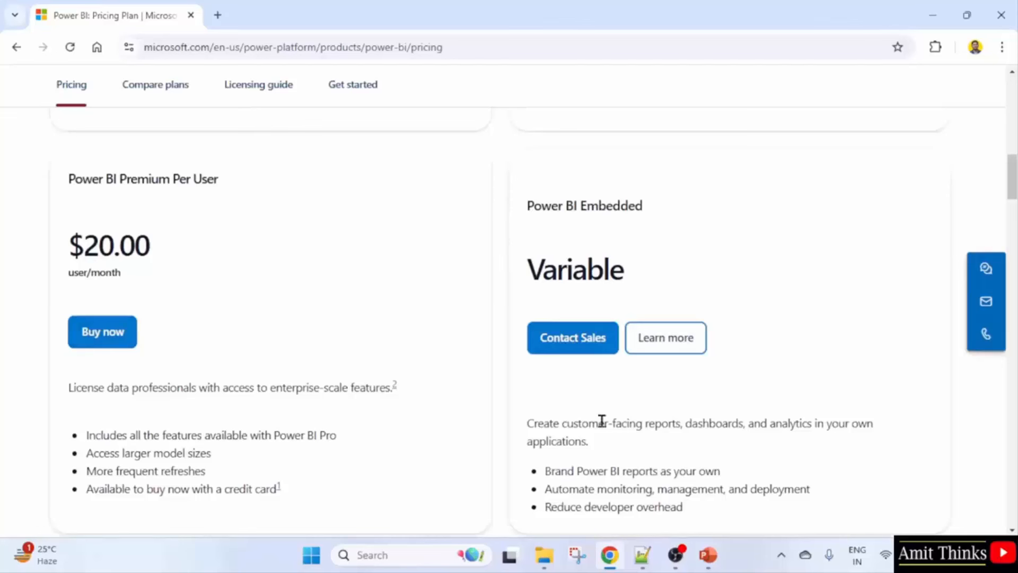
Scroll the Power BI pricing page down to the 'Explore Power BI in Fabric plans' comparison table.
scroll(602, 421, "down", 1)
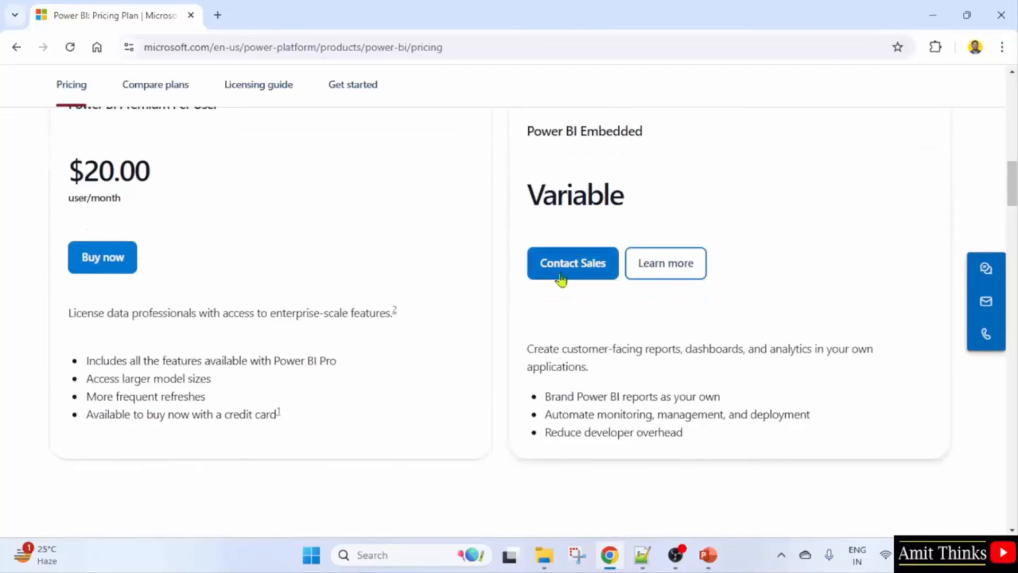
scroll(587, 340, "down", 7)
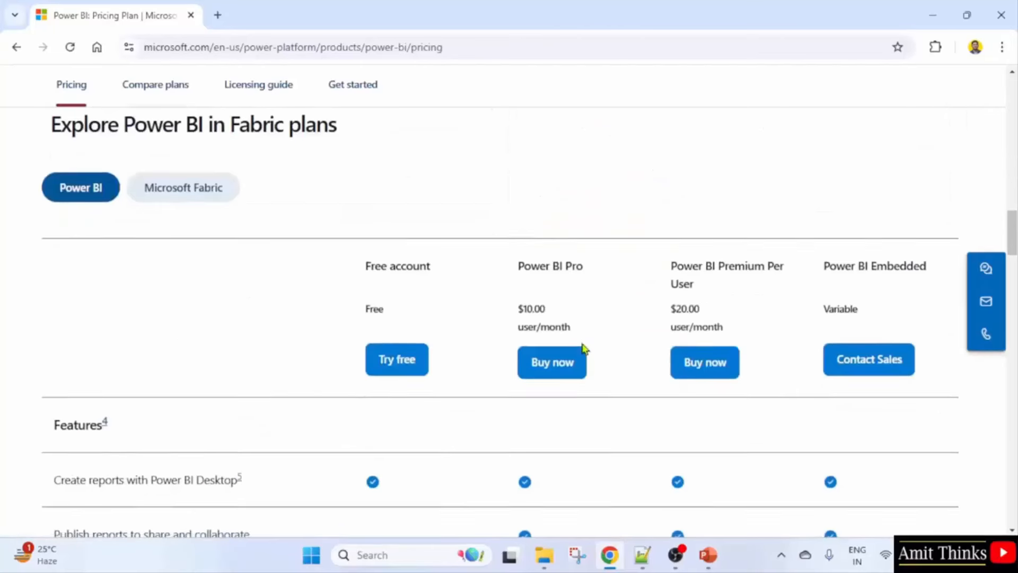
scroll(583, 347, "down", 3)
scroll(227, 325, "up", 3)
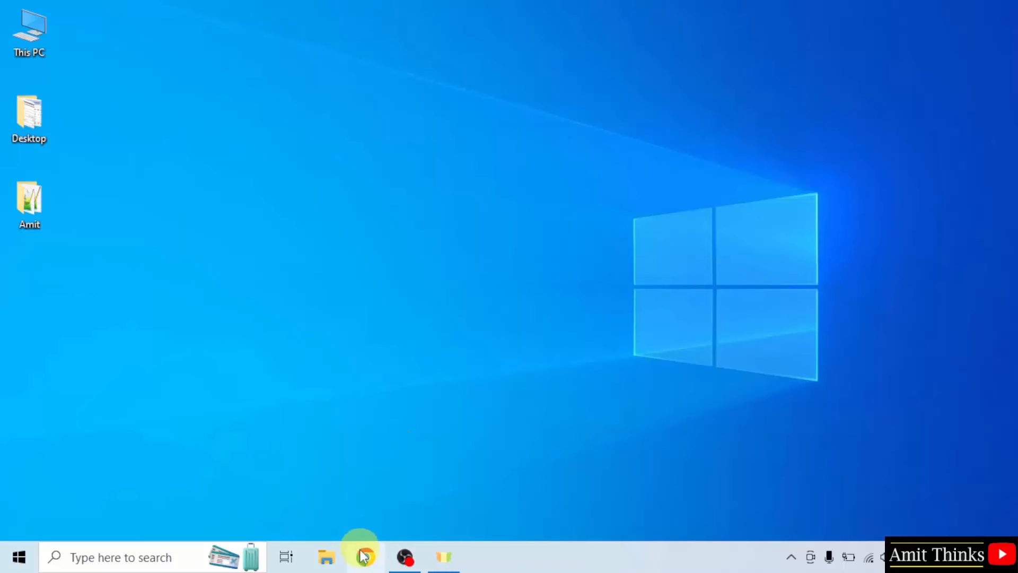
Search Google in Chrome for 'power bi desktop'.
left_click(363, 555)
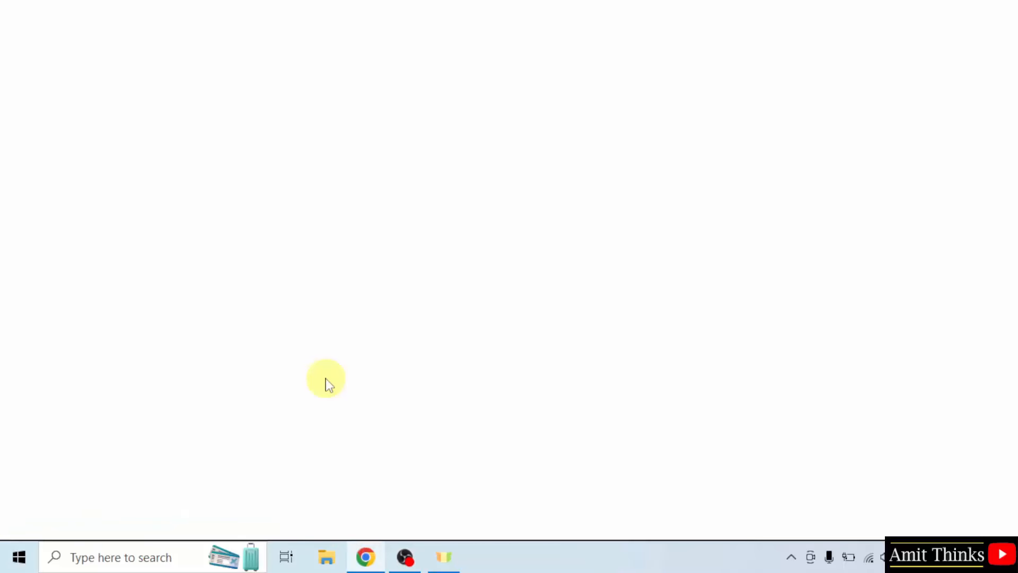
left_click(338, 301)
type("power")
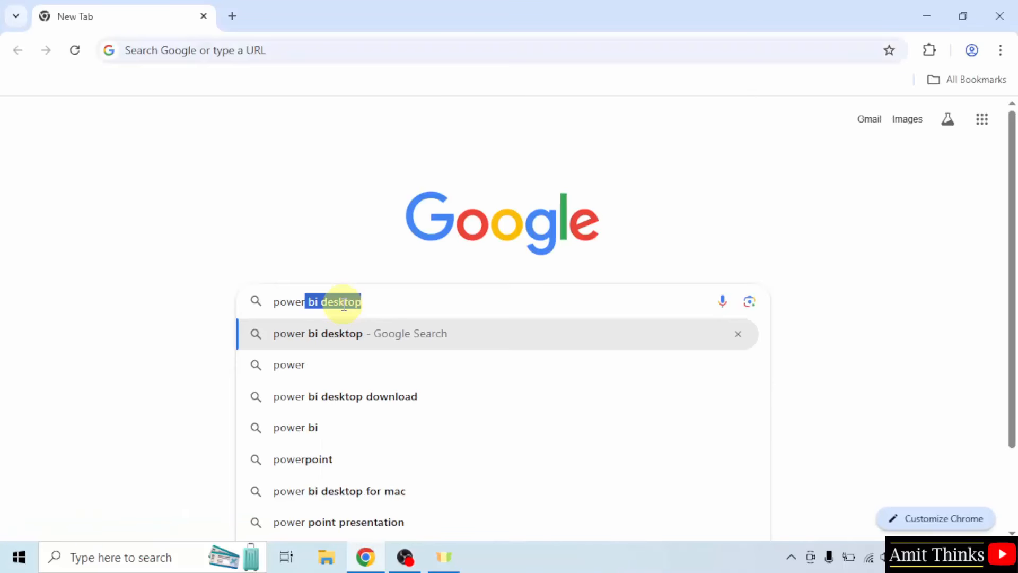
key("BackSpace")
type("bi desktop")
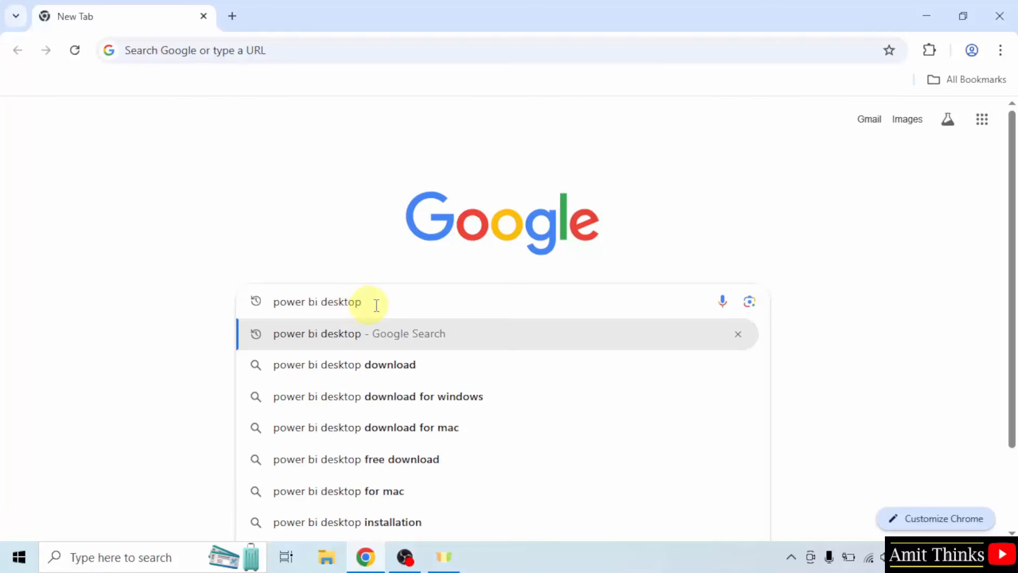
key("Return")
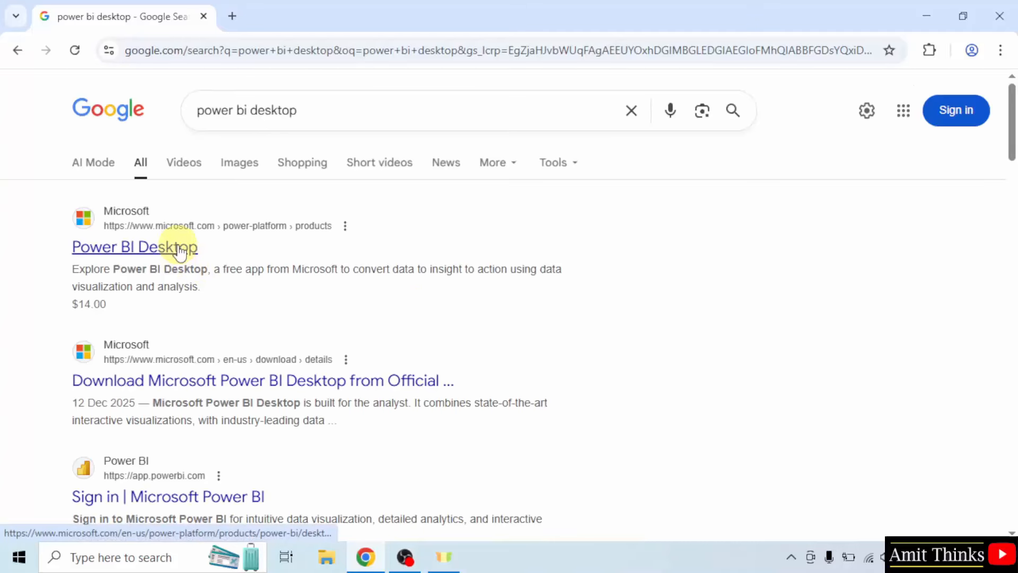
Open the Power BI Desktop result and highlight its heading and the word 'free'.
left_click(141, 255)
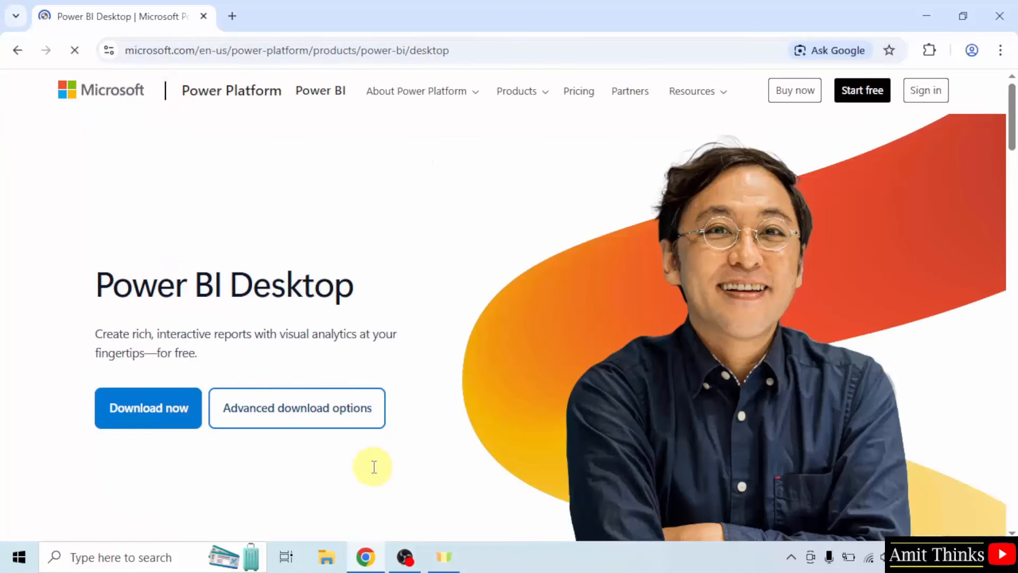
triple_click(186, 284)
left_click(236, 312)
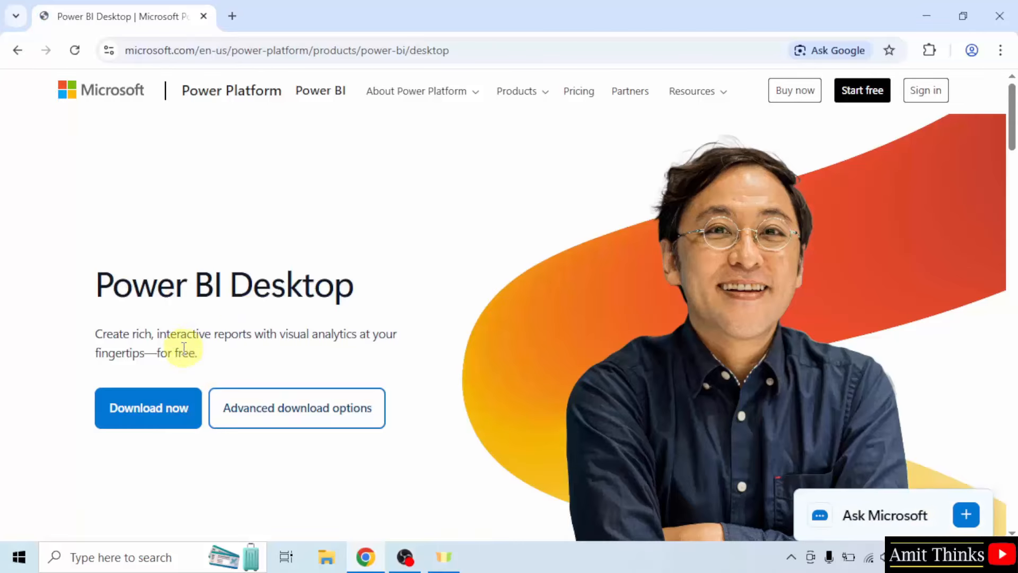
double_click(186, 353)
left_click(256, 355)
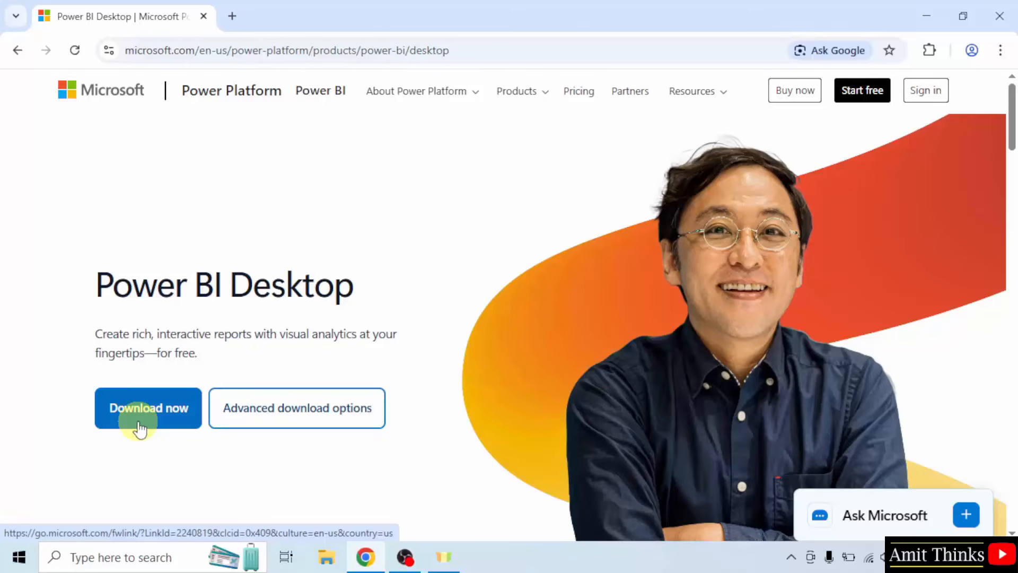
Download the English Power BI Desktop installer through Advanced download options.
left_click(303, 424)
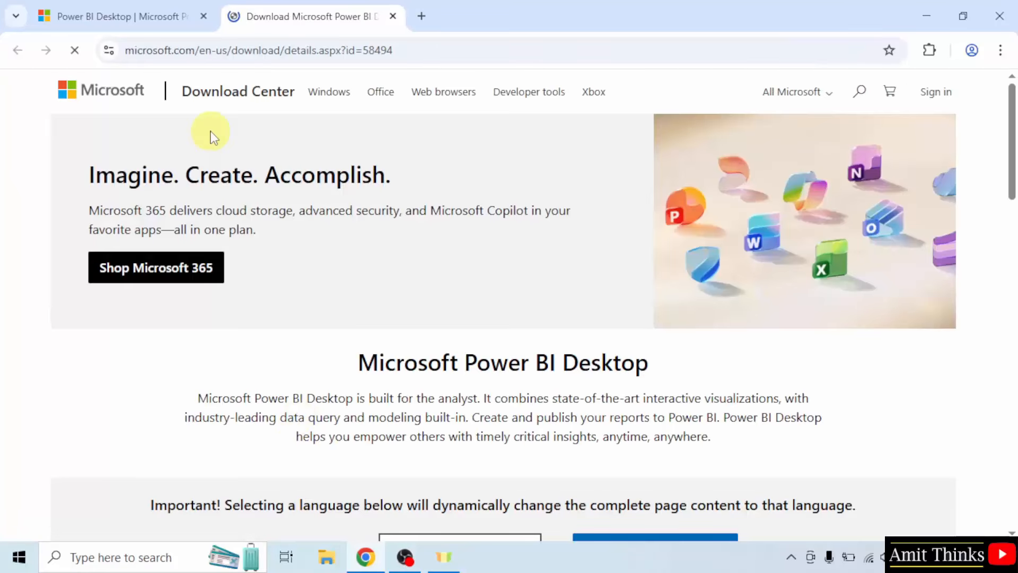
scroll(286, 180, "down", 3)
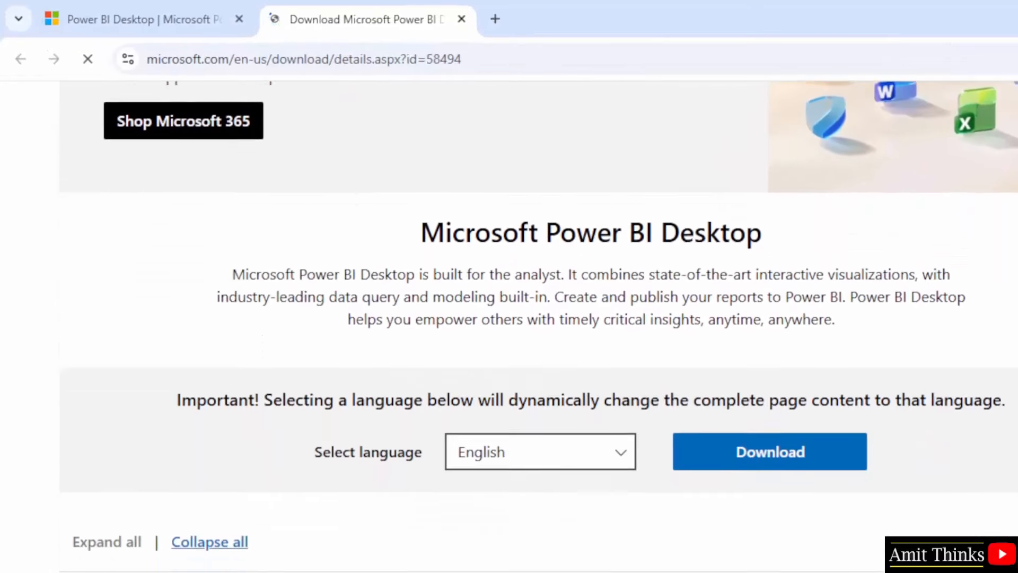
scroll(475, 412, "down", 1)
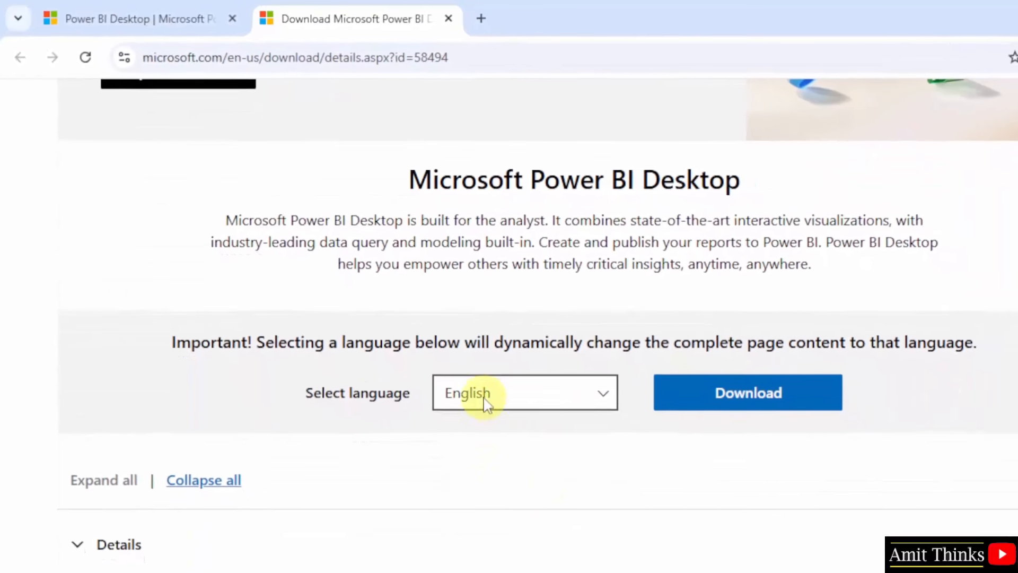
left_click(751, 401)
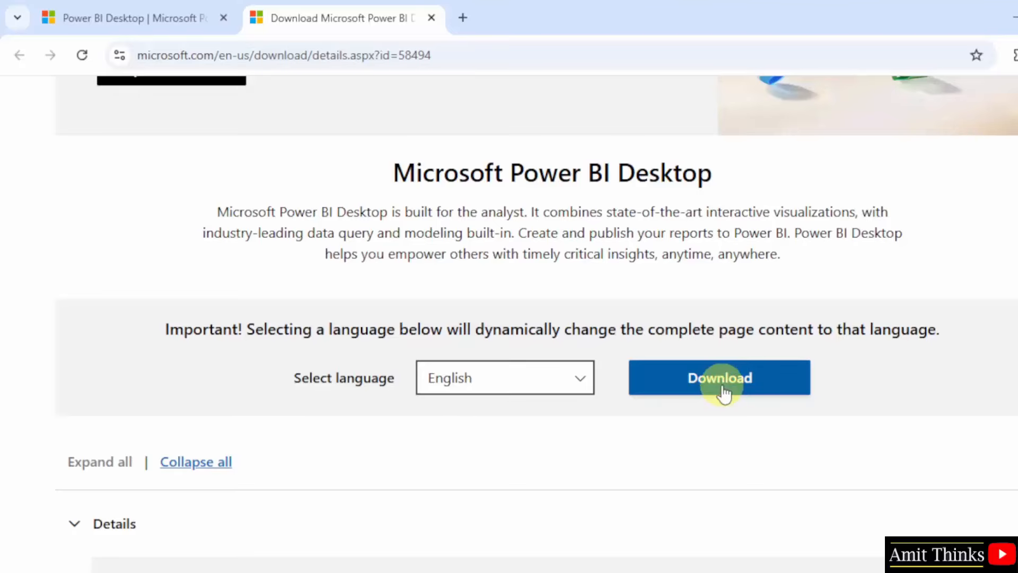
left_click(542, 392)
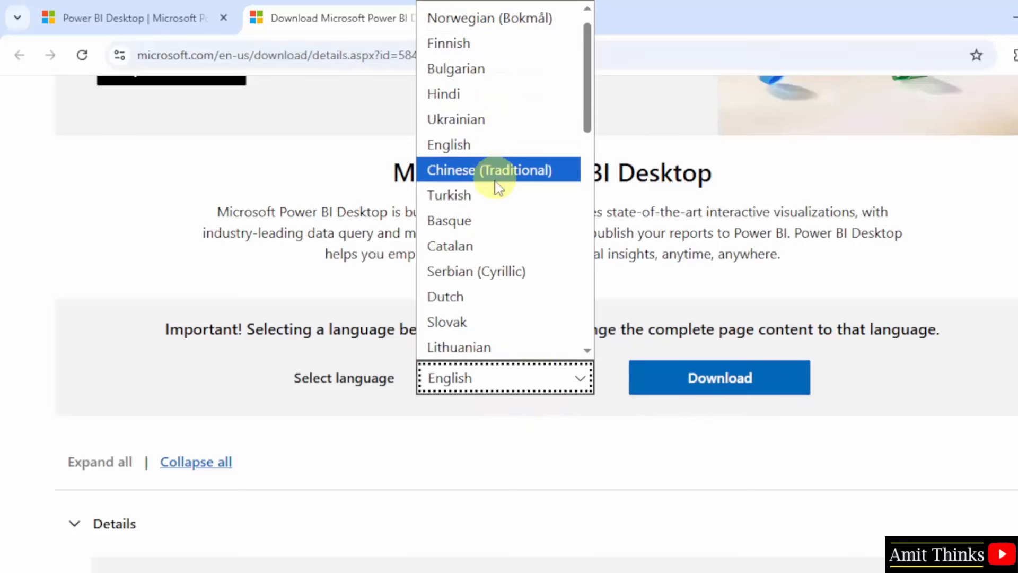
left_click(519, 150)
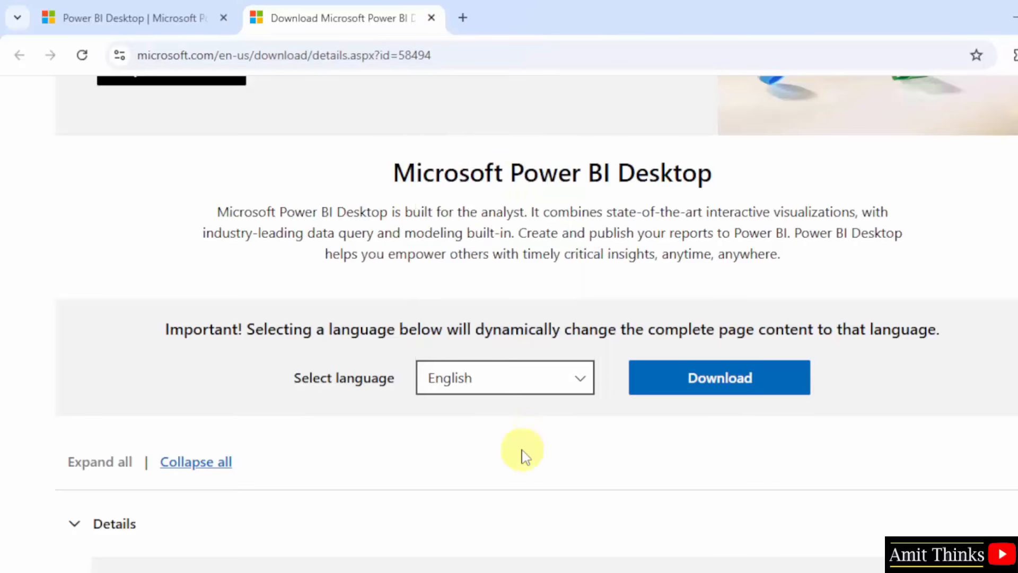
left_click(744, 386)
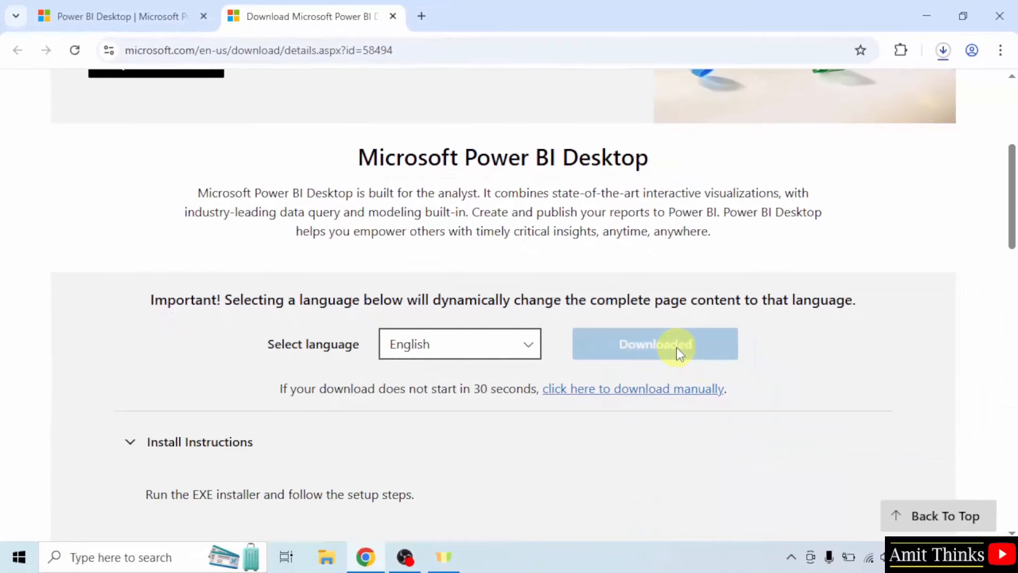
Run PBIDesktopSetup_x64.exe from Chrome's downloads list, then minimize Chrome.
left_click(943, 50)
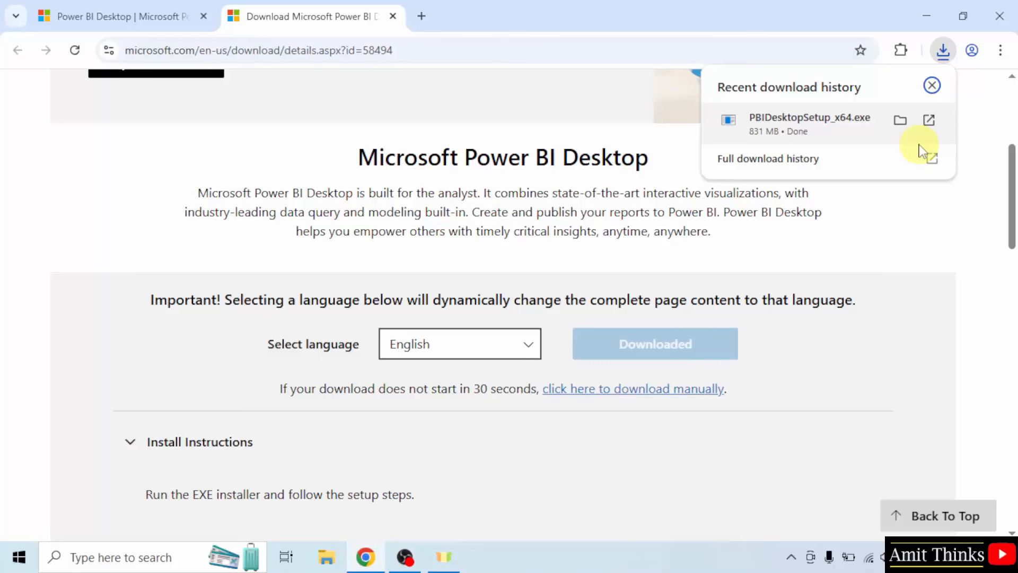
right_click(910, 142)
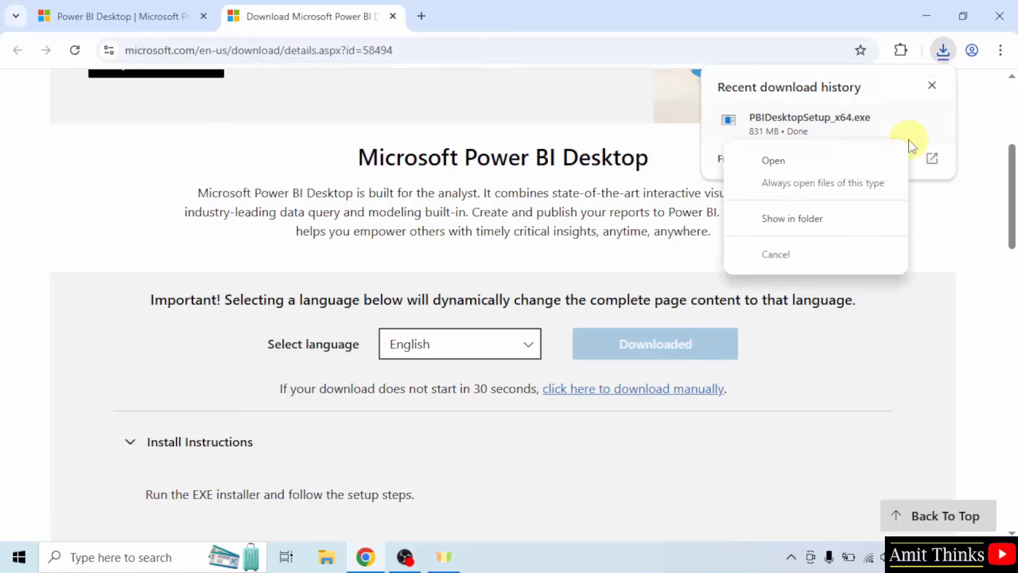
left_click(880, 161)
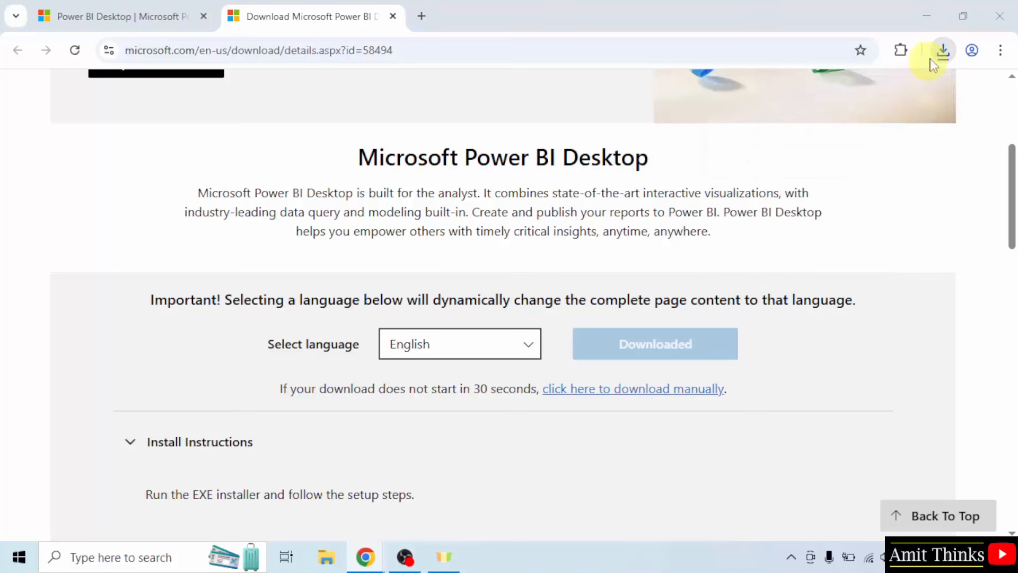
left_click(932, 21)
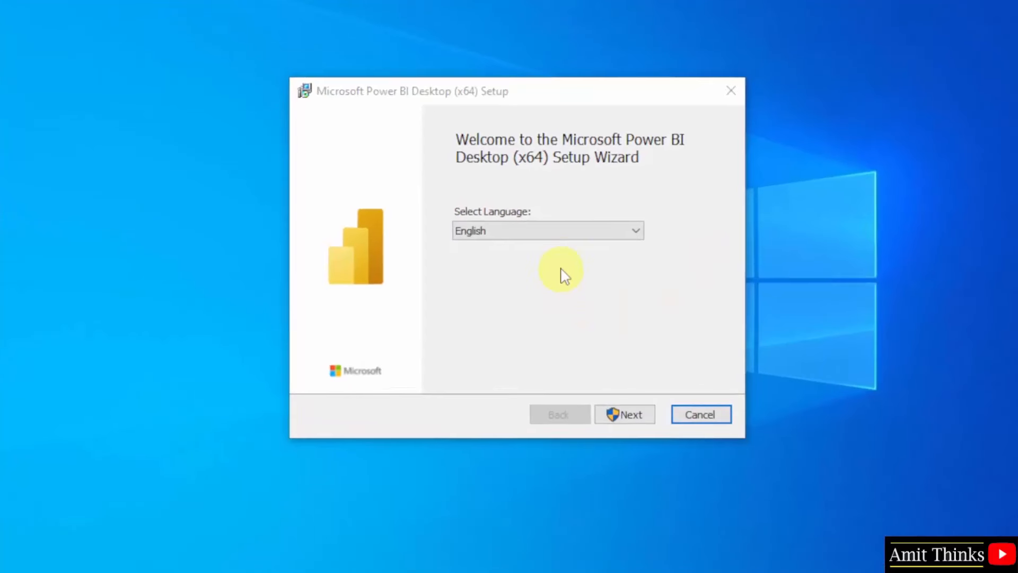
Install Power BI Desktop in English, accepting the license and keeping the default folder.
left_click(564, 233)
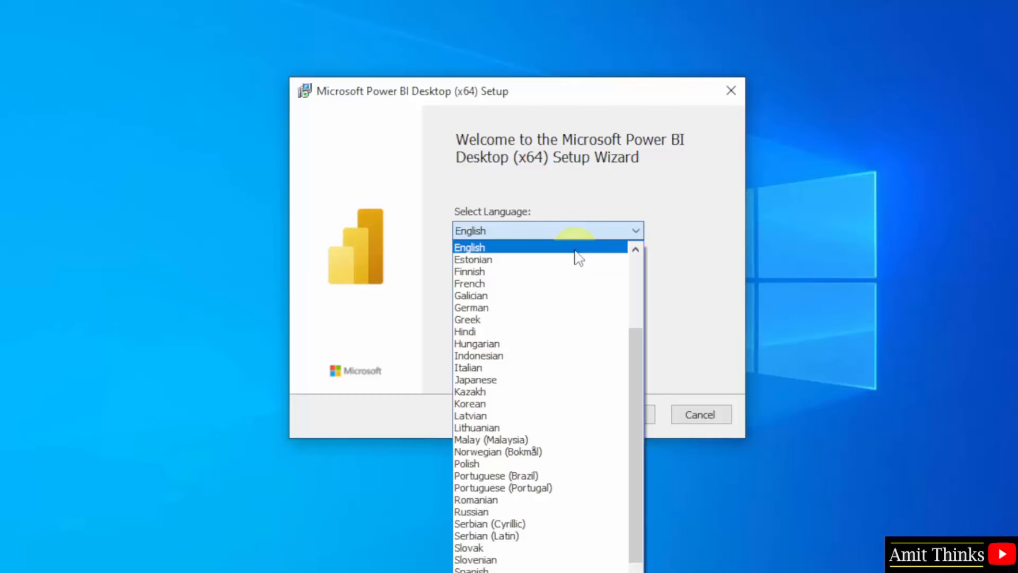
left_click(576, 248)
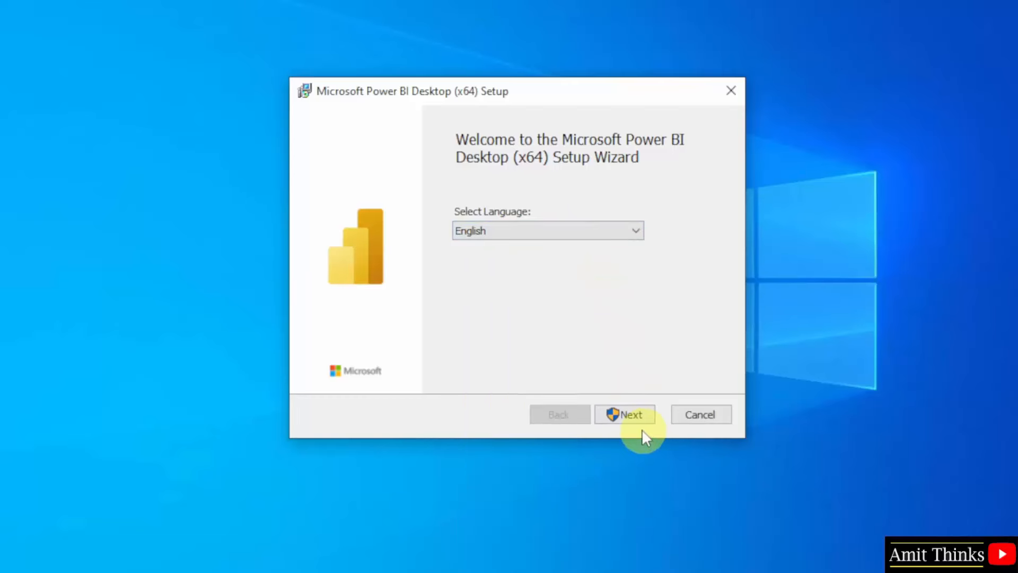
left_click(629, 417)
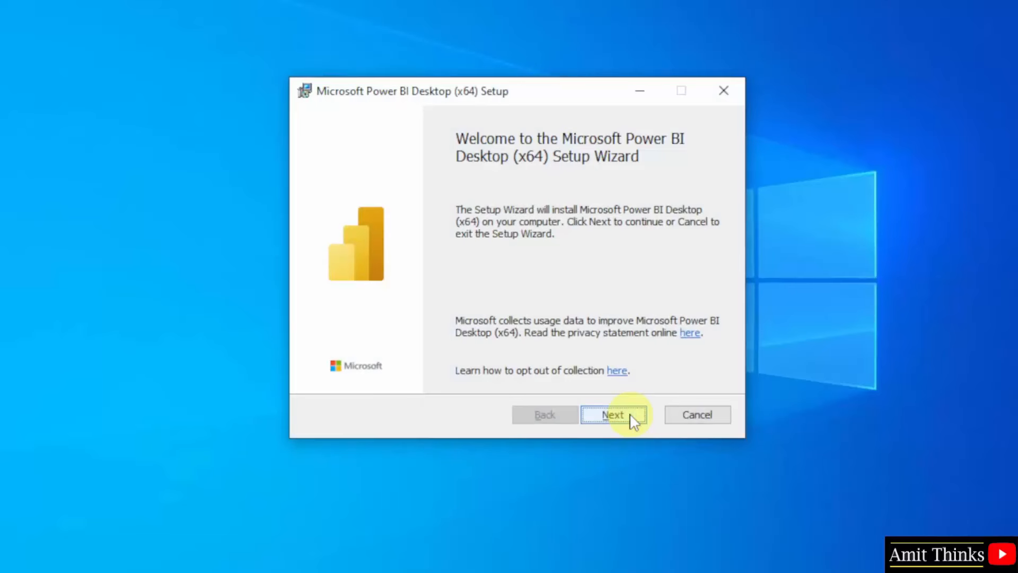
left_click(631, 419)
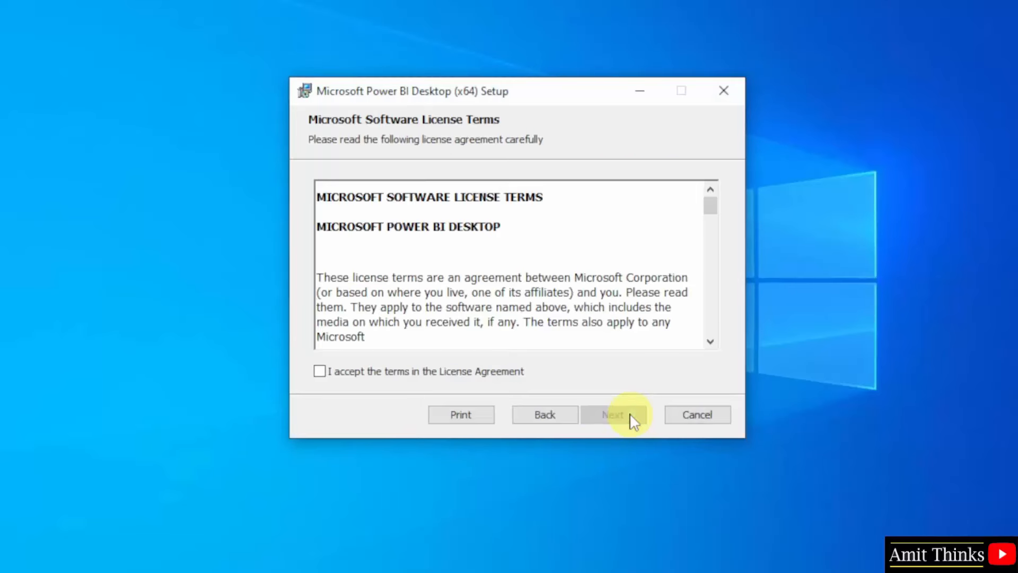
left_click(320, 372)
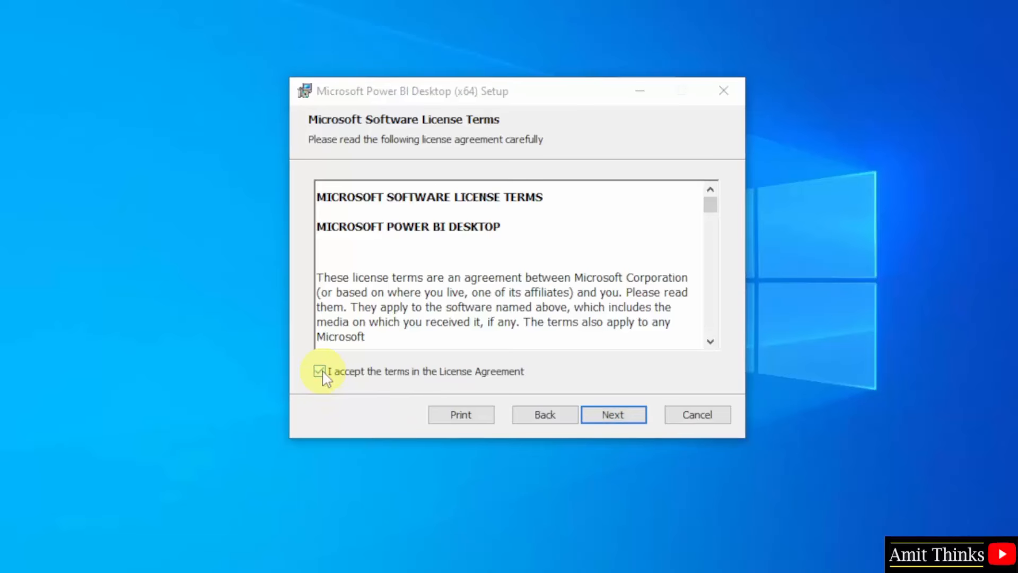
left_click(598, 407)
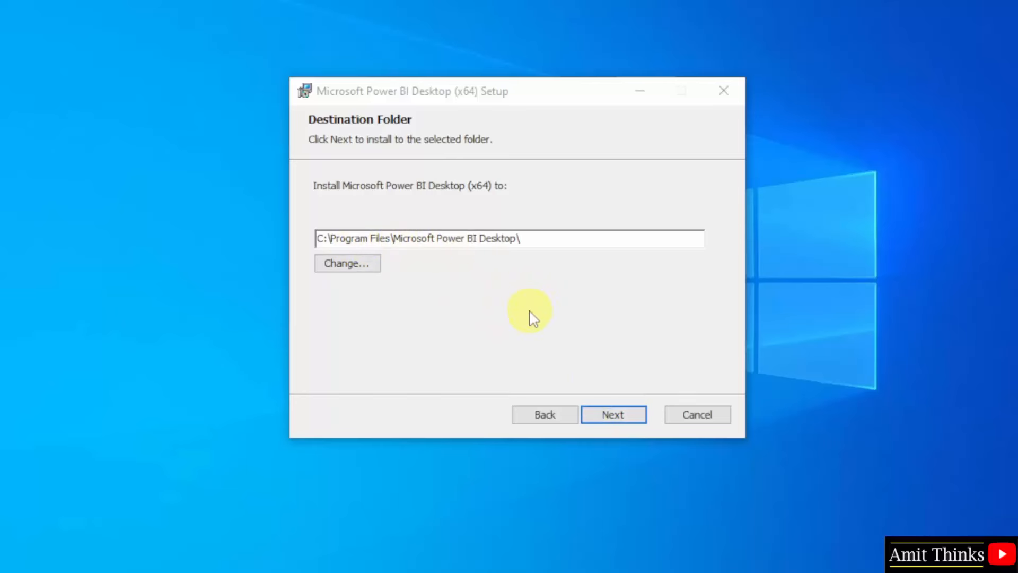
left_click(618, 422)
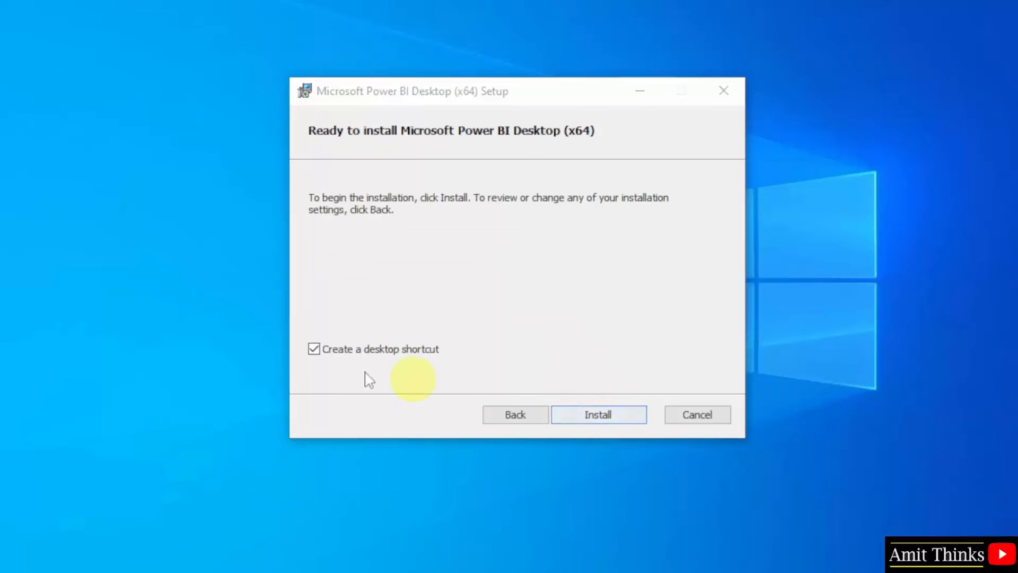
left_click(608, 420)
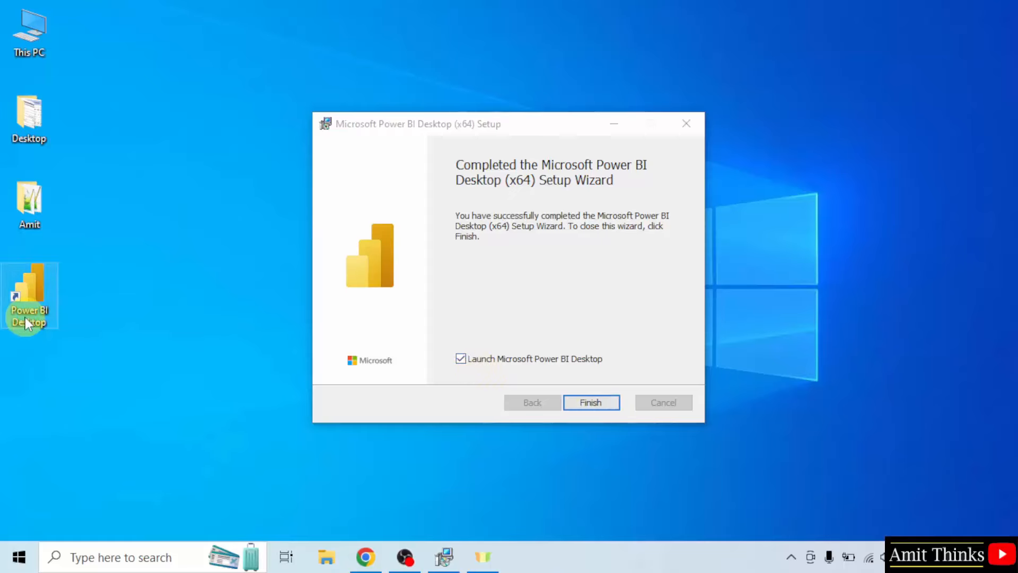
Finish setup without auto-launch, search Start for 'power bi', then launch Power BI from its desktop icon.
left_click(462, 363)
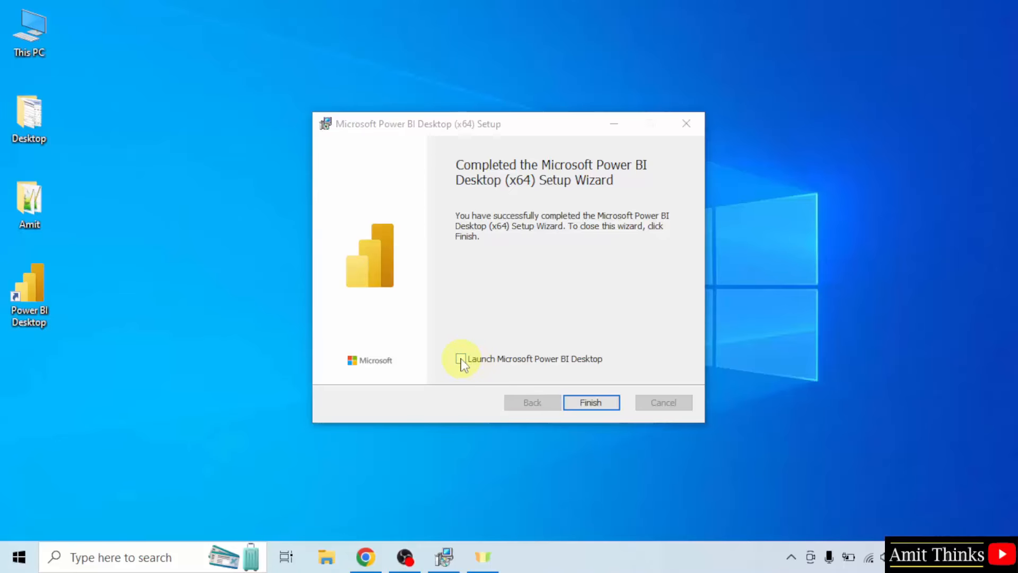
left_click(595, 403)
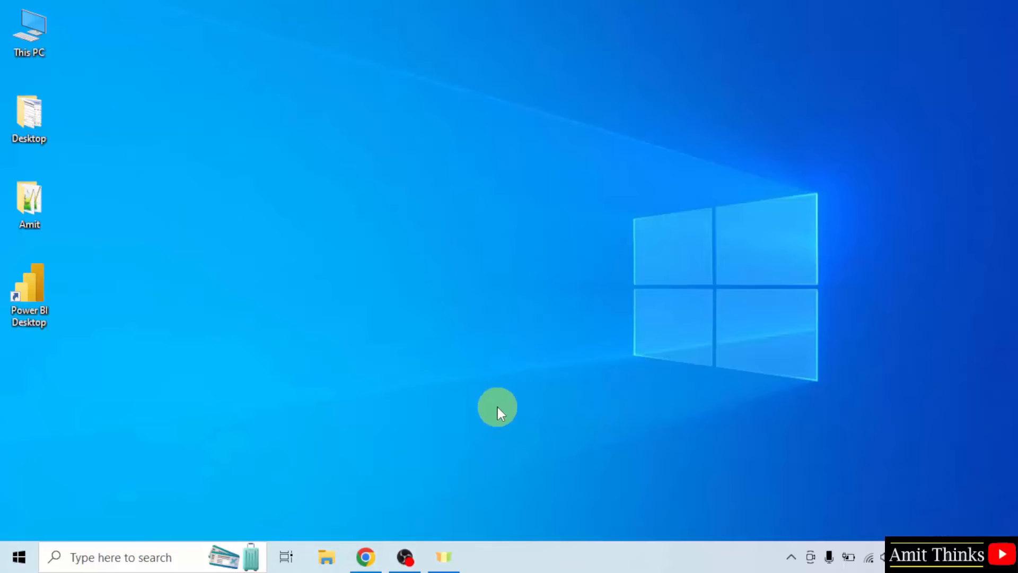
left_click(20, 556)
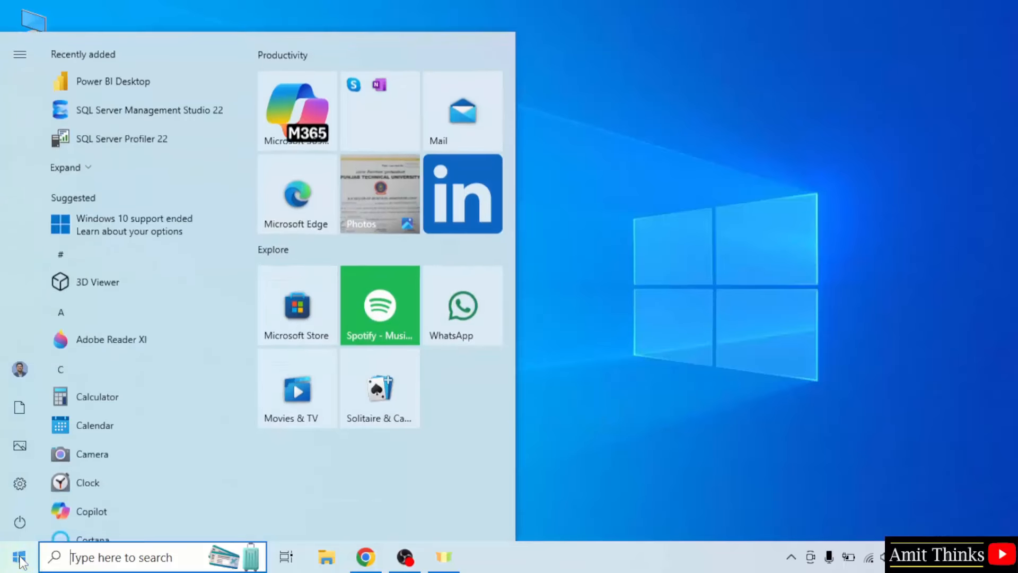
type("power bi")
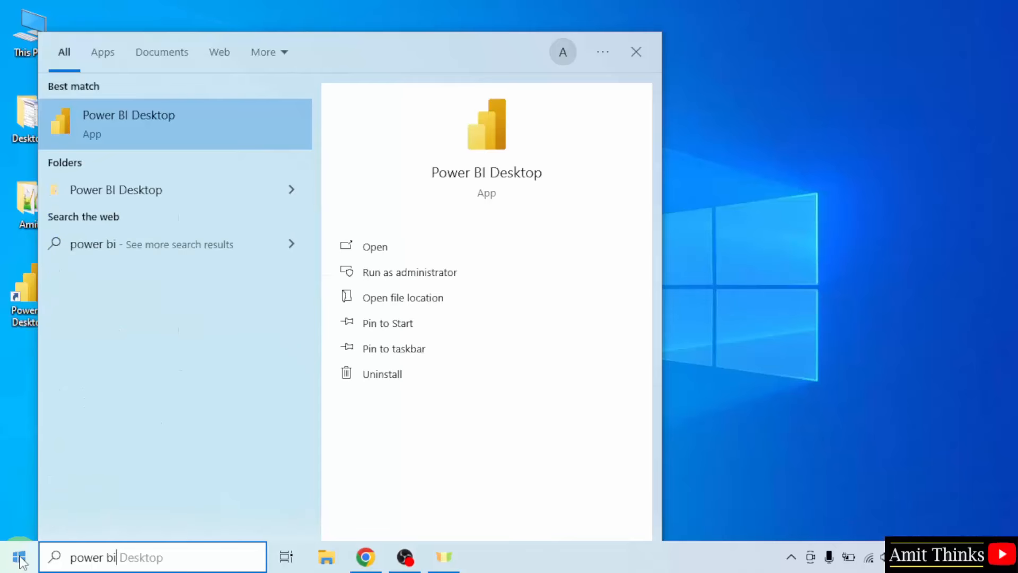
left_click(689, 309)
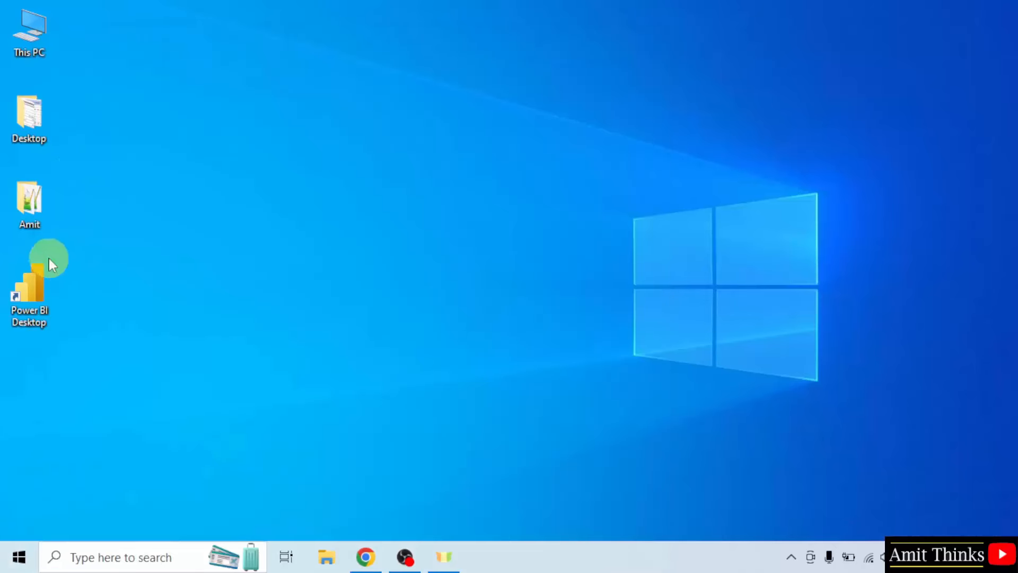
double_click(29, 300)
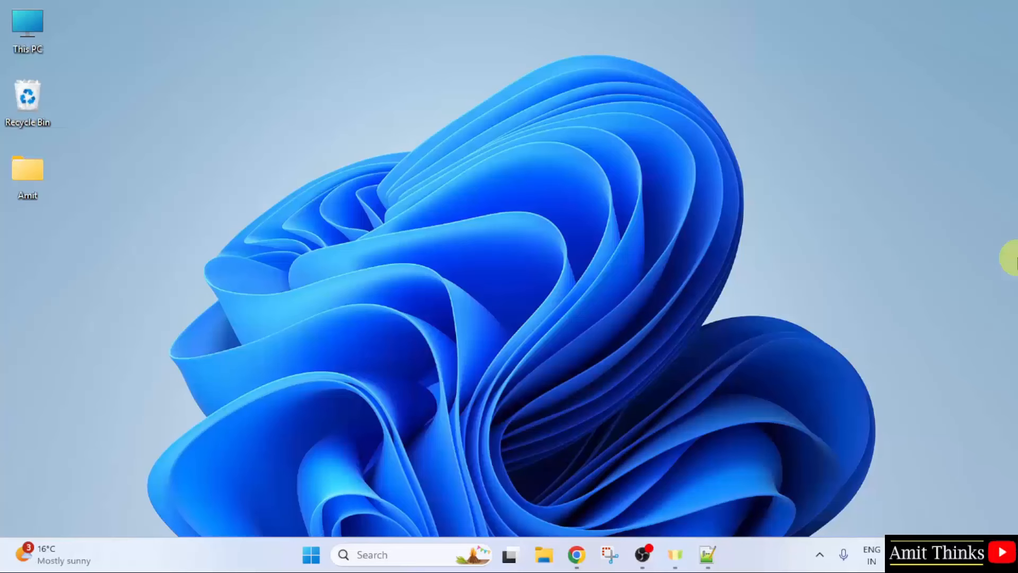
Search Google for 'power bi desktop' and open the microsoft.com Power BI Desktop result.
left_click(583, 561)
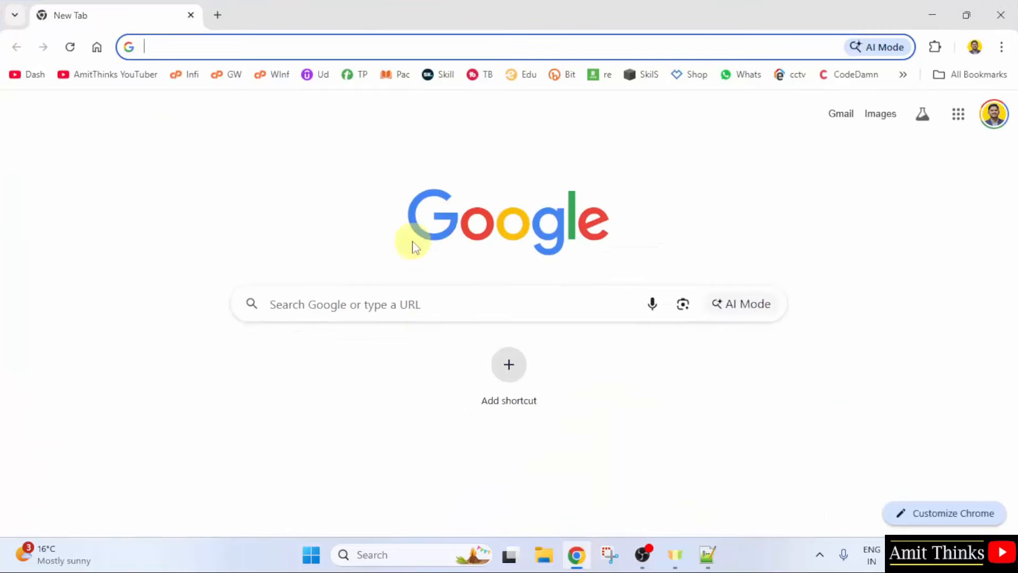
left_click(430, 298)
type("power")
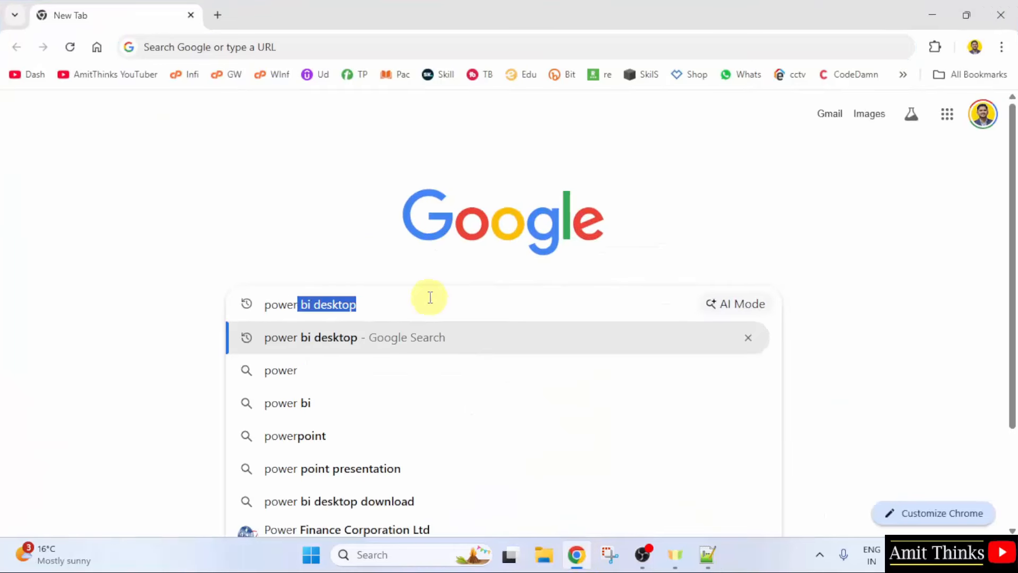
type(" bi desktop")
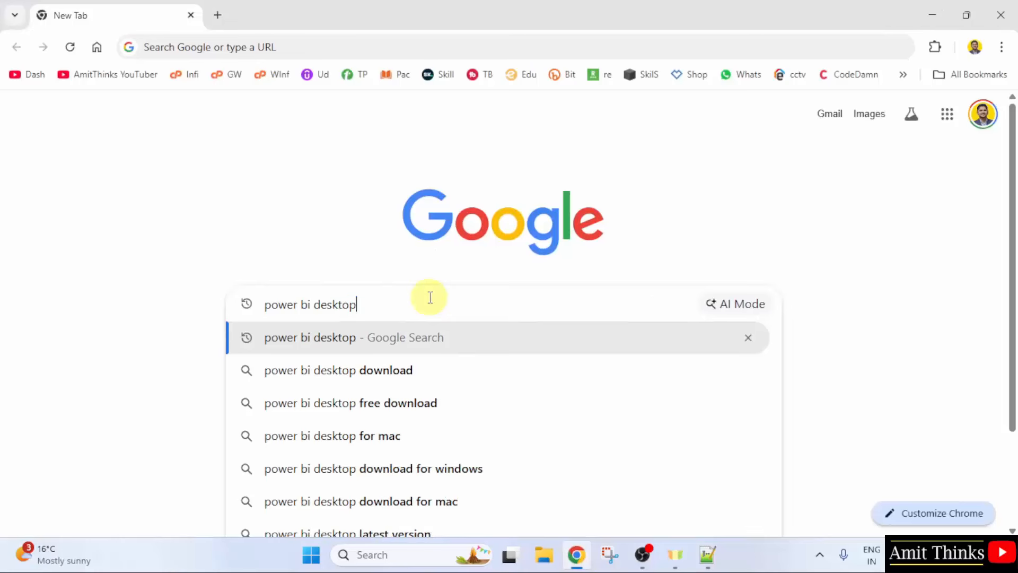
key("Return")
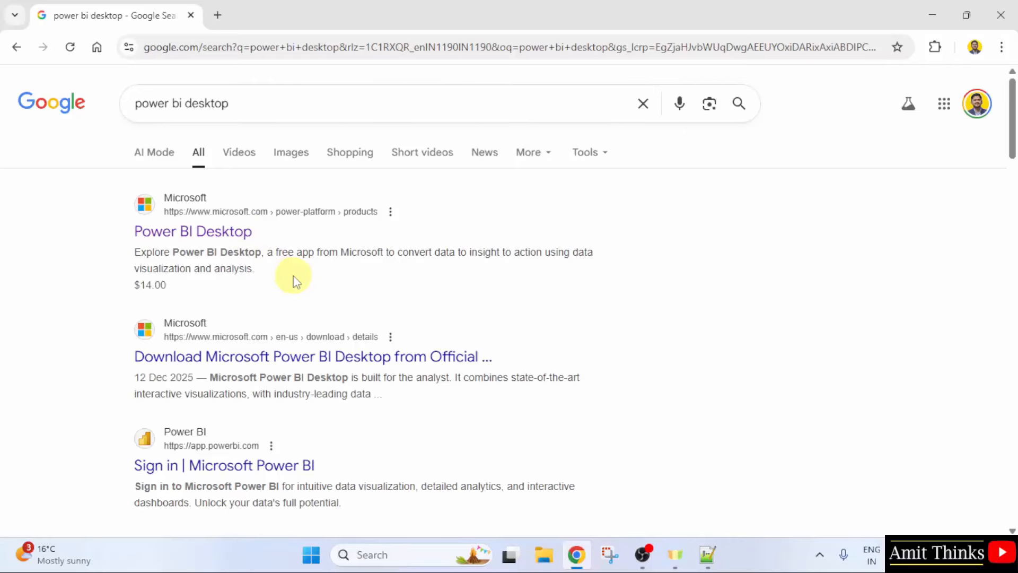
left_click(232, 232)
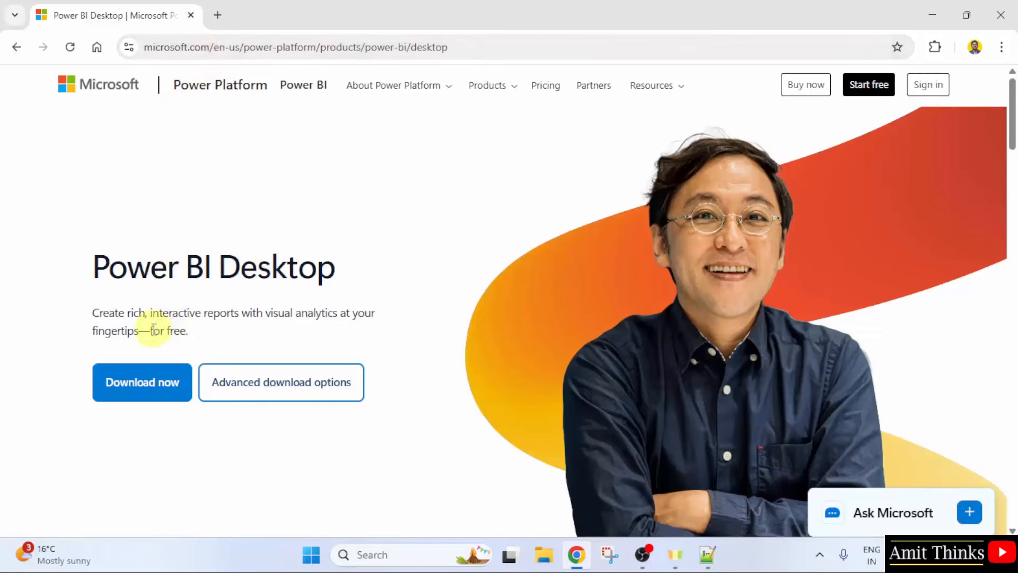
Download the English PBIDesktopSetup_x64.exe via Advanced download options and check its progress.
left_click_drag(152, 328, 183, 330)
left_click(243, 335)
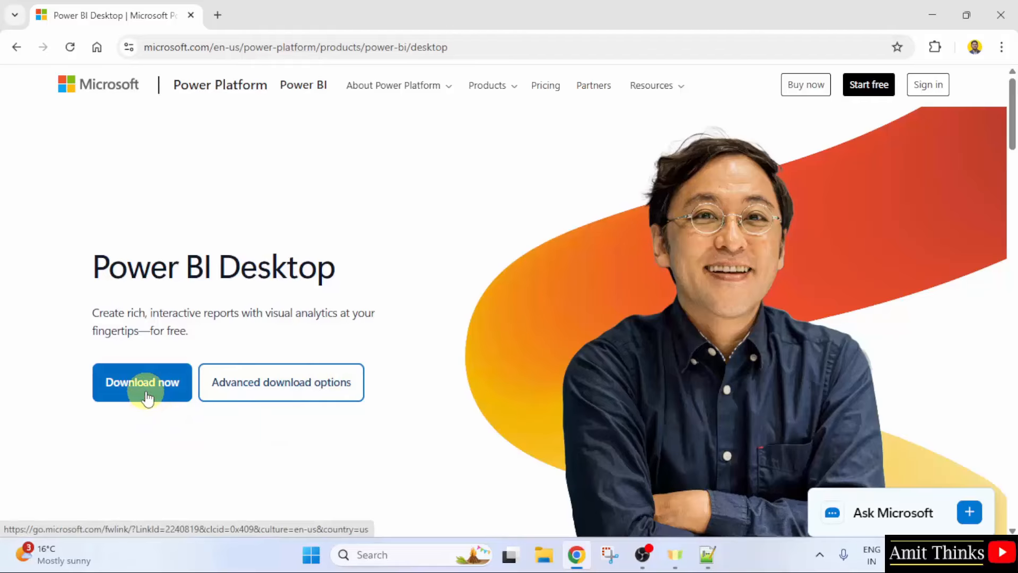
left_click(286, 398)
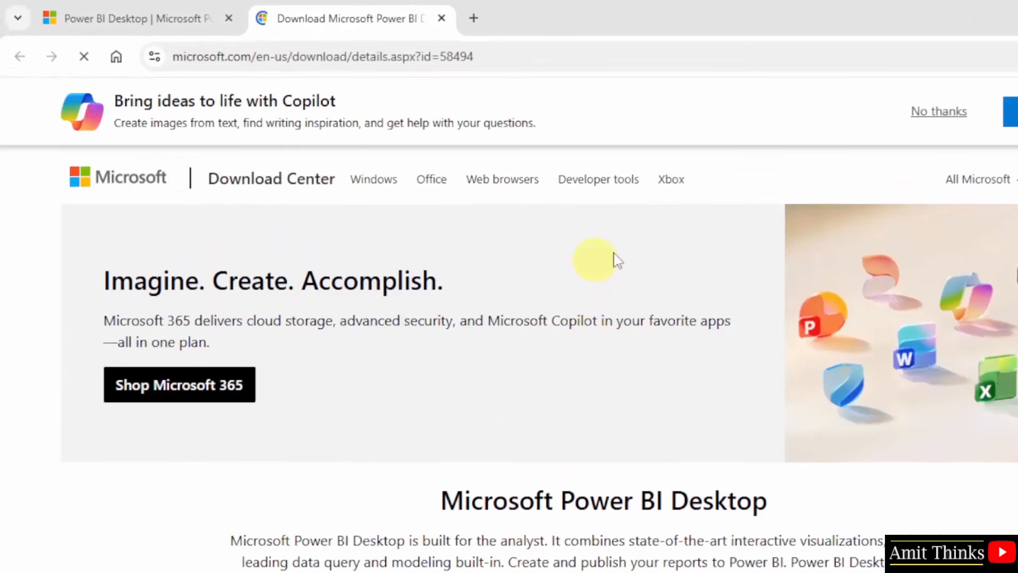
scroll(539, 318, "down", 5)
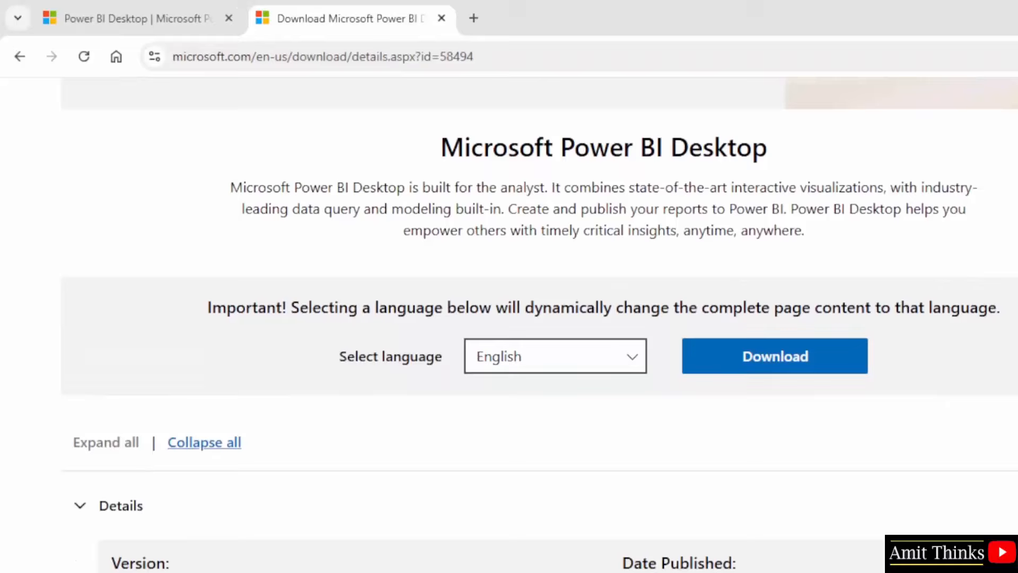
left_click(610, 370)
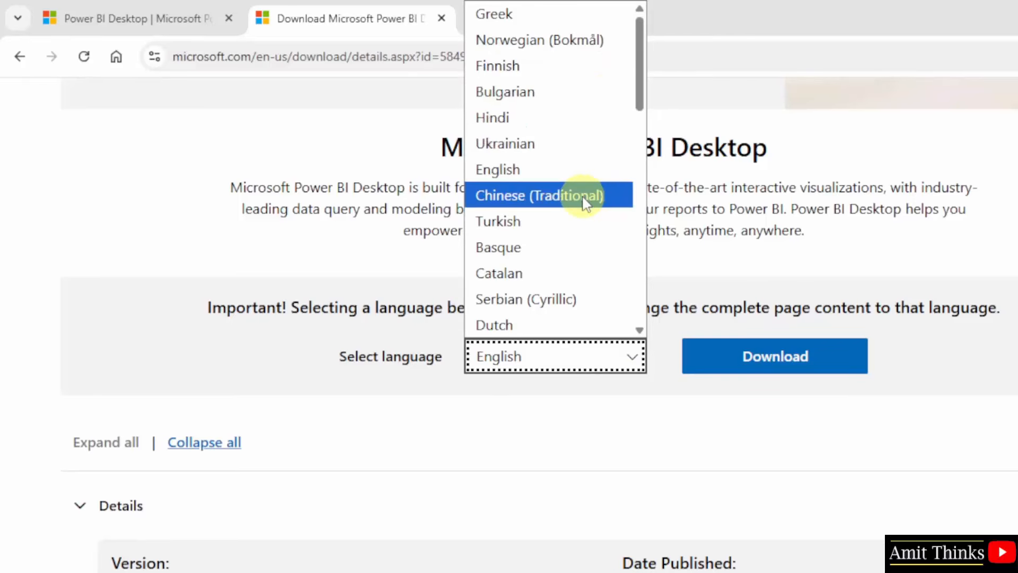
left_click(594, 178)
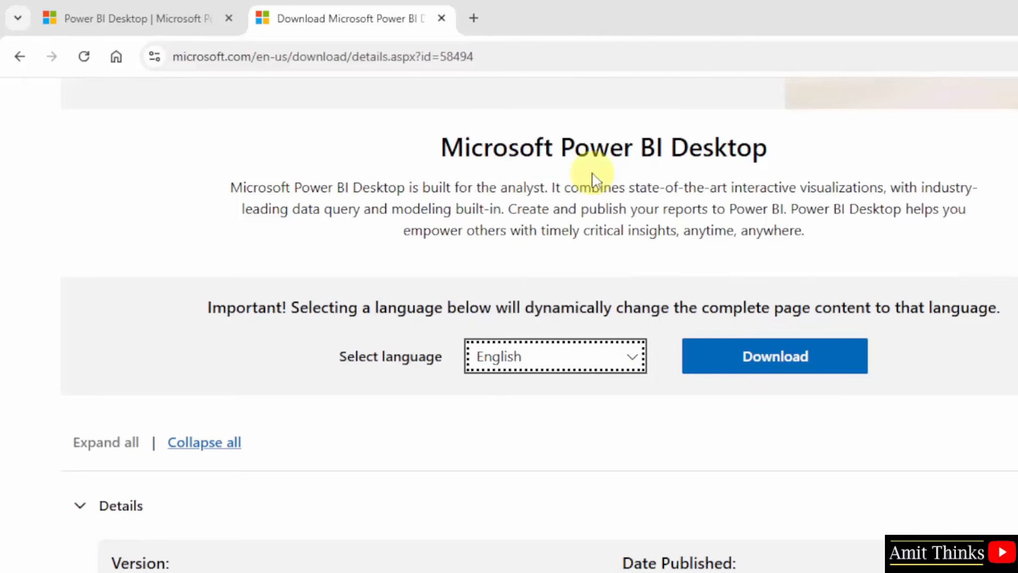
left_click(777, 368)
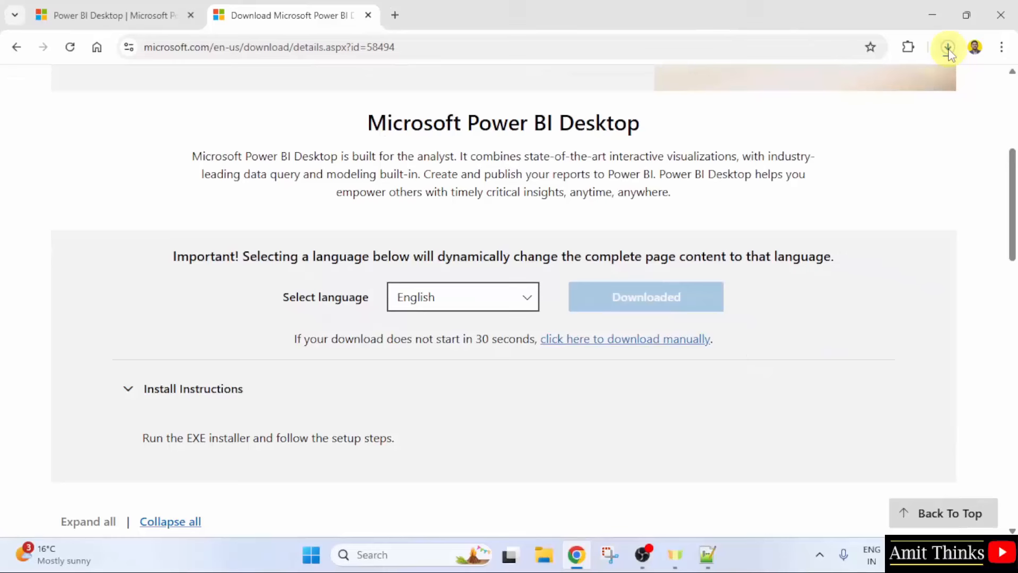
left_click(948, 49)
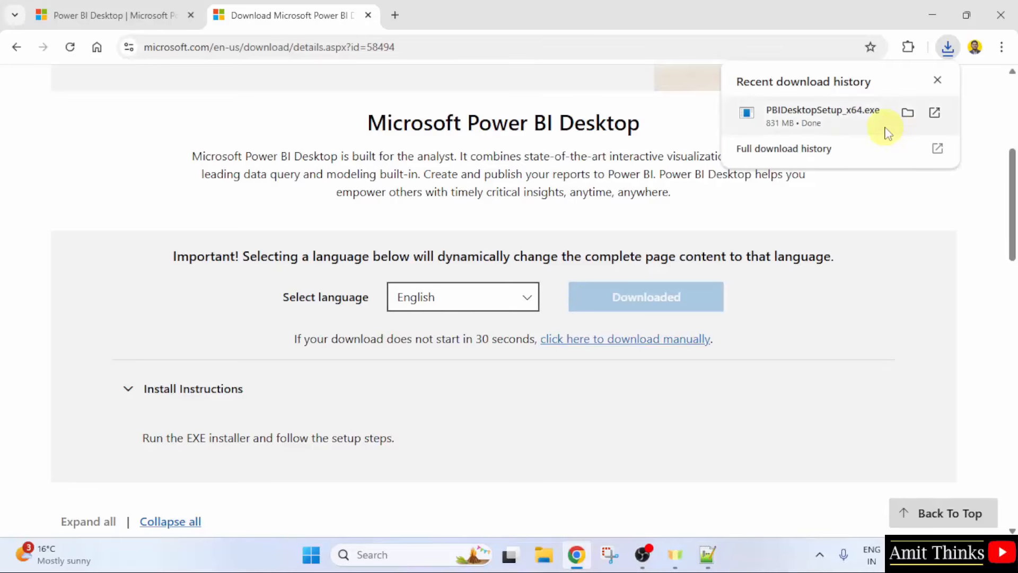
Run the downloaded PBIDesktopSetup_x64.exe installer and minimize Chrome.
right_click(884, 129)
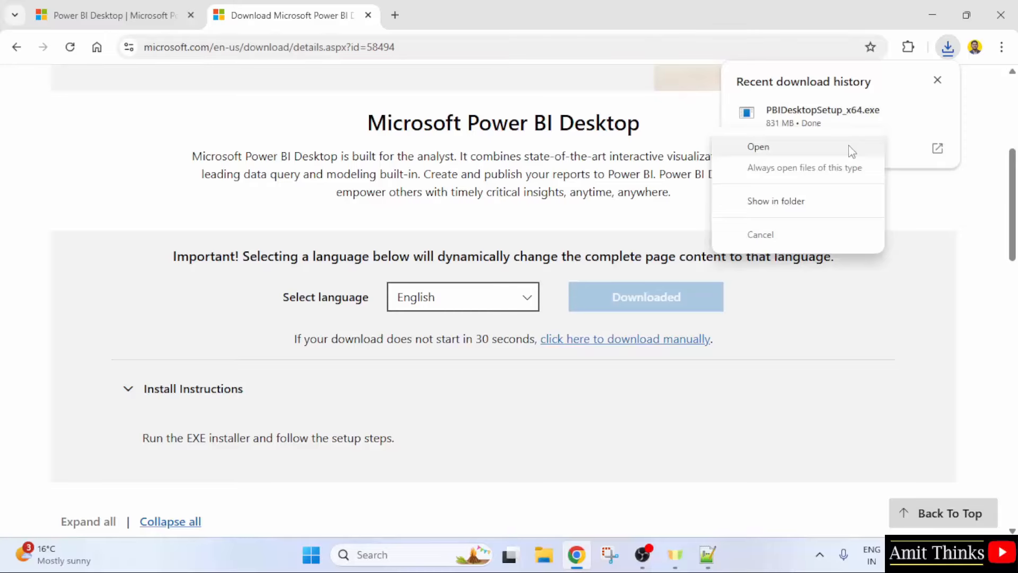
left_click(852, 151)
left_click(932, 15)
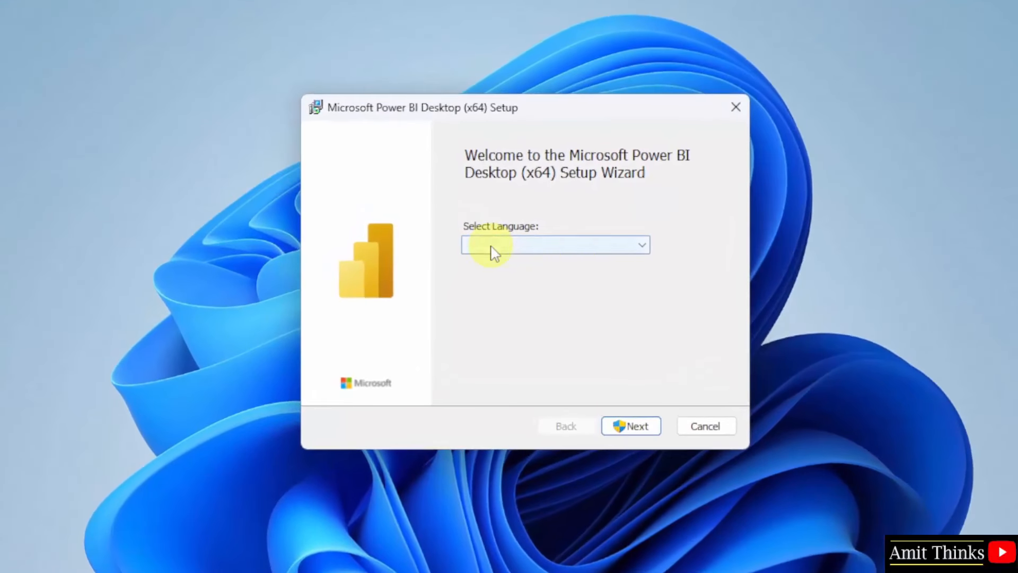
Install Power BI Desktop in English, accepting the license and the default Program Files folder.
left_click(607, 250)
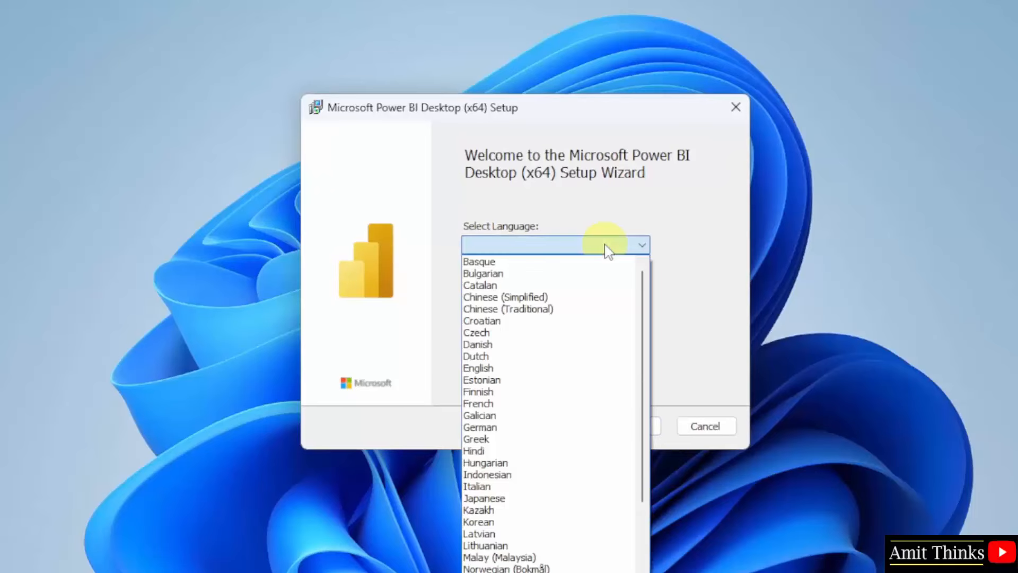
left_click(607, 370)
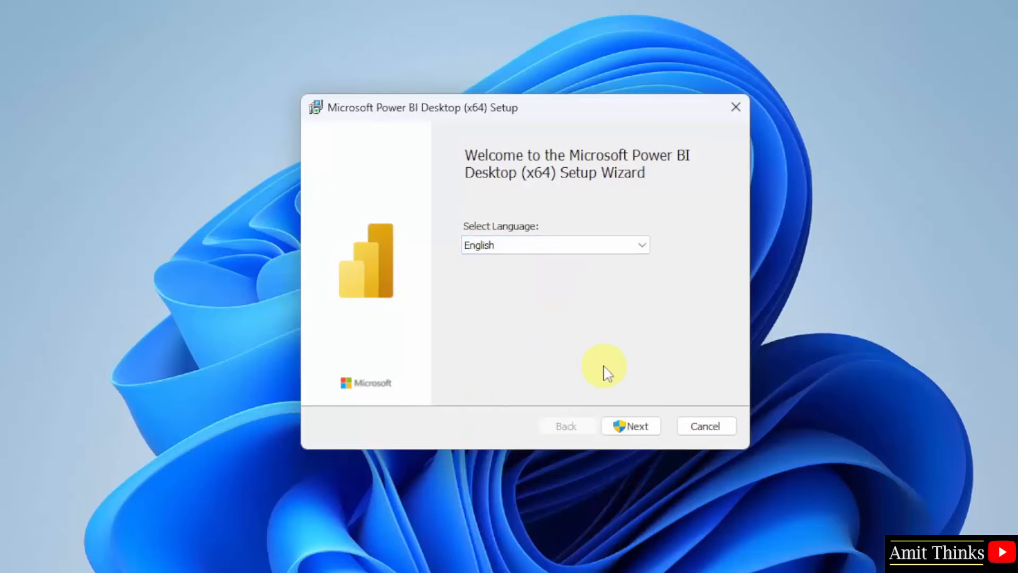
left_click(638, 428)
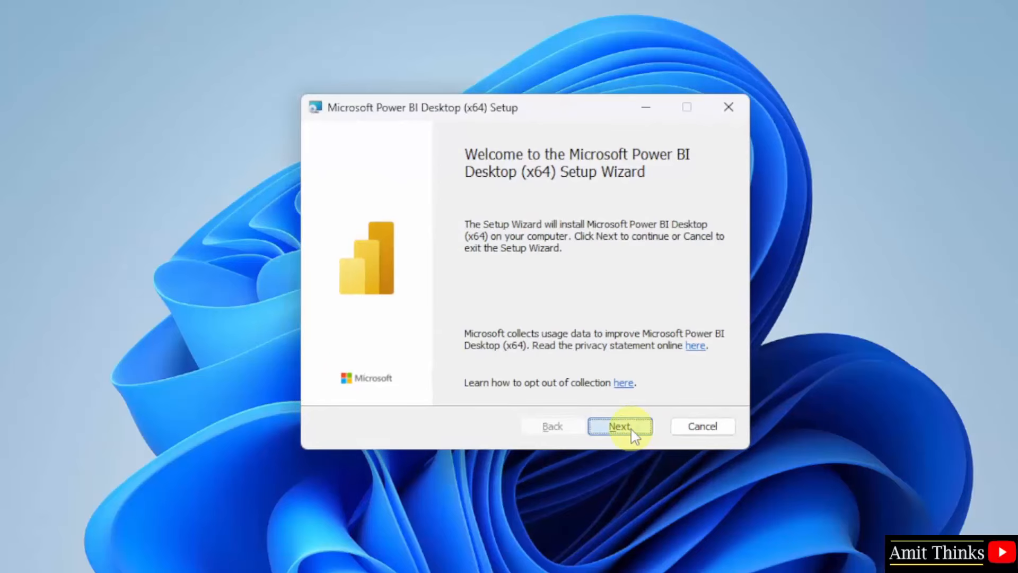
left_click(631, 428)
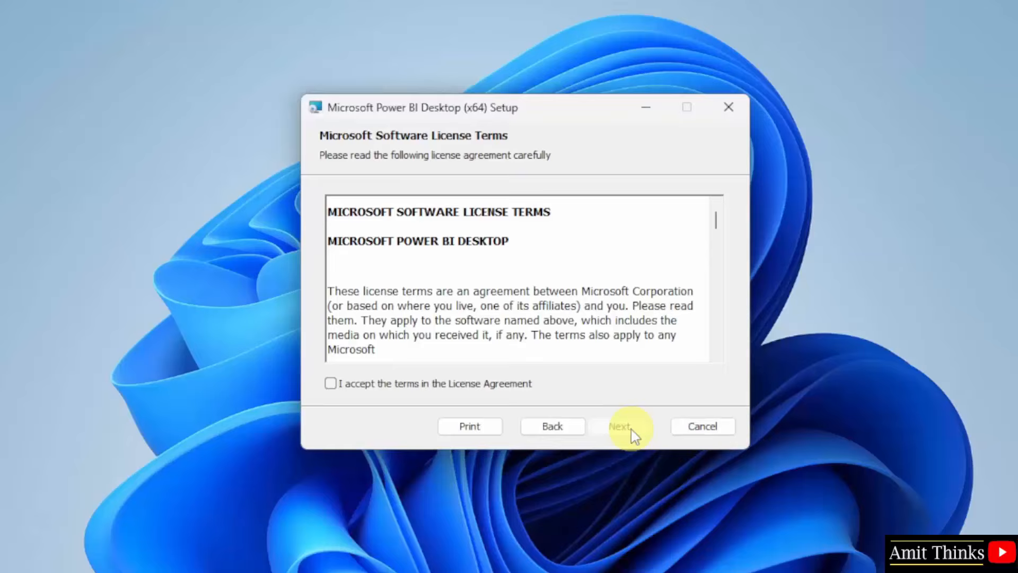
left_click(365, 384)
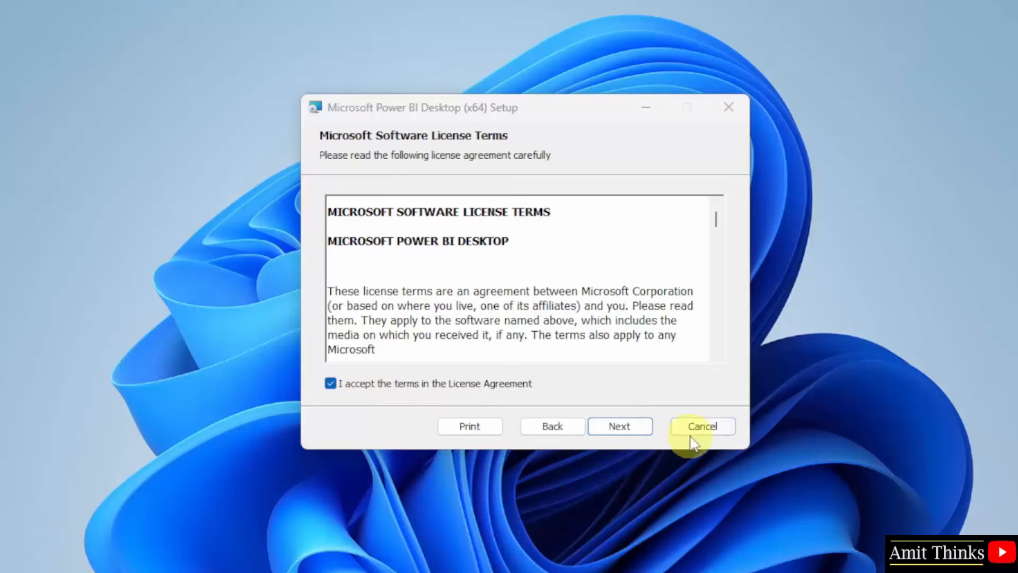
left_click(627, 427)
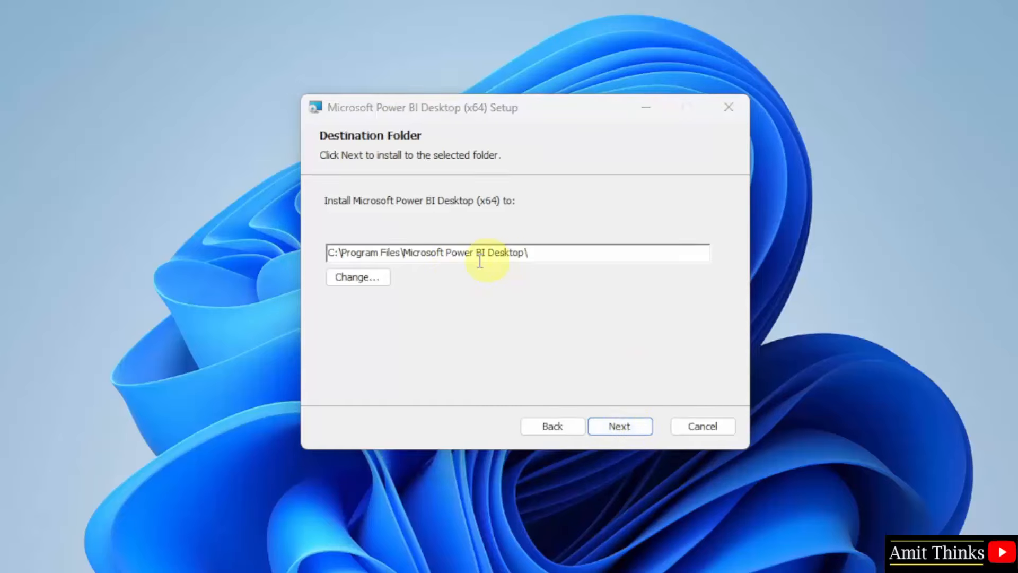
left_click(621, 426)
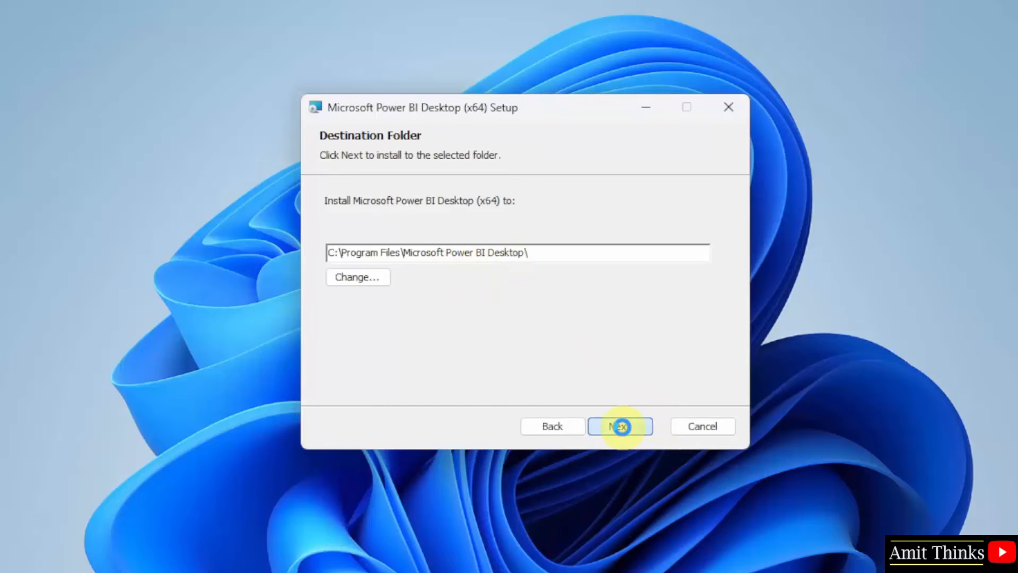
left_click(624, 435)
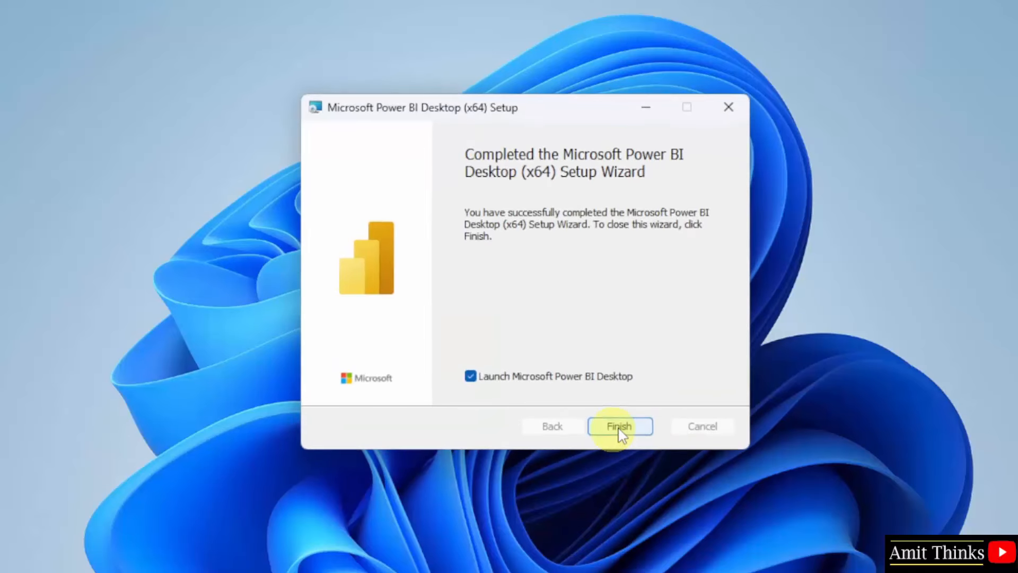
left_click(616, 428)
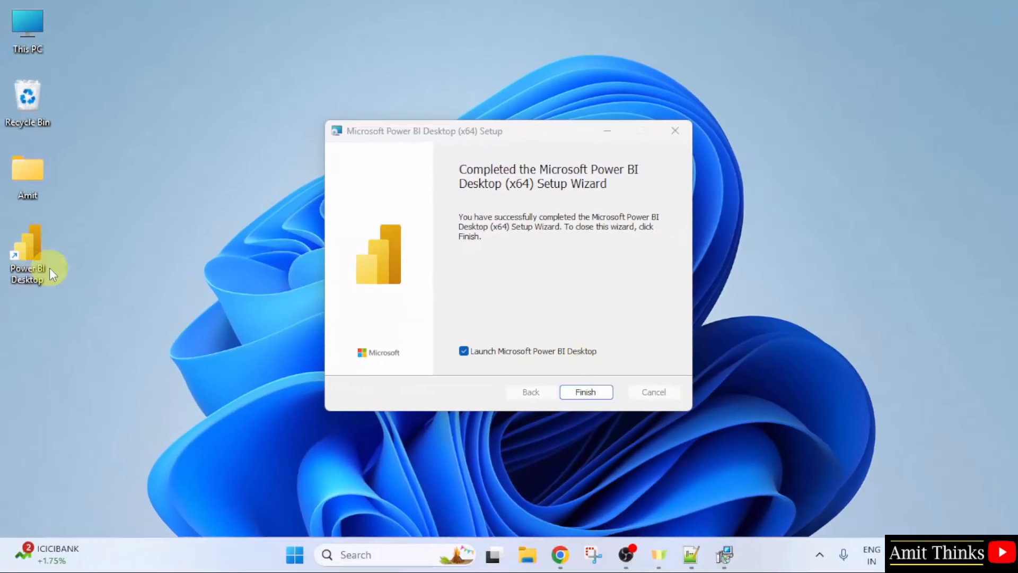
Finish setup without auto-launch, then open Power BI Desktop from a Start search for 'power bi'.
left_click(465, 352)
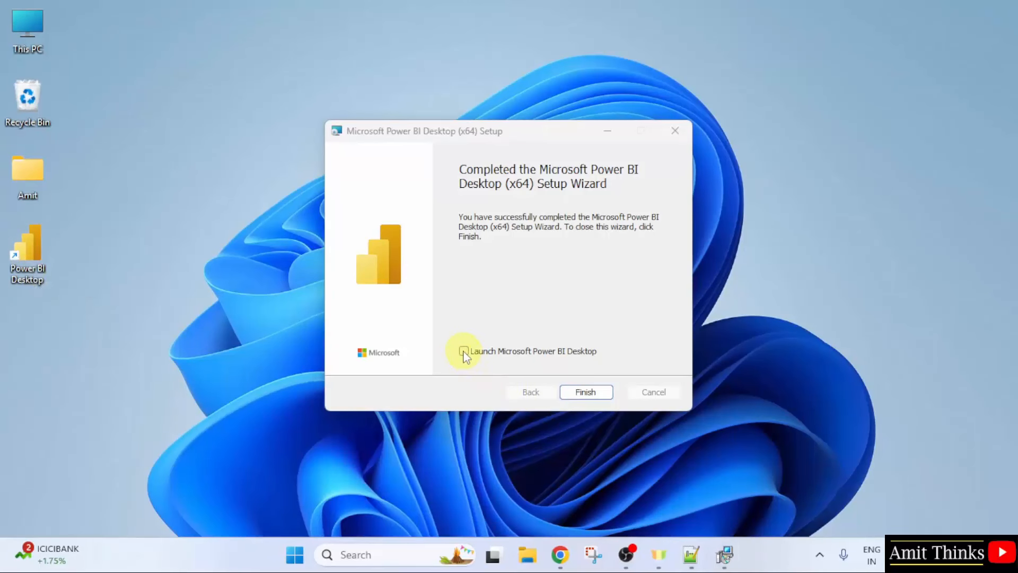
left_click(595, 393)
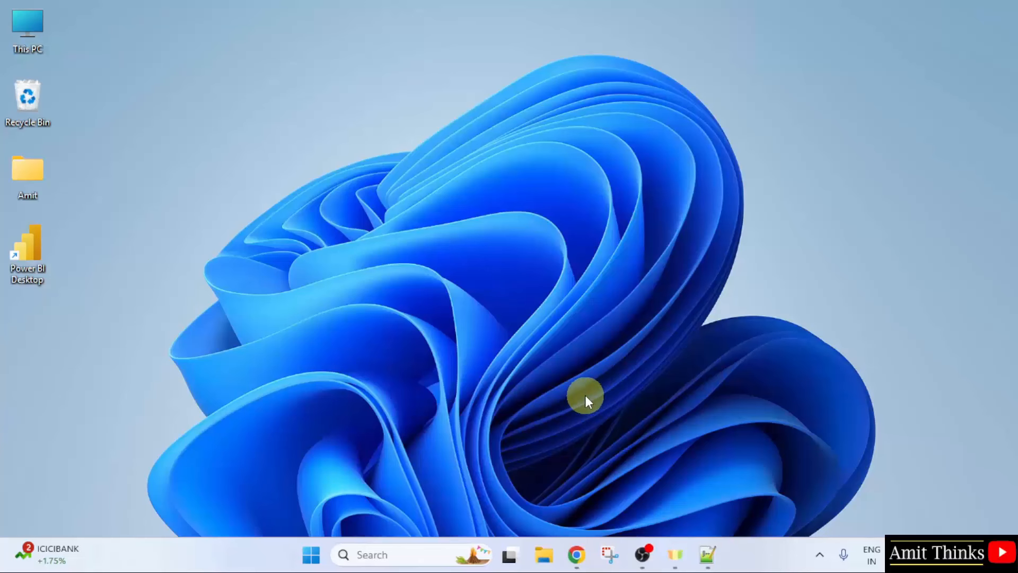
left_click(312, 556)
type("pow")
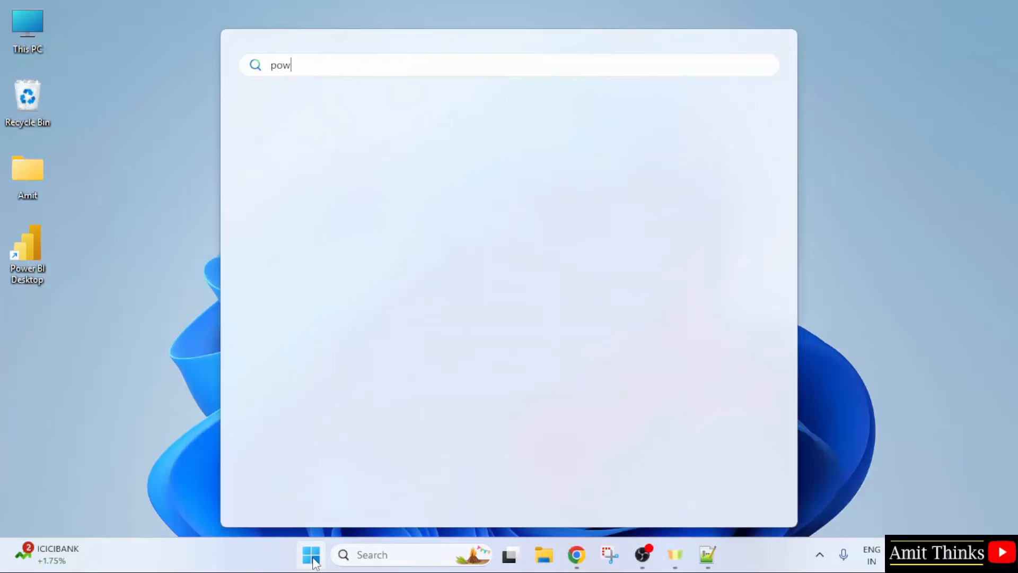
type("er bi")
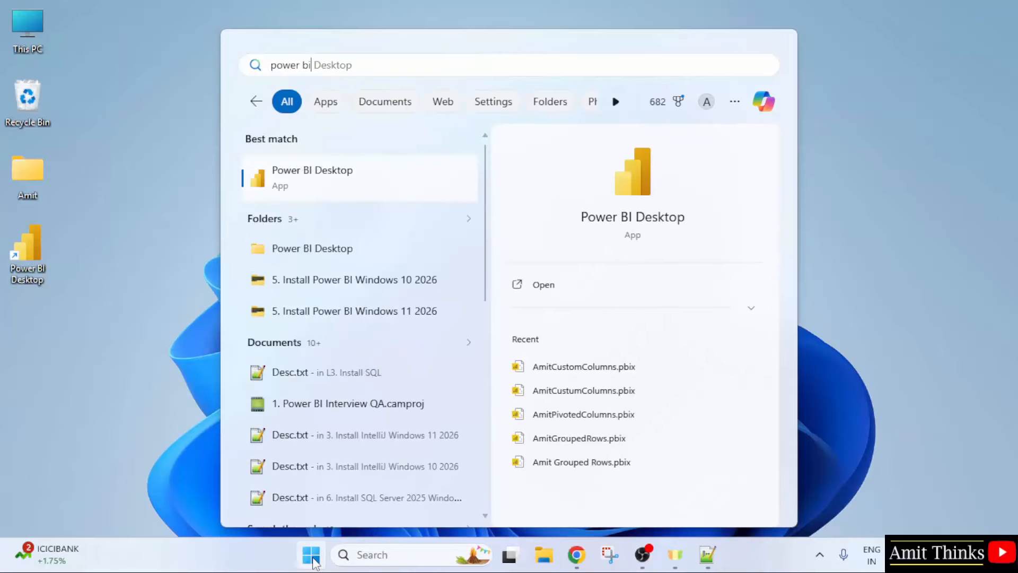
left_click(902, 303)
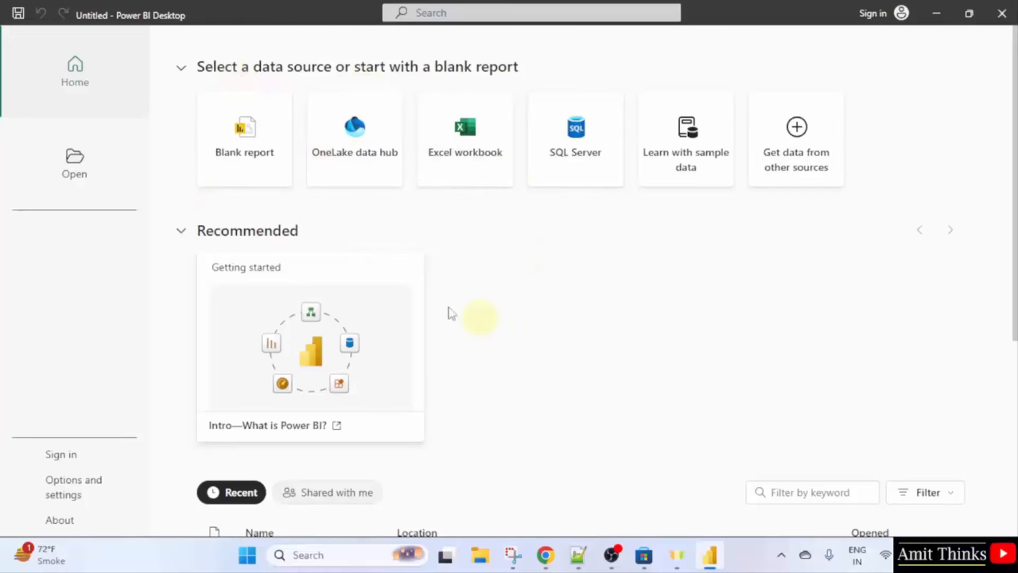
Start a blank report and choose Excel workbook as the Get data source.
left_click(245, 175)
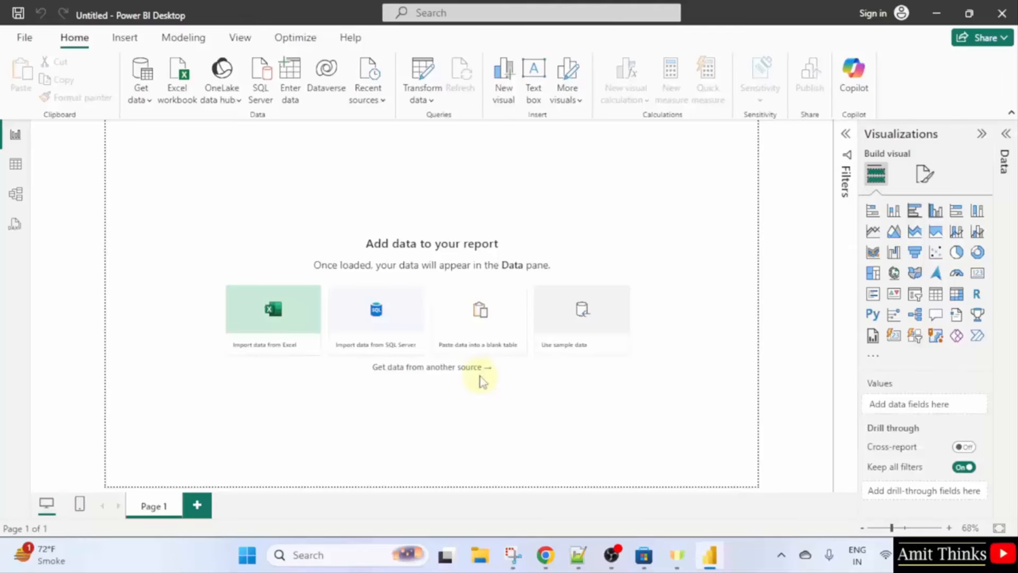
left_click(150, 101)
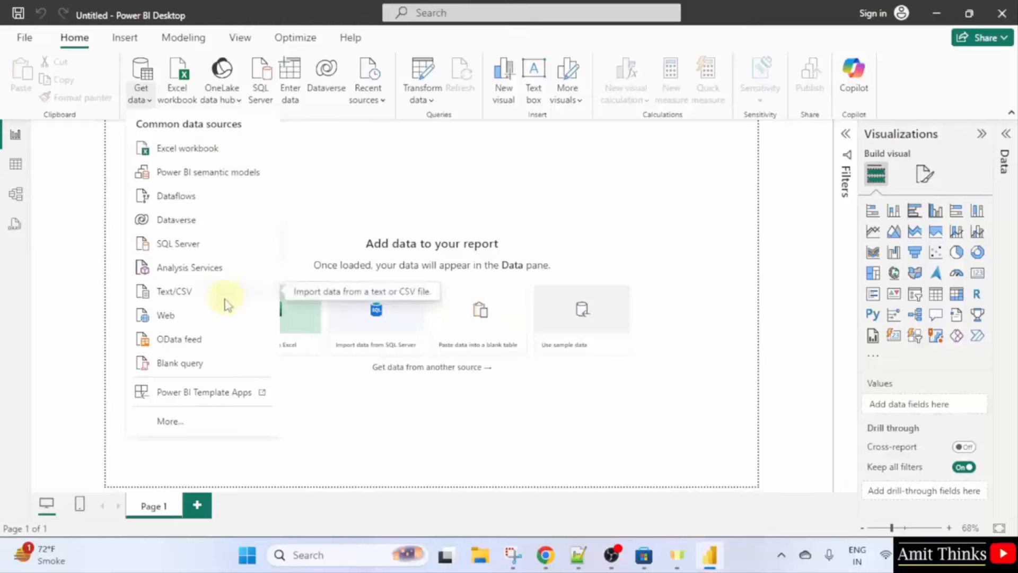
left_click(253, 149)
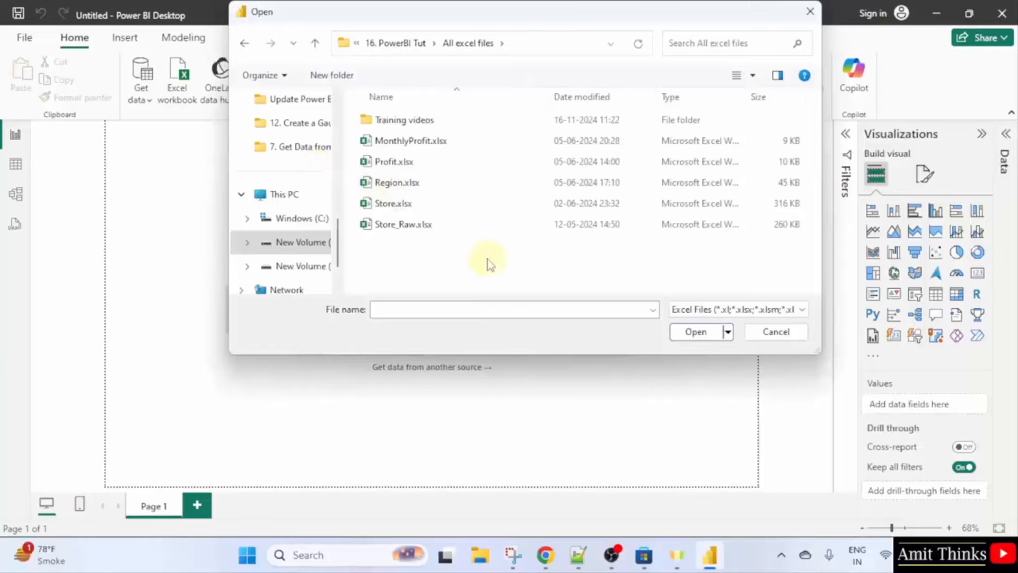
Select Store.xlsx in the file picker and open it in Excel.
left_click(512, 207)
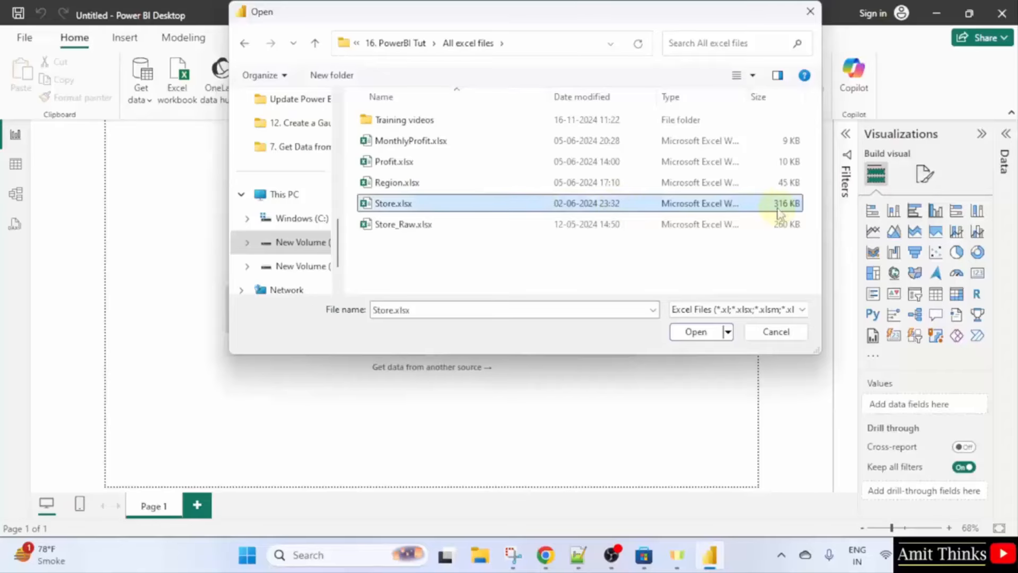
double_click(450, 203)
right_click(453, 204)
left_click(520, 227)
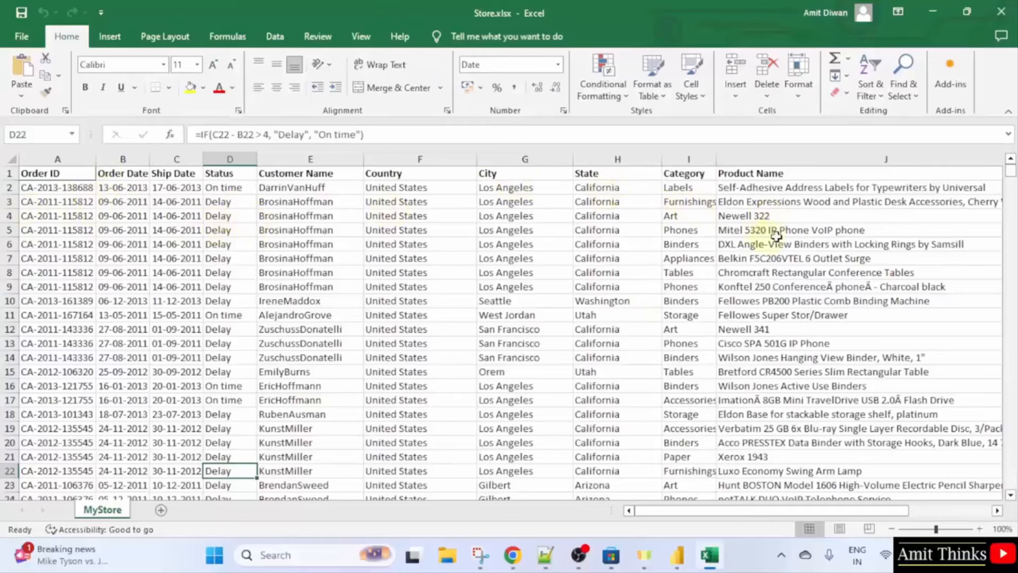
Scroll through the MyStore sheet's columns to review the data, then close Excel.
mouse_move(1009, 171)
left_mouse_down()
mouse_move(1012, 359)
mouse_move(1010, 161)
left_mouse_up()
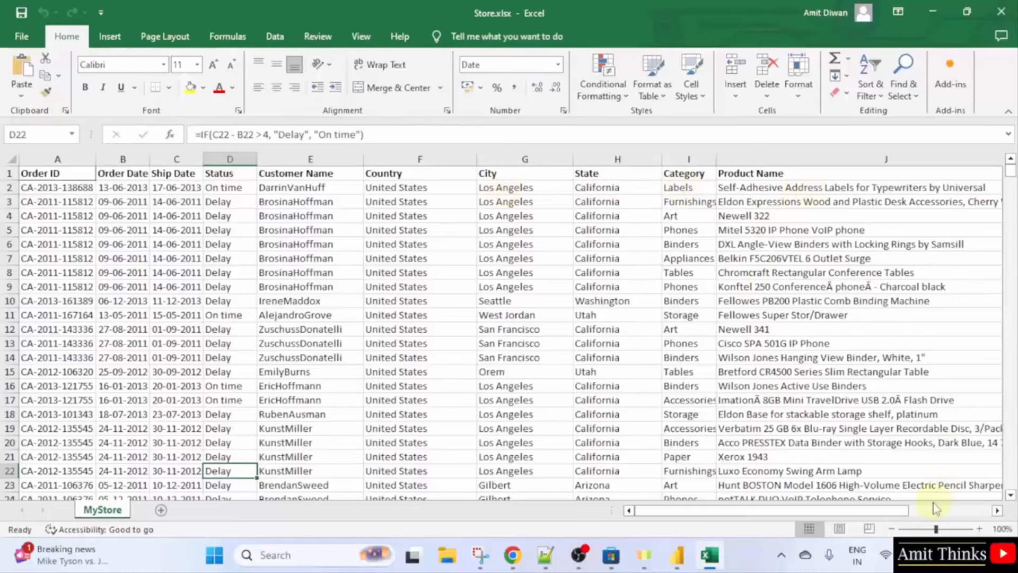
scroll(936, 518, "right", 5)
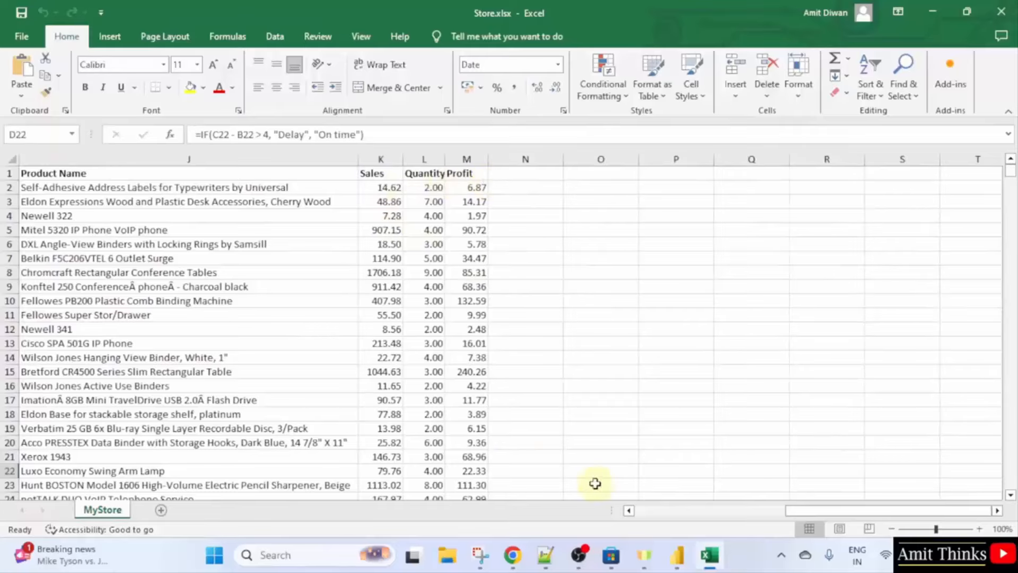
left_click(691, 512)
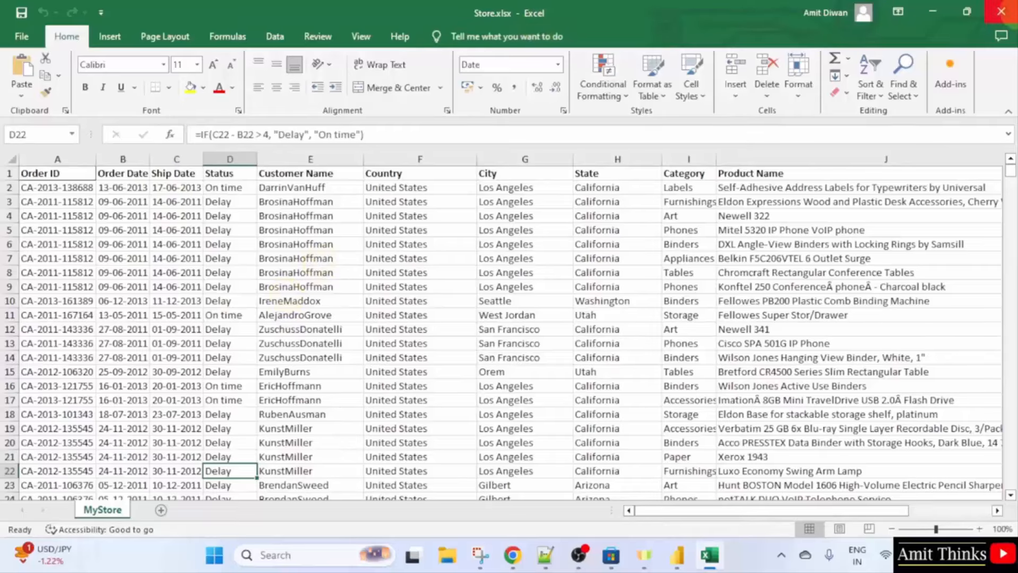
left_click(1001, 11)
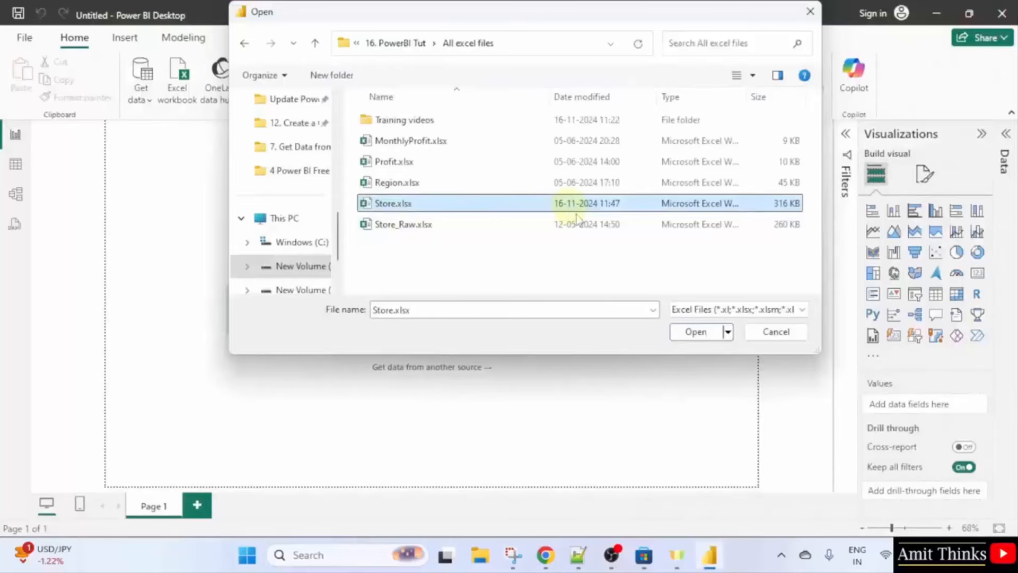
Open Store.xlsx and tick MyStore to preview Order ID, Order Date, Ship Date and Status.
left_click(695, 333)
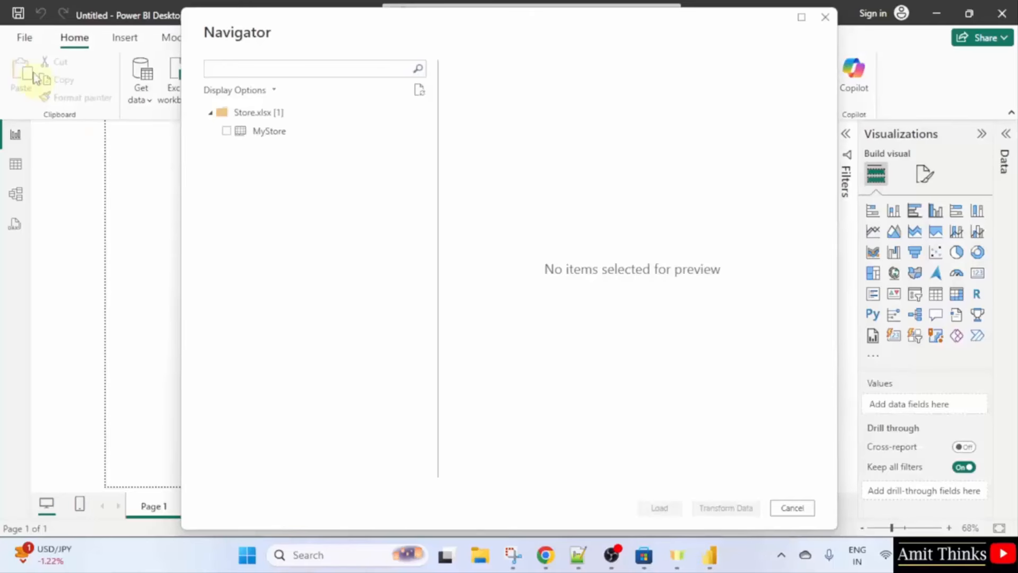
left_click(227, 131)
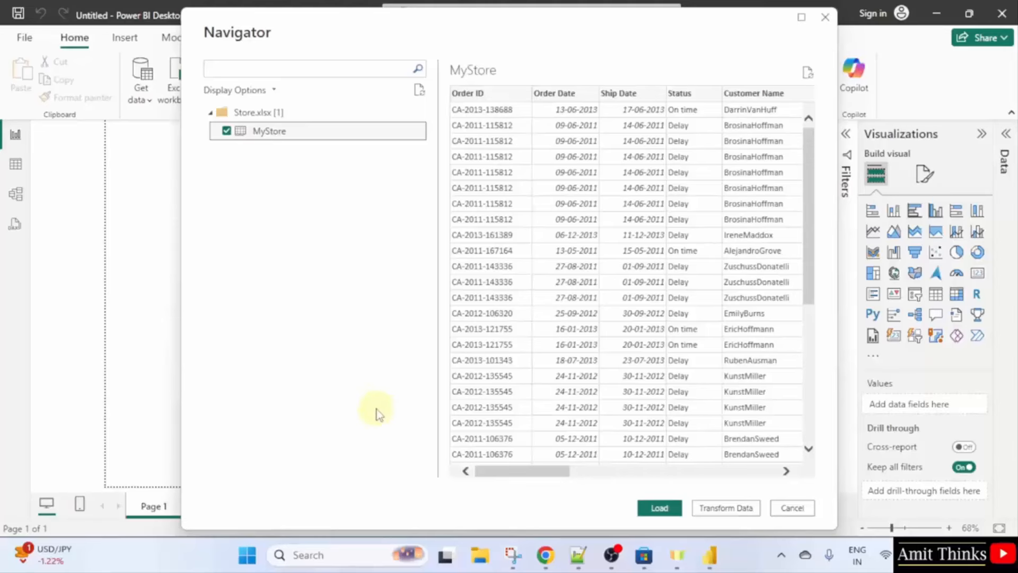
left_click(482, 557)
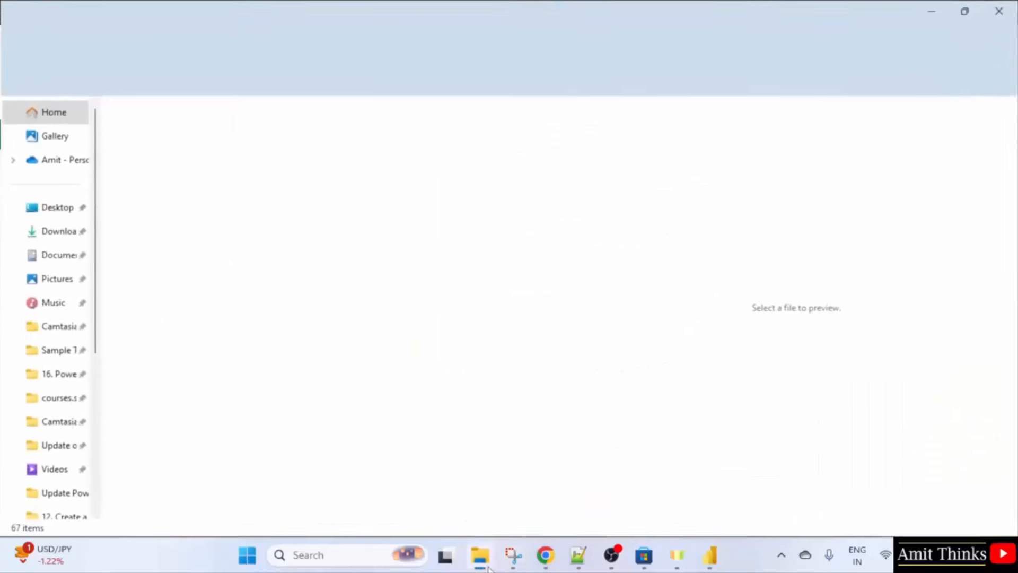
left_click(57, 374)
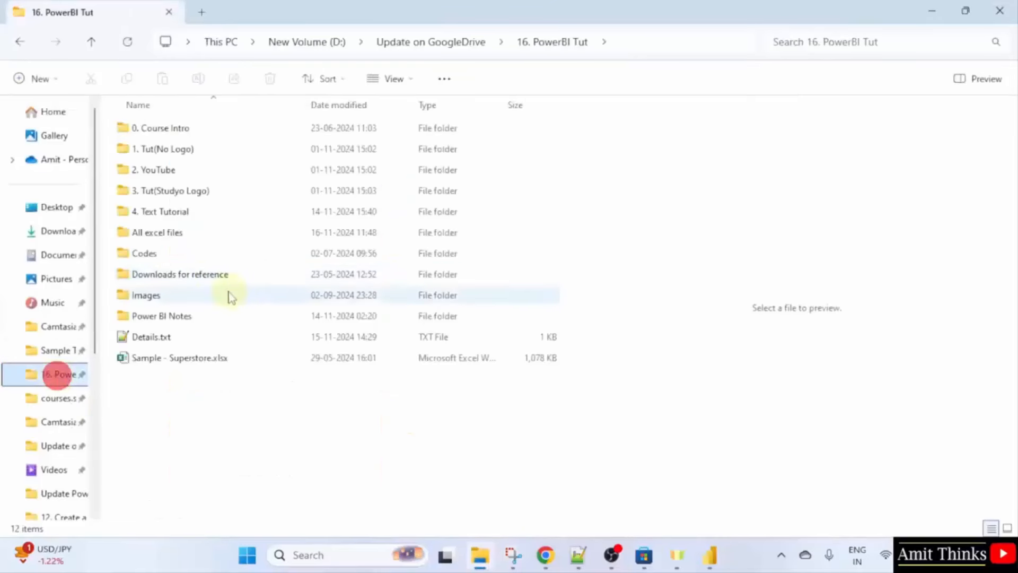
double_click(210, 233)
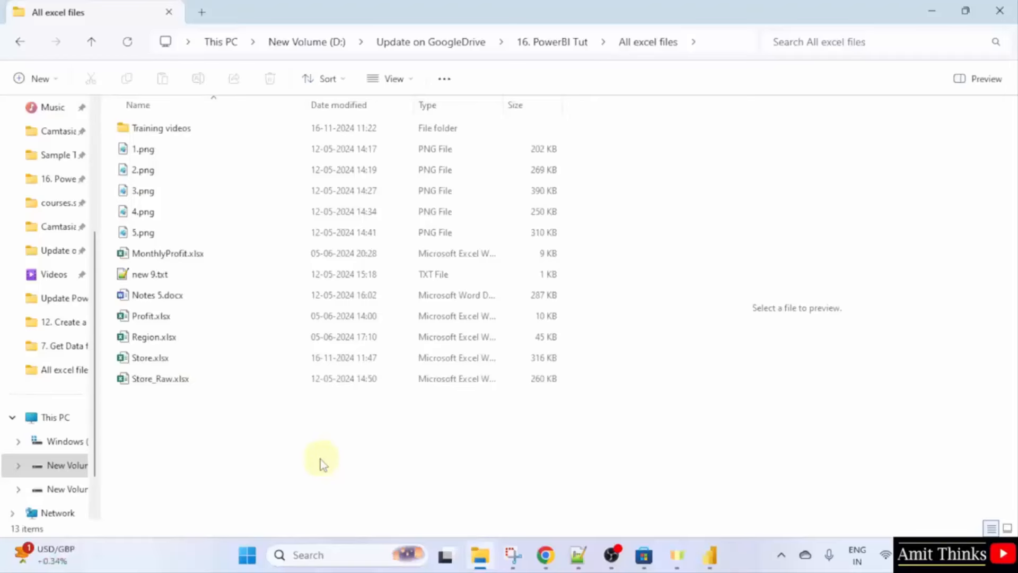
double_click(196, 357)
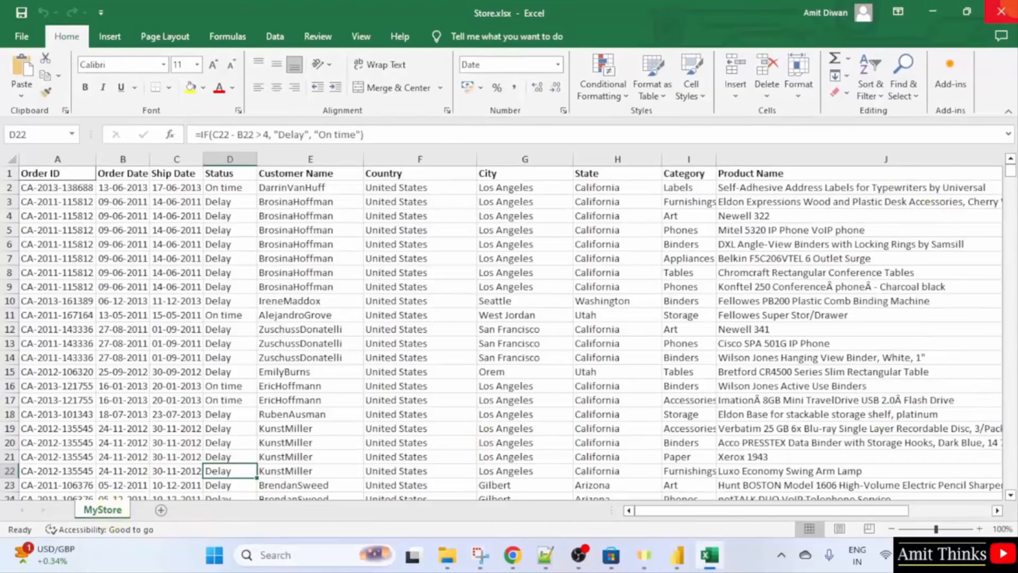
left_click(1001, 11)
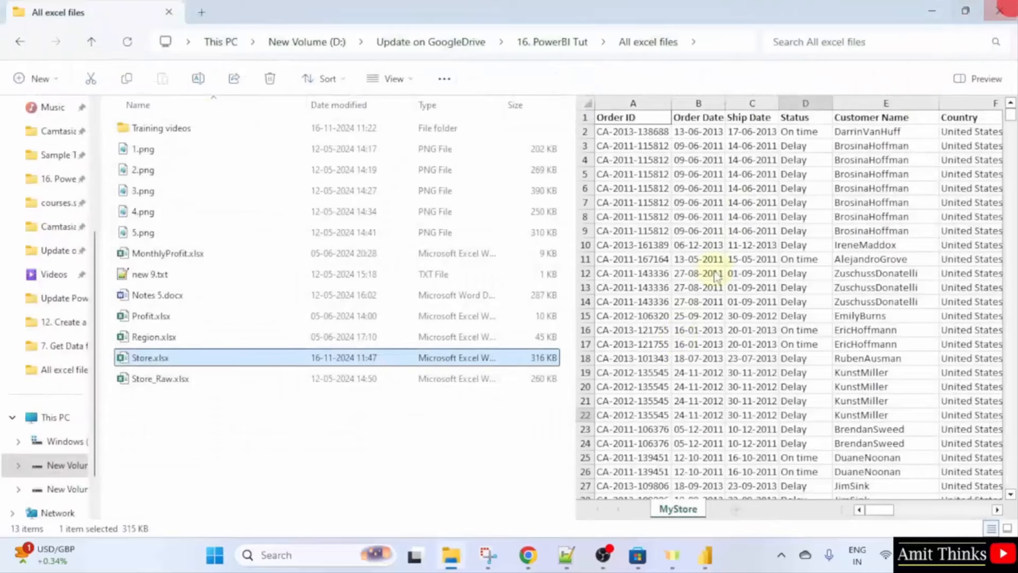
left_click(709, 554)
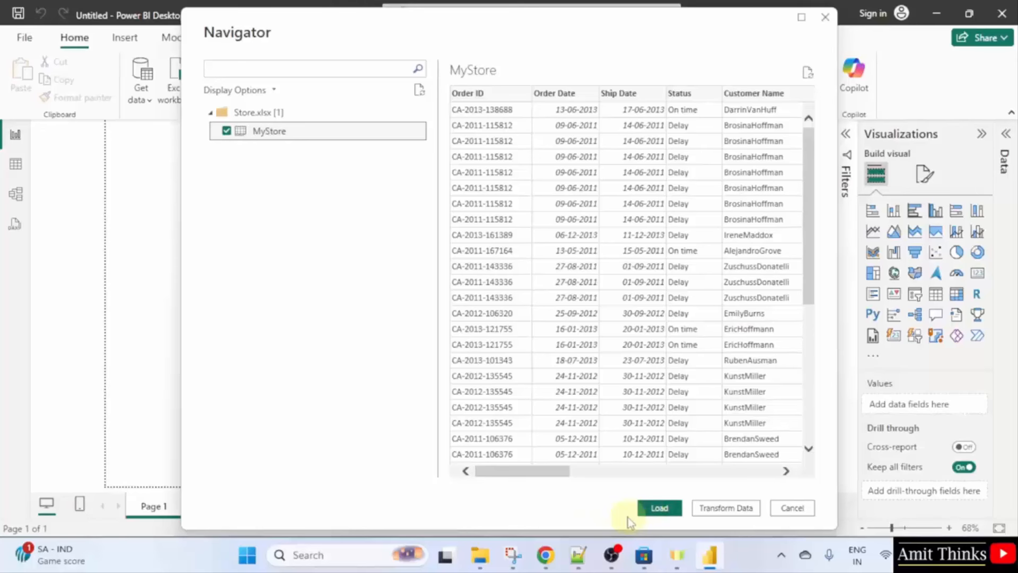
Load the MyStore table and expand it in the Data pane to show Category through Status.
left_click(658, 513)
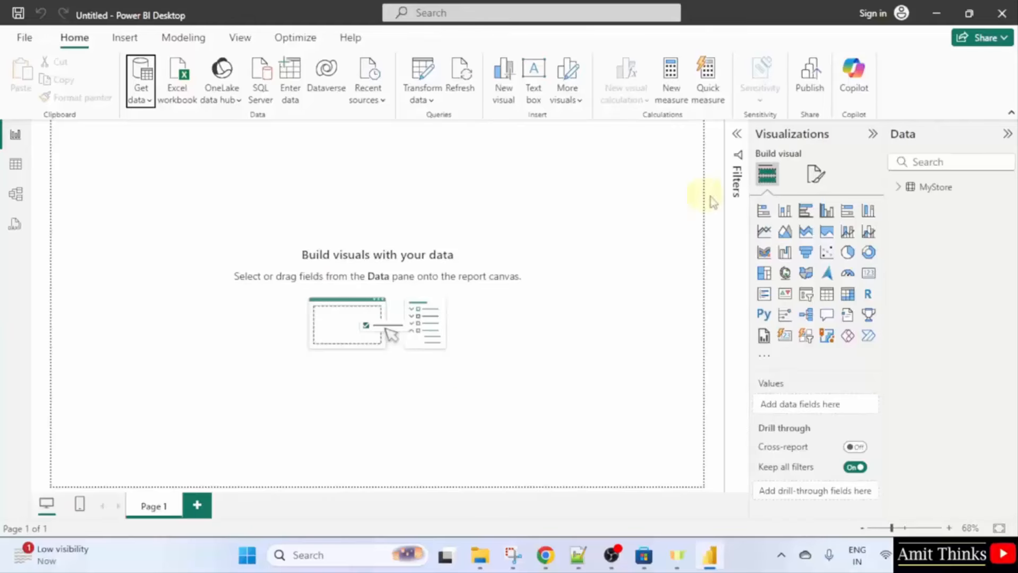
left_click(899, 188)
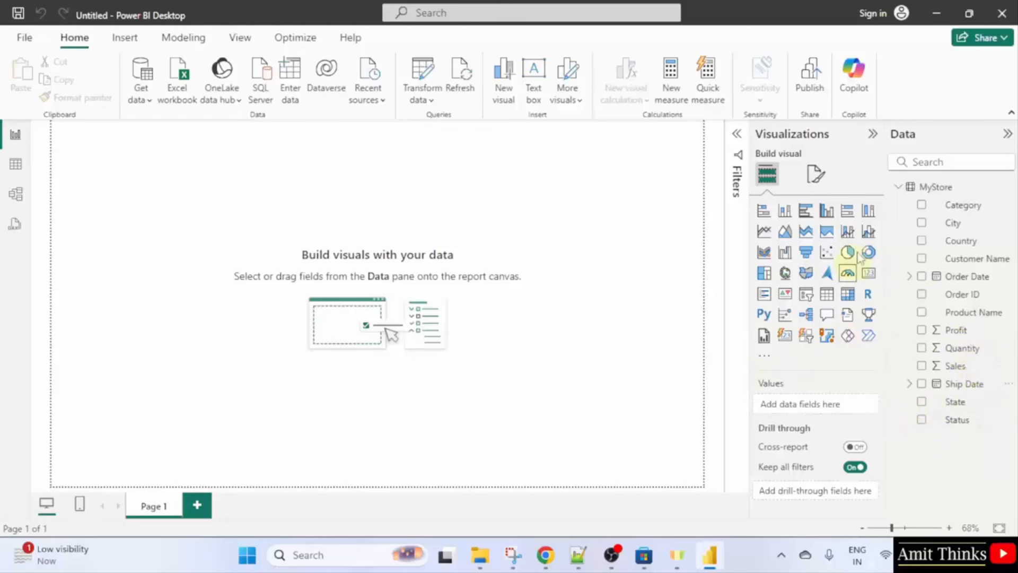
Widen the Visualizations pane to seven columns and widen the Data pane.
left_click_drag(748, 216, 709, 215)
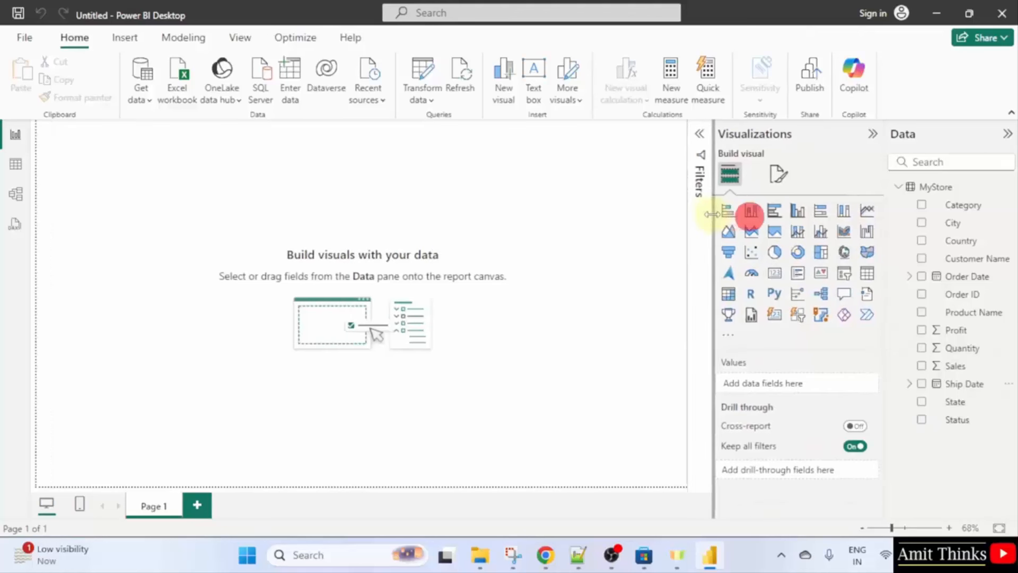
left_click_drag(884, 170, 814, 170)
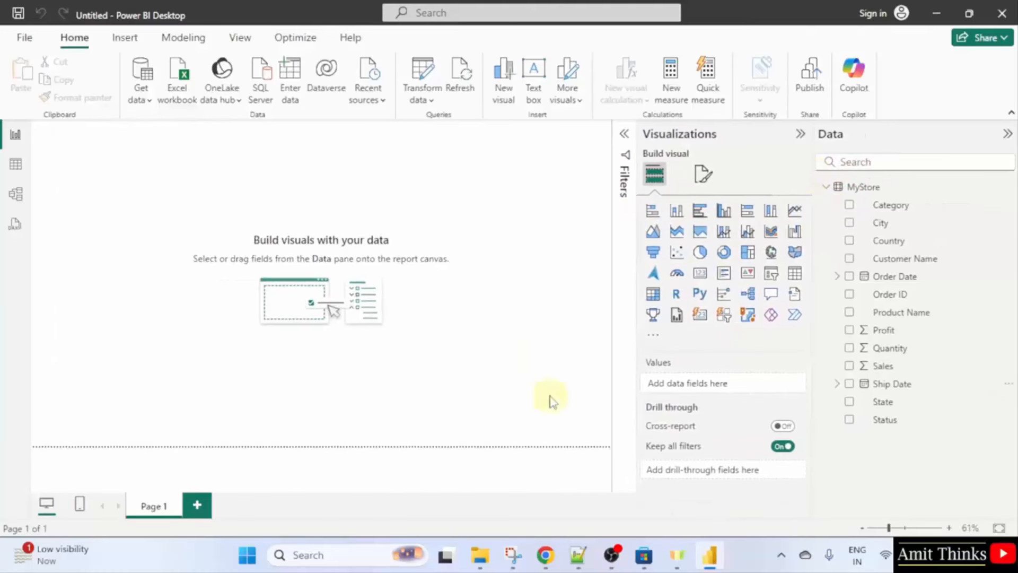
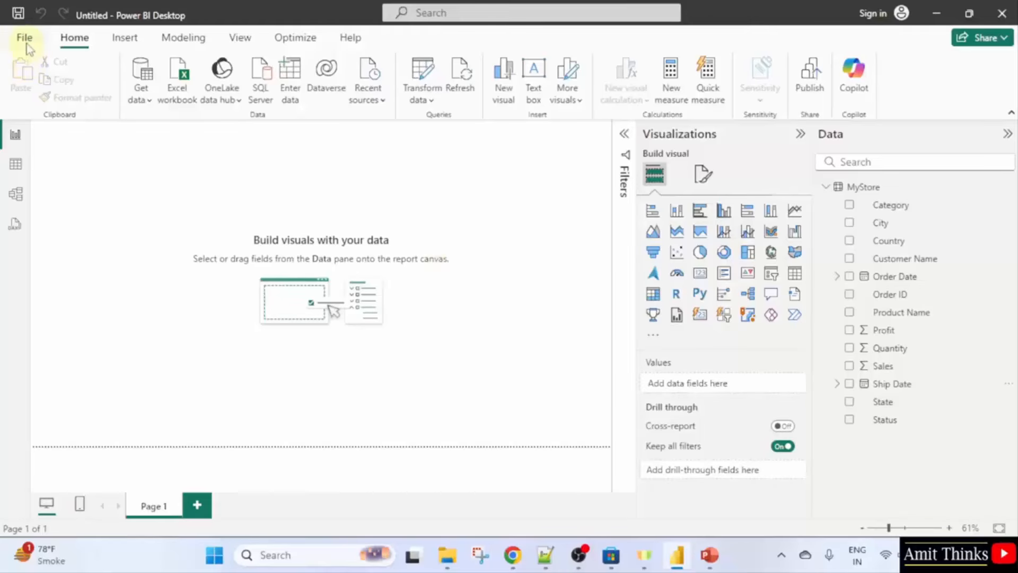
Open the File menu of the untitled report.
left_click(24, 39)
Save the report to the Documents folder as 'AmitPowerBI_GaugeChart'.
left_click(103, 176)
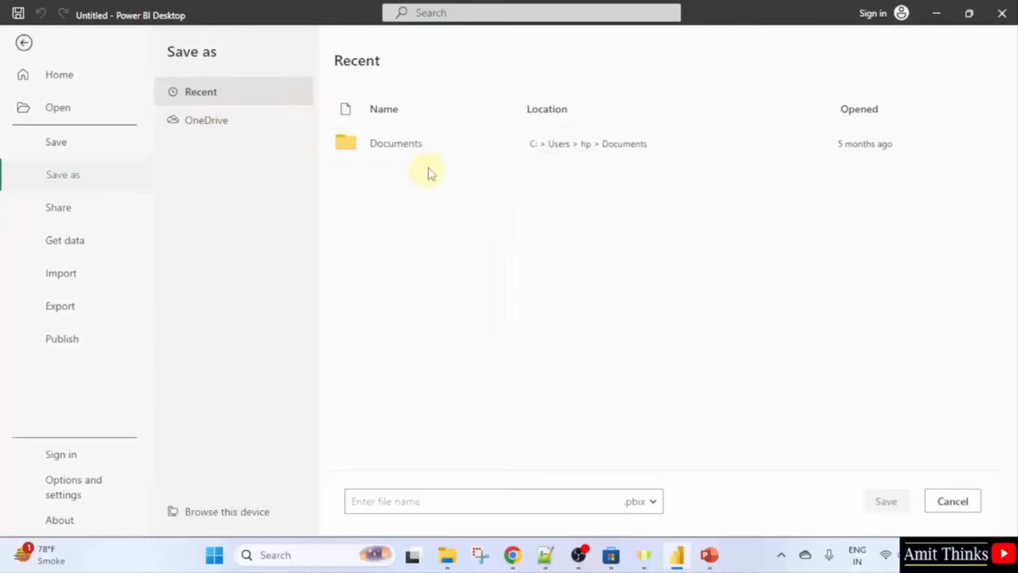
left_click(469, 152)
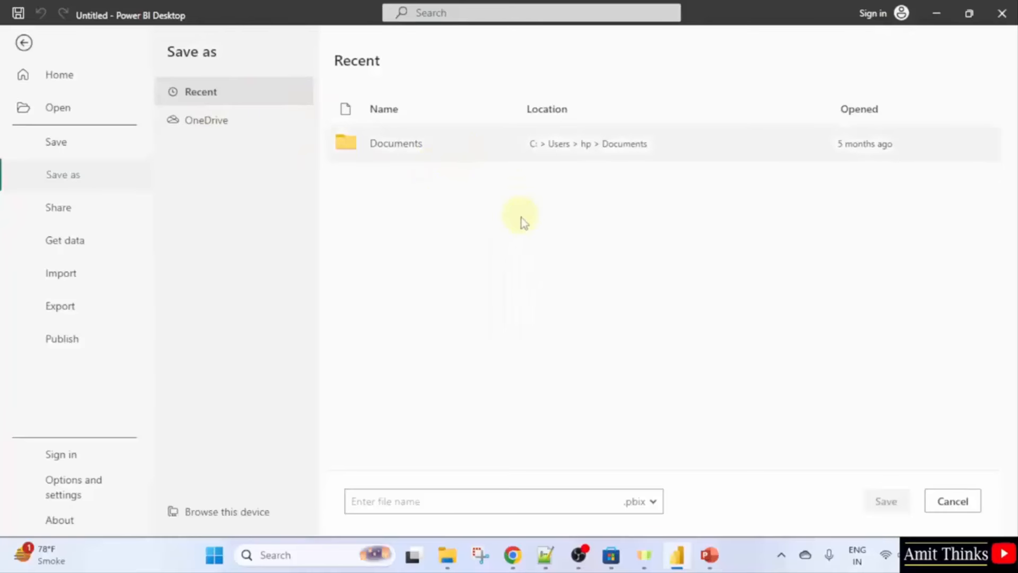
left_click(470, 143)
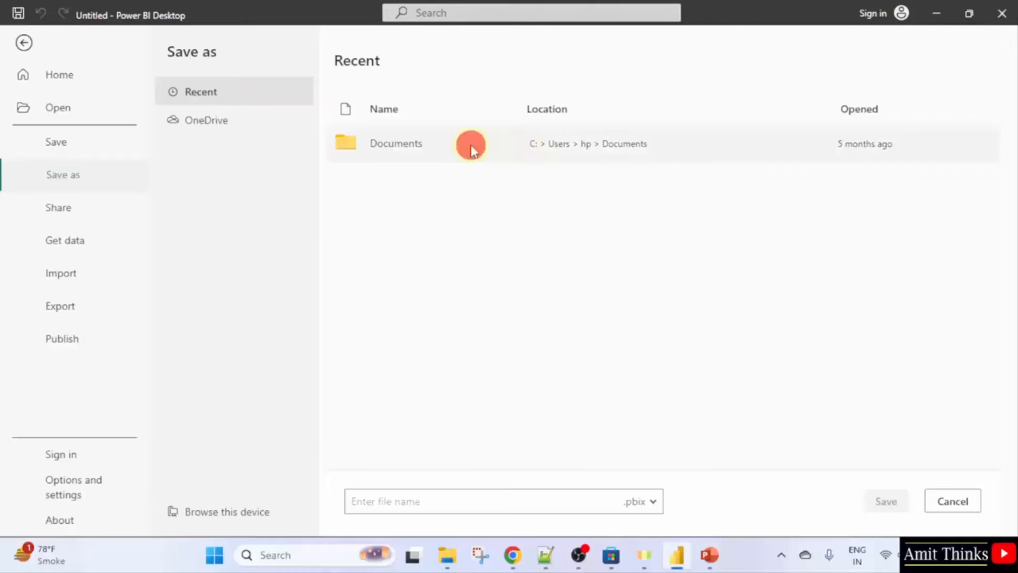
left_click(503, 498)
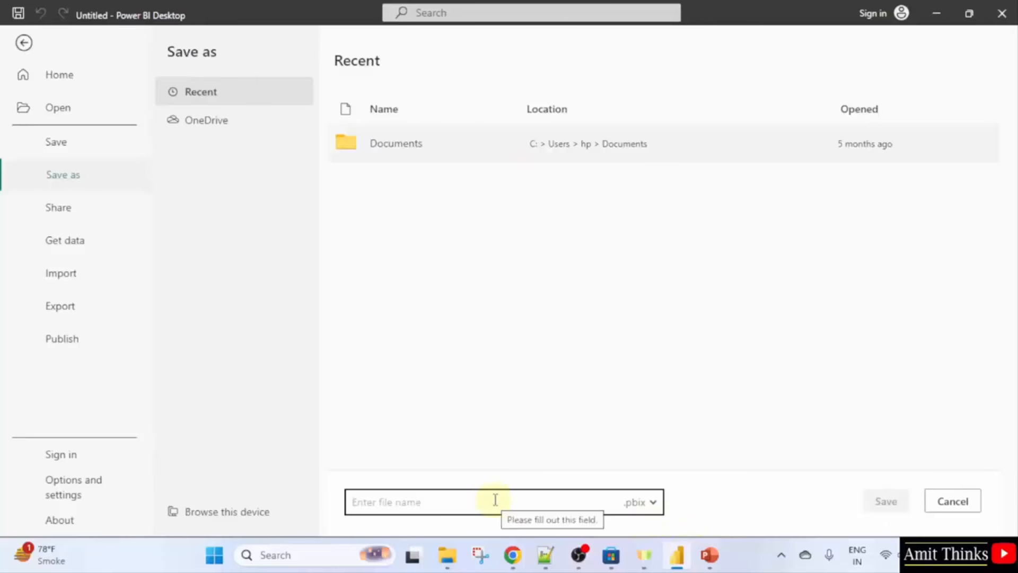
type("A")
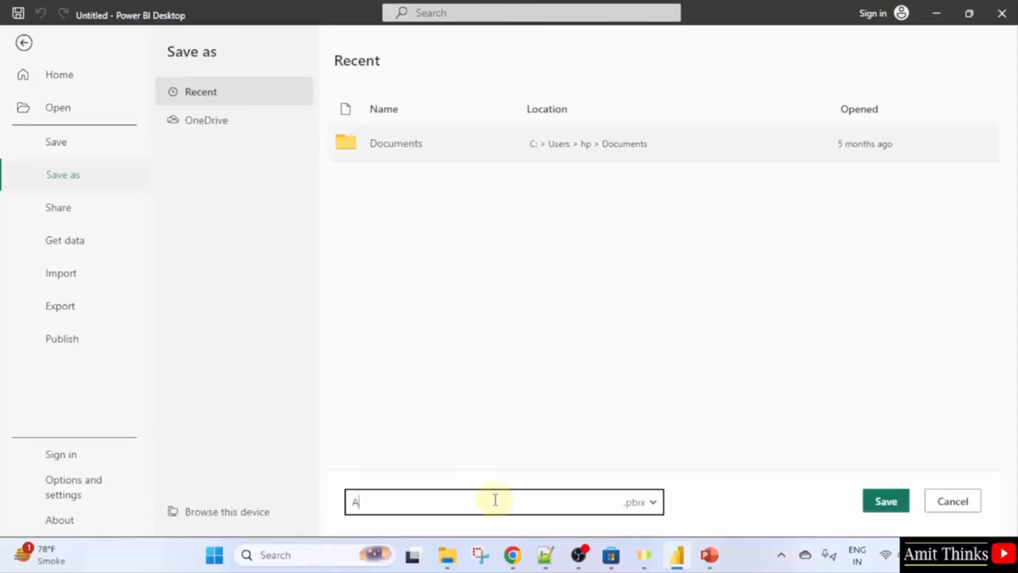
type("mitPowerBI_Gauge")
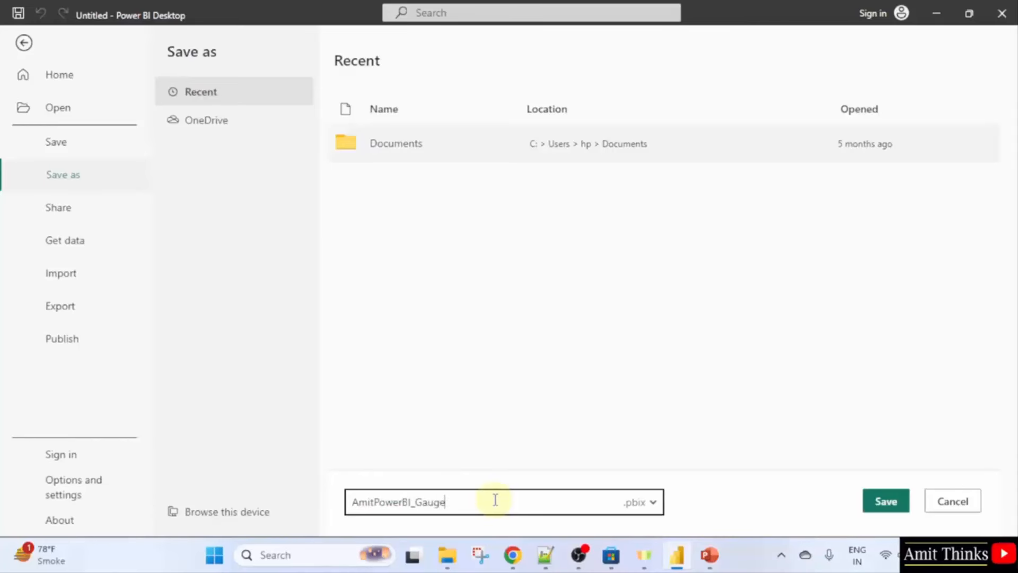
type("Chart")
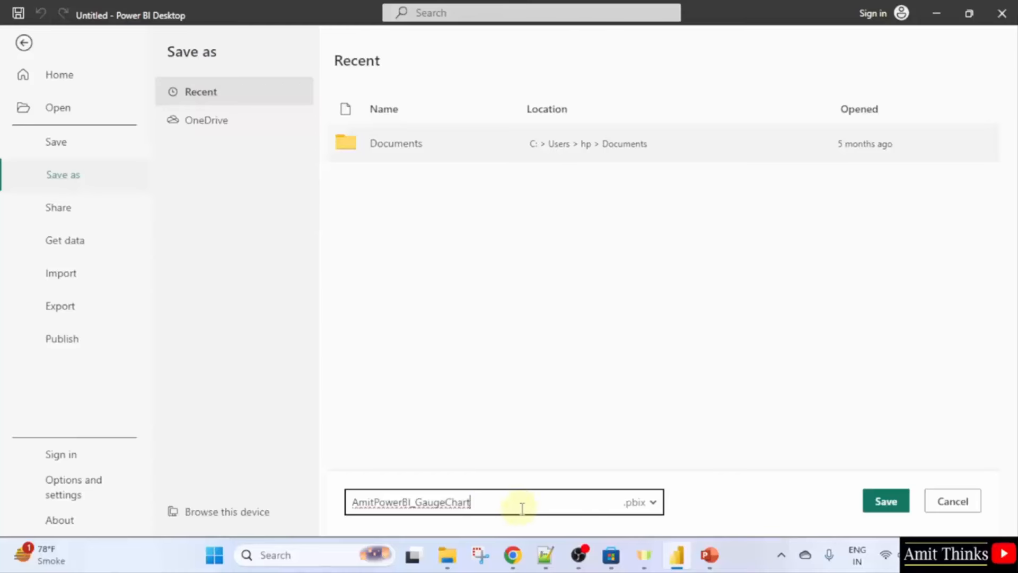
left_click(888, 507)
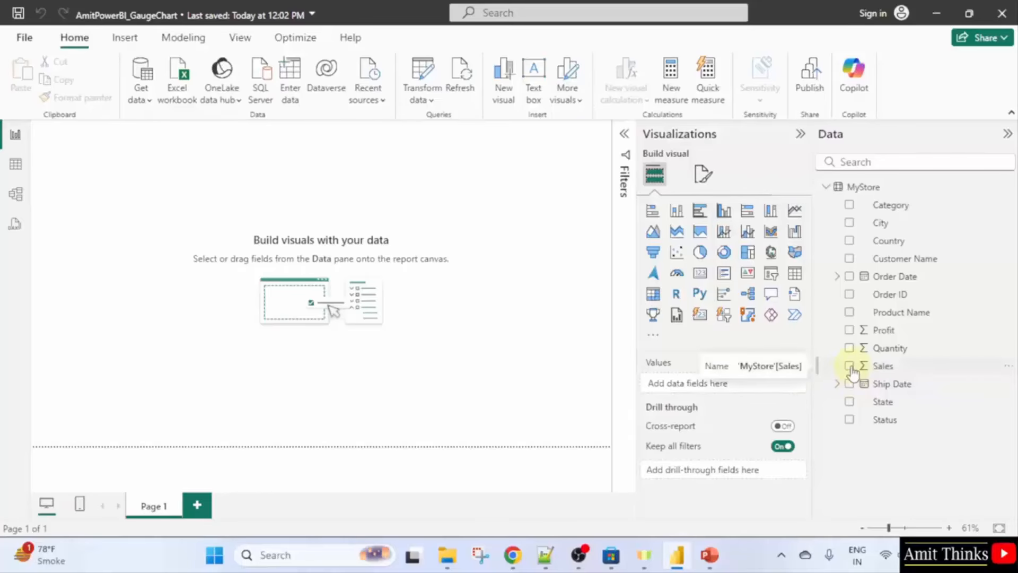
Add a Sum of Sales column chart and enlarge it near the canvas centre.
left_click(1007, 134)
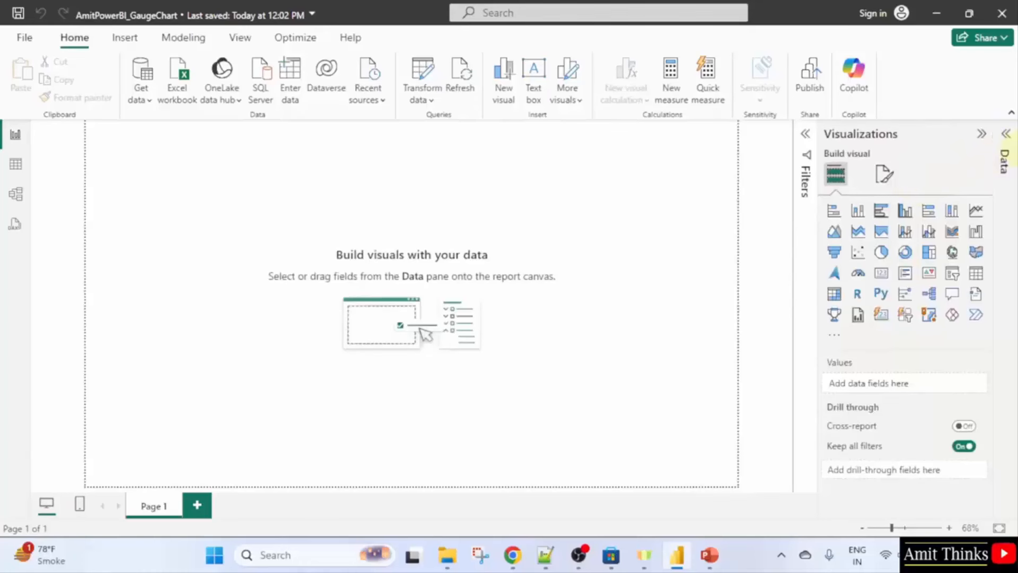
left_click(1007, 138)
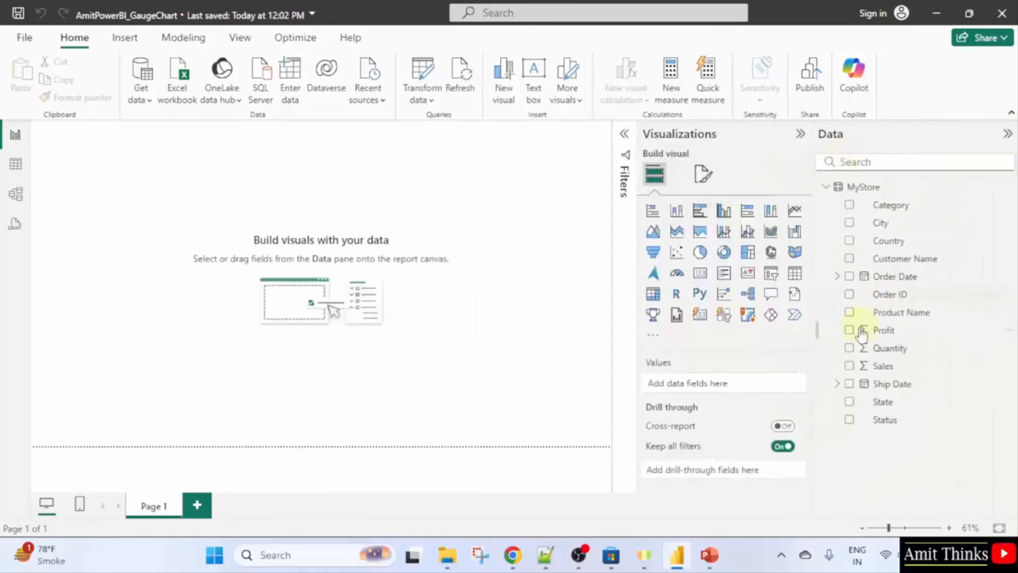
left_click(849, 366)
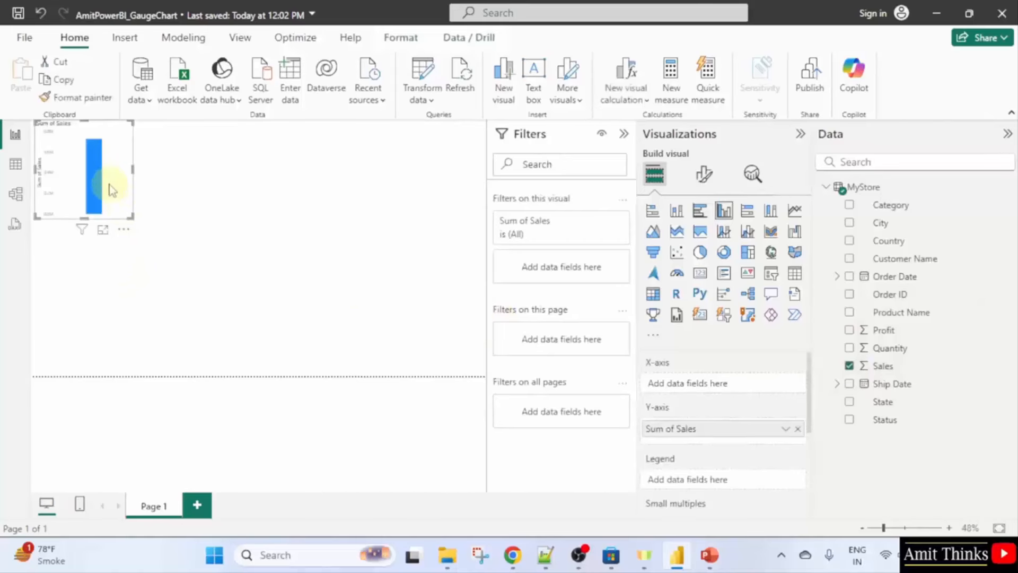
left_click_drag(108, 181, 439, 371)
left_click_drag(402, 297, 368, 269)
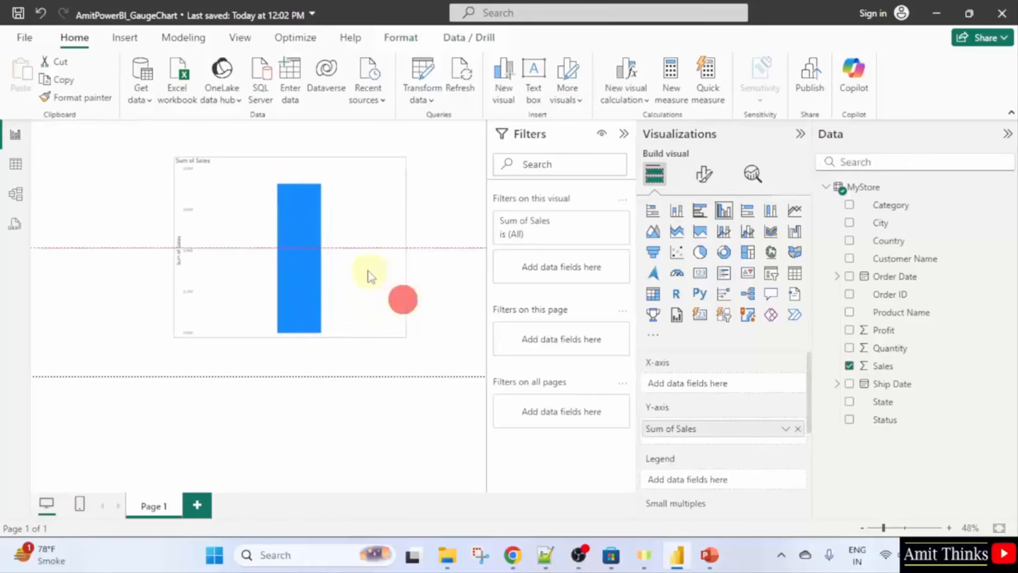
Narrow the Filters pane and collapse it to widen the canvas.
left_click(487, 236)
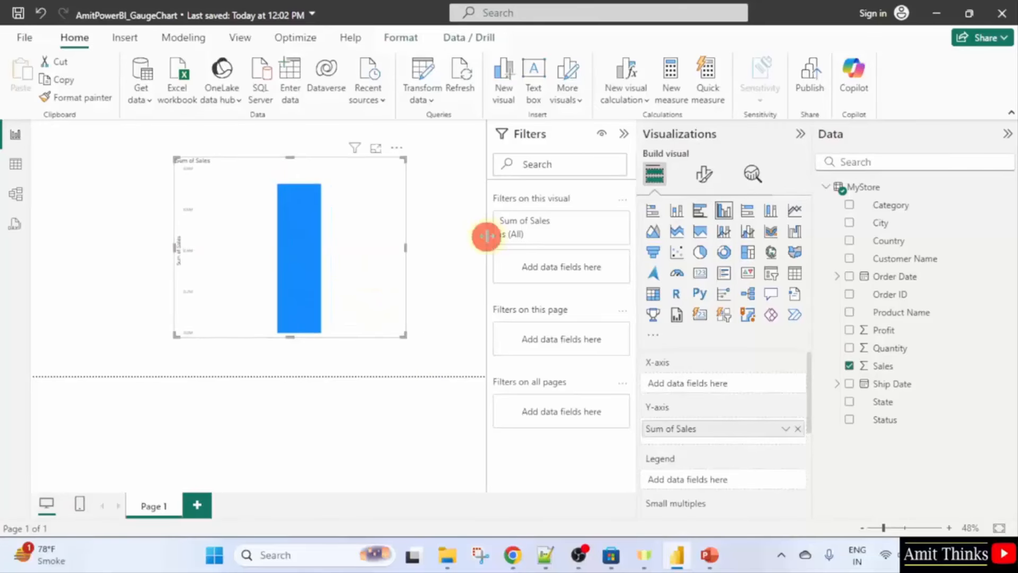
left_click_drag(488, 236, 500, 237)
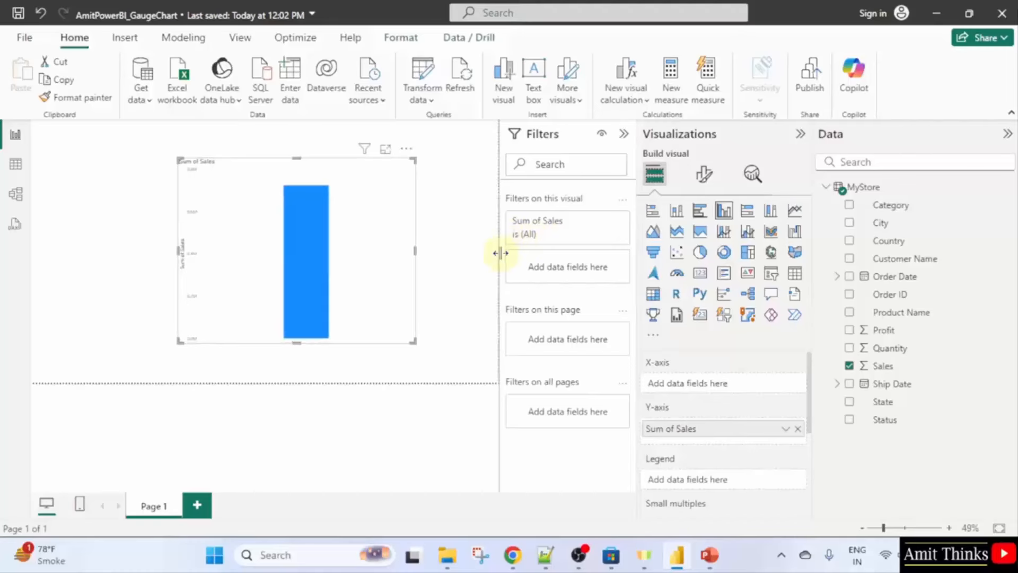
left_click(621, 135)
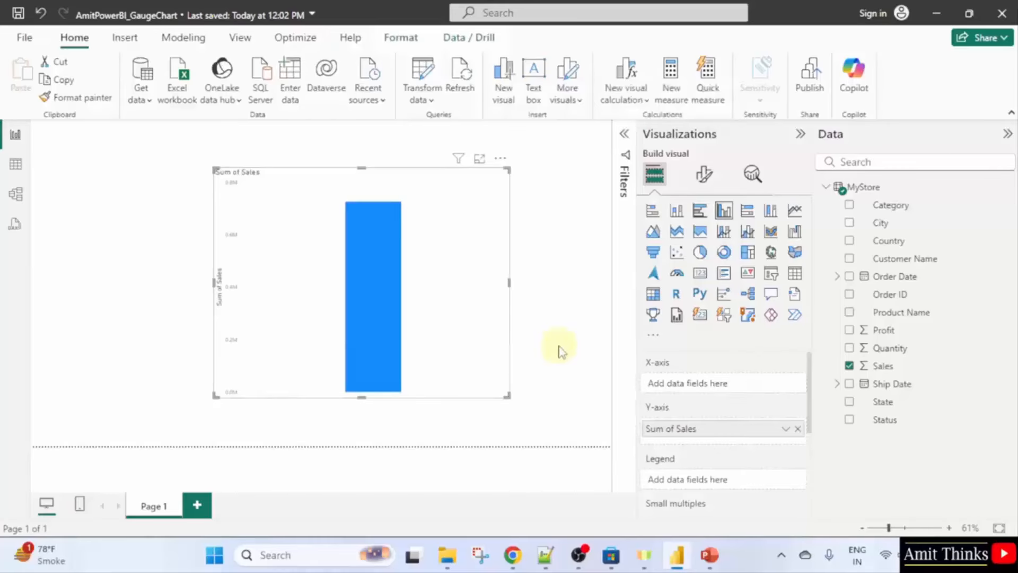
Convert the Sum of Sales chart into a gauge reading 725.46K and show its formatting options.
left_click(450, 285)
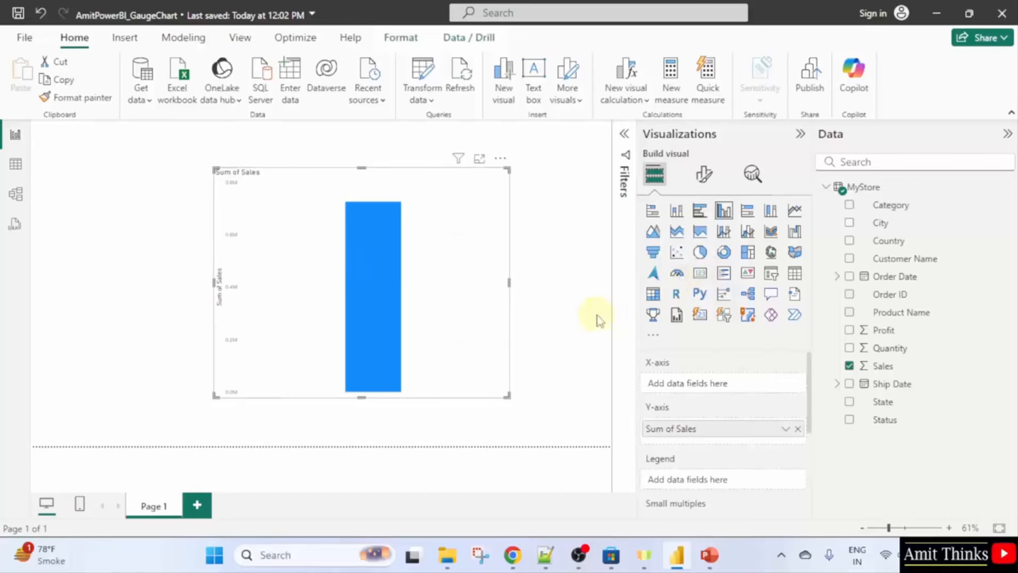
left_click(677, 279)
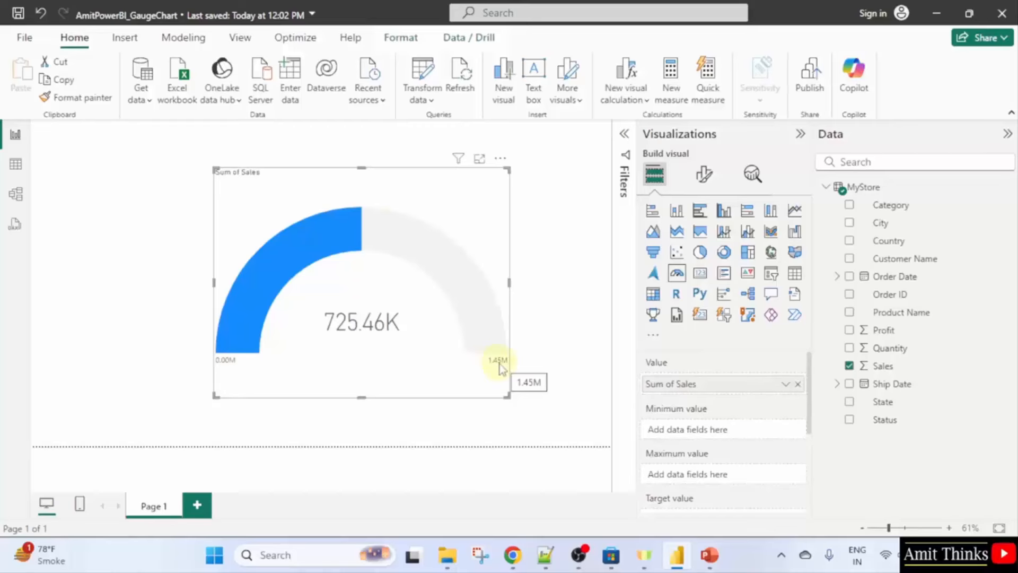
mouse_move(325, 262)
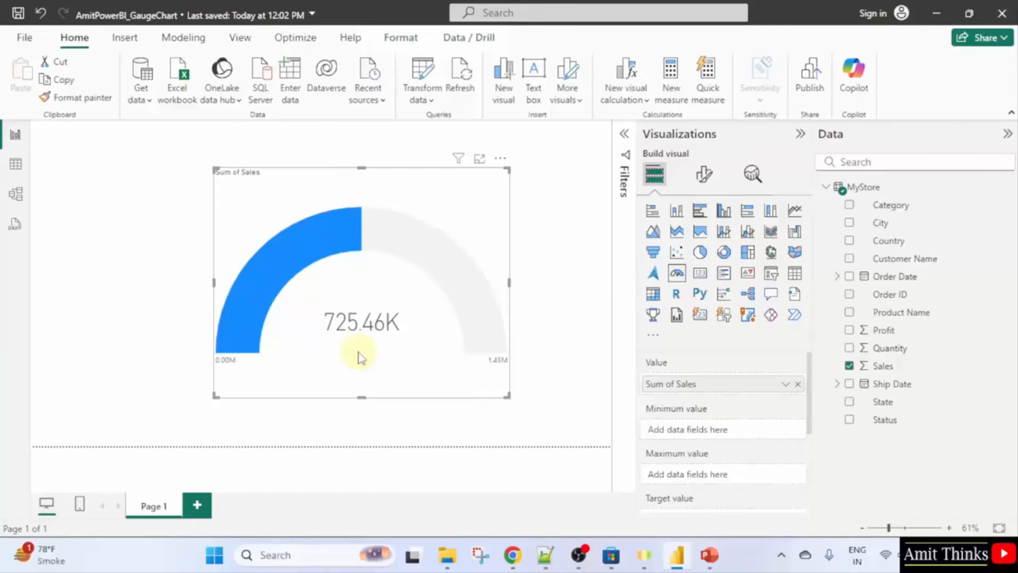
mouse_move(376, 333)
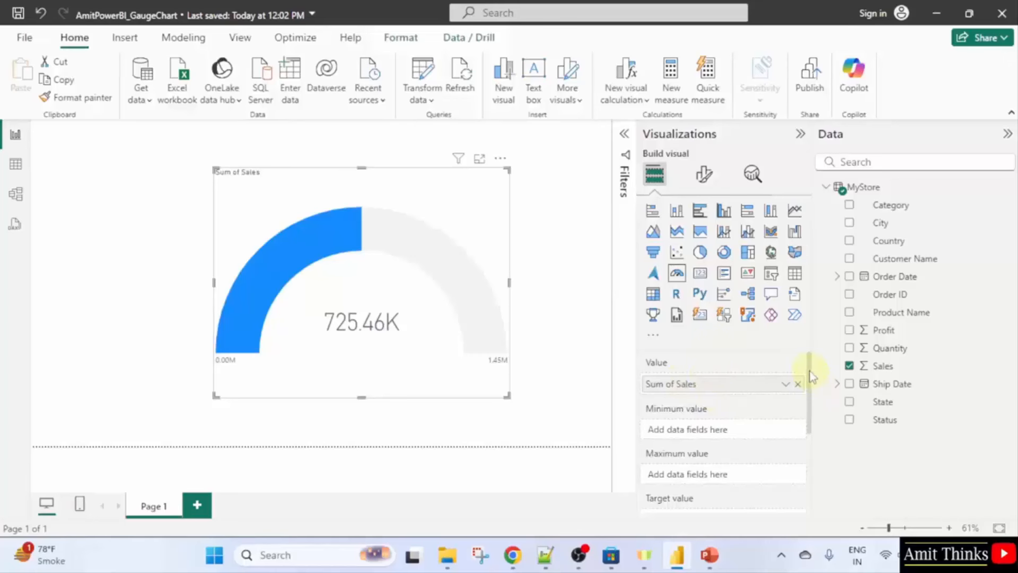
scroll(811, 371, "down", 5)
scroll(811, 350, "up", 5)
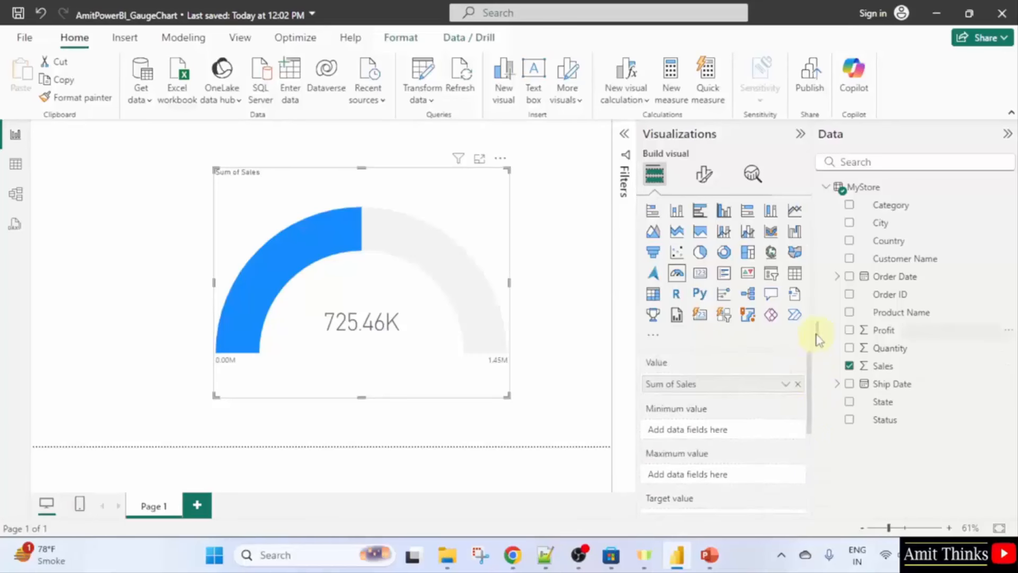
left_click(703, 183)
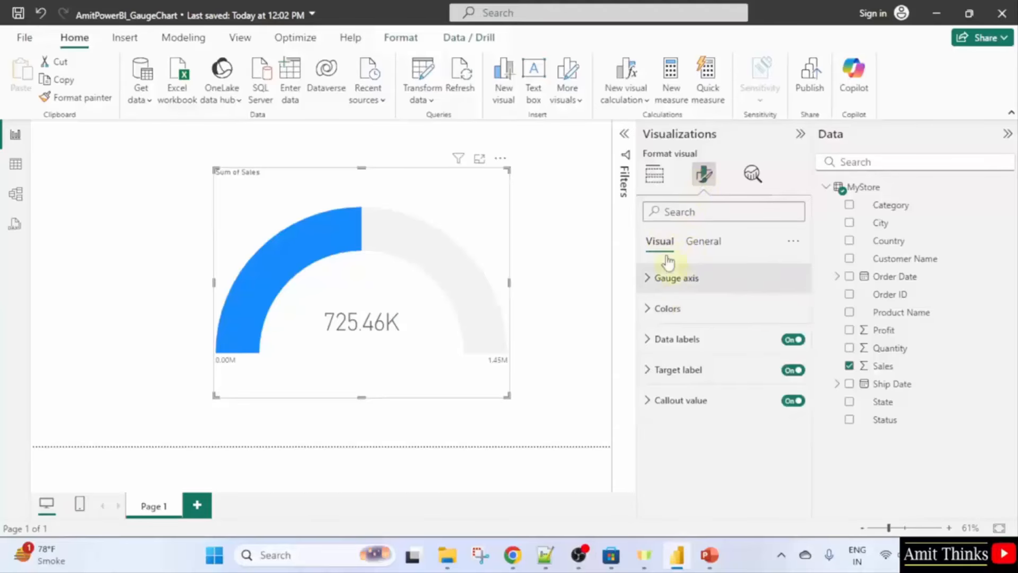
Set the gauge's fill color to the light gold #e1c233 swatch.
left_click(694, 306)
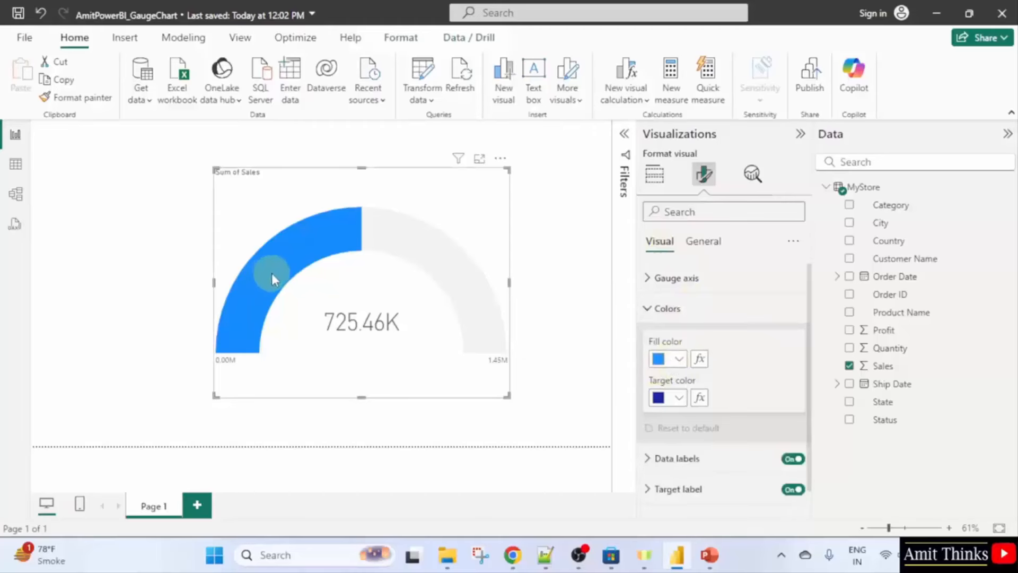
left_click(679, 359)
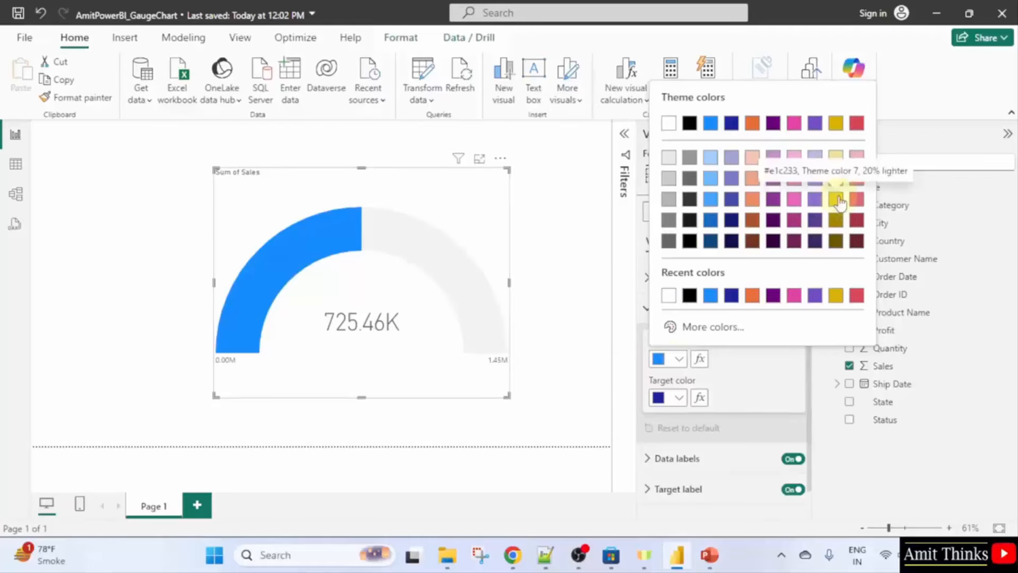
left_click(835, 296)
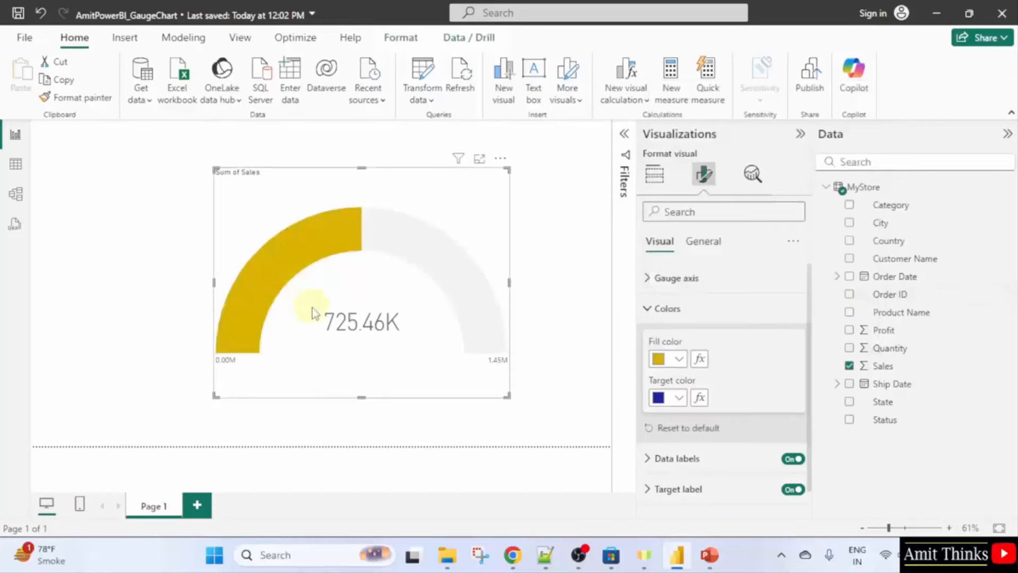
left_click(678, 359)
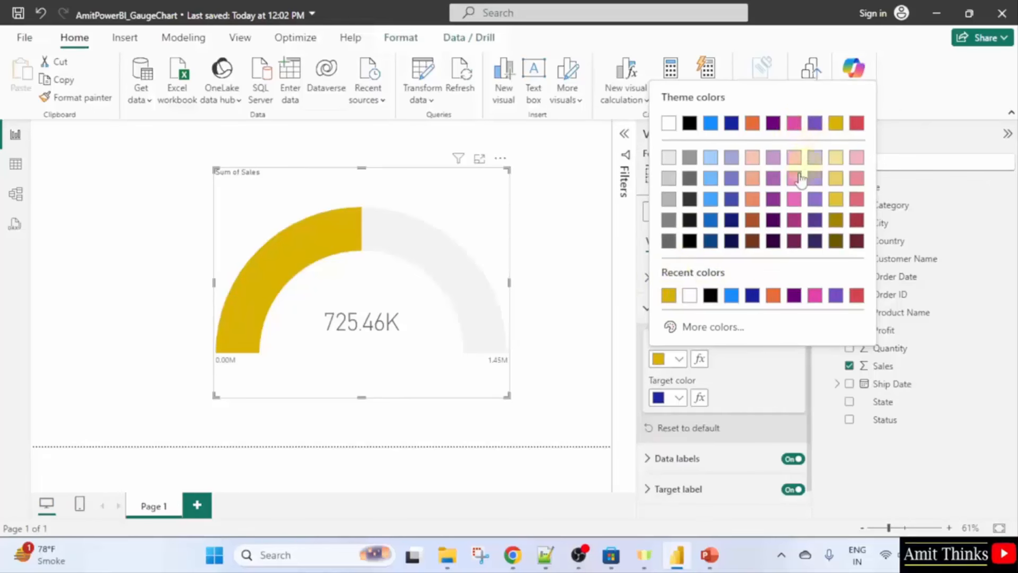
left_click(836, 208)
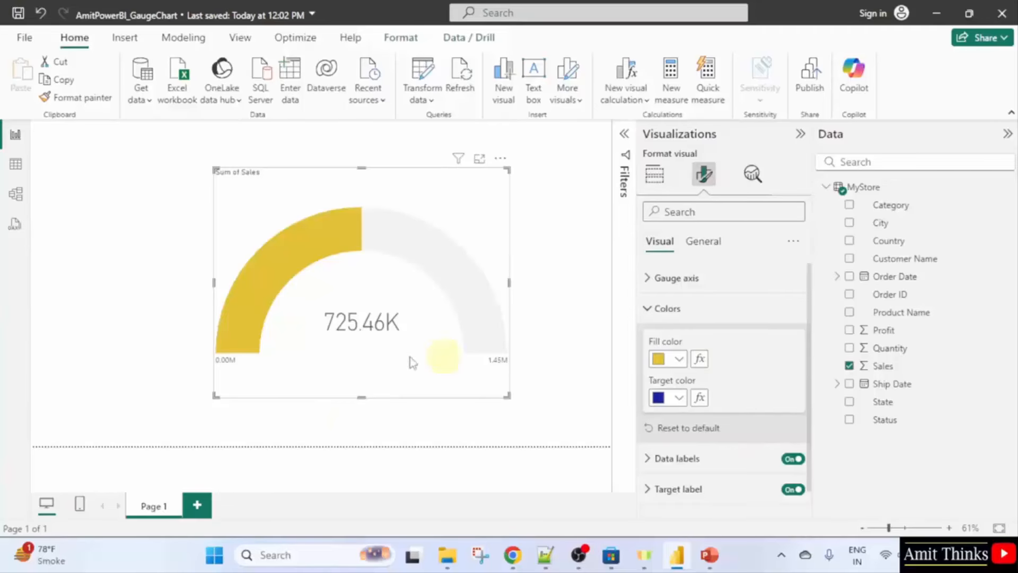
left_click(474, 329)
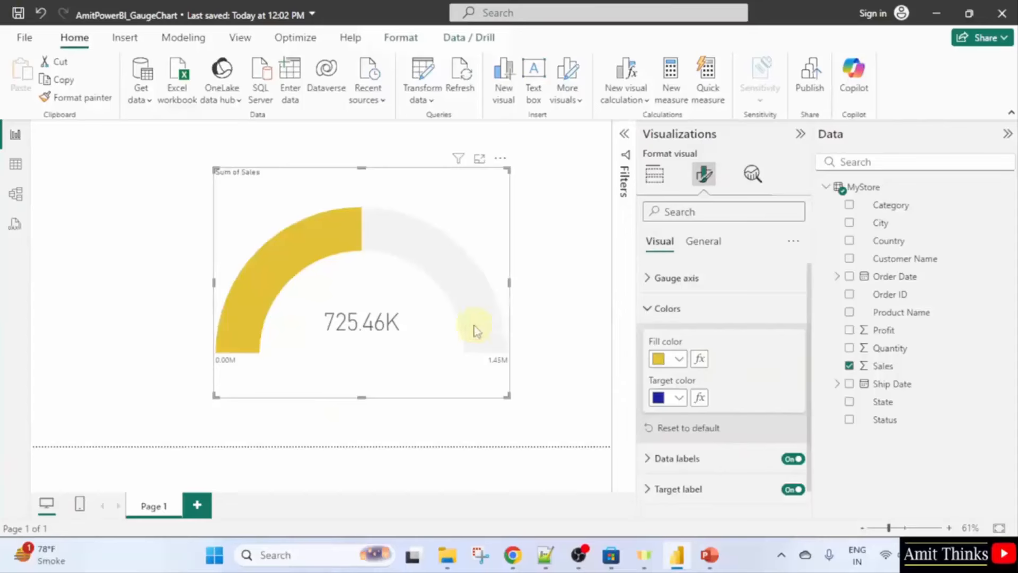
left_click(651, 308)
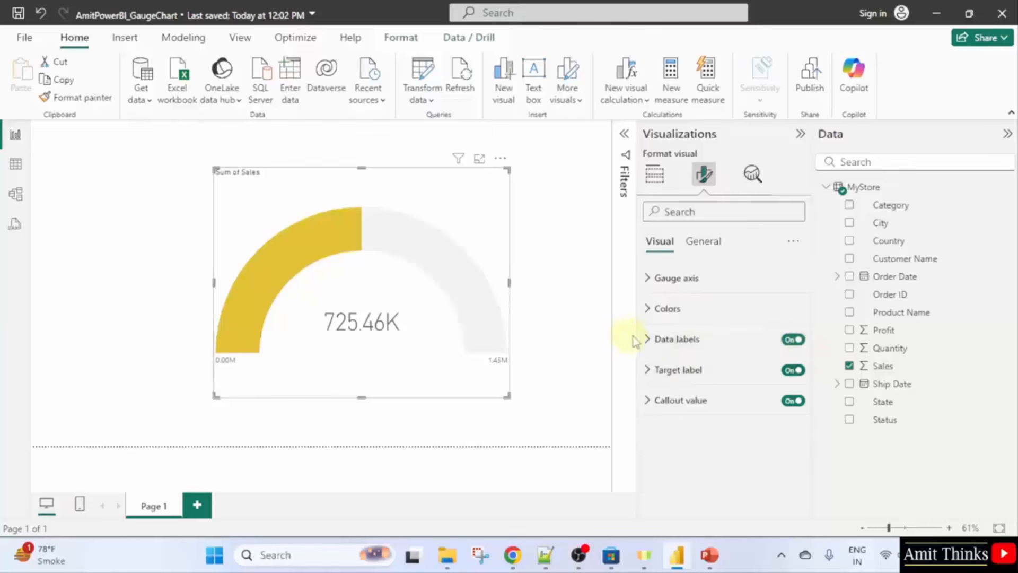
Make the gauge's data label values dark blue.
left_click(656, 339)
scroll(763, 403, "down", 2)
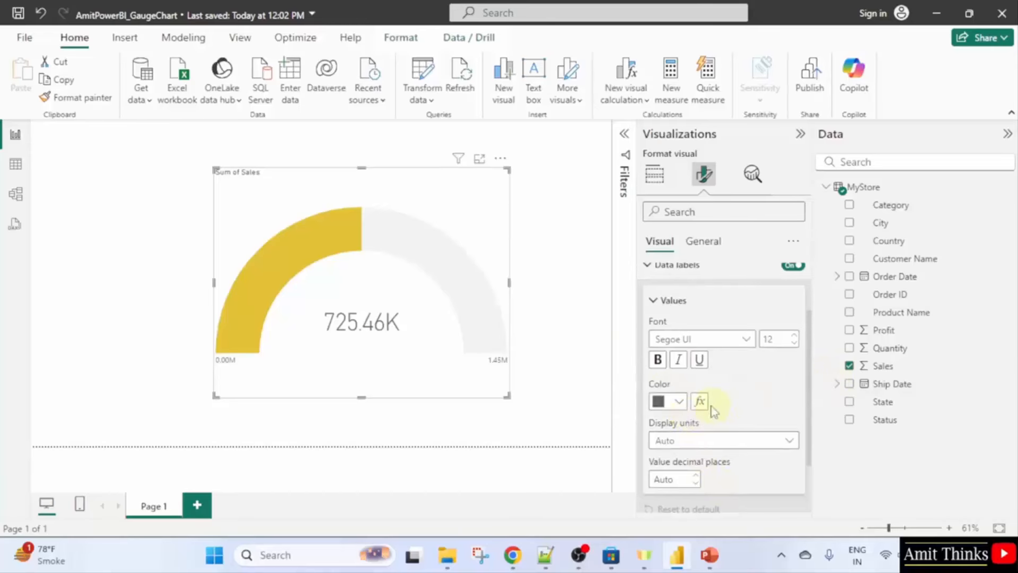
left_click(684, 404)
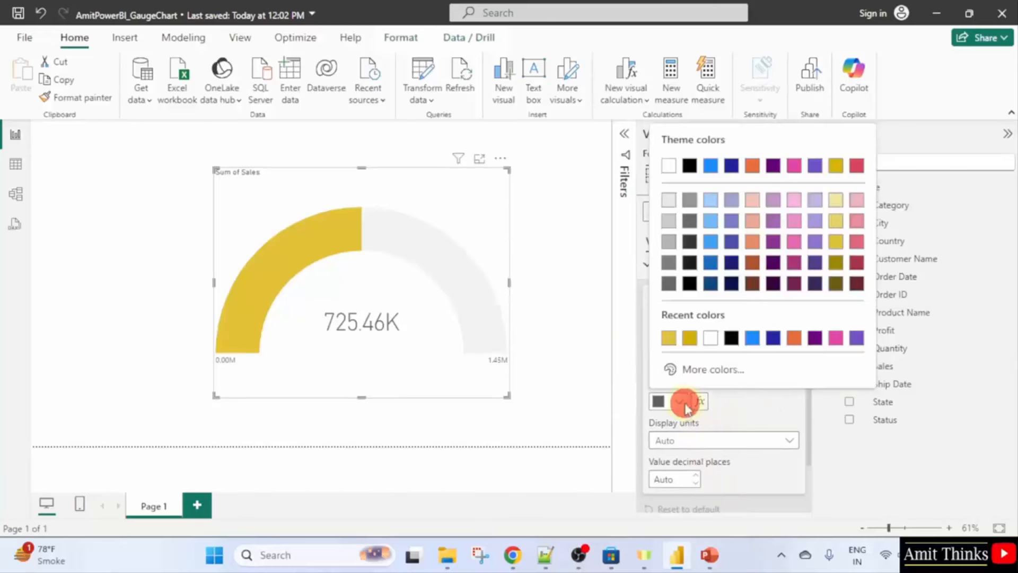
left_click(731, 170)
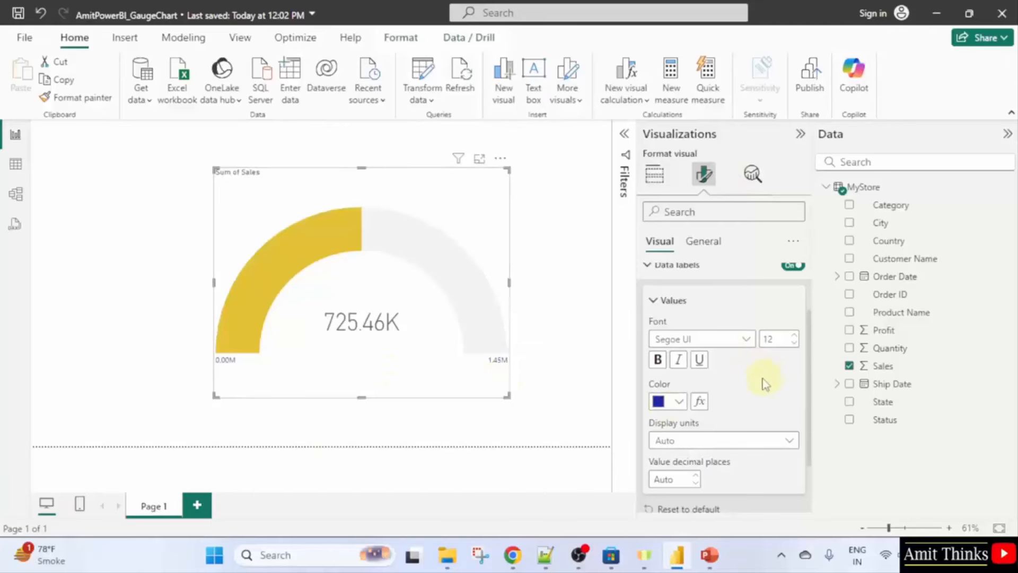
Set the data label font size to 18, then move to the General formatting settings.
left_click(774, 338)
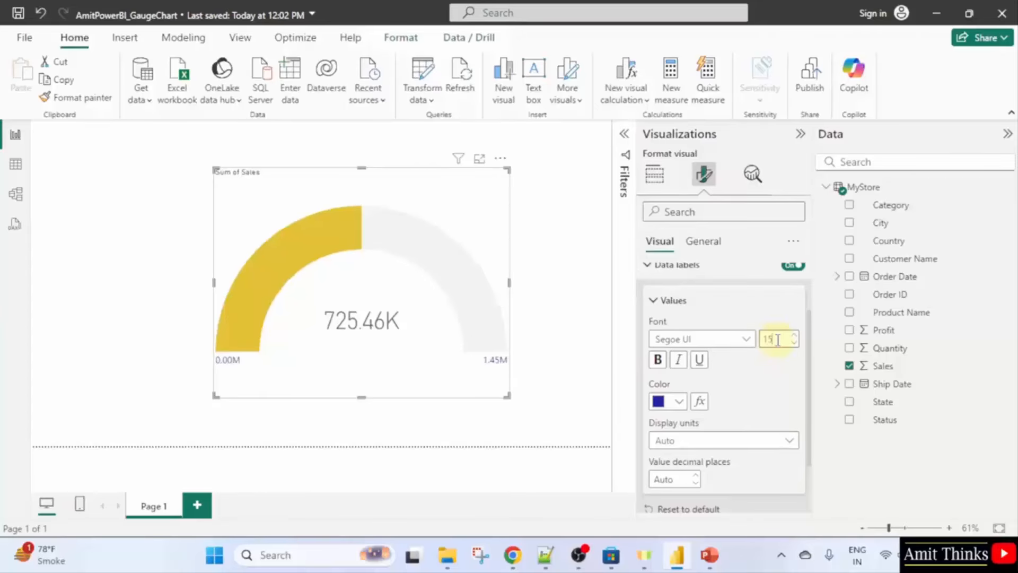
left_click(777, 339)
key("BackSpace")
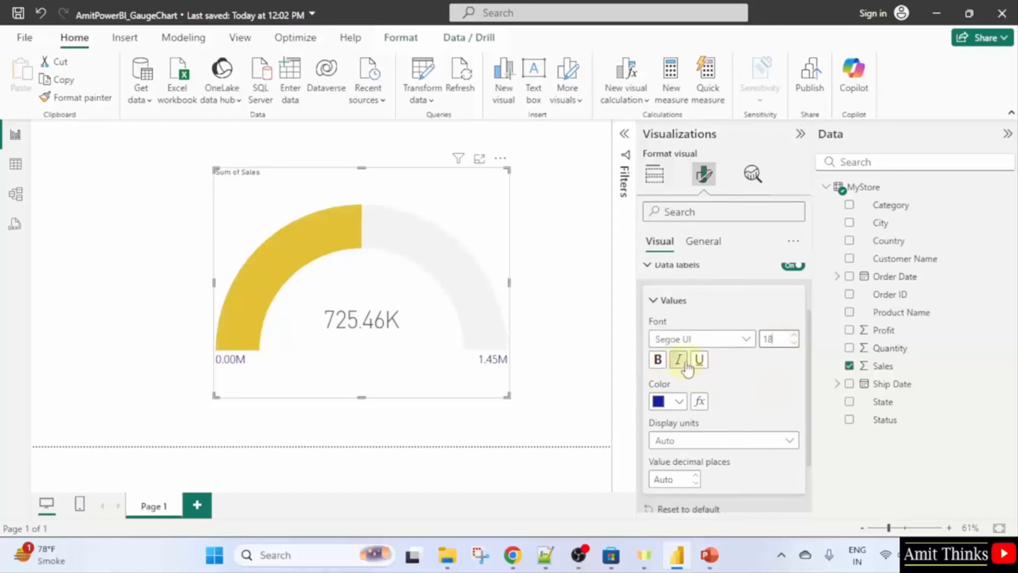
scroll(739, 387, "down", 2)
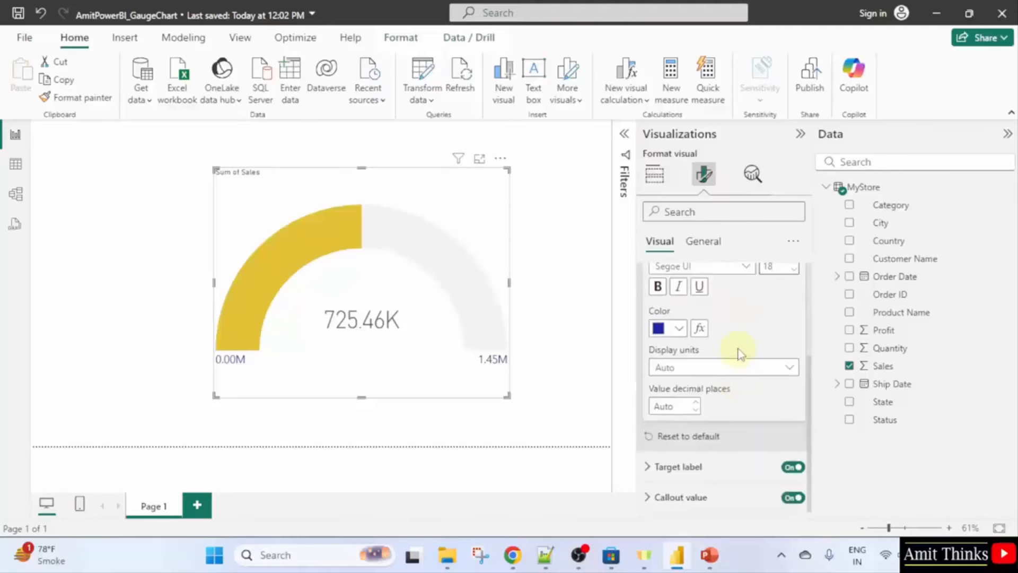
scroll(740, 354, "up", 4)
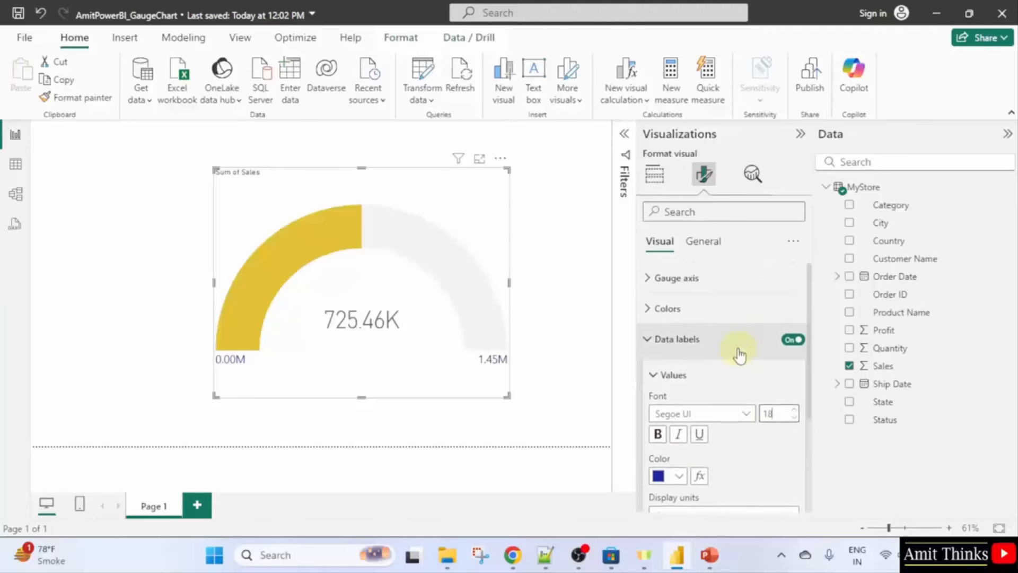
left_click(651, 340)
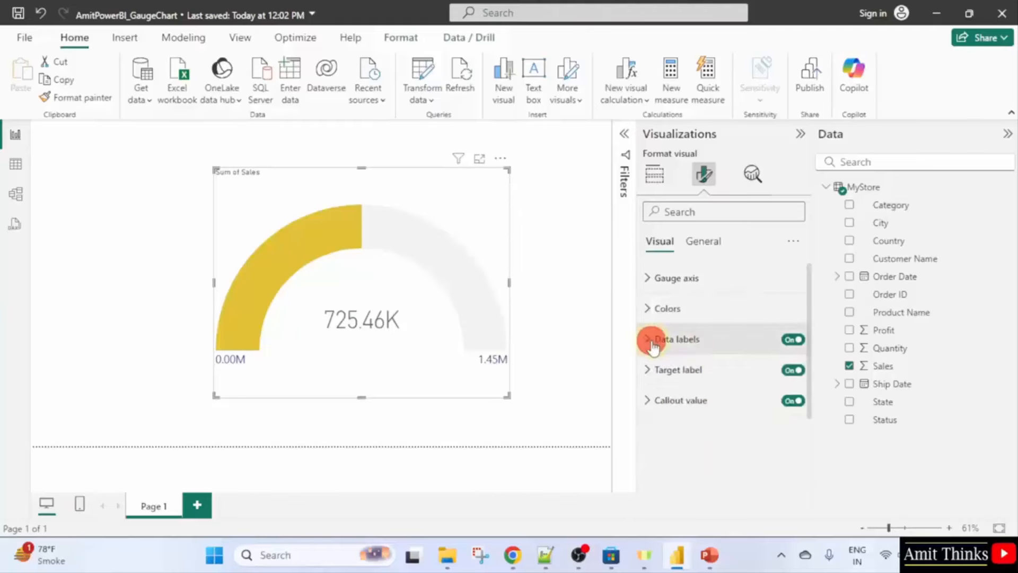
left_click(681, 399)
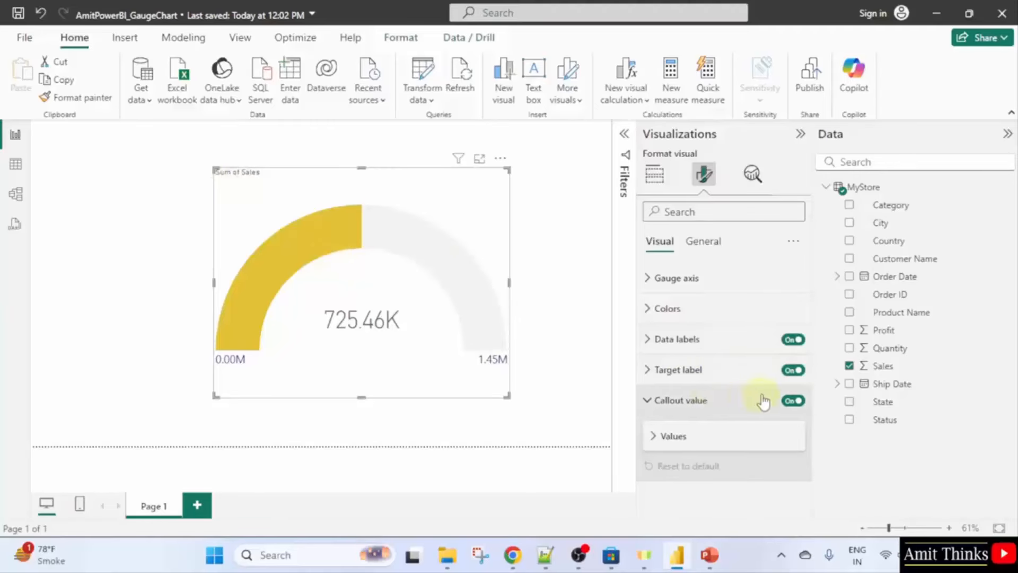
left_click(702, 242)
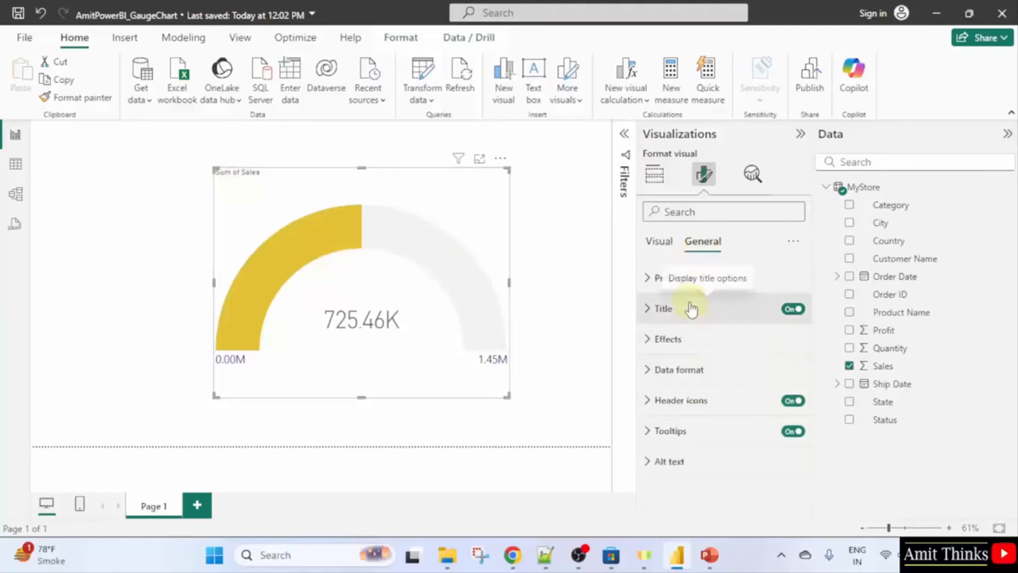
Give the Sum of Sales title font size 22, the Heading 2 style, and bold.
left_click(728, 308)
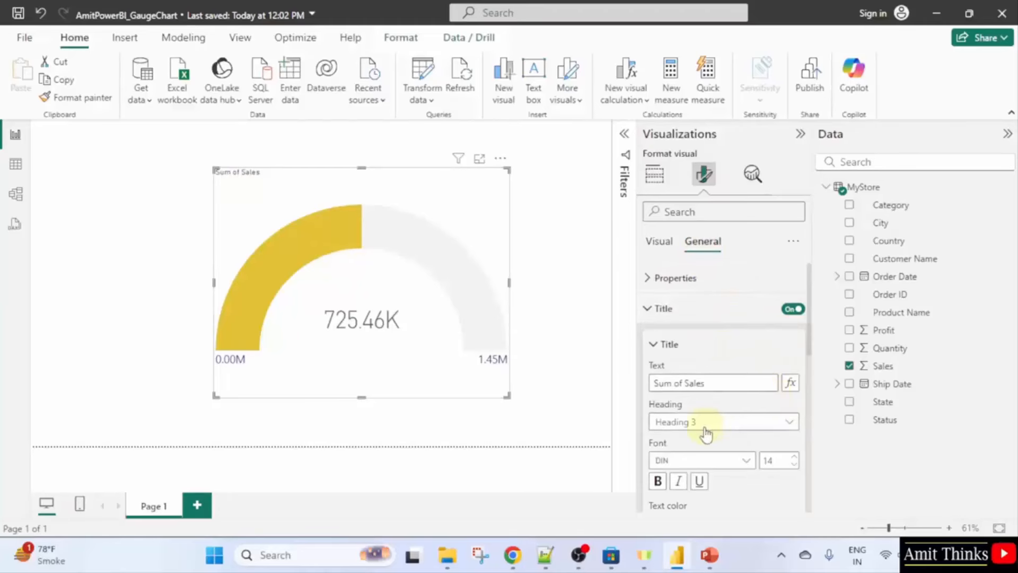
left_click(780, 461)
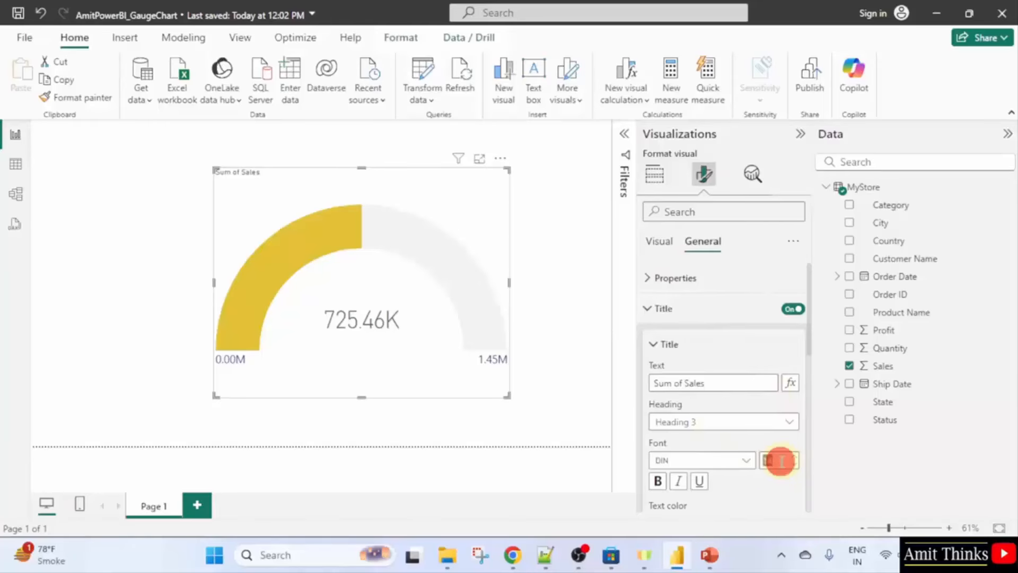
type("22")
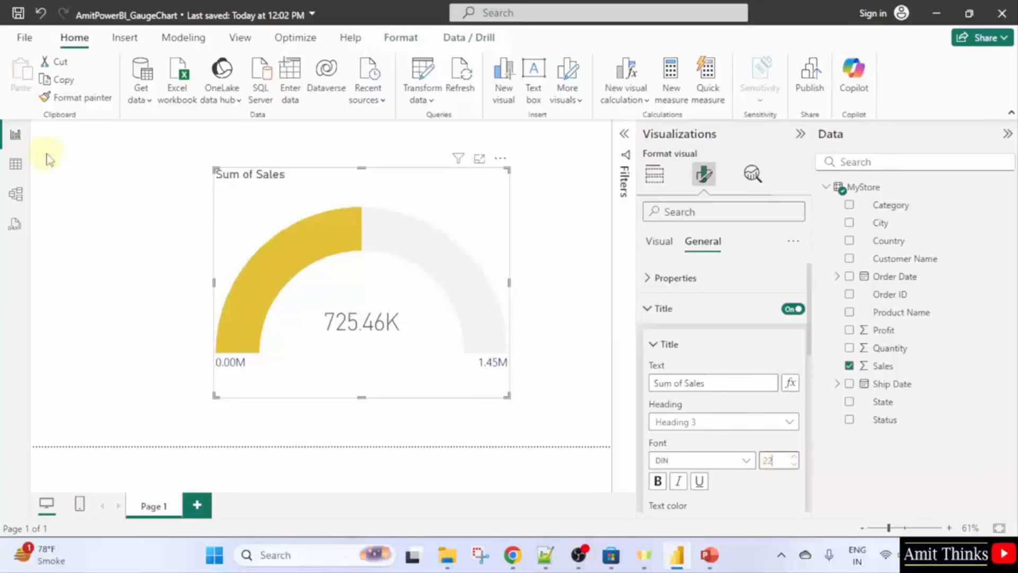
left_click(740, 422)
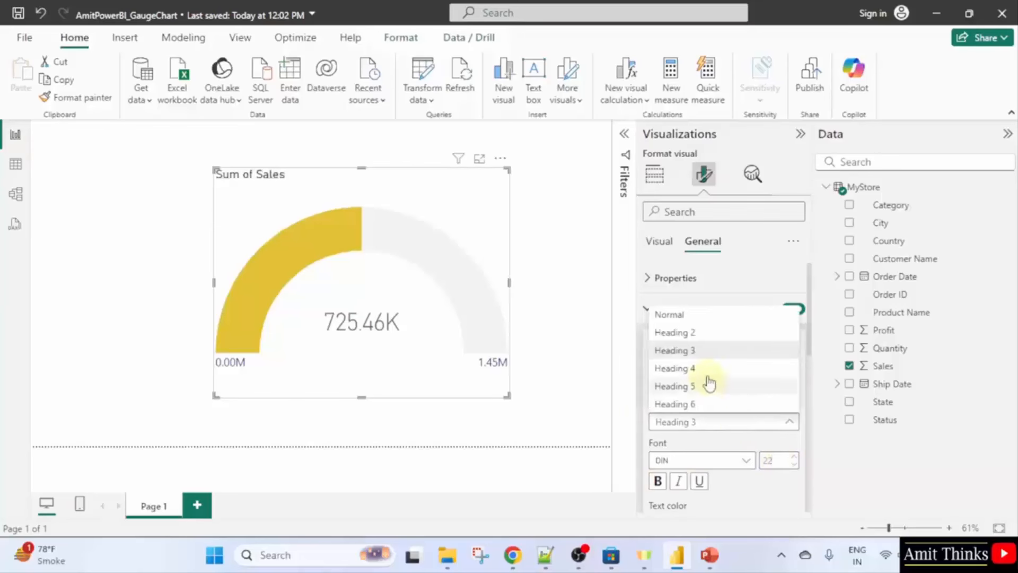
left_click(708, 343)
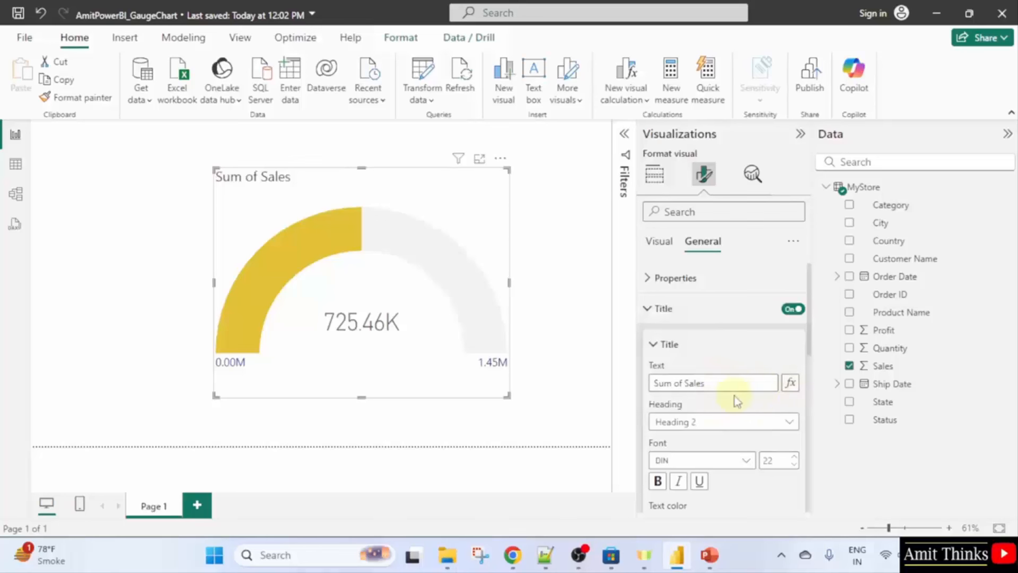
scroll(734, 395, "down", 3)
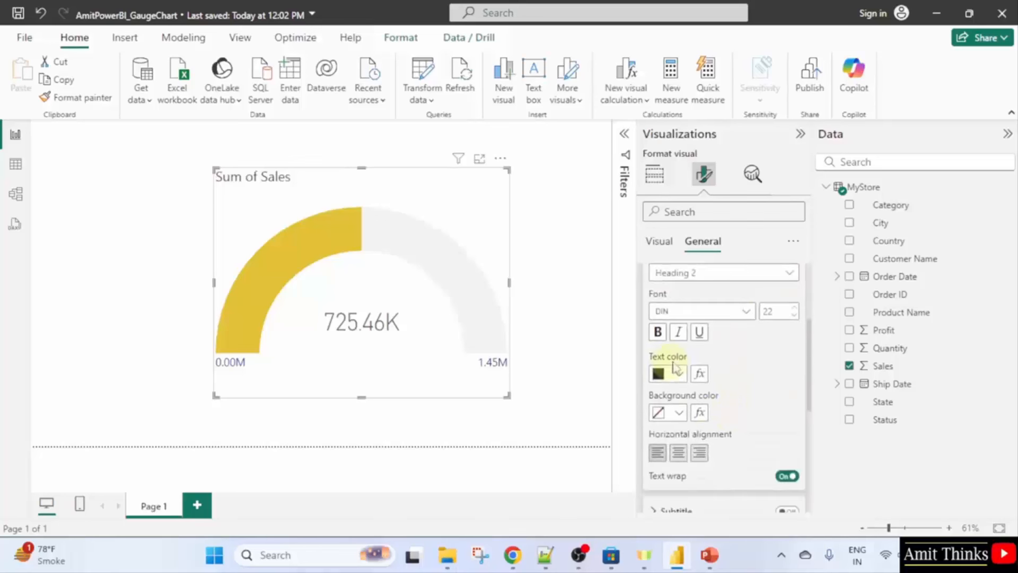
left_click(664, 332)
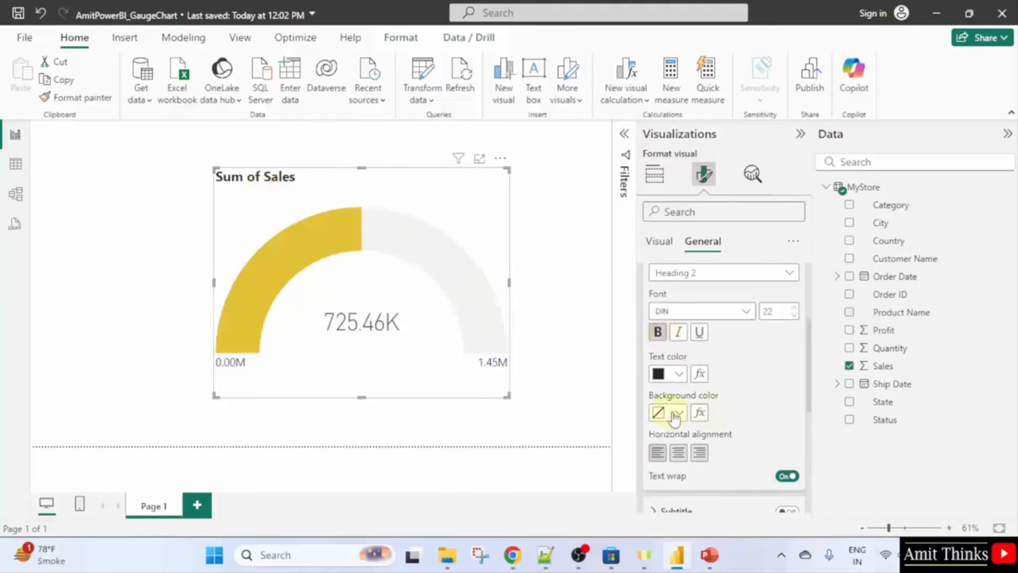
scroll(688, 423, "down", 3)
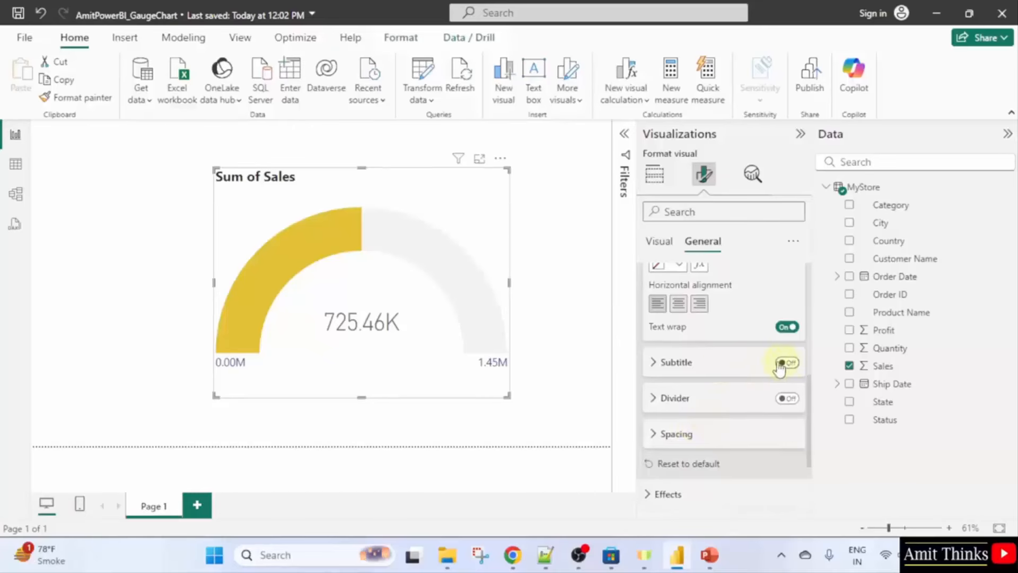
scroll(732, 414, "down", 2)
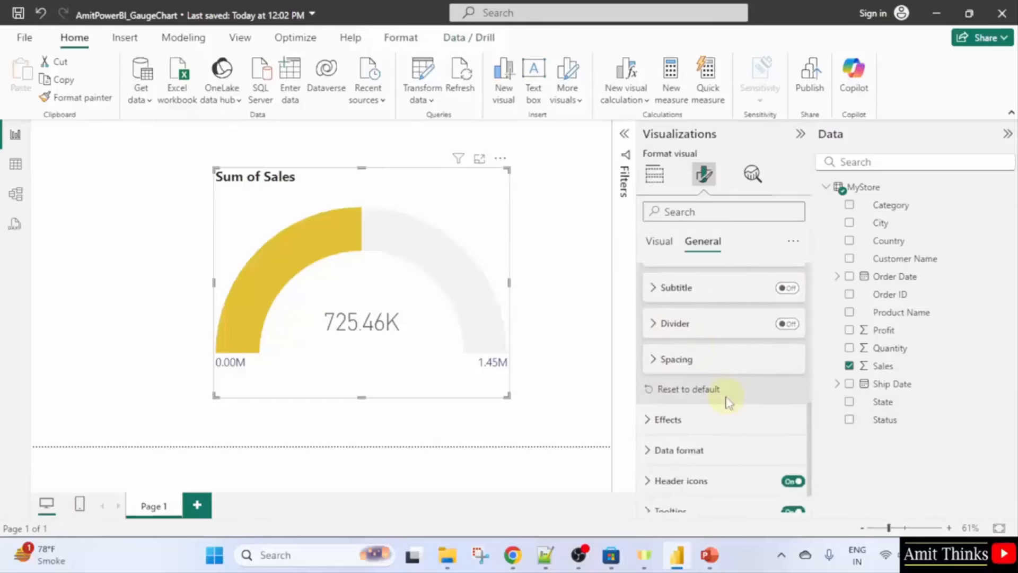
scroll(729, 403, "down", 1)
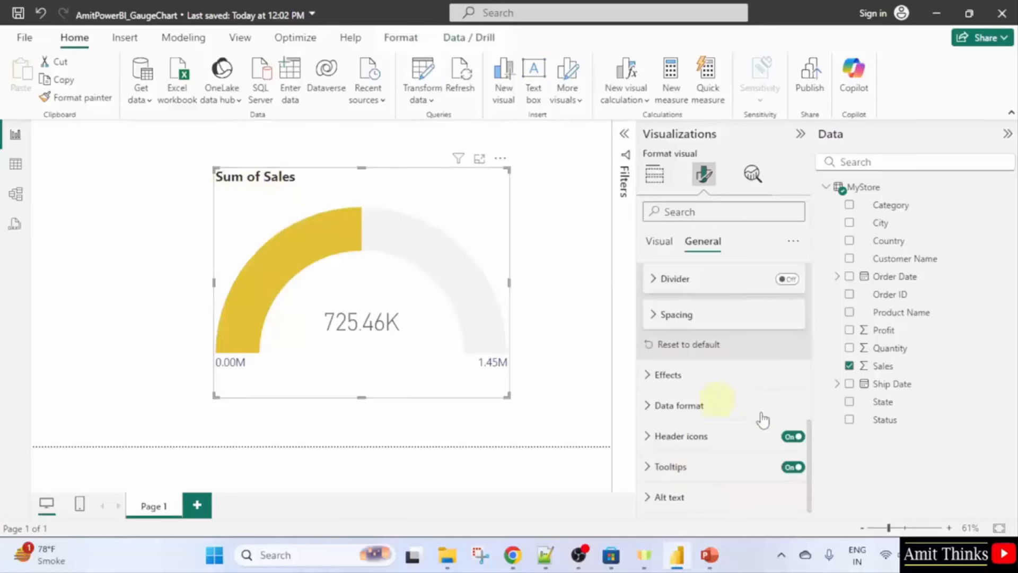
Expand and then collapse the gauge's Tooltips settings.
left_click(725, 469)
scroll(769, 484, "down", 3)
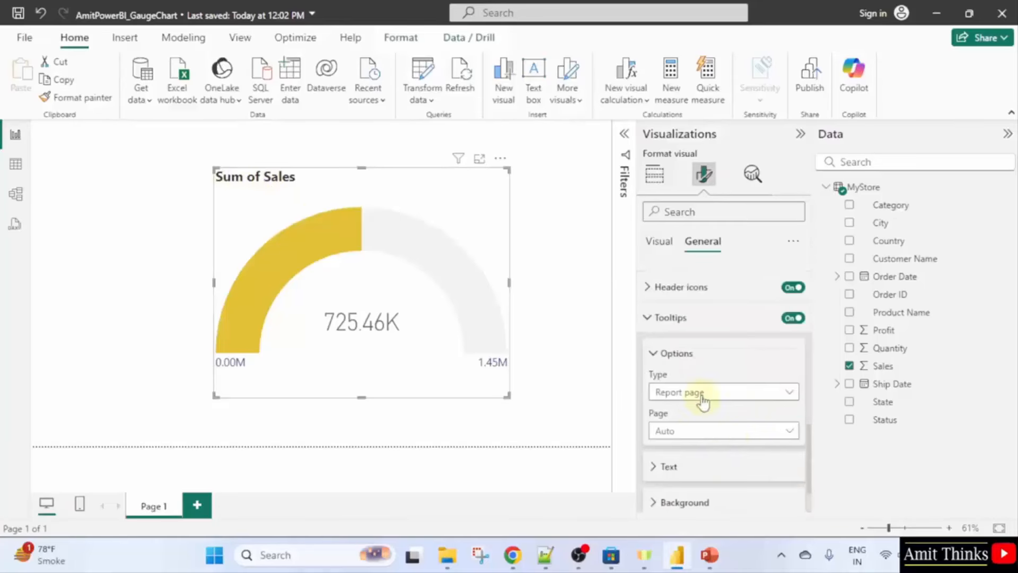
left_click(655, 318)
scroll(652, 318, "up", 10)
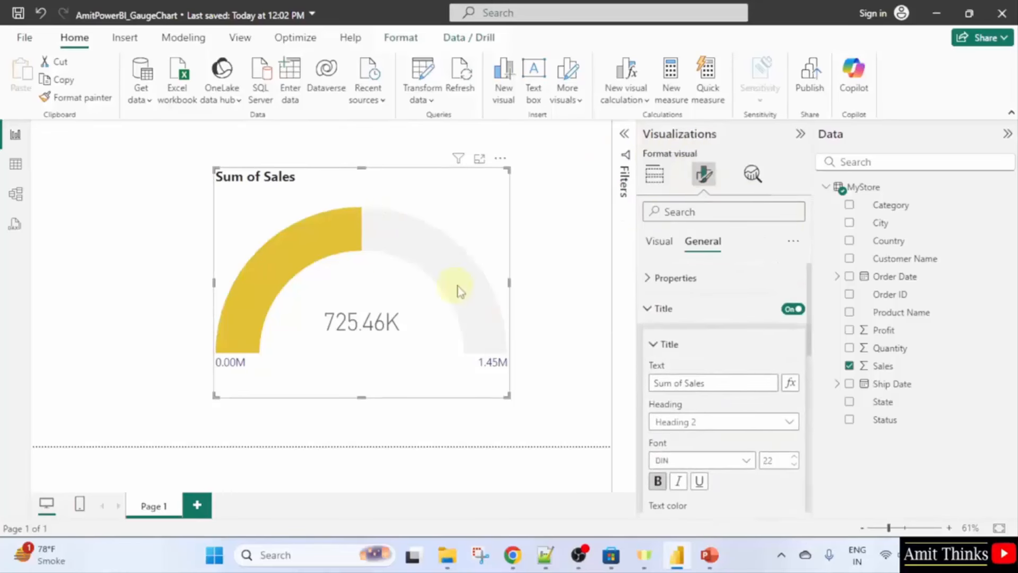
Save the report and switch to the File Explorer window.
left_click(37, 41)
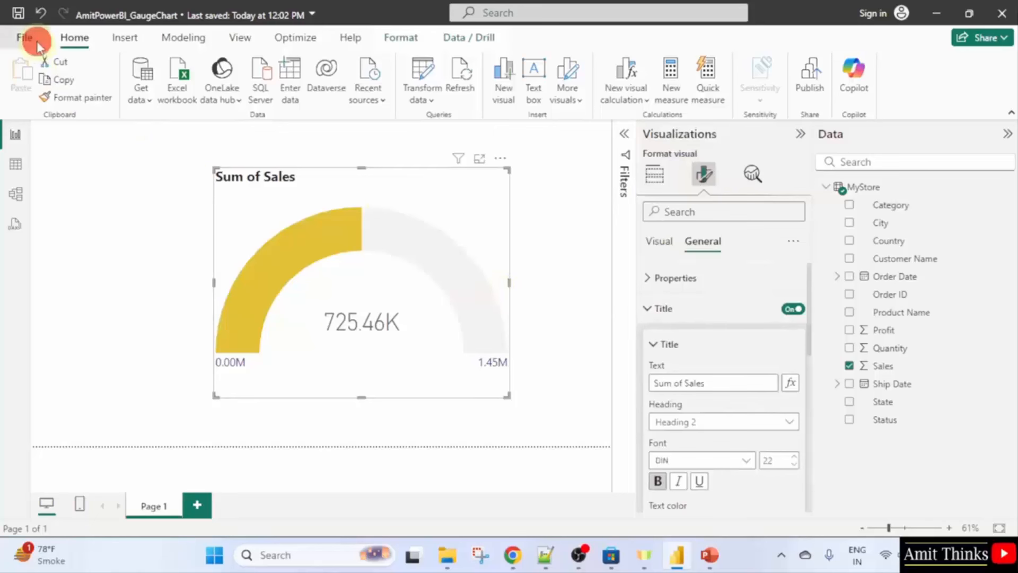
left_click(56, 147)
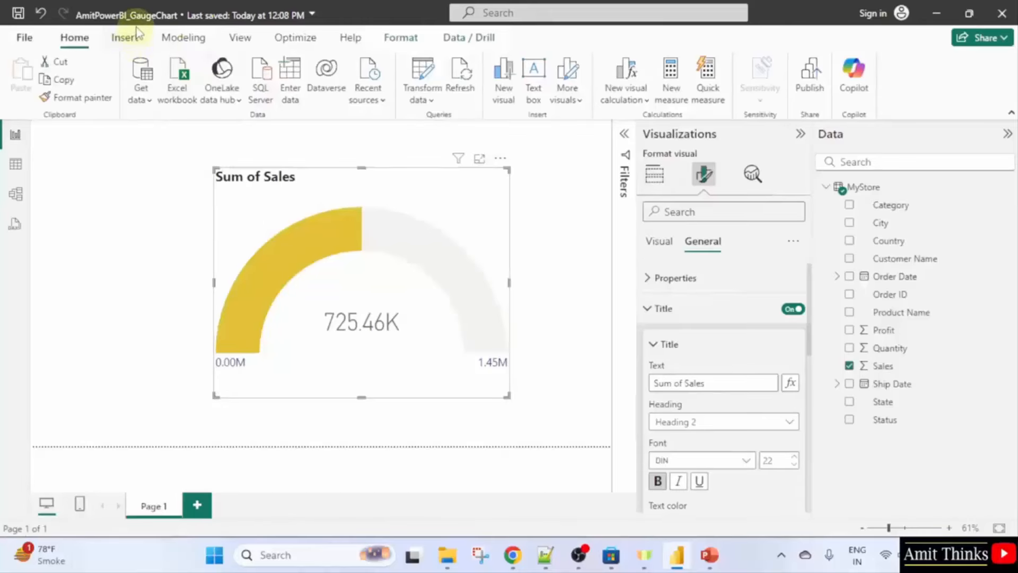
left_click(447, 555)
scroll(93, 159, "up", 4)
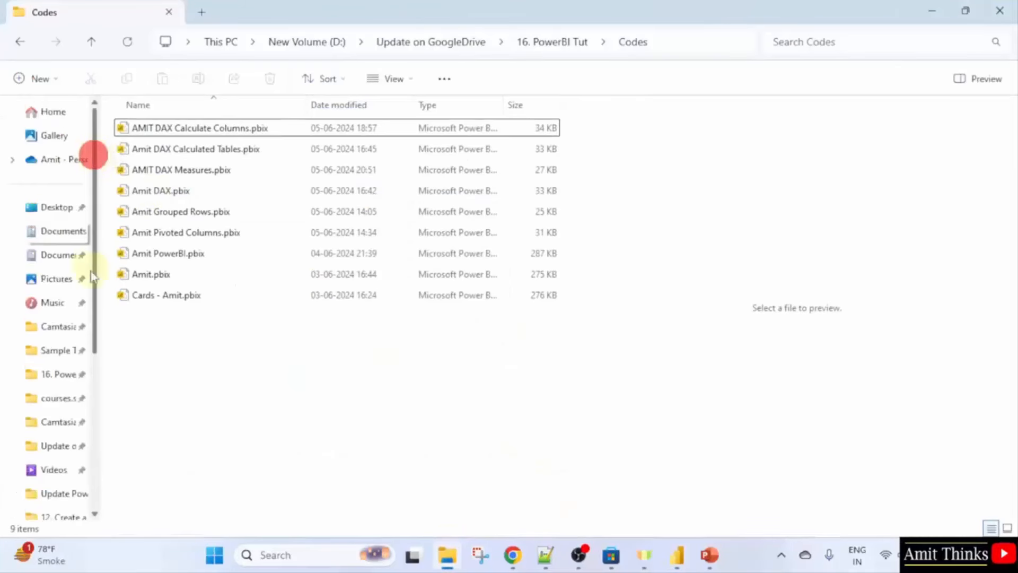
left_click(73, 254)
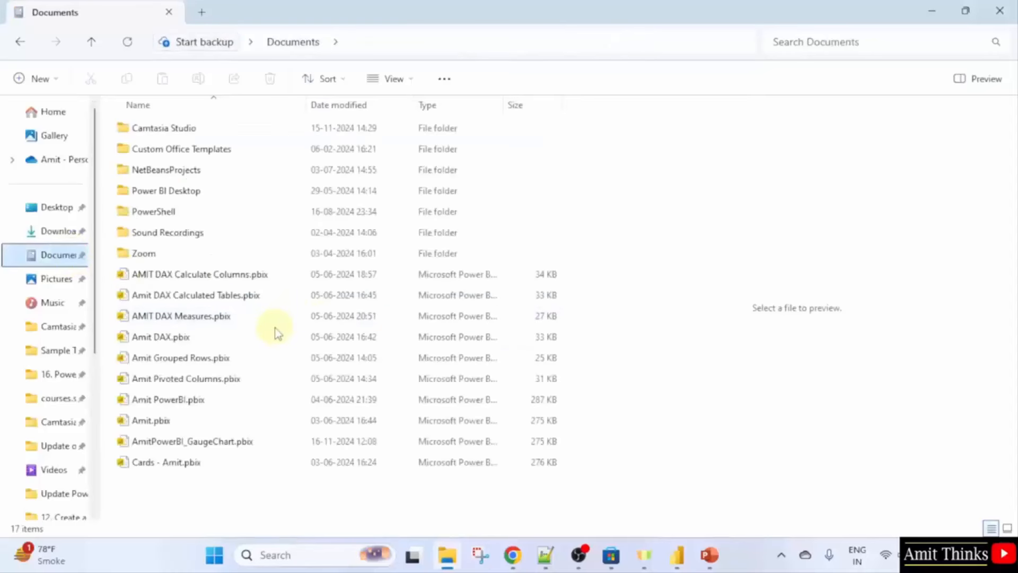
left_click(263, 443)
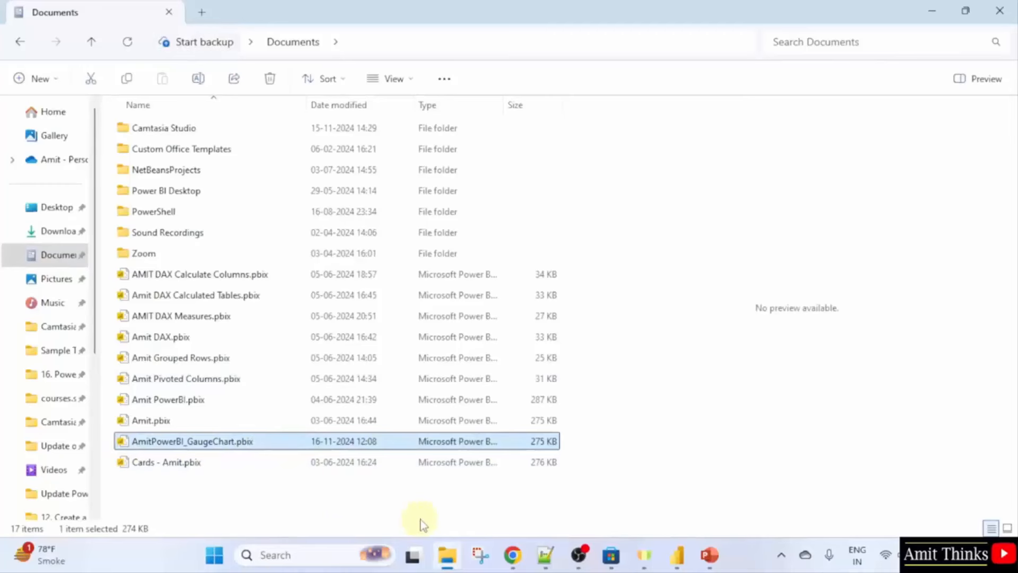
left_click(672, 561)
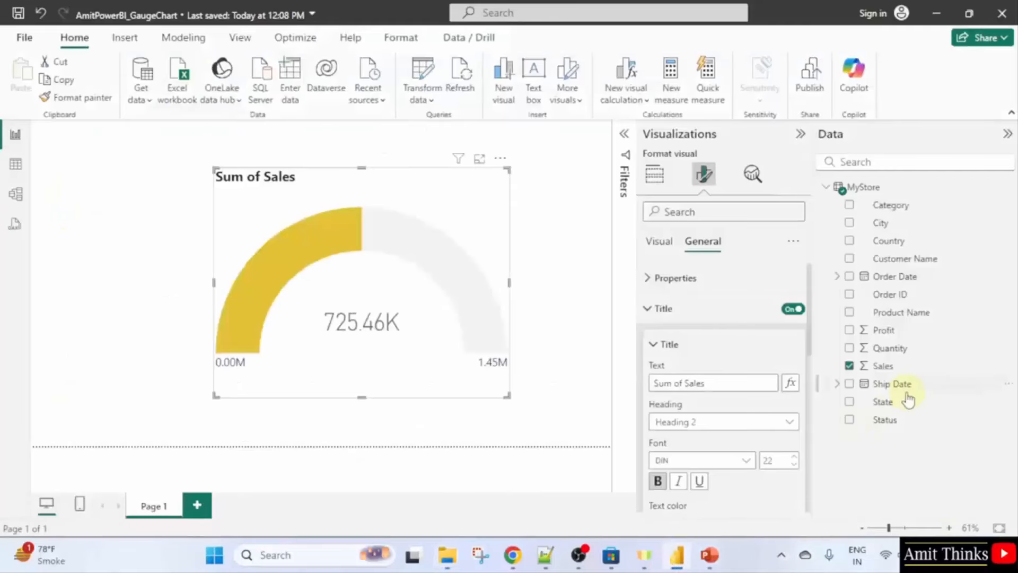
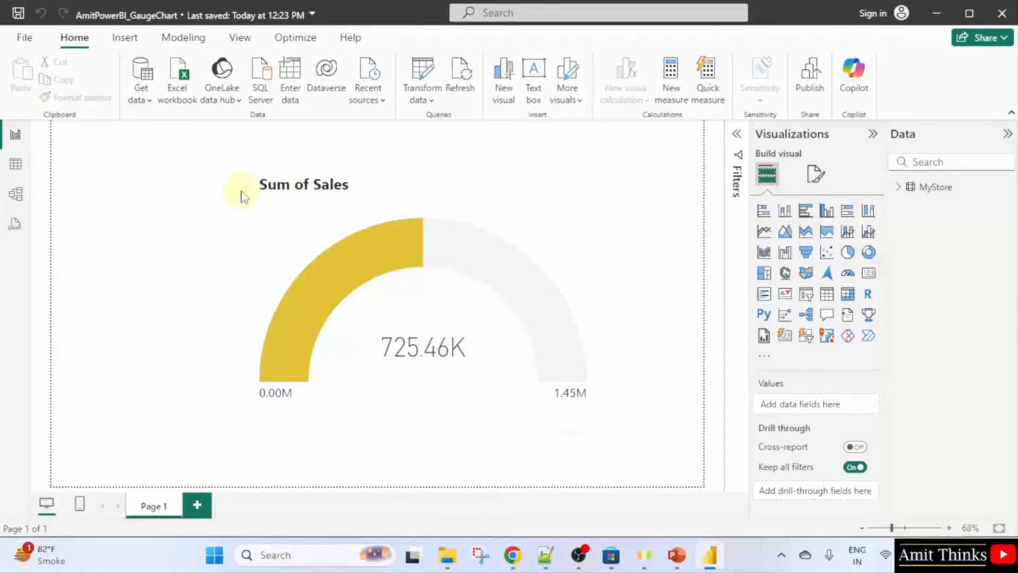
Save a copy of the report in Documents with the file name ending in _PowerBI.
left_click(891, 189)
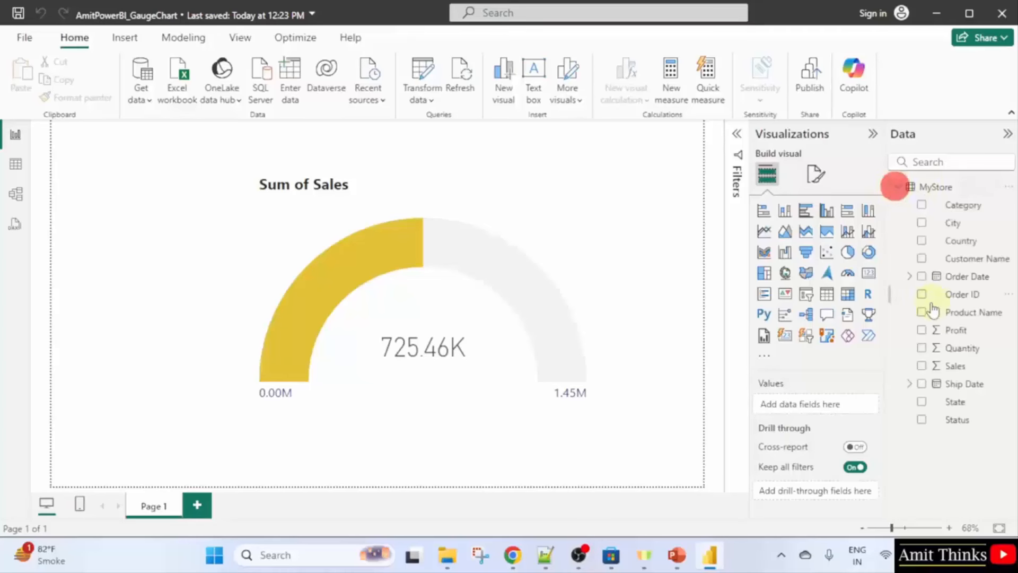
left_click(24, 39)
left_click(116, 190)
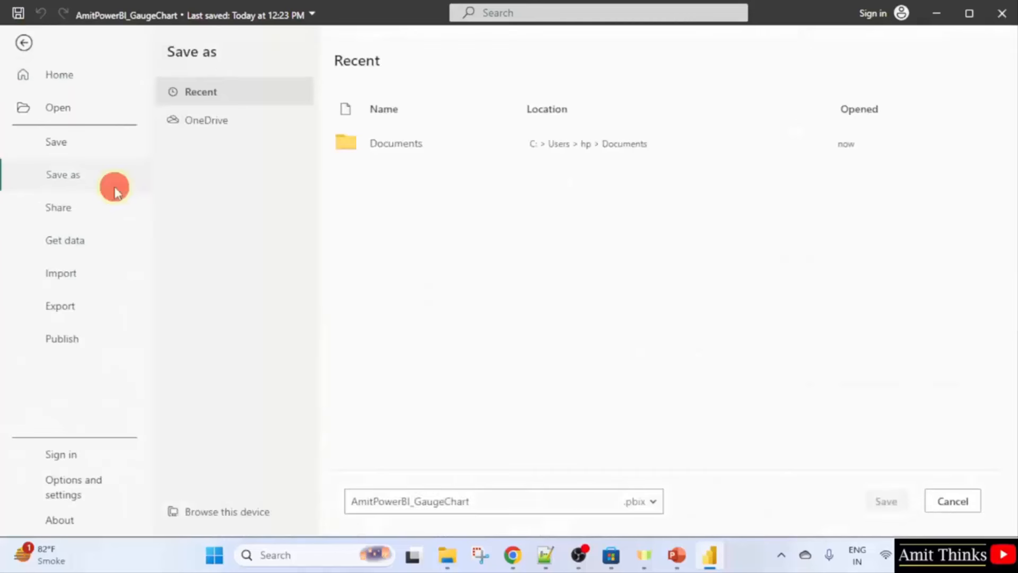
left_click(460, 152)
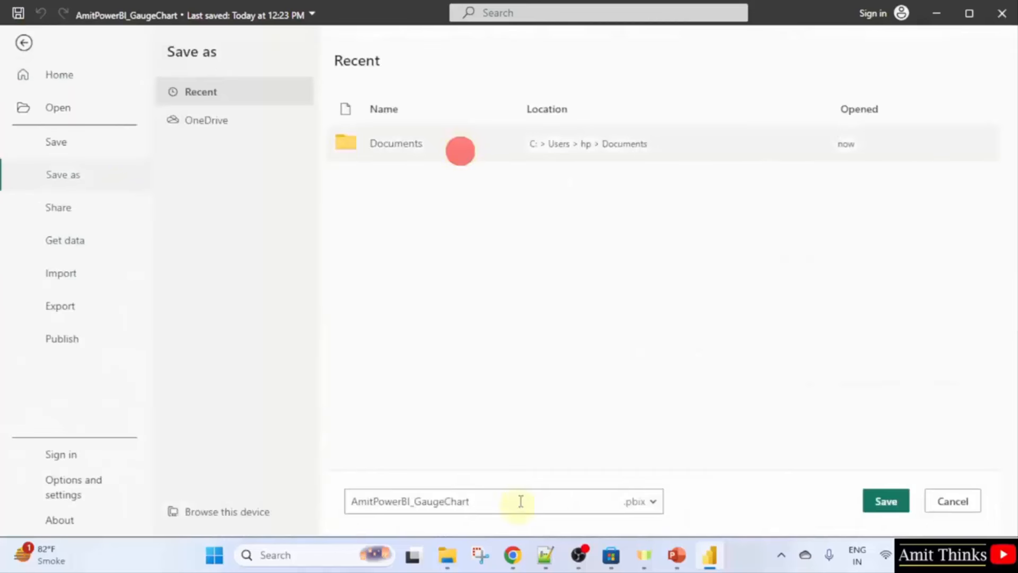
left_click(474, 502)
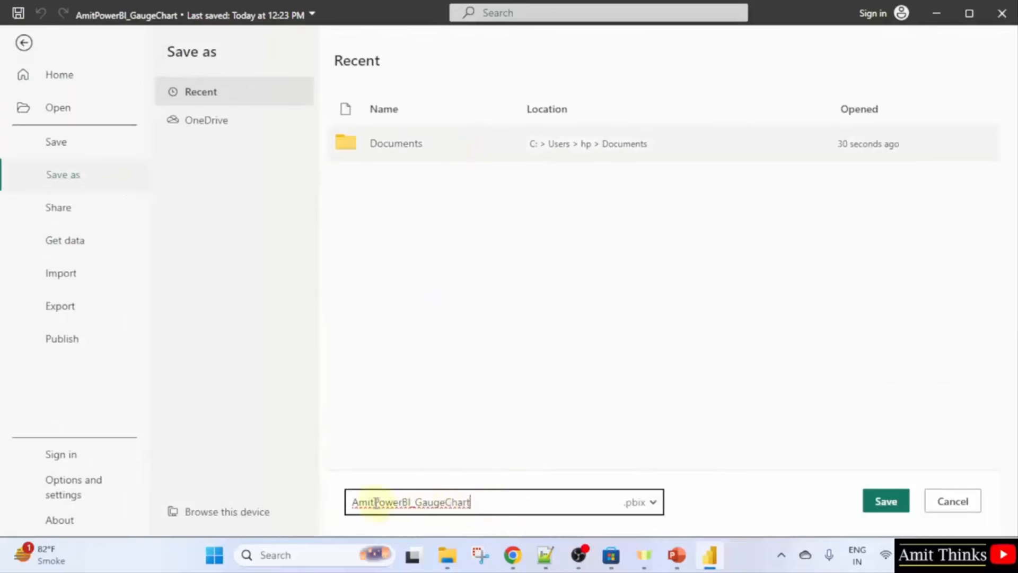
left_click_drag(376, 502, 510, 503)
type("_Po")
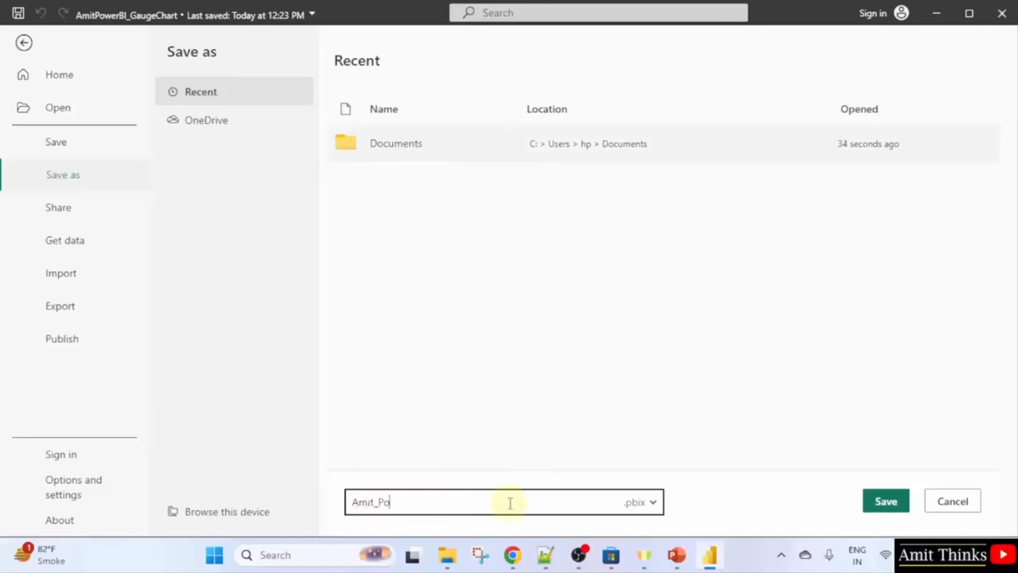
type("werBI")
left_click(885, 501)
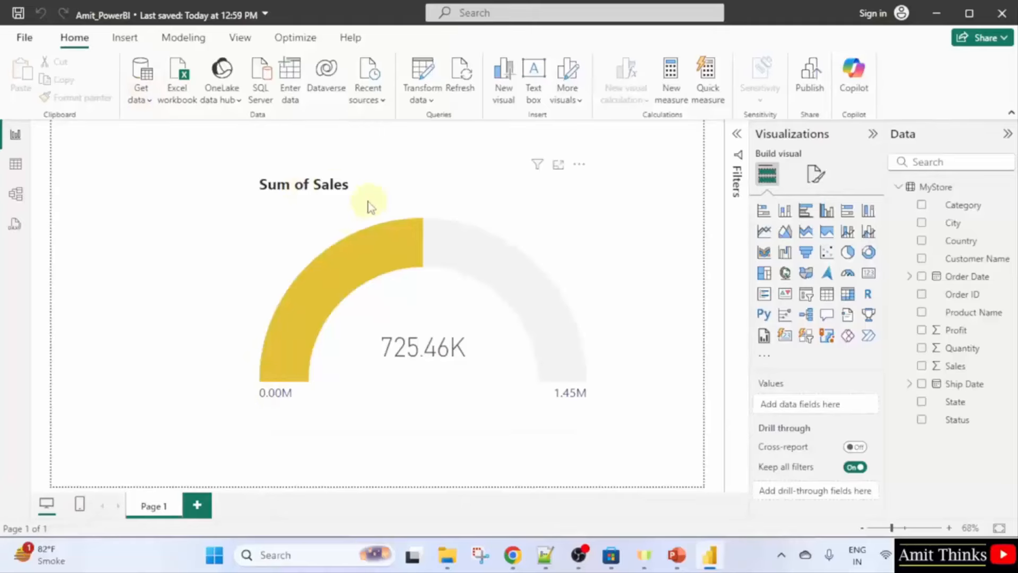
Rename the Page 1 tab to 'Gauge Chart'.
right_click(160, 508)
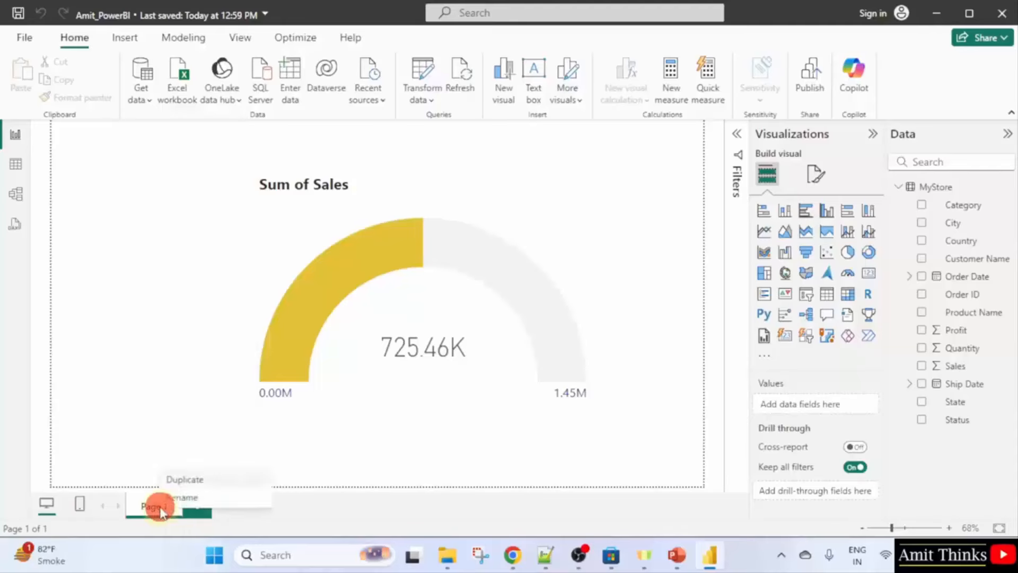
left_click(247, 500)
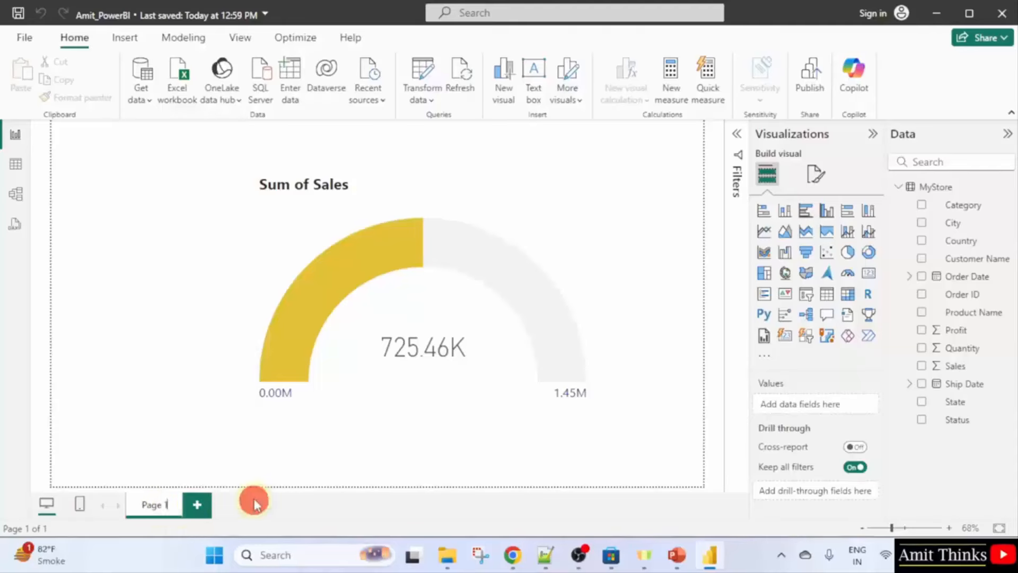
type("Gauge Char")
type("t")
left_click(286, 501)
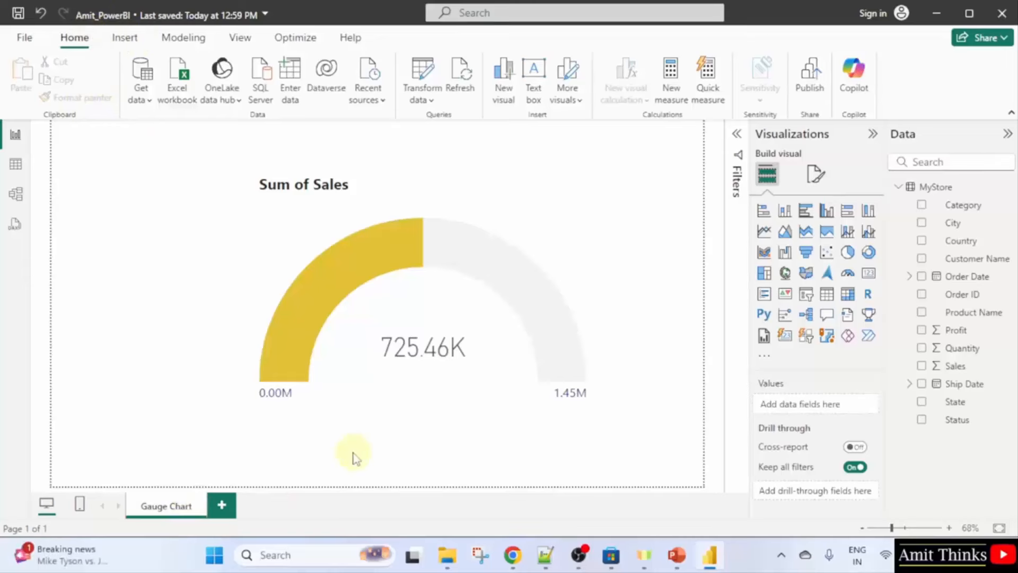
Add a new blank page and rename it from Page 1 to 'Column Chart'.
left_click(228, 513)
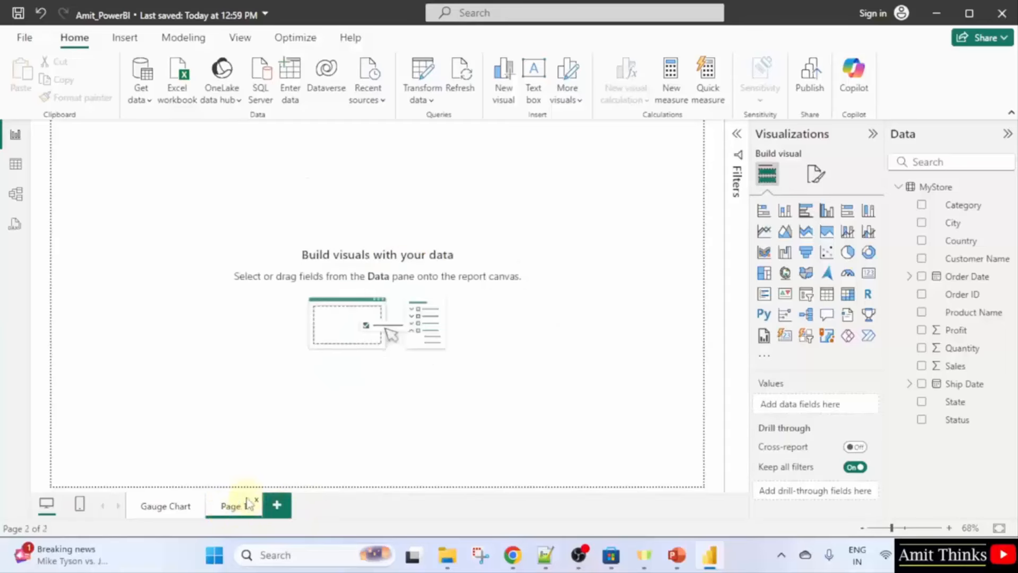
right_click(236, 505)
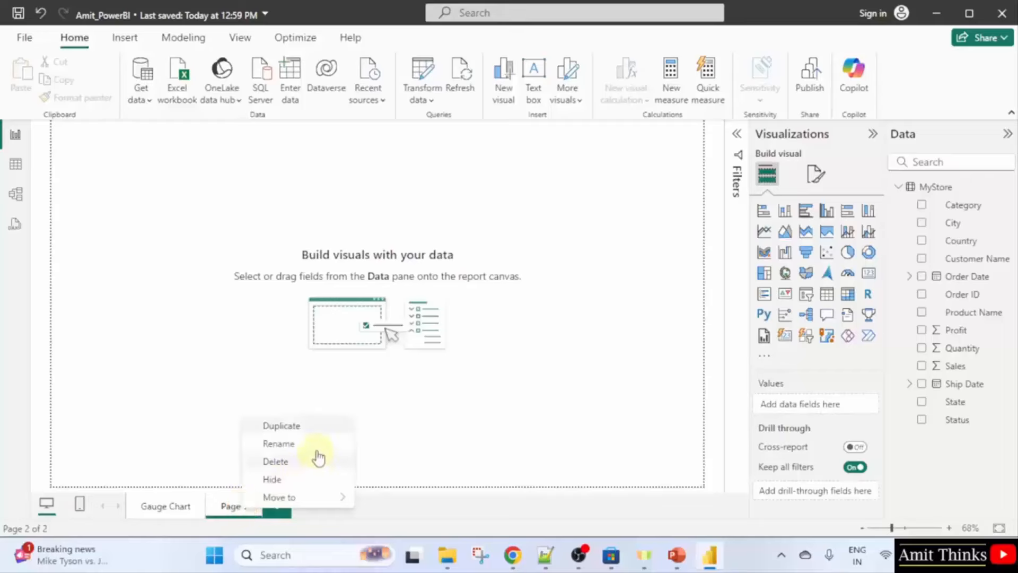
left_click(279, 444)
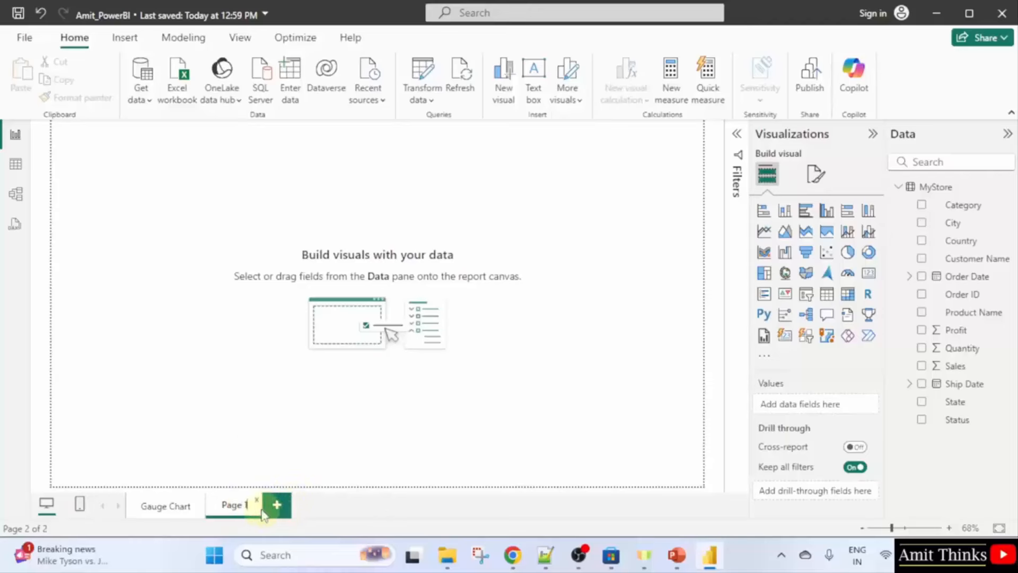
key("BackSpace")
key("BackSpace")
key("BackSpace")
key("BackSpace")
type("Column Chart")
left_click(404, 510)
left_click(243, 506)
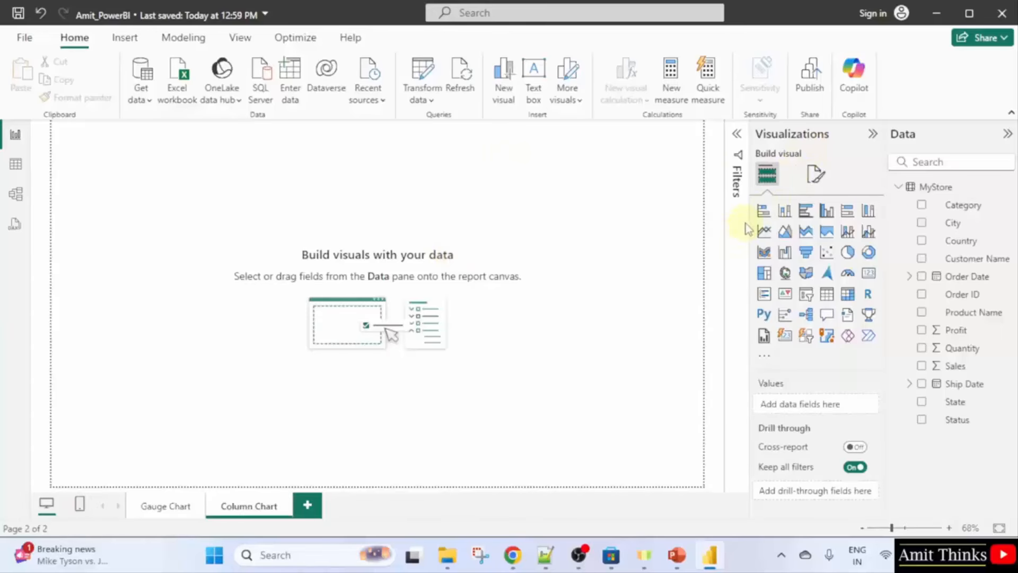
Widen the Visualizations pane, add a column chart, and drag it larger and centred on the canvas.
left_click_drag(751, 217, 659, 218)
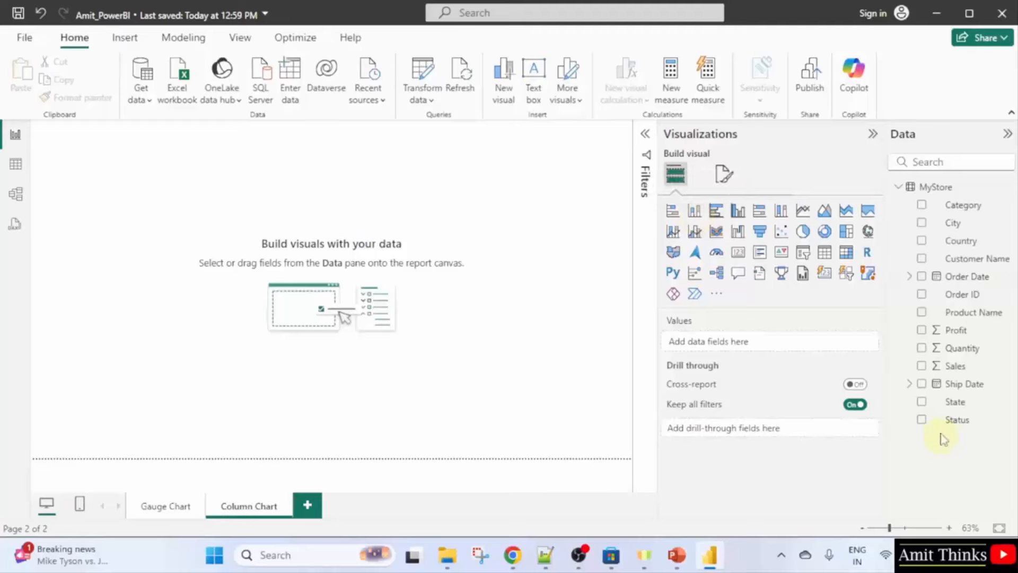
left_click(698, 217)
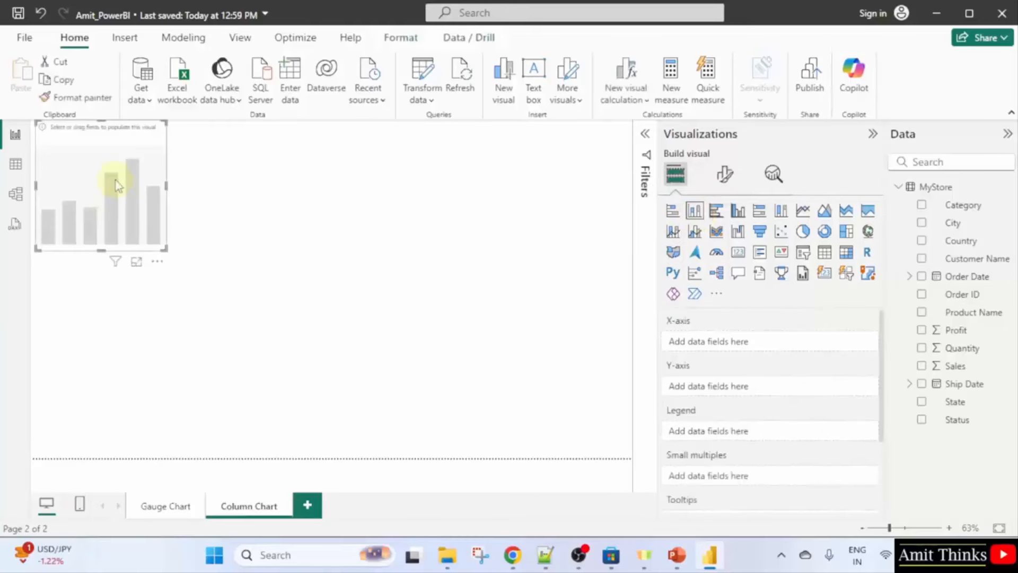
left_click_drag(113, 178, 256, 268)
left_click_drag(301, 333, 556, 446)
left_click_drag(461, 357, 467, 329)
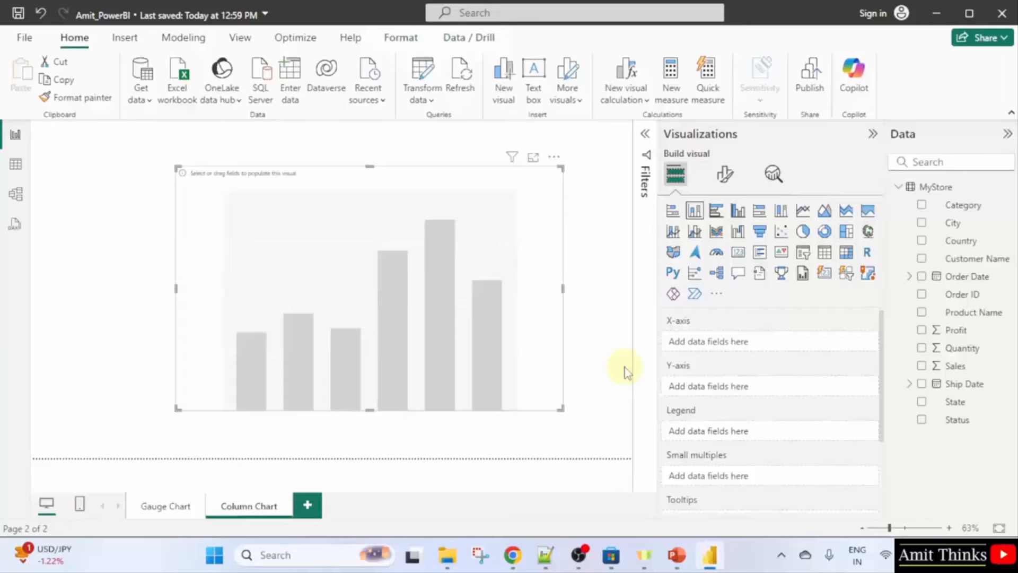
Tick Category and Profit in the Data pane, then enlarge and reposition the chart.
left_click(922, 207)
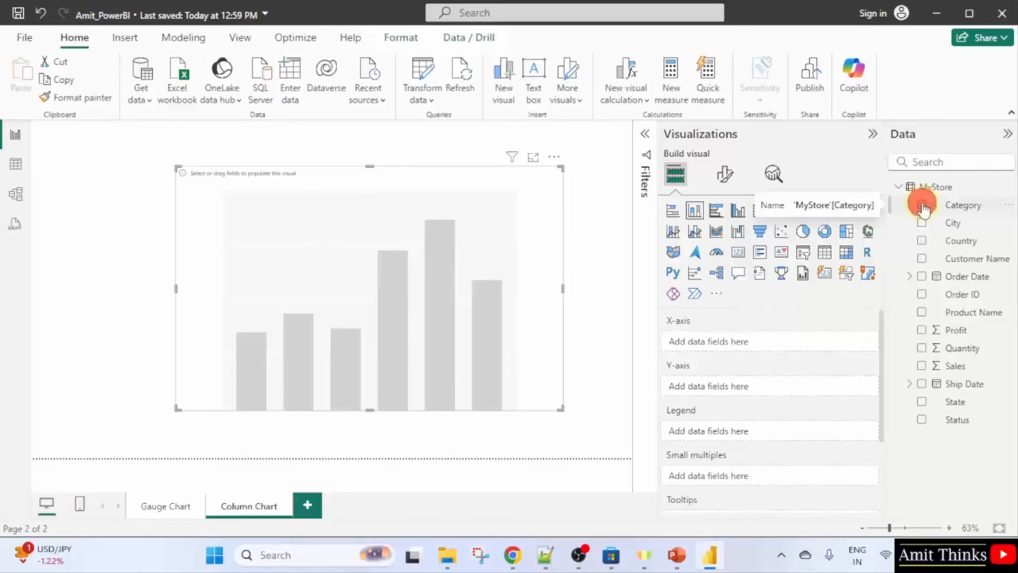
left_click(922, 331)
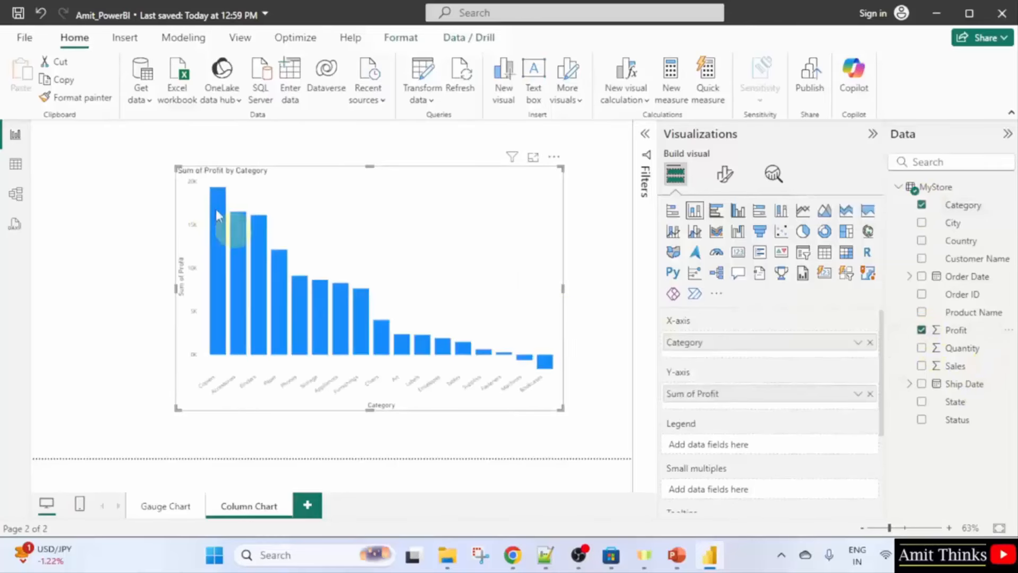
left_click_drag(175, 168, 125, 137)
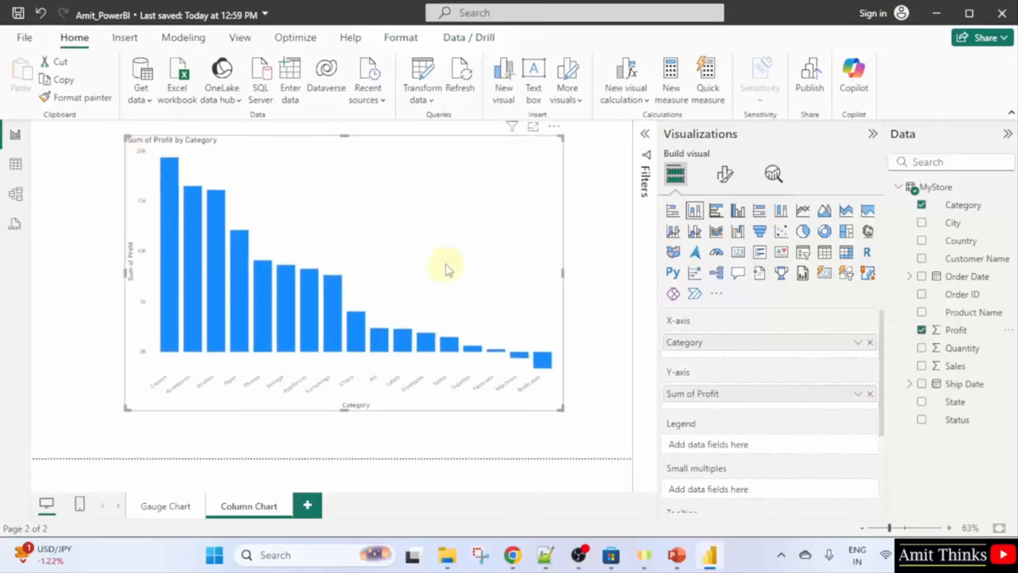
left_click_drag(438, 259, 463, 286)
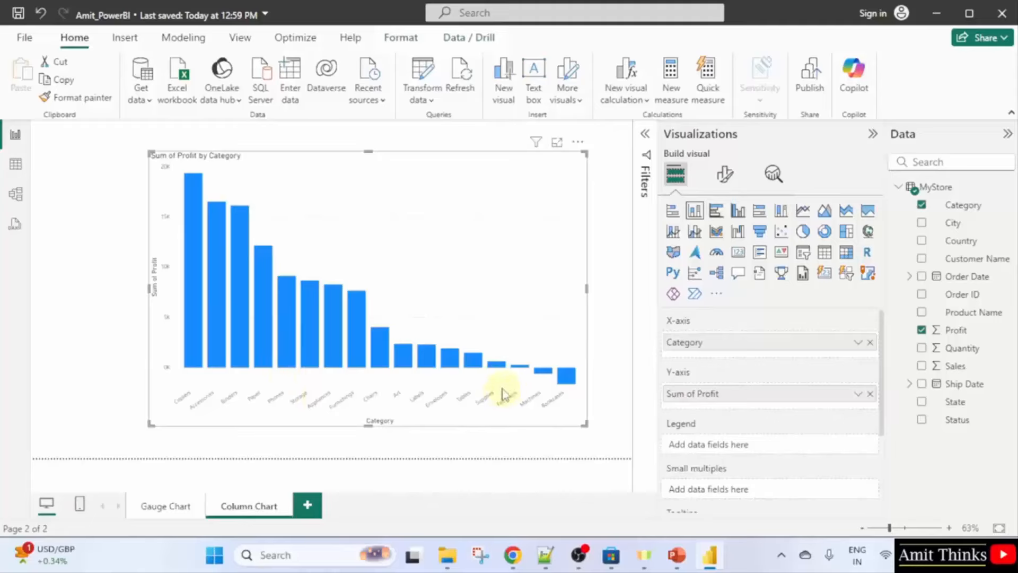
mouse_move(233, 334)
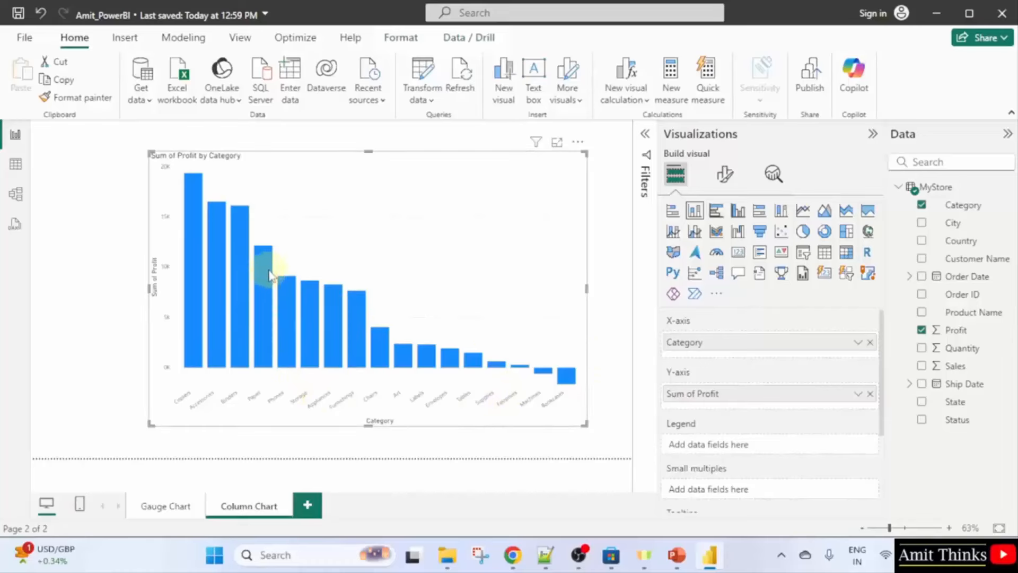
mouse_move(270, 274)
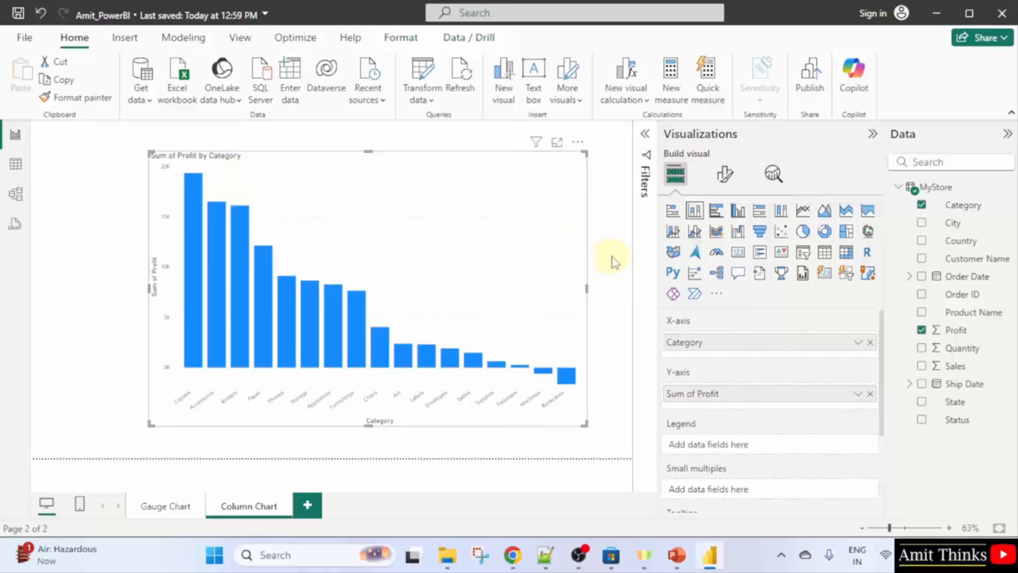
left_click(563, 263)
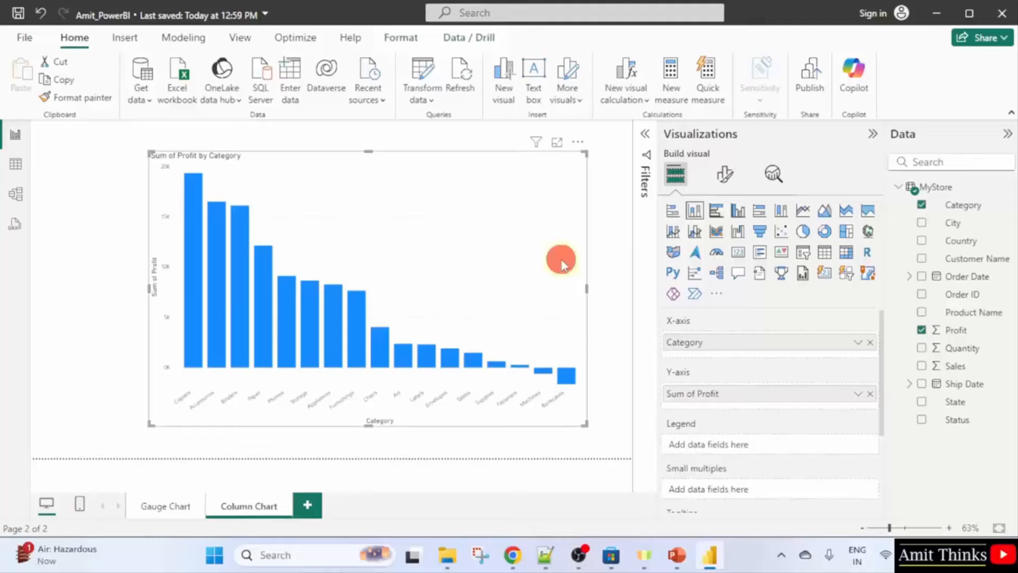
Colour all the chart's columns gold, leaving transparency at 0%.
left_click(726, 175)
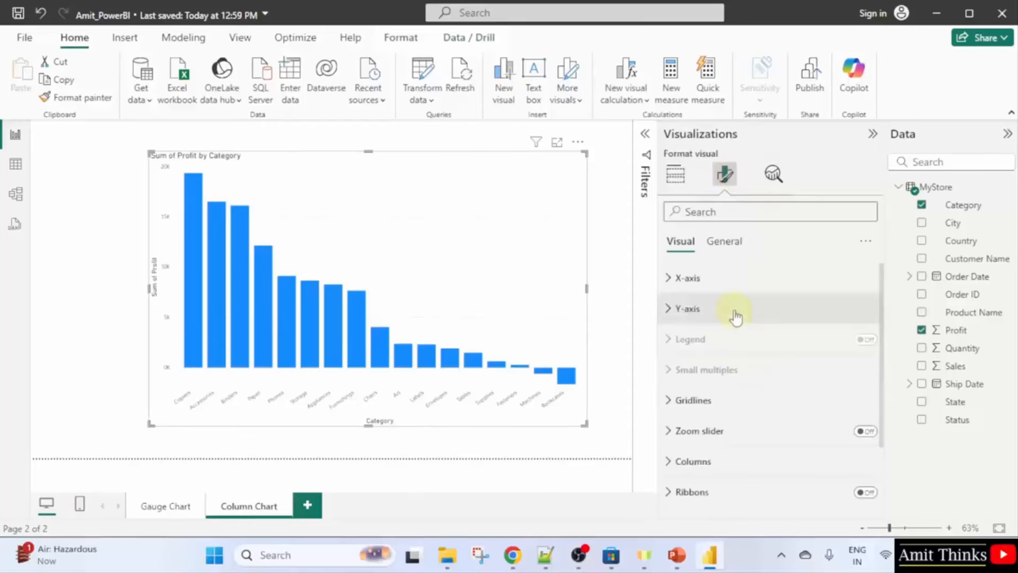
scroll(772, 344, "down", 2)
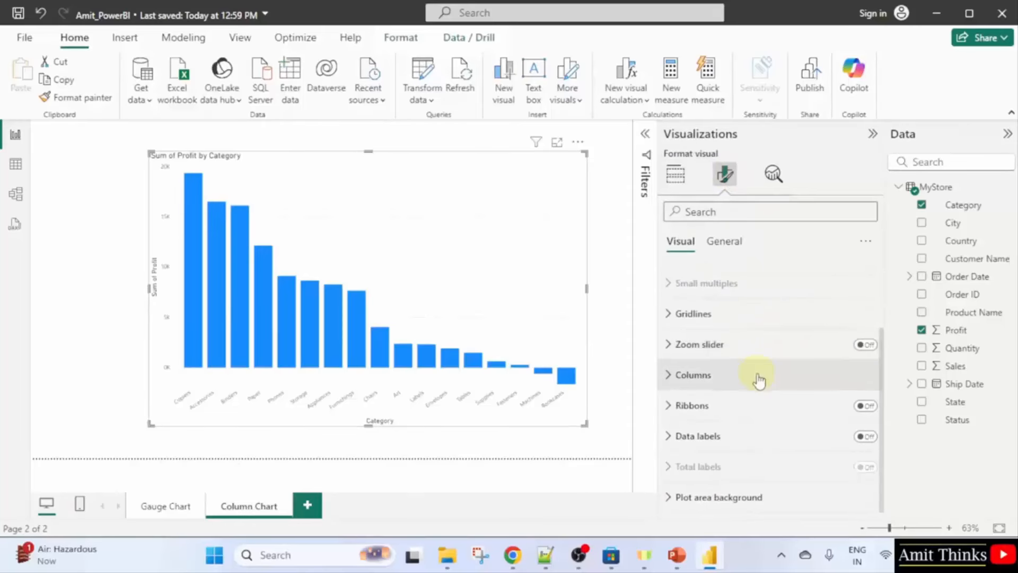
left_click(758, 377)
scroll(758, 378, "down", 5)
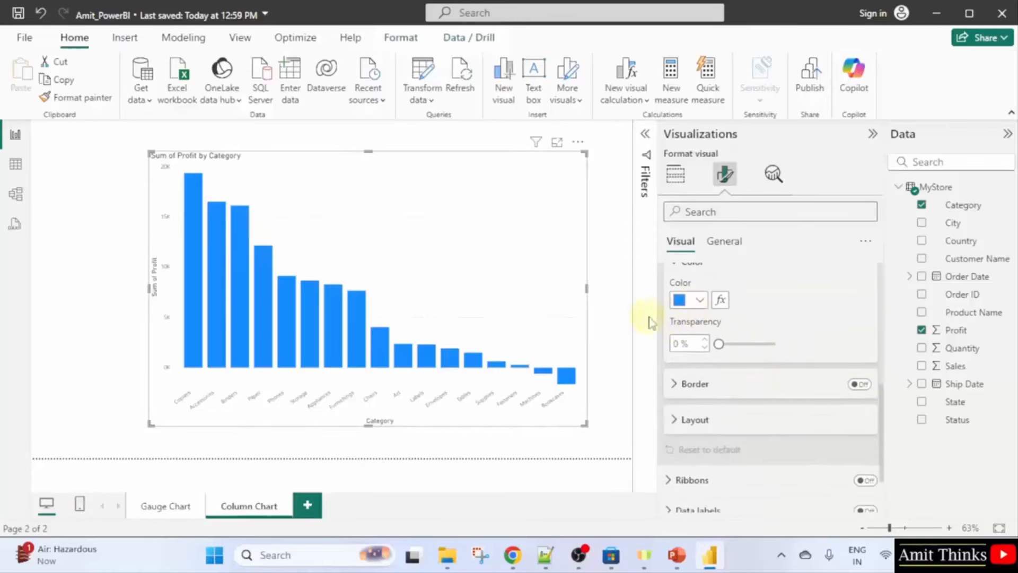
left_click(687, 300)
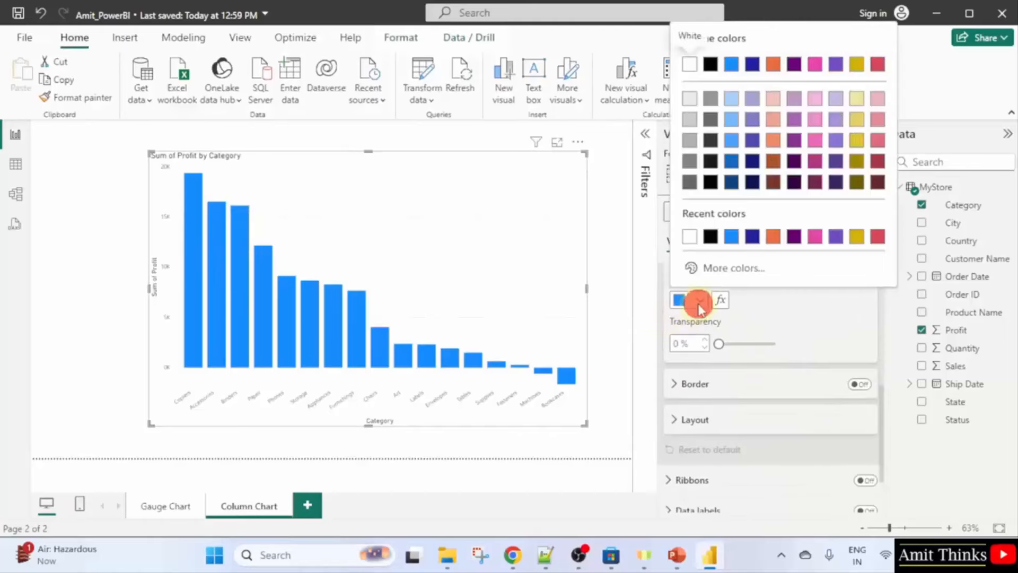
left_click(858, 64)
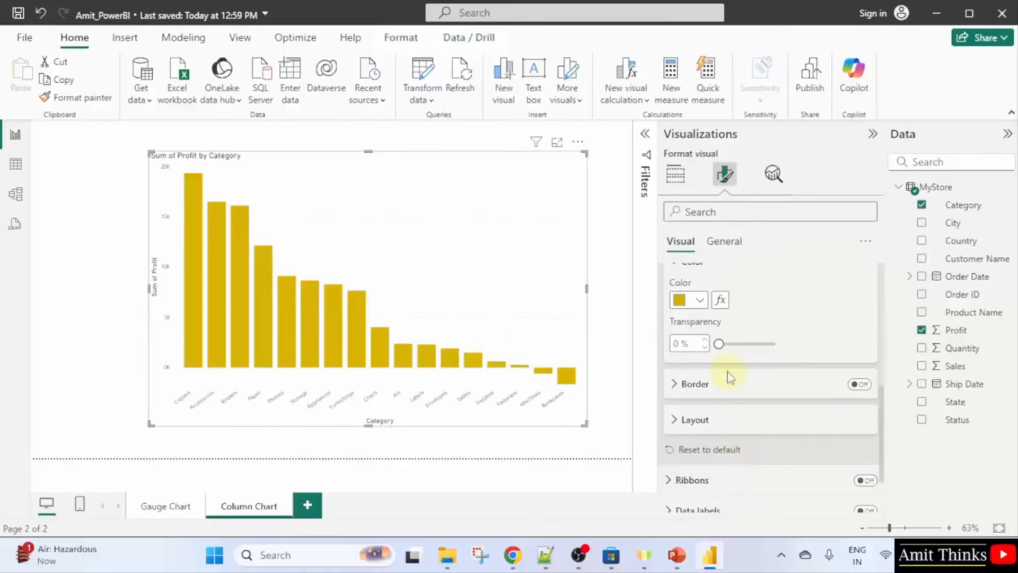
mouse_move(719, 344)
left_mouse_down()
mouse_move(772, 344)
mouse_move(720, 345)
left_mouse_up()
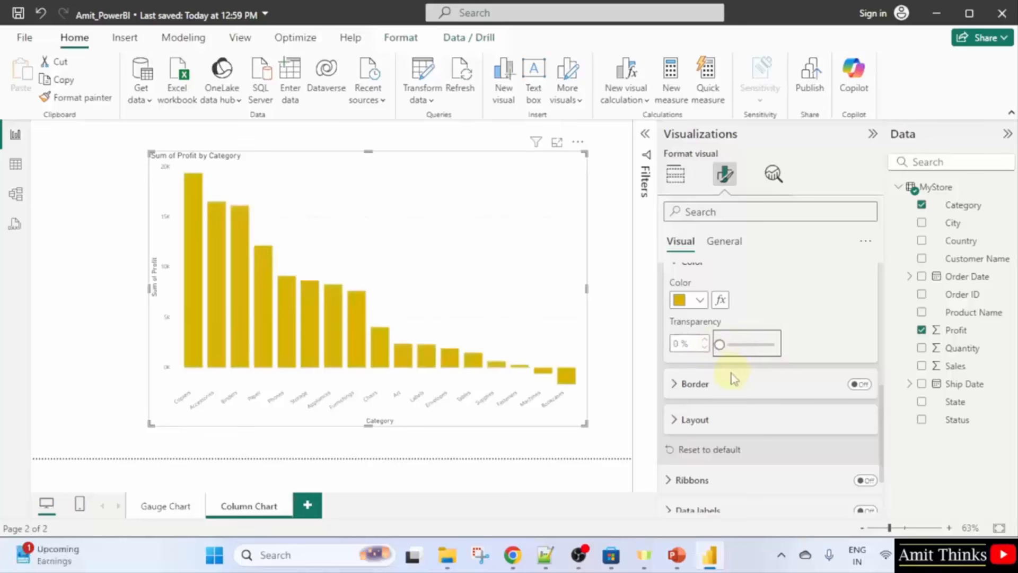
Confirm the column formatting applies to All categories.
scroll(766, 337, "up", 2)
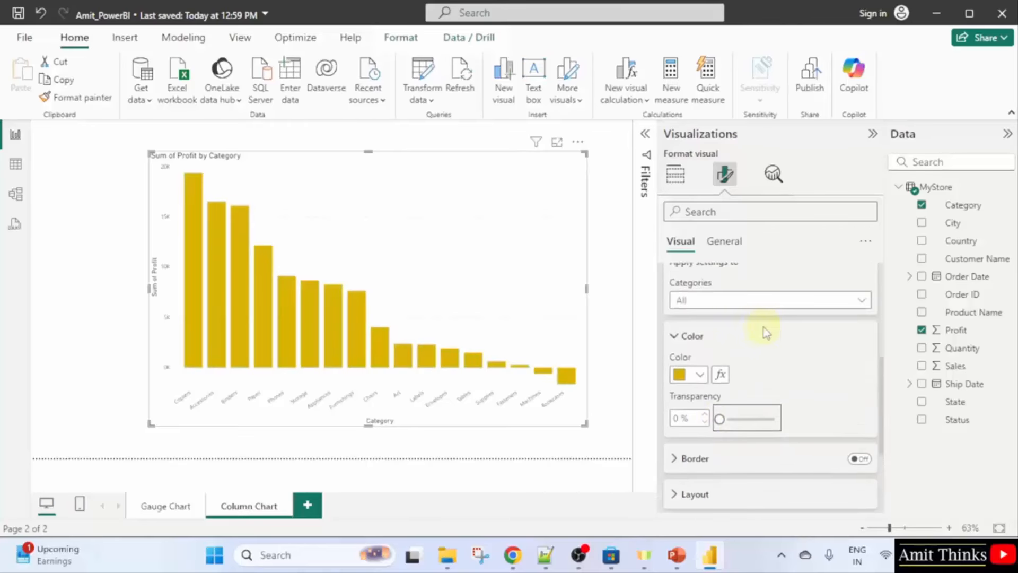
left_click(676, 335)
scroll(782, 340, "up", 2)
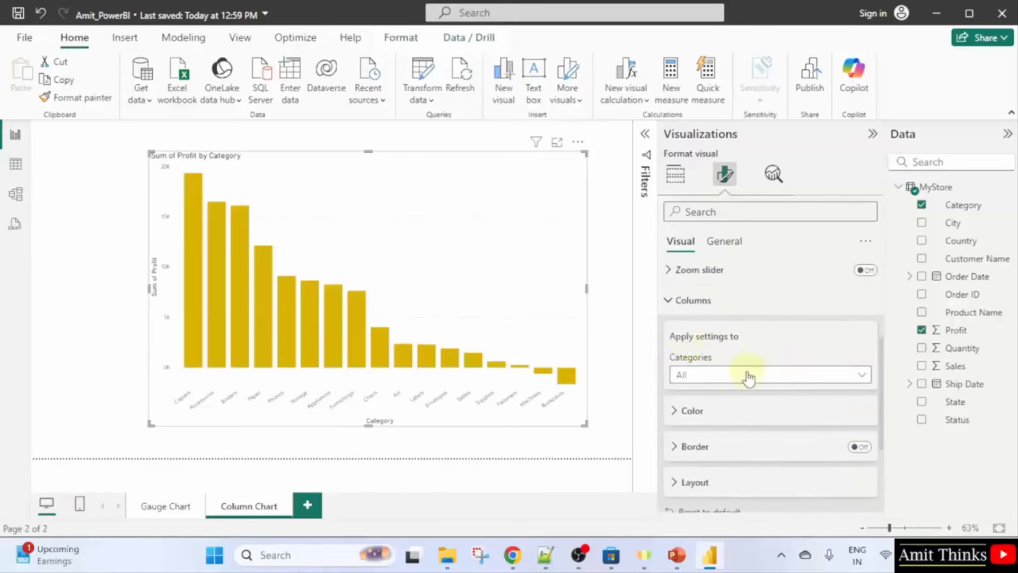
left_click(746, 377)
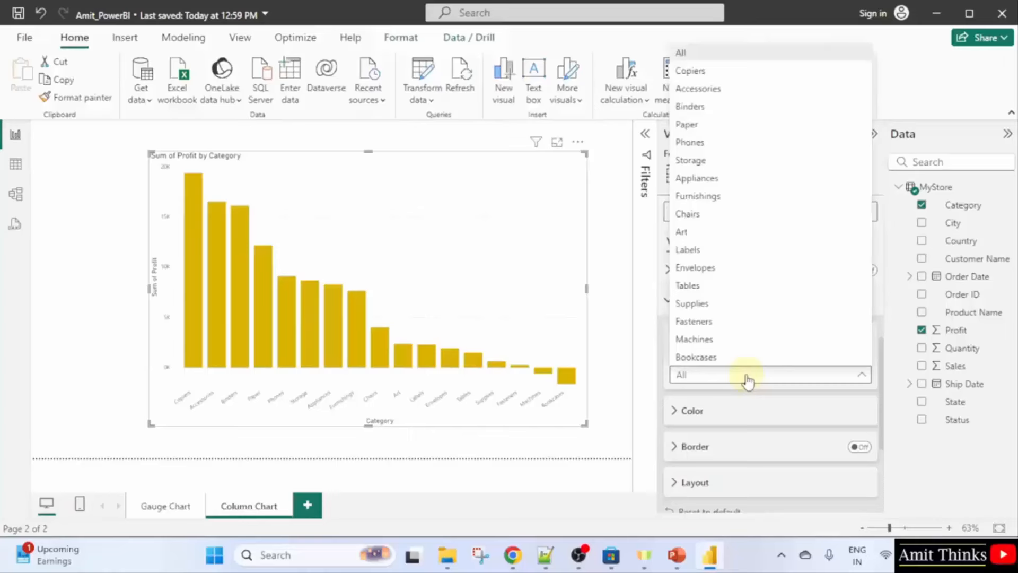
left_click(748, 377)
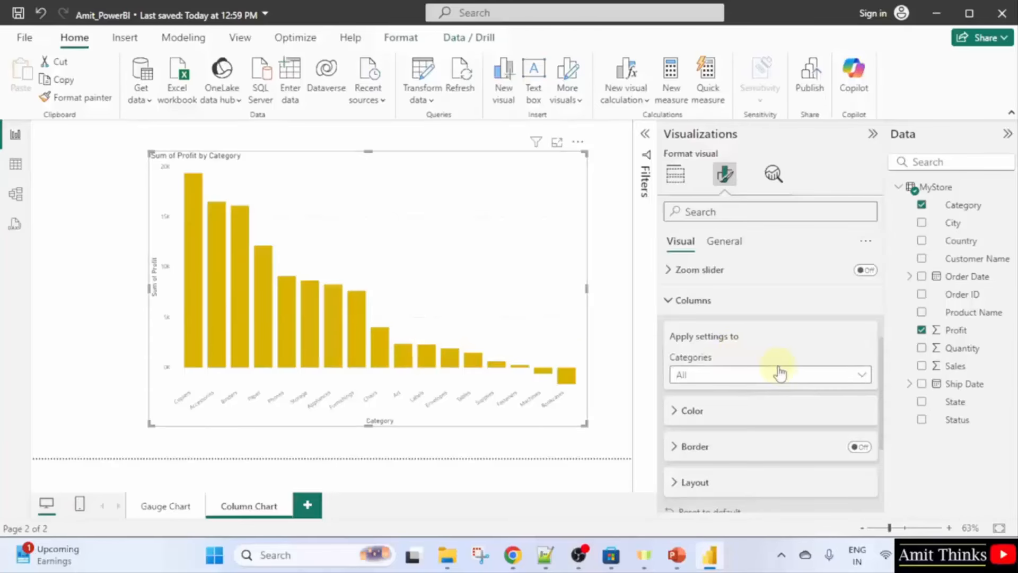
scroll(780, 371, "down", 3)
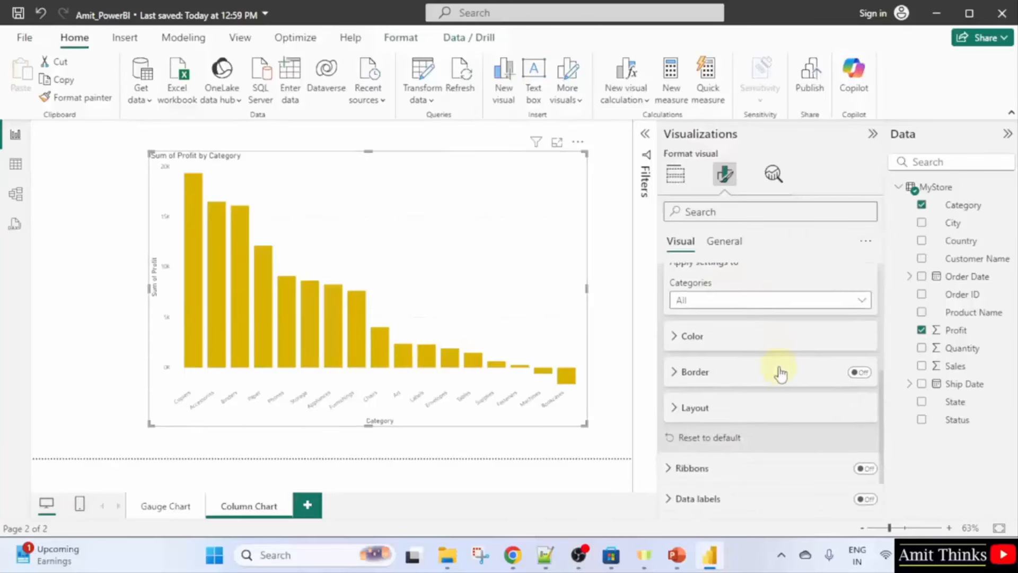
scroll(781, 374, "down", 2)
left_click(737, 346)
scroll(793, 397, "down", 5)
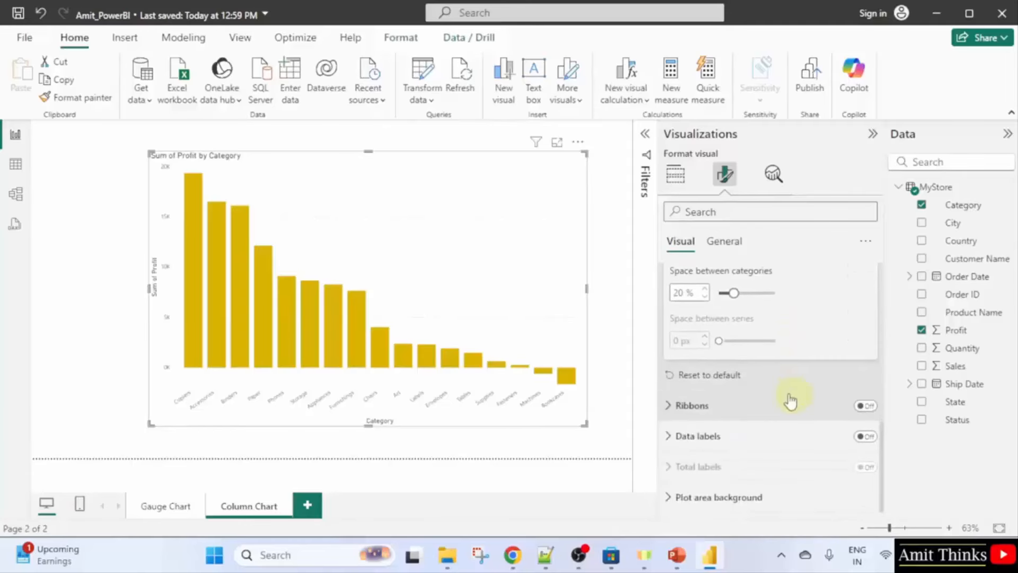
scroll(743, 371, "up", 2)
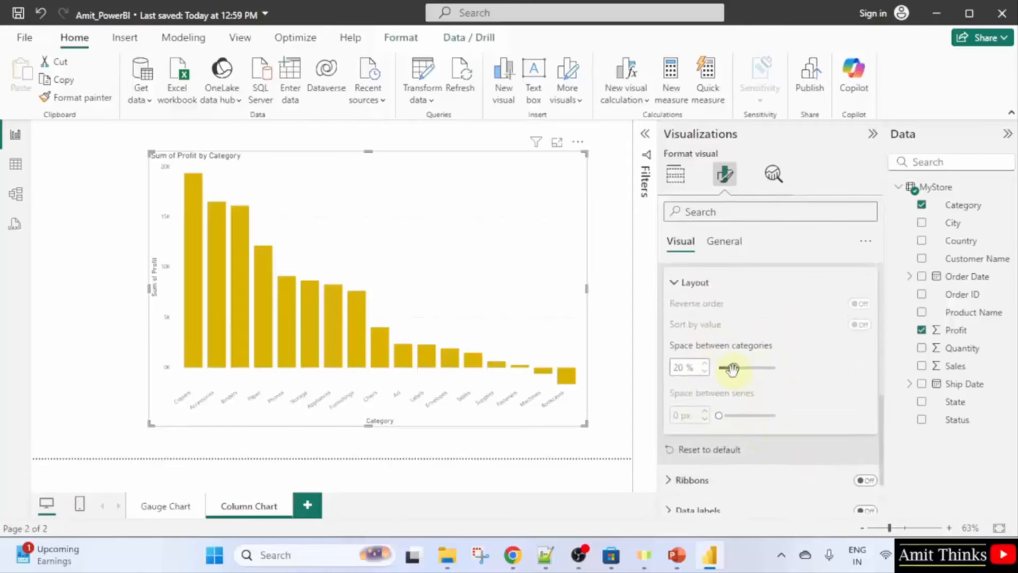
mouse_move(732, 369)
left_mouse_down()
mouse_move(756, 369)
mouse_move(732, 370)
left_mouse_up()
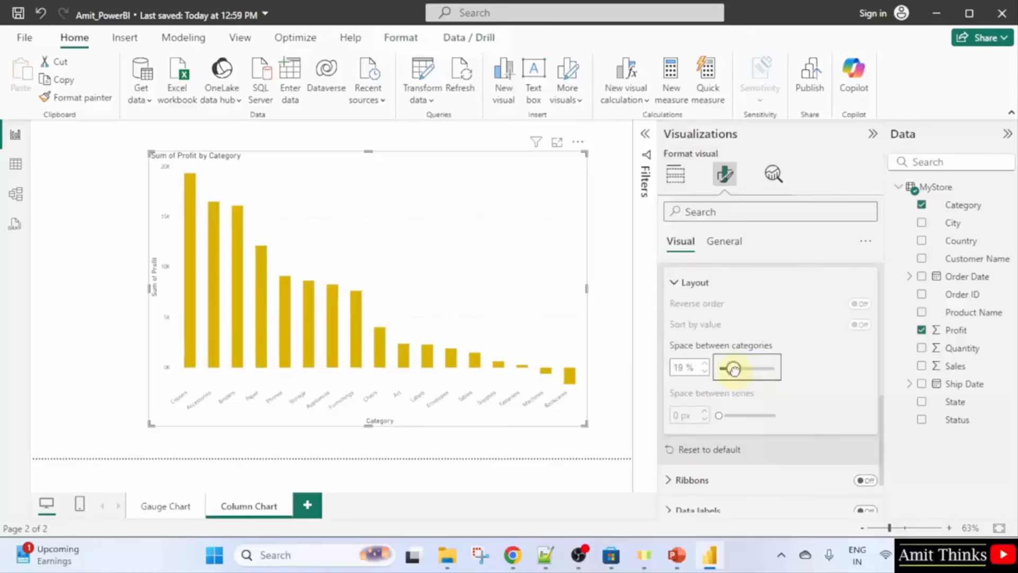
double_click(685, 366)
type("20")
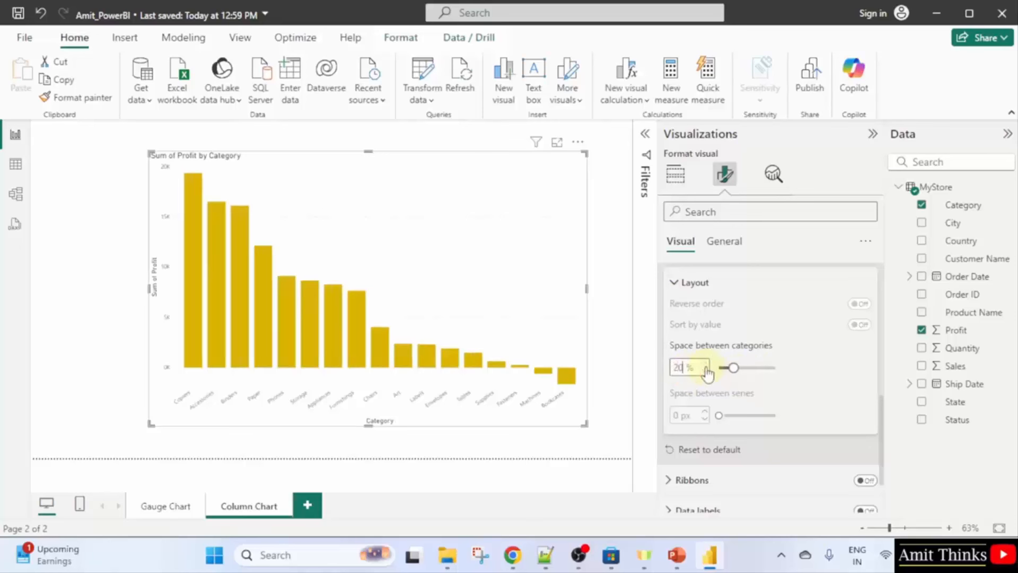
left_click(681, 285)
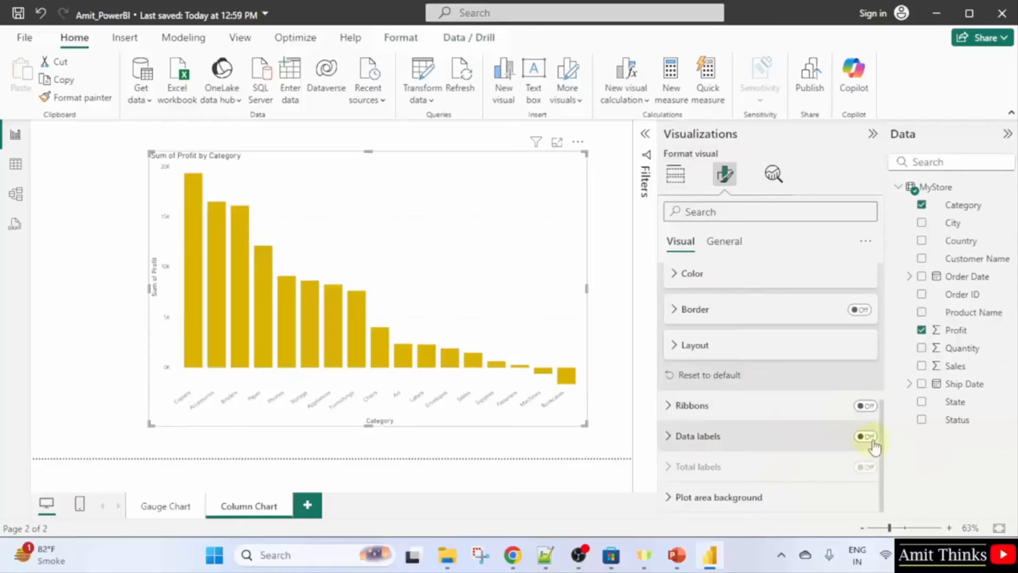
mouse_move(237, 240)
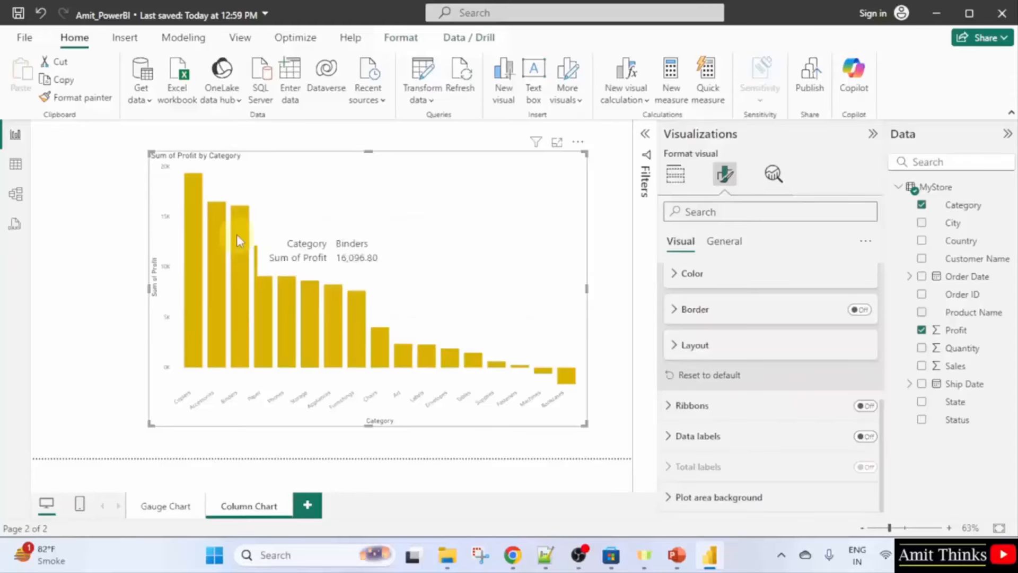
Turn on data labels for the chart, keeping Series set to All.
left_click(866, 436)
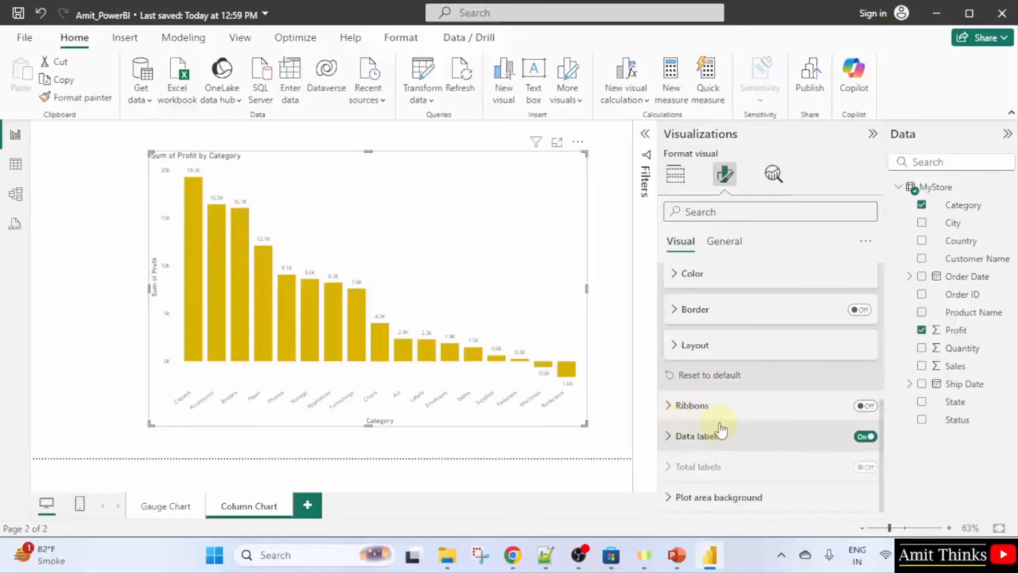
left_click(668, 437)
scroll(756, 405, "down", 3)
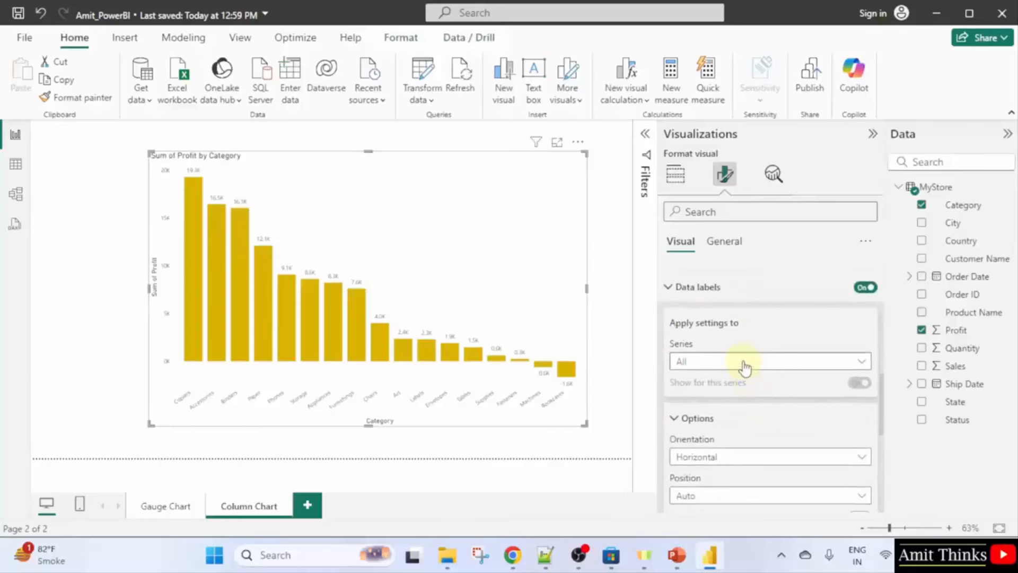
left_click(762, 362)
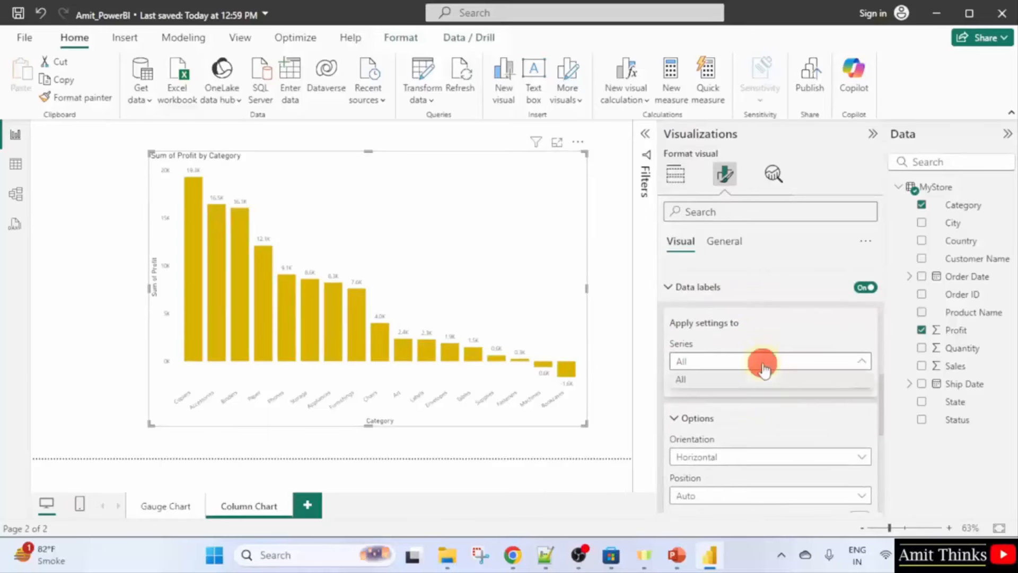
left_click(764, 369)
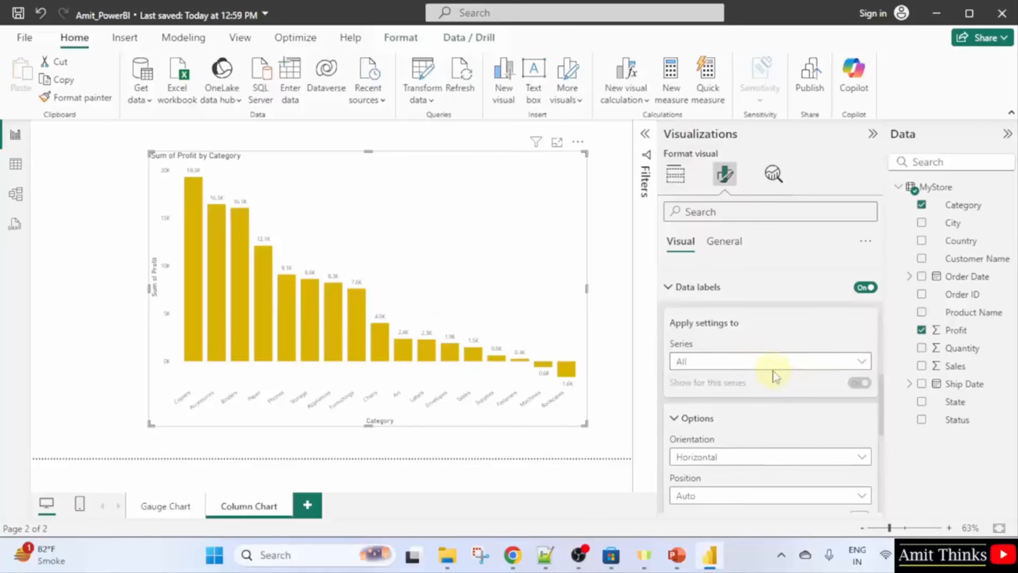
left_click(668, 286)
Expand and collapse the column colour settings to check them.
scroll(774, 403, "up", 4)
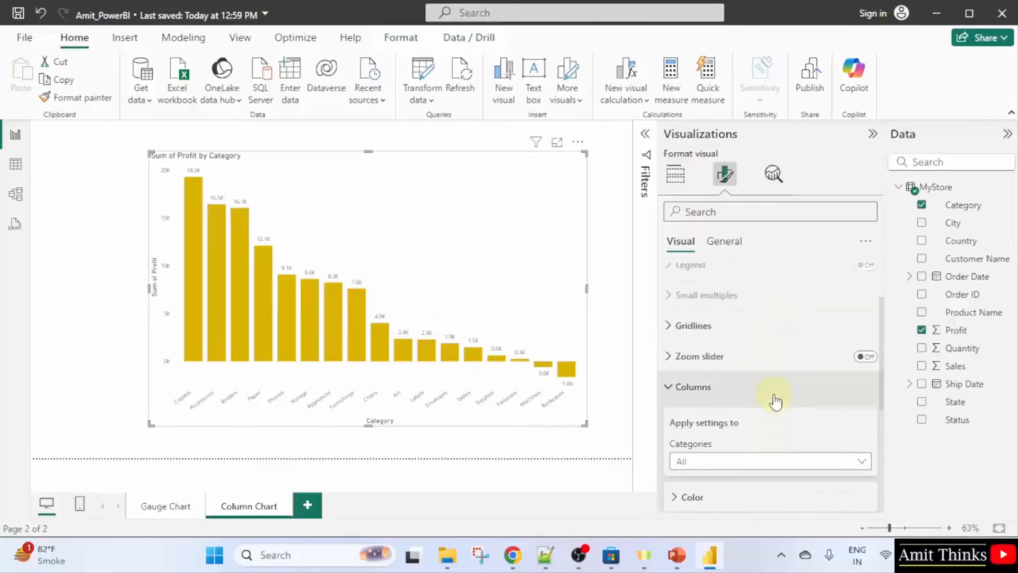
scroll(773, 401, "down", 3)
left_click(754, 348)
scroll(789, 386, "down", 2)
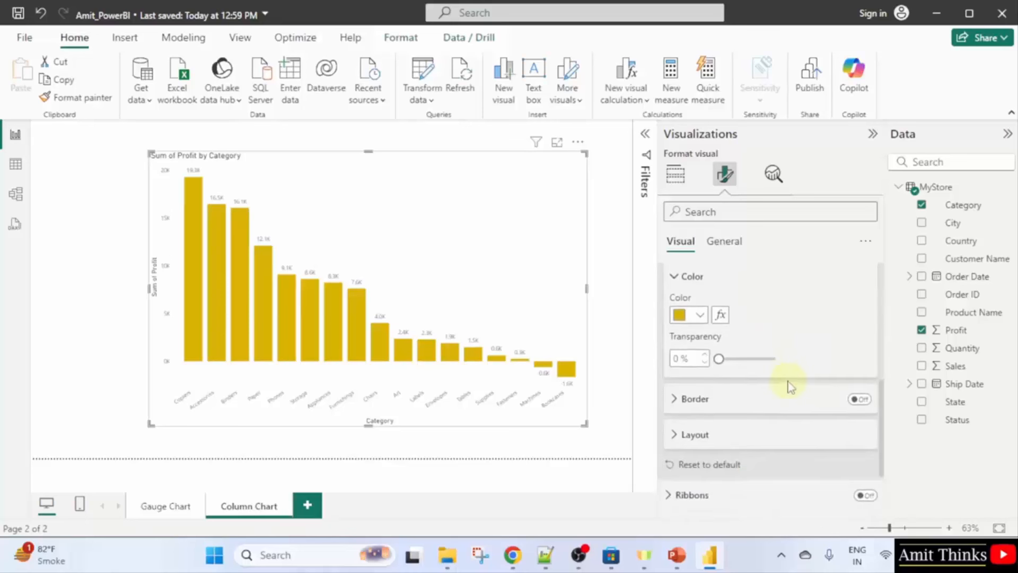
scroll(790, 386, "up", 2)
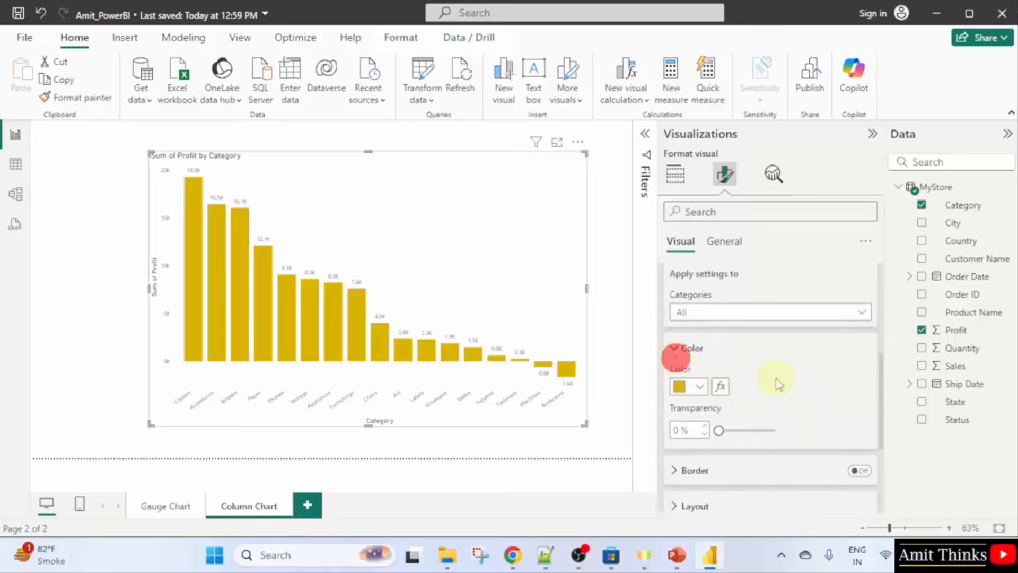
left_click(674, 347)
scroll(796, 382, "up", 3)
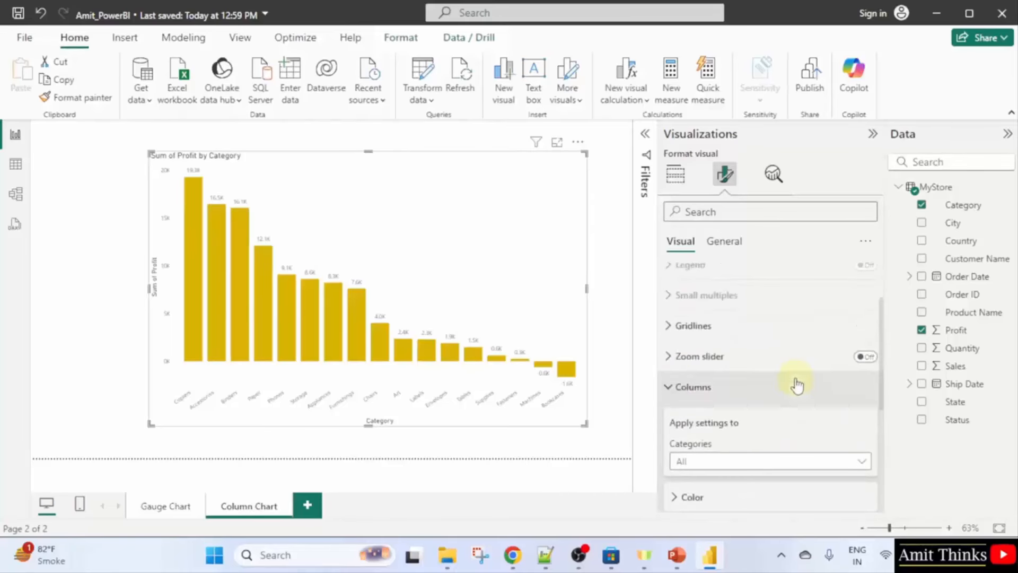
scroll(804, 405, "up", 2)
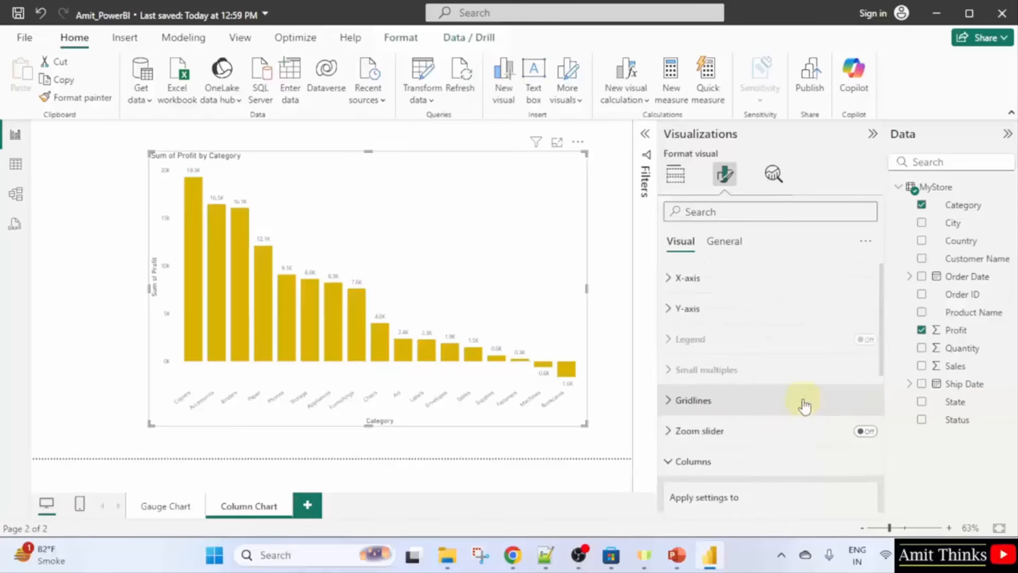
Enlarge the profit chart to the left, right and top.
left_click(753, 277)
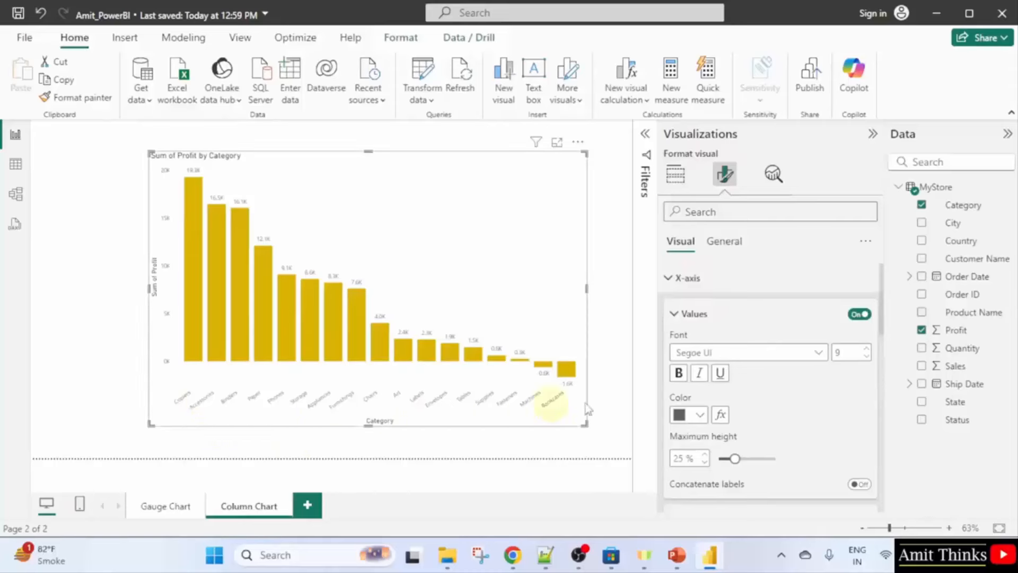
left_click(848, 355)
type("1")
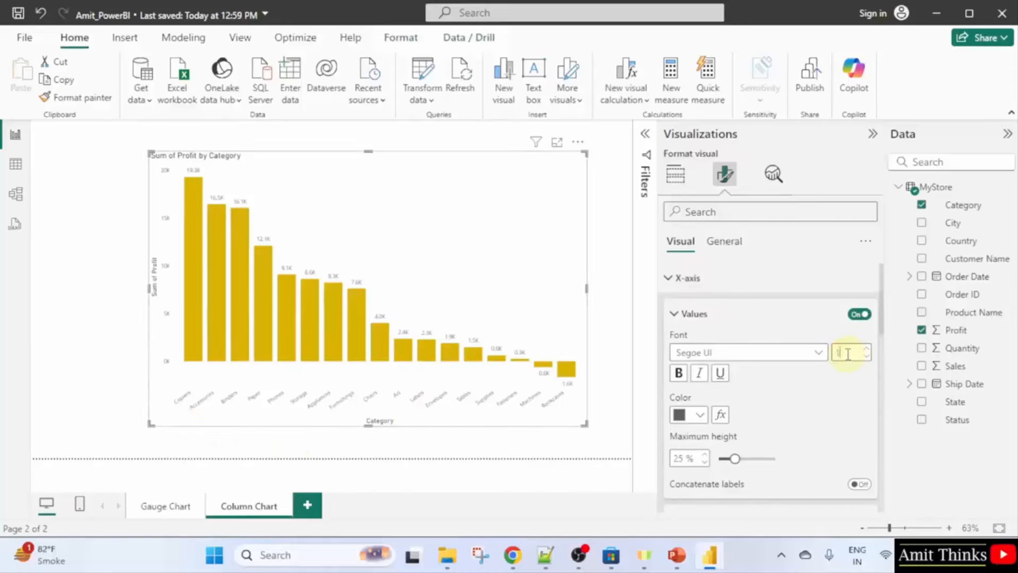
type("2")
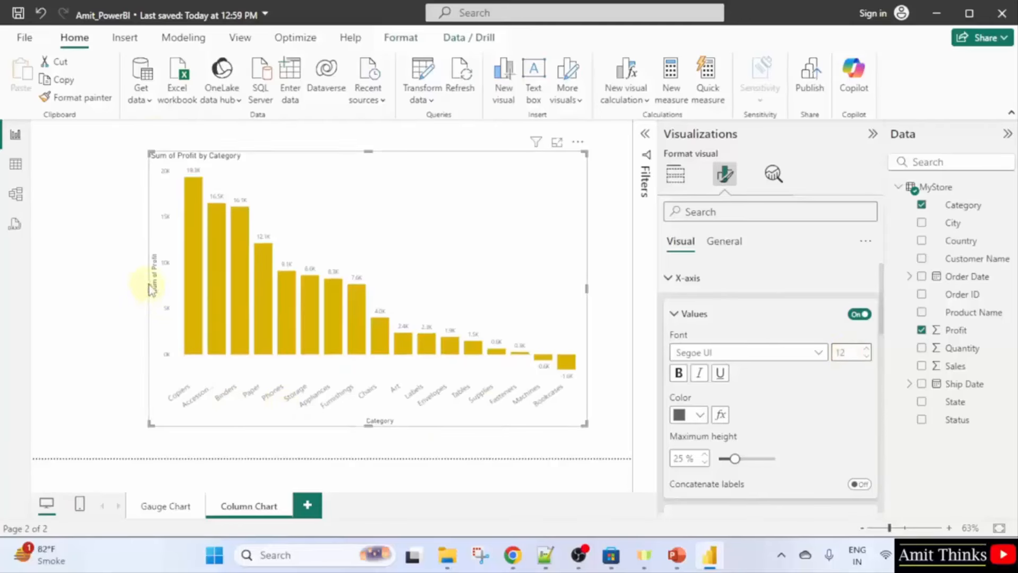
left_click_drag(147, 291, 82, 278)
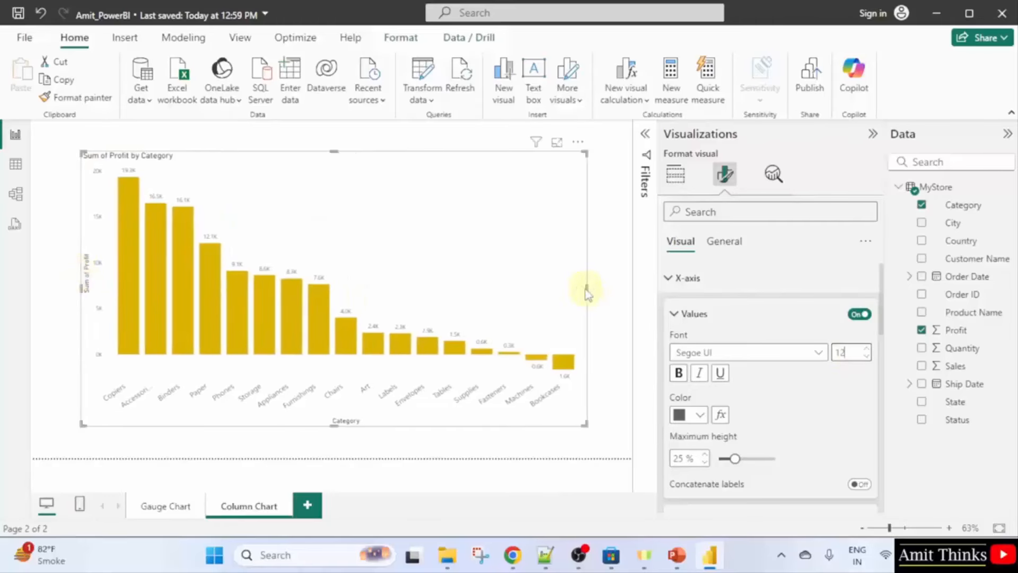
left_click_drag(587, 287, 604, 289)
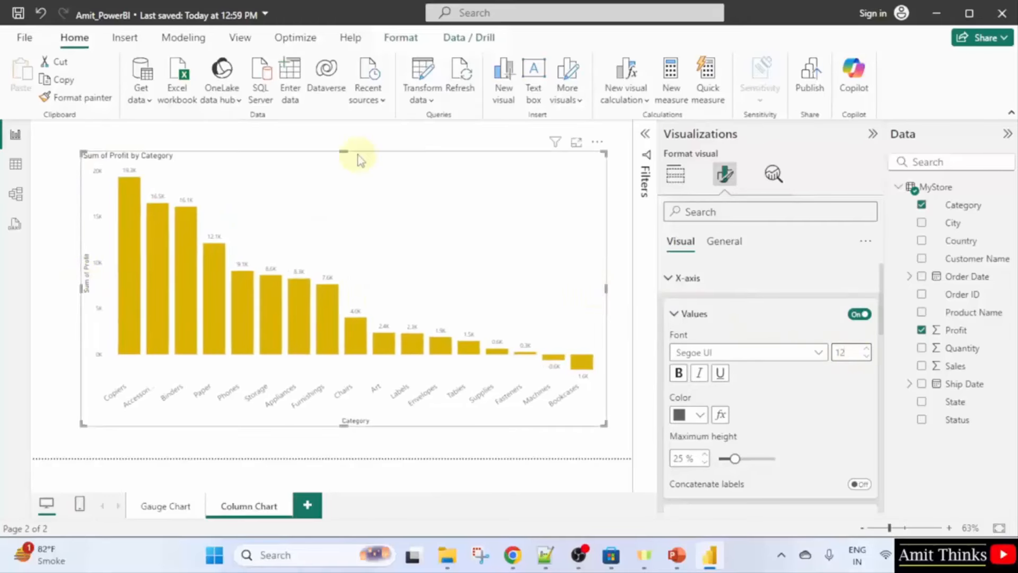
left_click_drag(340, 152, 341, 139)
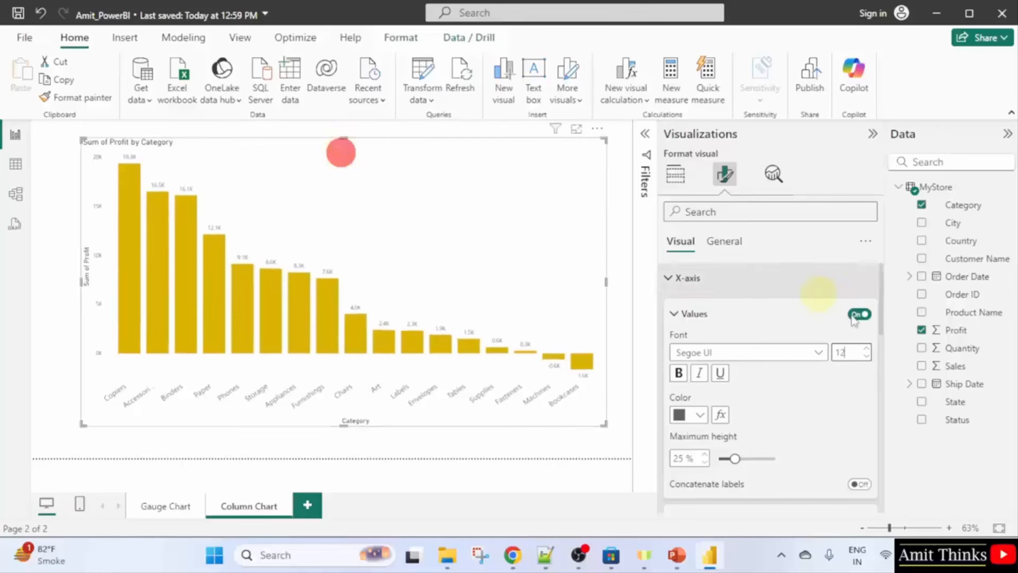
Make the x-axis category labels bold at font size 13.
left_click(854, 354)
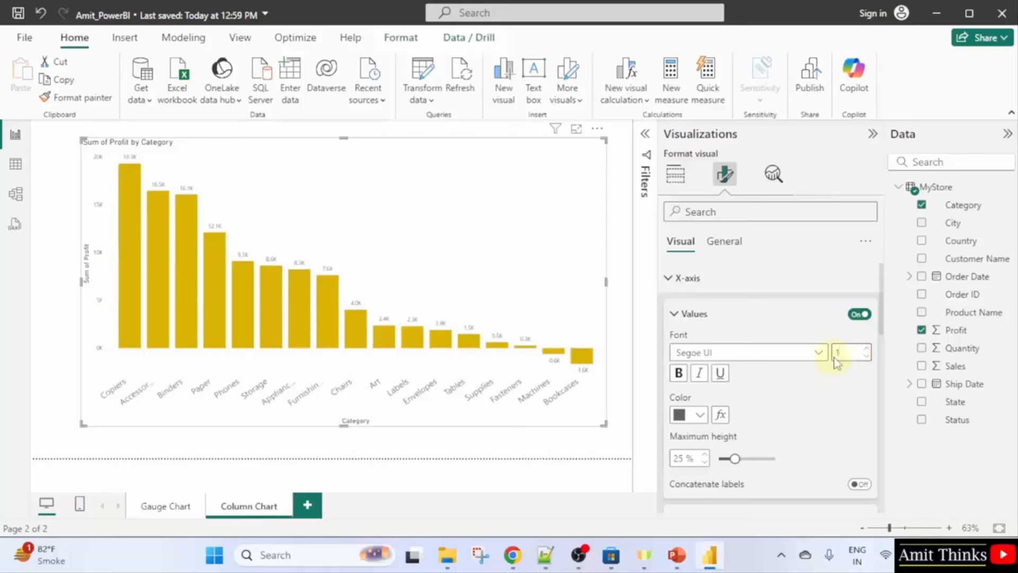
key("BackSpace")
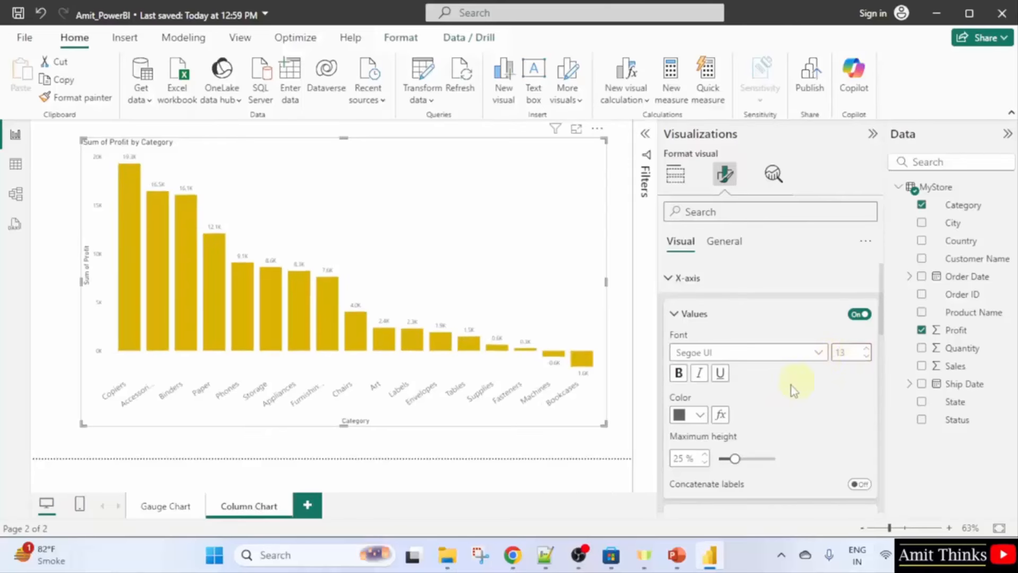
left_click(678, 373)
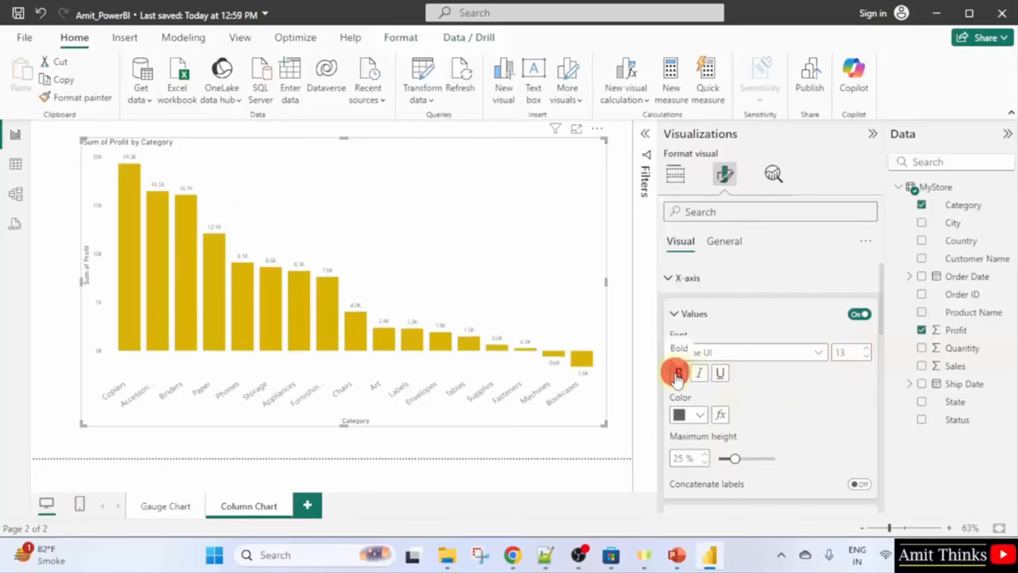
scroll(716, 448, "down", 2)
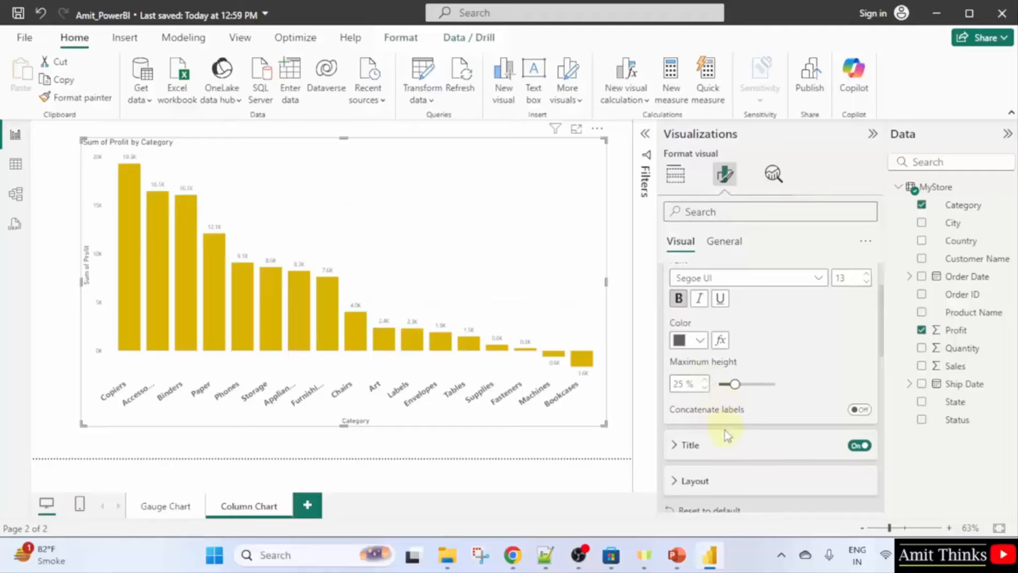
scroll(720, 414, "up", 2)
Make the Y-axis value labels bold at font size 13.
left_click(674, 314)
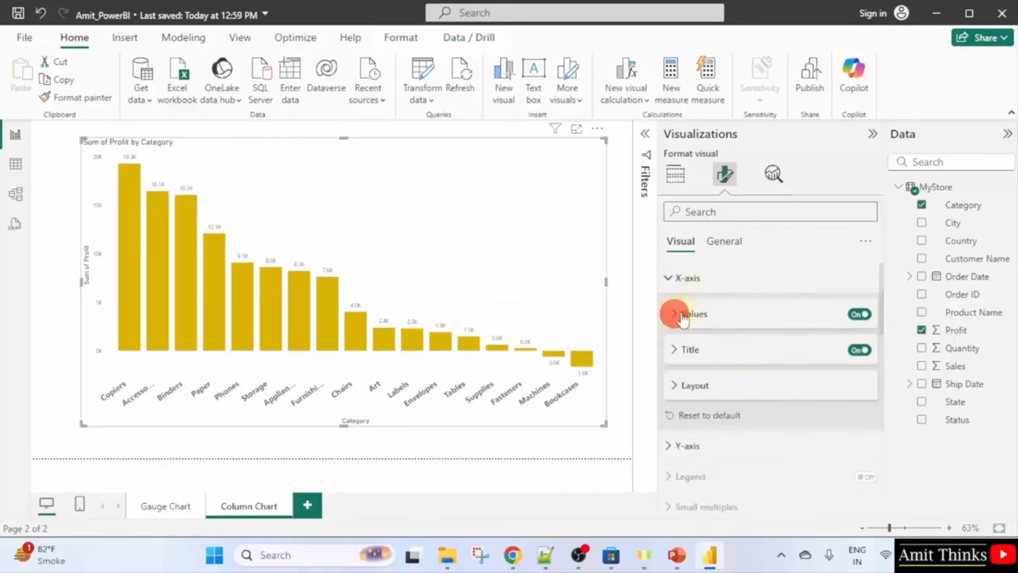
left_click(668, 278)
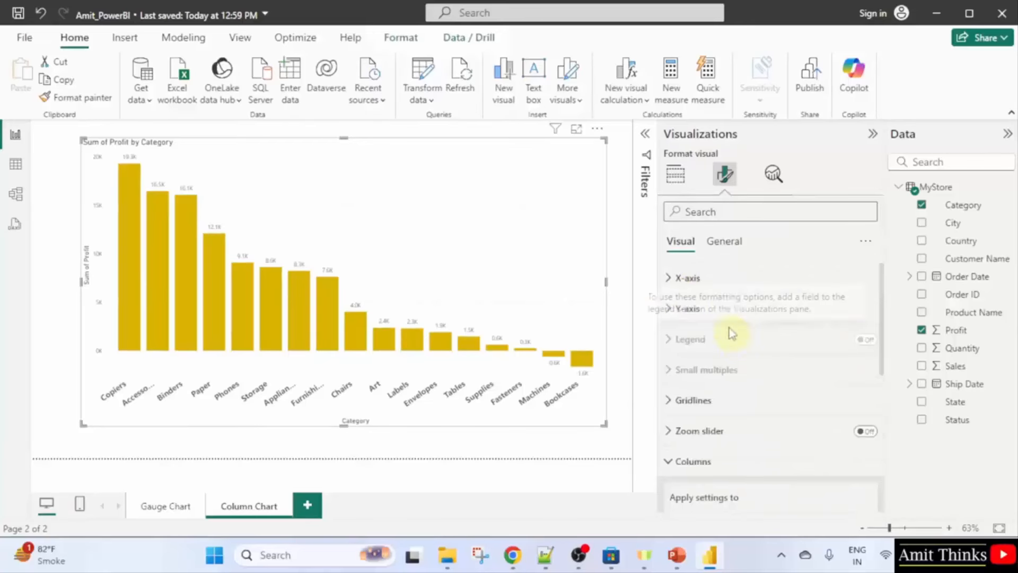
left_click(835, 309)
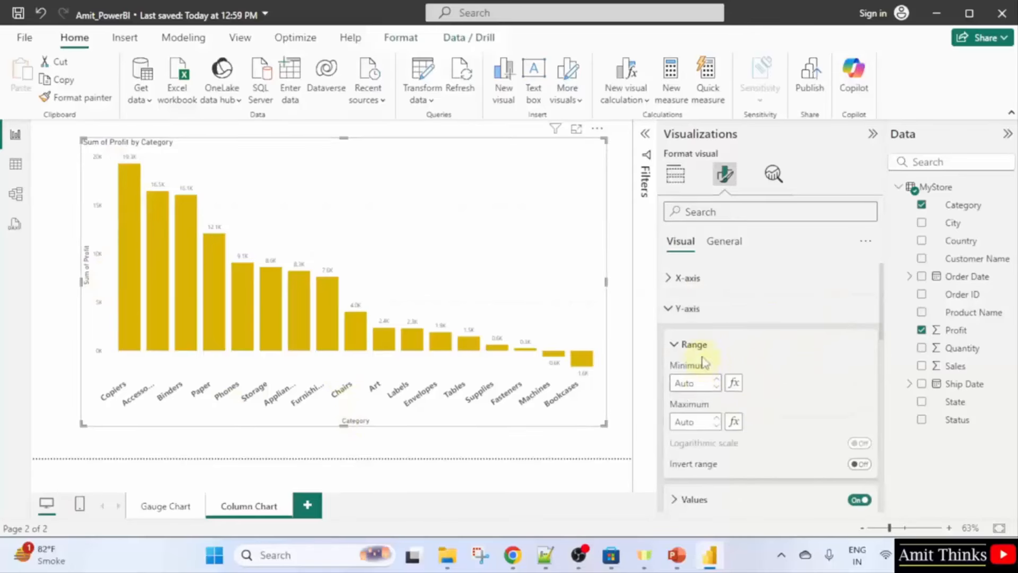
scroll(784, 371, "down", 2)
left_click(752, 428)
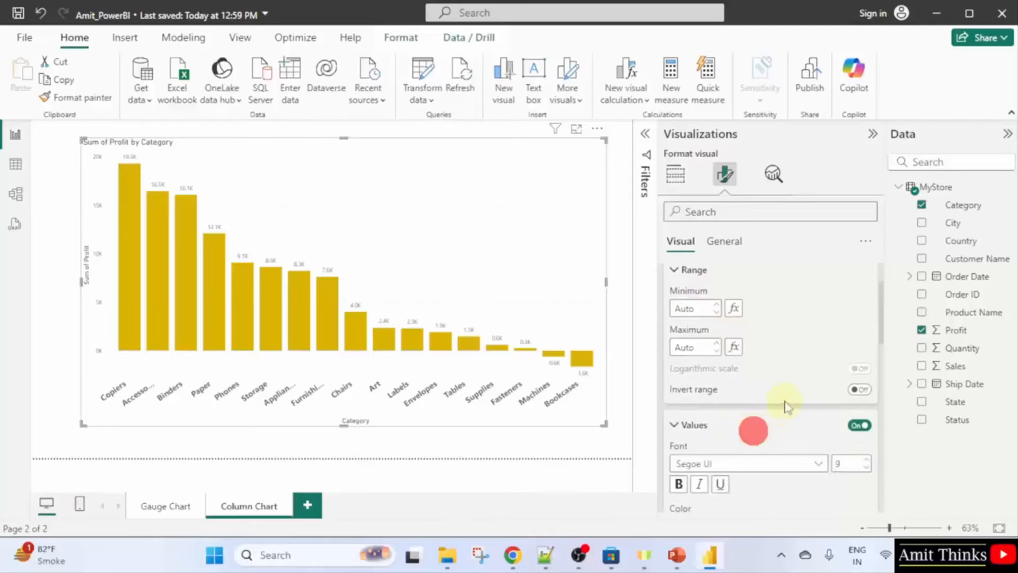
scroll(806, 402, "down", 2)
left_click(849, 392)
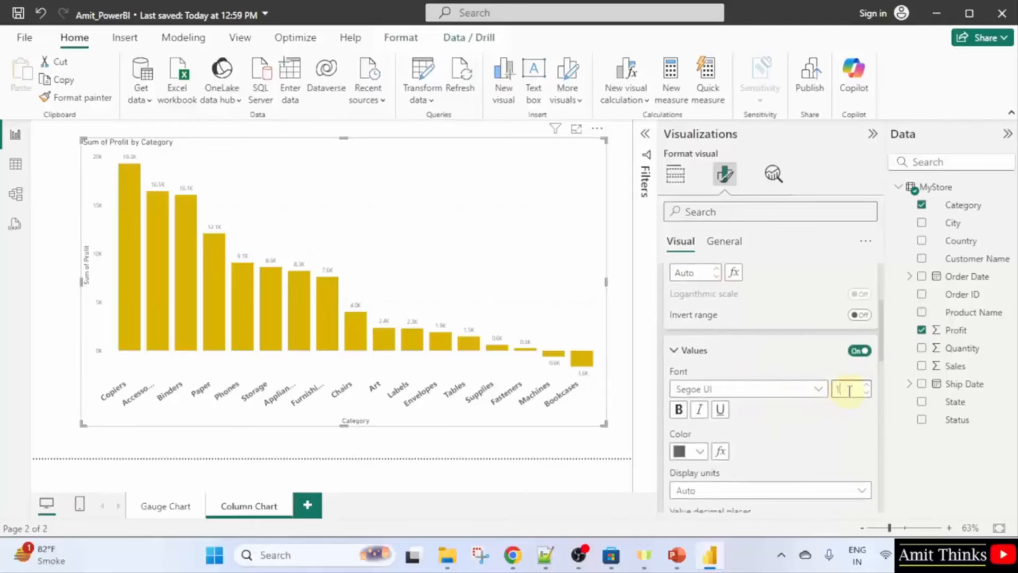
left_click(849, 392)
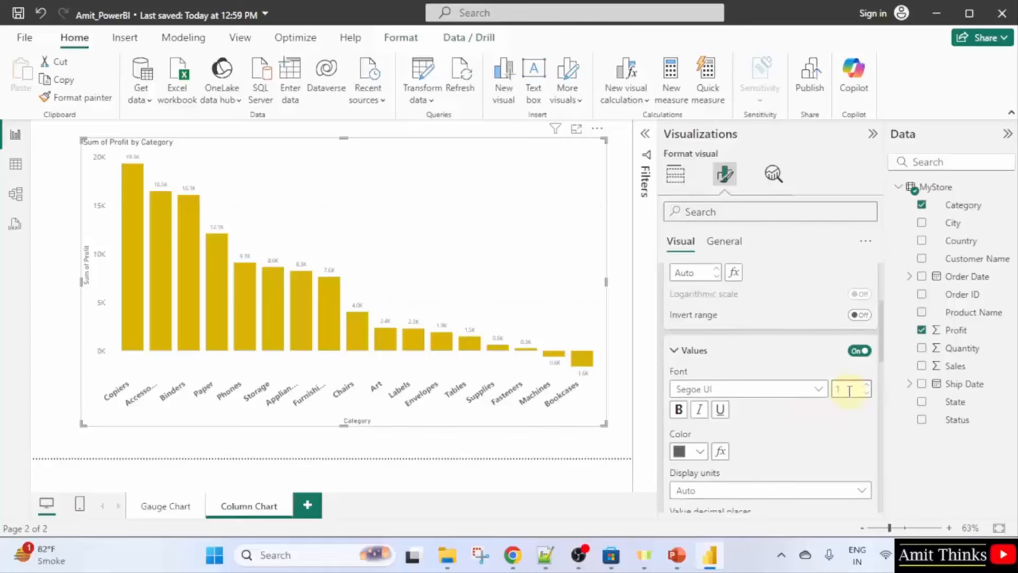
left_click(678, 408)
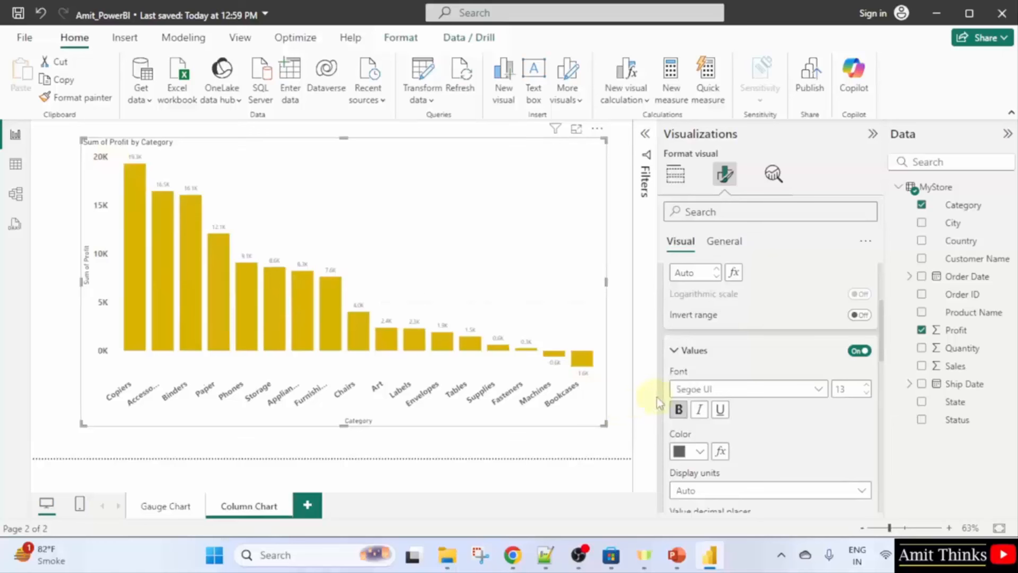
Set the Sum of Profit axis title font size to 18.
scroll(753, 392, "down", 6)
double_click(848, 403)
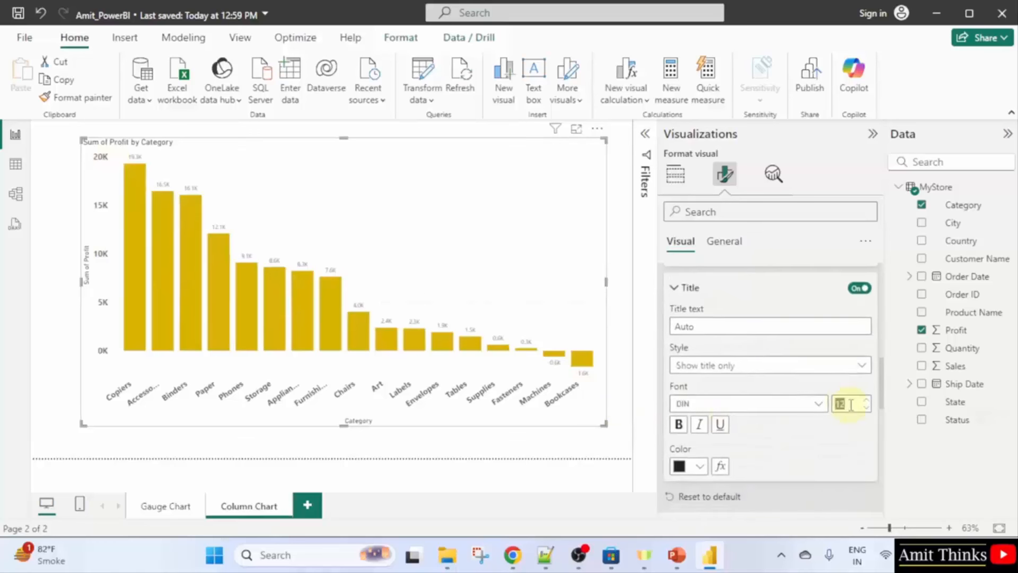
left_click(851, 404)
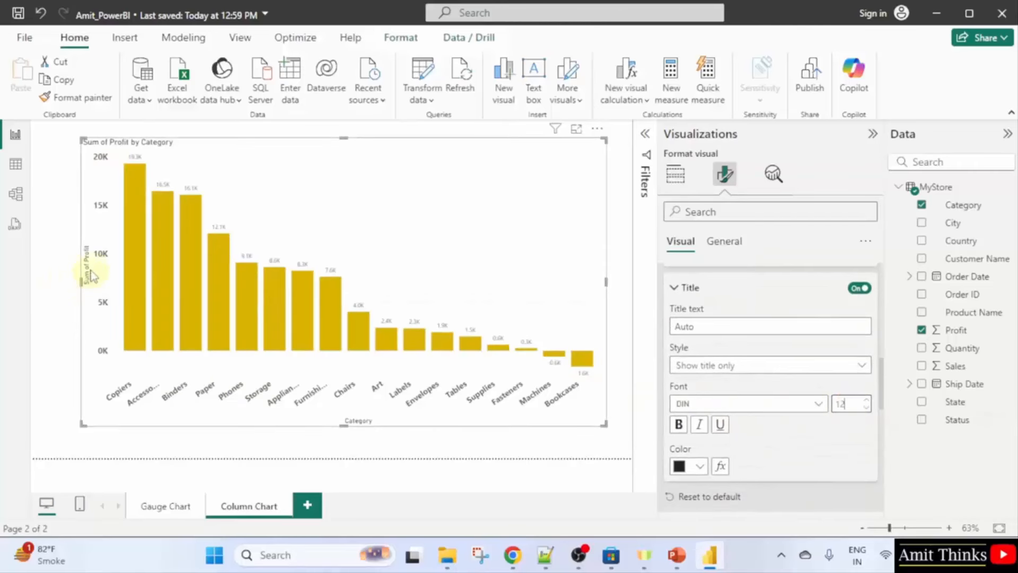
scroll(723, 301, "up", 5)
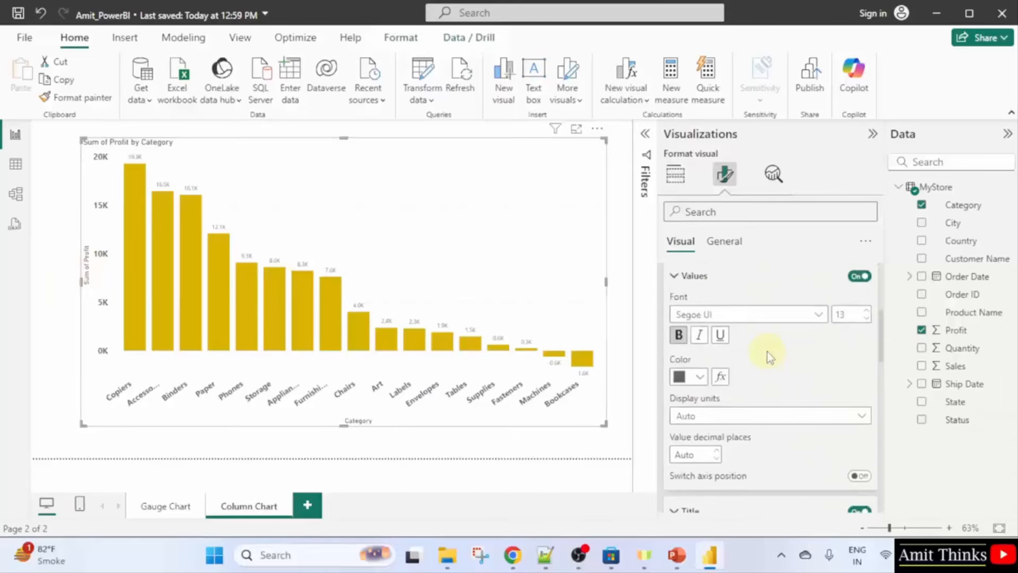
scroll(742, 359, "up", 3)
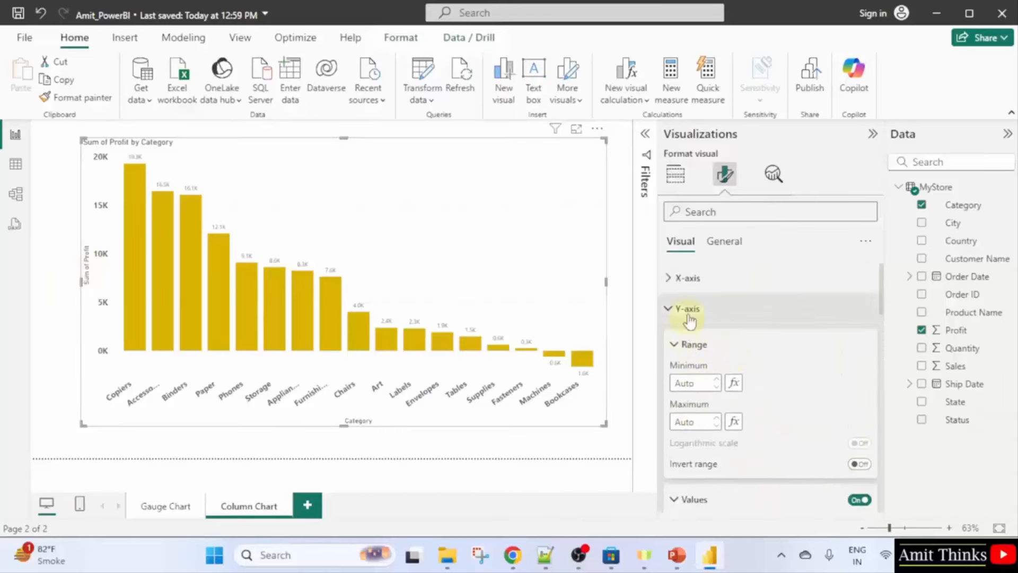
scroll(702, 360, "down", 3)
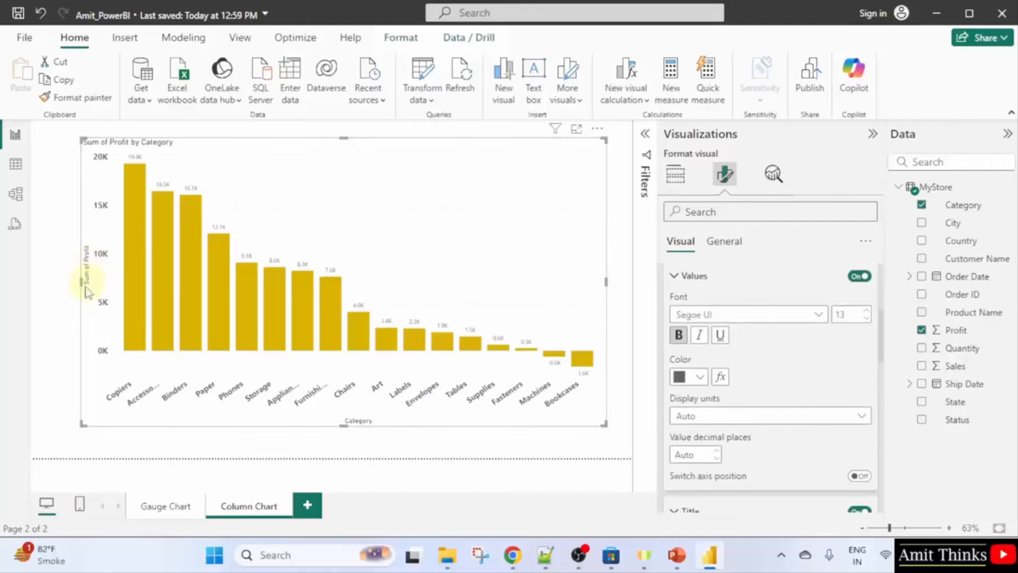
scroll(783, 436, "down", 4)
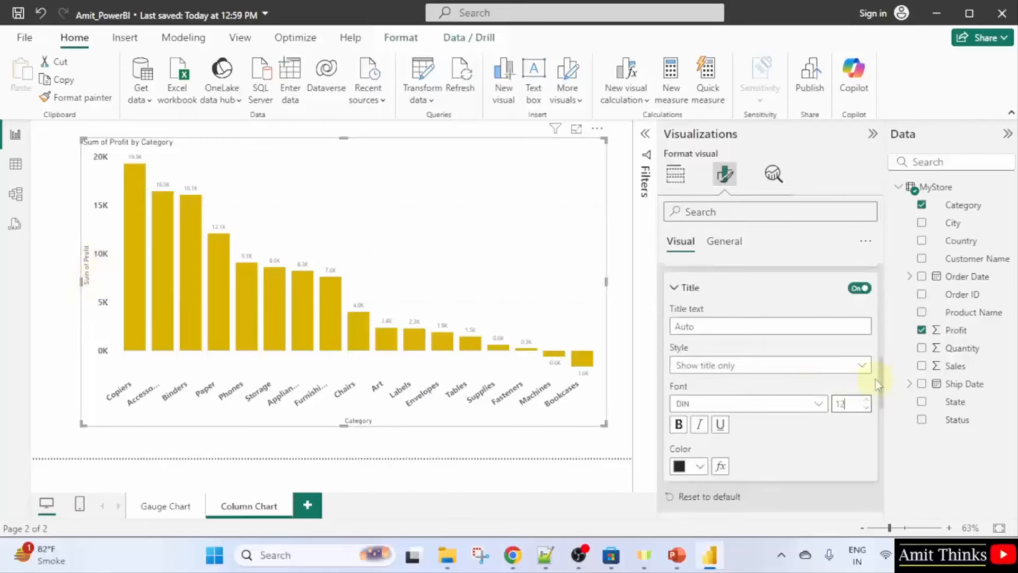
double_click(848, 402)
type("18")
key("Return")
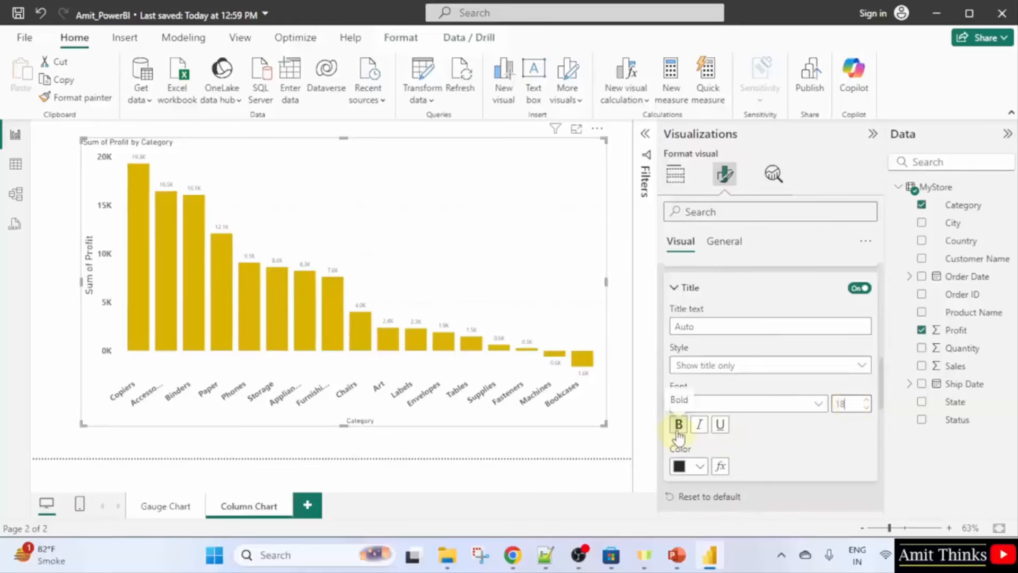
Colour the Sum of Profit axis title dark blue.
left_click(694, 466)
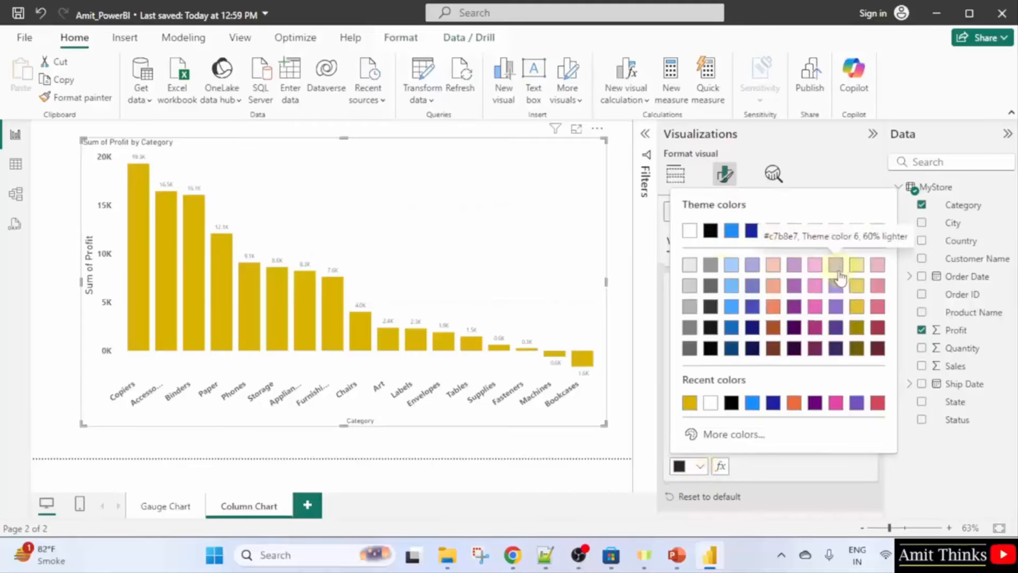
left_click(750, 233)
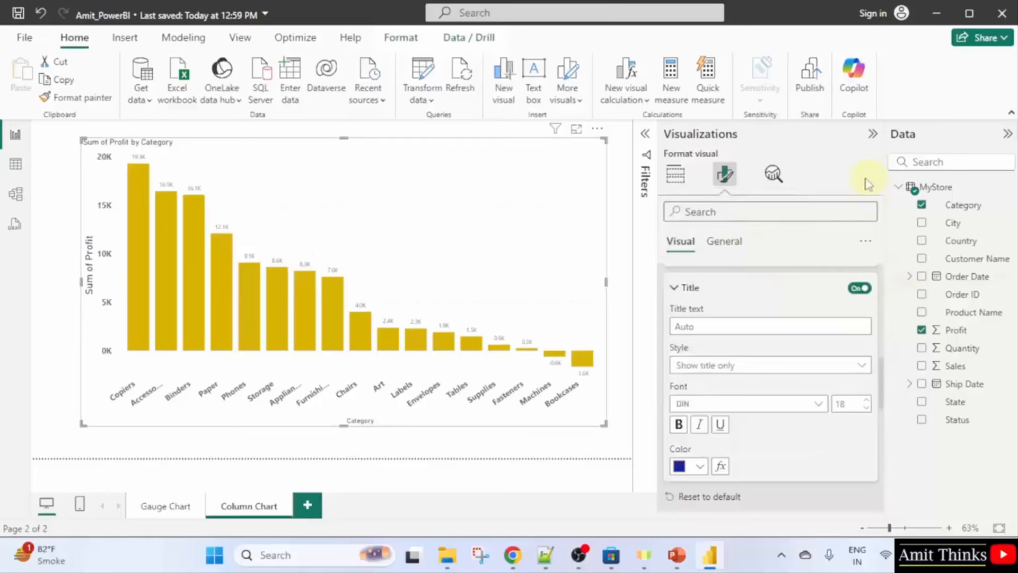
left_click(780, 239)
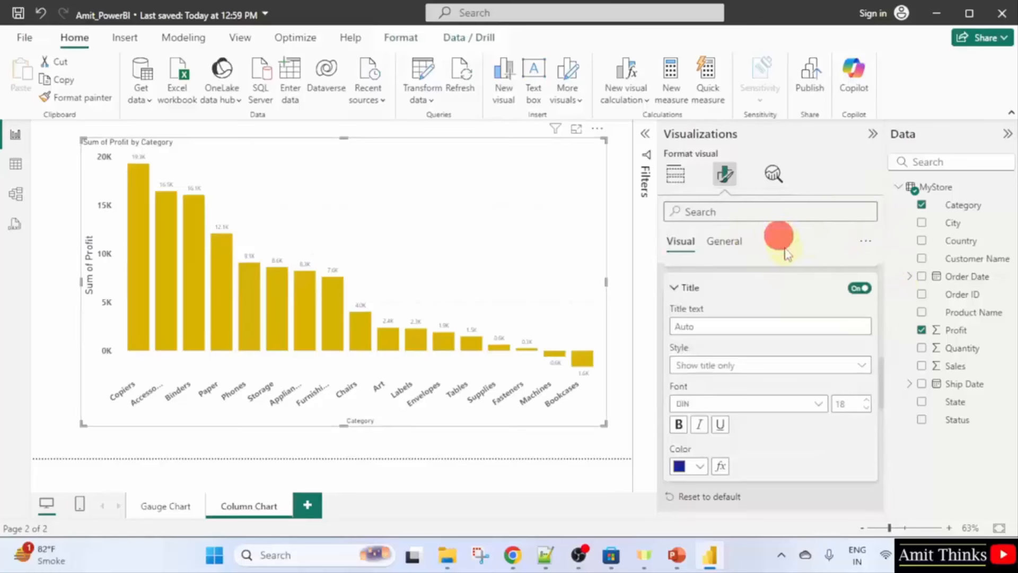
scroll(847, 282, "up", 10)
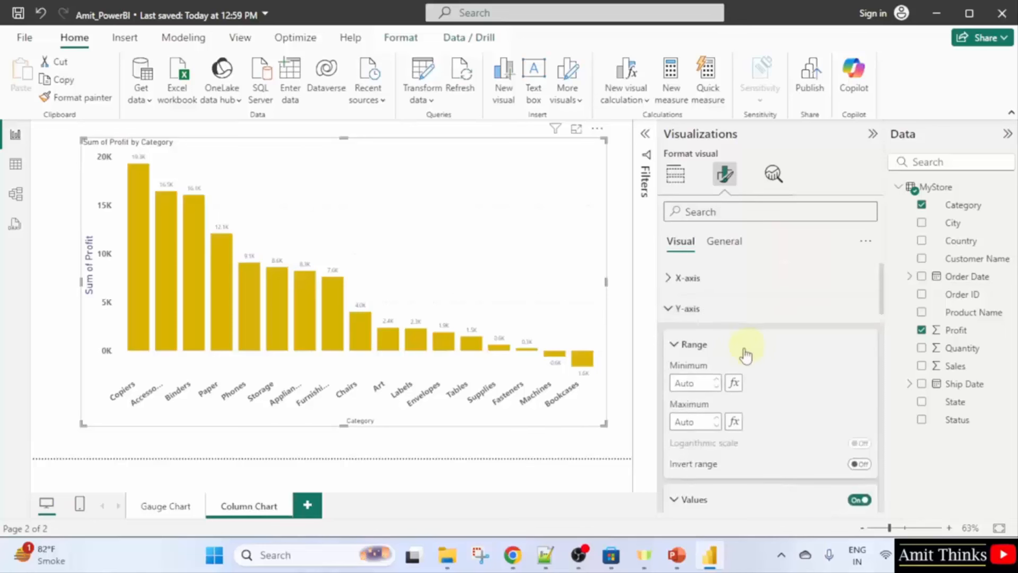
Give the Category axis title font size 18 and a dark blue colour.
left_click(670, 277)
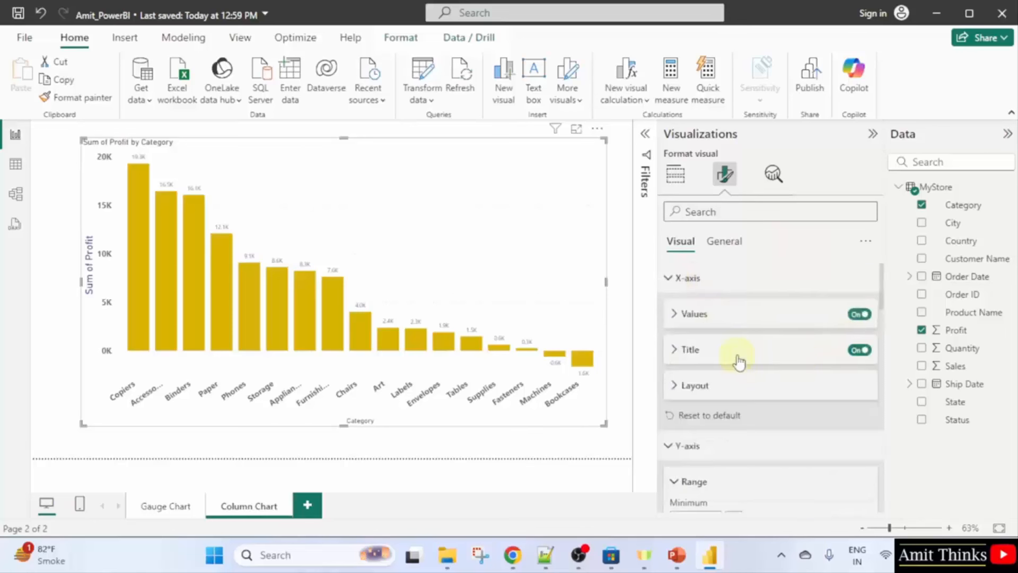
left_click(738, 354)
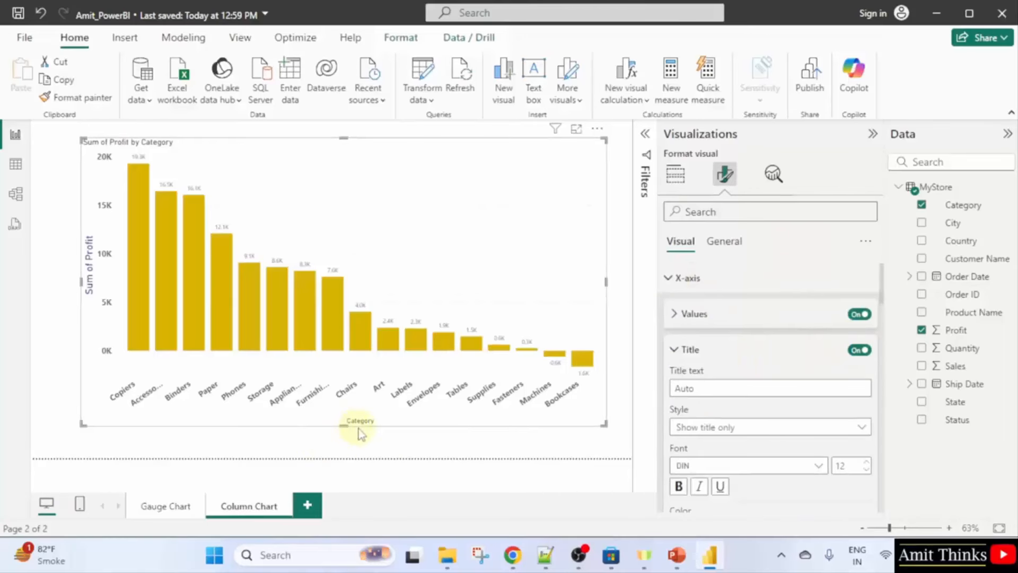
scroll(785, 419, "down", 2)
left_click(851, 390)
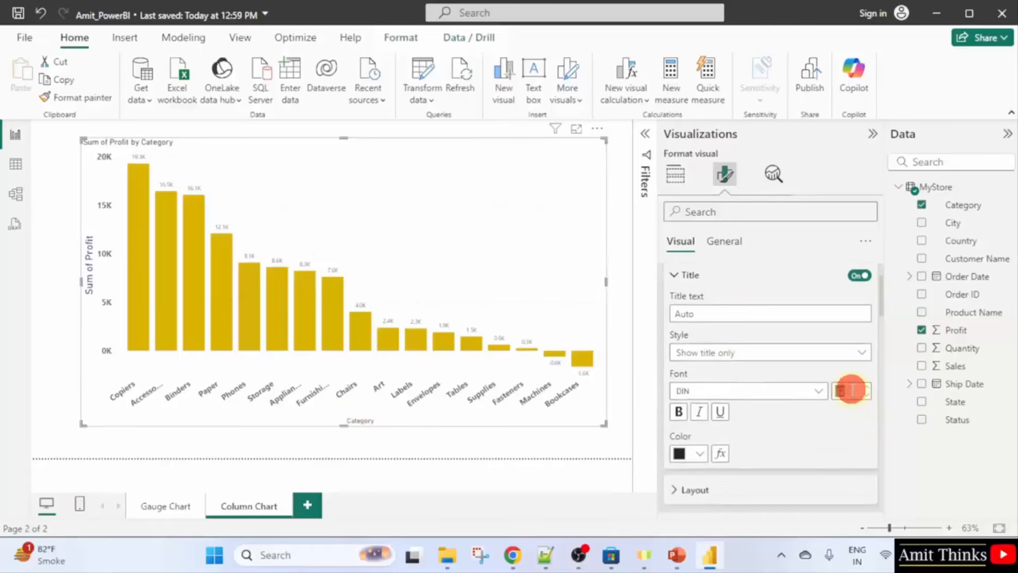
type("18")
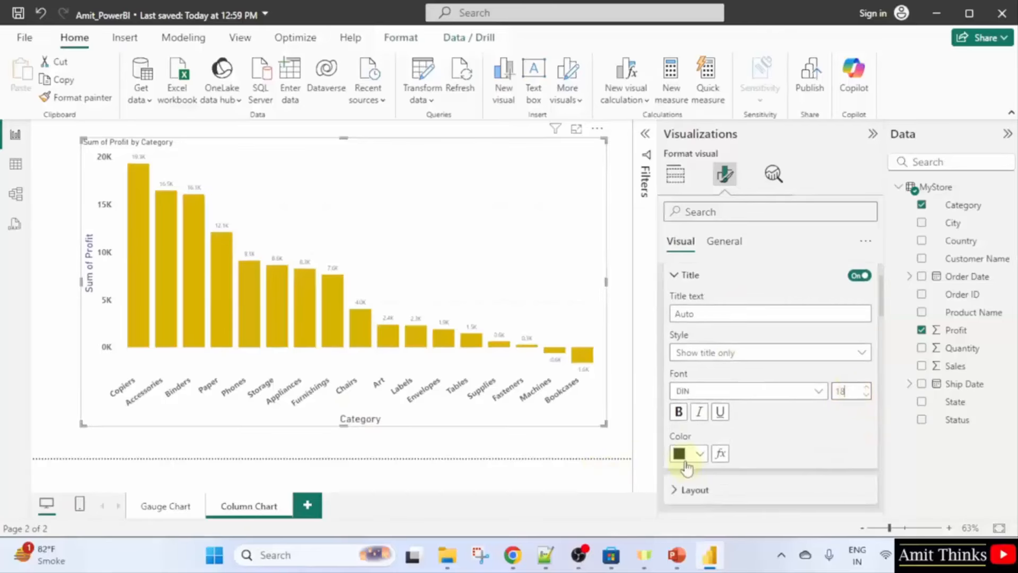
left_click(685, 454)
left_click(753, 219)
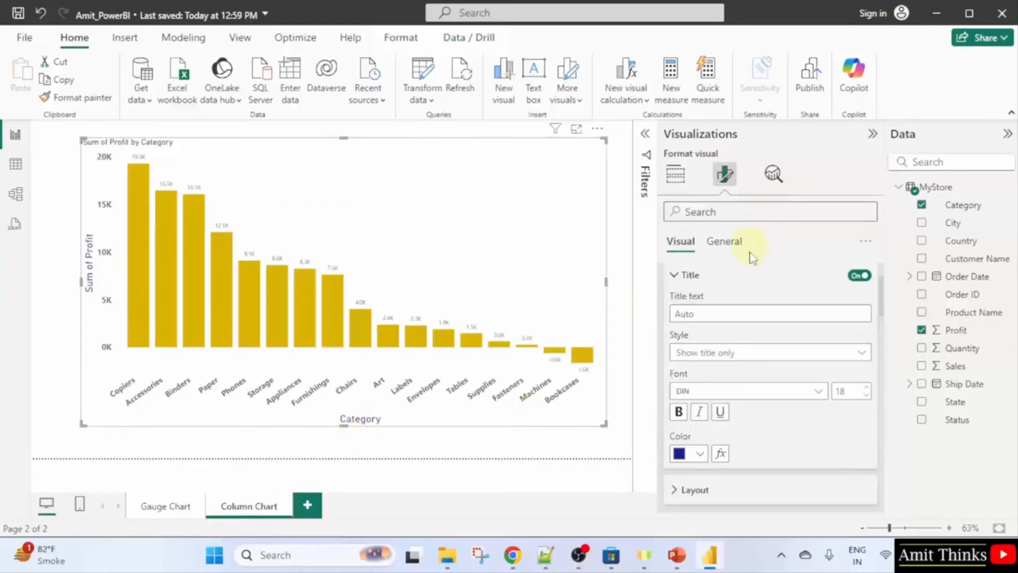
scroll(778, 299, "up", 2)
left_click(669, 277)
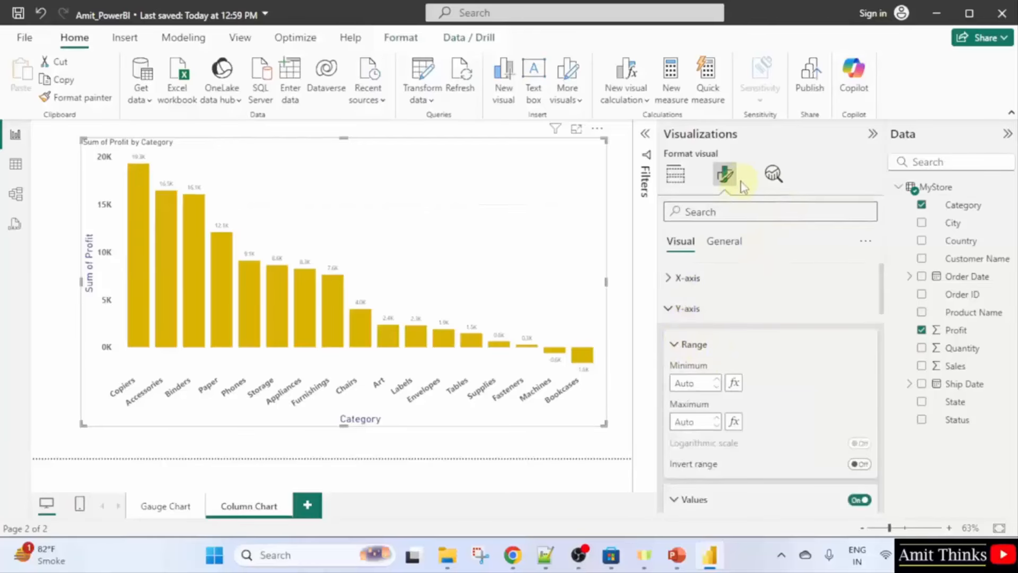
Style the 'Sum of Profit by Category' title as bold Heading 2, size 20, centred horizontally.
left_click(724, 243)
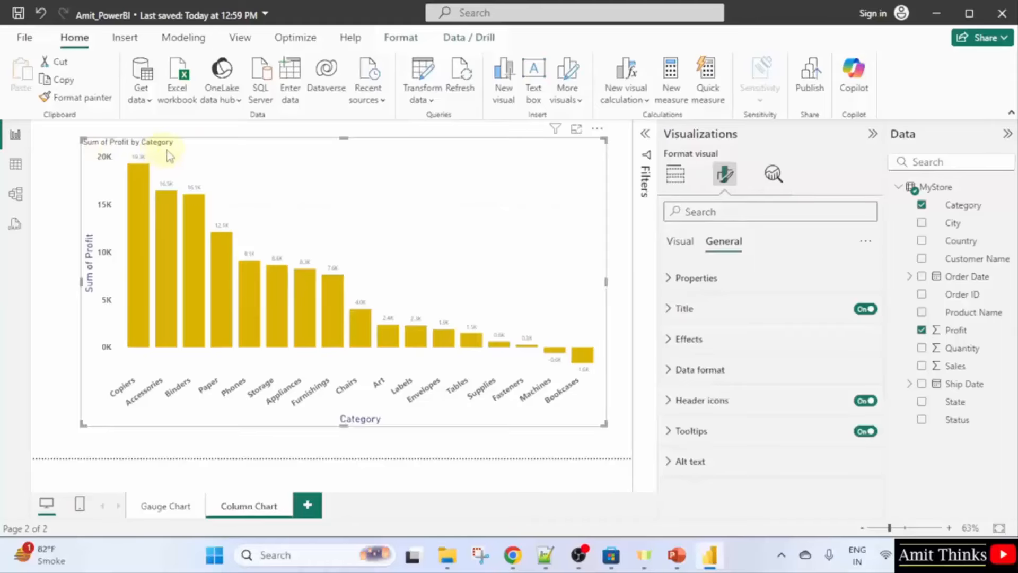
left_click(732, 310)
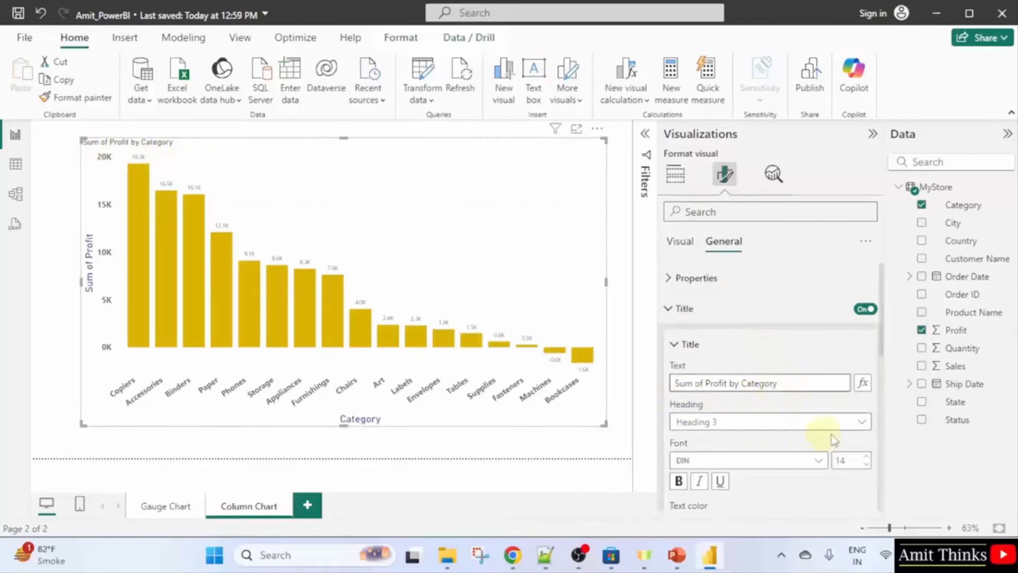
left_click(851, 422)
left_click(722, 334)
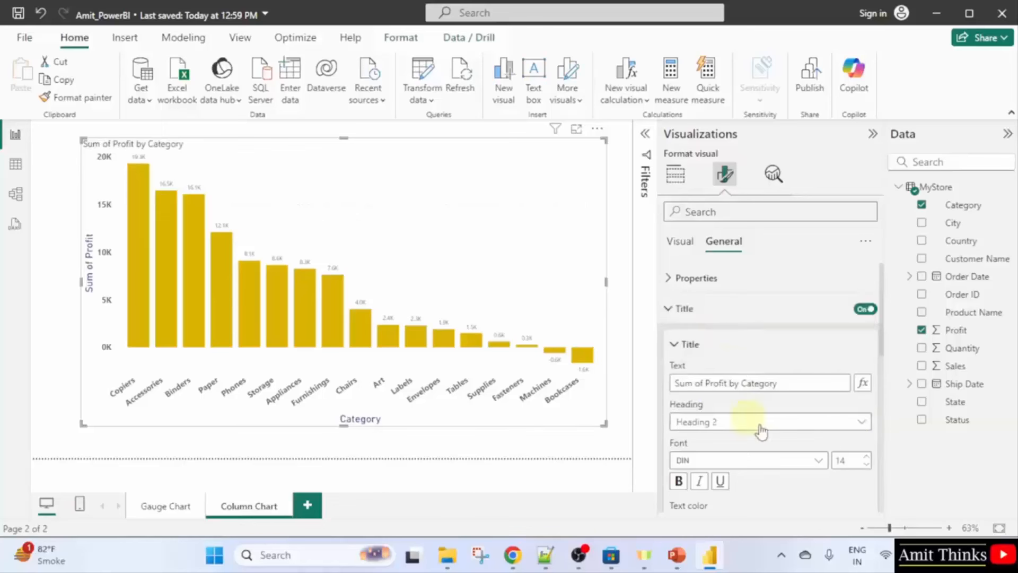
left_click(679, 481)
left_click(849, 462)
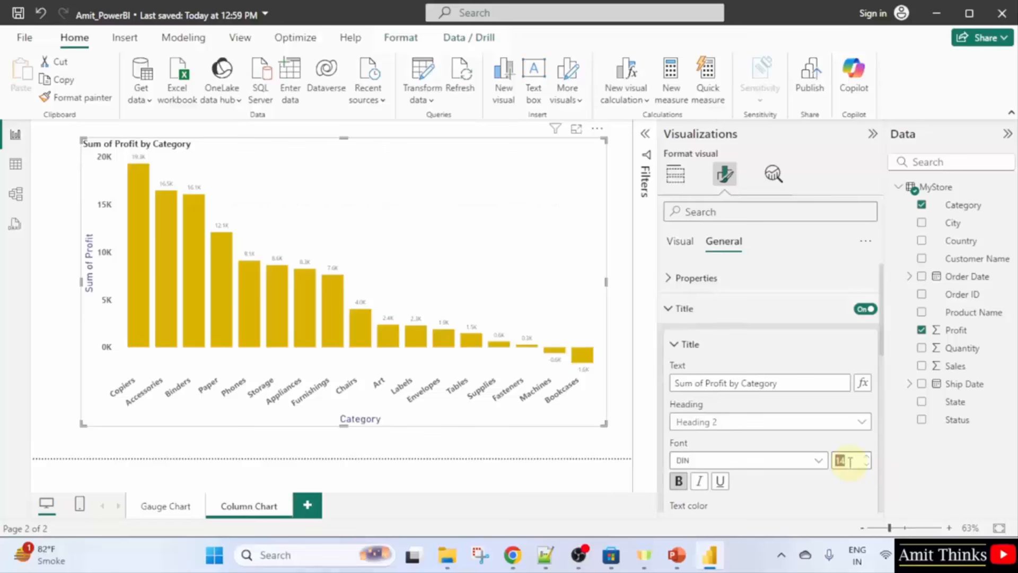
key("Return")
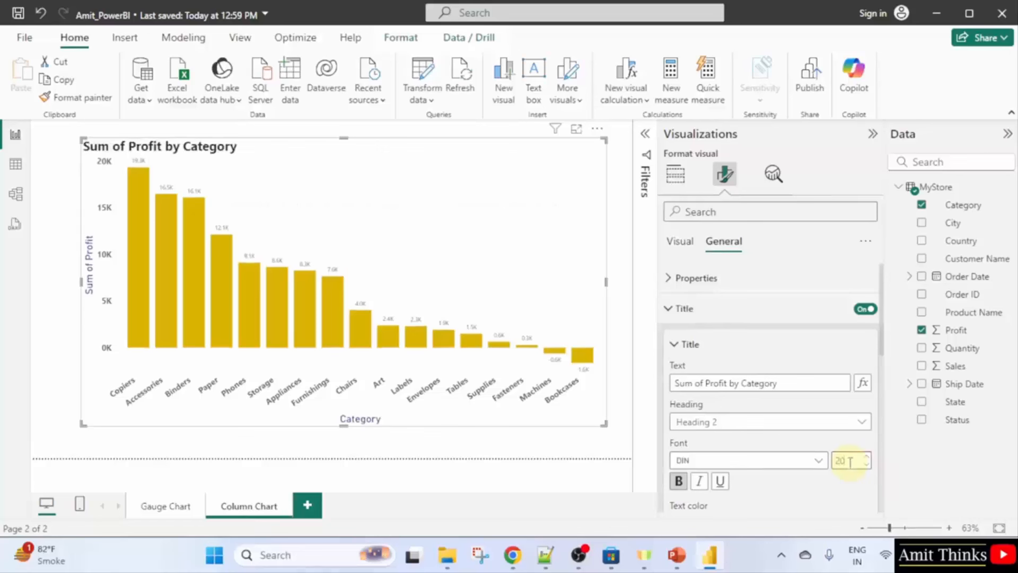
scroll(775, 470, "down", 3)
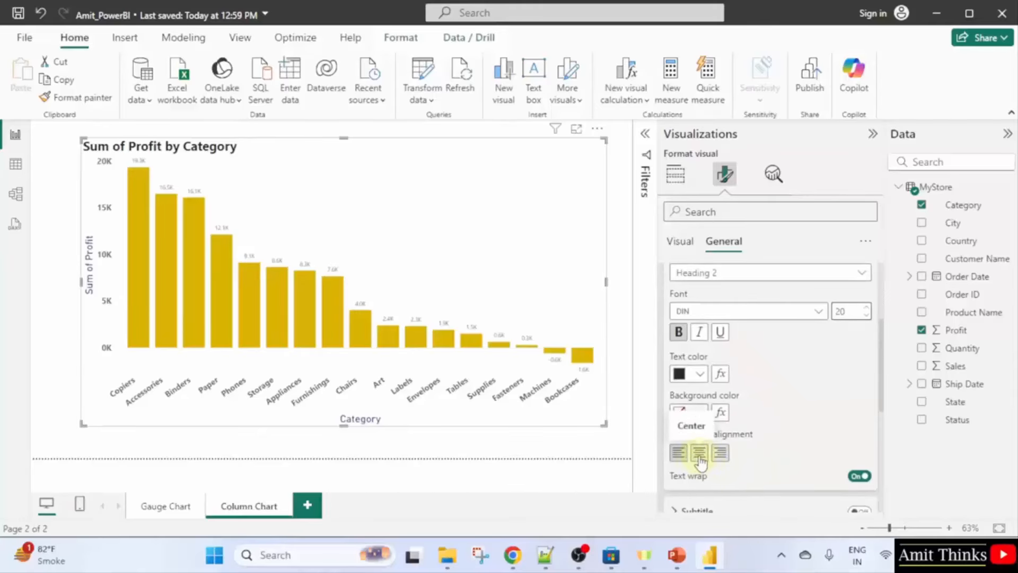
left_click(699, 454)
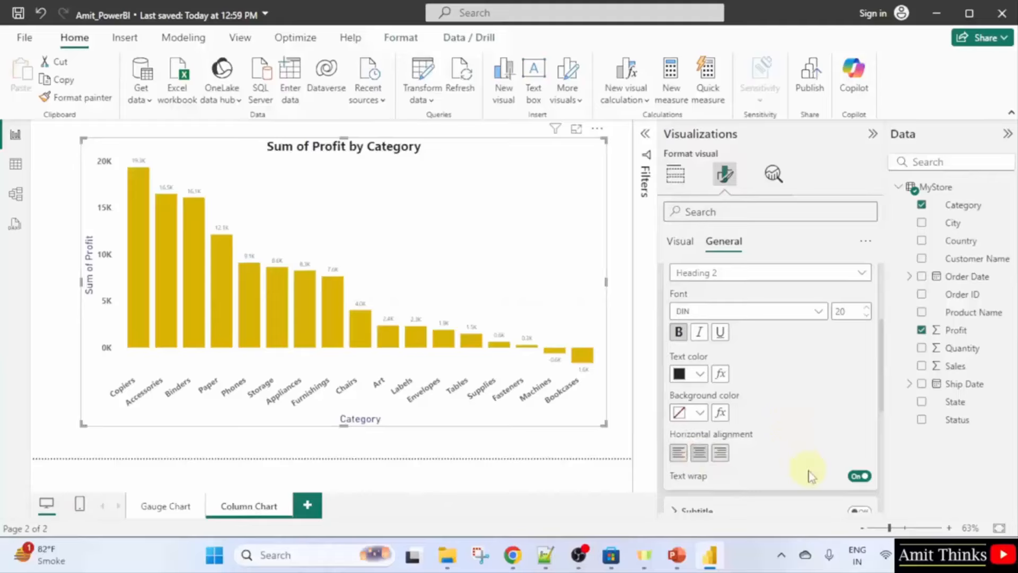
scroll(810, 474, "down", 3)
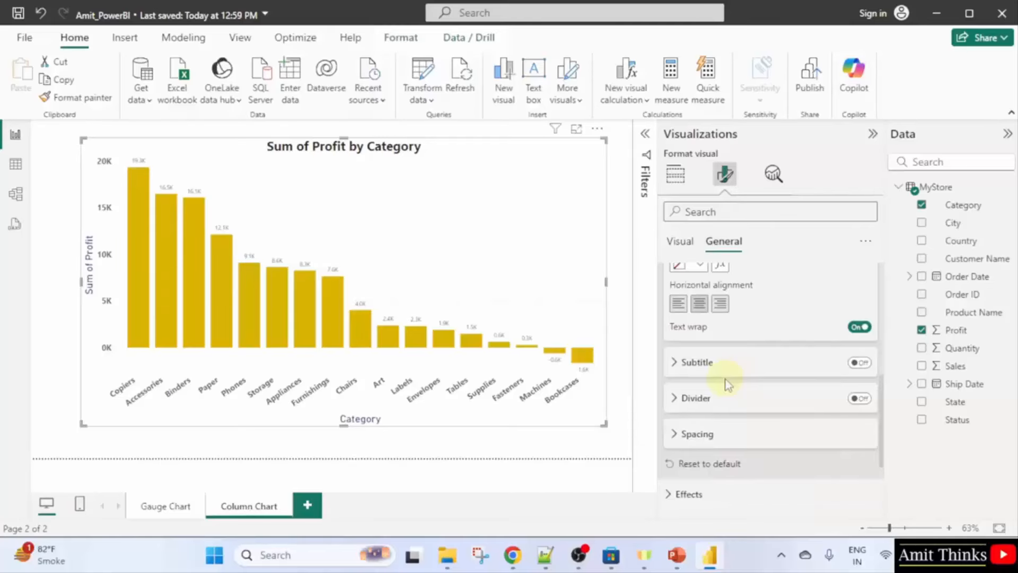
scroll(726, 384, "down", 3)
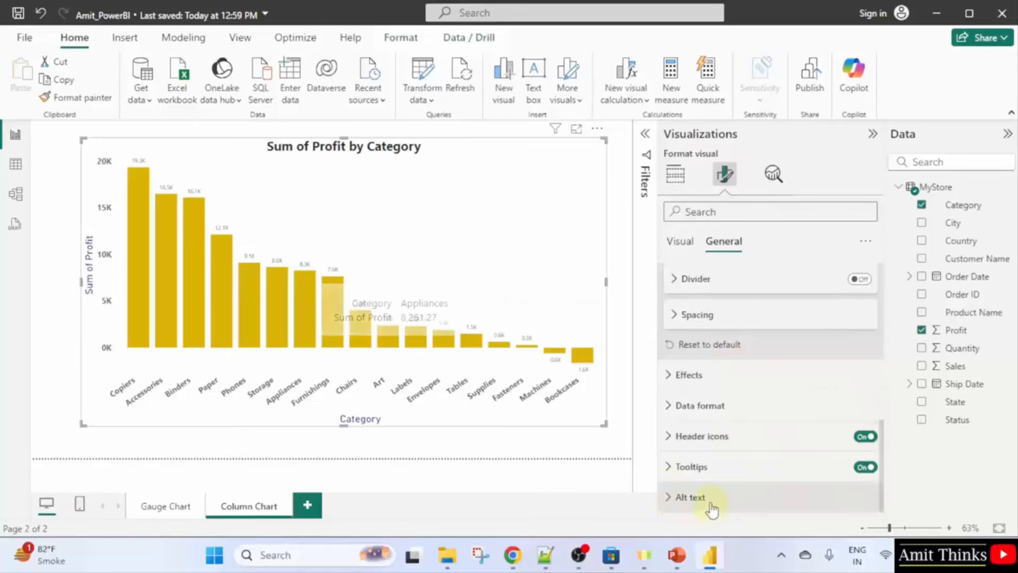
Enter the chart's alt text 'We are creating a column chart to display Sum of Profit by Category'.
left_click(711, 498)
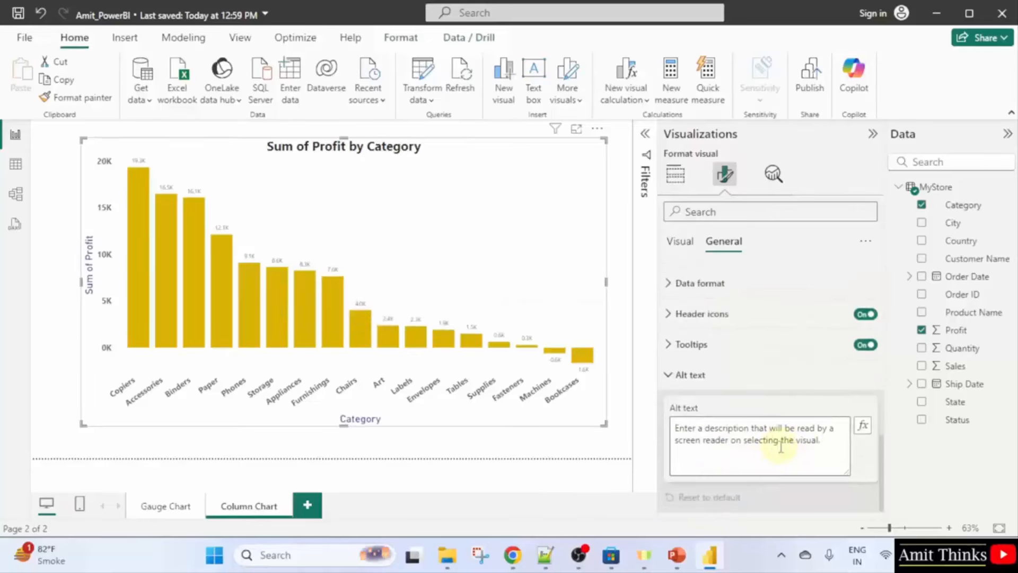
left_click(779, 447)
type("We are creta")
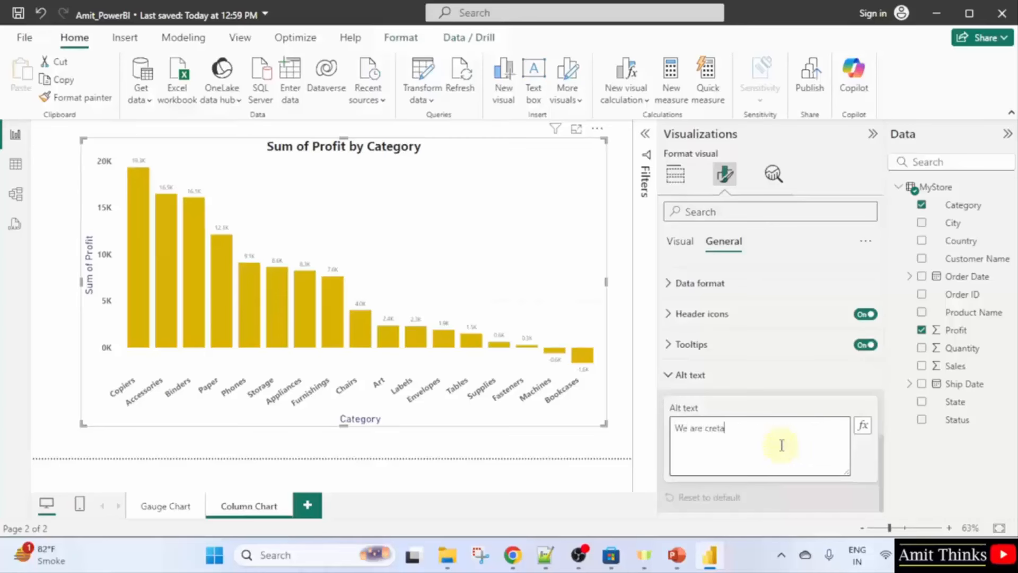
key("BackSpace")
key("BackSpace")
type("col")
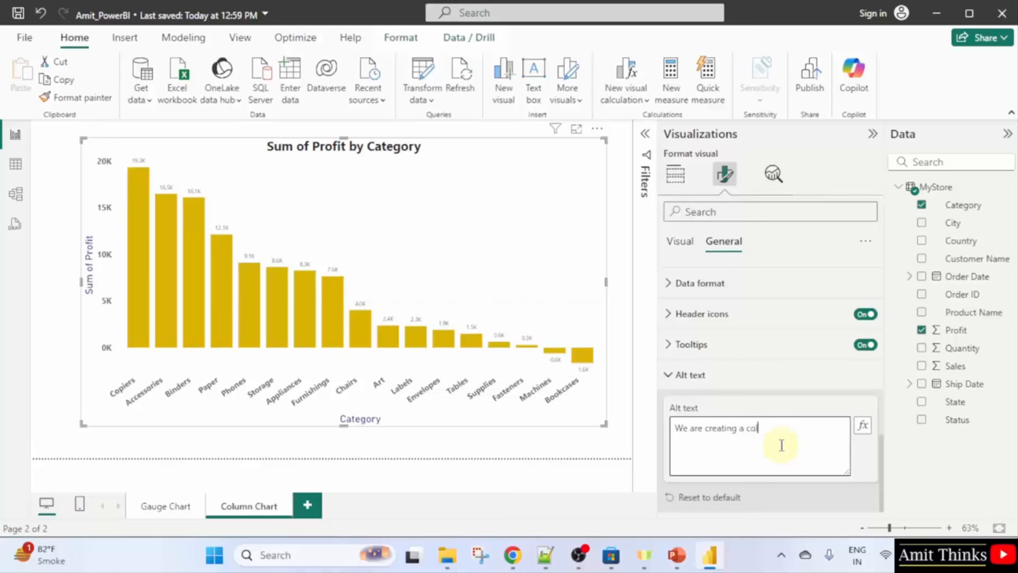
type("umn chart to display Sum of")
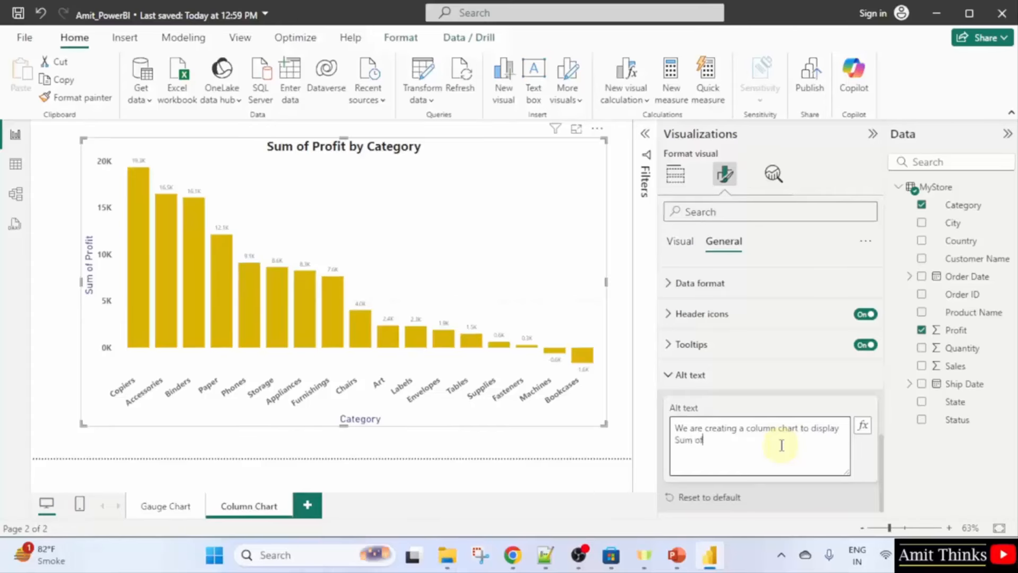
type(" Profit by Category")
left_click(871, 394)
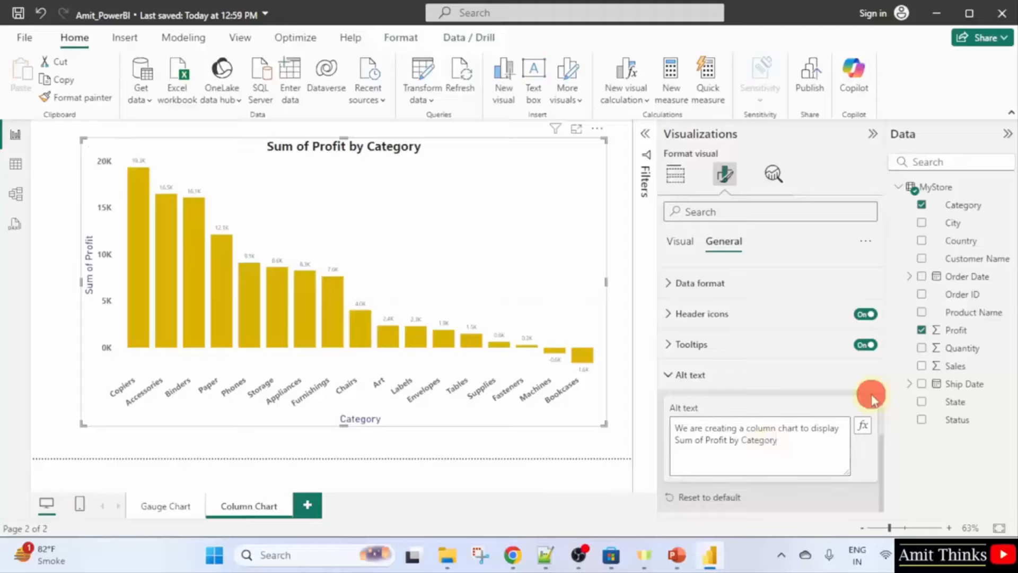
scroll(777, 370, "up", 10)
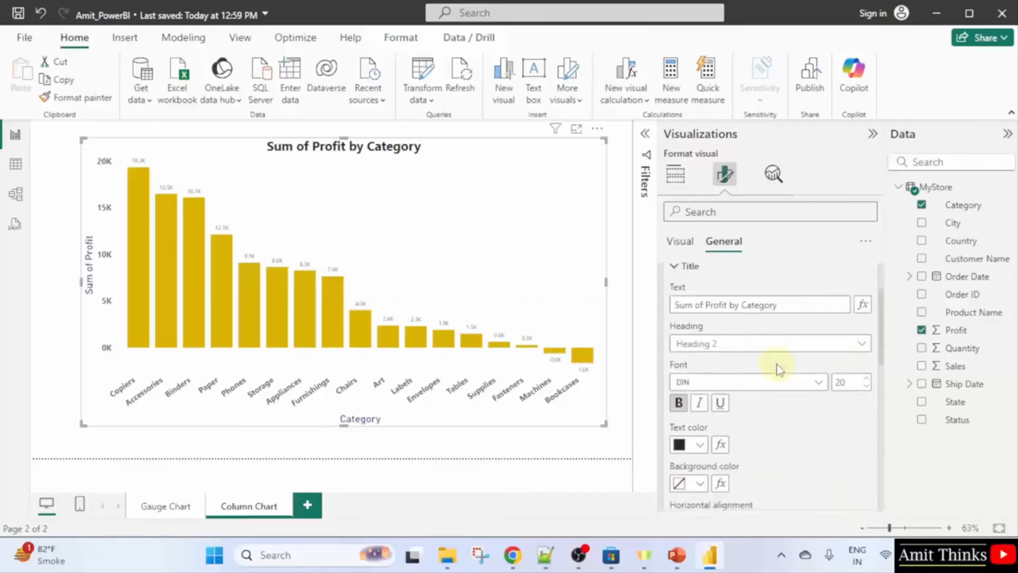
Save the report, view the Gauge Chart page, then return to reselect the column chart.
left_click(25, 38)
left_click(77, 149)
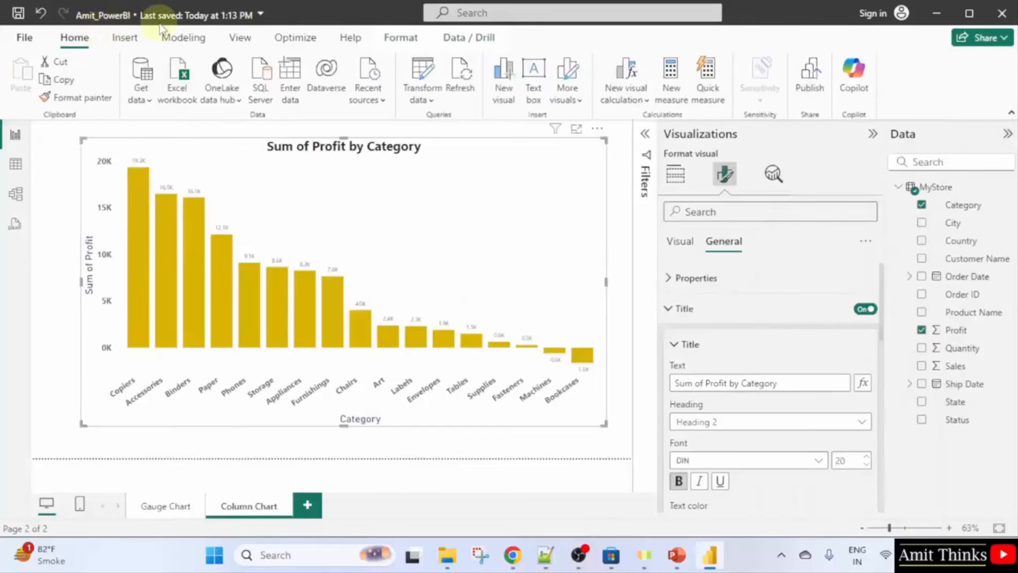
left_click(159, 507)
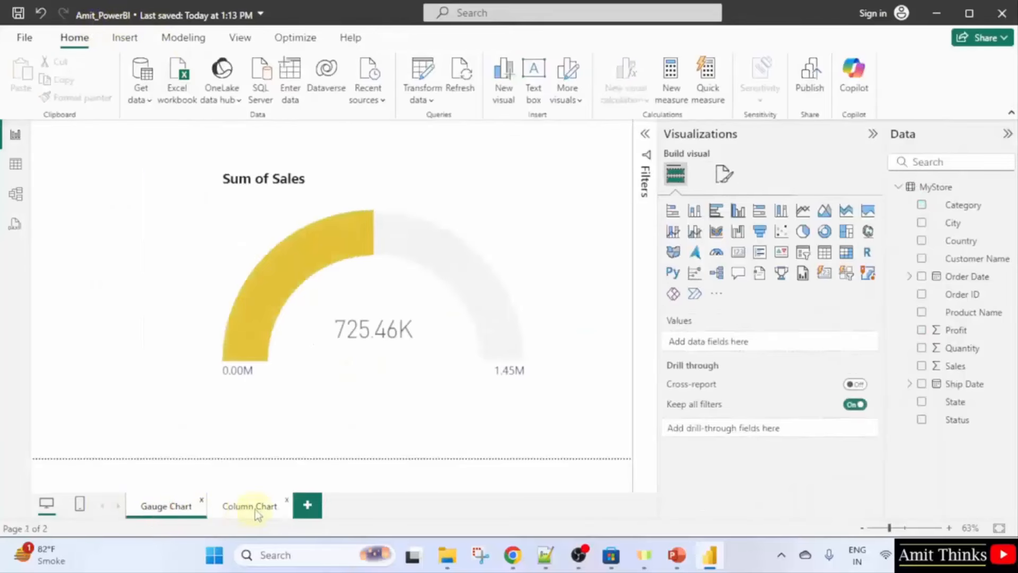
left_click(255, 509)
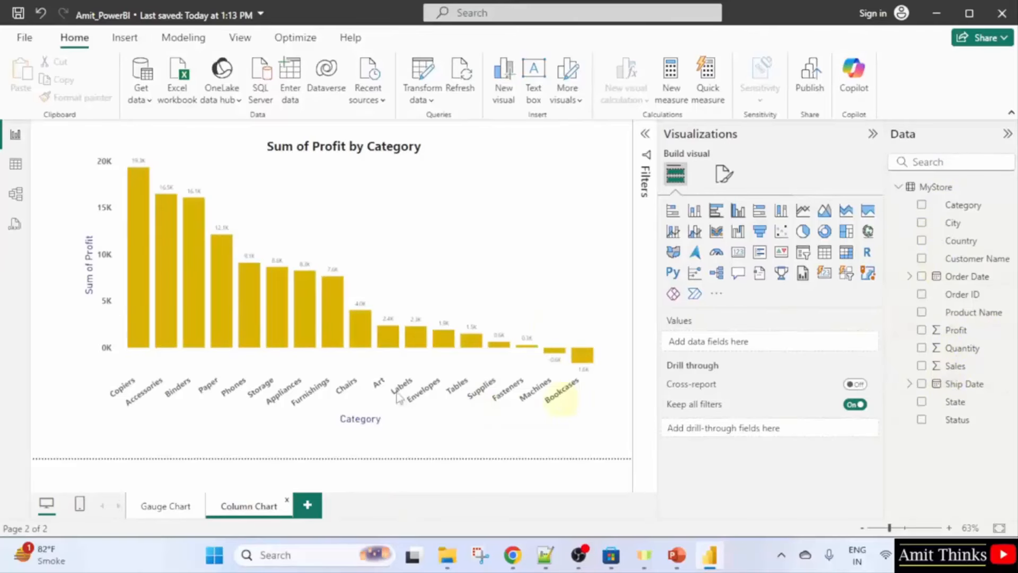
left_click(291, 232)
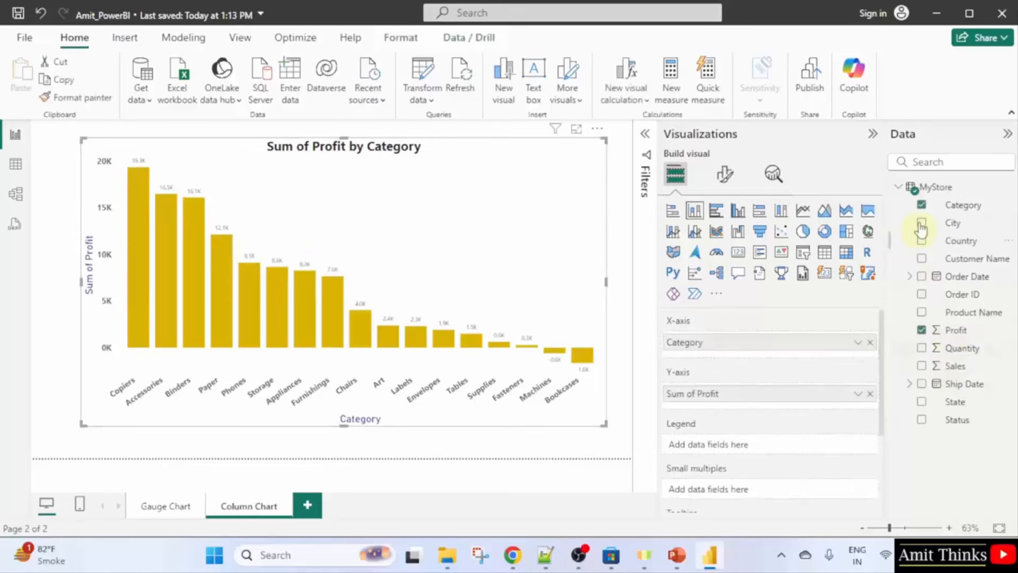
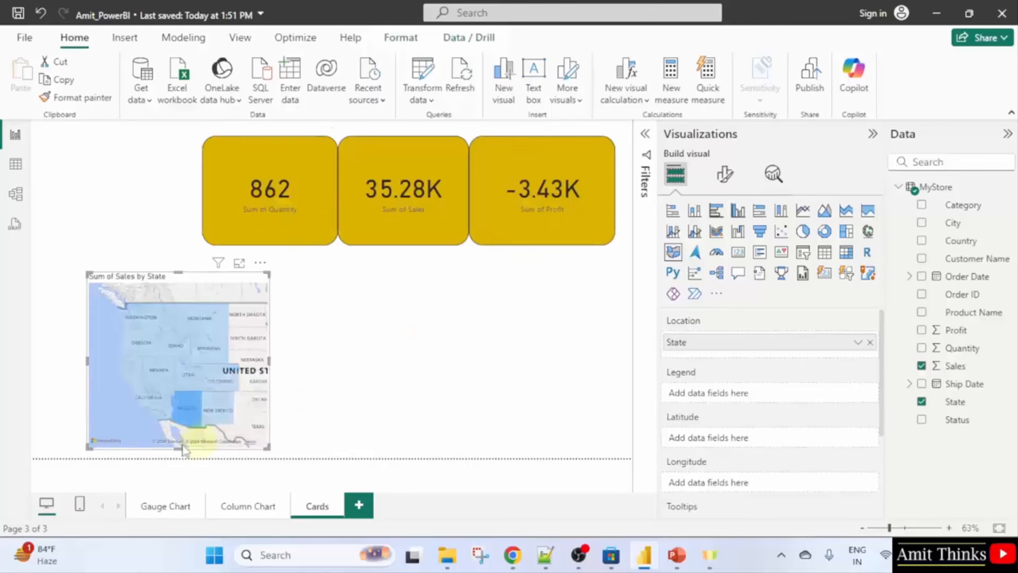
Select Arizona on the filled map so the cards show 862, 35.28K sales and -3.43K profit.
left_click(195, 407)
mouse_move(189, 407)
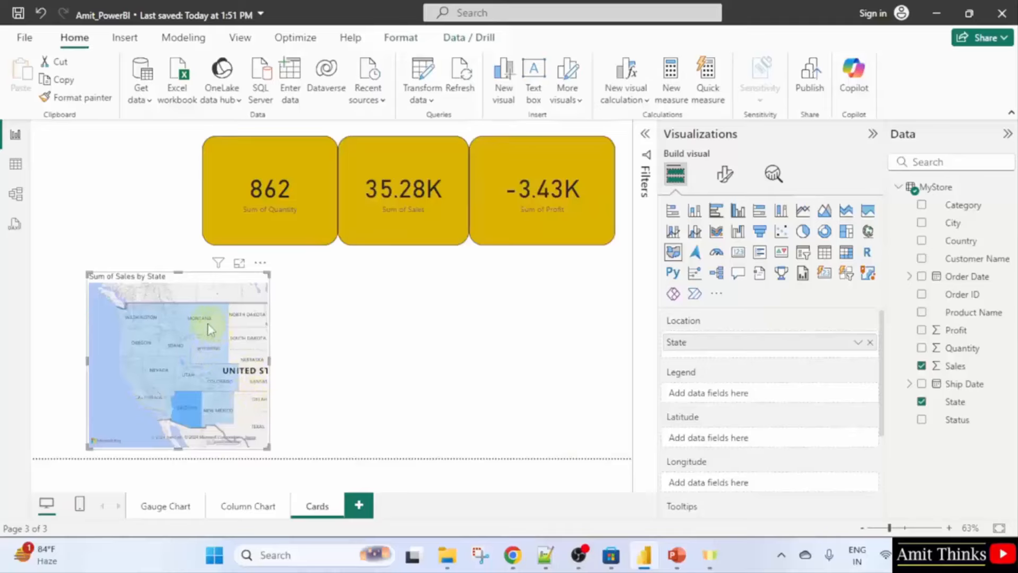
Cross-filter the cards to Washington on the map, then to Nevada.
left_click(146, 318)
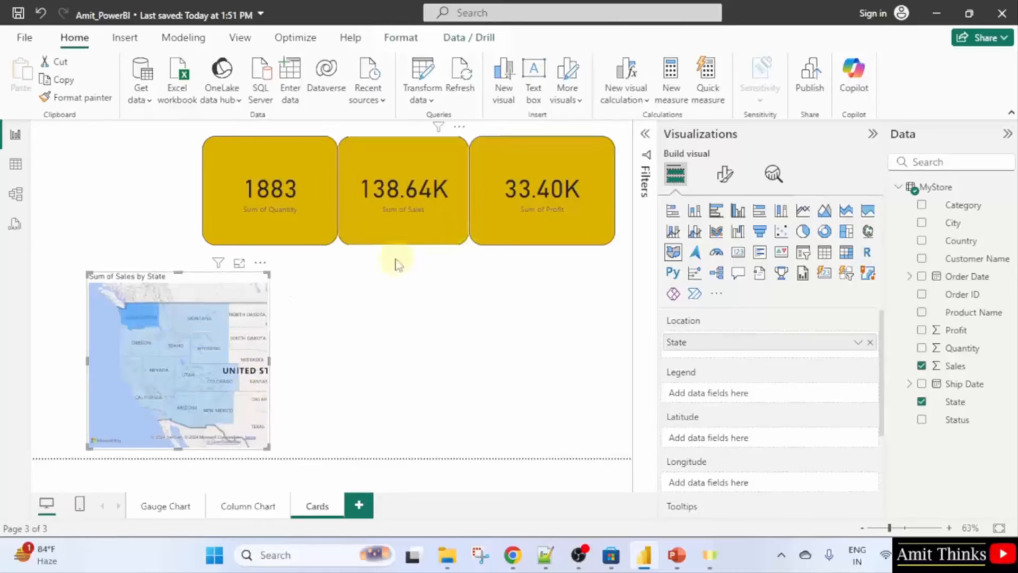
mouse_move(142, 326)
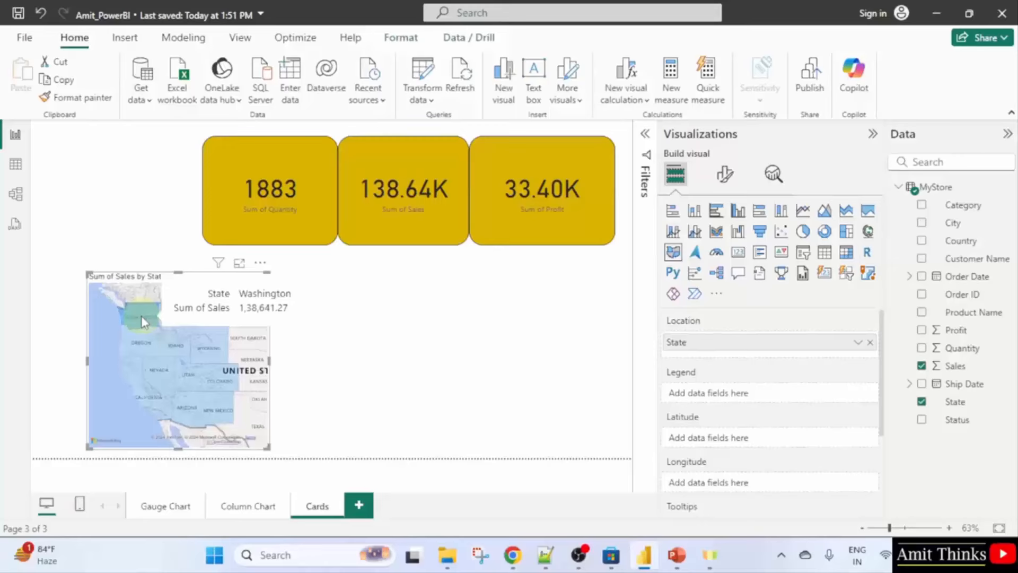
left_click(159, 377)
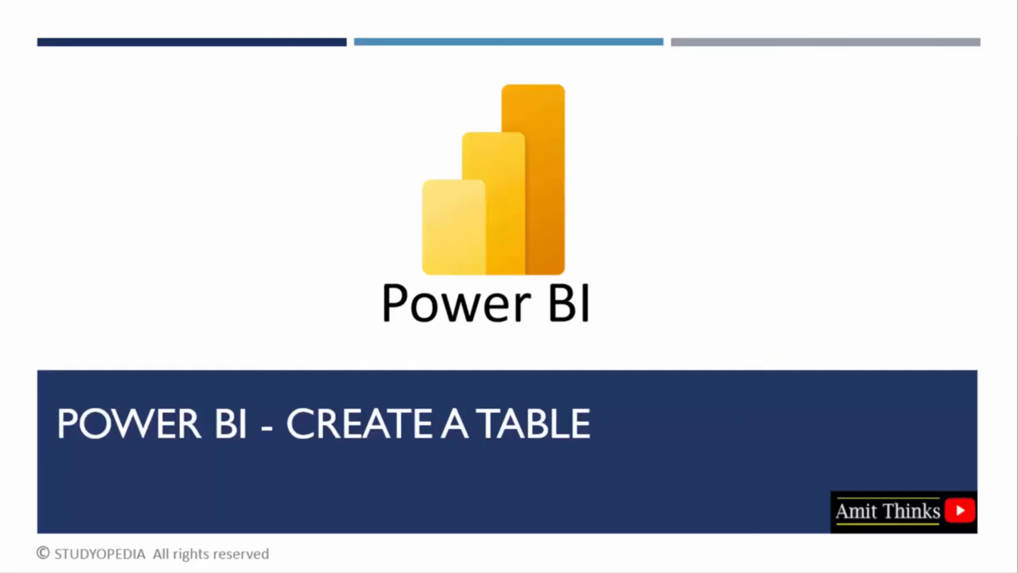
Advance the presentation to the next slide.
left_click(1016, 260)
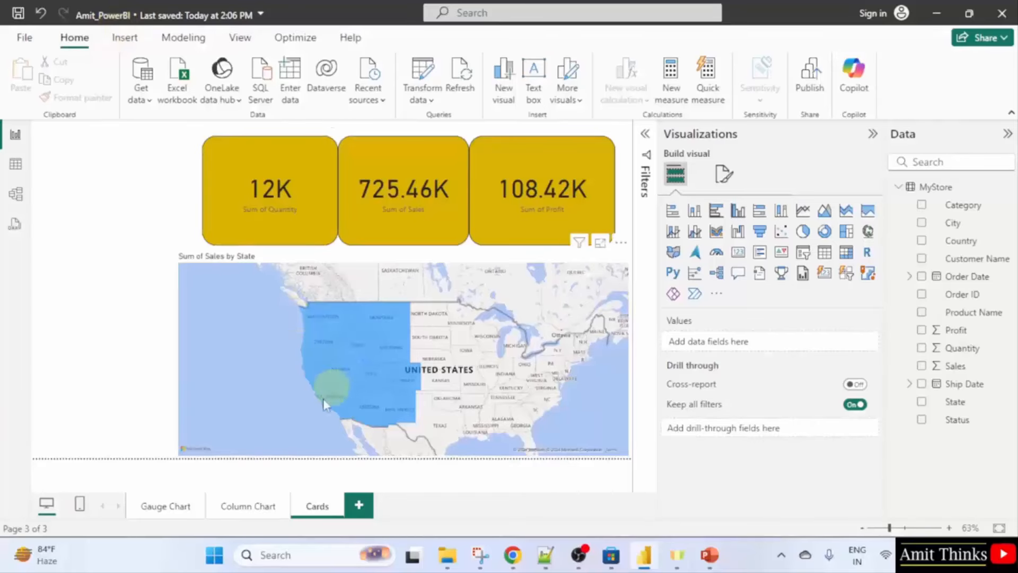
Add a new report page named Tables and widen the Data pane.
left_click(360, 506)
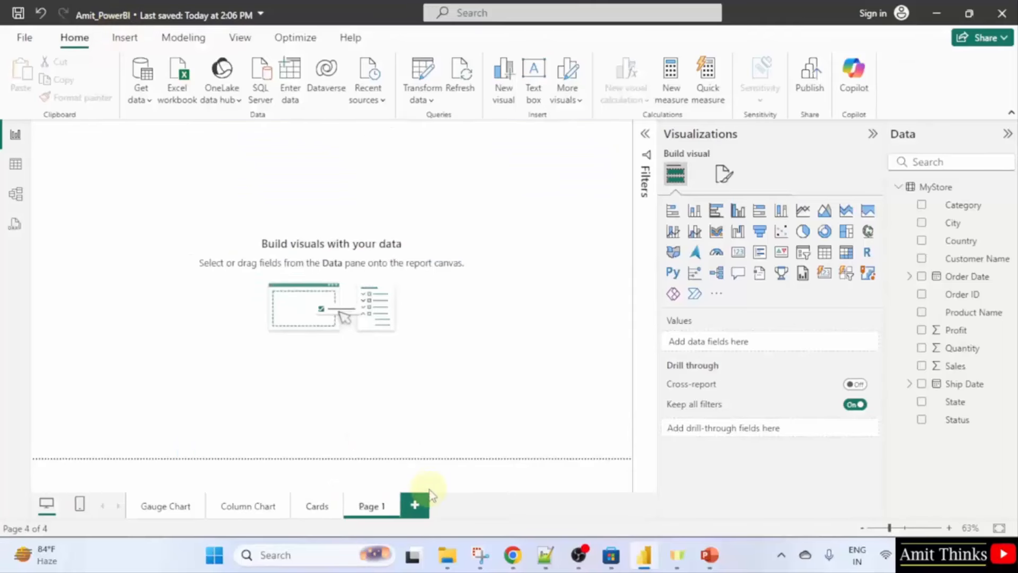
double_click(379, 504)
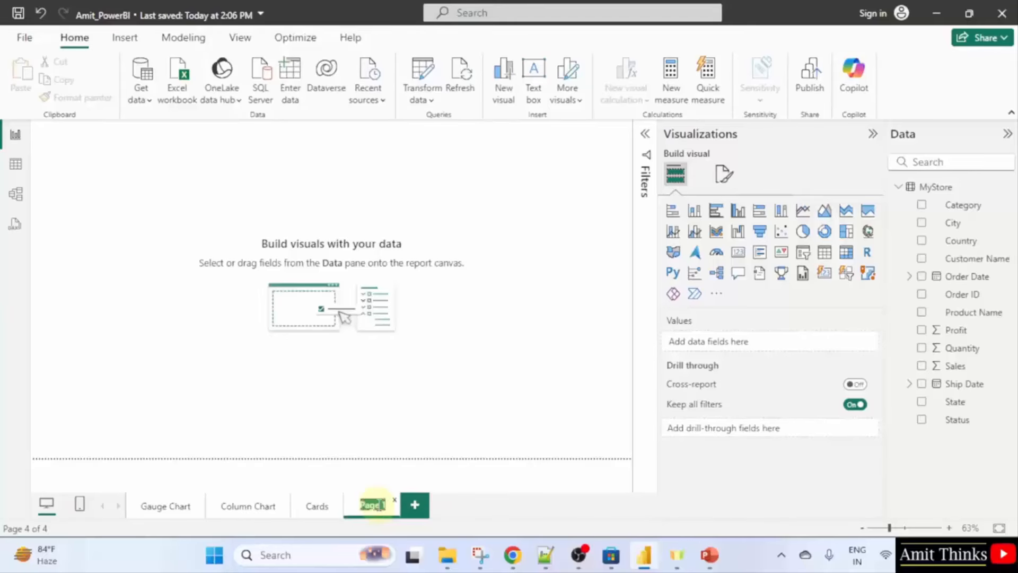
type("KPI")
key("BackSpace")
key("BackSpace")
key("BackSpace")
type("Tables")
key("Return")
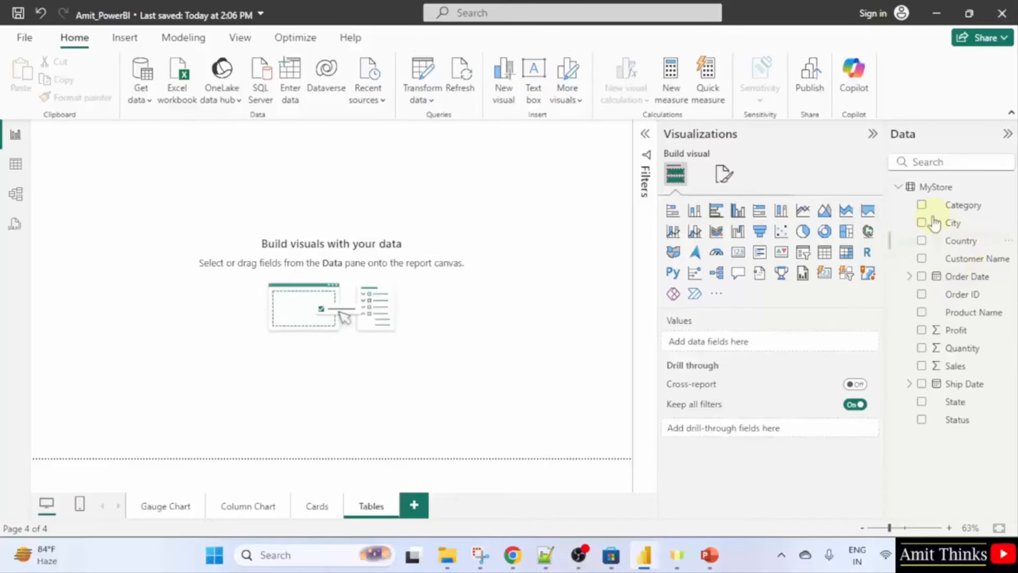
left_click_drag(886, 231, 828, 240)
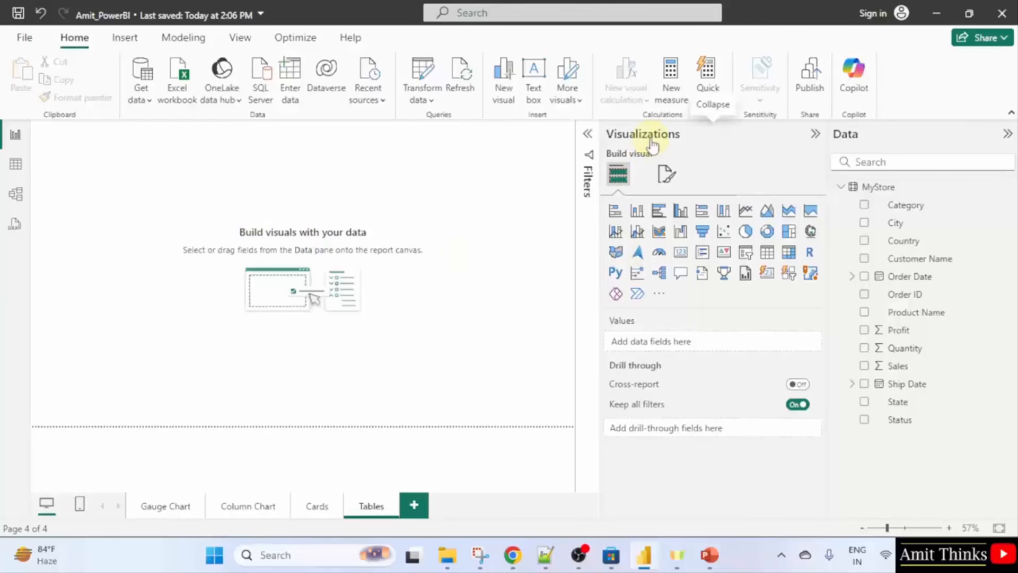
Insert a table visual, move and enlarge it across the canvas, and widen the panes.
left_click(771, 258)
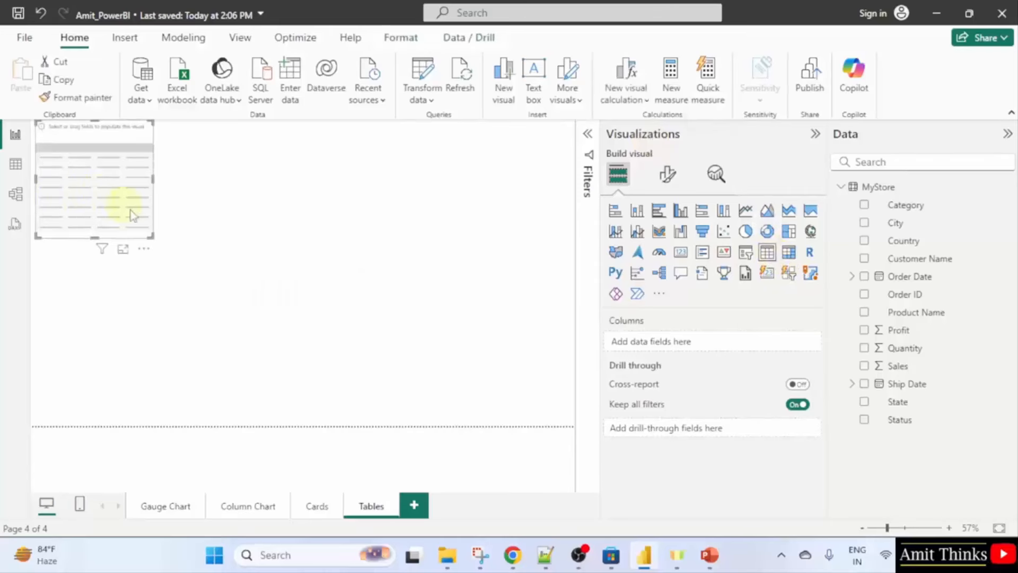
left_click_drag(131, 215, 212, 239)
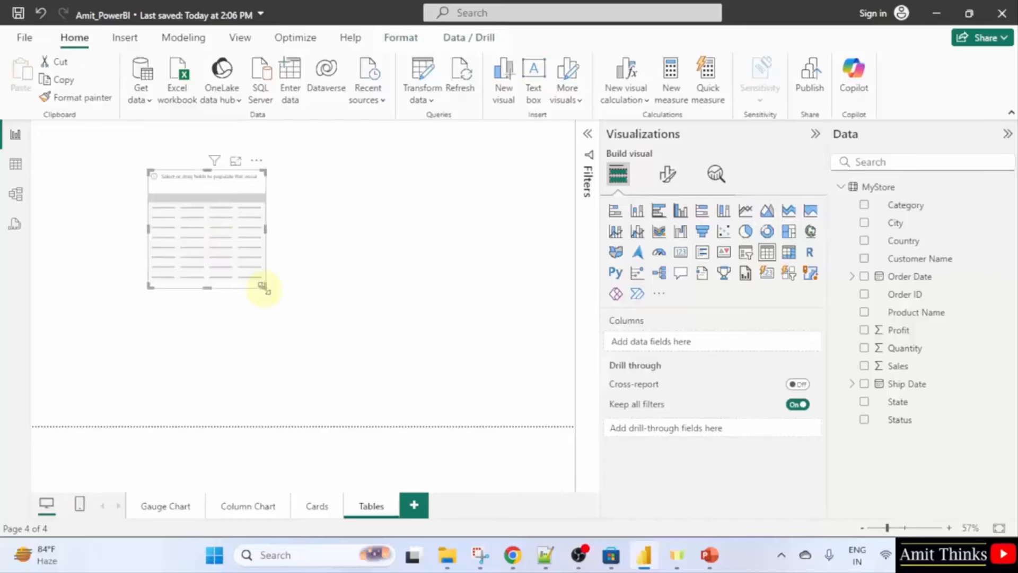
left_click_drag(262, 286, 497, 404)
left_click_drag(431, 336, 452, 329)
left_click_drag(604, 269, 661, 267)
left_click_drag(828, 254, 874, 246)
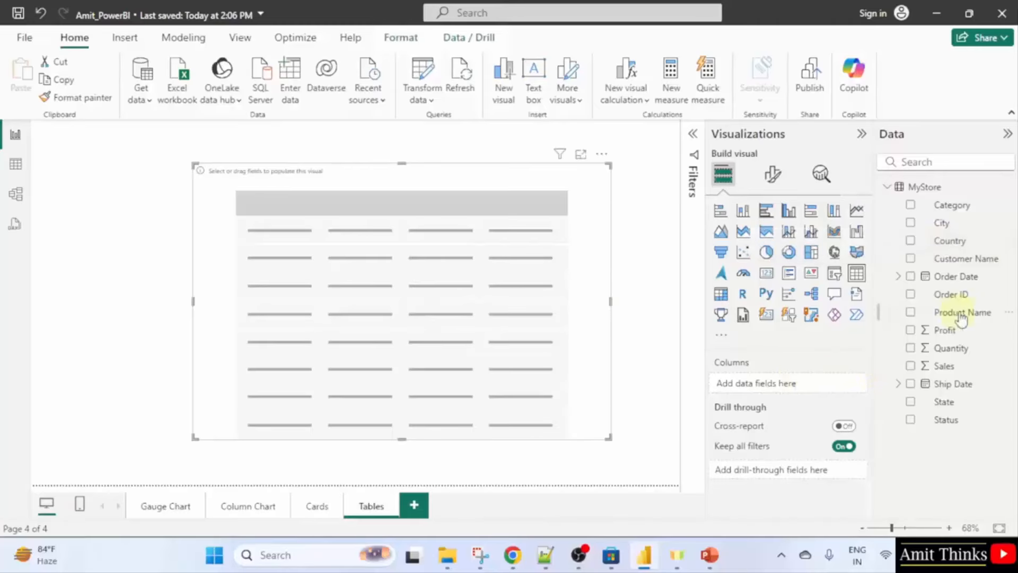
Add Category, Sales, Quantity and Profit columns in that order, then shrink the table visual.
left_click_drag(949, 207, 800, 390)
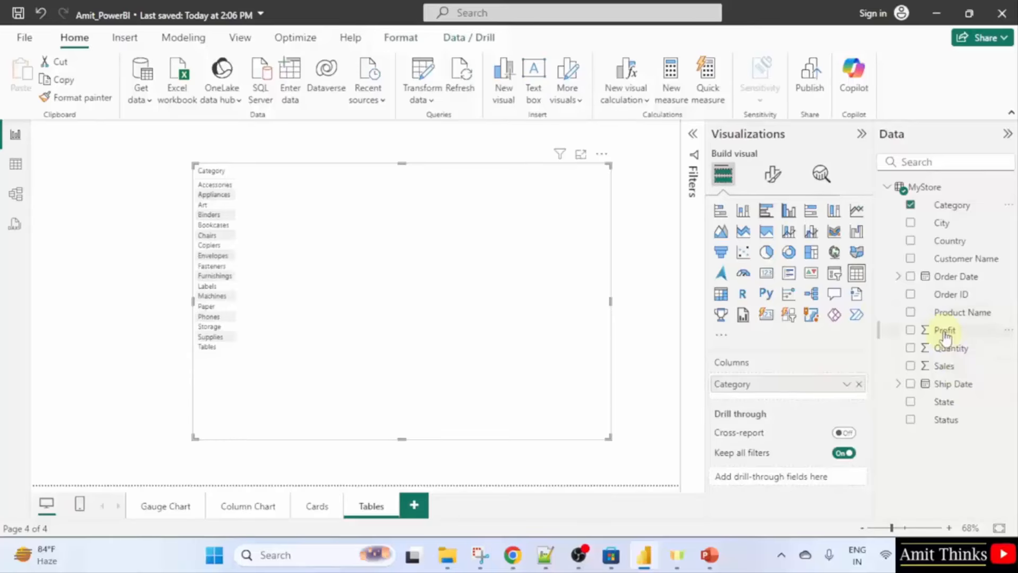
left_click_drag(944, 336, 775, 402)
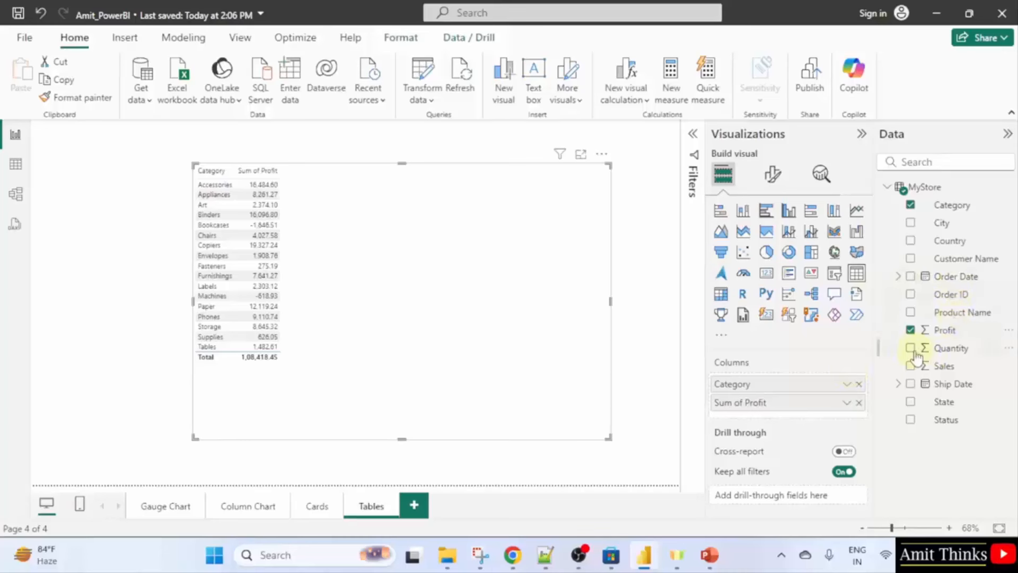
left_click_drag(948, 349, 809, 412)
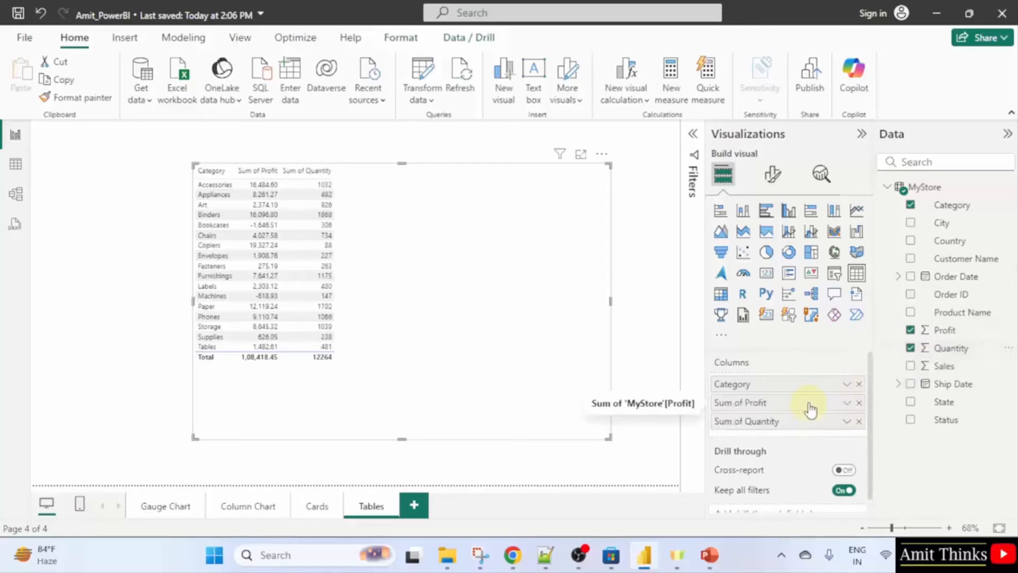
left_click_drag(929, 365, 804, 433)
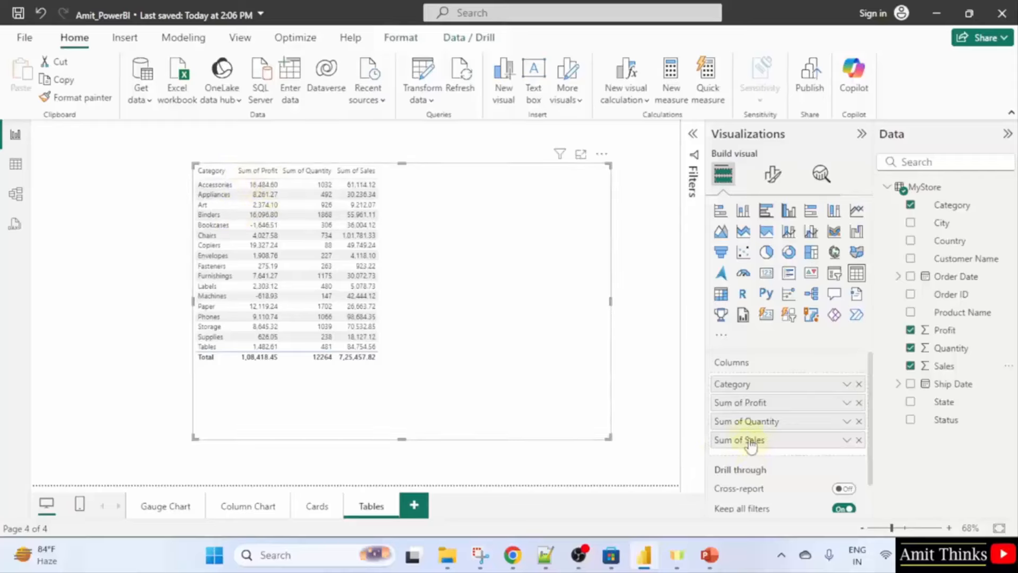
left_click_drag(741, 445, 740, 402)
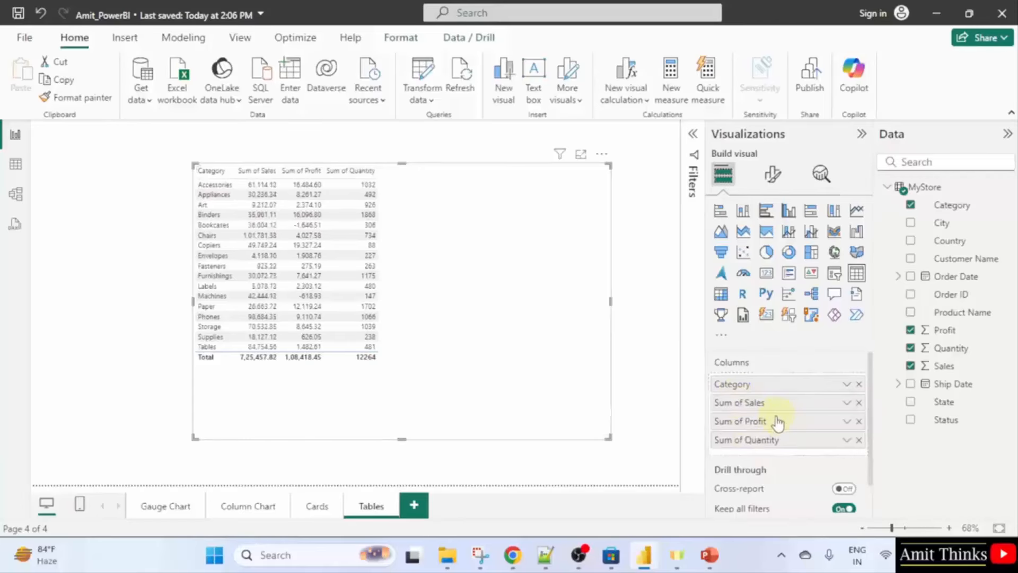
left_click_drag(747, 443, 739, 421)
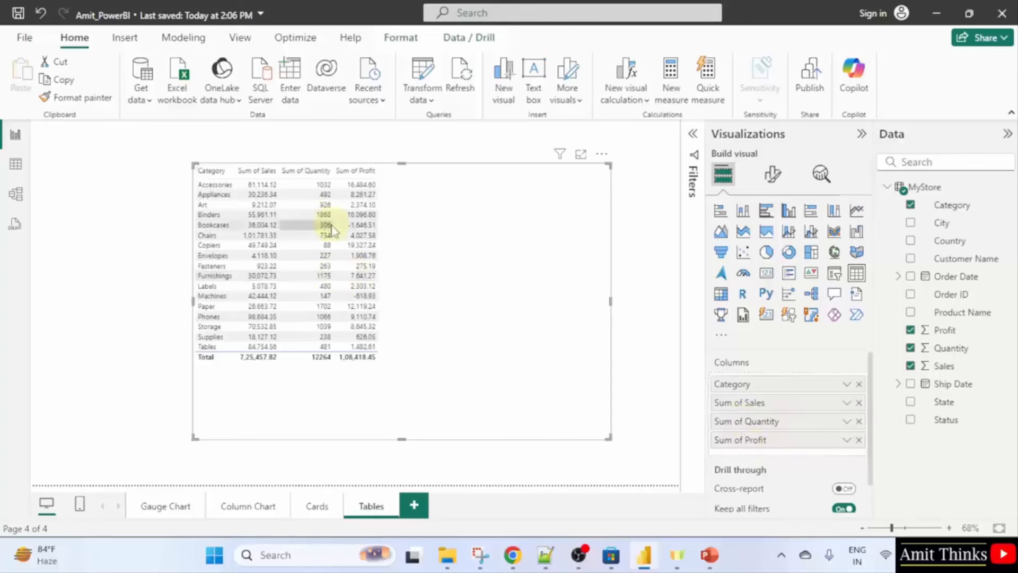
left_click_drag(608, 438, 493, 421)
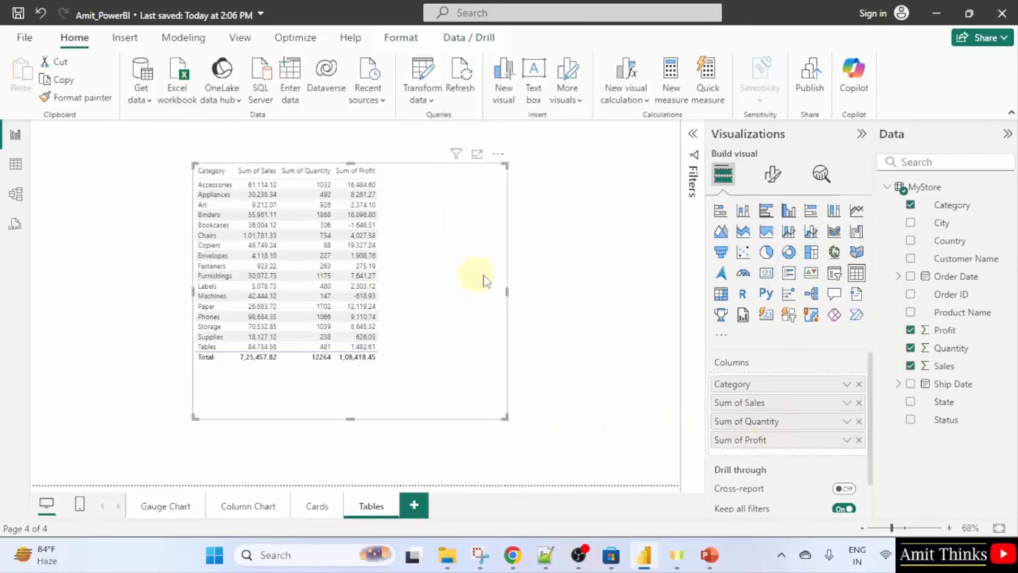
Enlarge and shift the table right, then sort ascending by Sum of Quantity, Copiers first.
left_click_drag(455, 276, 571, 272)
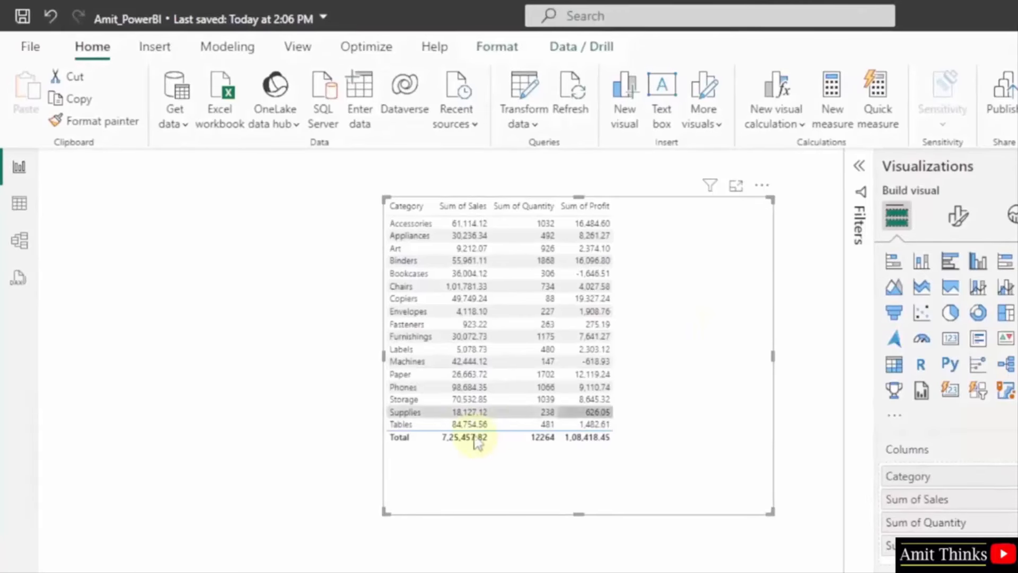
left_click(546, 208)
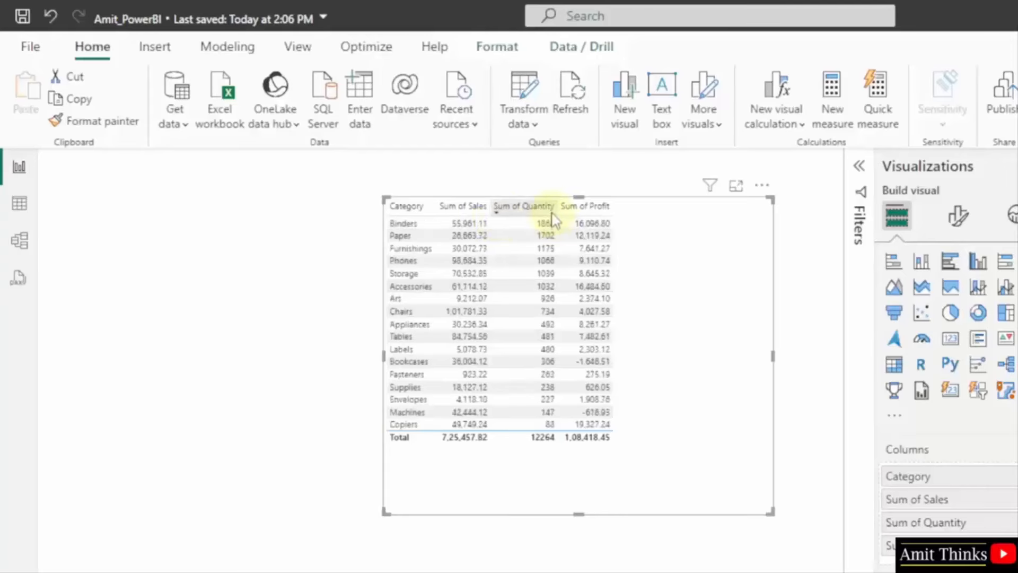
left_click(521, 210)
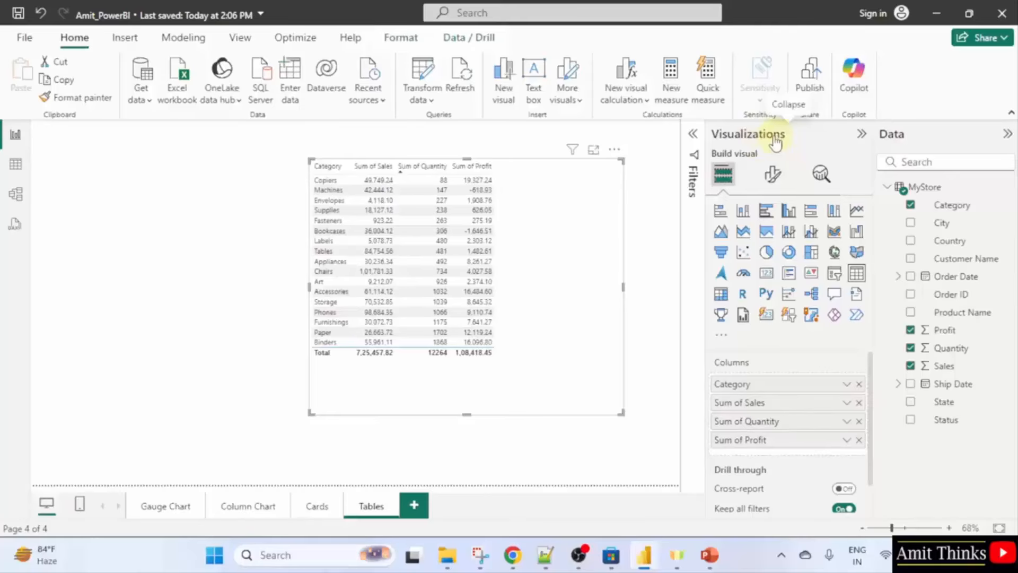
Set the table values' font size to 14 and enlarge the visual so every category shows.
left_click(778, 179)
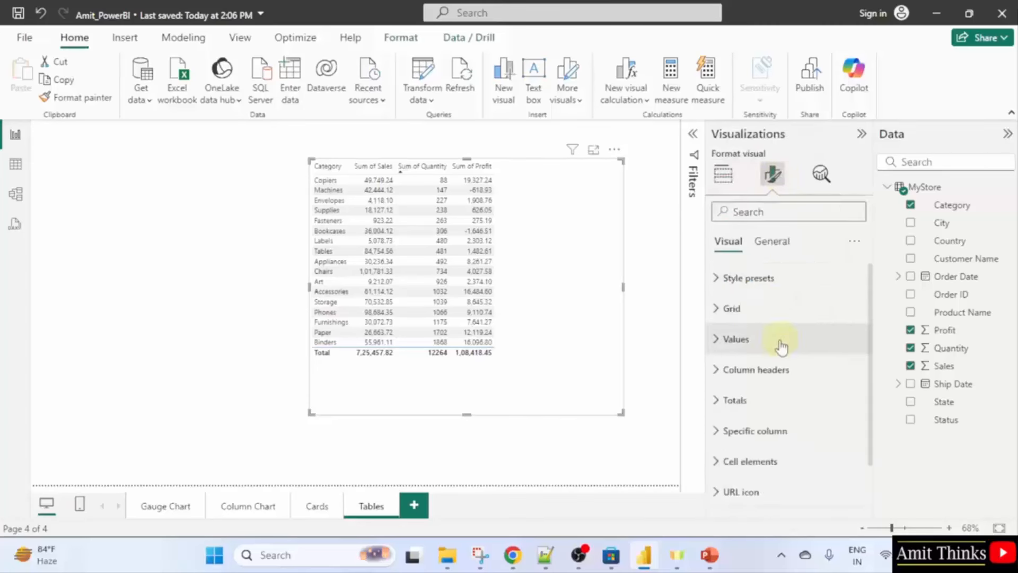
left_click(781, 344)
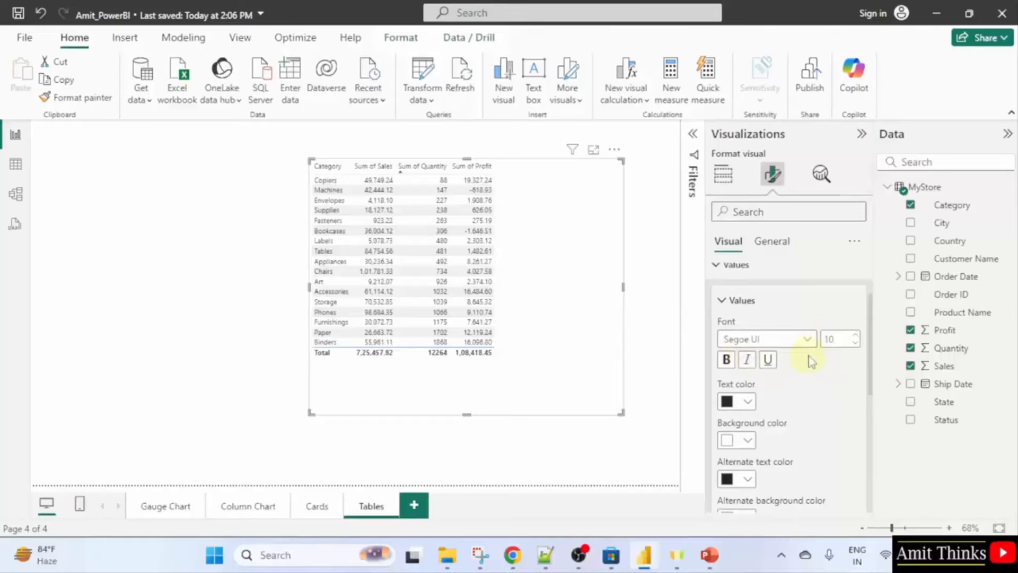
double_click(838, 339)
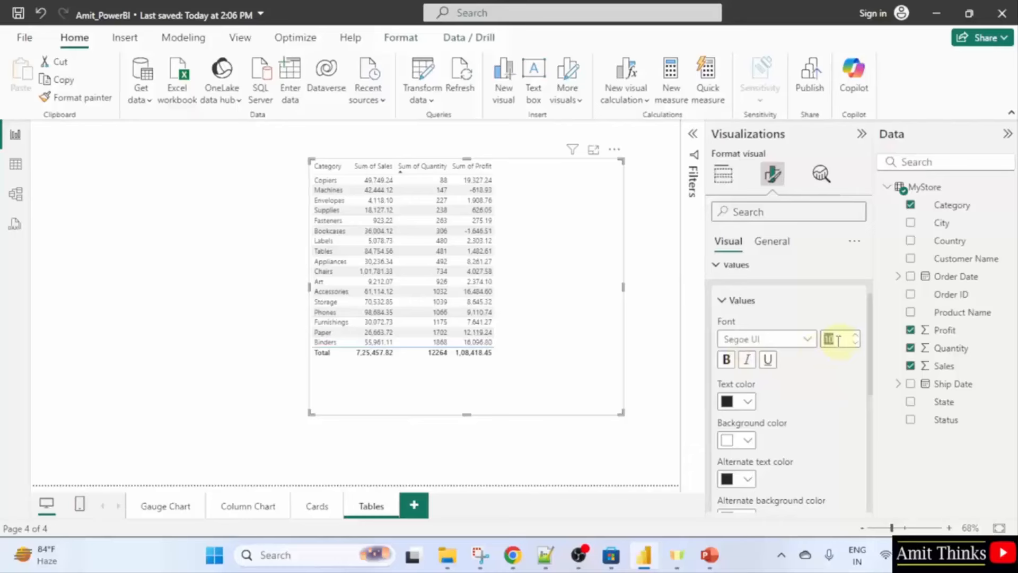
type("14")
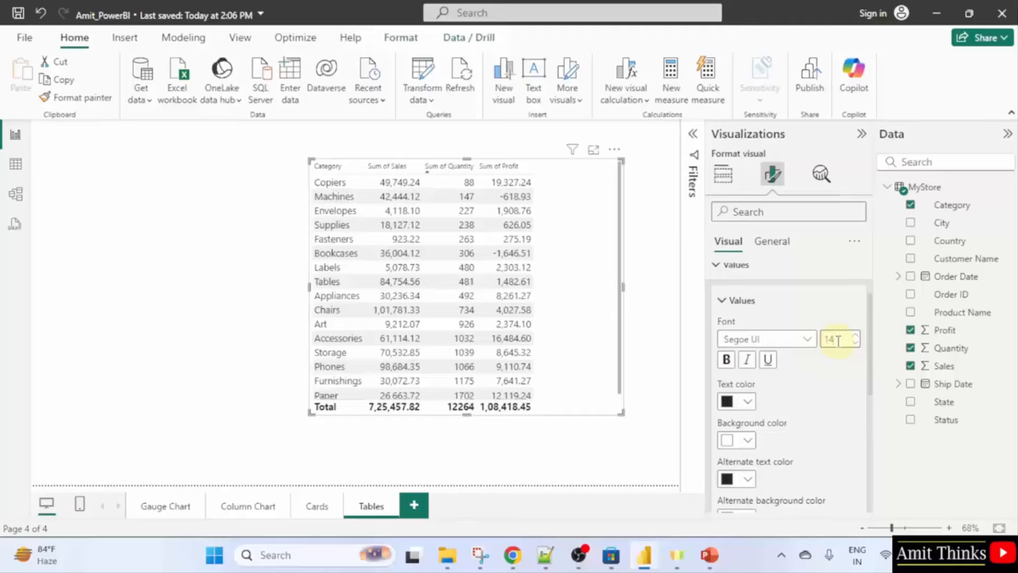
left_click_drag(622, 412, 656, 462)
left_click_drag(627, 381, 614, 372)
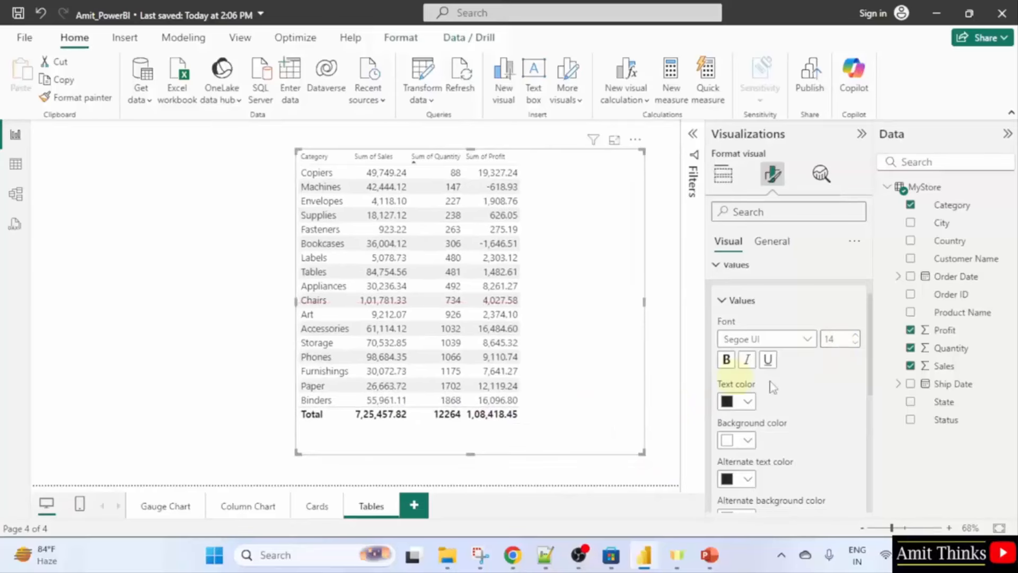
Make the values' text dark blue and the alternating row background orange.
scroll(804, 389, "down", 2)
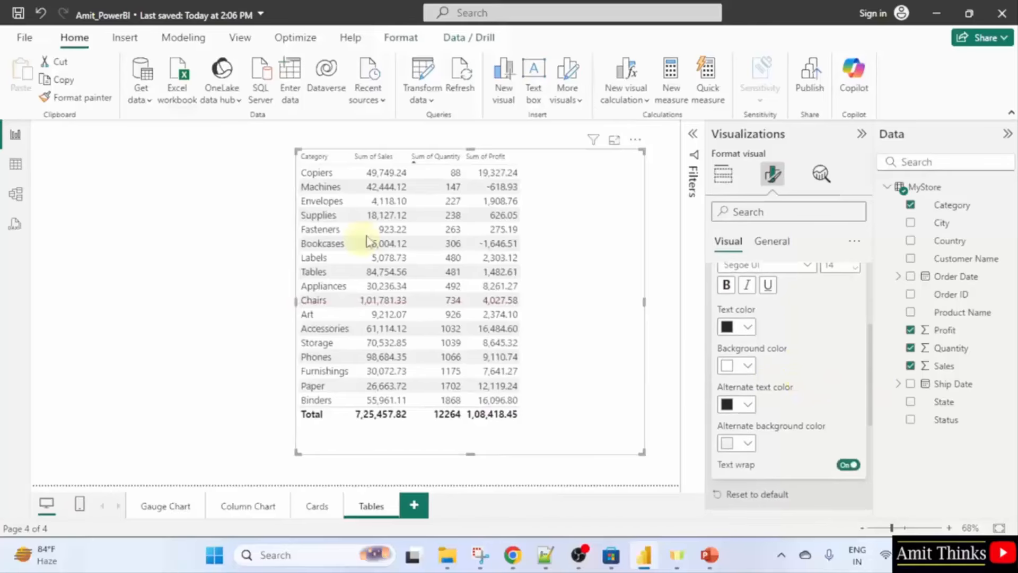
left_click(748, 327)
left_click(807, 101)
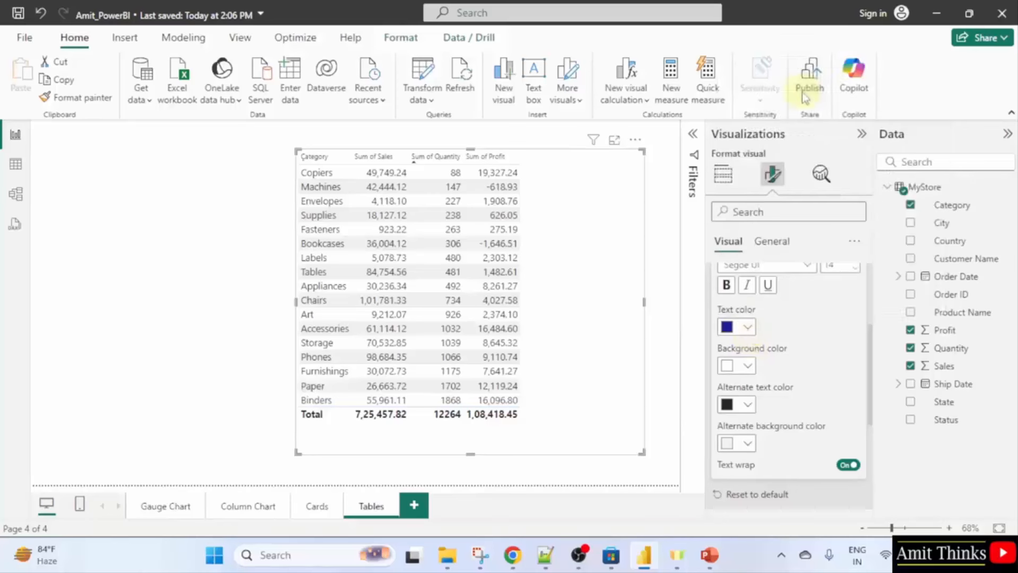
left_click(748, 366)
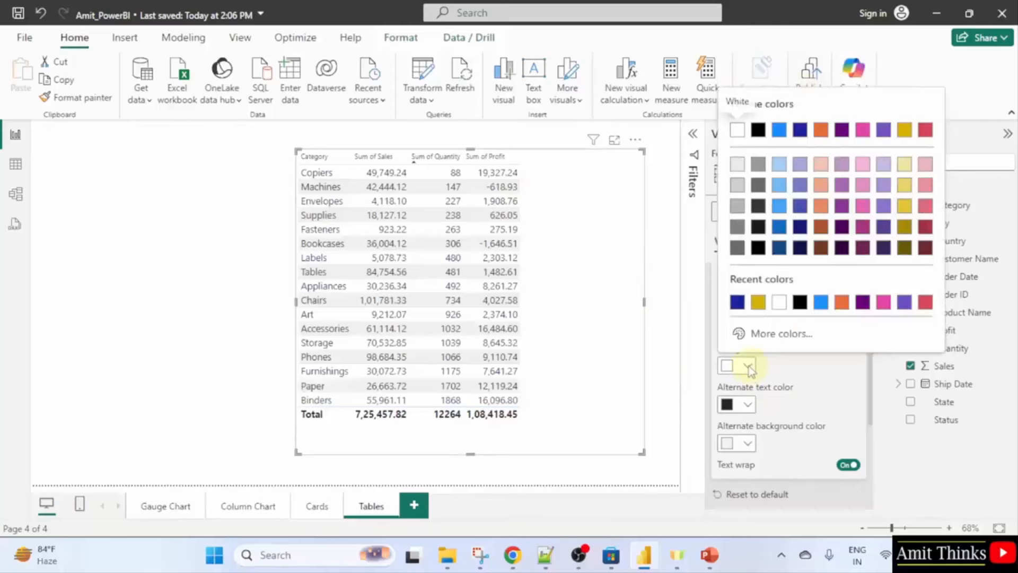
left_click(821, 130)
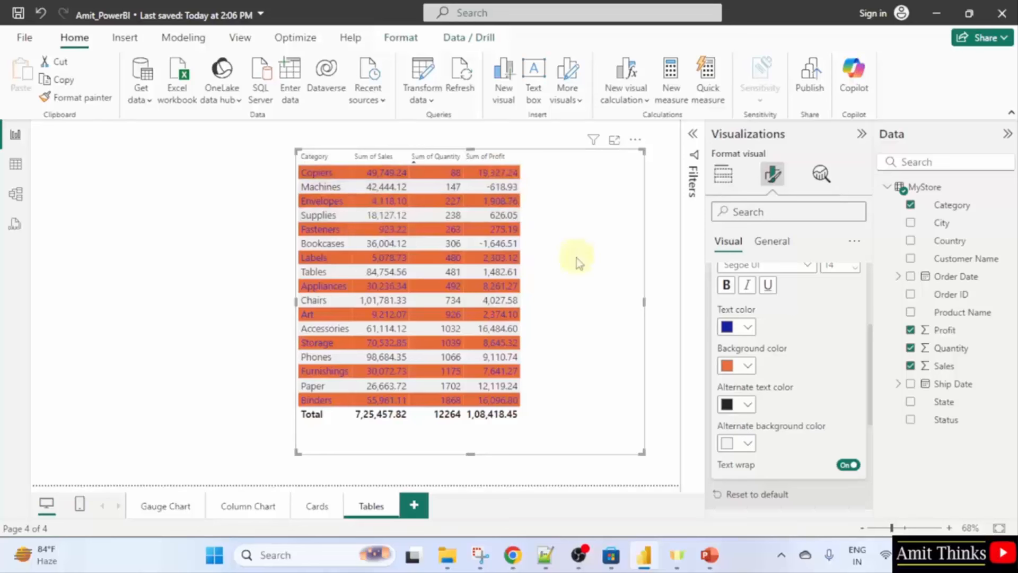
left_click(660, 269)
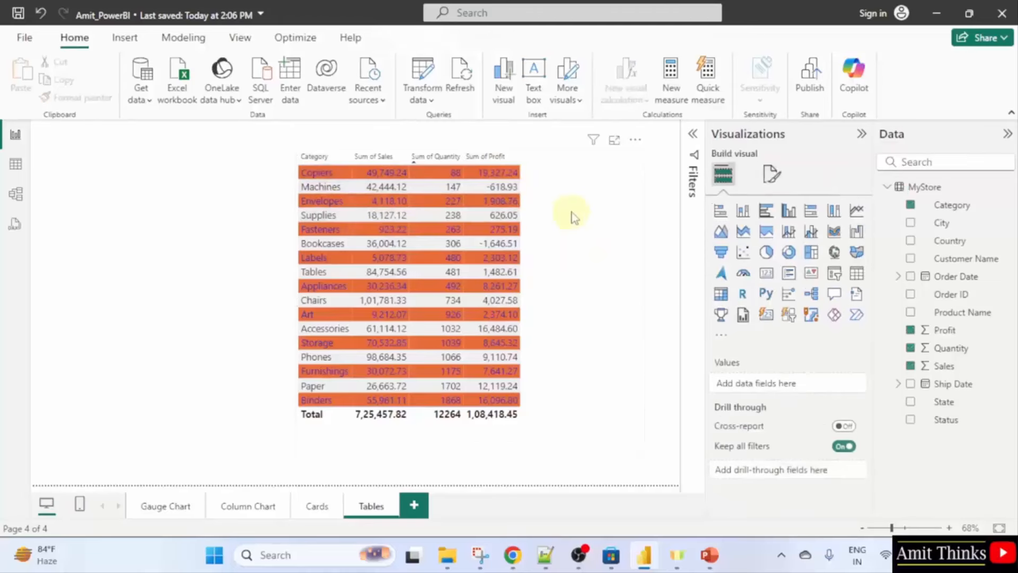
left_click(572, 217)
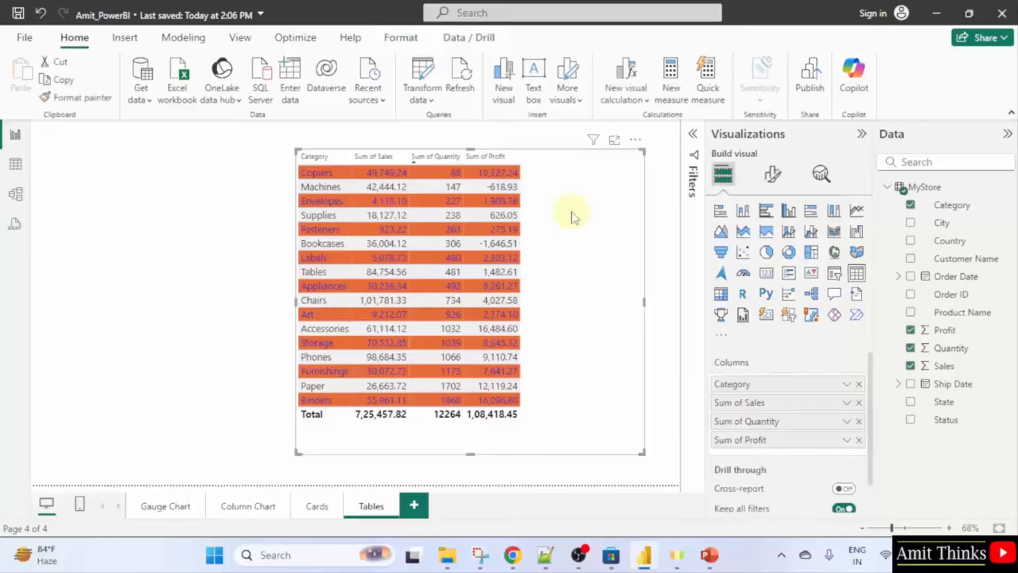
Set the column header font size to 15.
left_click(770, 178)
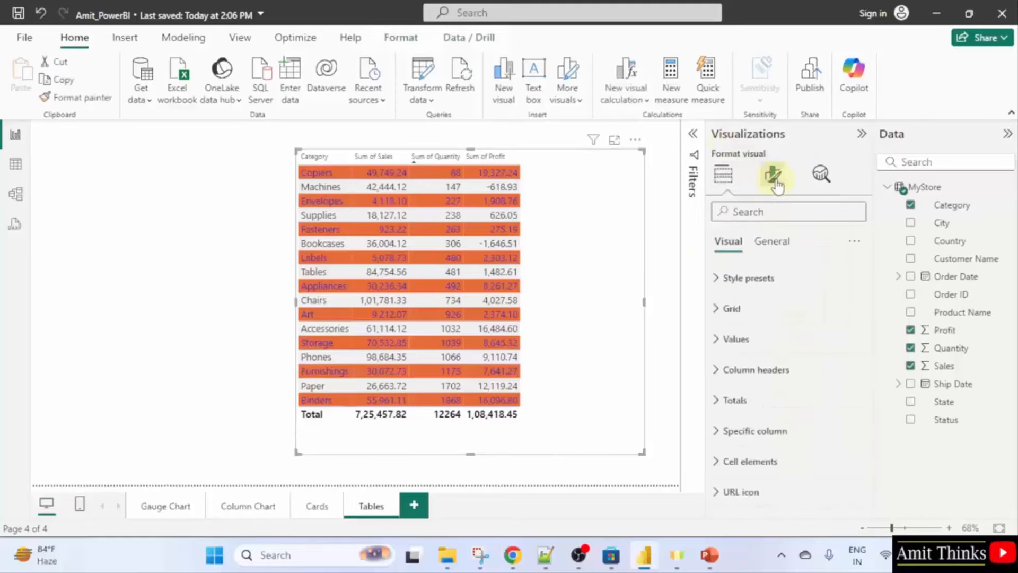
left_click(810, 365)
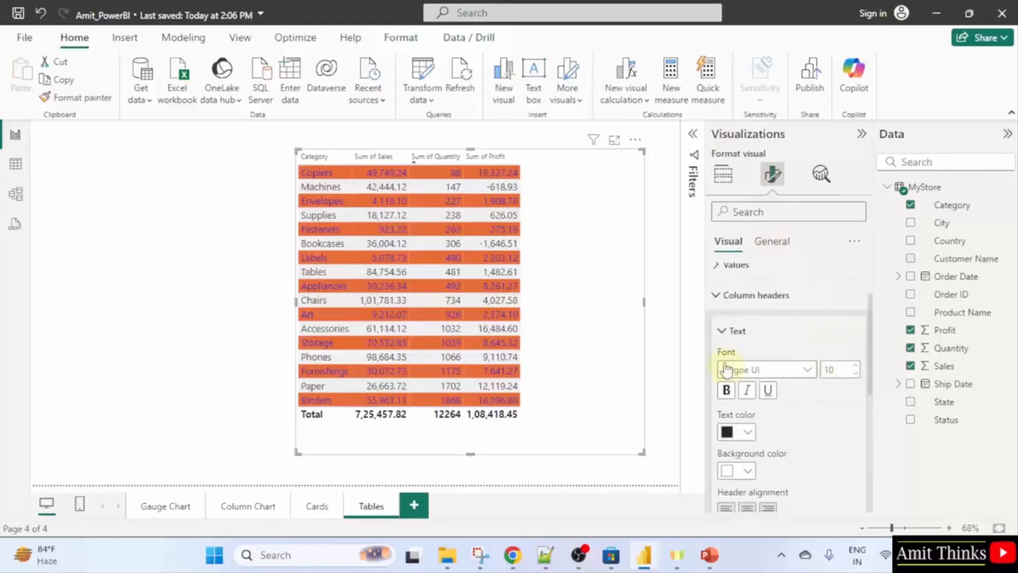
double_click(842, 371)
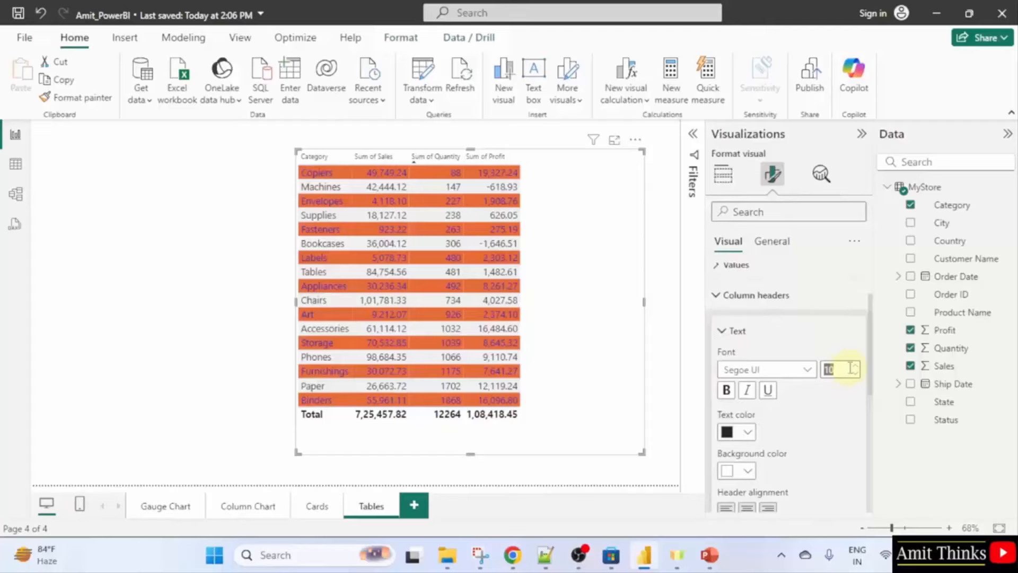
type("15")
left_click(854, 372)
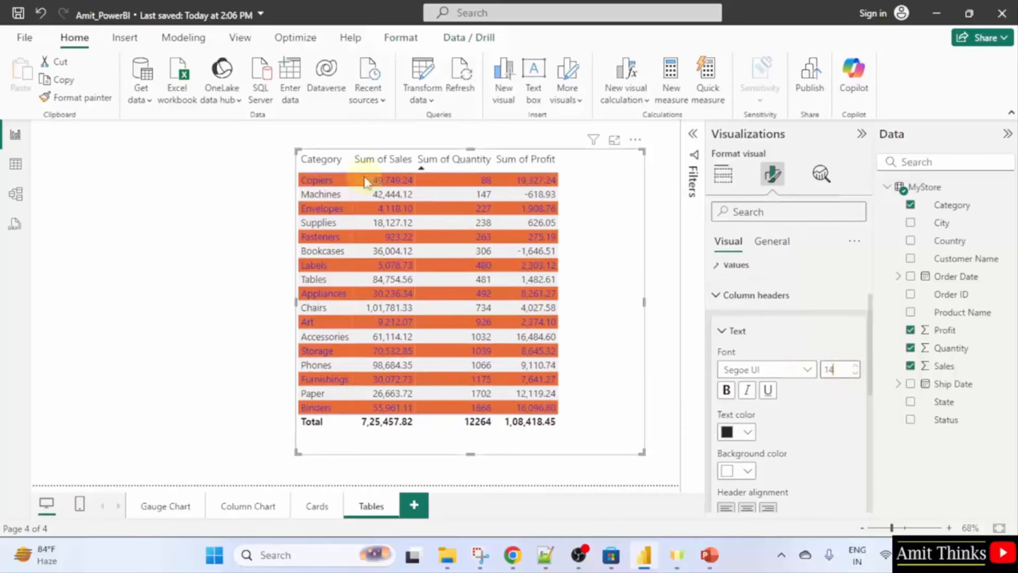
left_click(846, 370)
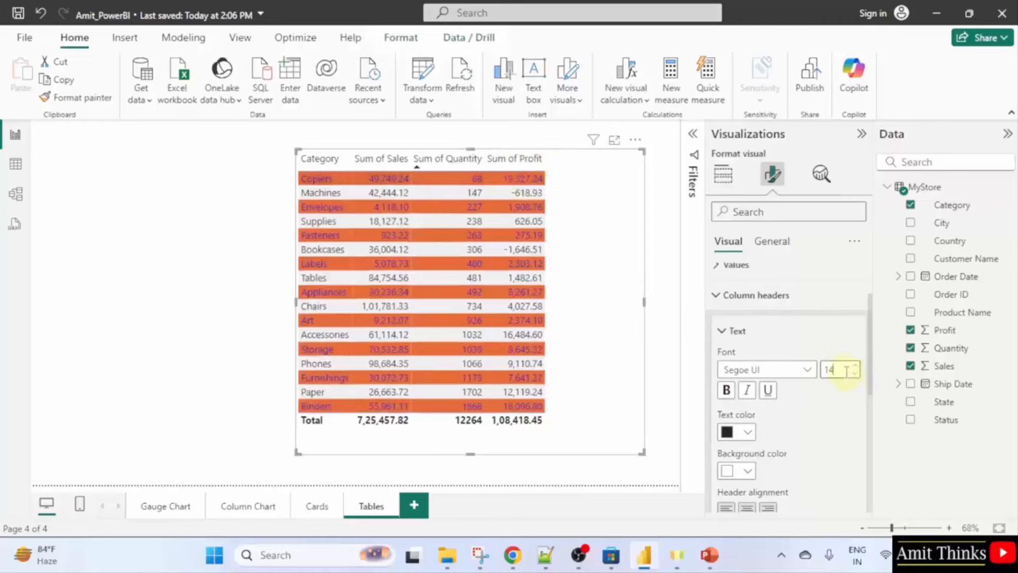
key("BackSpace")
type("5")
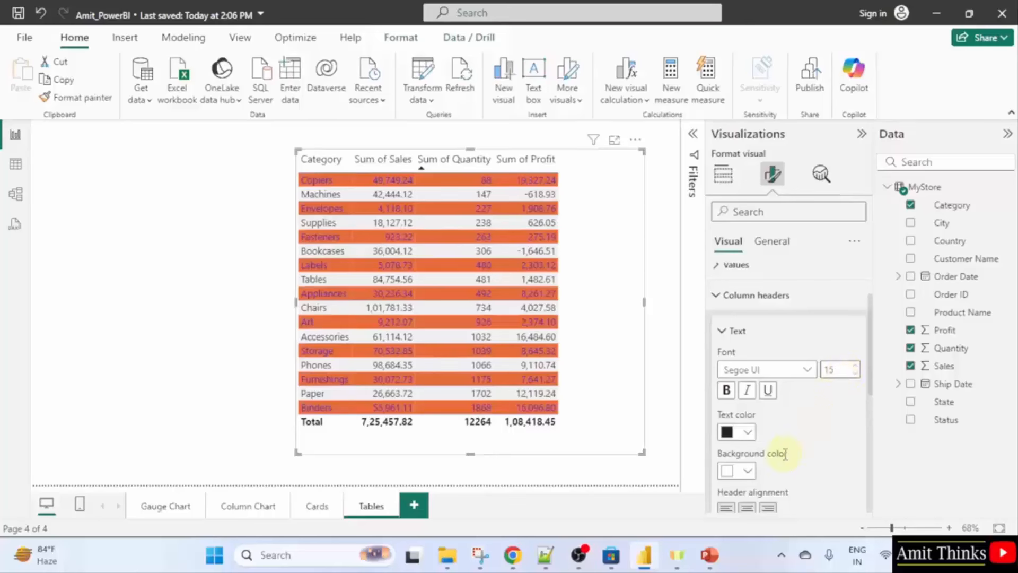
Give the column headers a black background with white text.
scroll(758, 467, "down", 2)
left_click(748, 396)
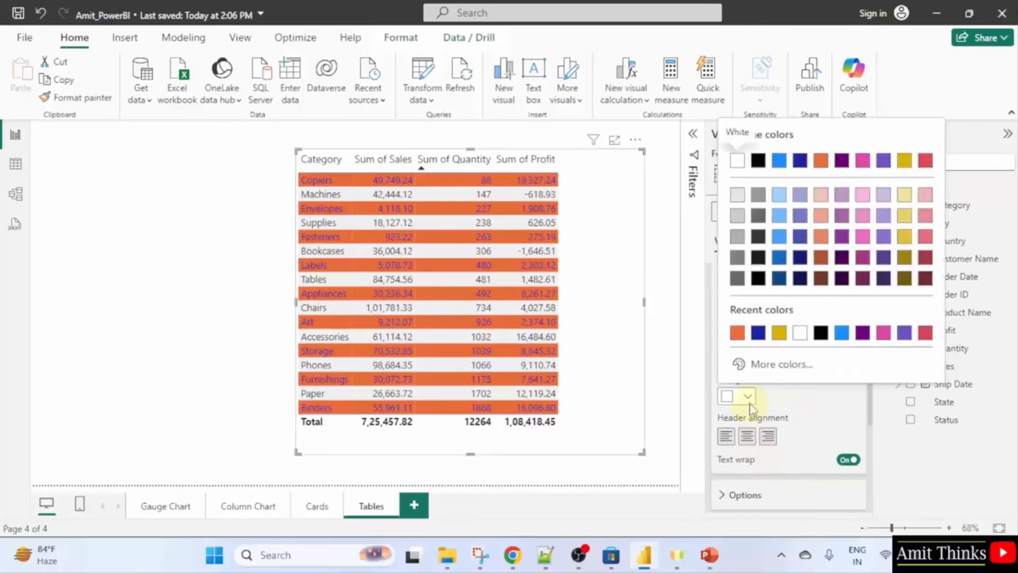
left_click(758, 161)
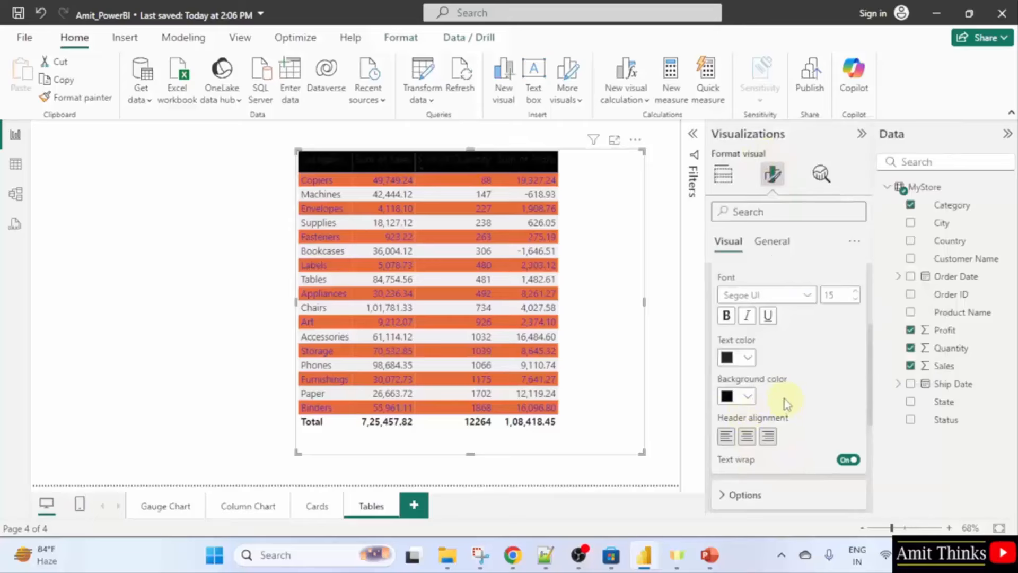
left_click(747, 357)
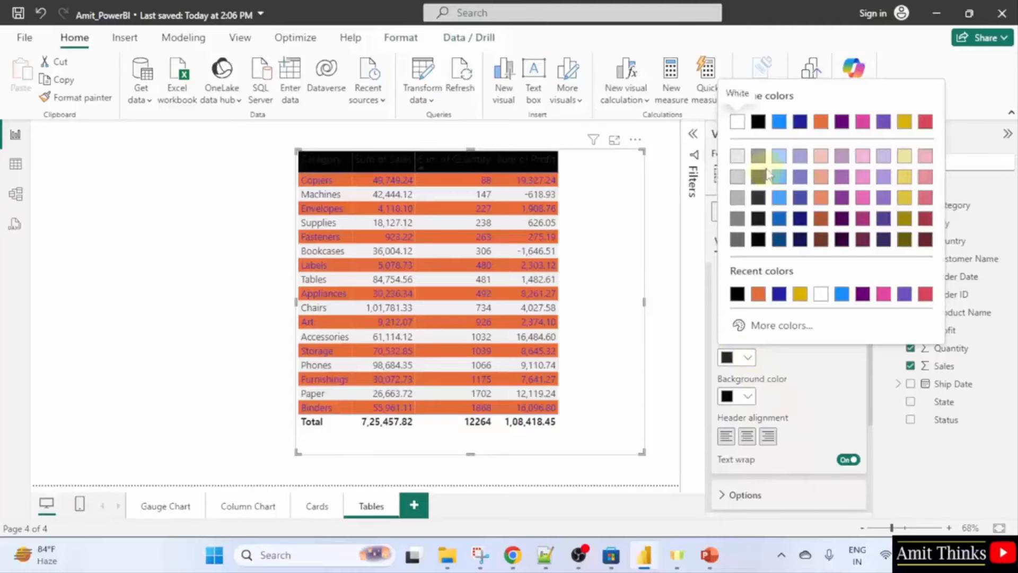
left_click(737, 123)
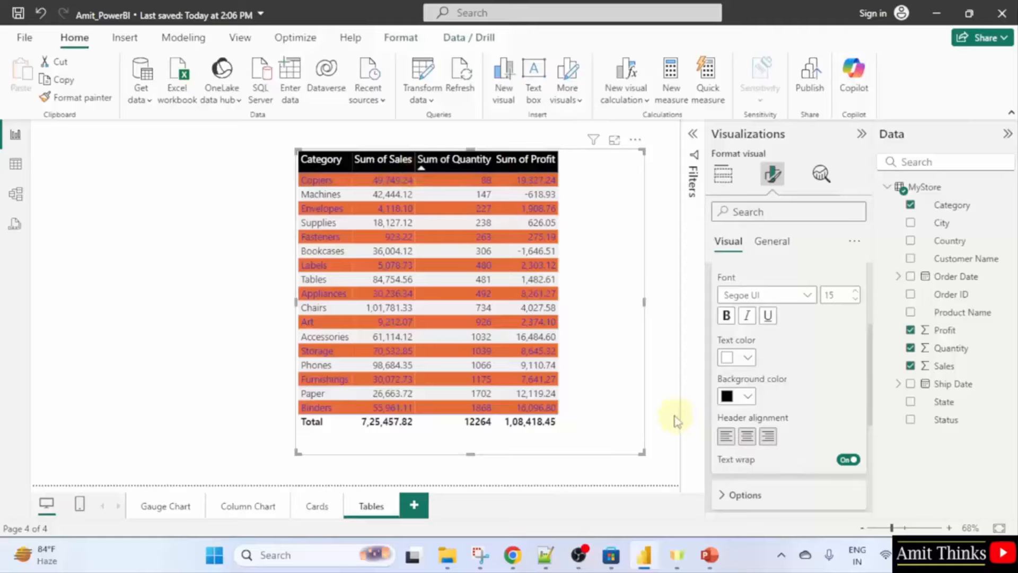
Reselect the table and apply the Flashy rows style preset.
left_click(661, 396)
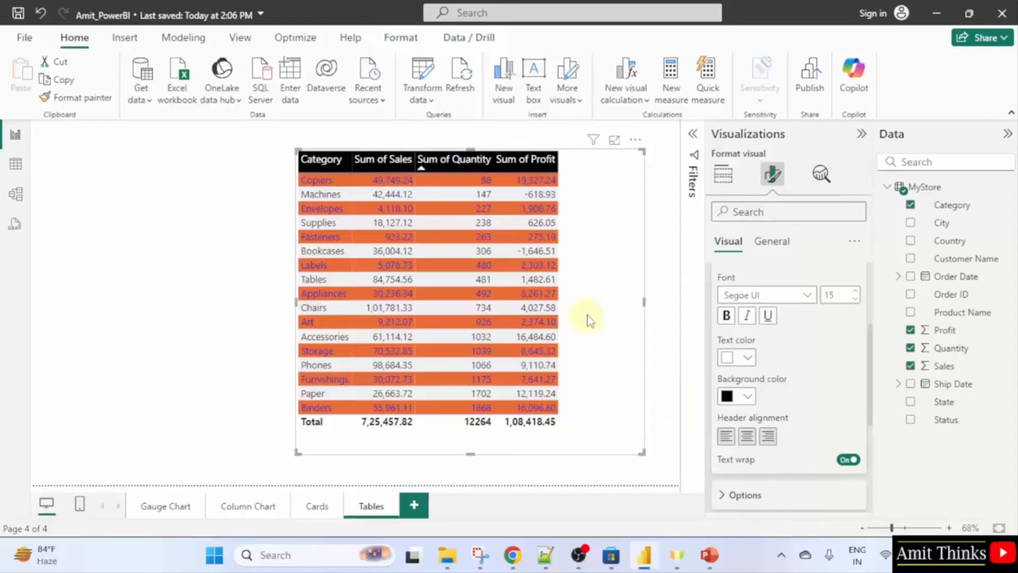
left_click(603, 297)
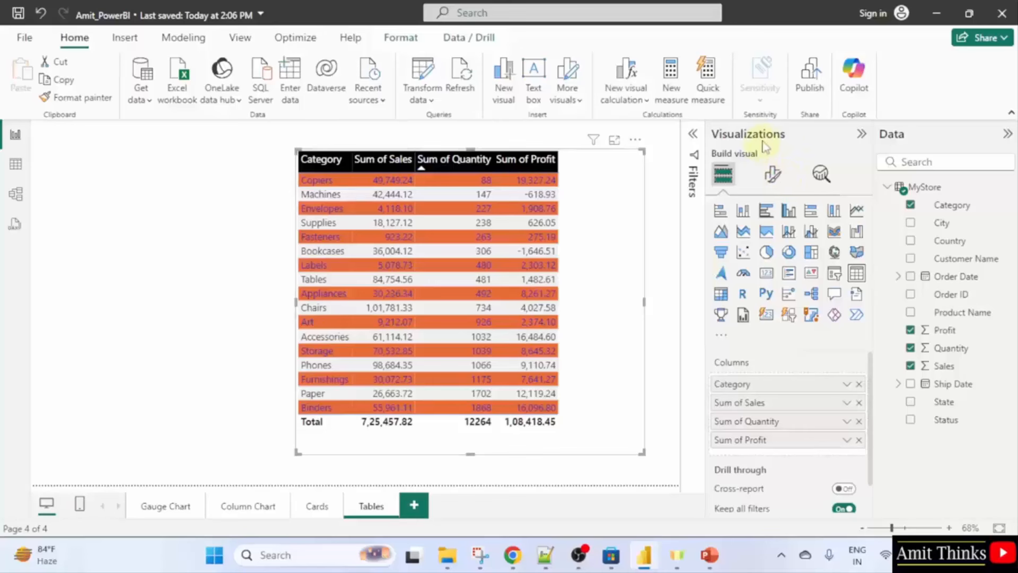
left_click(775, 181)
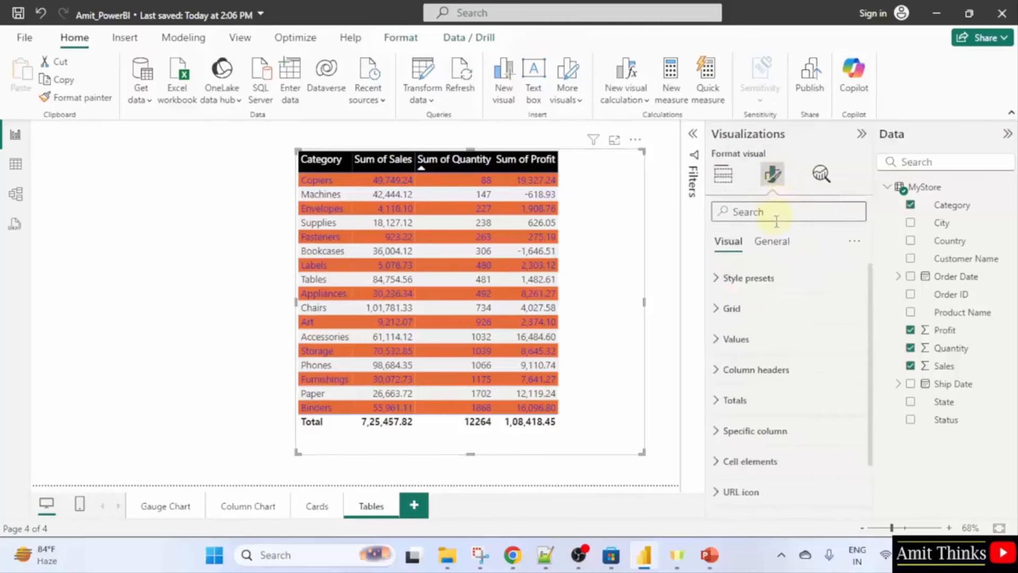
left_click(768, 278)
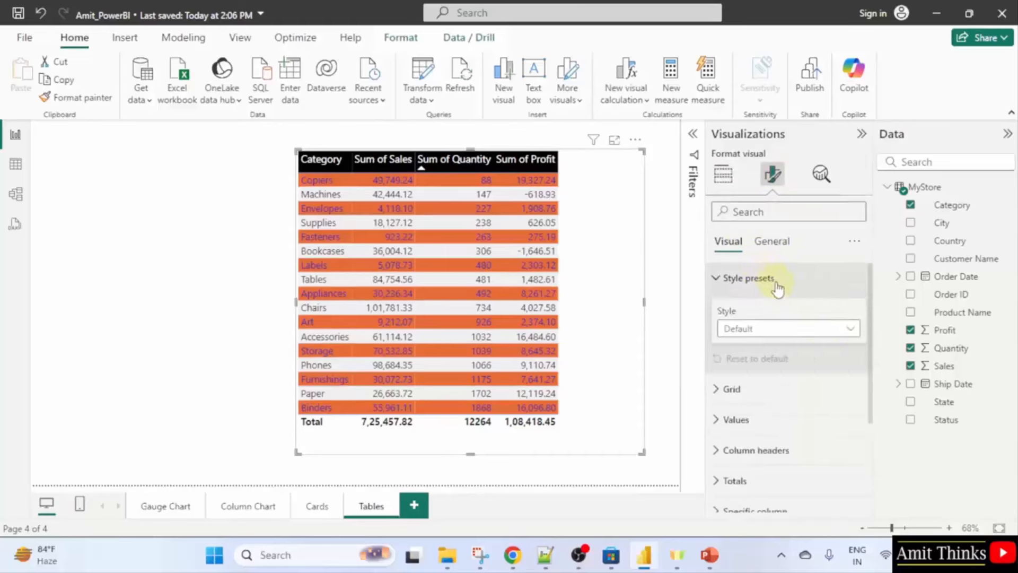
left_click(848, 335)
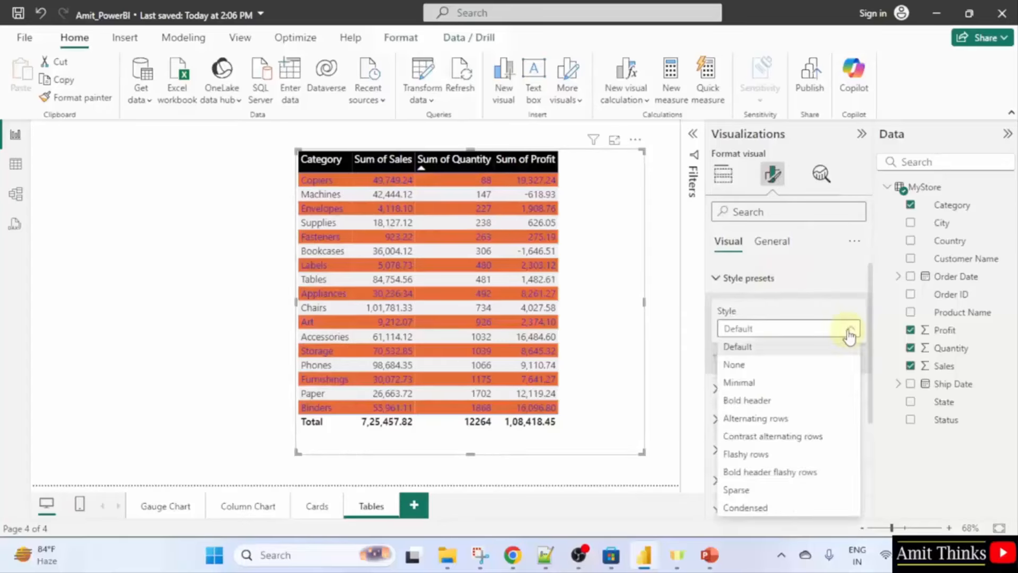
left_click(808, 453)
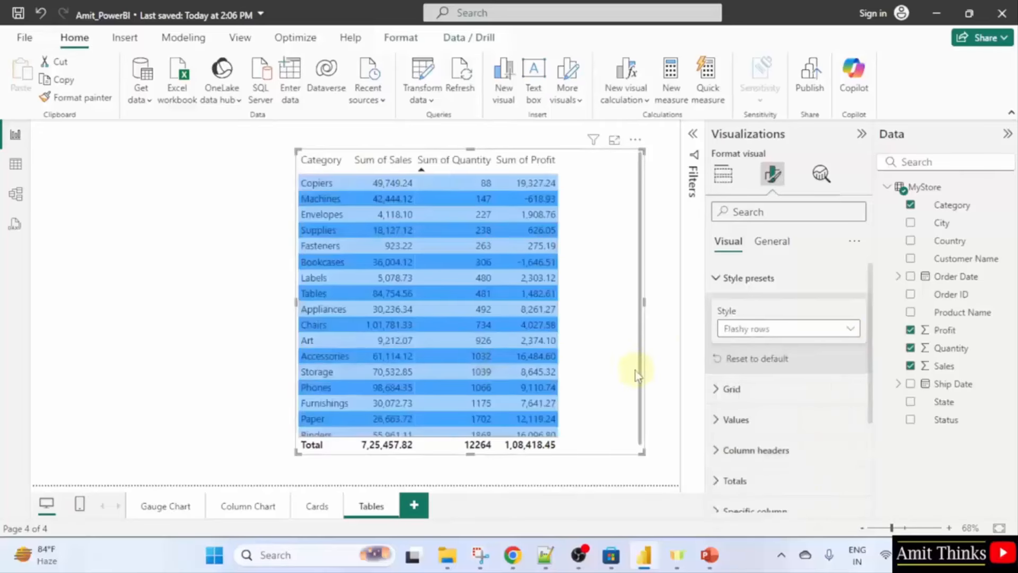
Switch the table's style preset back to Default.
scroll(588, 358, "down", 1)
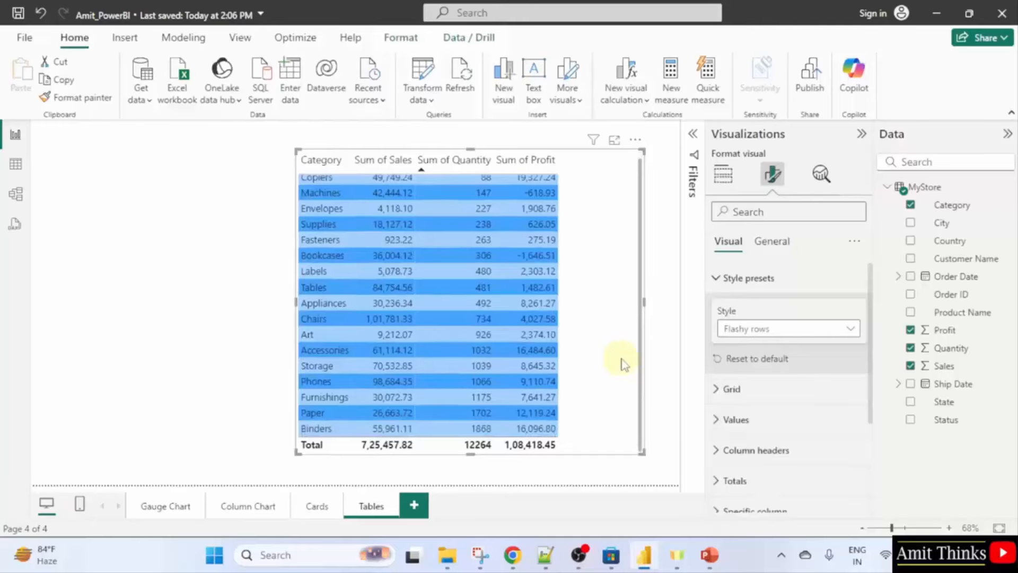
scroll(622, 364, "up", 1)
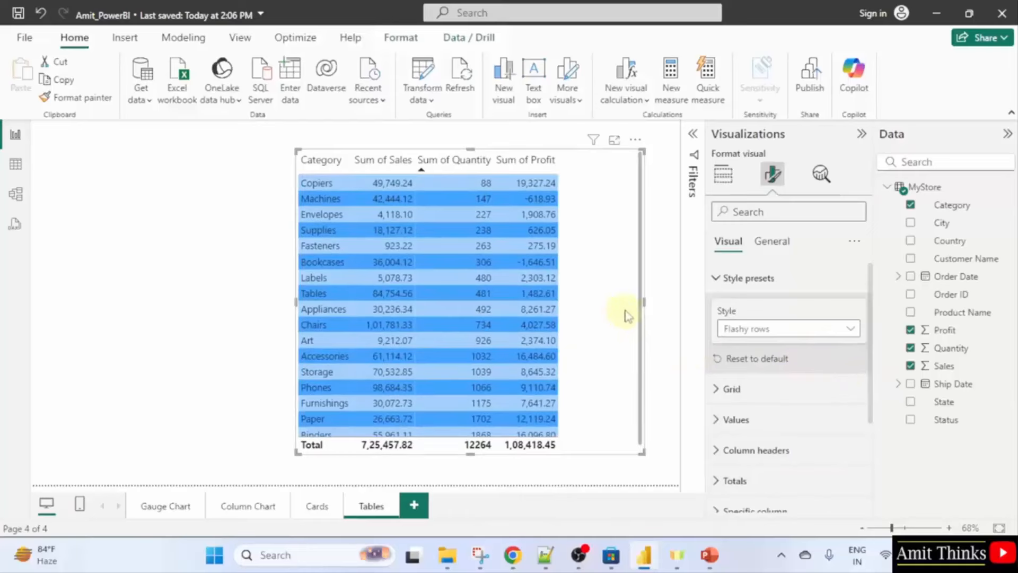
left_click(768, 327)
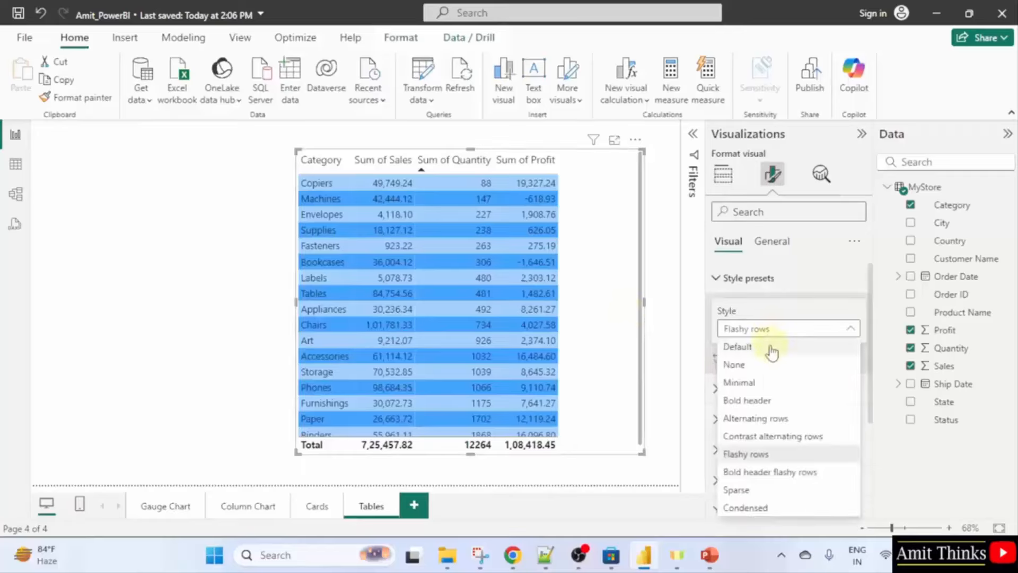
left_click(768, 346)
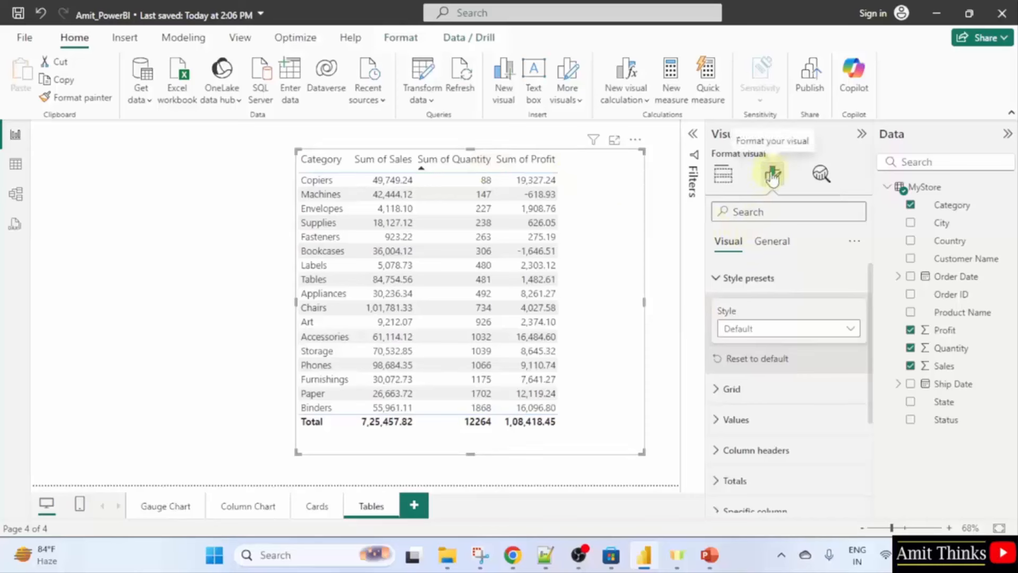
Turn on the table title, entering 'Profit by Category' as a Heading 3.
left_click(756, 248)
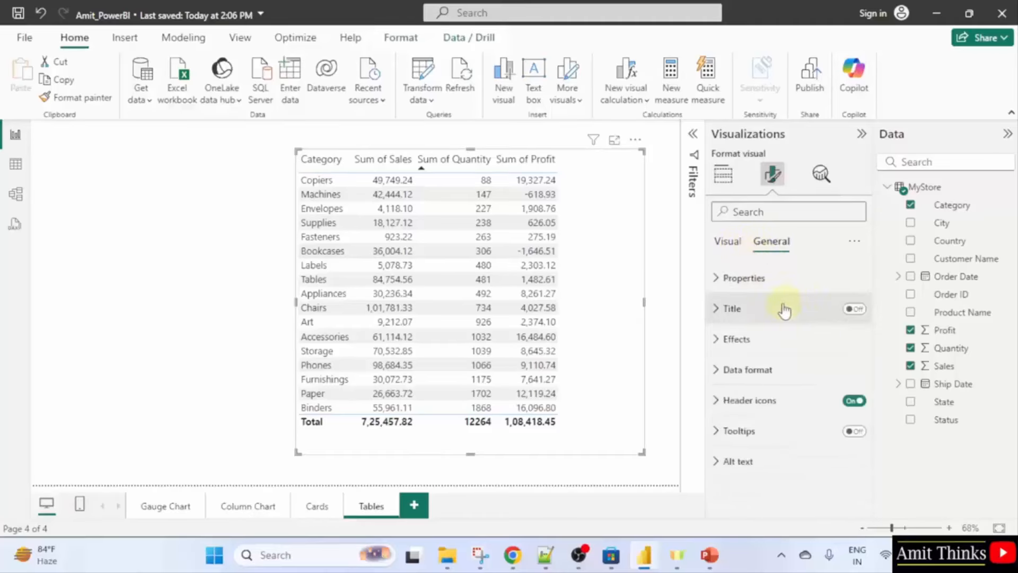
left_click(853, 309)
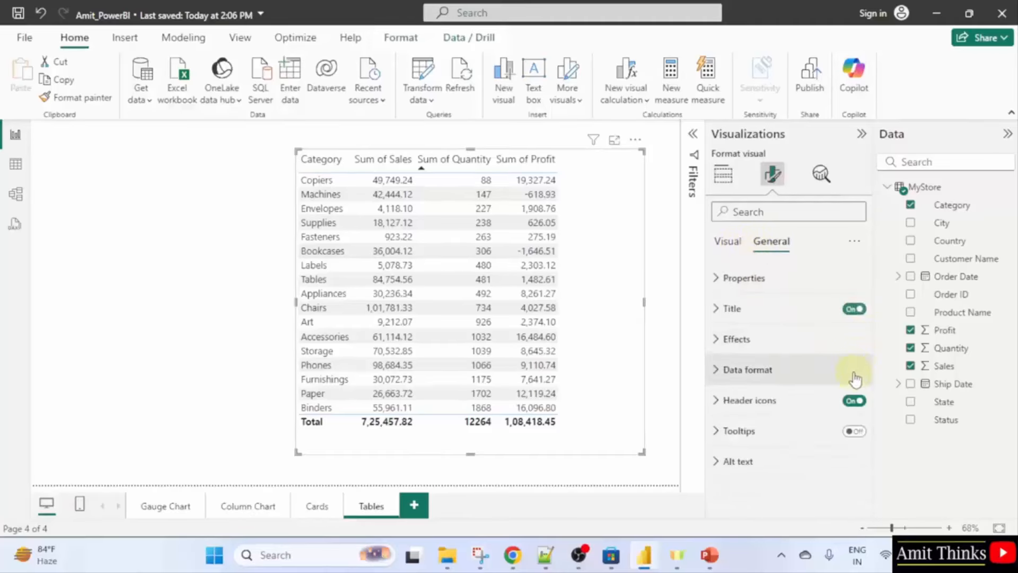
left_click(787, 317)
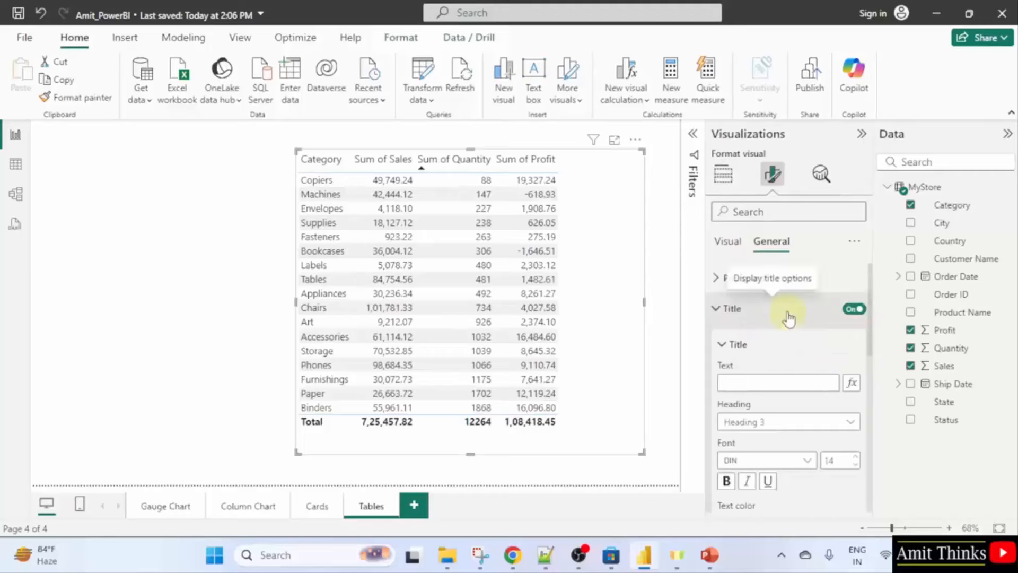
left_click(784, 382)
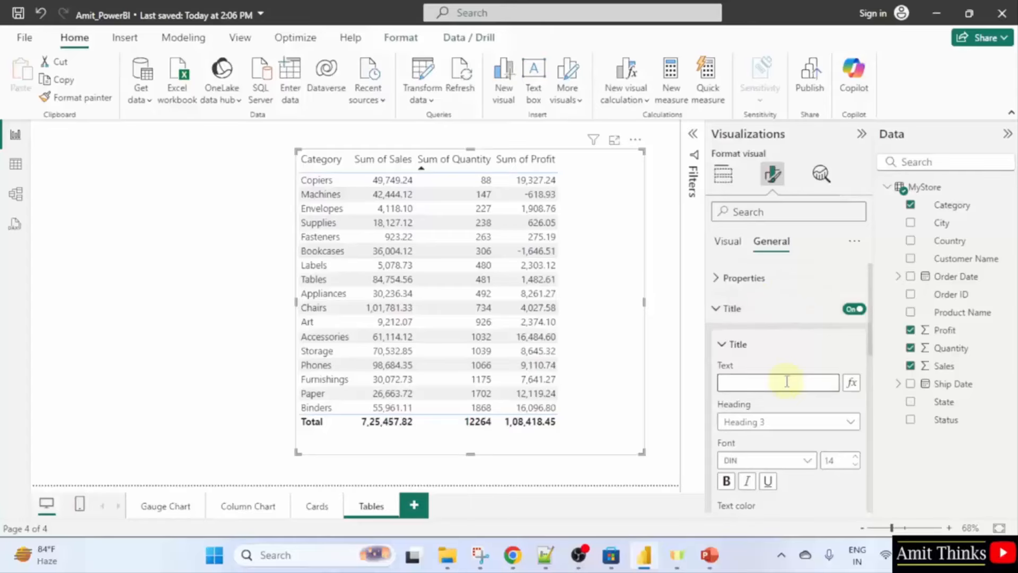
type("Profit")
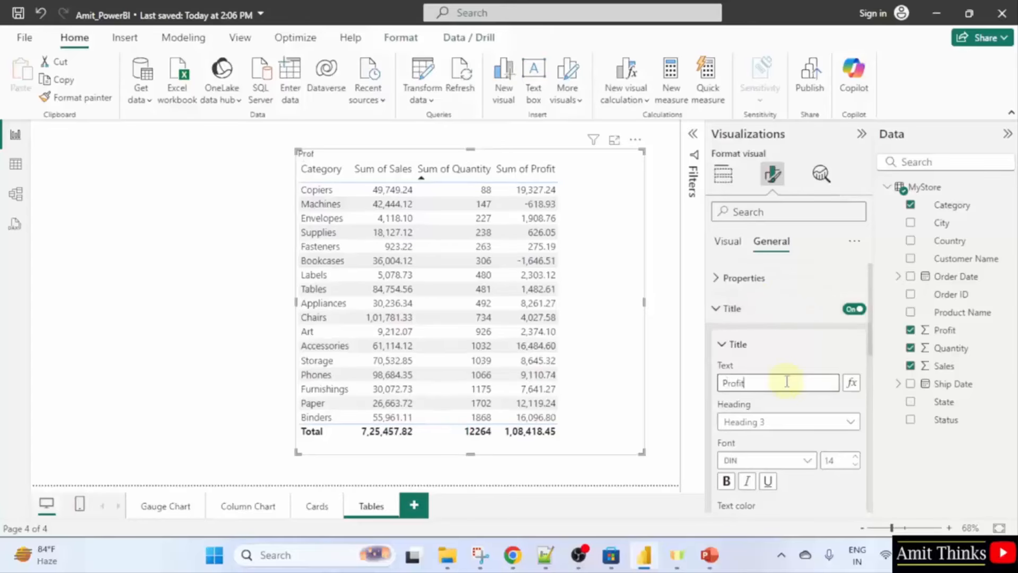
type(" by Category")
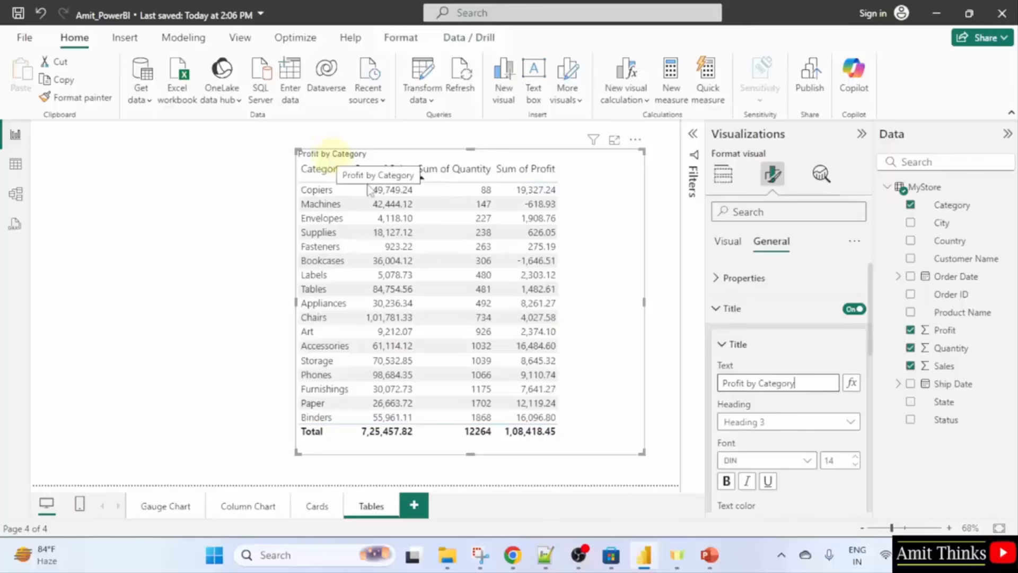
left_click(769, 422)
left_click(760, 352)
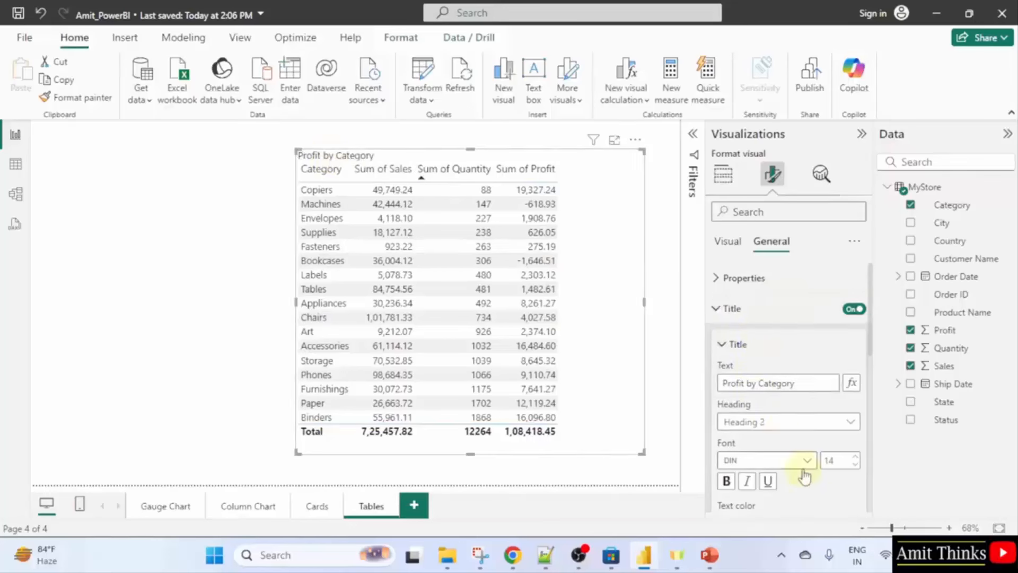
Set the title background to the gold theme colour and deselect the table.
scroll(795, 471, "down", 2)
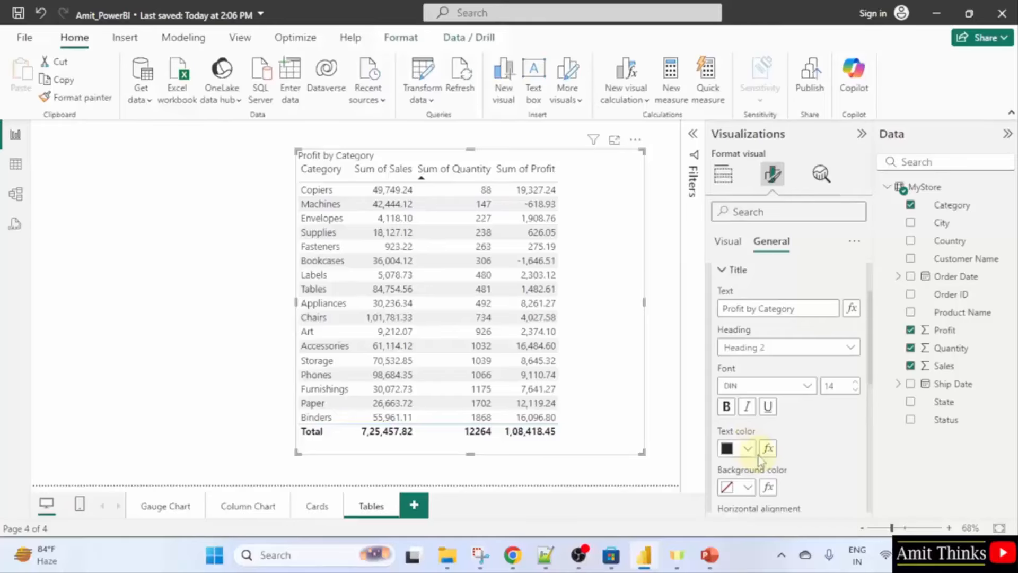
left_click(748, 488)
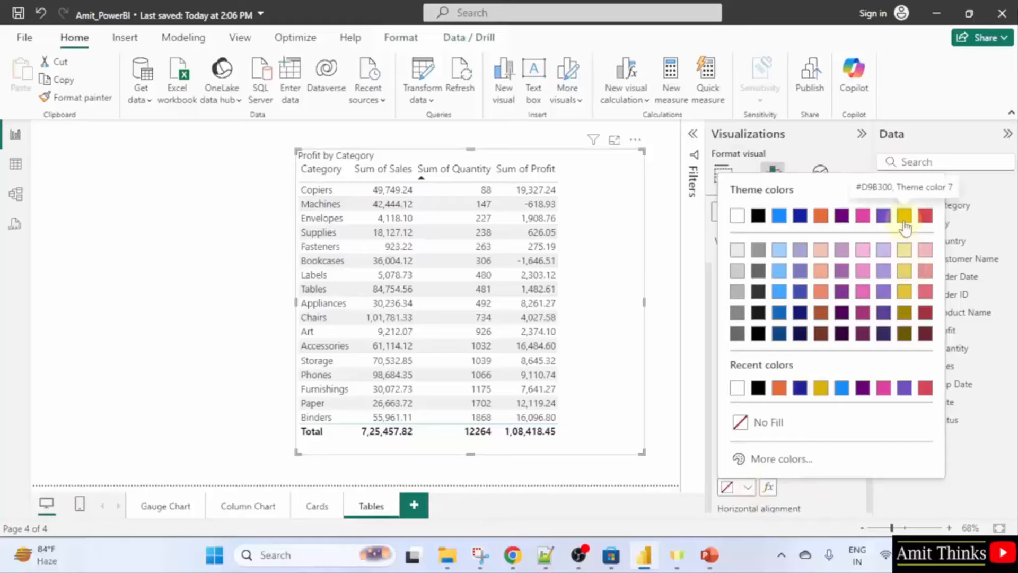
left_click(904, 217)
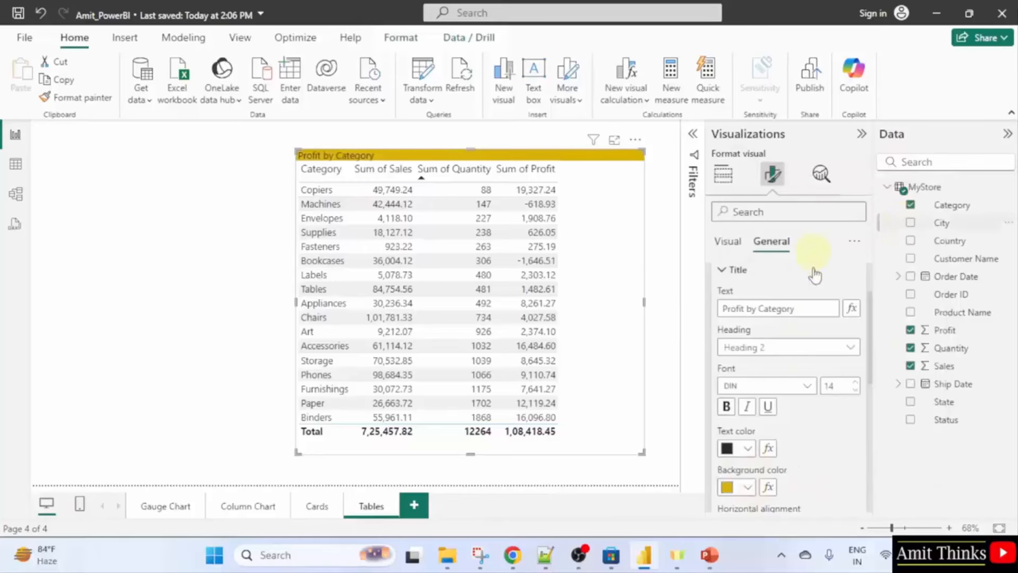
left_click(659, 344)
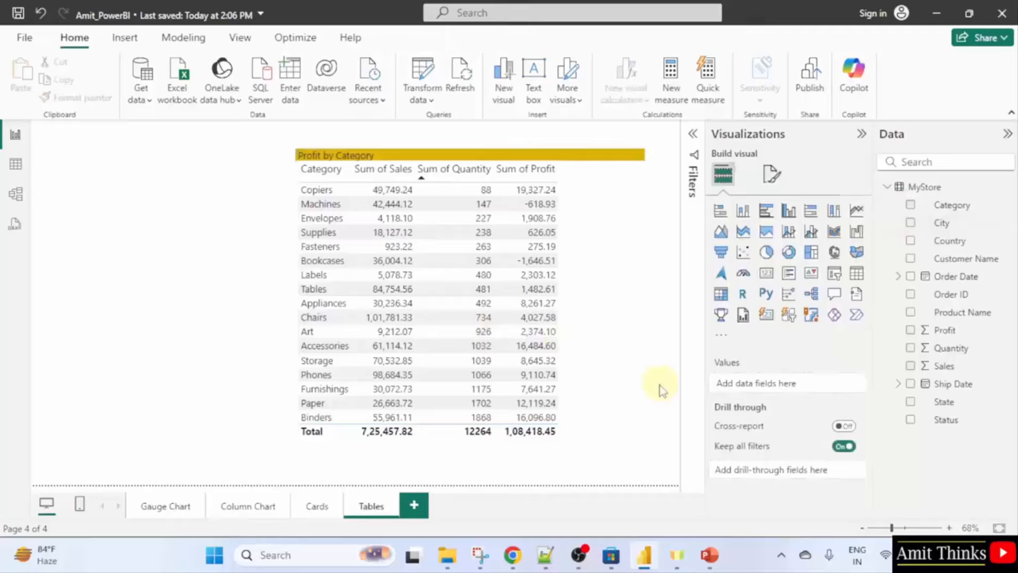
Make the 'Profit by Category' title text bold and centre-aligned.
left_click(623, 418)
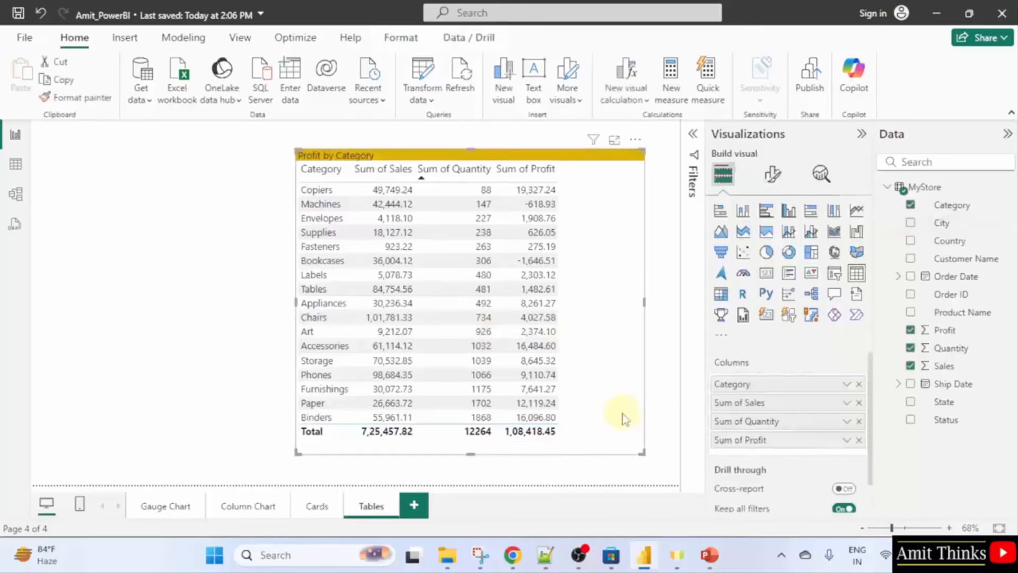
scroll(848, 431, "down", 2)
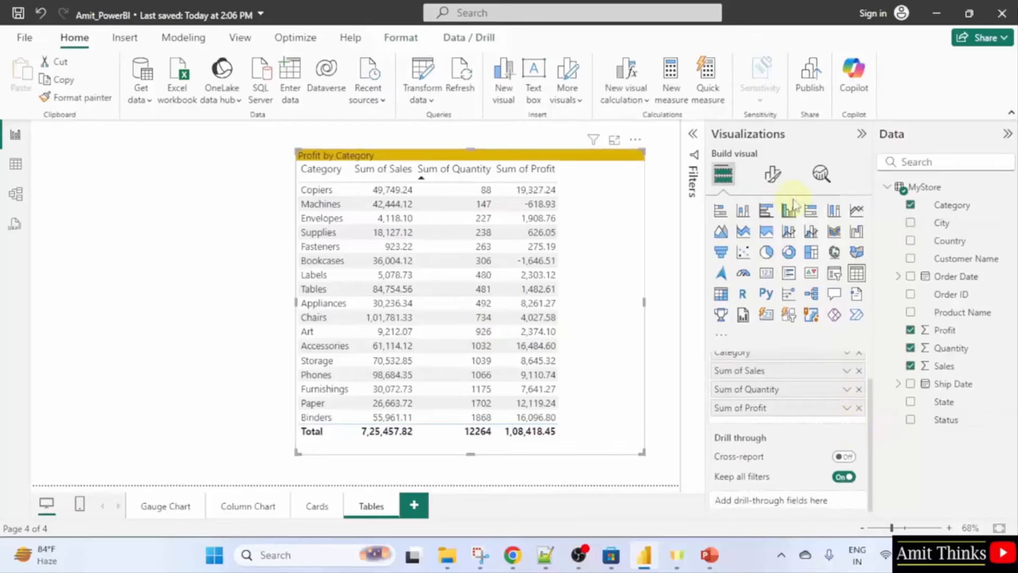
left_click(772, 174)
scroll(806, 329, "down", 2)
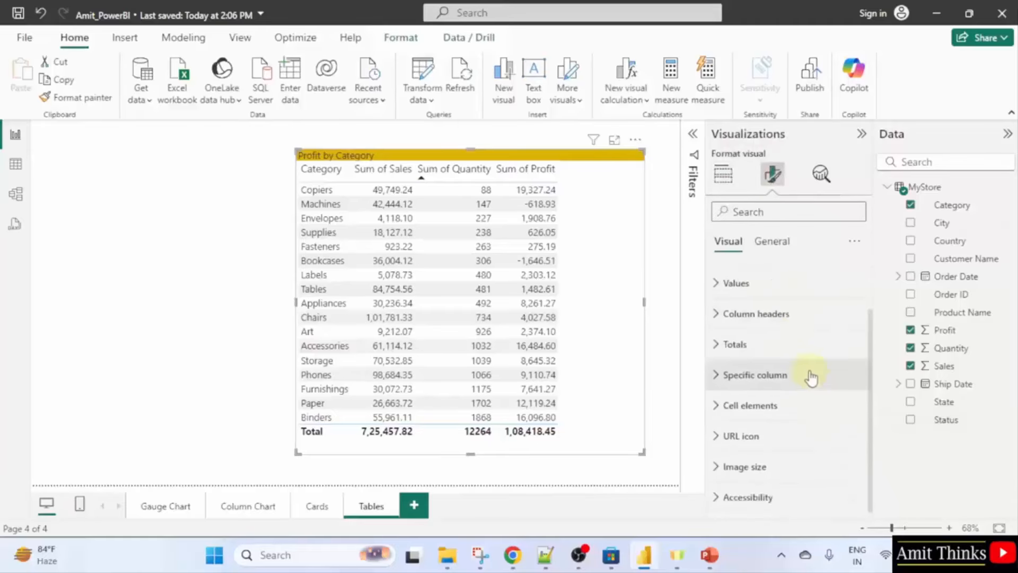
left_click(771, 241)
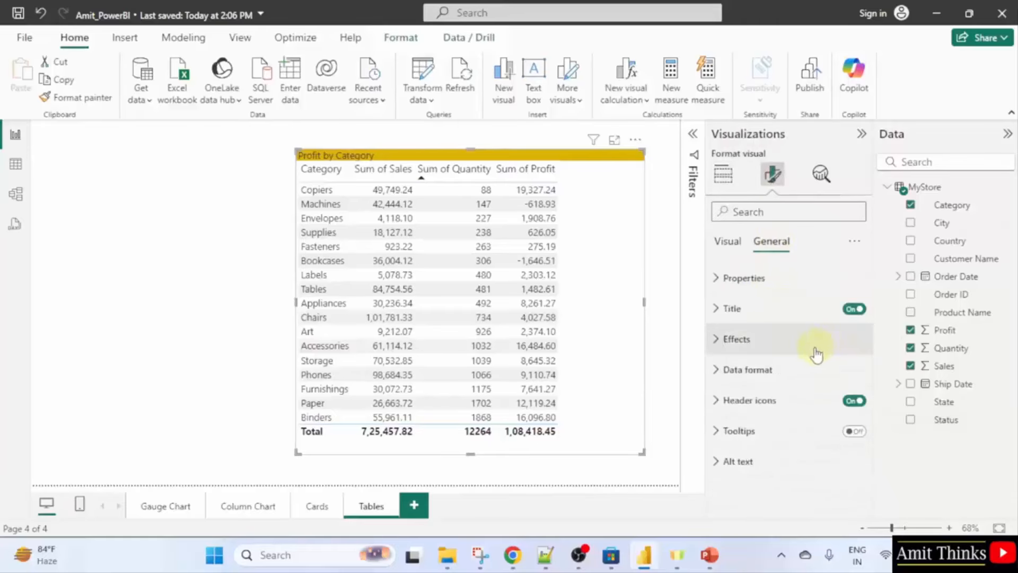
left_click(812, 318)
scroll(795, 345, "down", 3)
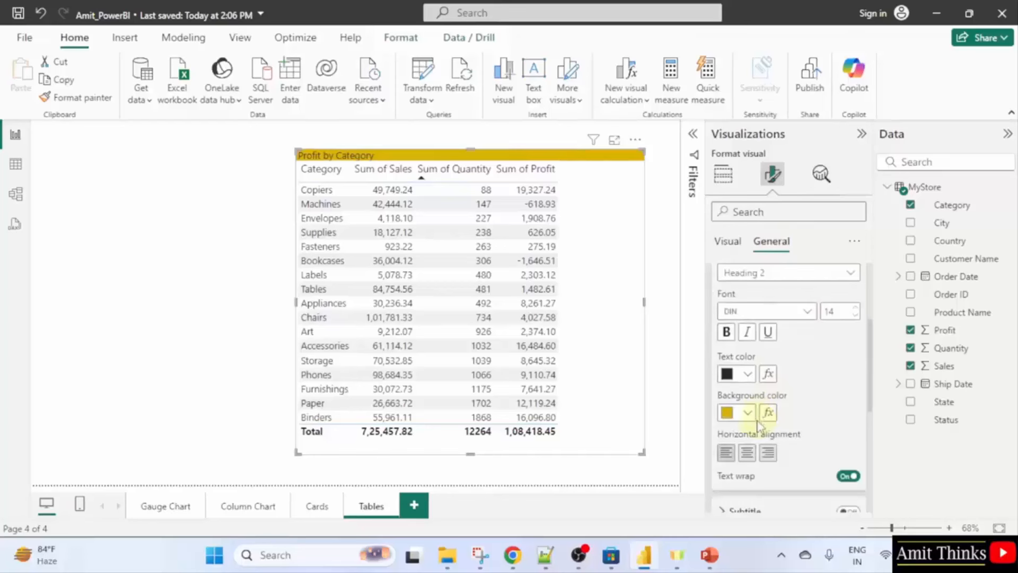
left_click(728, 332)
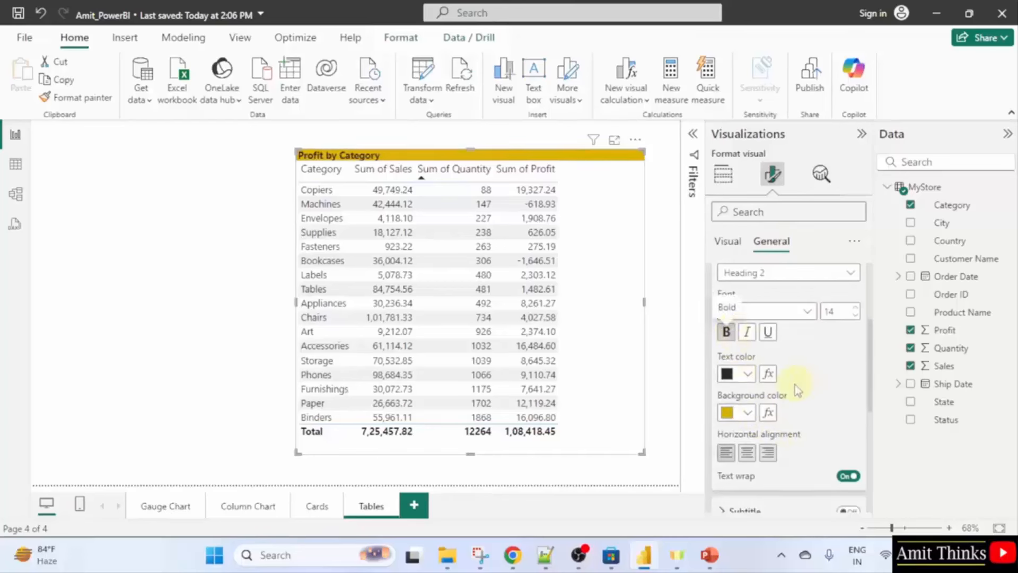
left_click(746, 452)
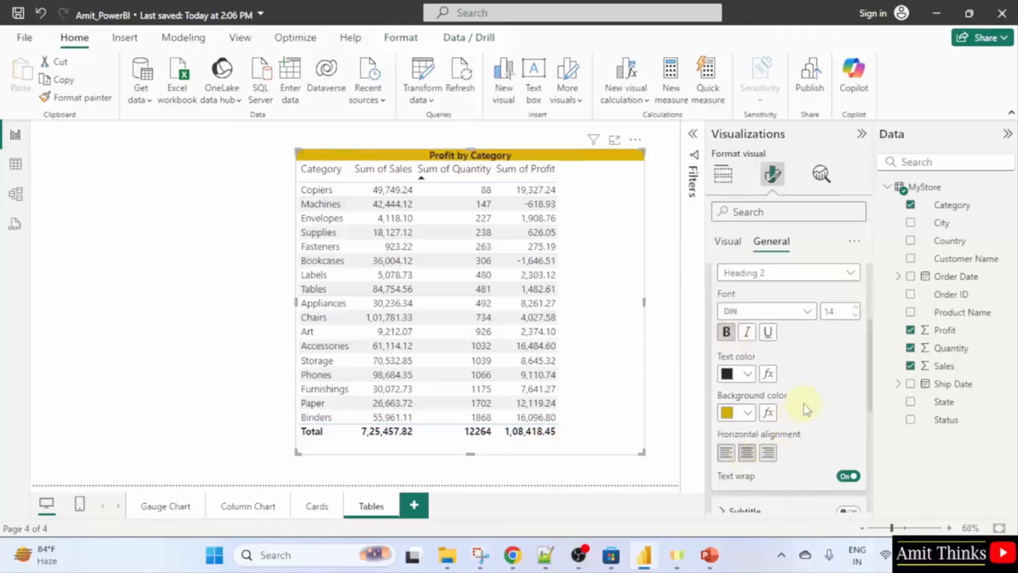
scroll(804, 406, "down", 2)
scroll(804, 403, "up", 4)
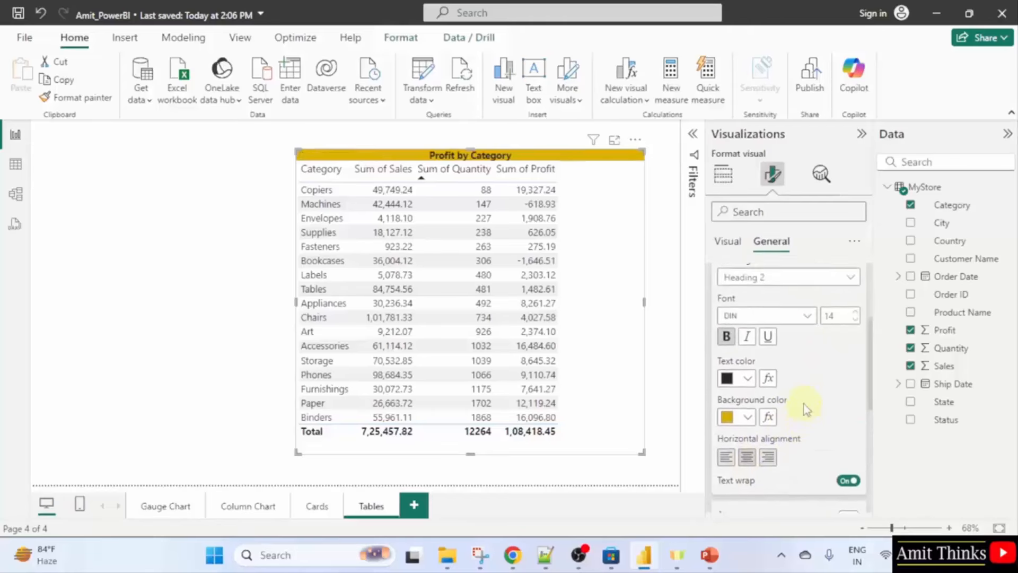
scroll(799, 377, "up", 1)
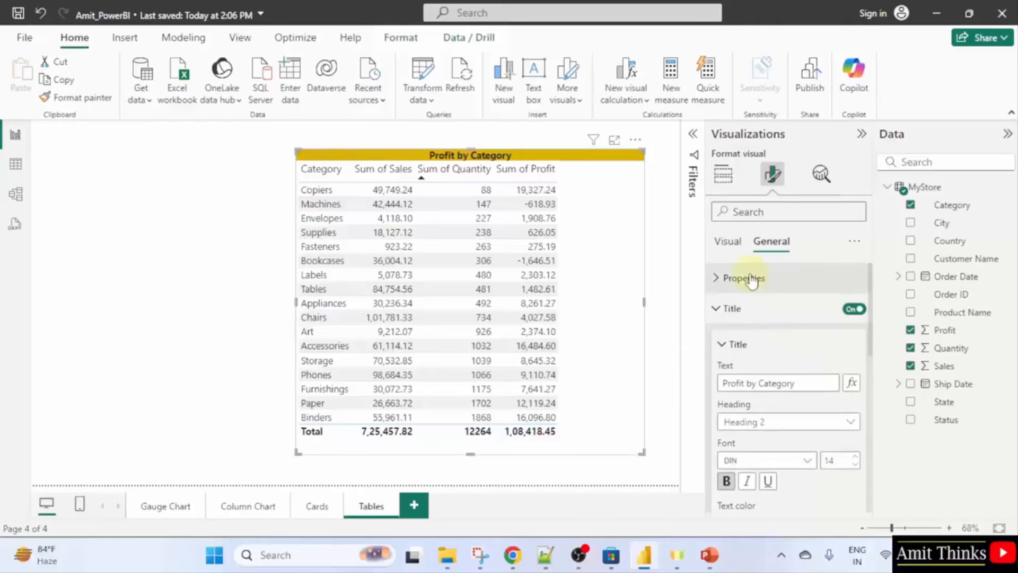
left_click(726, 241)
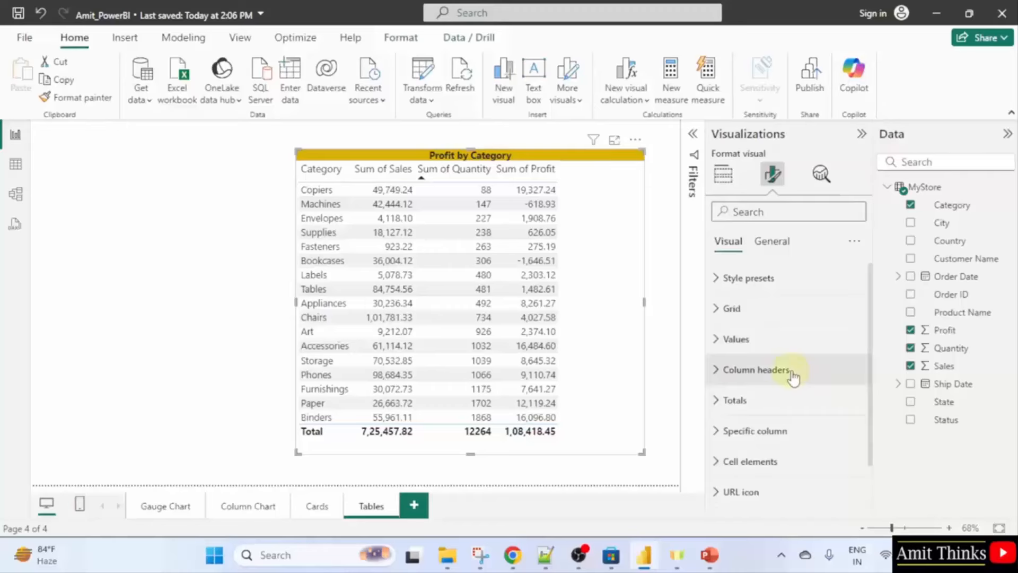
Give the column headers white text on black, and narrow the table to fit its four columns.
left_click(794, 376)
scroll(791, 424, "down", 2)
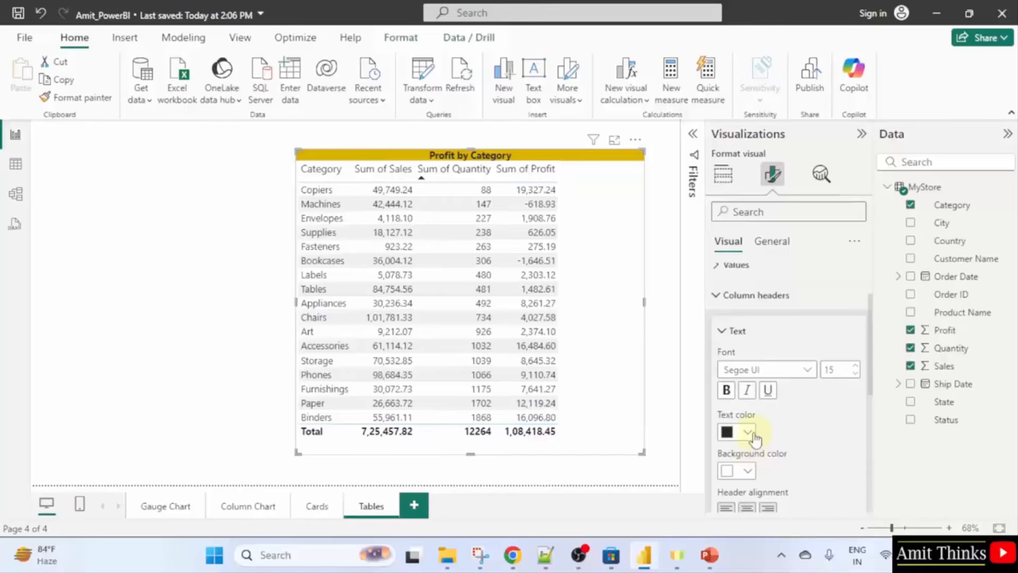
left_click(753, 434)
left_click(737, 196)
left_click(747, 471)
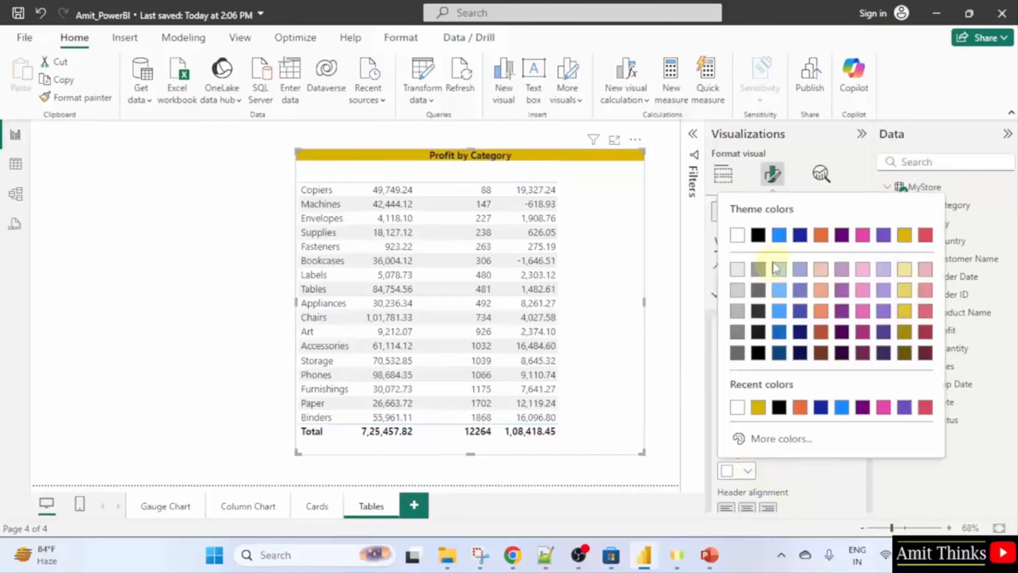
left_click(758, 235)
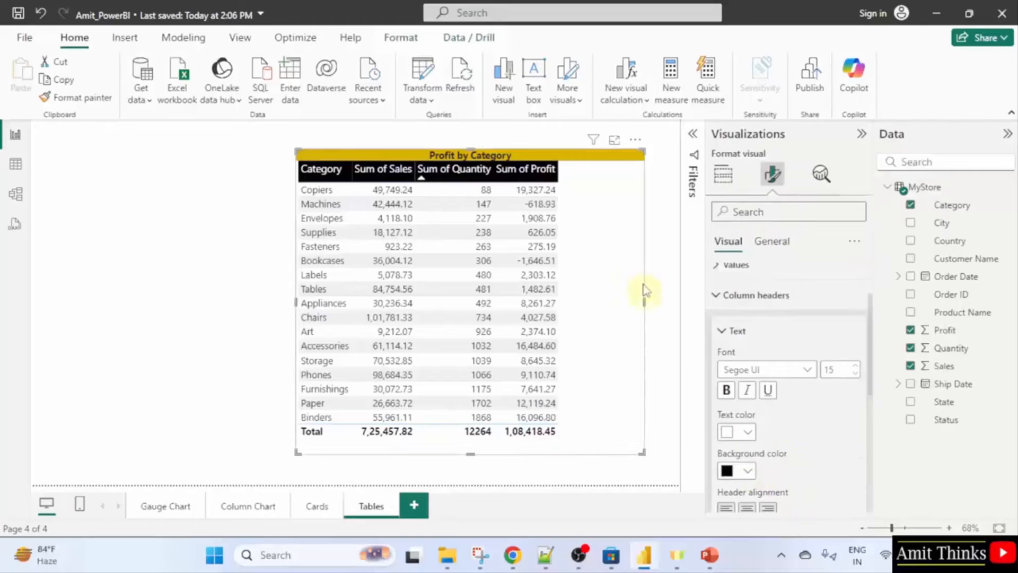
left_click_drag(643, 301, 564, 310)
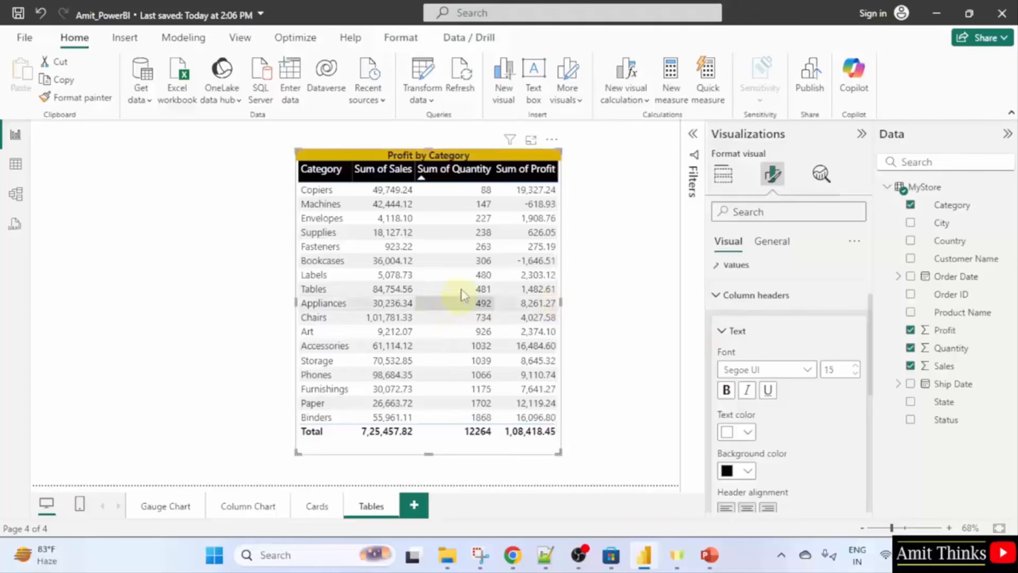
left_click(718, 295)
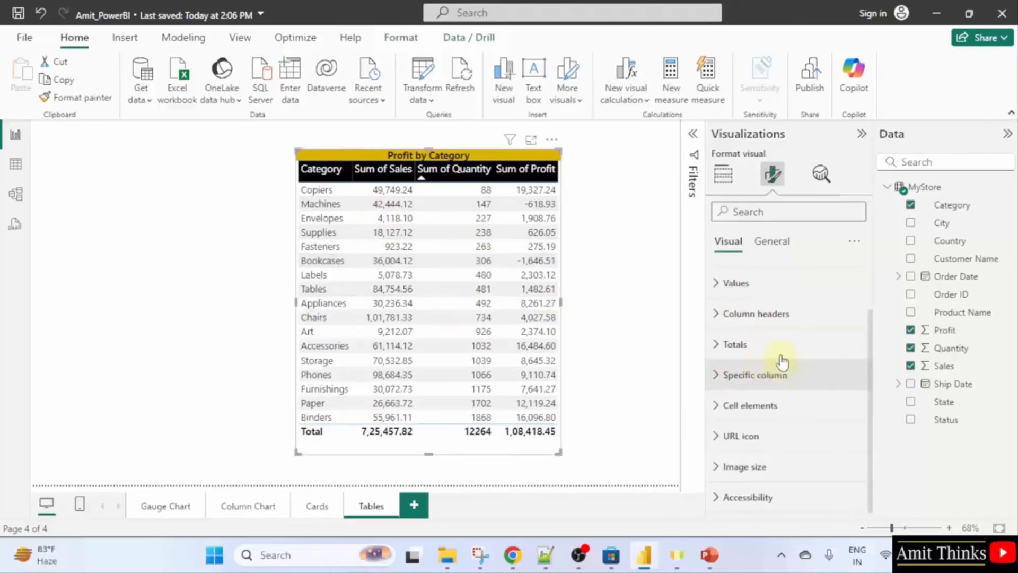
Set the Values background colour to orange for alternating row banding.
left_click(738, 282)
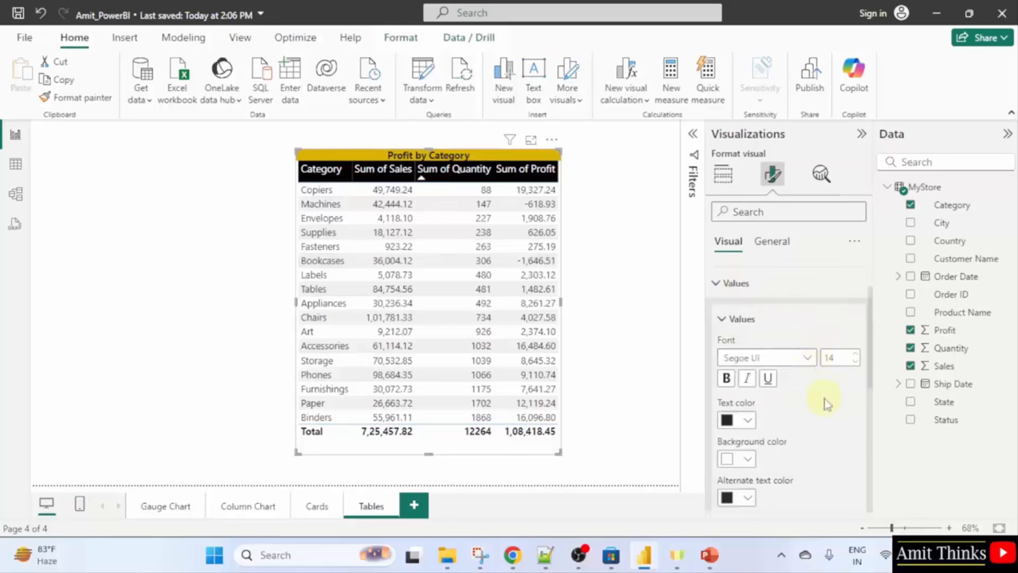
scroll(825, 404, "down", 3)
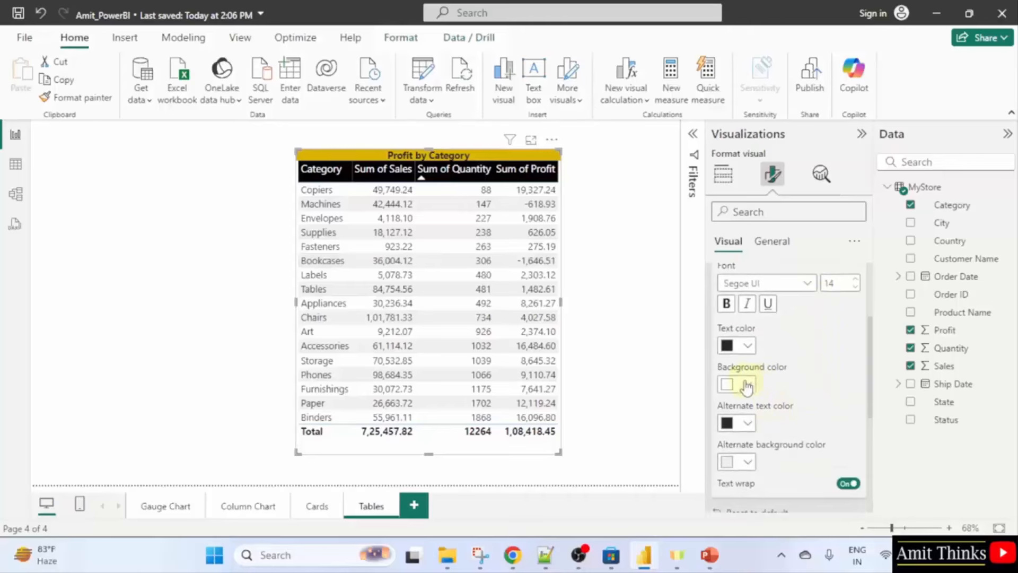
left_click(749, 346)
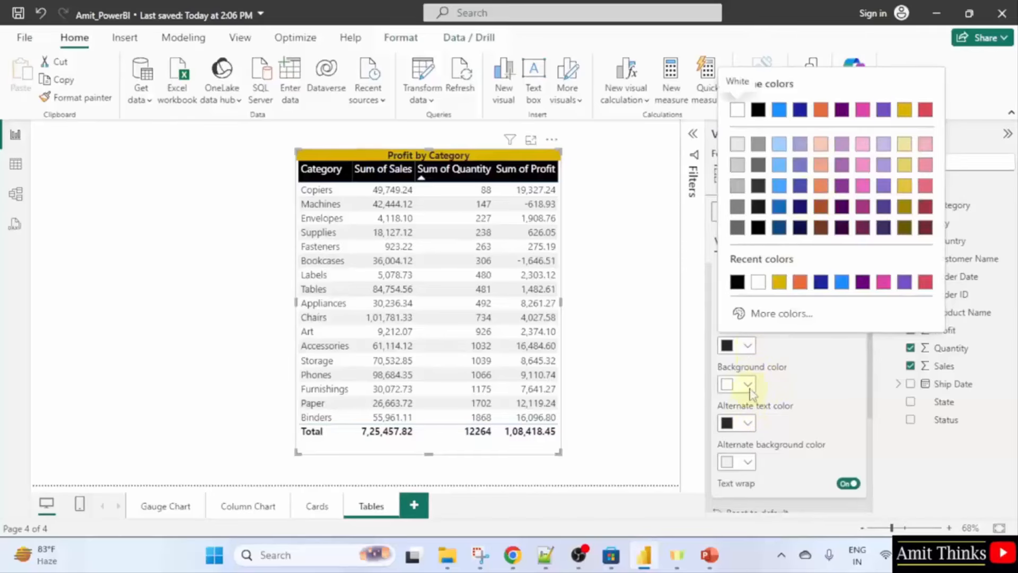
left_click(748, 386)
left_click(748, 385)
left_click(820, 149)
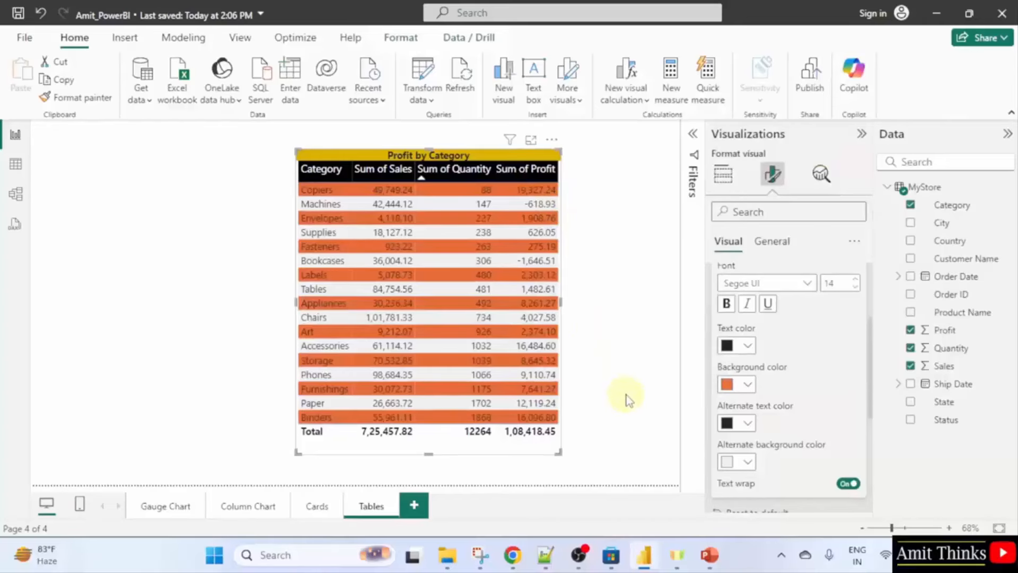
left_click(24, 37)
Save the report and advance PowerPoint to the Power BI - Conditional Formatting slide.
left_click(88, 140)
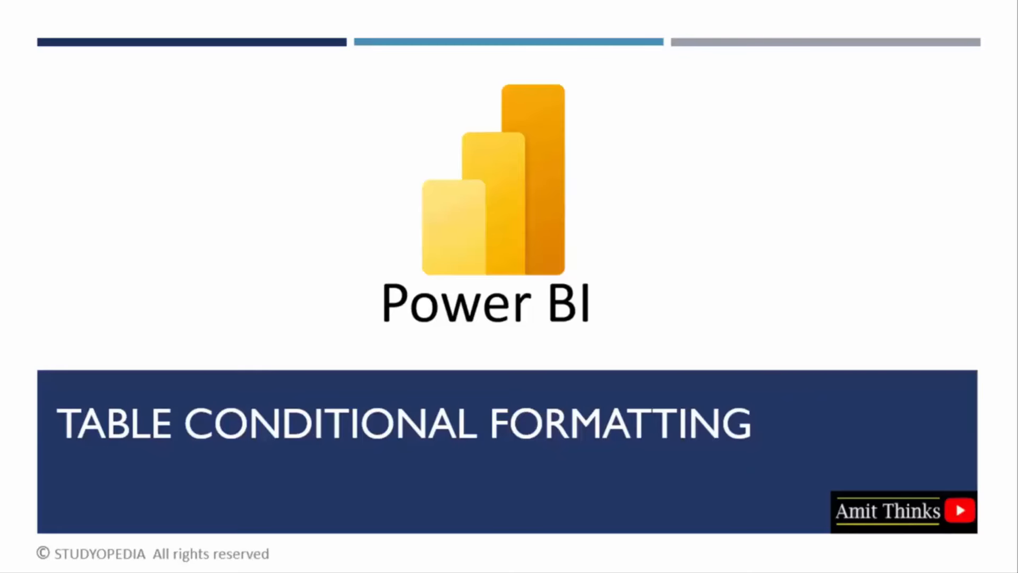
left_click(1017, 263)
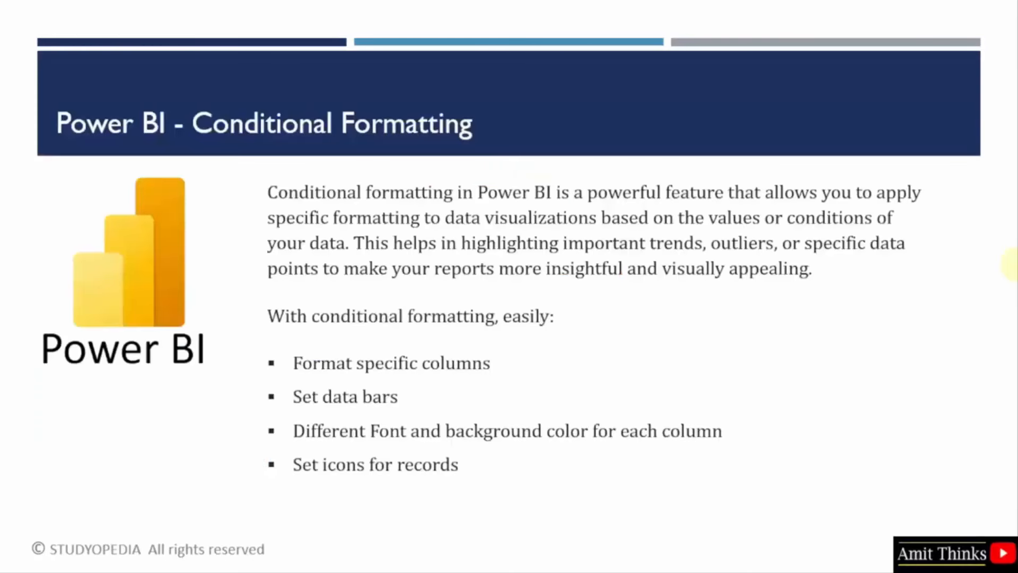
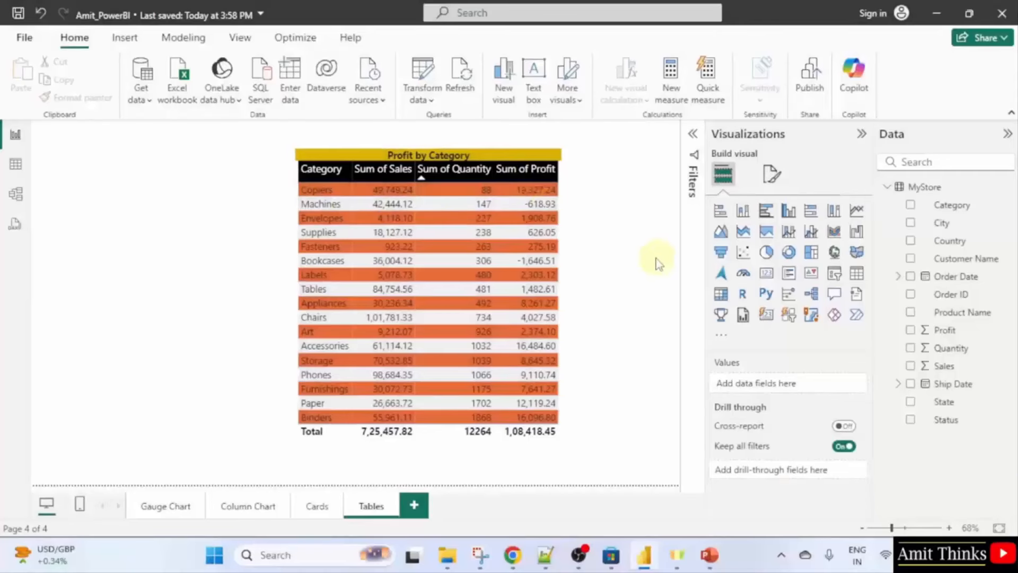
Select the Profit by Category table.
left_click(558, 159)
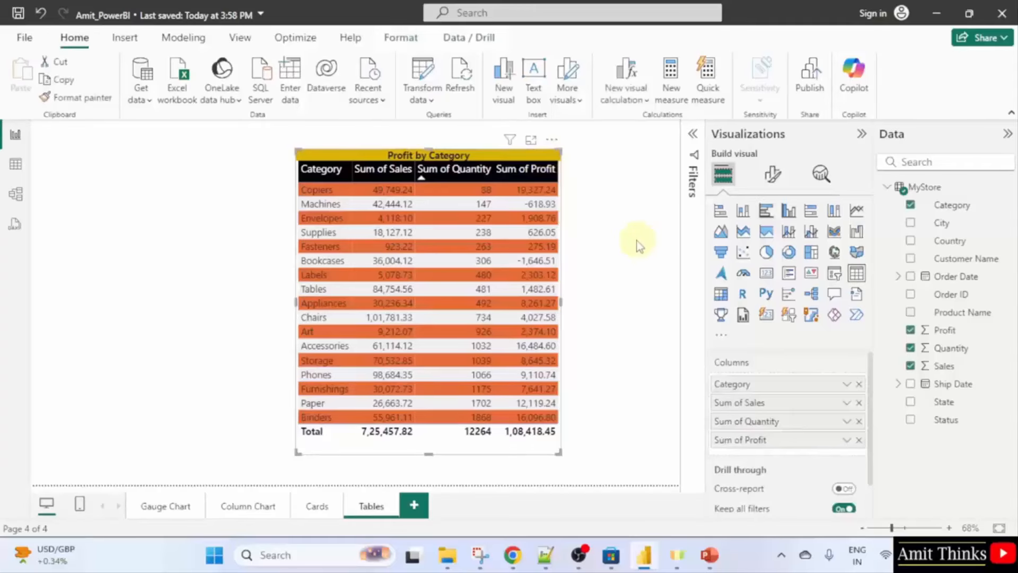
Set the table's style preset to None, removing the orange banding.
left_click(773, 173)
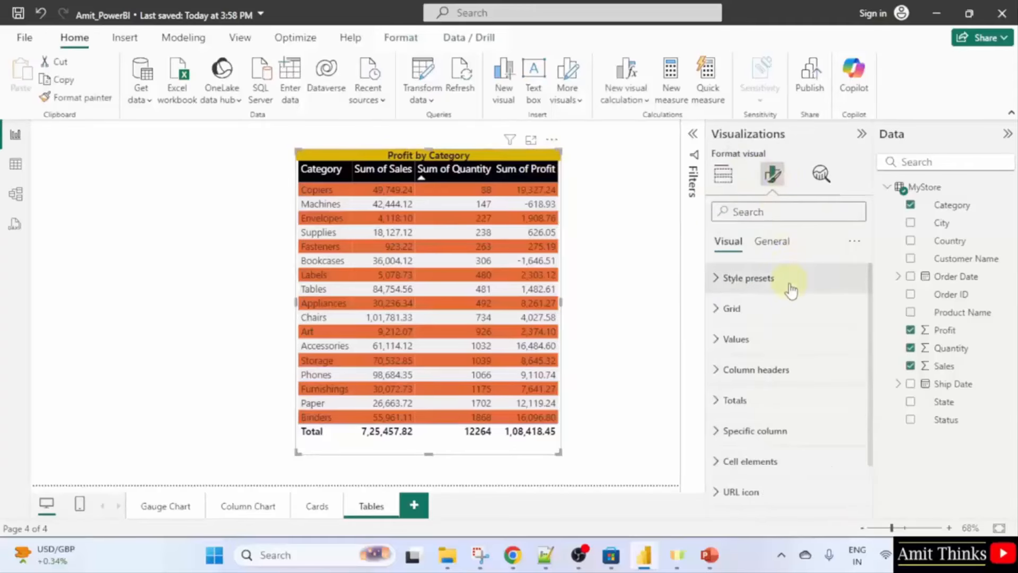
left_click(787, 286)
left_click(788, 328)
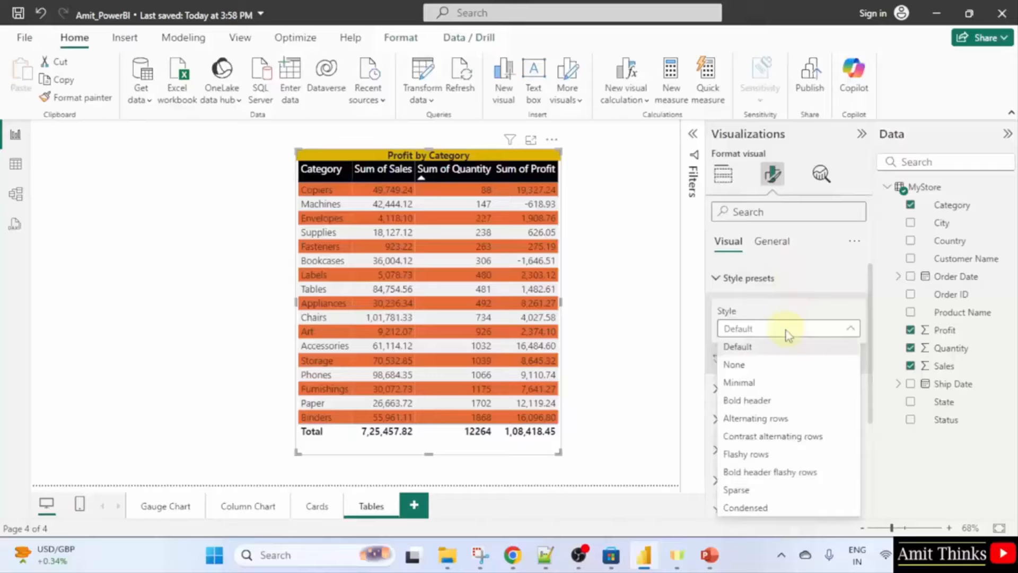
left_click(776, 365)
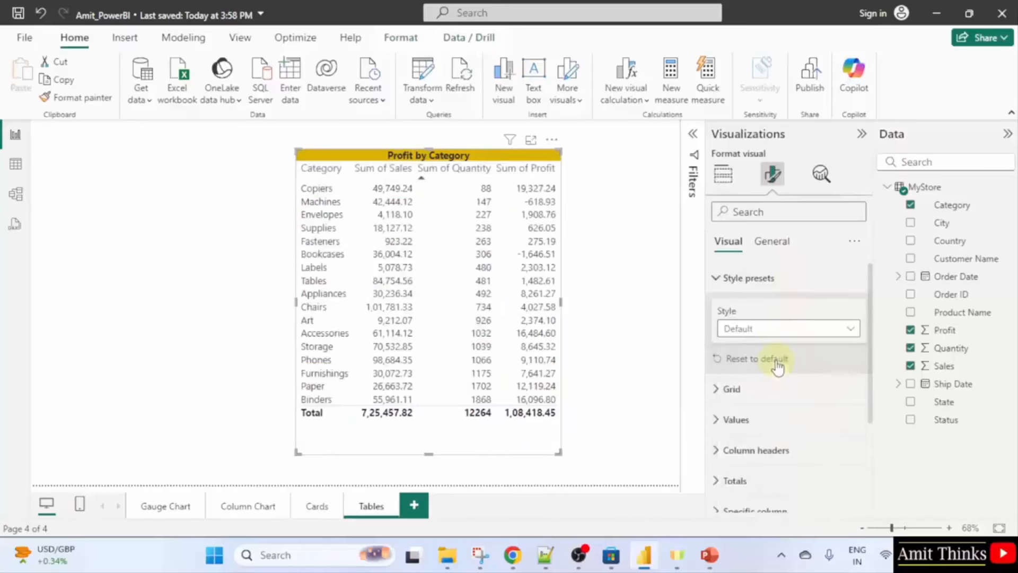
left_click(631, 297)
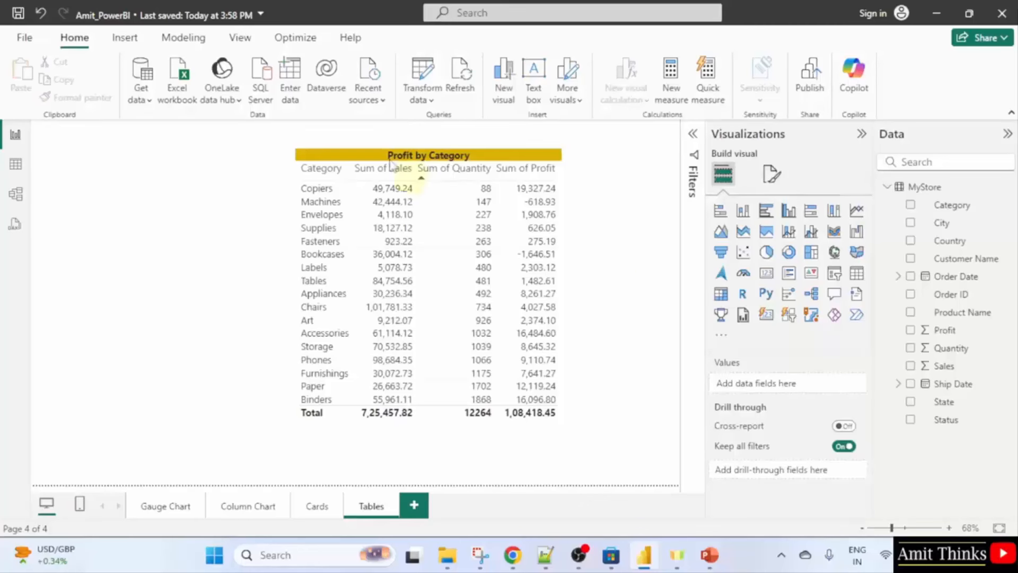
Give the column headers a black background with white text.
left_click(543, 159)
left_click(772, 174)
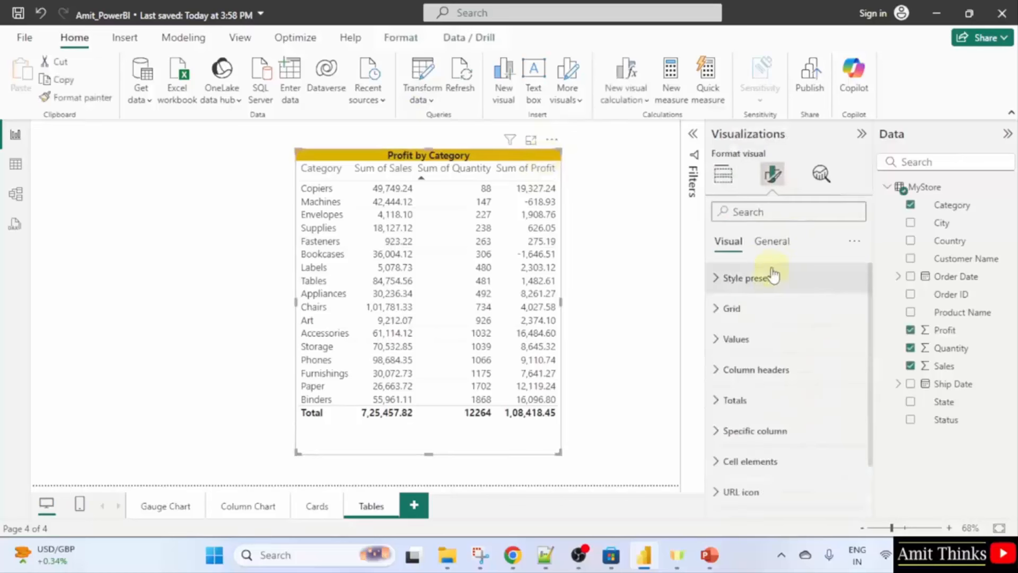
left_click(797, 368)
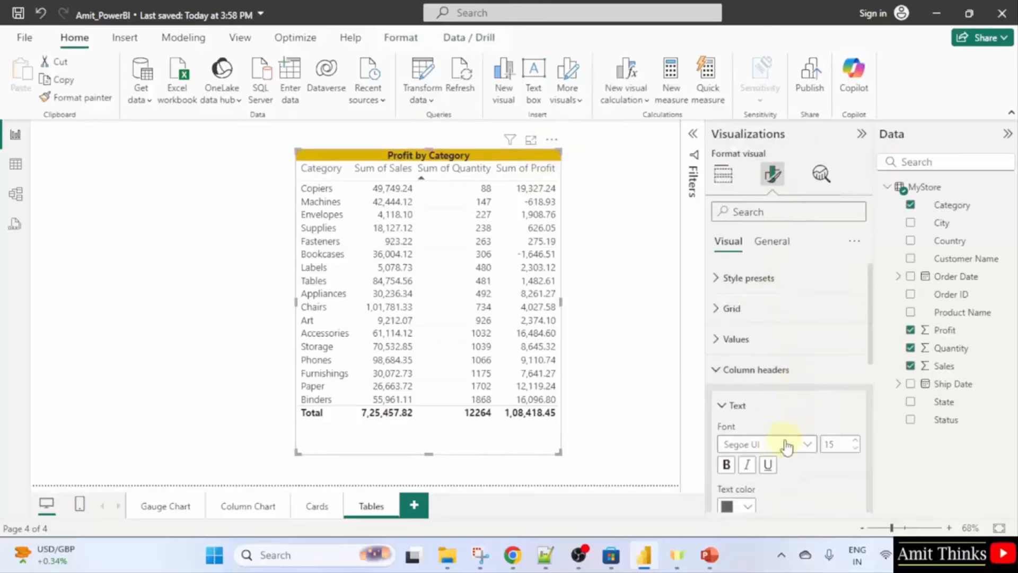
scroll(786, 447, "down", 3)
left_click(751, 397)
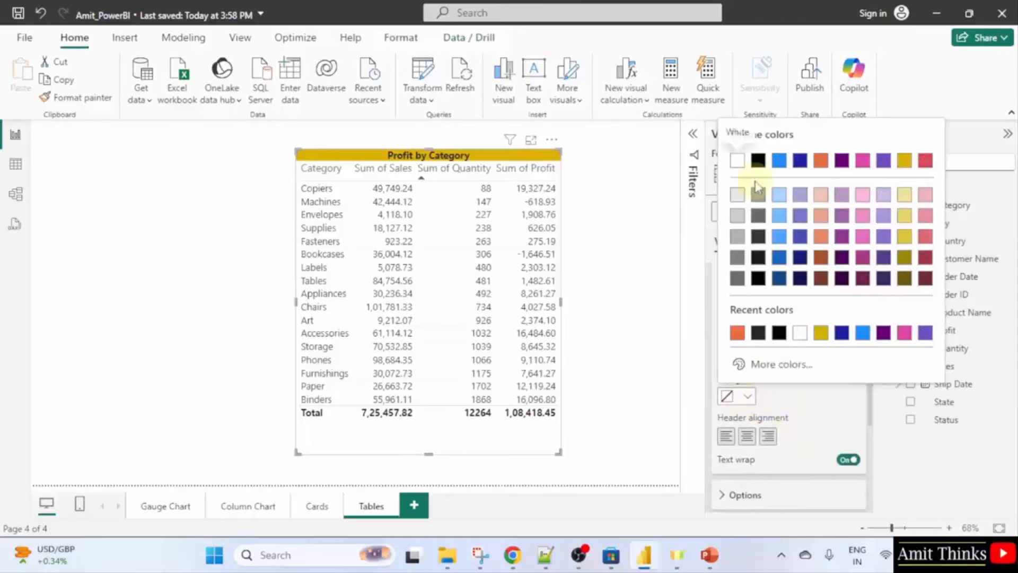
left_click(758, 160)
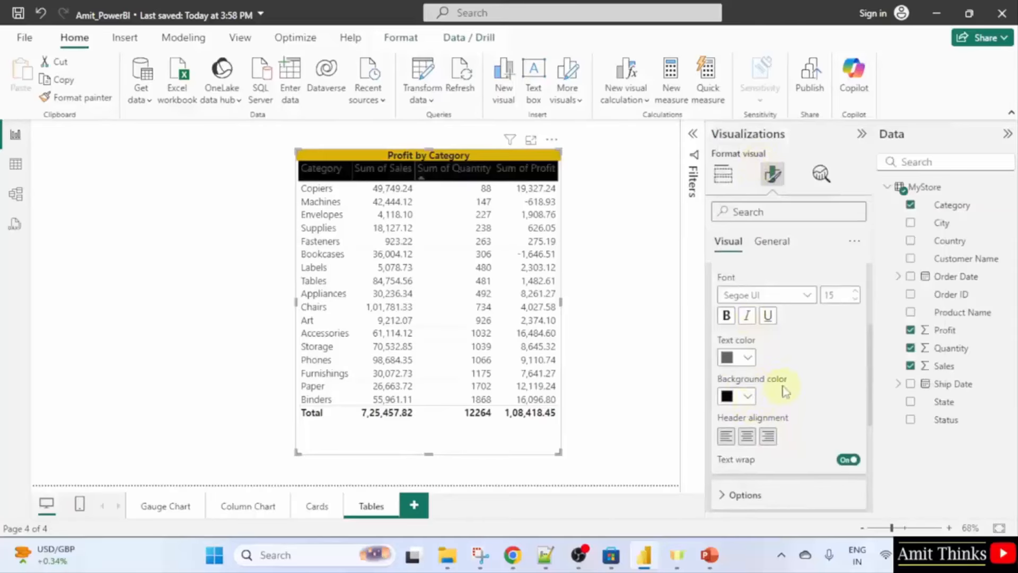
left_click(748, 357)
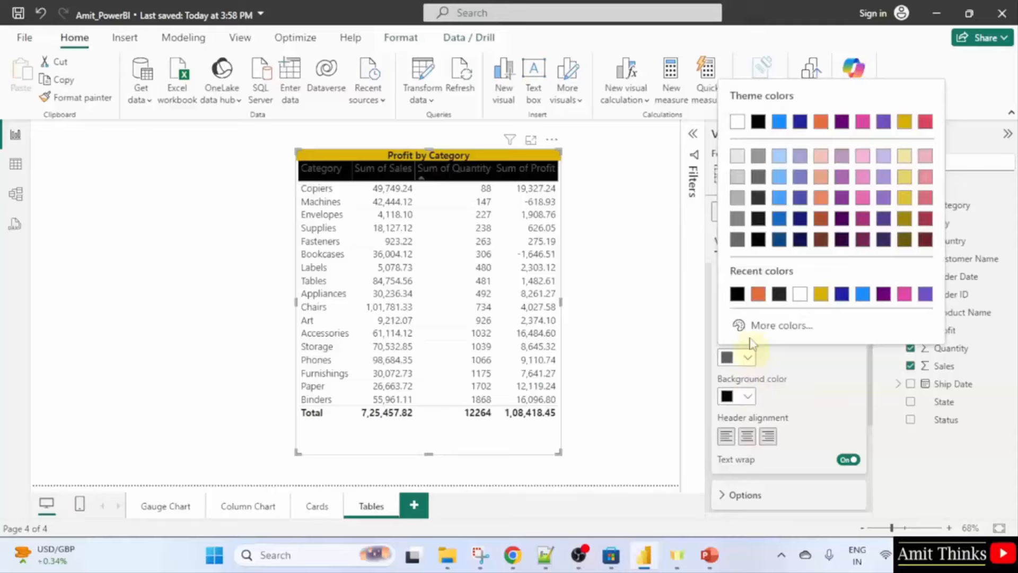
left_click(741, 127)
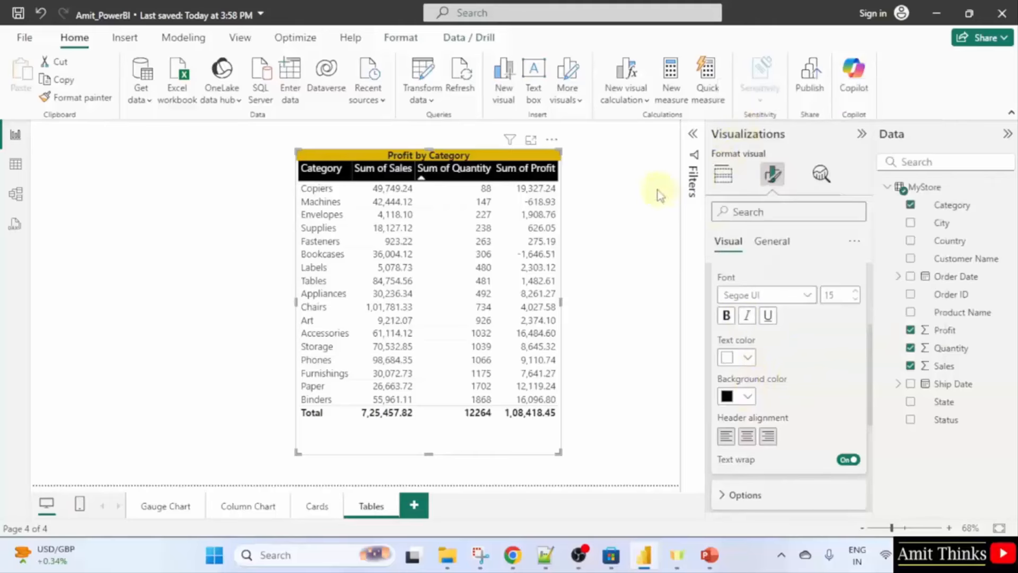
Apply a blue gradient background colour rule to the Sum of Sales field.
left_click(563, 239)
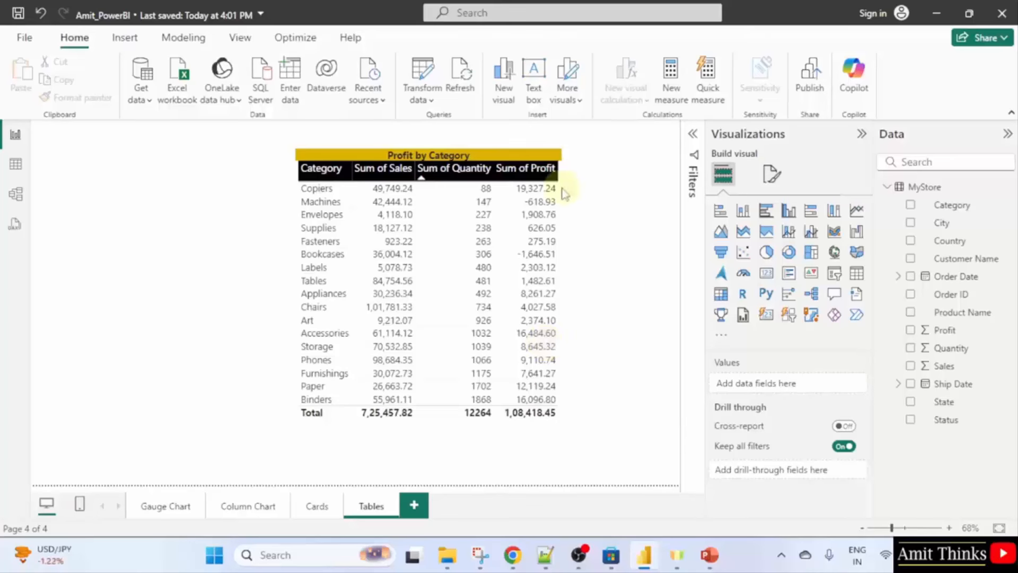
left_click(559, 159)
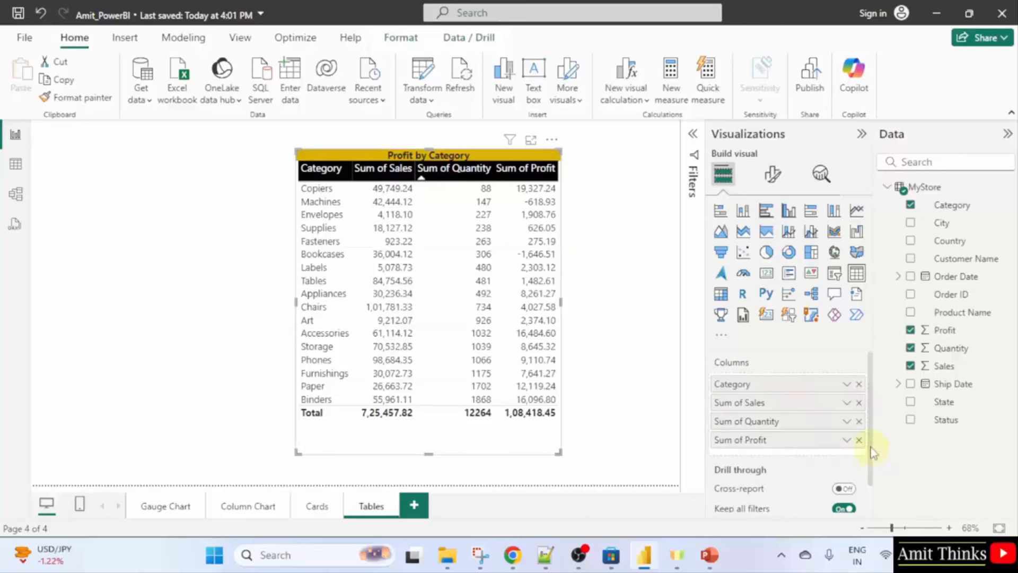
left_click(846, 403)
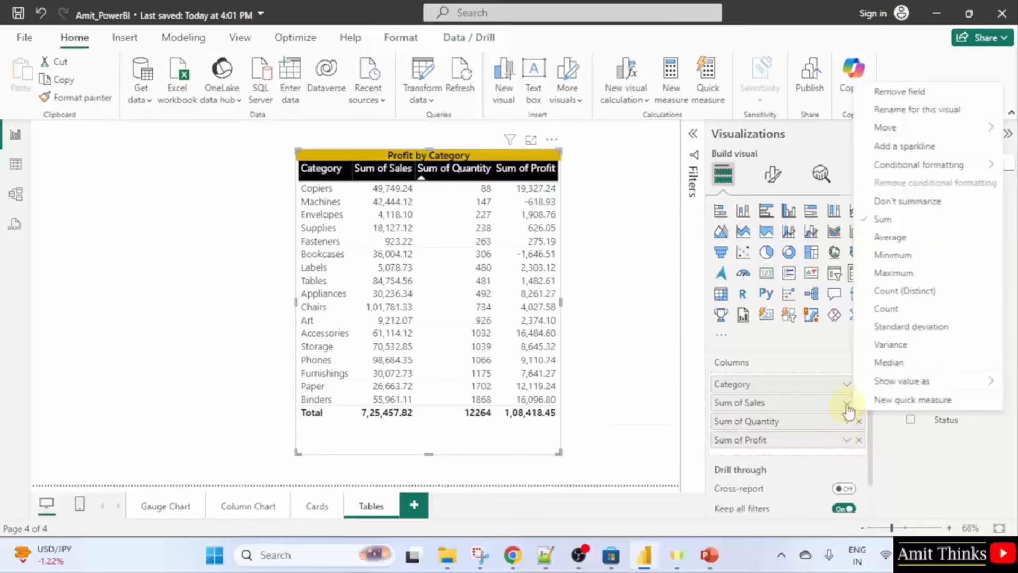
mouse_move(886, 170)
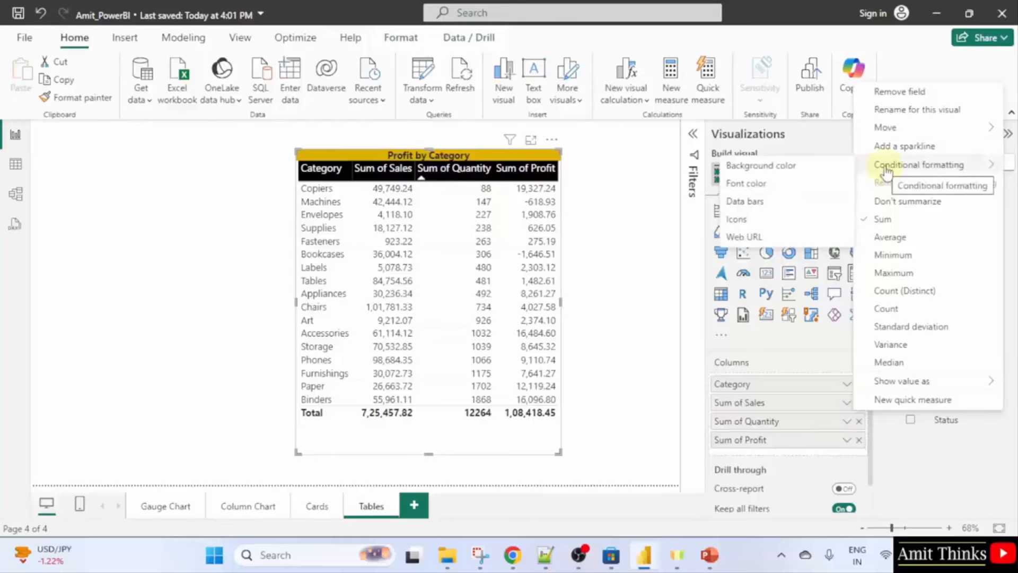
left_click(822, 169)
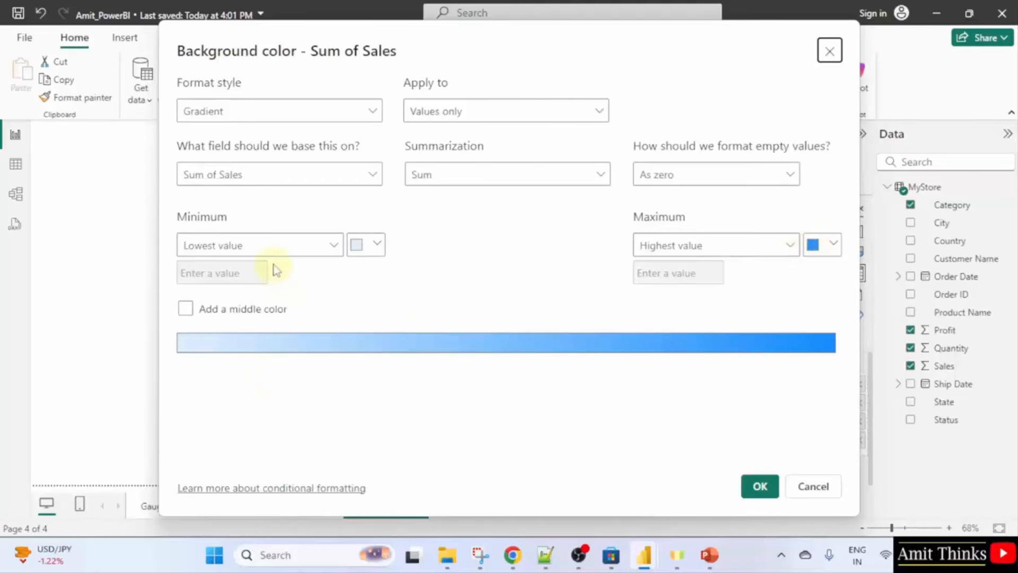
left_click(761, 487)
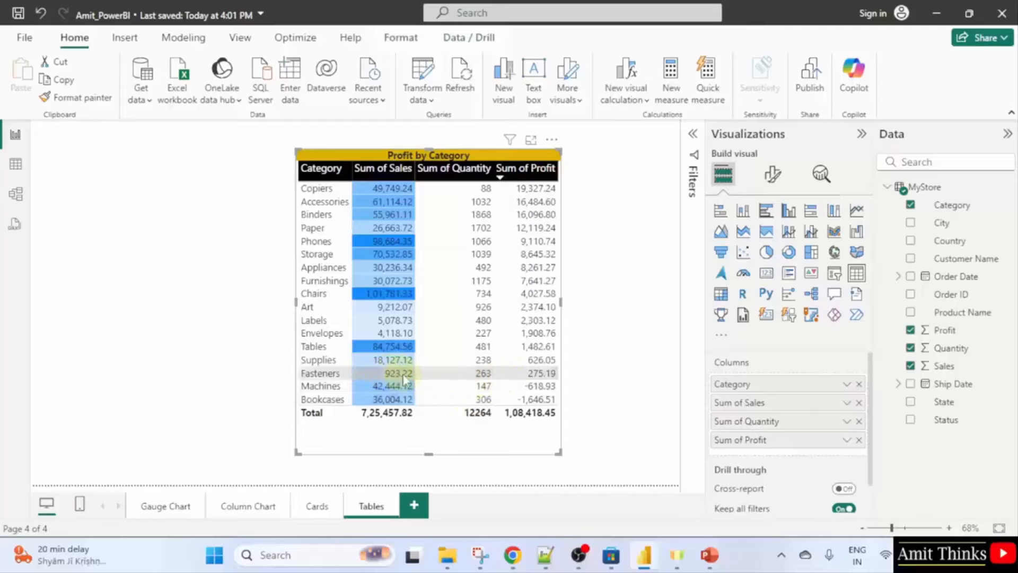
Try both Sum of Sales sort orders, then sort by Sum of Profit descending.
left_click(366, 169)
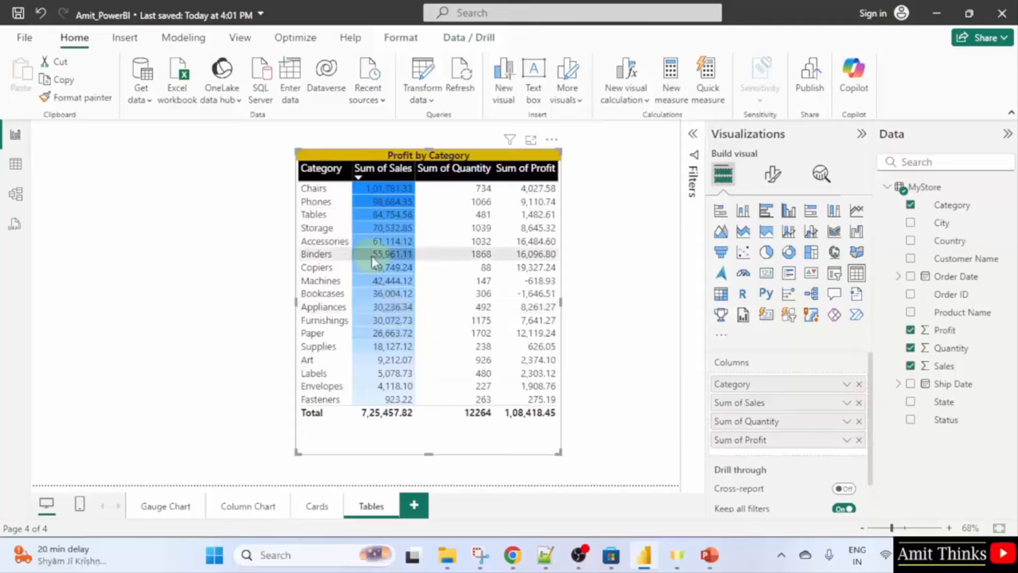
left_click(363, 171)
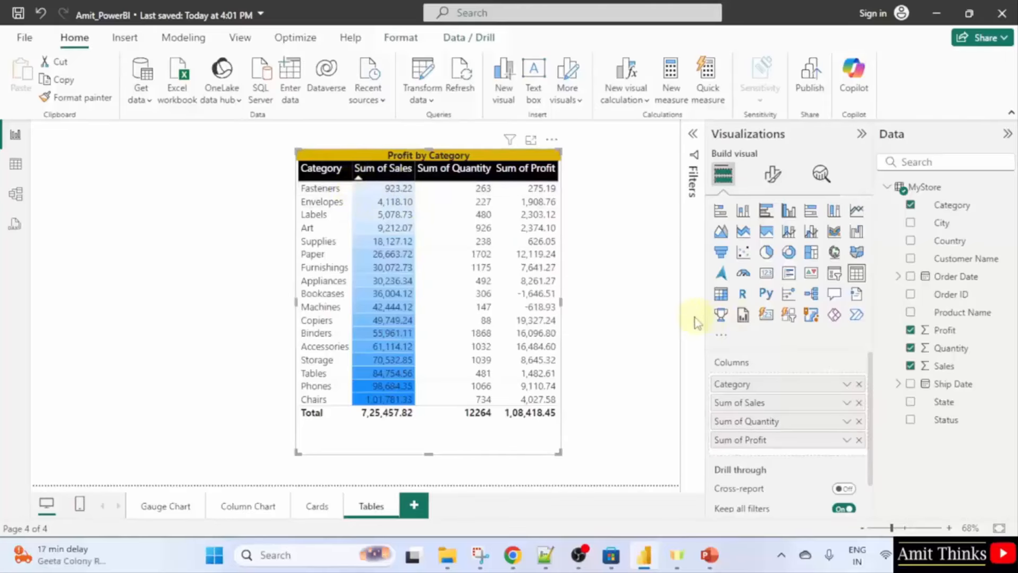
left_click(501, 175)
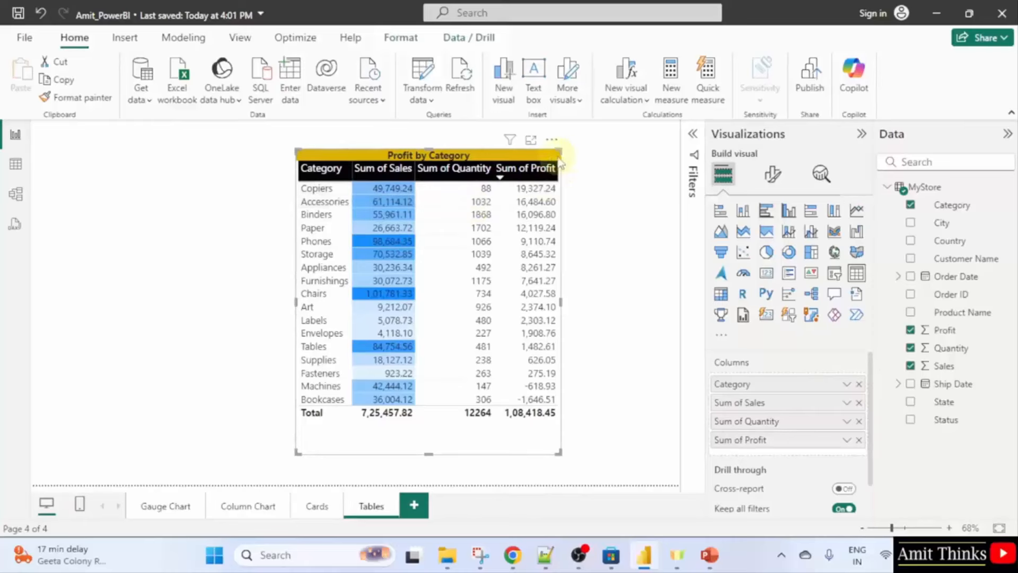
Add the red-to-green five-arrow icon set to the Sum of Profit values.
left_click(846, 441)
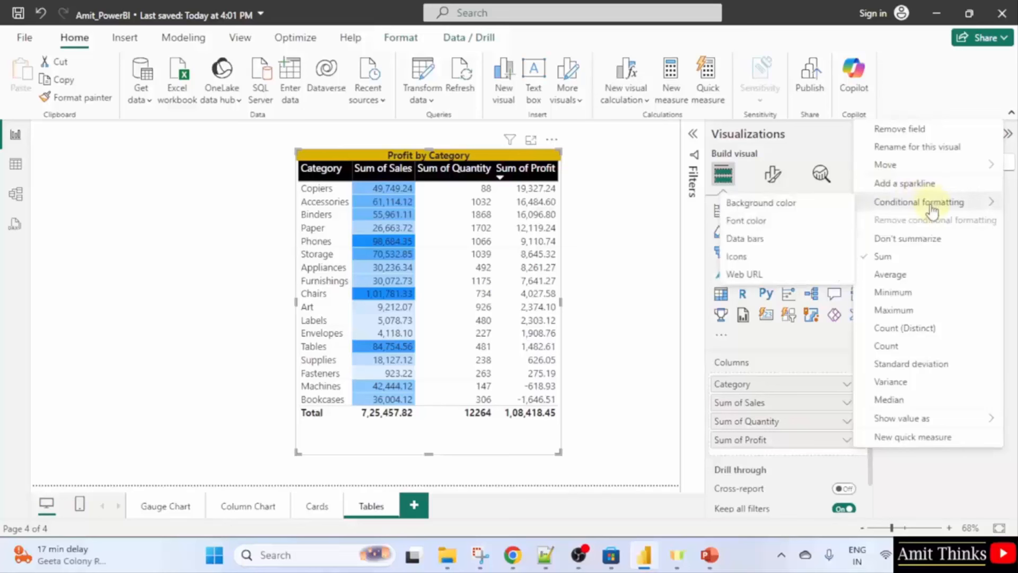
left_click(789, 266)
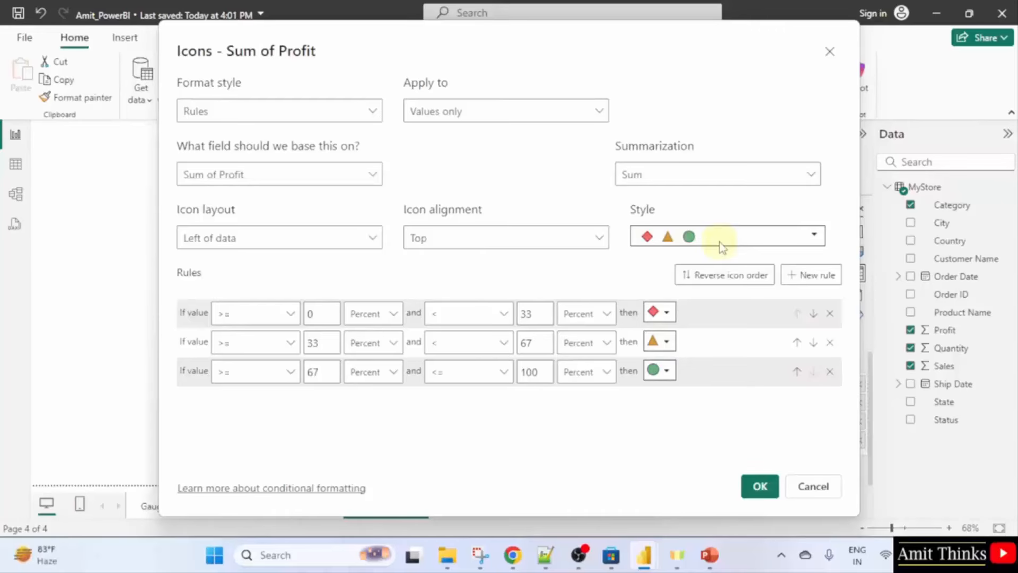
left_click(780, 238)
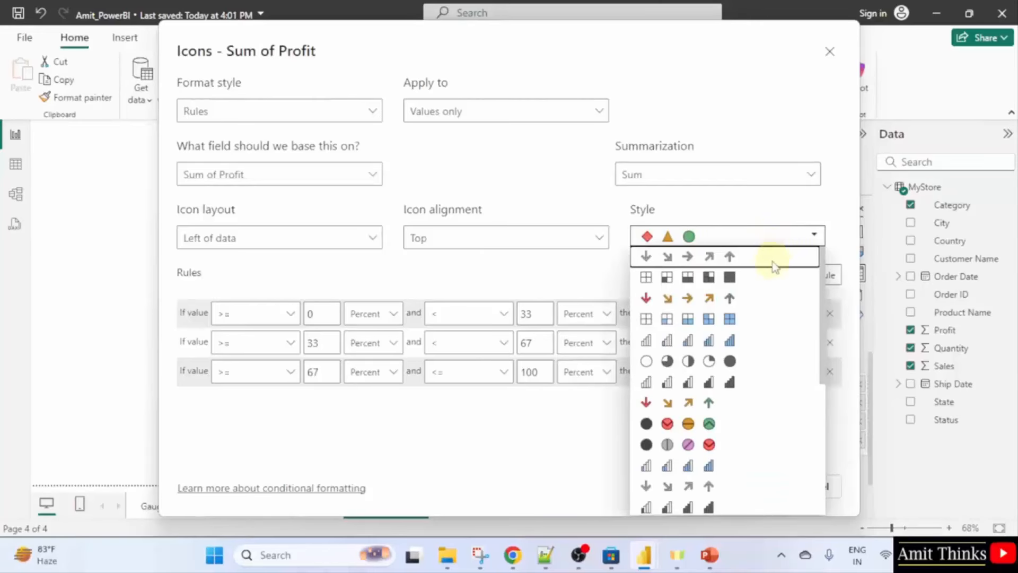
left_click(734, 297)
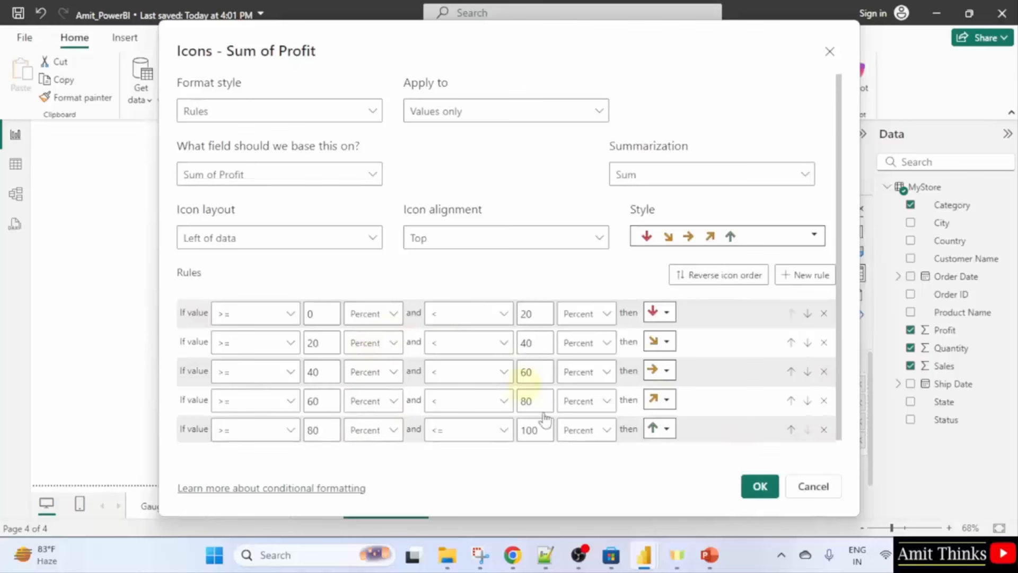
left_click(759, 487)
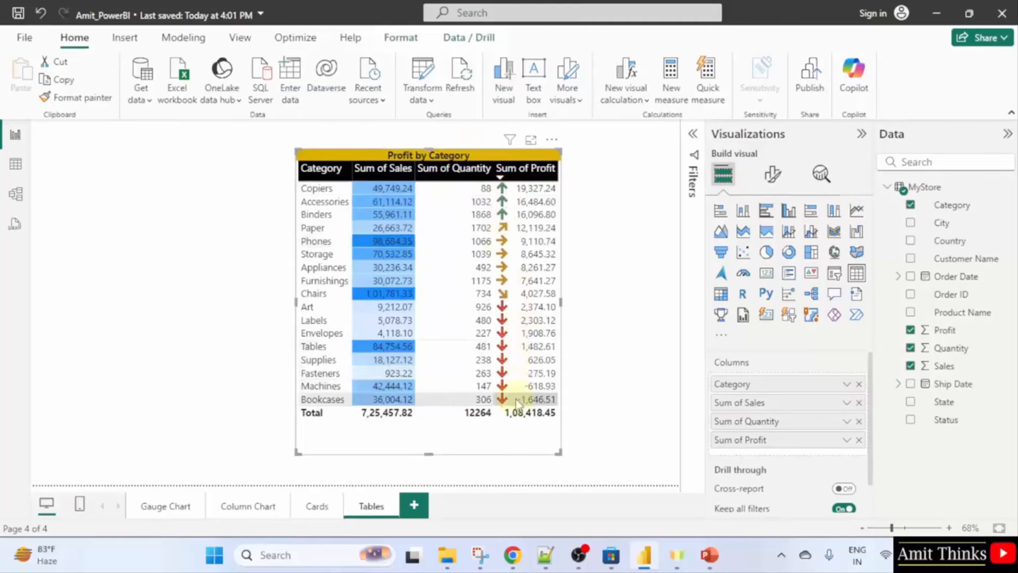
left_click(502, 180)
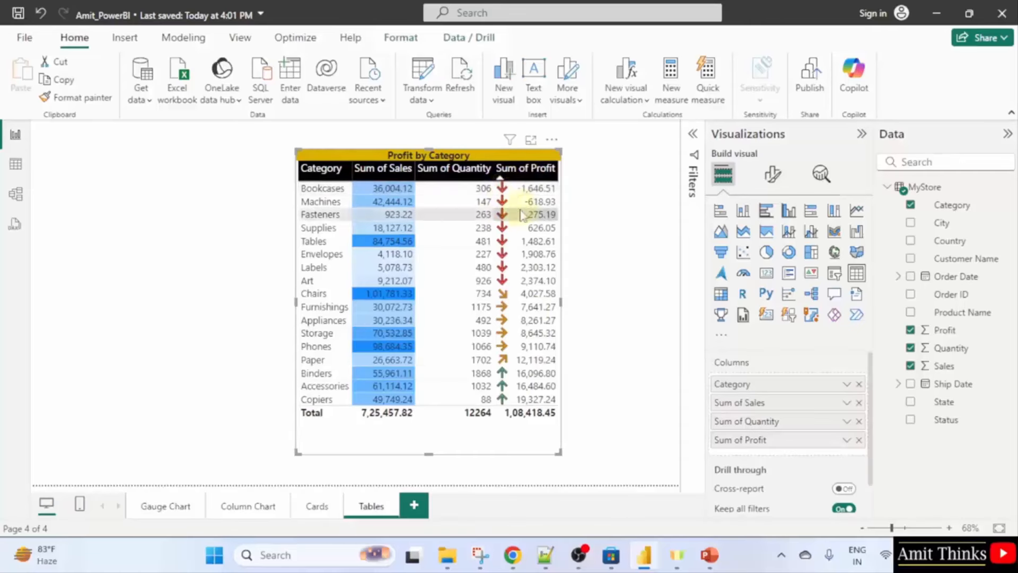
left_click(500, 180)
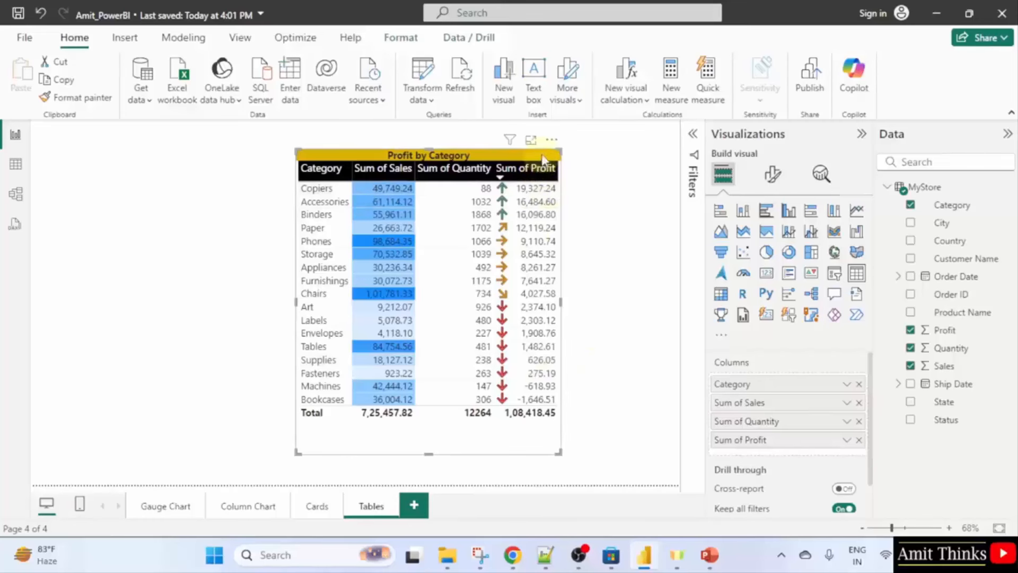
left_click(847, 443)
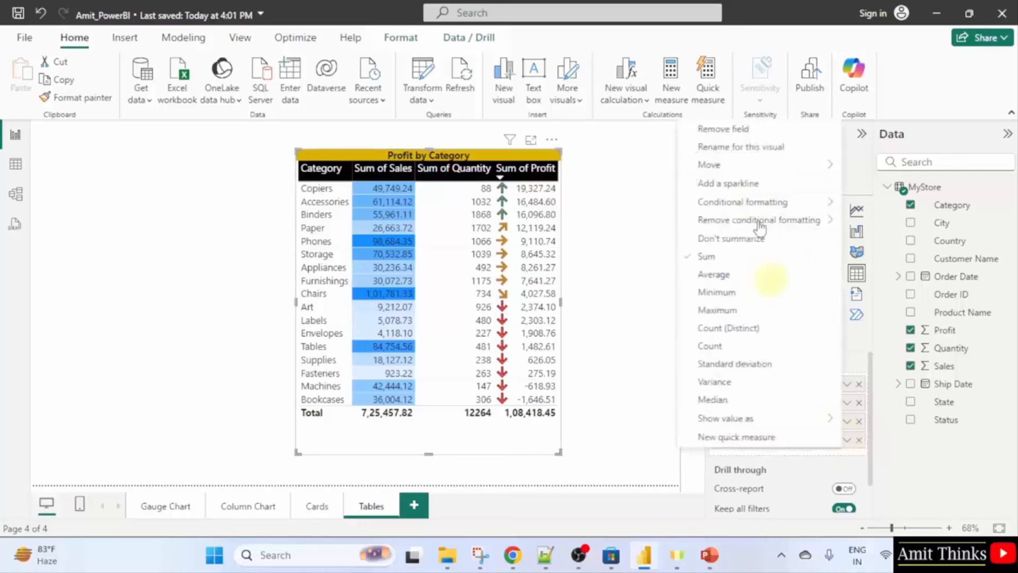
mouse_move(815, 207)
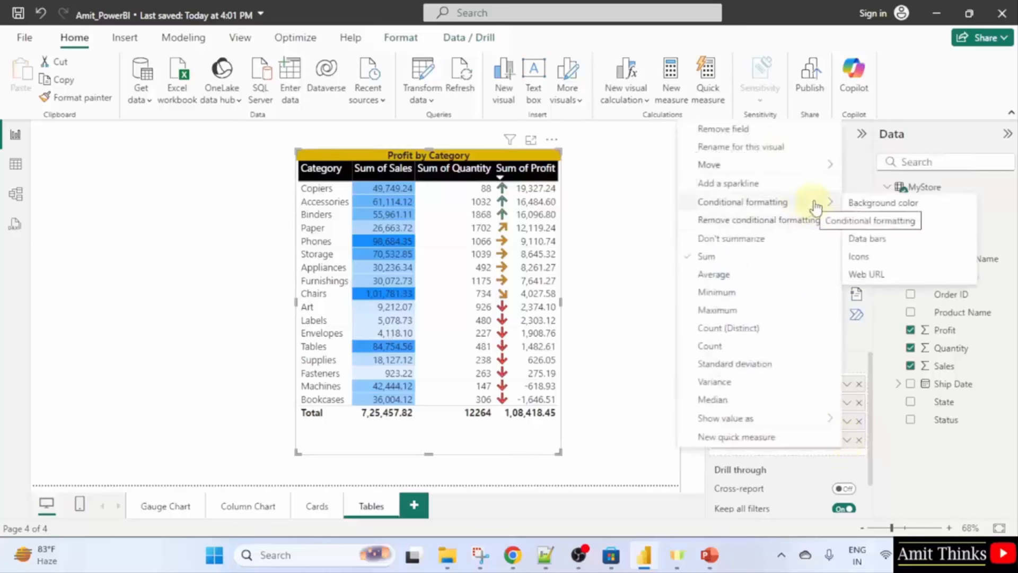
left_click(884, 258)
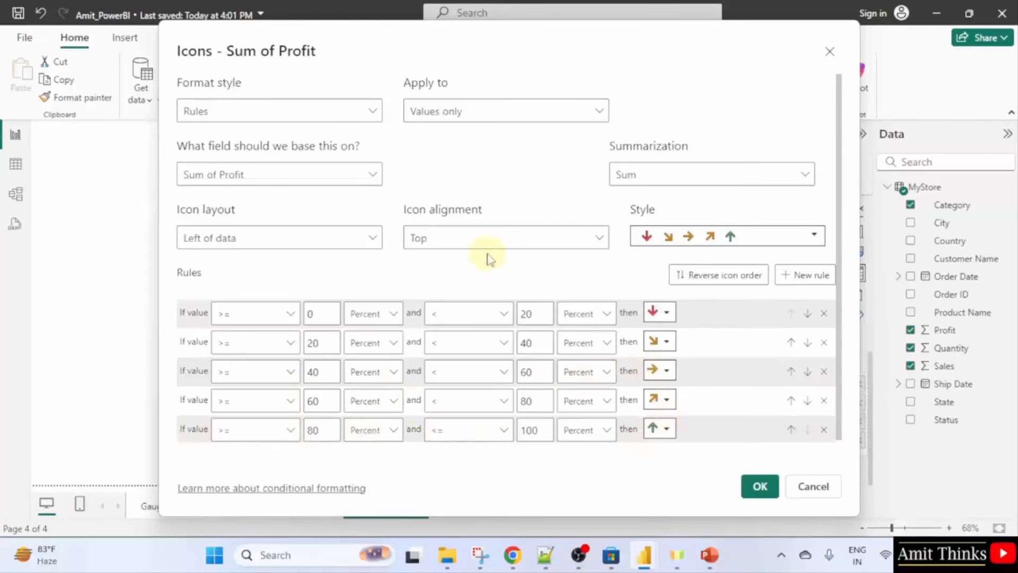
left_click(782, 242)
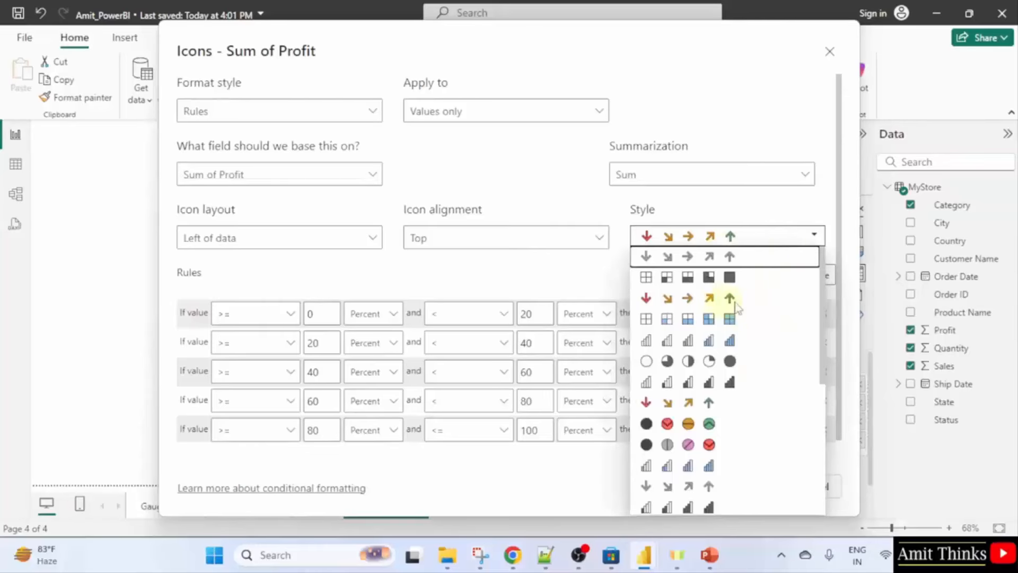
left_click(689, 217)
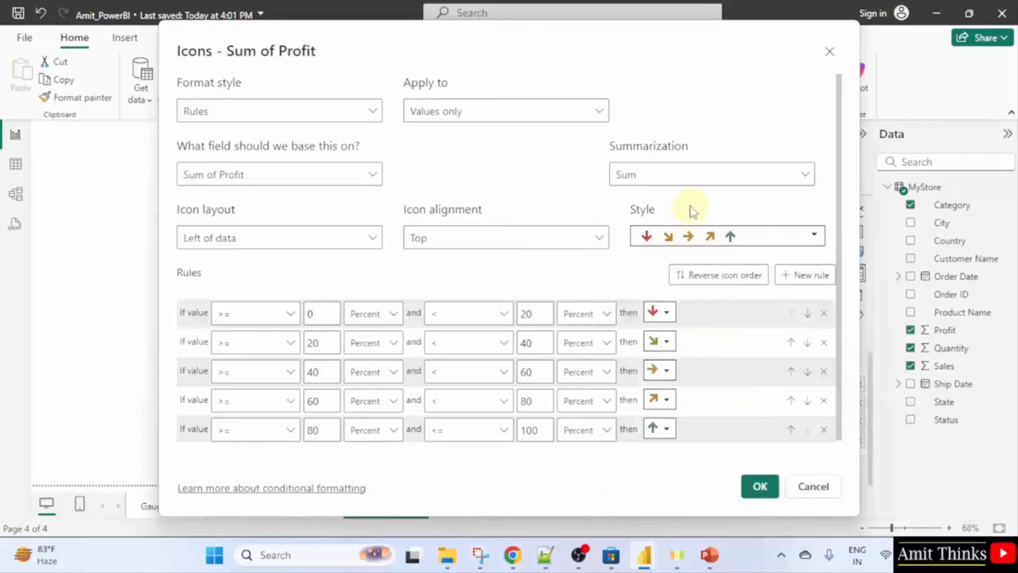
left_click(764, 485)
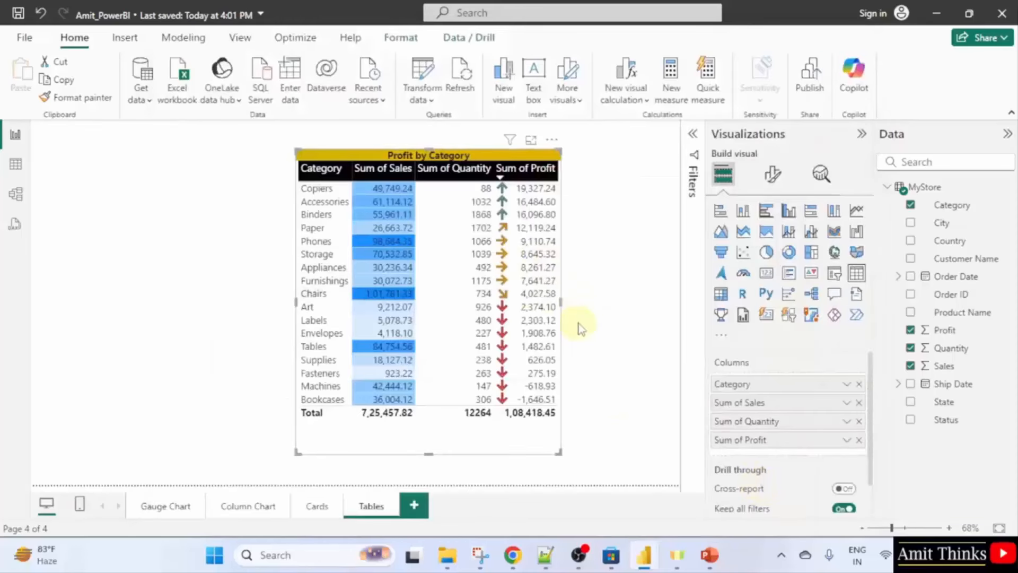
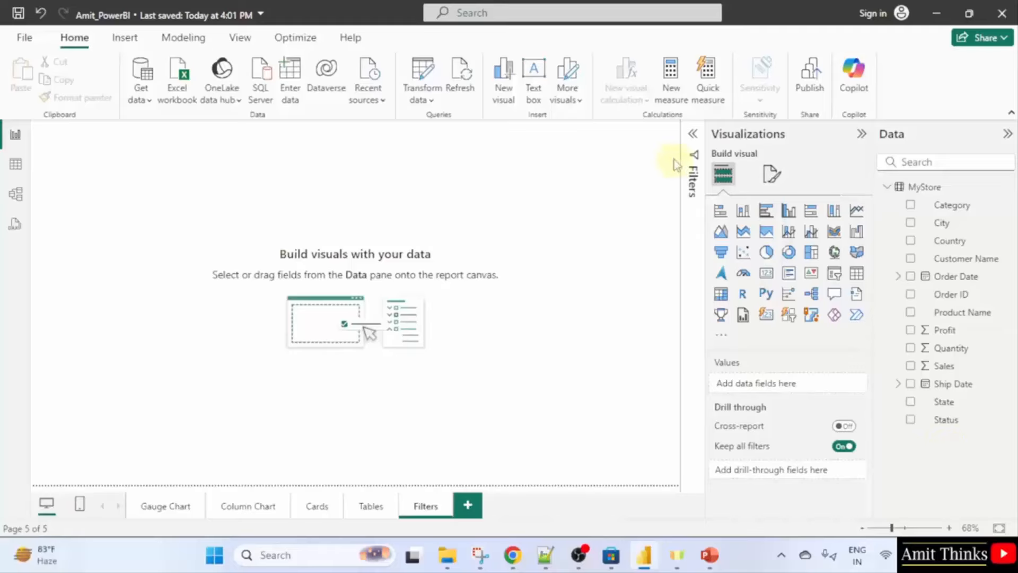
Expand the collapsed Filters pane beside the empty Filters page canvas.
left_click(692, 134)
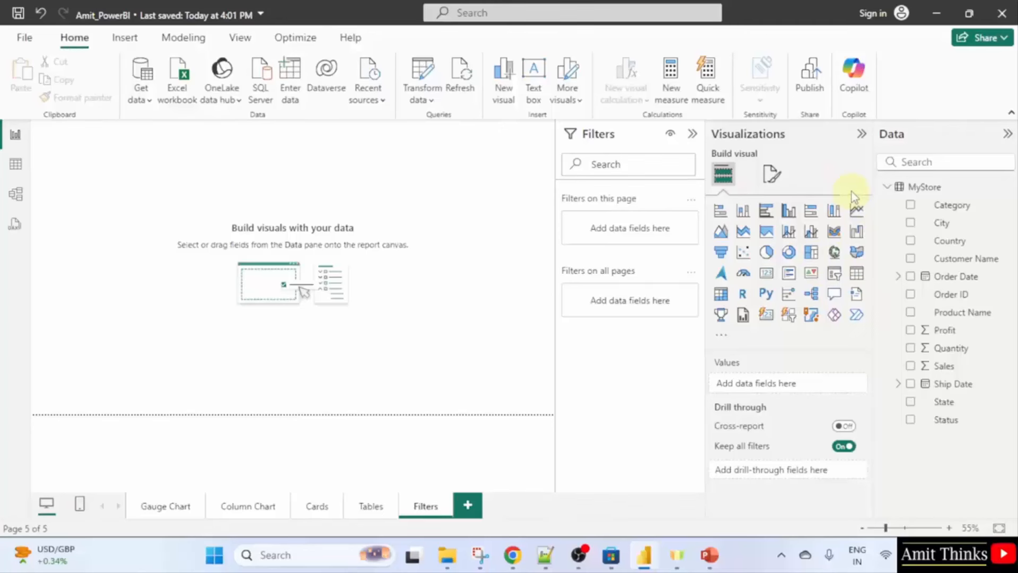
Add a pie chart, enlarge it in the canvas centre, and use Sales as its values.
left_click(766, 253)
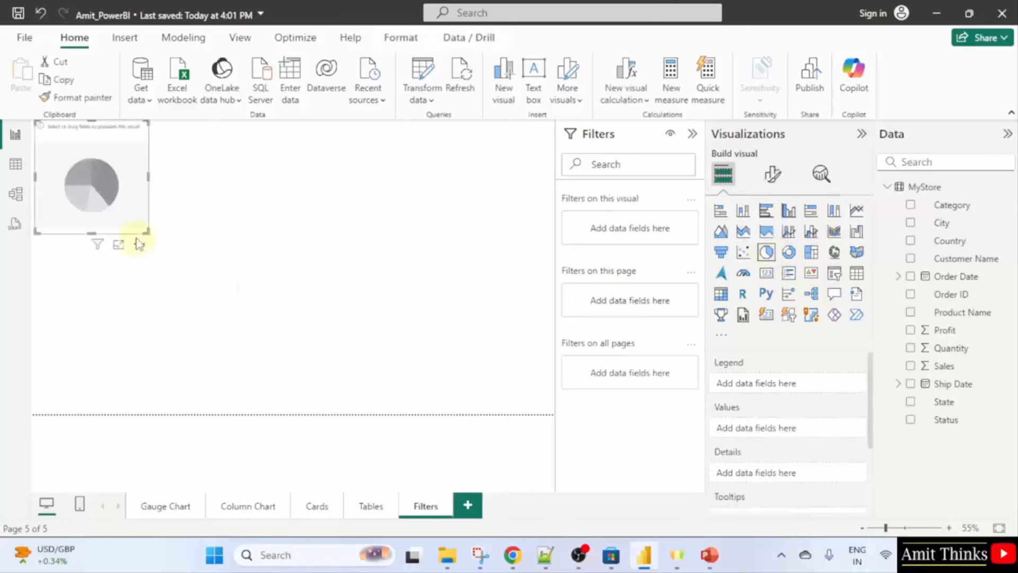
left_click_drag(146, 230, 317, 332)
left_click_drag(227, 182, 397, 228)
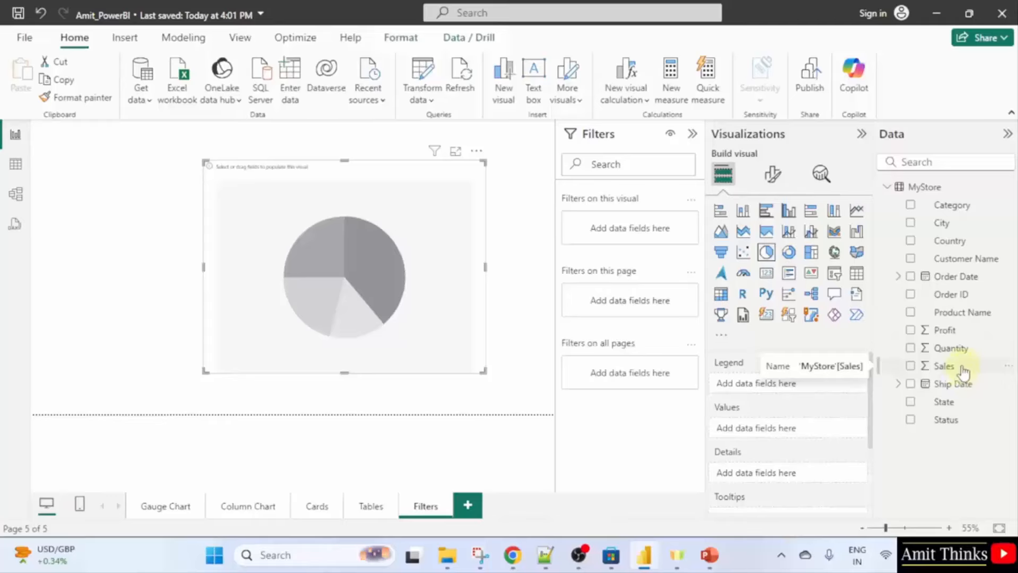
left_click(911, 365)
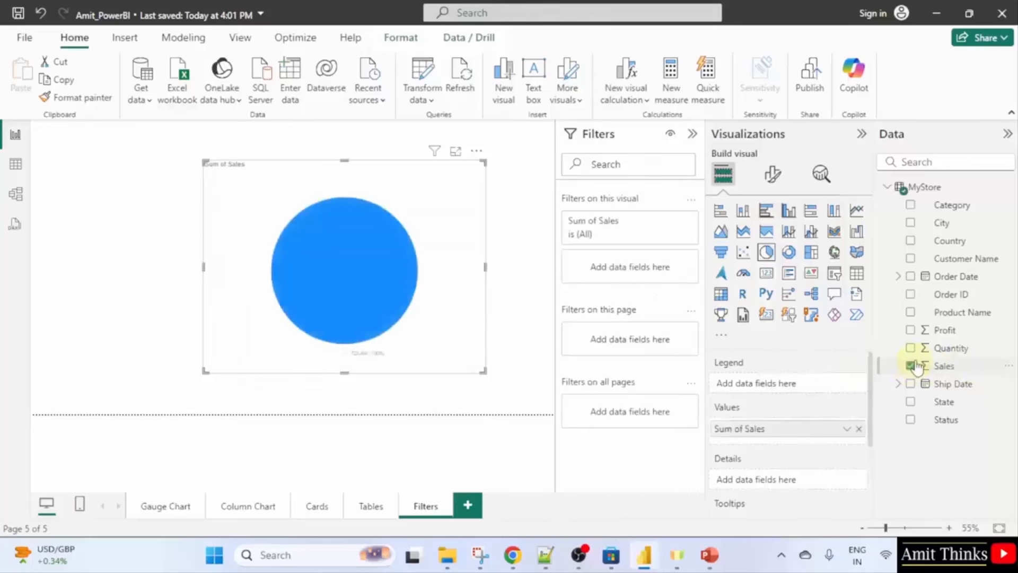
Break the Sum of Sales pie down by State and stretch the chart larger.
left_click(910, 402)
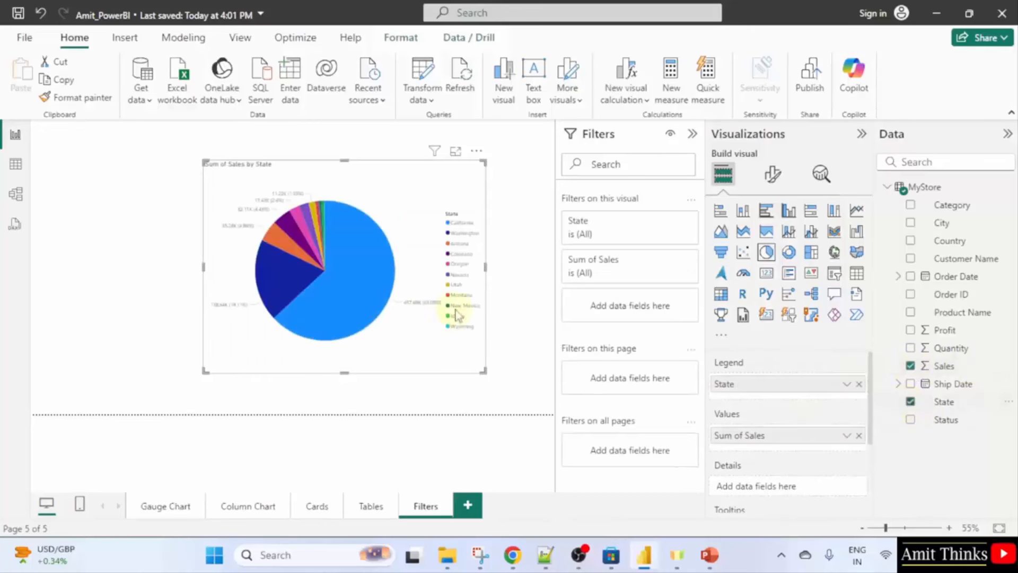
left_click_drag(484, 371, 542, 414)
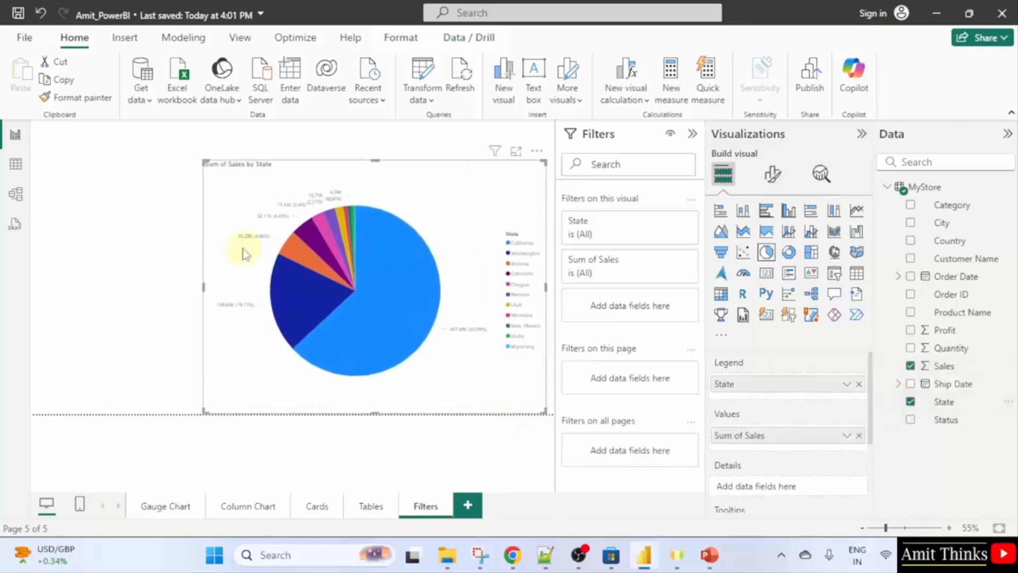
left_click(201, 159)
left_click(215, 168)
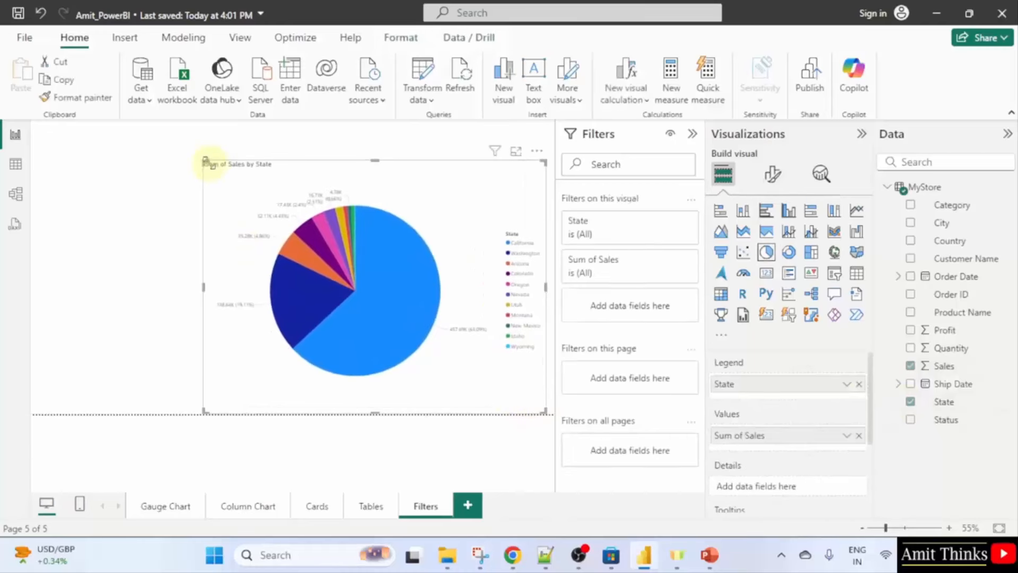
left_click_drag(204, 162, 140, 121)
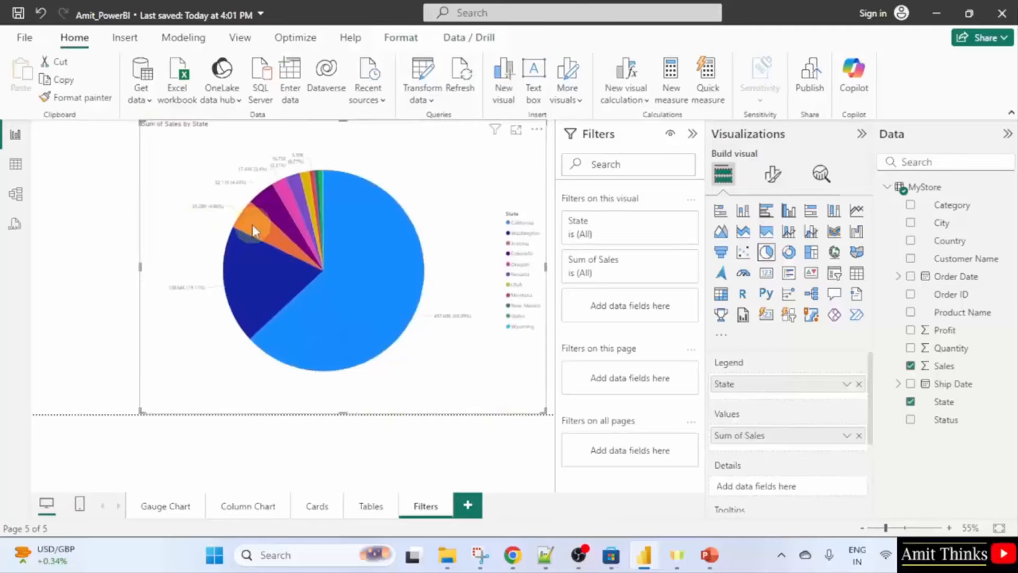
Narrow the side panes to widen the report canvas.
mouse_move(253, 227)
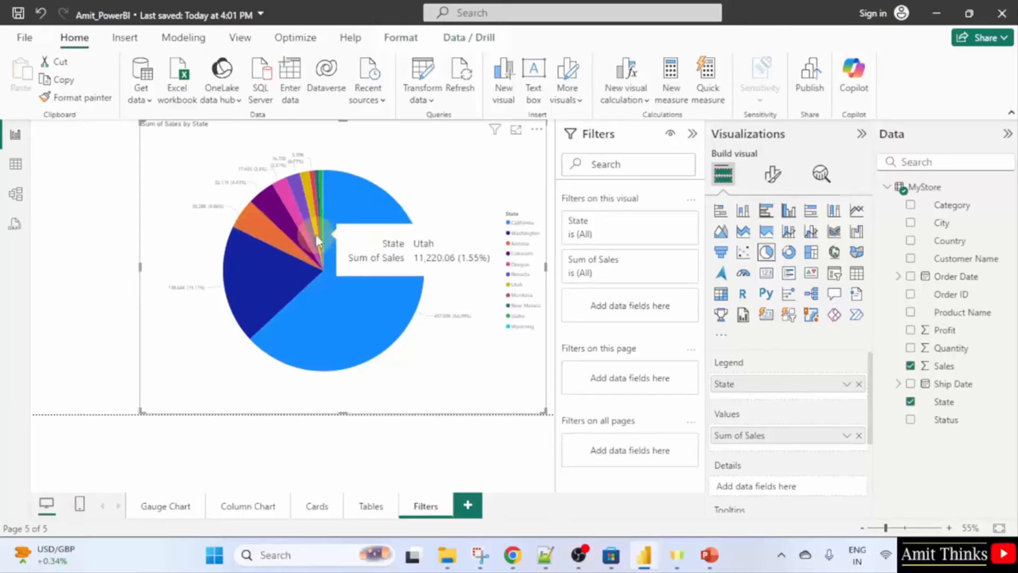
left_click_drag(876, 192, 887, 190)
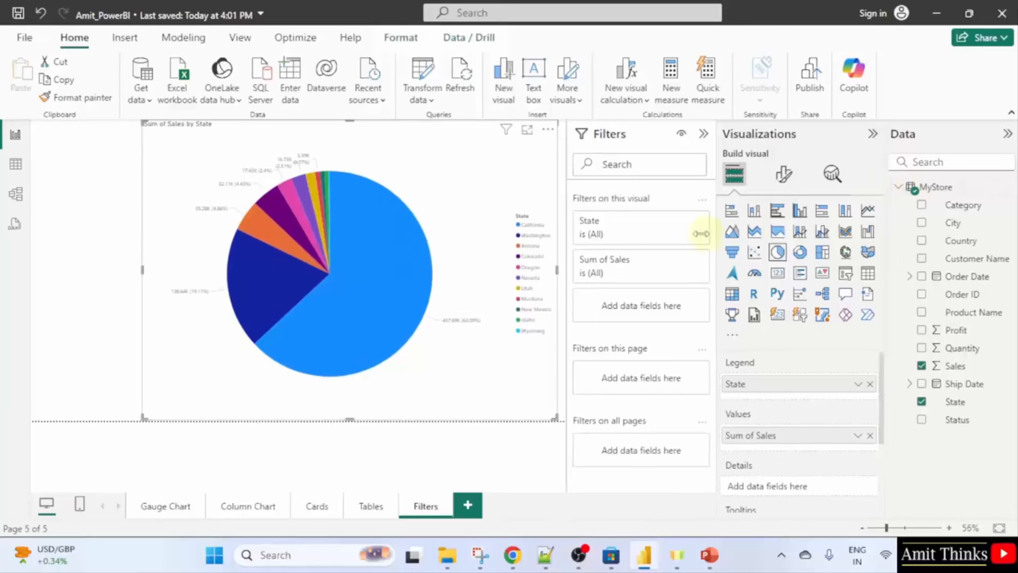
left_click_drag(715, 222, 753, 218)
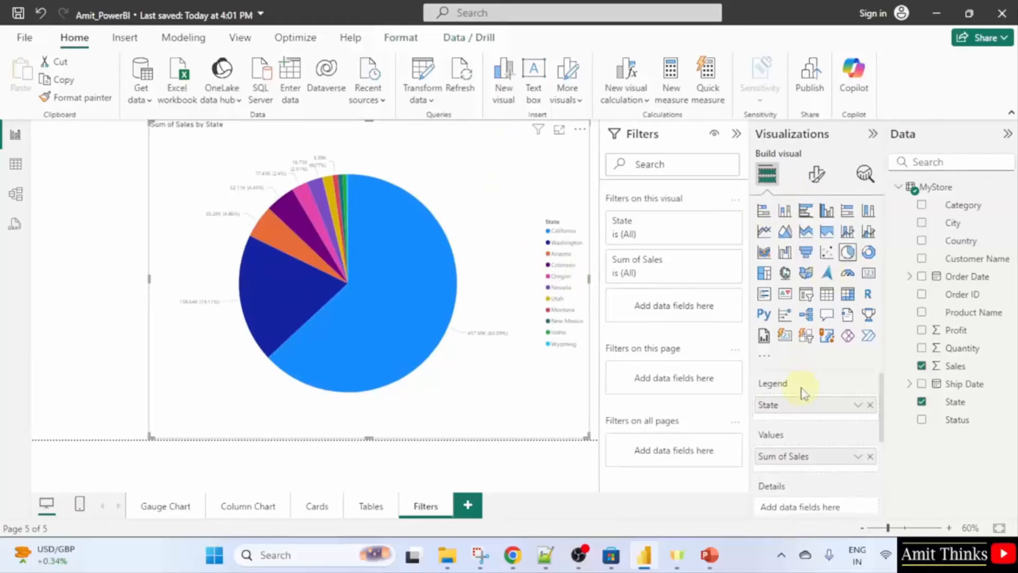
Set the pie's Detail labels values font size to 15.
left_click(816, 175)
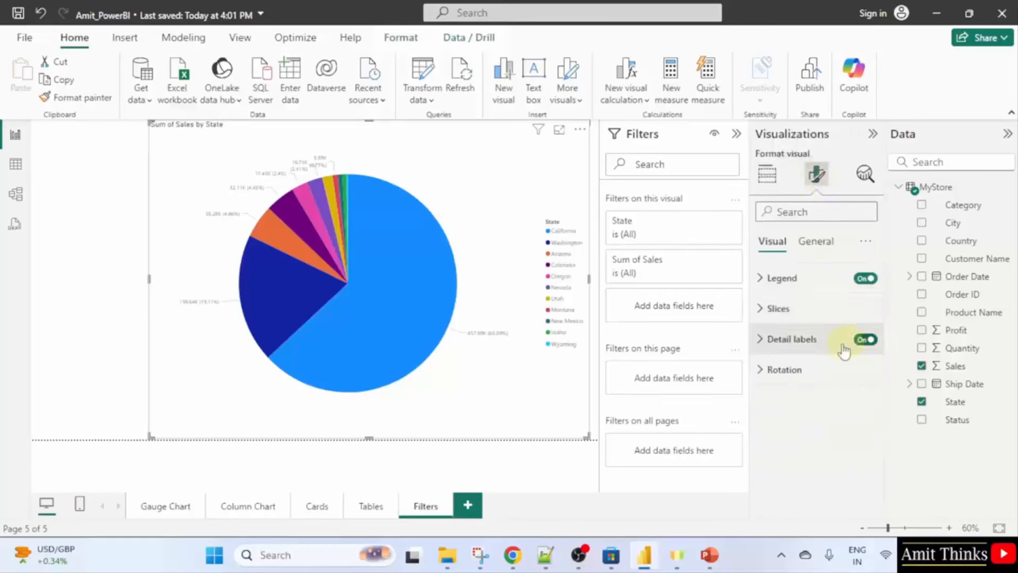
left_click(826, 340)
scroll(772, 371, "down", 2)
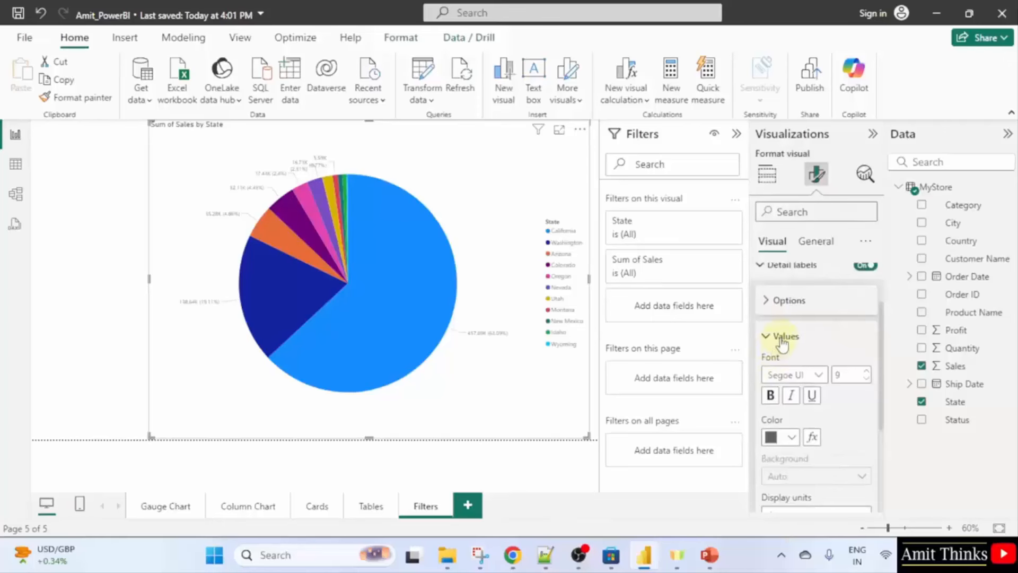
scroll(790, 350, "down", 3)
scroll(795, 359, "up", 3)
left_click(848, 375)
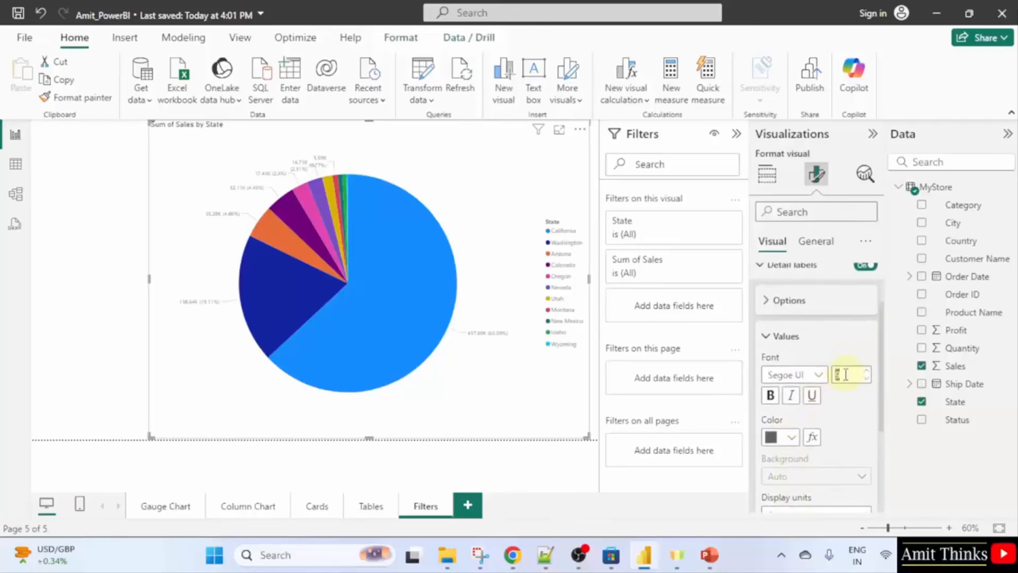
type("12")
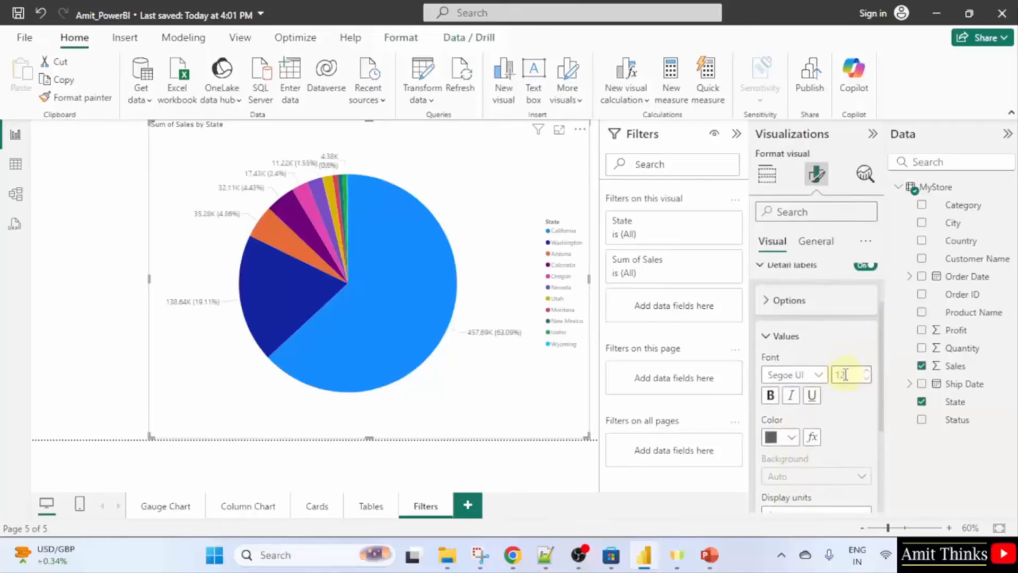
key("BackSpace")
type("5")
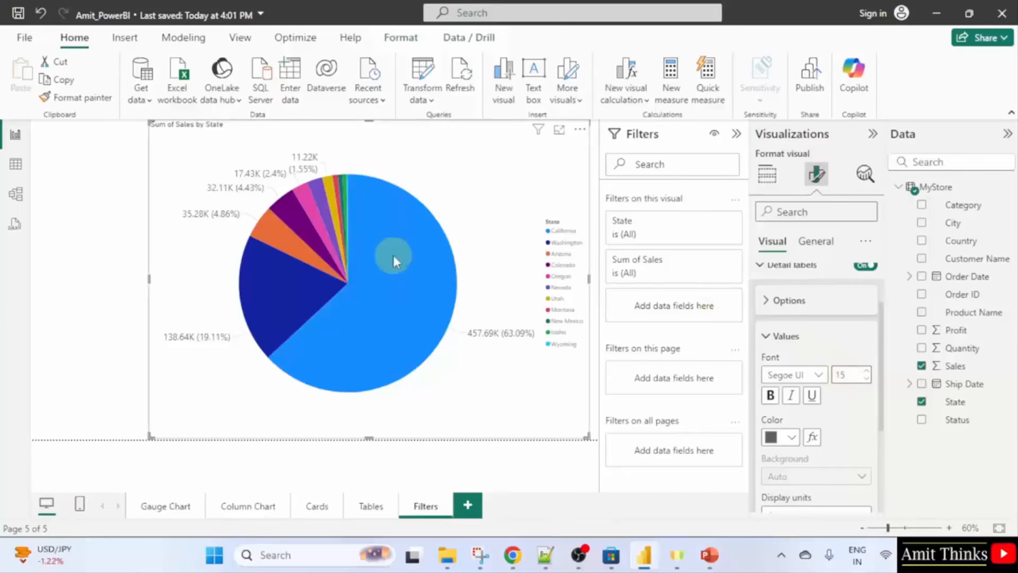
mouse_move(393, 260)
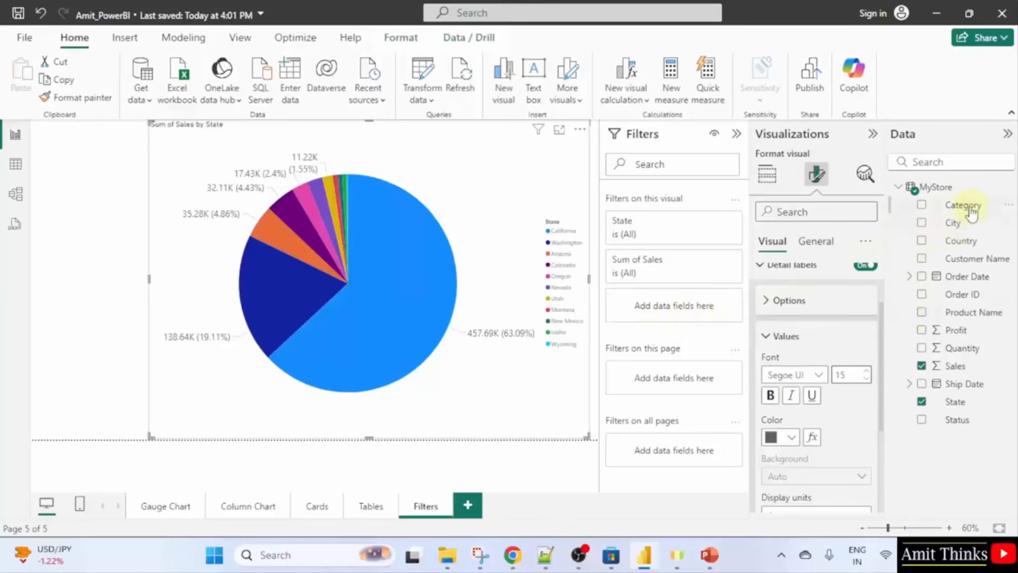
Add Category as a visual-level filter on the pie chart.
left_click_drag(954, 207, 690, 294)
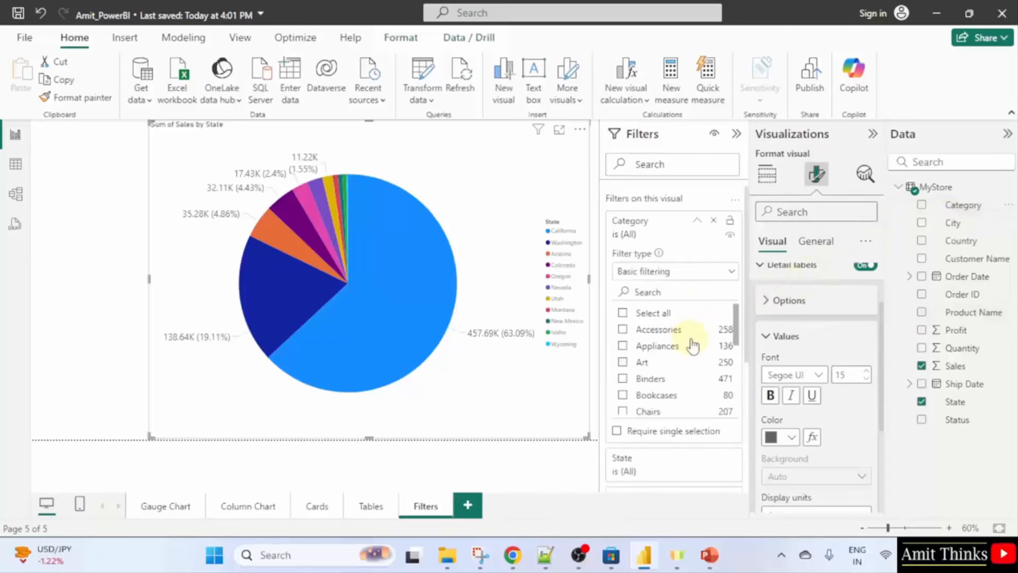
left_click(706, 276)
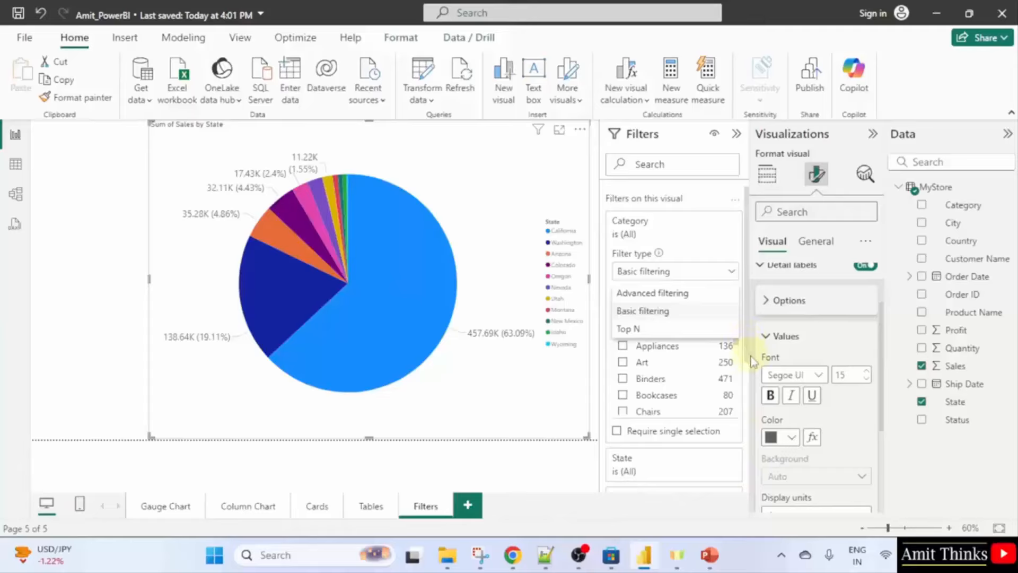
left_click(657, 516)
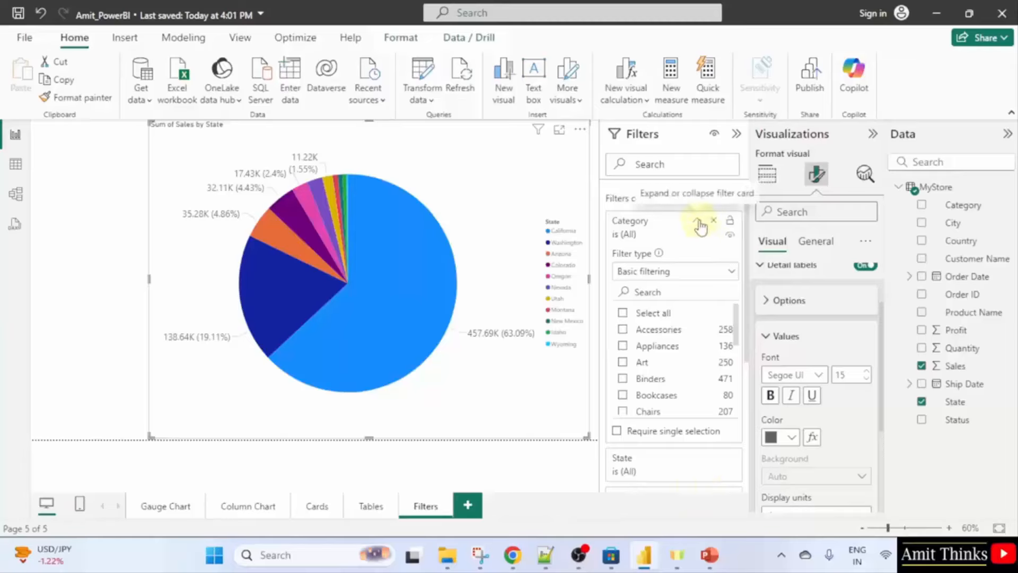
left_click(698, 225)
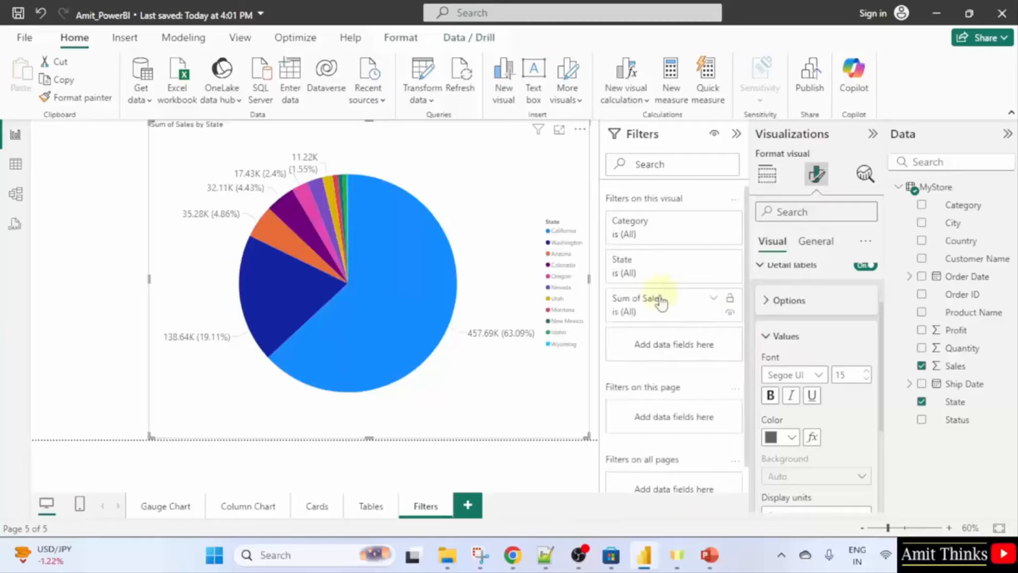
left_click(696, 225)
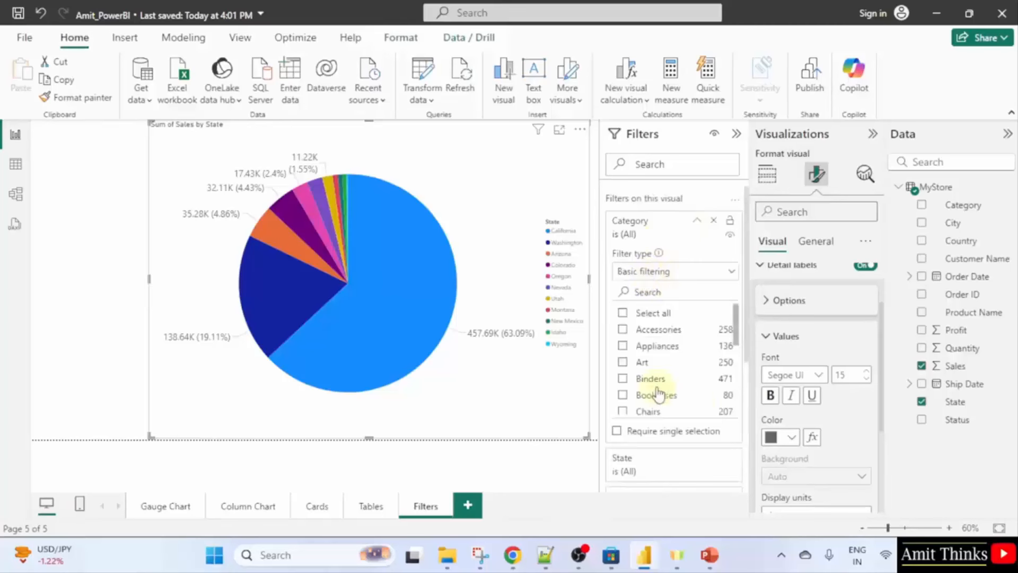
Tick Bookcases and Accessories in the Category filter's basic filtering list.
left_click(623, 329)
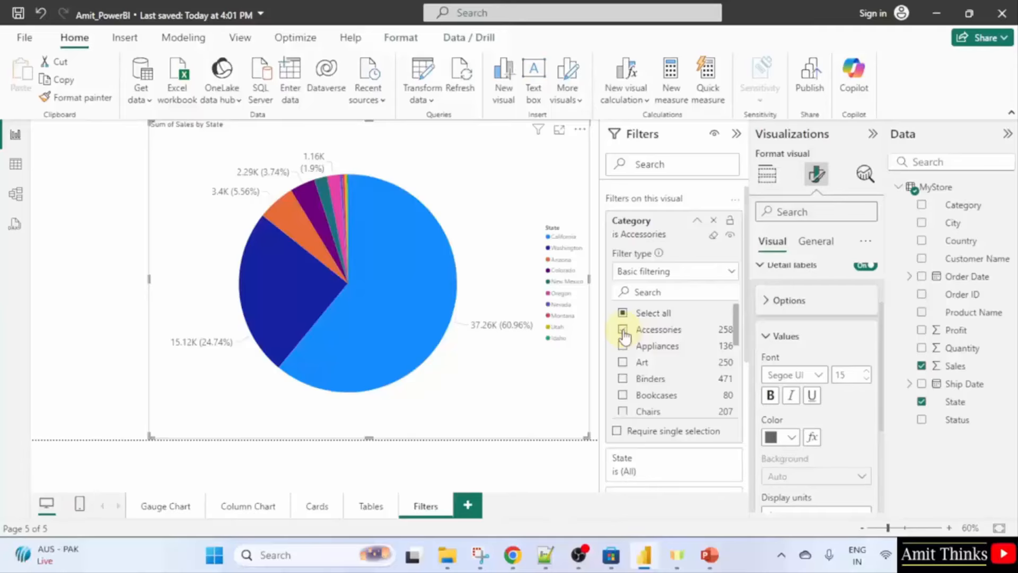
left_click(623, 330)
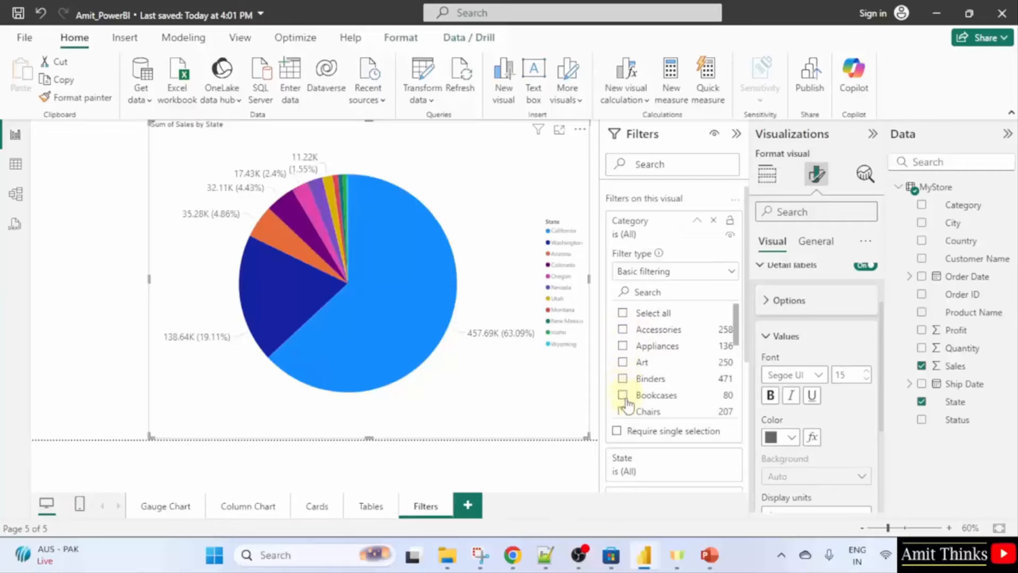
left_click(626, 399)
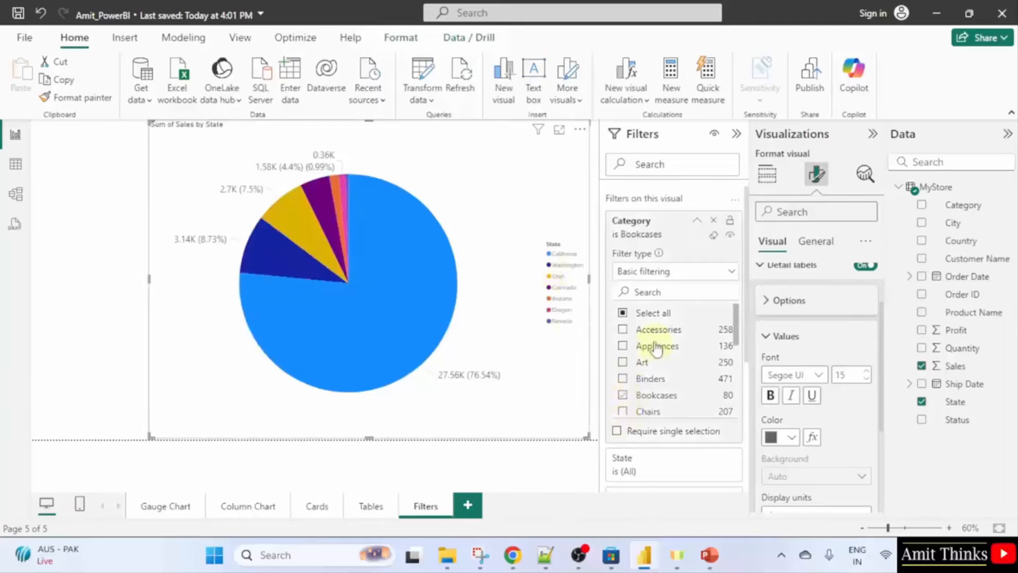
left_click(623, 329)
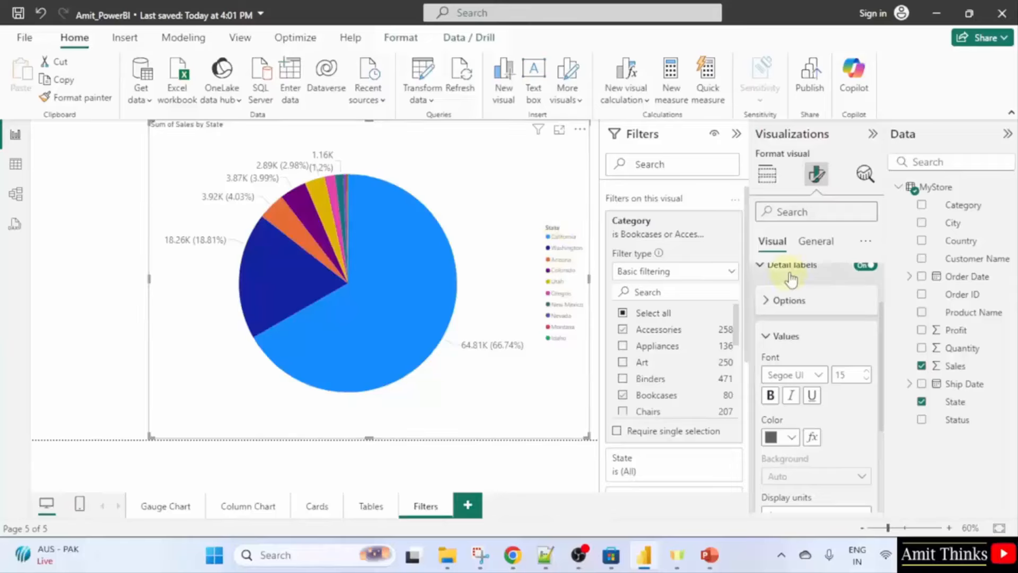
Change the pie's Legend text font size from 10 to 15.
scroll(799, 317, "down", 3)
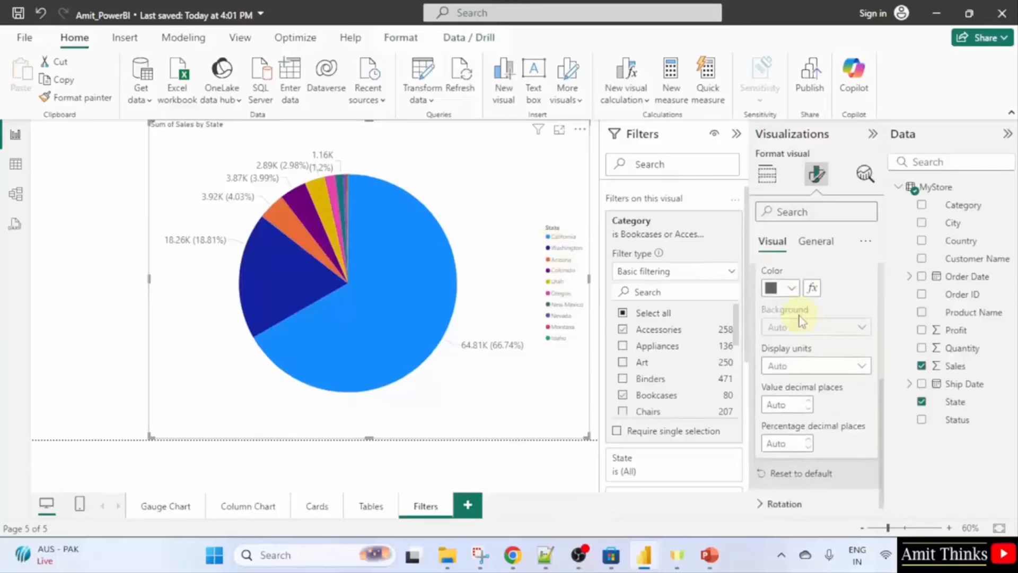
scroll(795, 318, "up", 5)
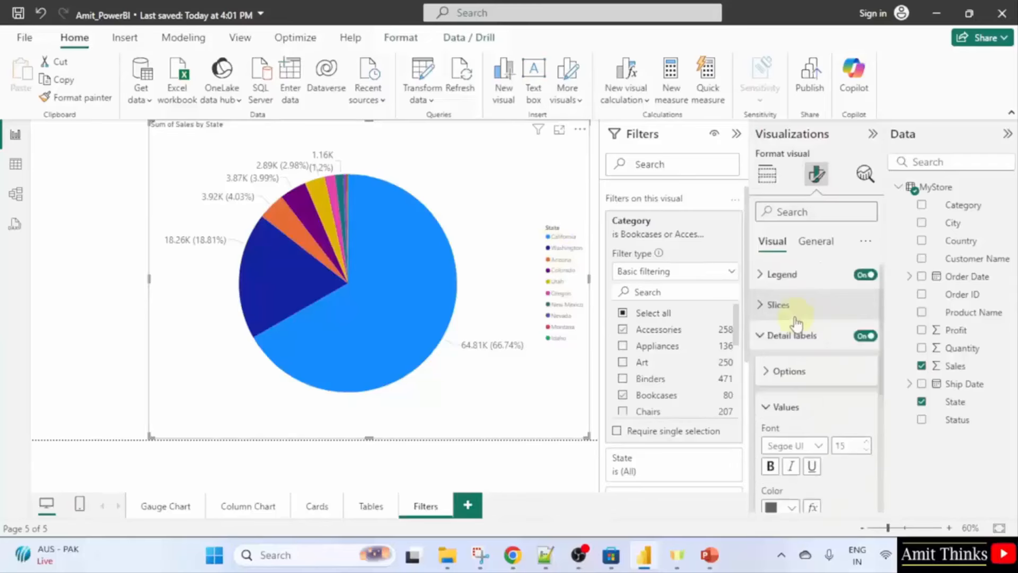
left_click(759, 338)
left_click(763, 277)
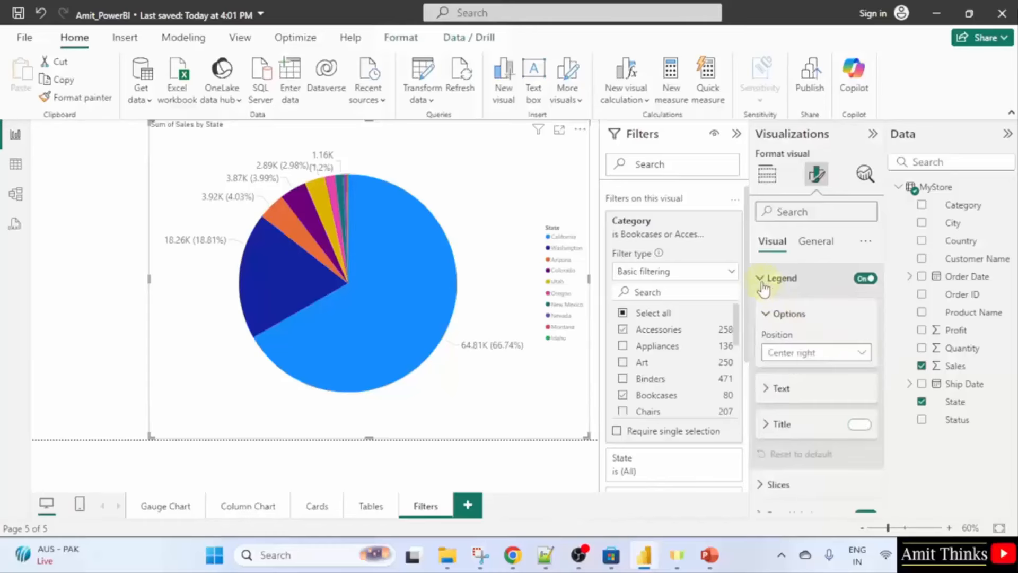
left_click(774, 387)
scroll(853, 369, "down", 1)
left_click(847, 353)
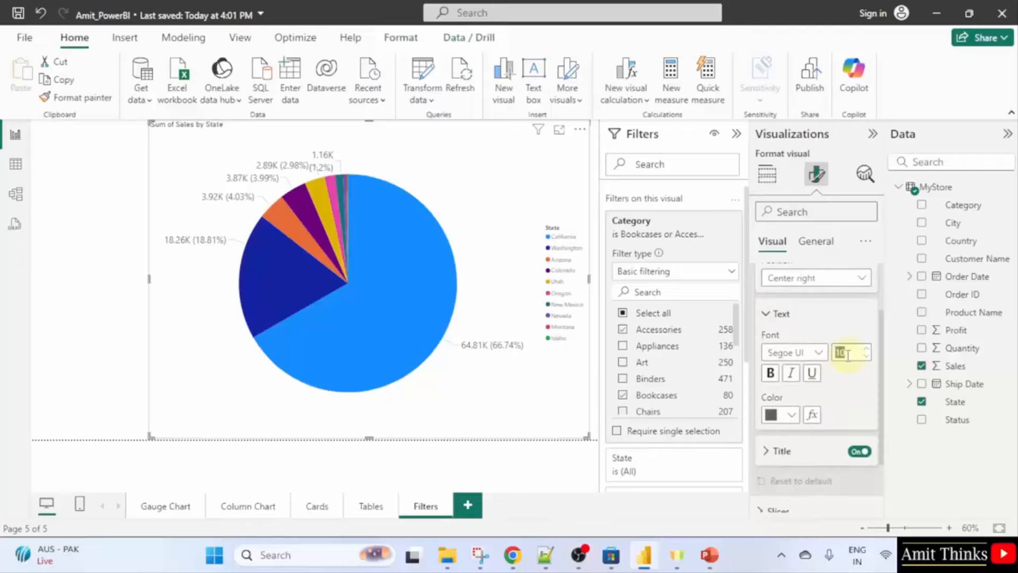
type("15")
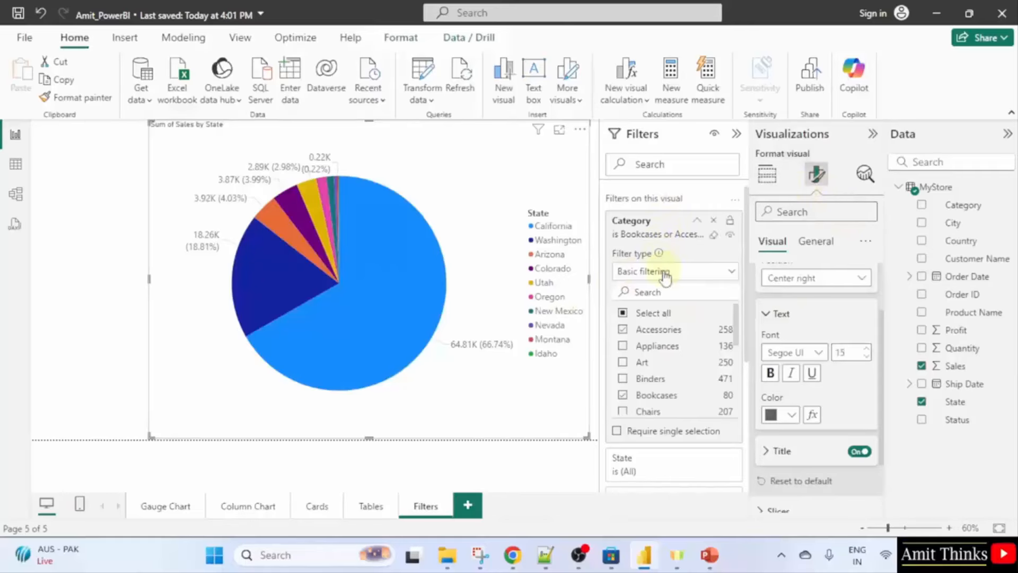
Keep Basic filtering on the Category filter and untick Bookcases, leaving only Accessories.
left_click(686, 279)
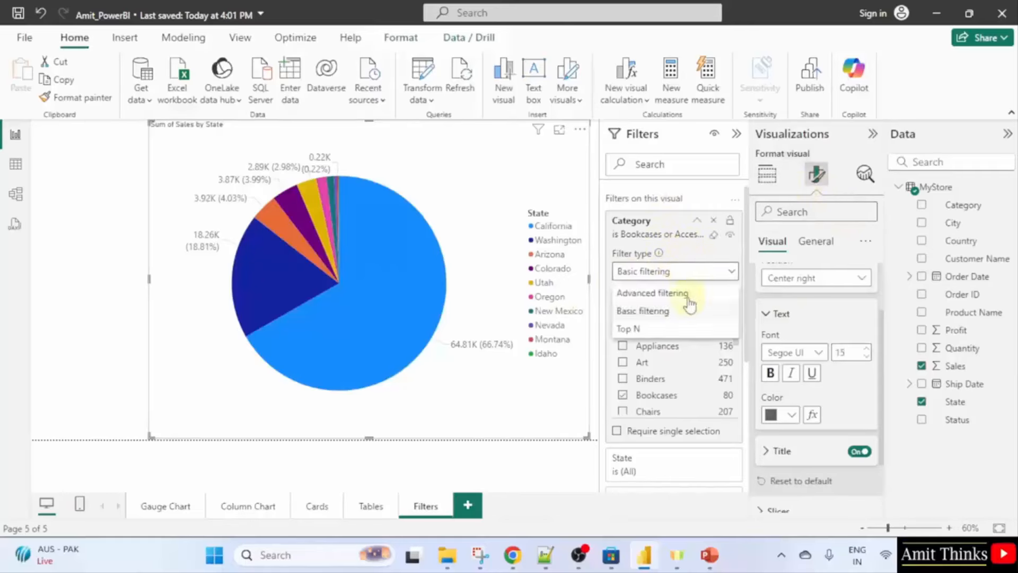
left_click(624, 404)
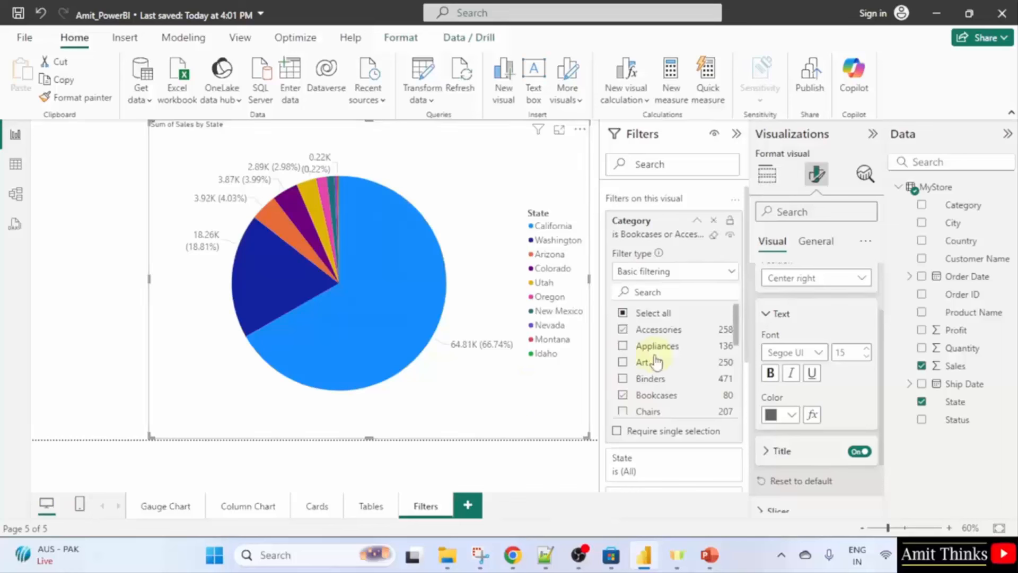
left_click(638, 401)
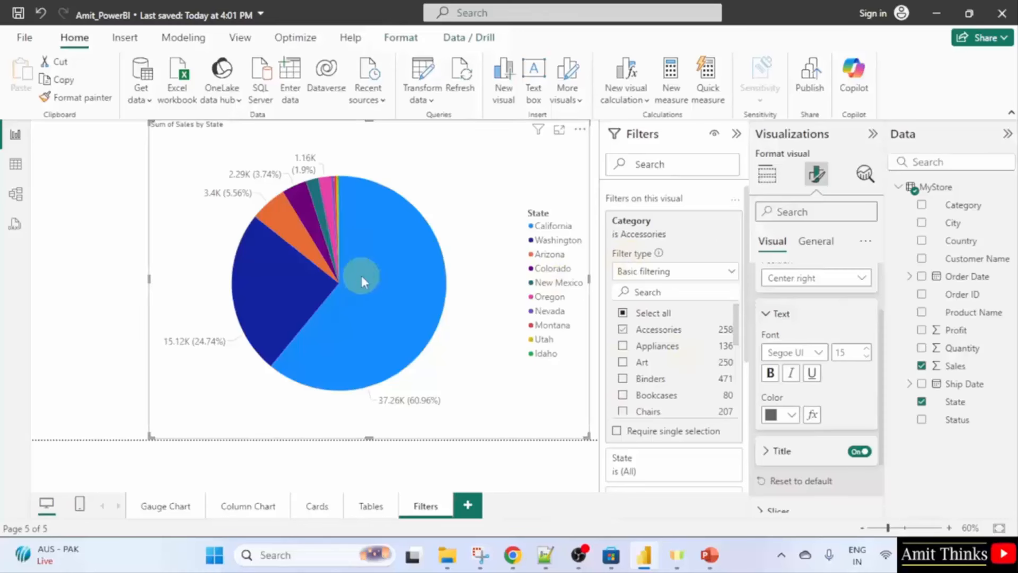
mouse_move(366, 274)
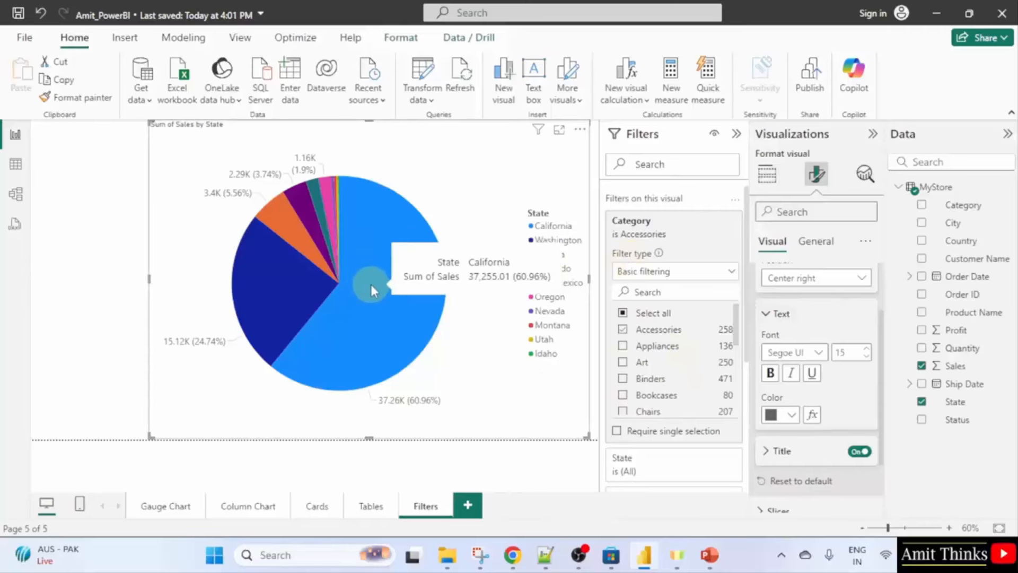
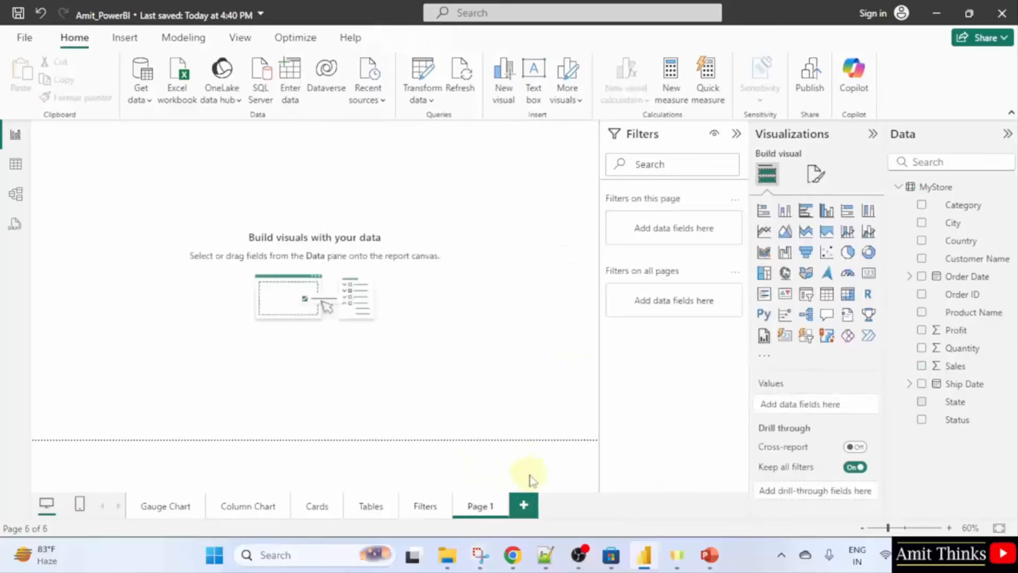
Rename the new page to 'Slicers' and widen the Visualizations pane.
double_click(481, 505)
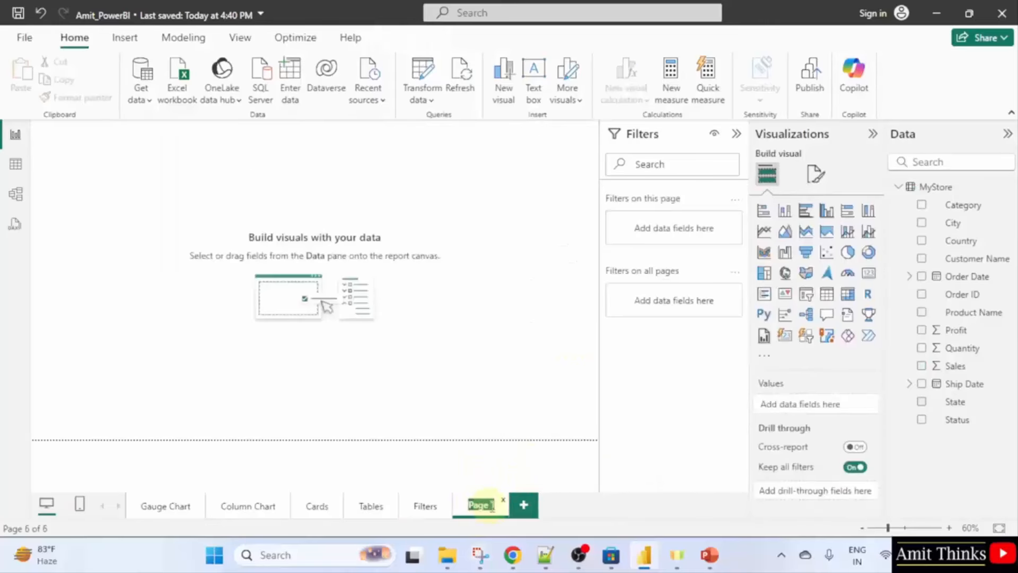
type("Slicers")
left_click(582, 482)
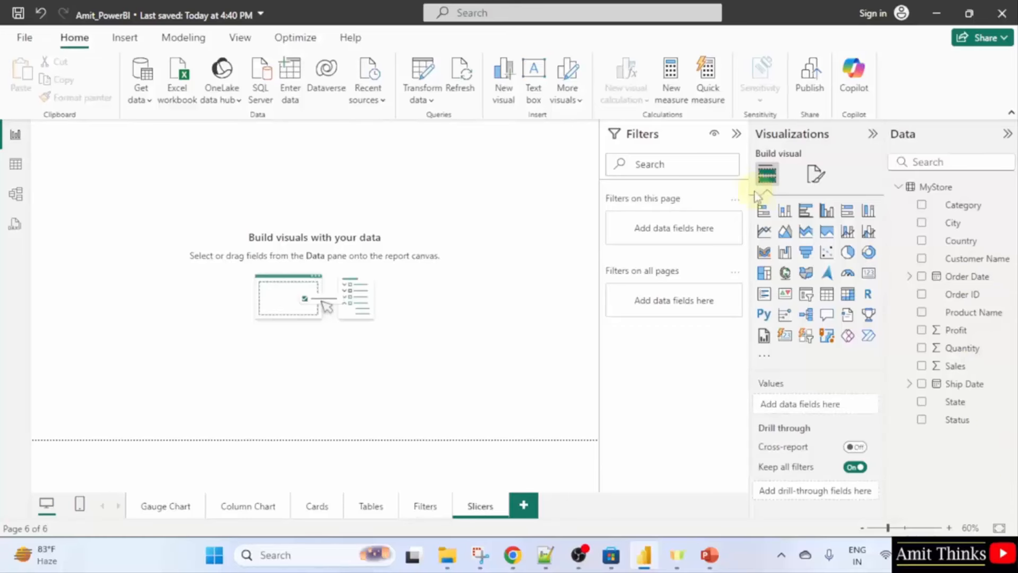
left_click_drag(748, 190, 725, 182)
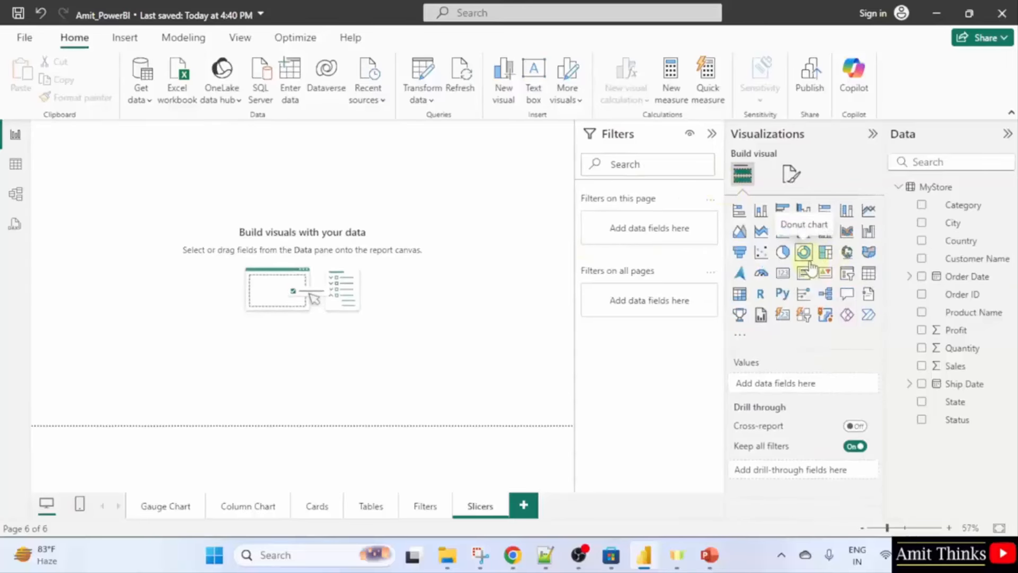
Add an empty slicer visual, then position and enlarge it on the canvas.
left_click(847, 285)
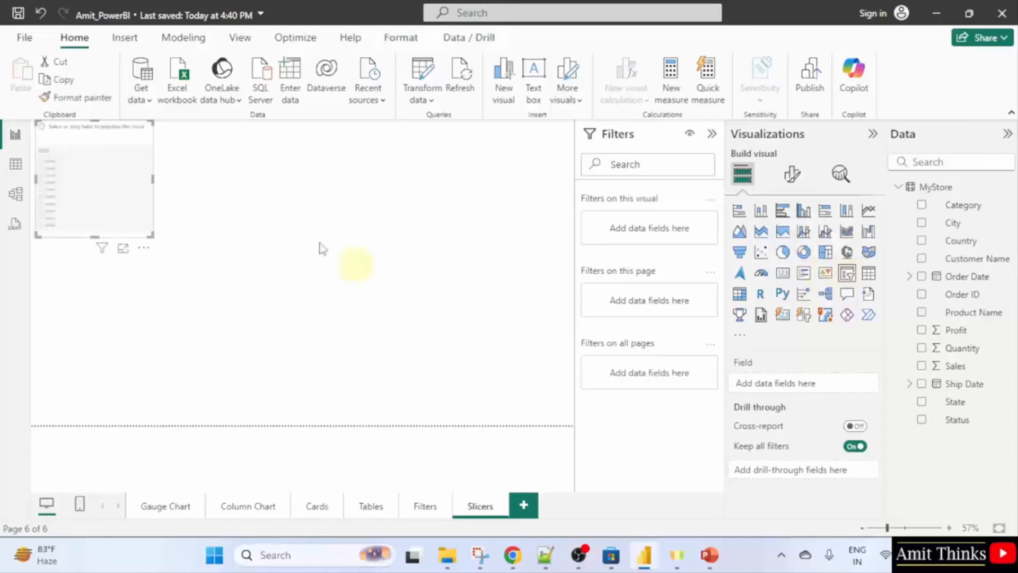
left_click_drag(130, 182, 241, 262)
left_click_drag(262, 311, 518, 403)
left_click_drag(472, 340, 488, 313)
left_click_drag(341, 374, 348, 389)
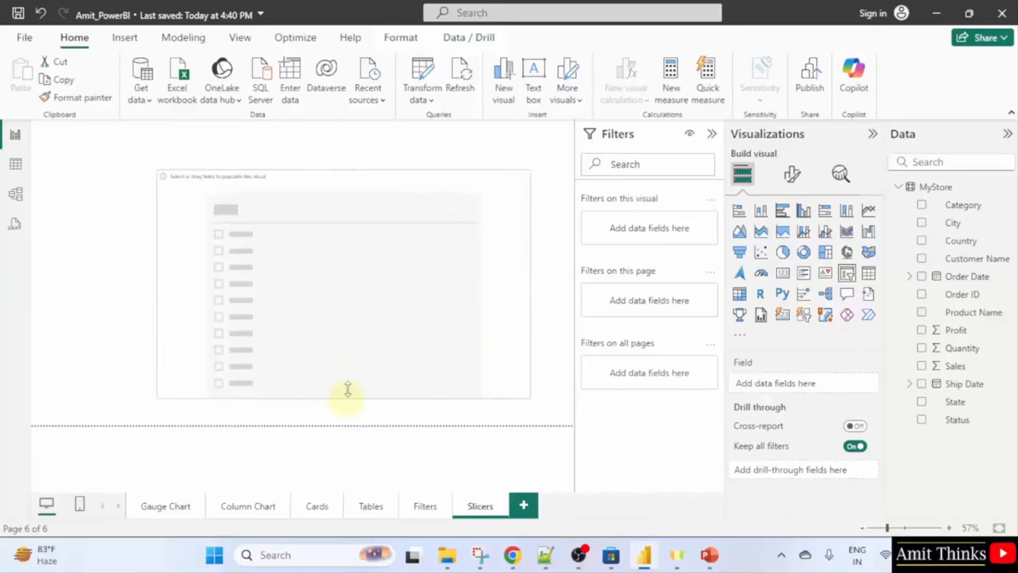
left_click_drag(352, 306, 343, 281)
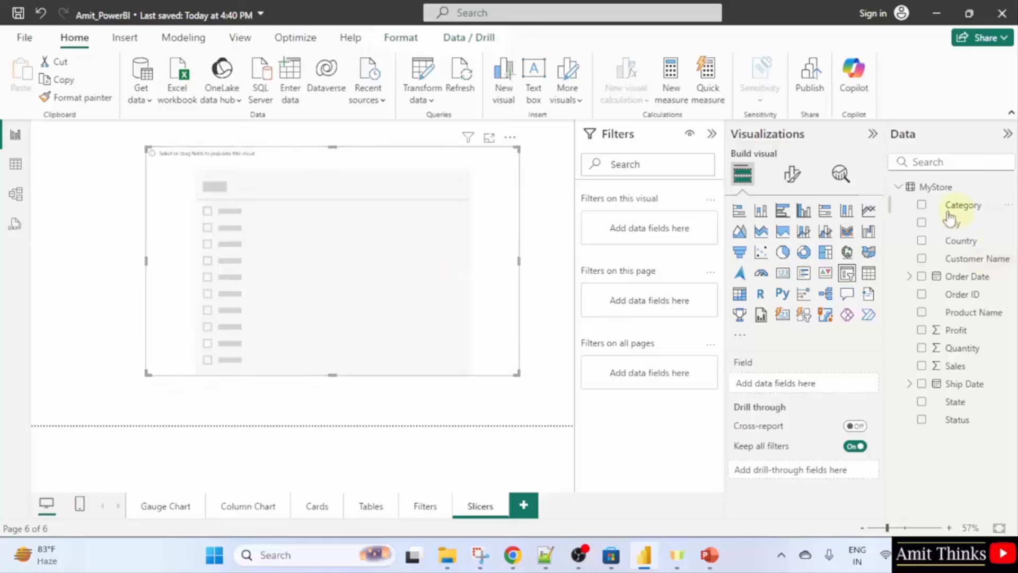
Fill the slicer with the Category field and shrink it to about half width.
left_click(922, 206)
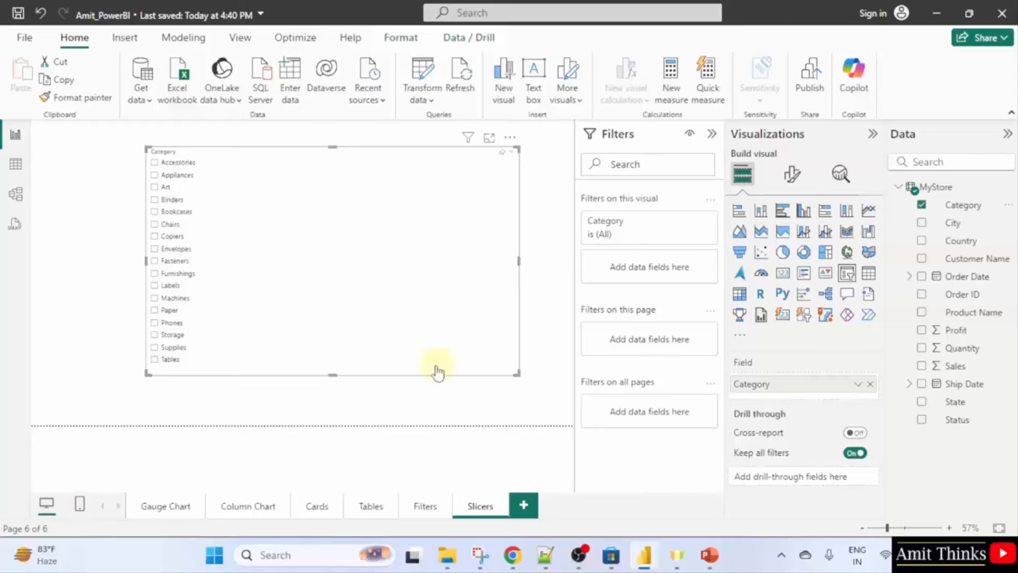
left_click_drag(517, 373, 489, 332)
left_click(329, 304)
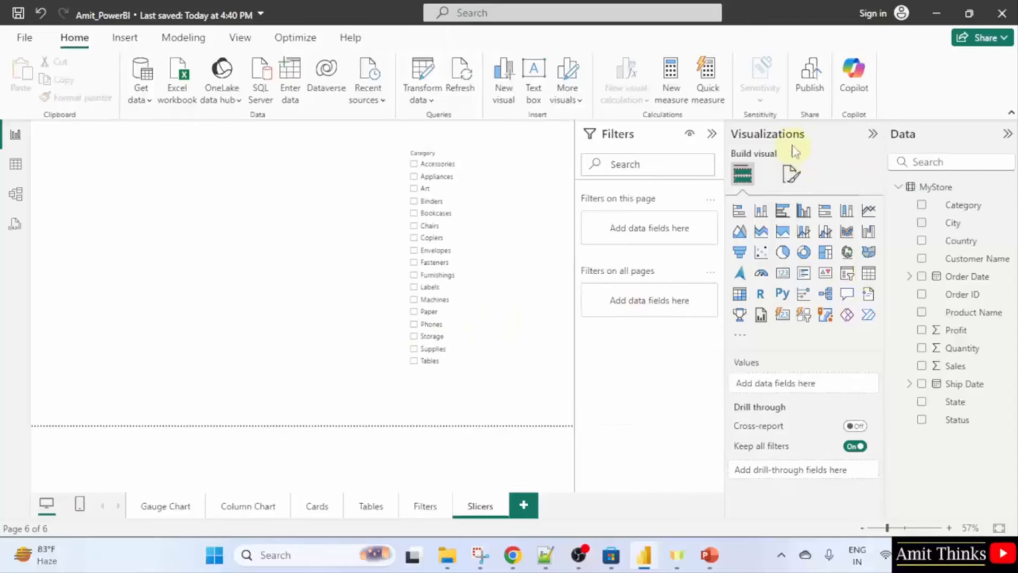
Insert a table beside the slicer showing Category and Sum of Profit (total 1,08,418.45).
left_click(872, 279)
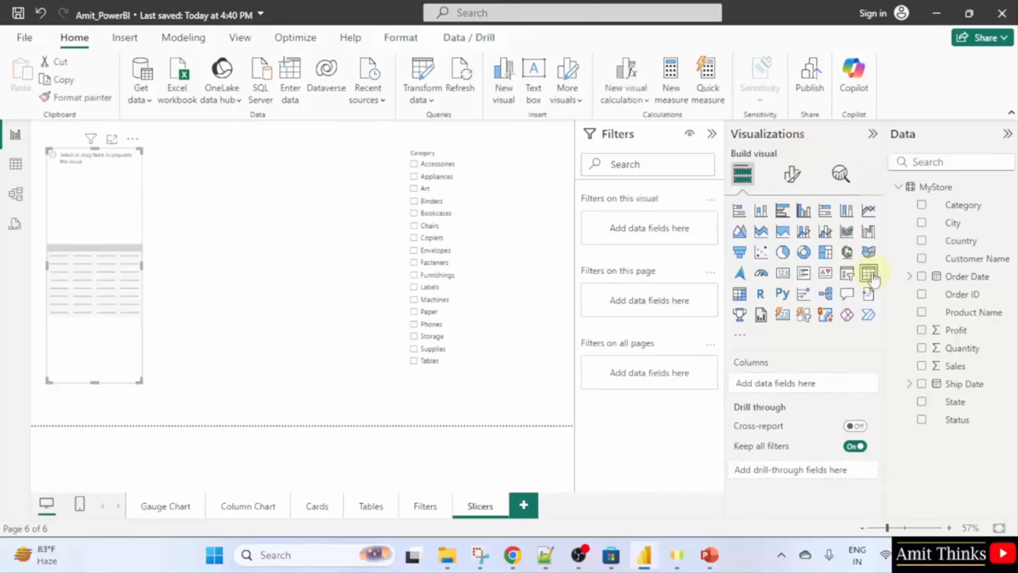
left_click_drag(107, 215, 217, 212)
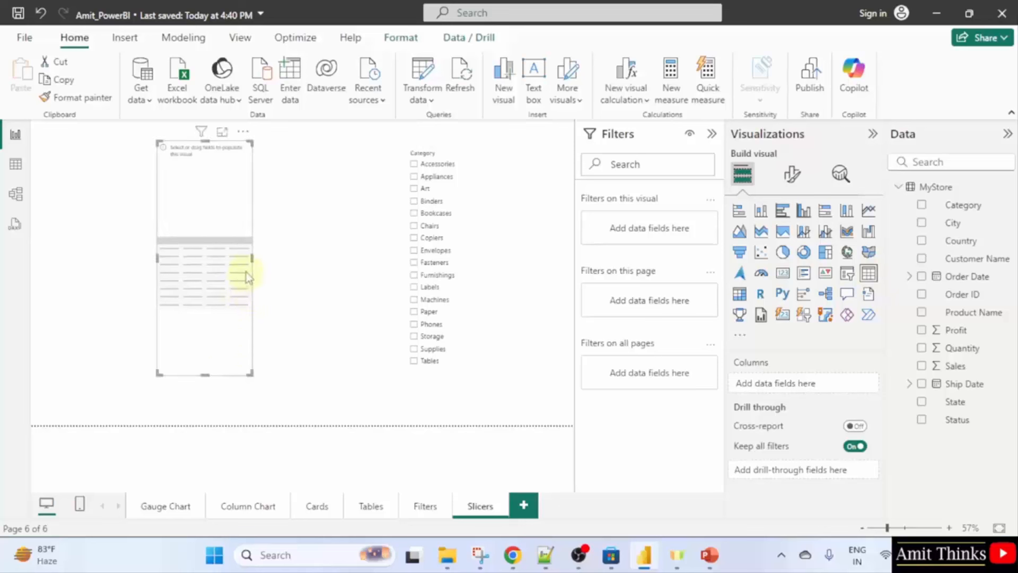
left_click_drag(251, 258, 375, 271)
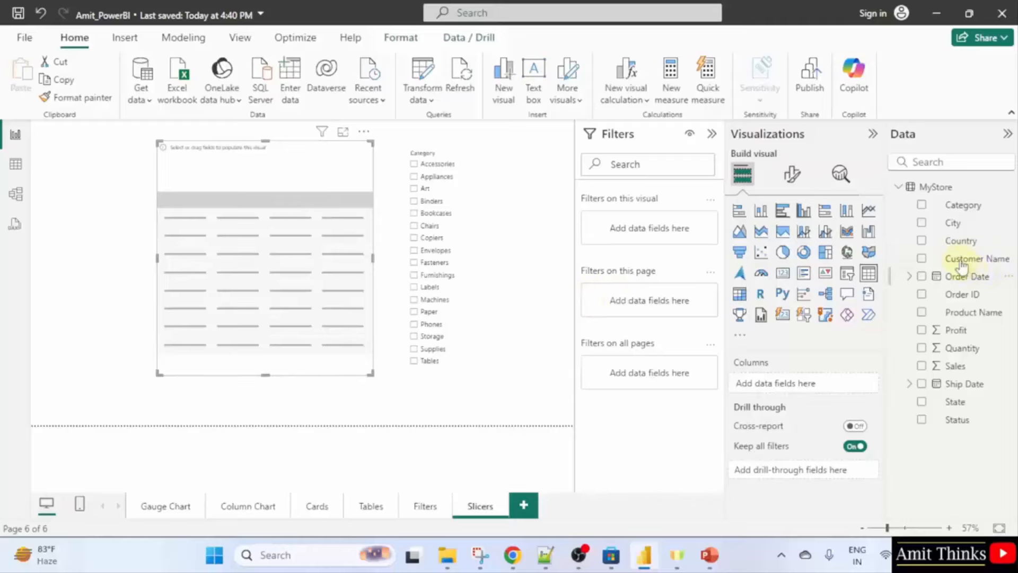
left_click(921, 205)
left_click(921, 329)
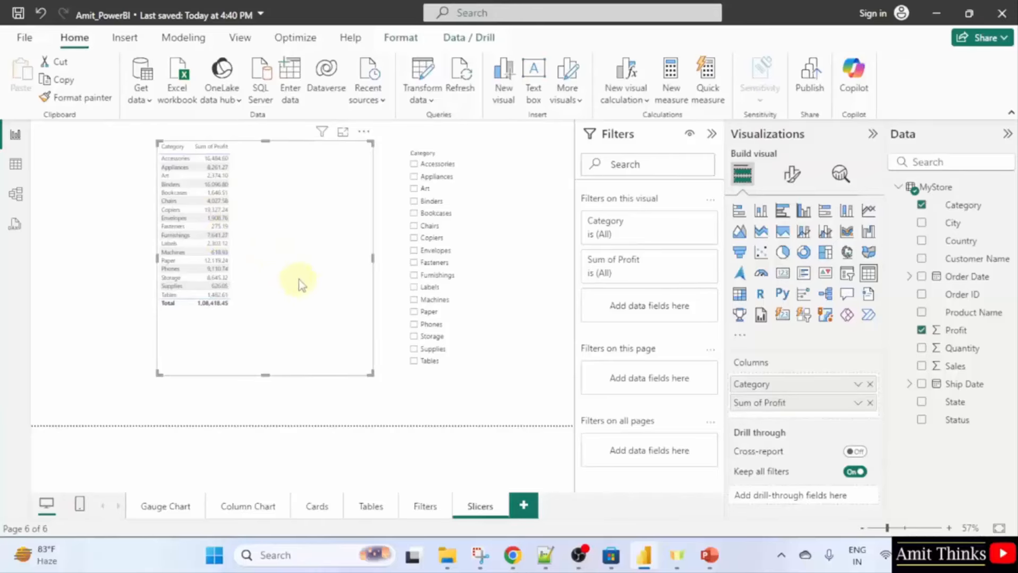
Enlarge the table's values font size, entering 157 in the Values font field.
left_click(797, 189)
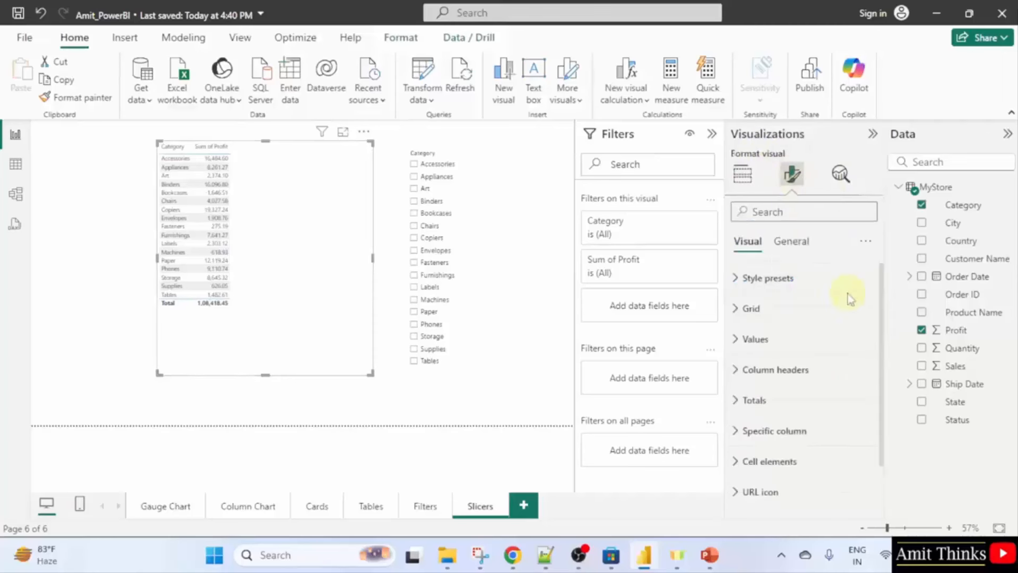
left_click(819, 282)
left_click(820, 282)
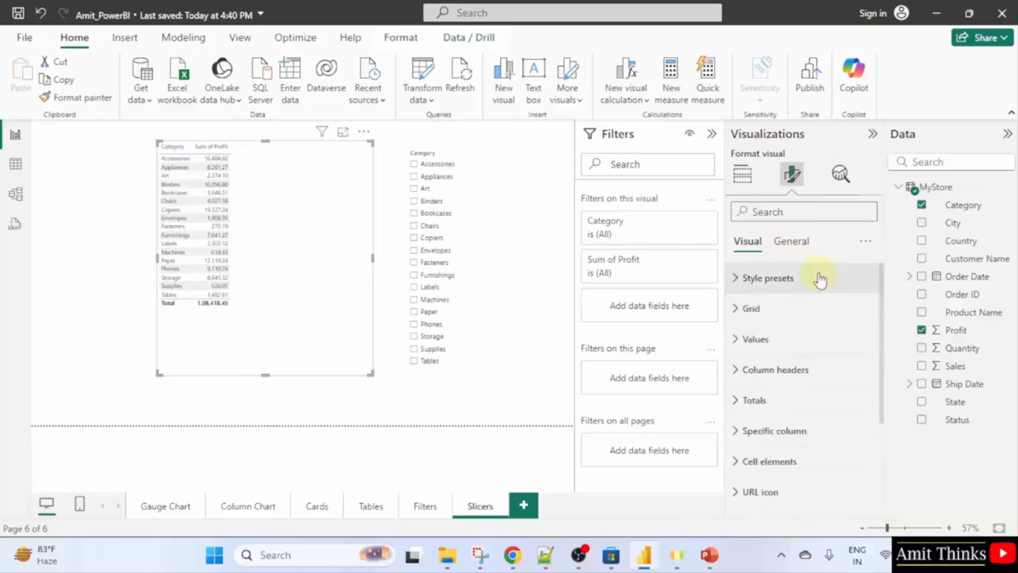
left_click(815, 339)
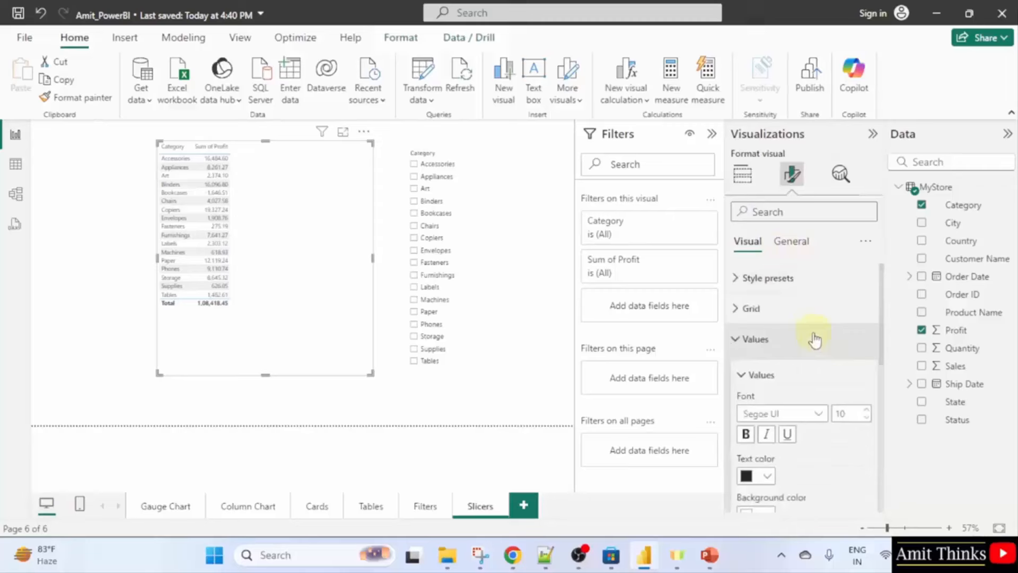
left_click(852, 414)
type("1")
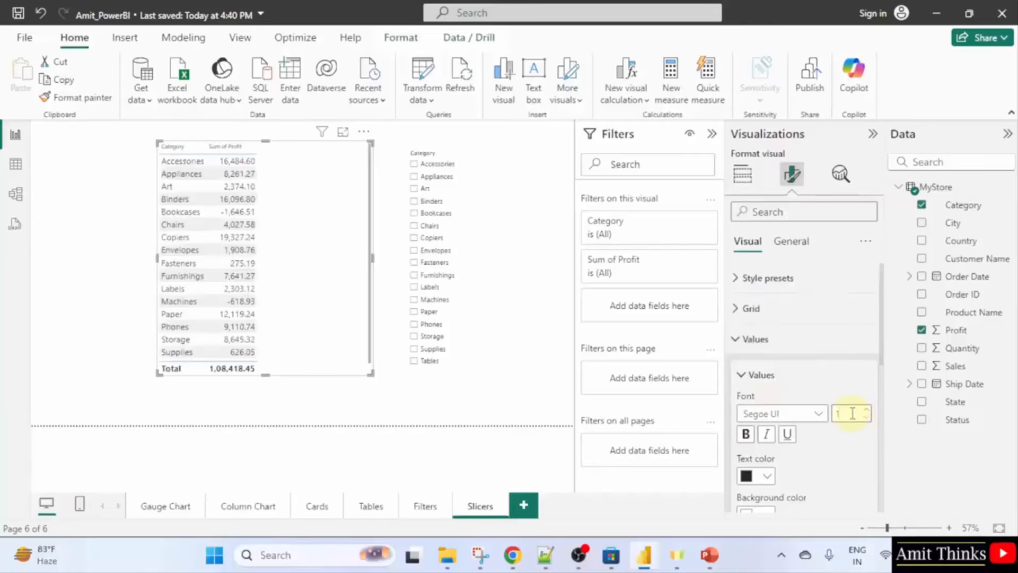
type("57")
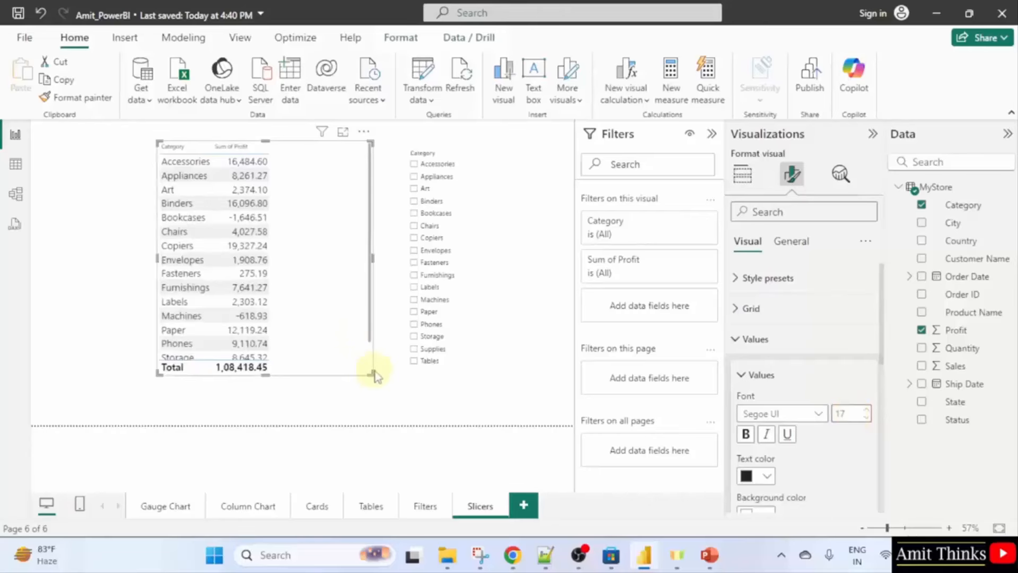
Make the table narrower and taller and move it toward the slicer.
left_click_drag(373, 382, 285, 417)
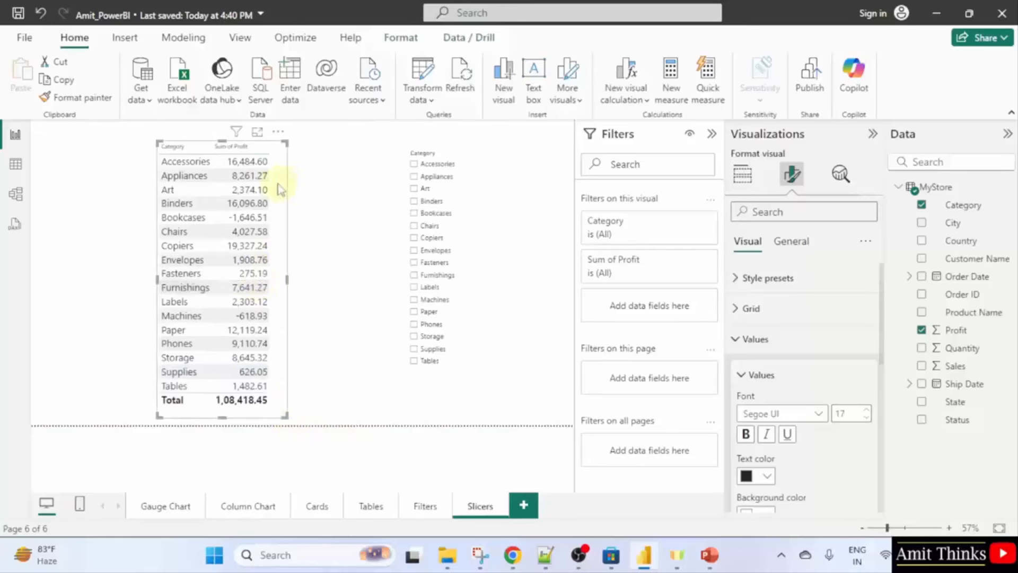
left_click_drag(282, 186, 342, 179)
left_click(69, 296)
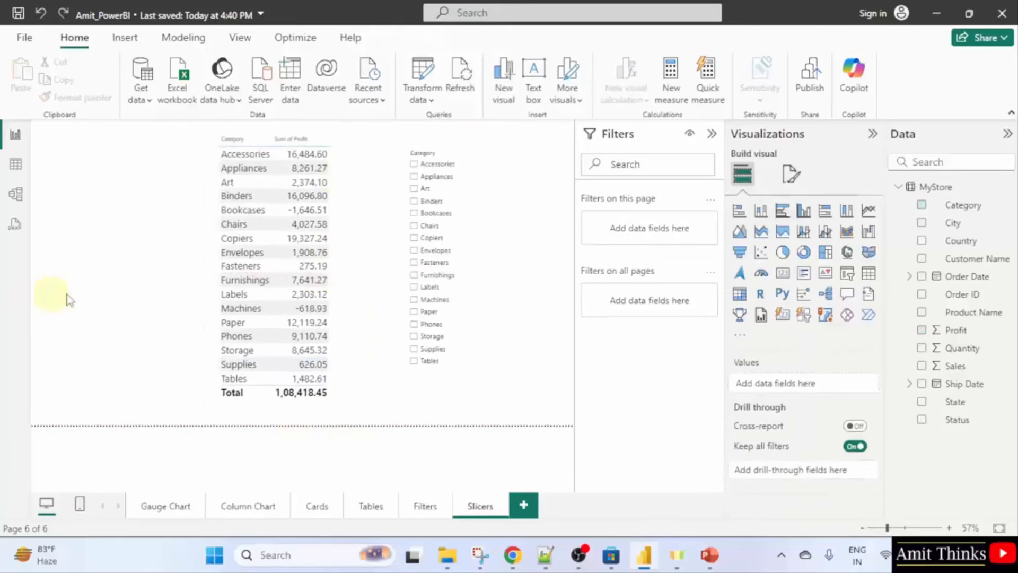
left_click(344, 271)
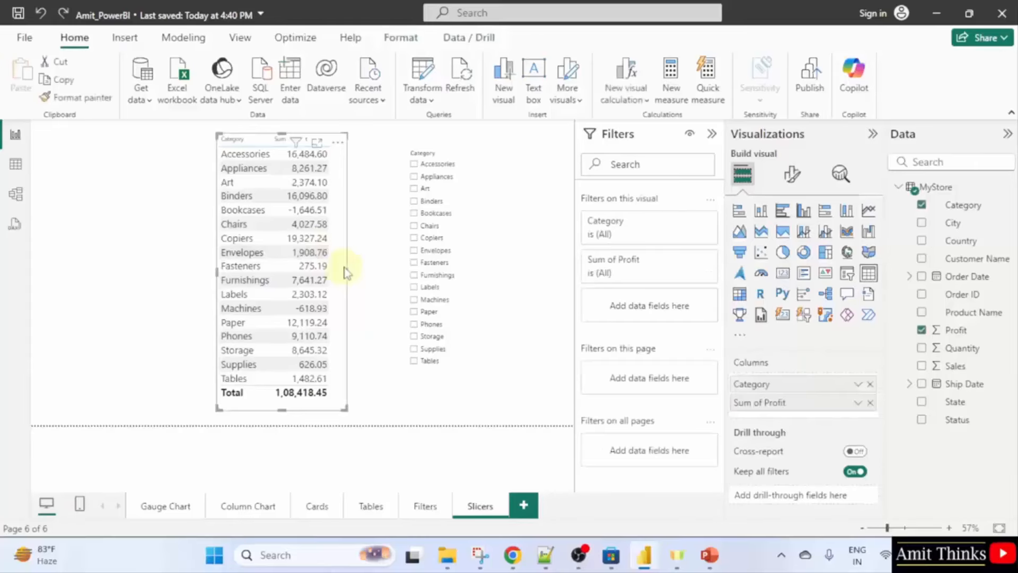
Set the table's column header font size to 17.
left_click(791, 174)
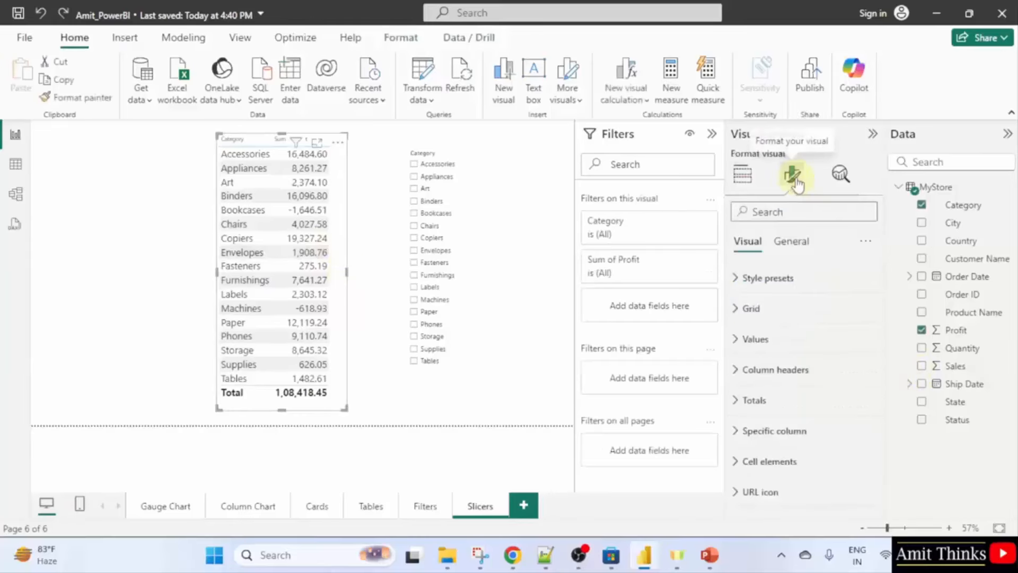
left_click(843, 374)
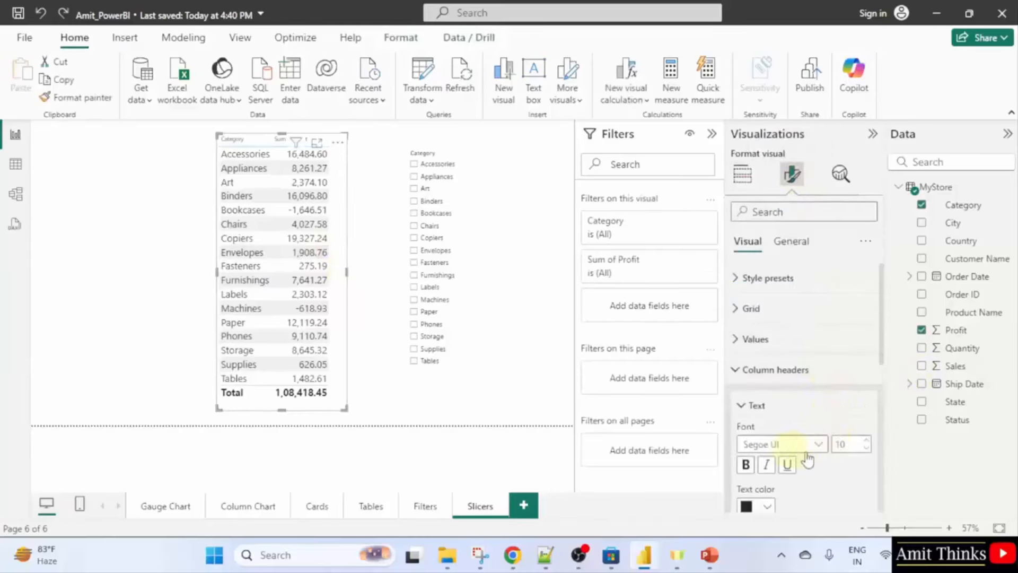
left_click(850, 446)
type("14")
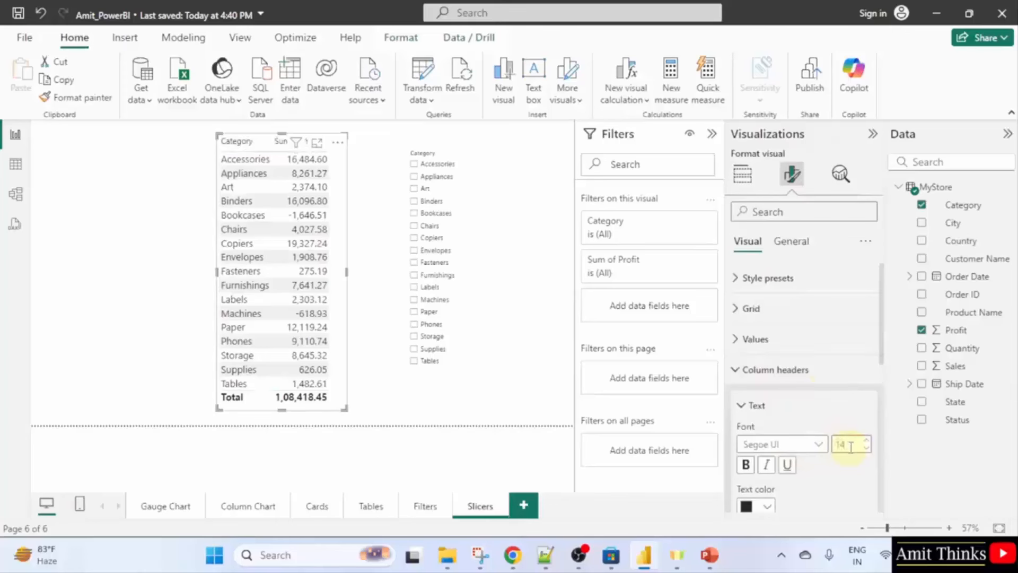
key("BackSpace")
key("BackSpace")
type("17")
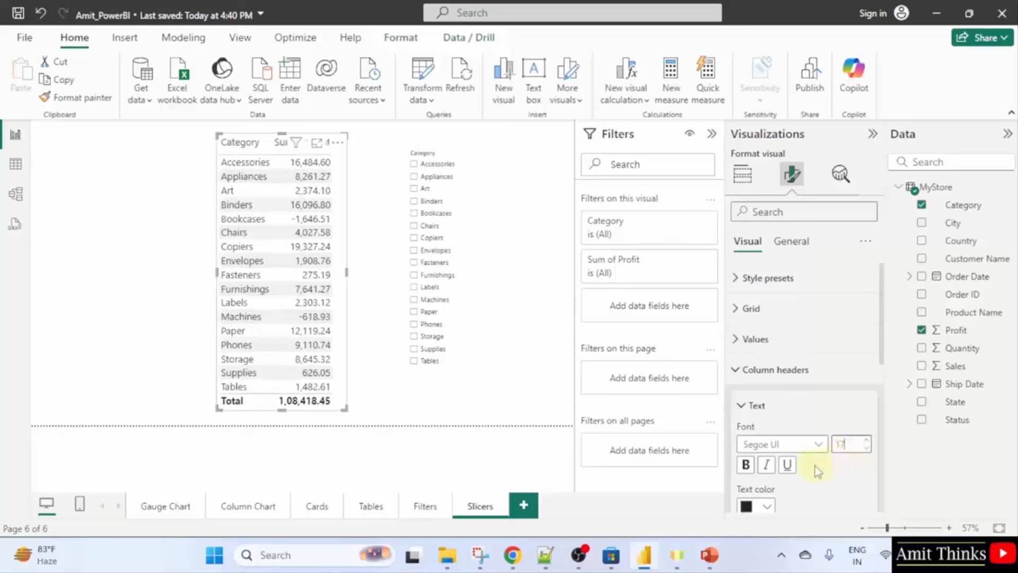
scroll(815, 471, "down", 2)
scroll(819, 456, "up", 2)
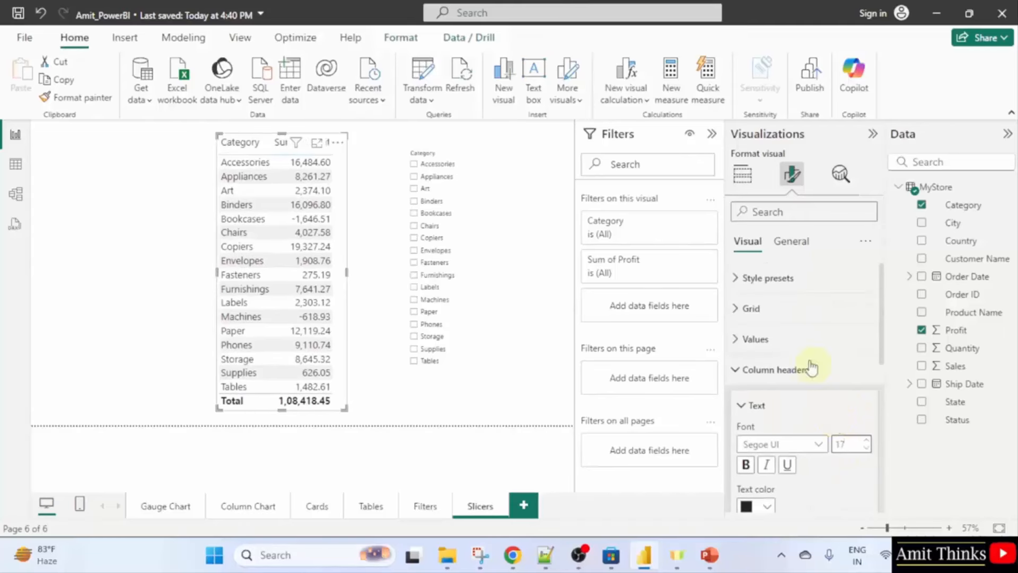
scroll(807, 415, "down", 3)
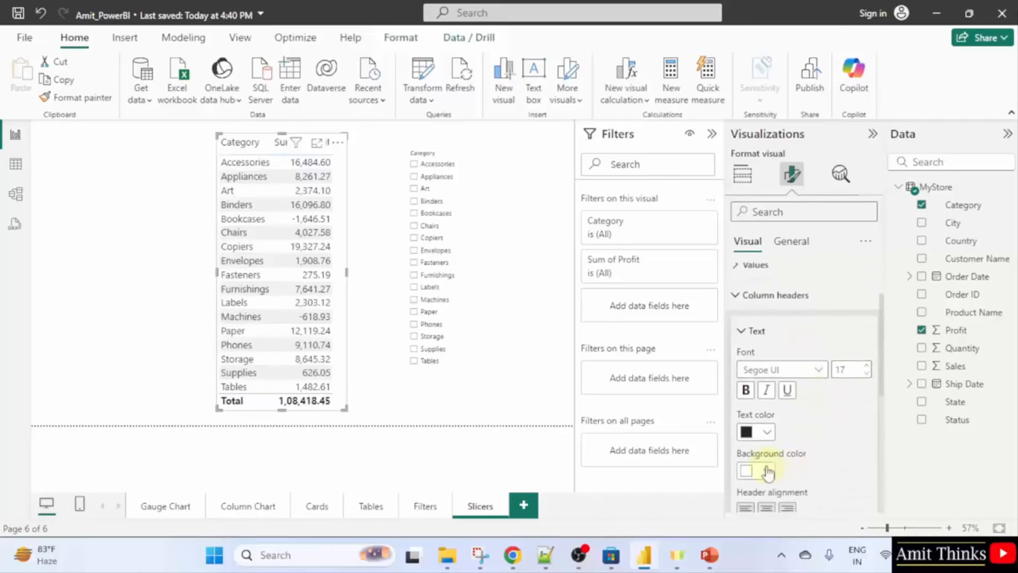
Give the column headers a black background with white text.
left_click(766, 471)
left_click(777, 235)
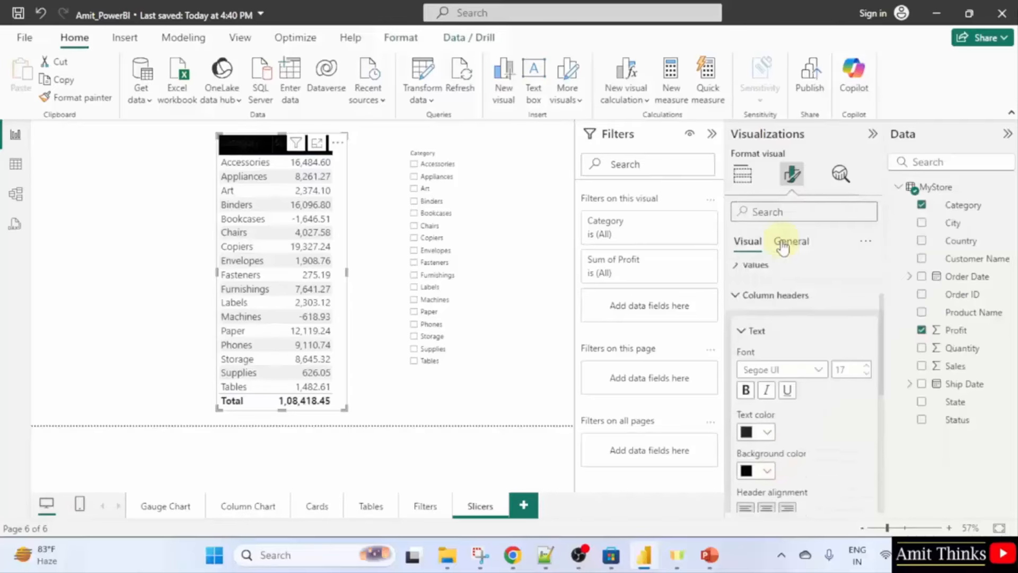
left_click(767, 432)
left_click(757, 196)
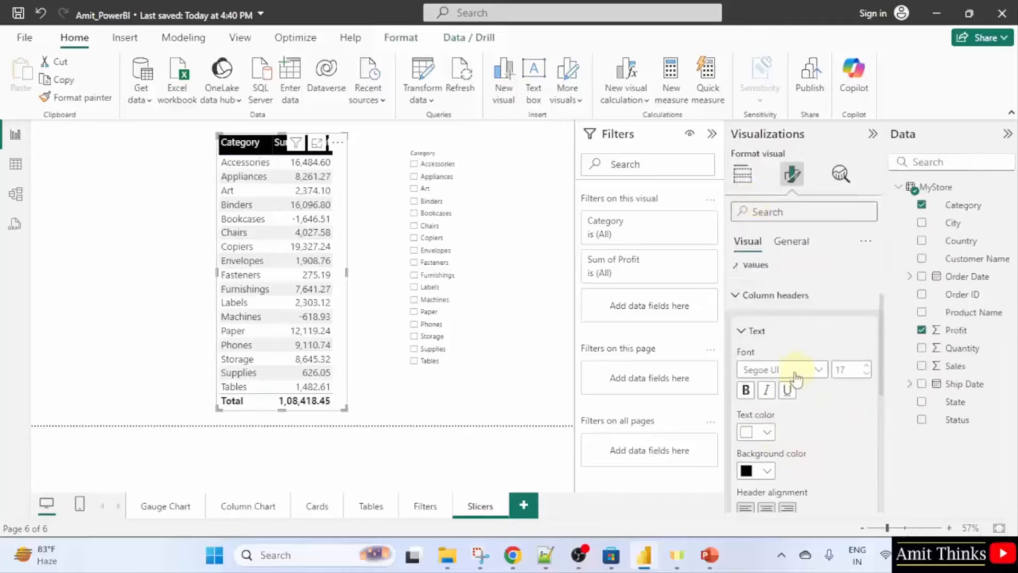
left_click(504, 413)
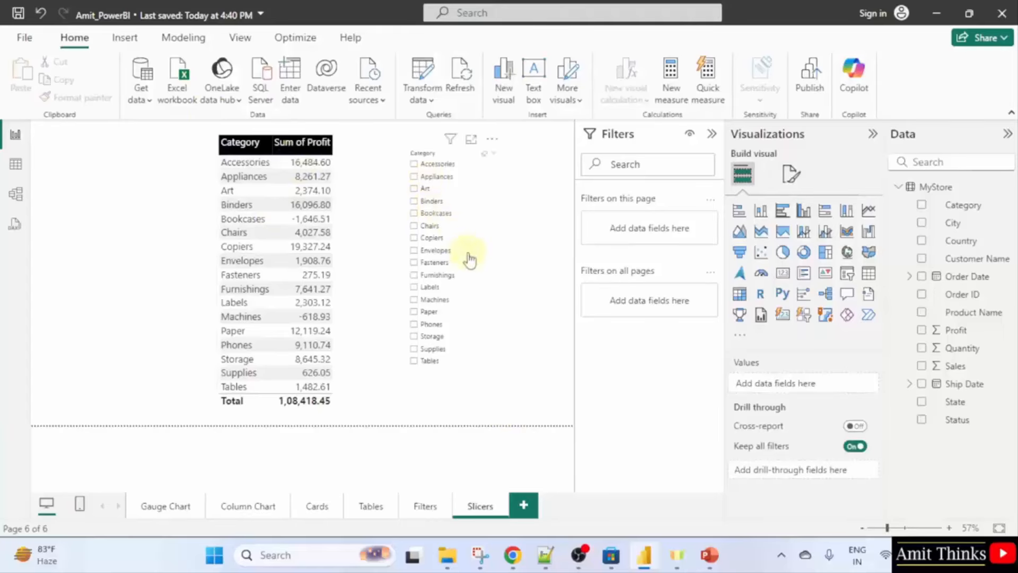
Add State beneath Category in the slicer to form a Category/State hierarchy.
left_click(501, 292)
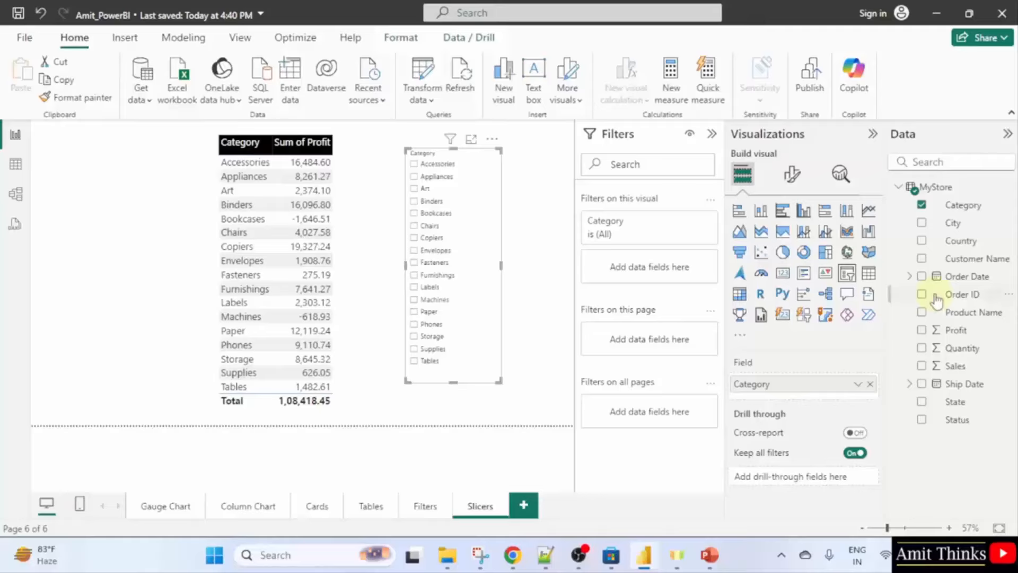
left_click(921, 402)
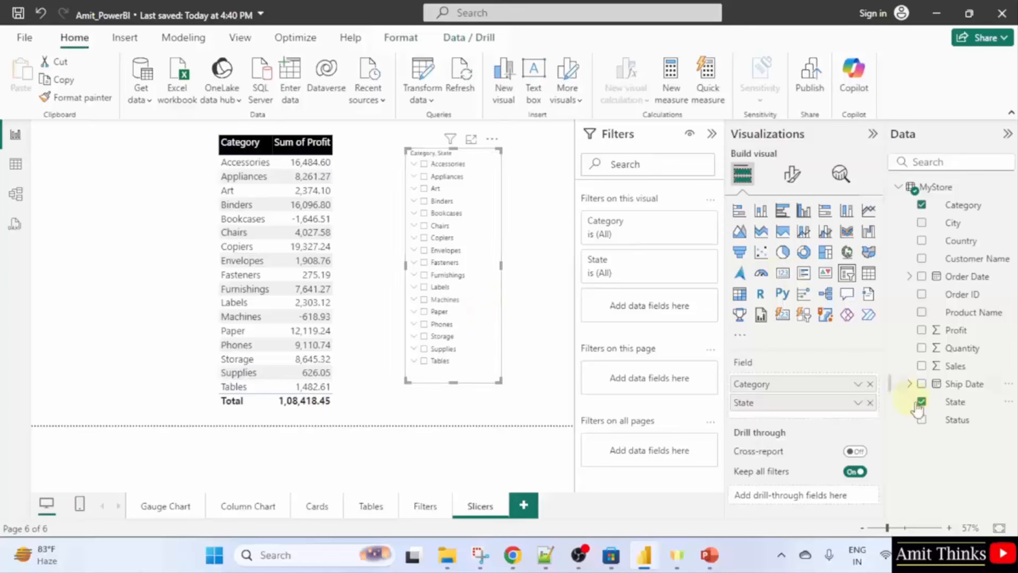
Expand Accessories, test filtering on New Mexico, then clear it and collapse Accessories.
left_click(414, 164)
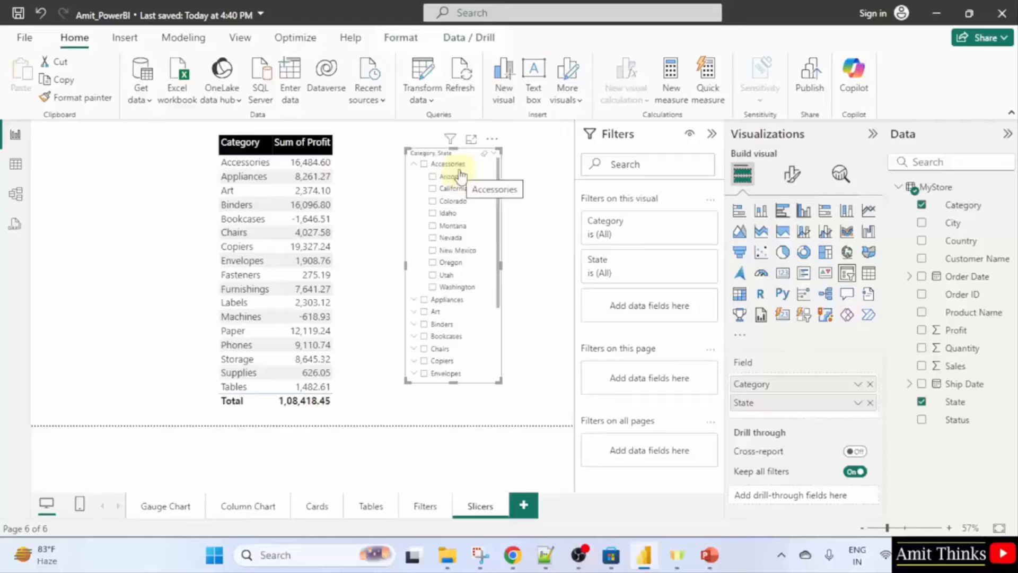
left_click(433, 251)
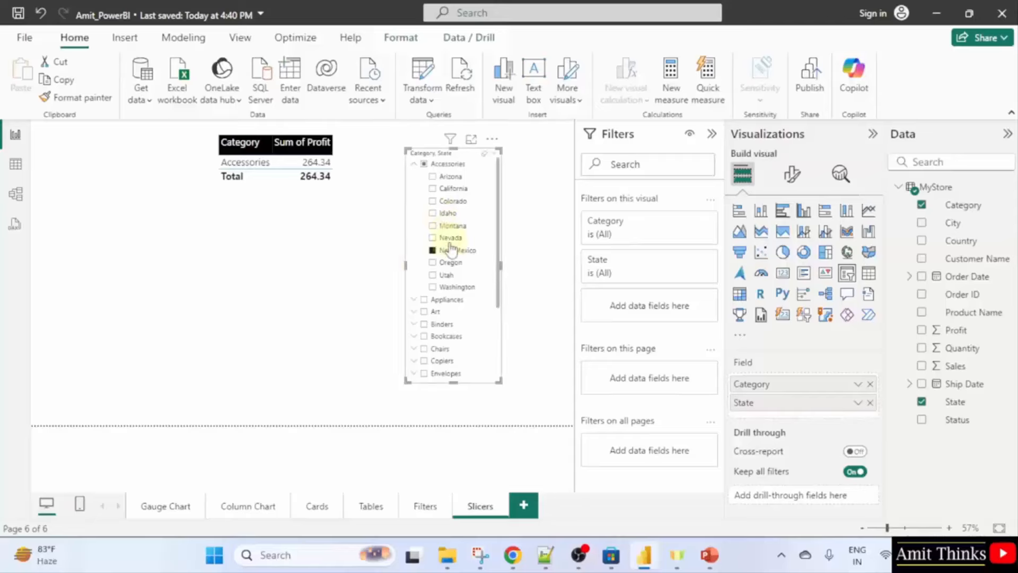
left_click(433, 251)
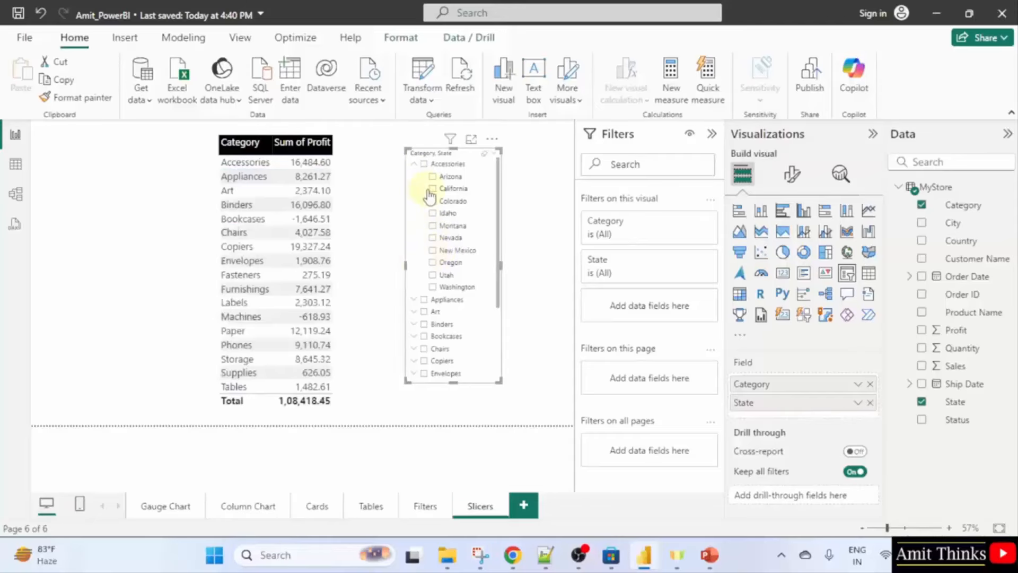
left_click(413, 164)
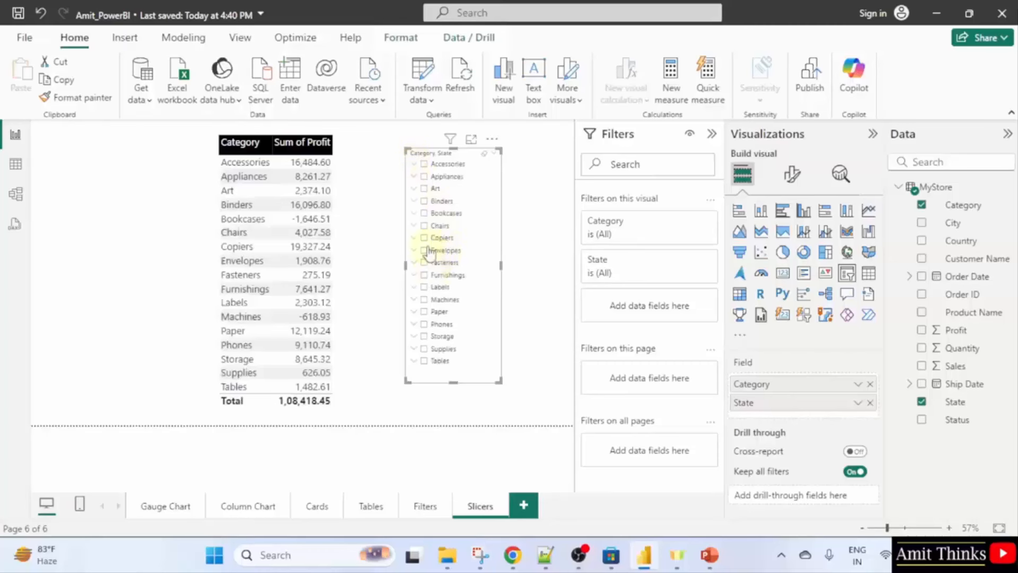
Expand Art and test its states, ending with only New Mexico ticked (profit 119.32).
left_click(414, 188)
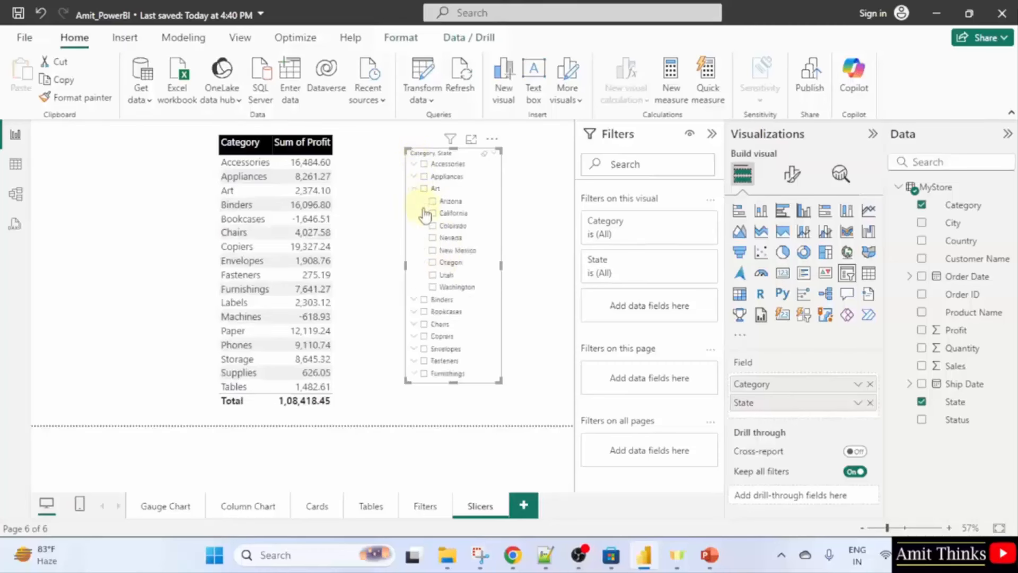
left_click(432, 250)
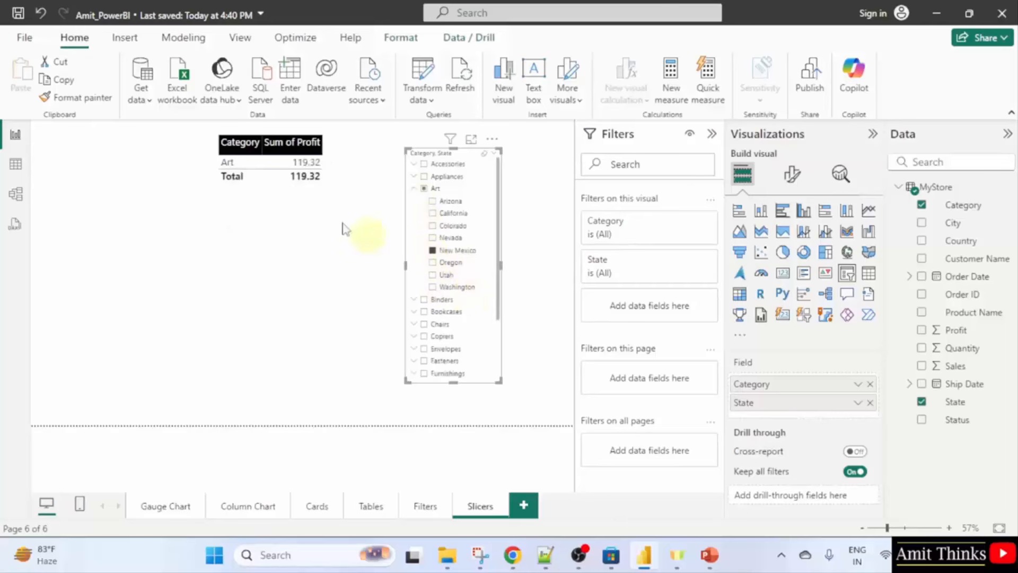
left_click(433, 250)
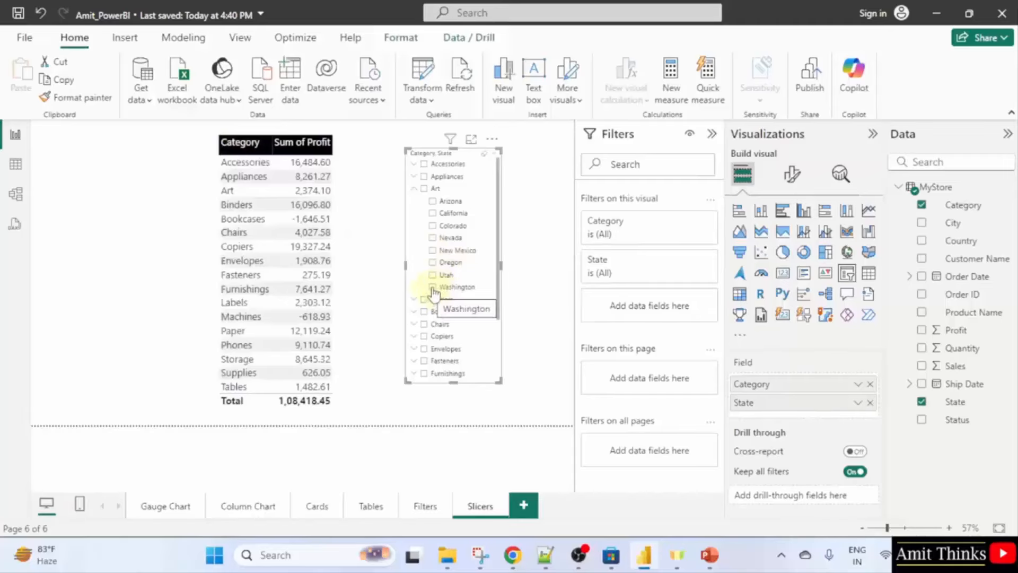
left_click(432, 213)
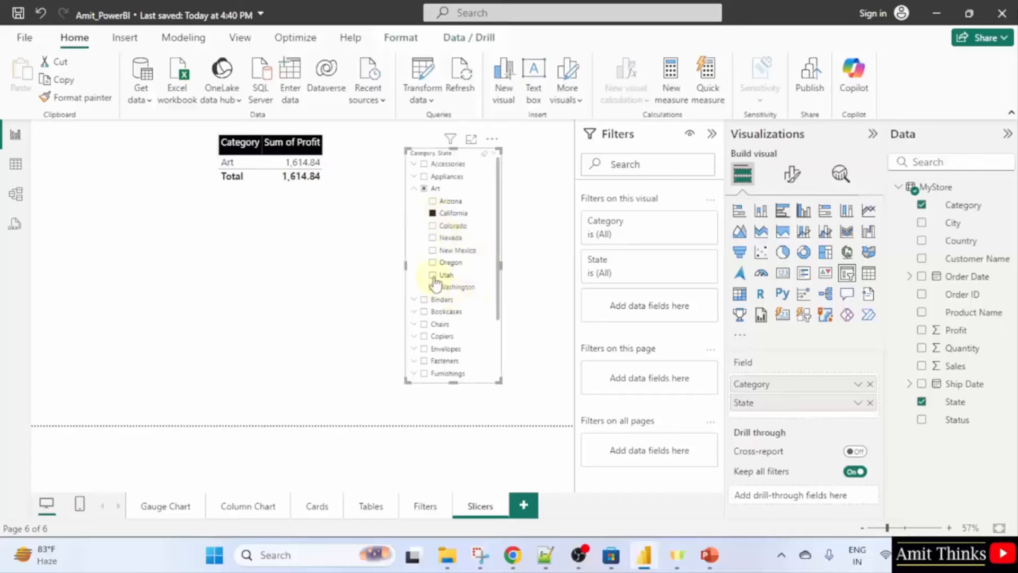
left_click(430, 213)
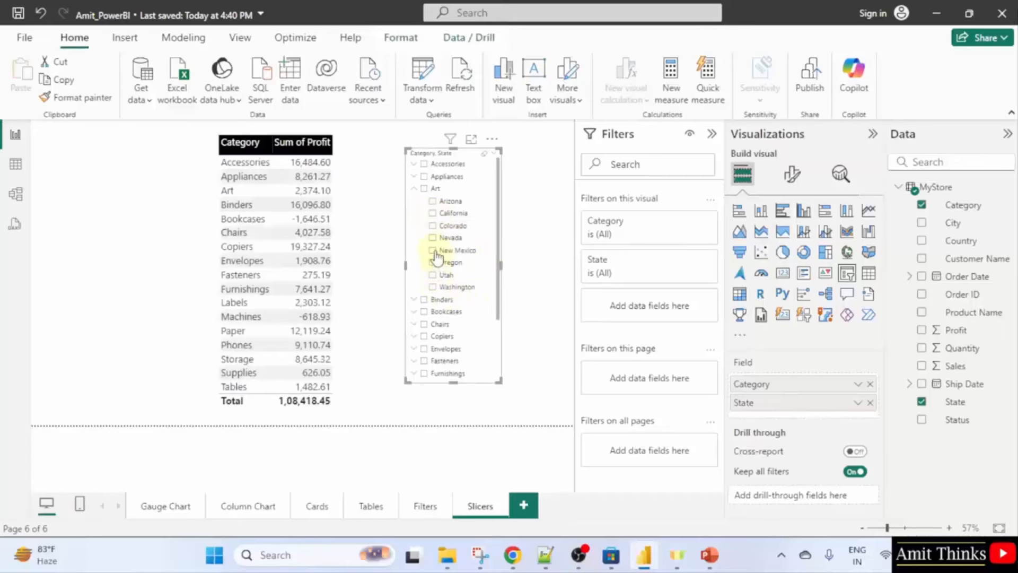
left_click(432, 250)
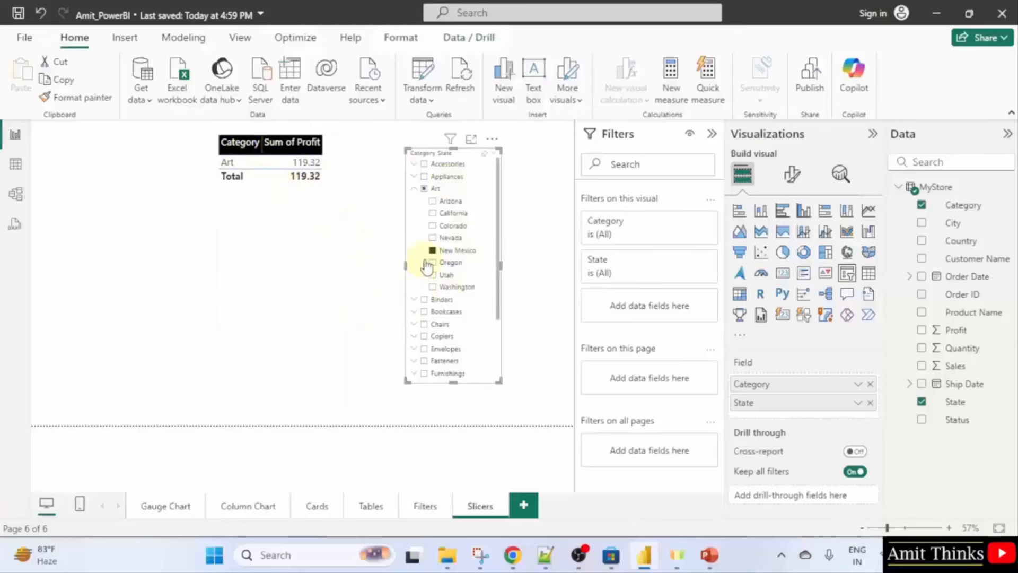
Switch the selected Art state from Nevada to New Mexico, then to Washington (profit 320.17).
left_click(432, 238)
left_click(432, 249)
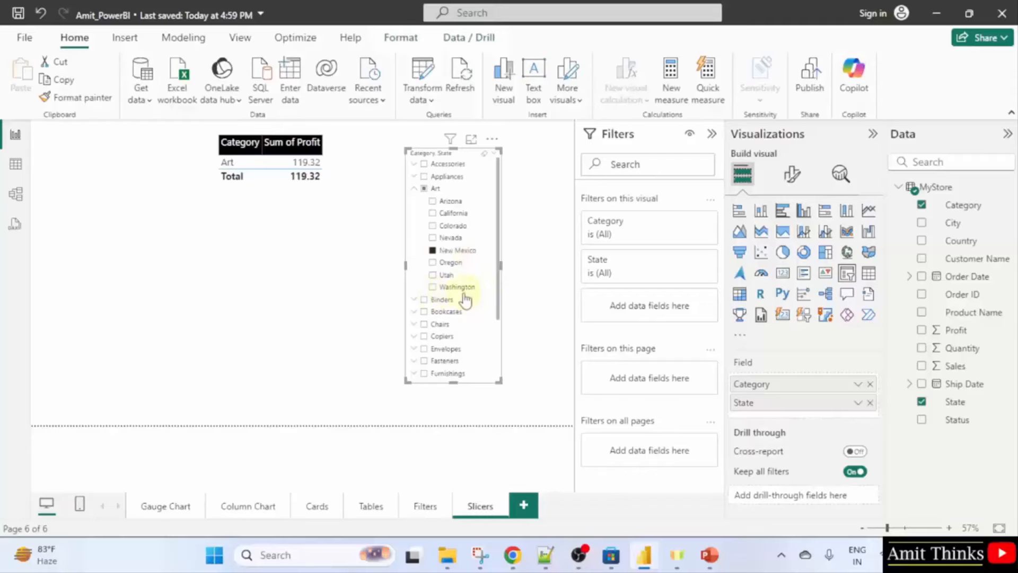
left_click(432, 287)
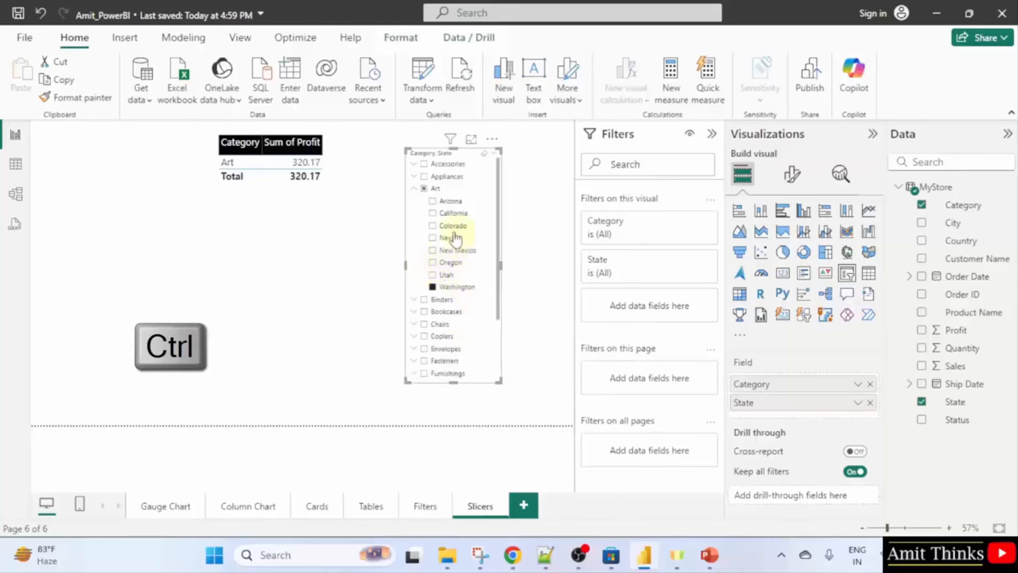
Ctrl-select New Mexico and California alongside Washington, then leave only California selected (profit 1,614.84).
left_click(432, 254, "ctrl")
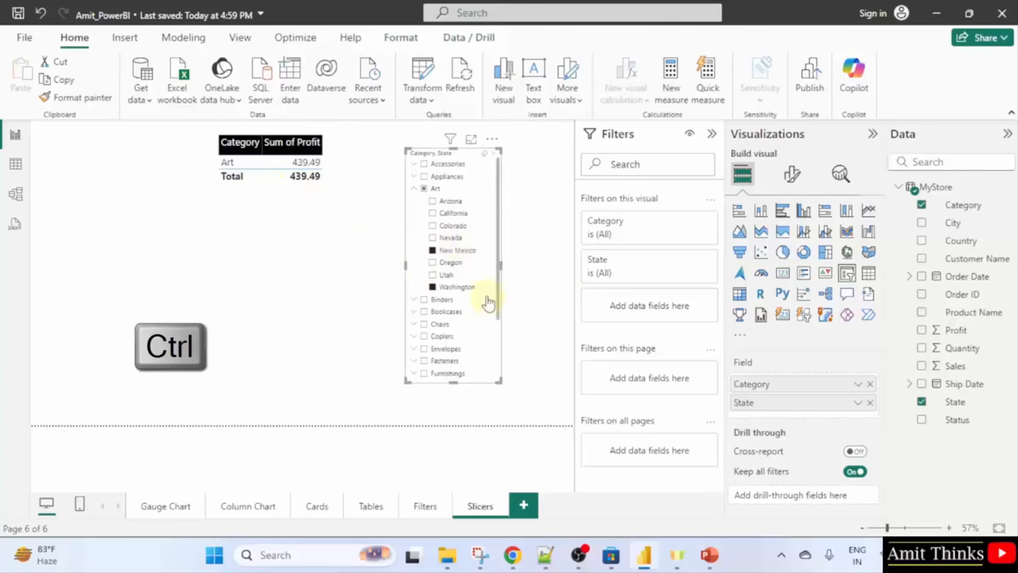
left_click(433, 214, "ctrl")
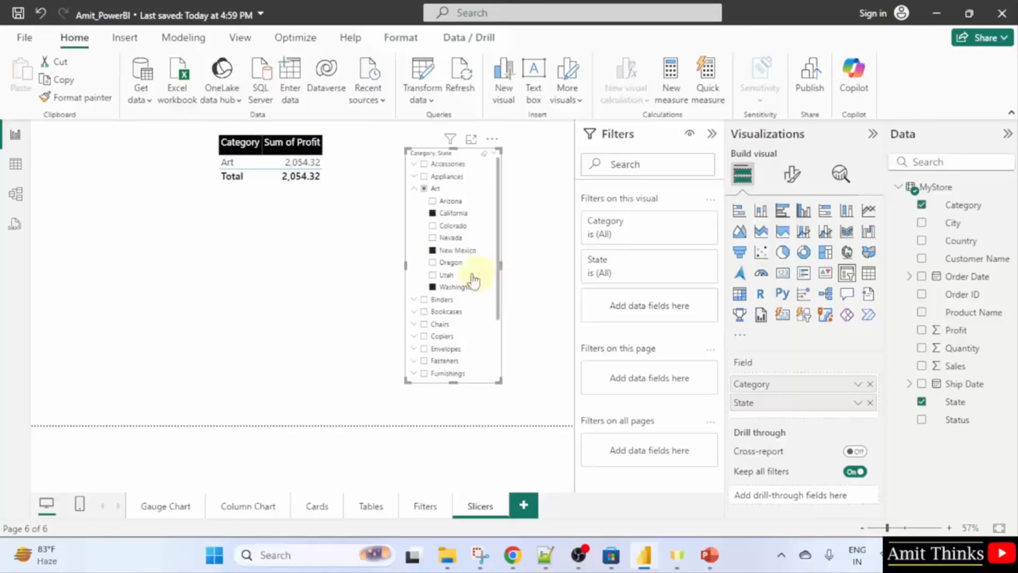
left_click(432, 250)
left_click(432, 213)
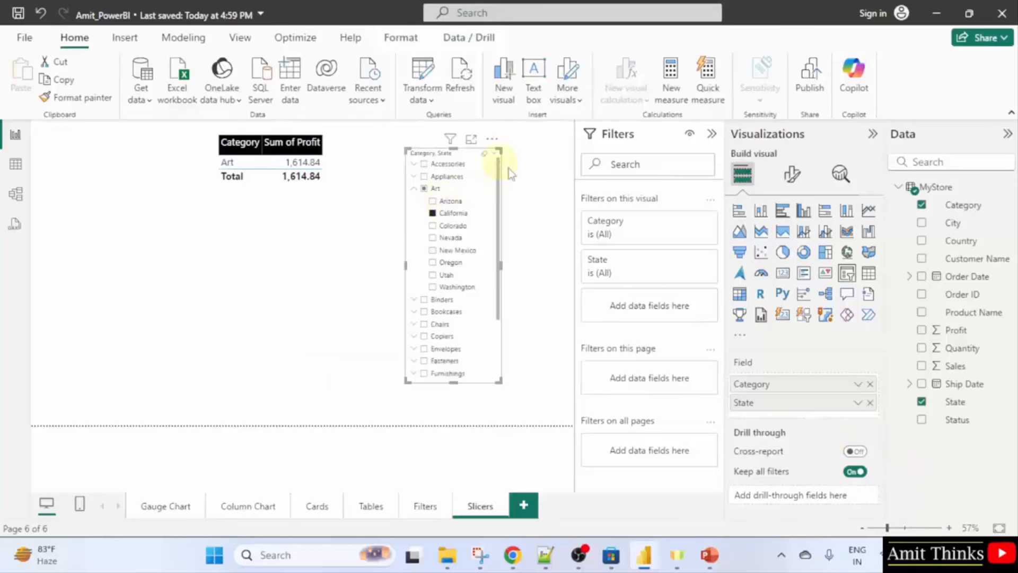
Turn off Multi-select with CTRL, then add Washington and New Mexico to California (profit 2,054.32).
left_click(792, 175)
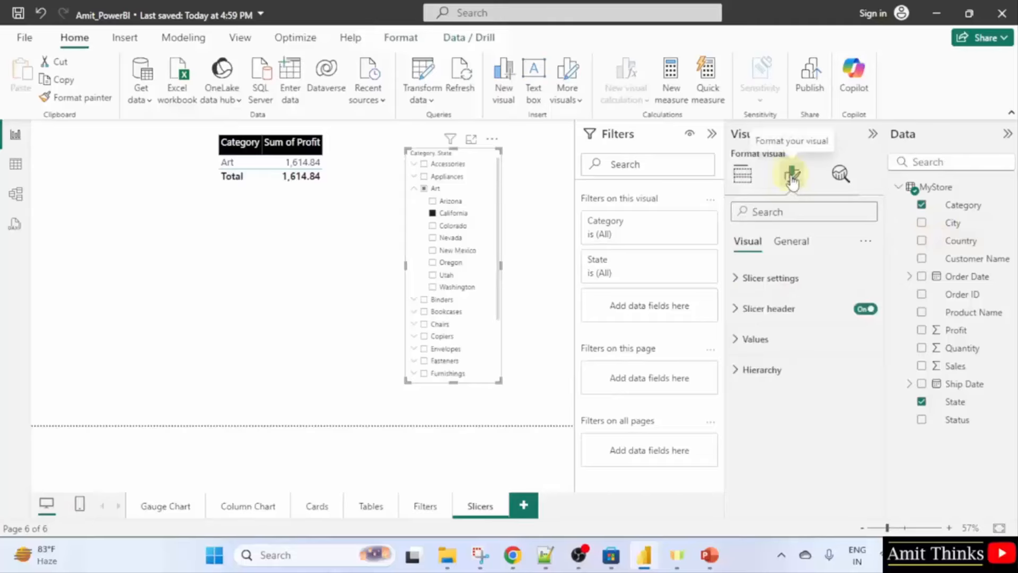
left_click(801, 280)
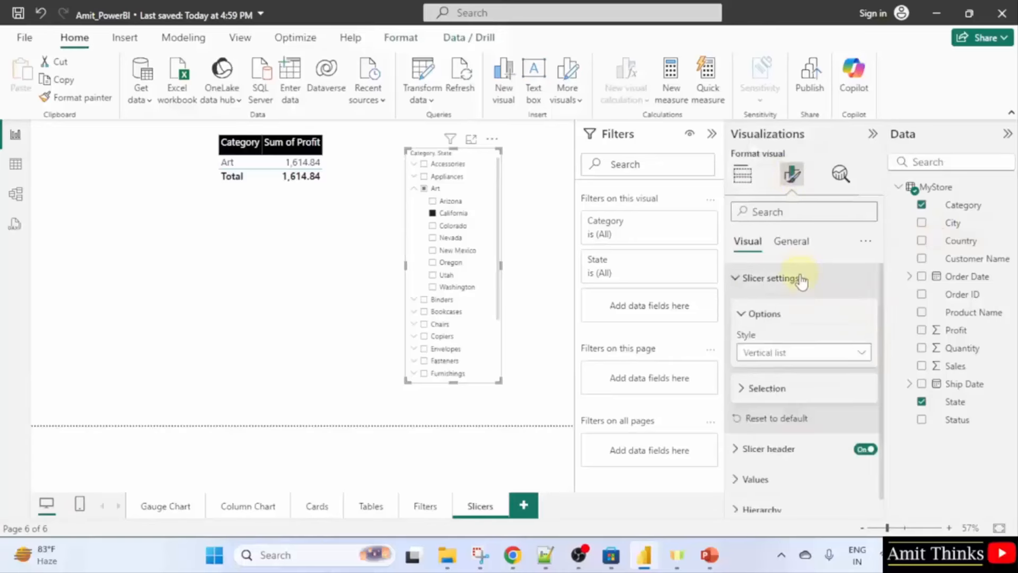
left_click(816, 392)
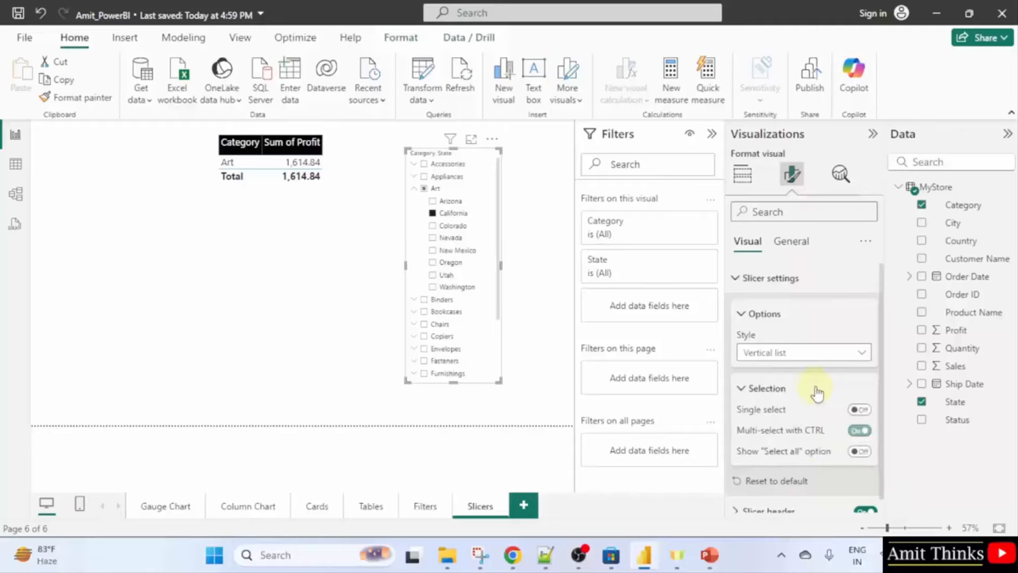
left_click(857, 431)
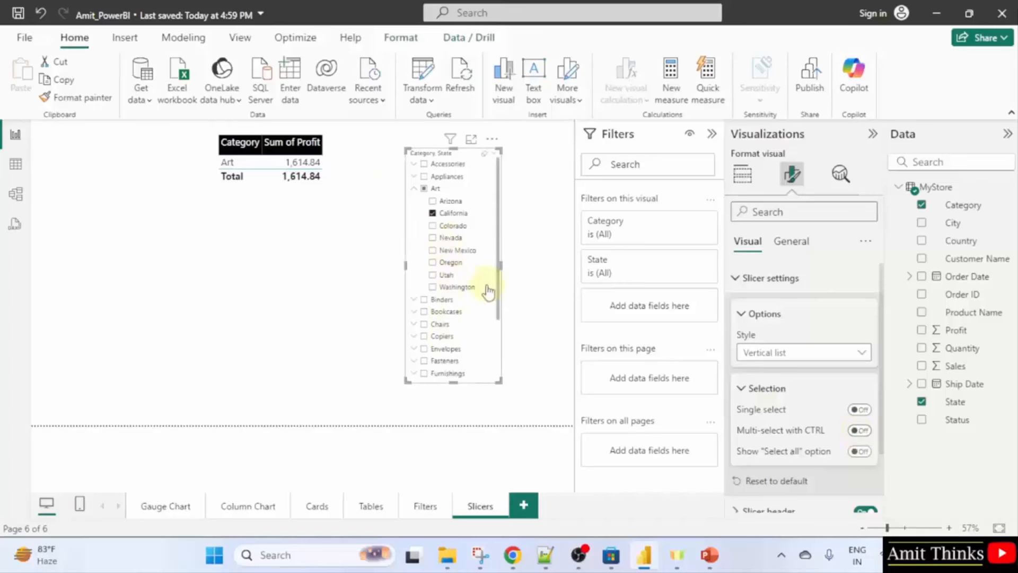
left_click(433, 291)
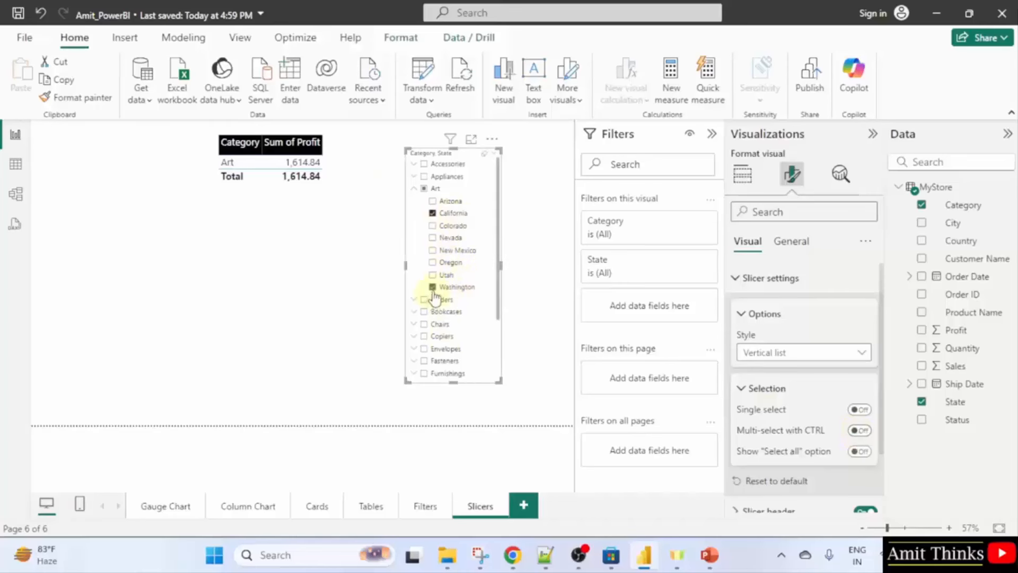
left_click(434, 251)
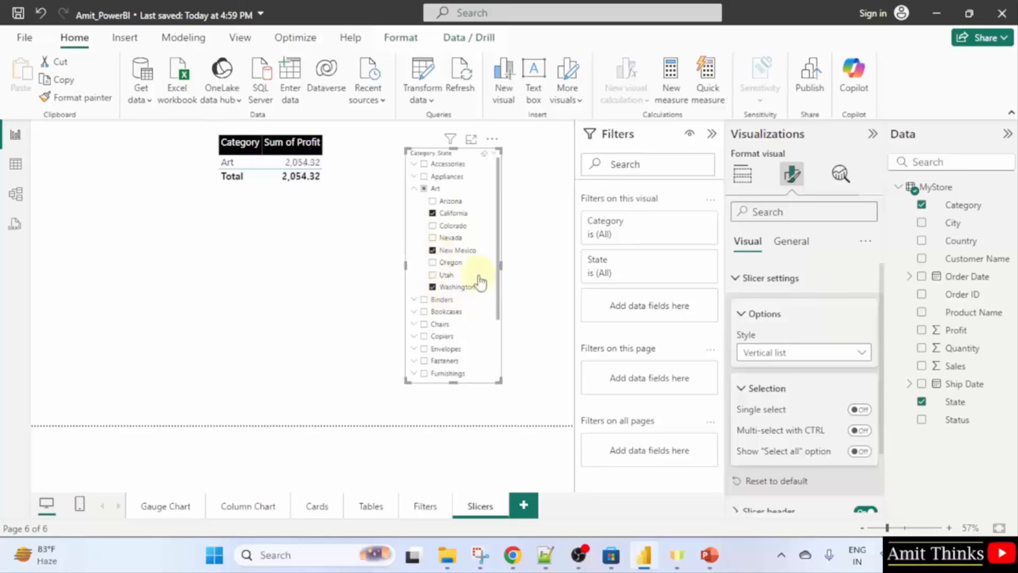
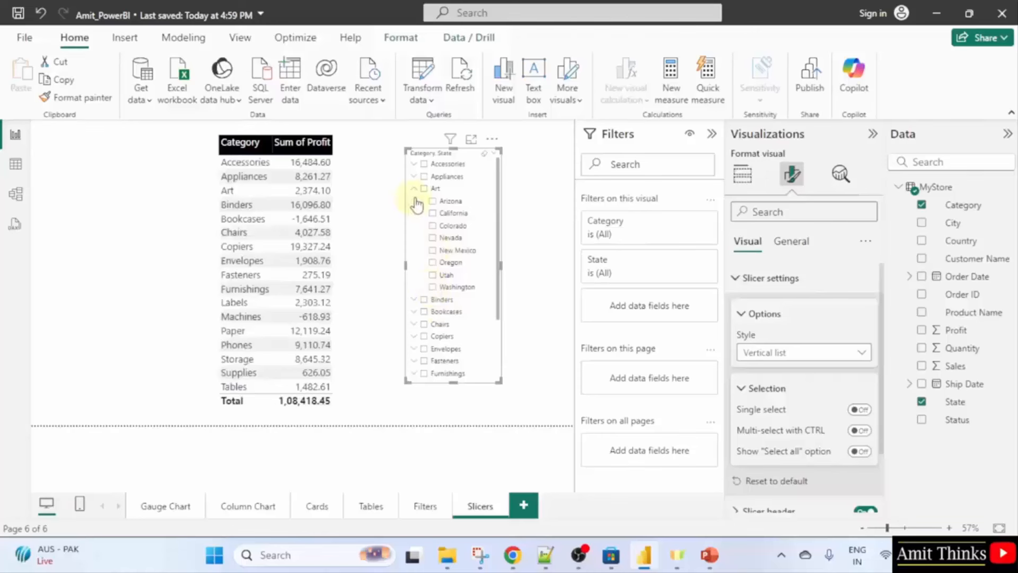
Collapse Art and shift the Category/State slicer and Sum of Profit table to the right.
left_click(414, 189)
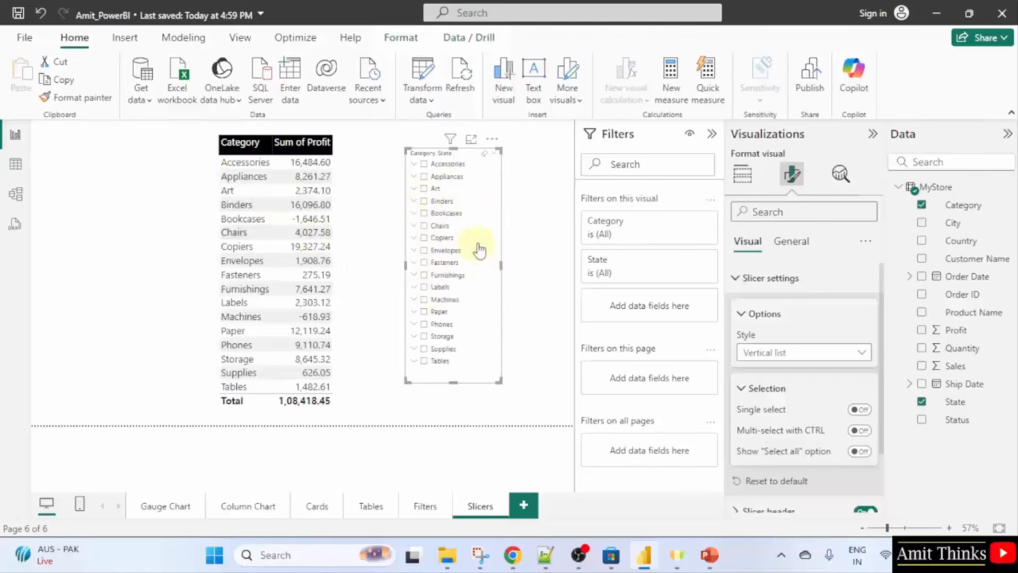
left_click_drag(477, 244, 512, 244)
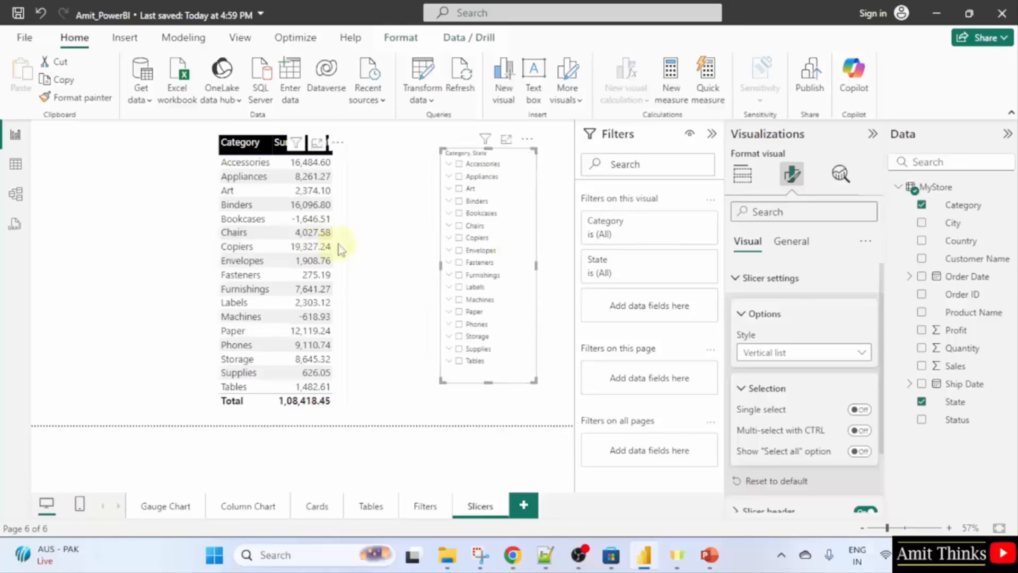
left_click_drag(338, 244, 401, 243)
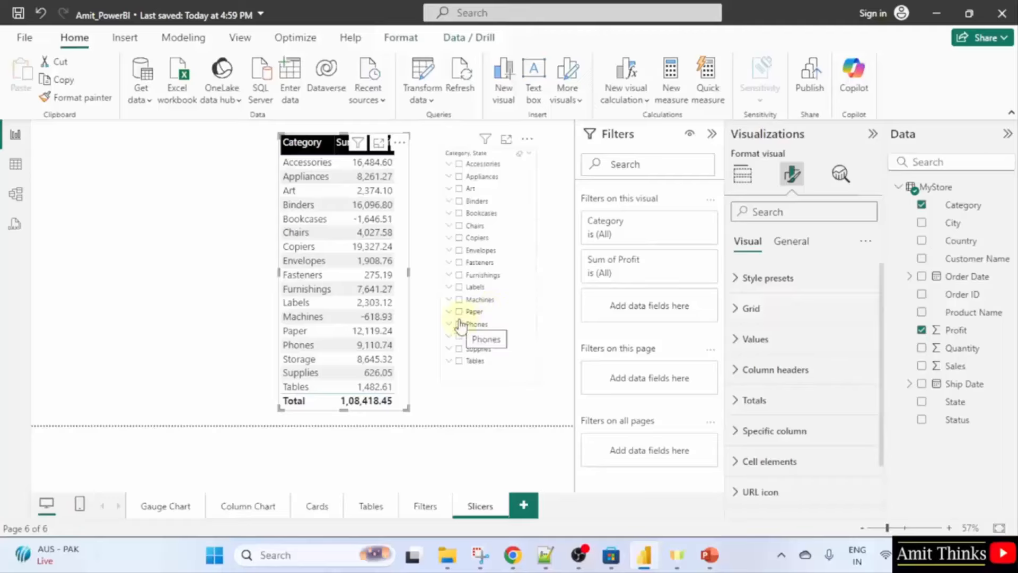
left_click(259, 298)
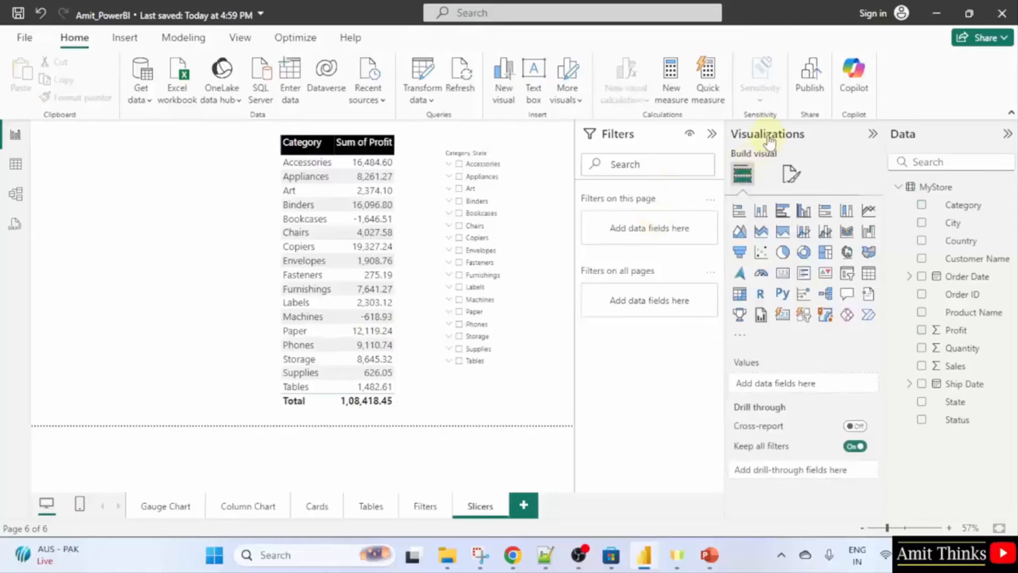
Add an enlarged donut chart on the left showing Sum of Profit split by State.
left_click(804, 253)
mouse_move(125, 262)
left_mouse_down()
mouse_move(114, 261)
mouse_move(144, 265)
left_mouse_up()
left_click_drag(200, 401, 267, 416)
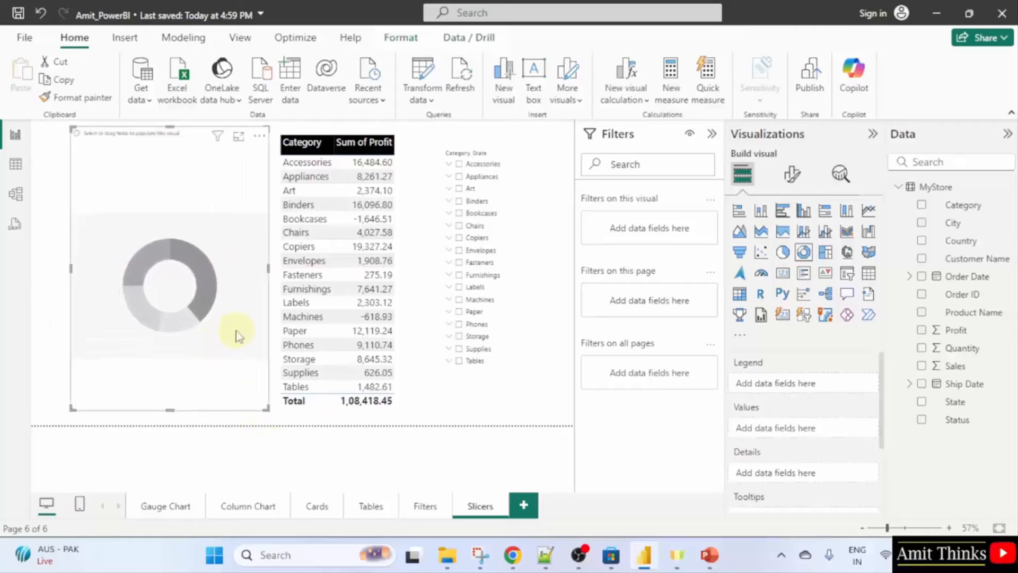
left_click(922, 330)
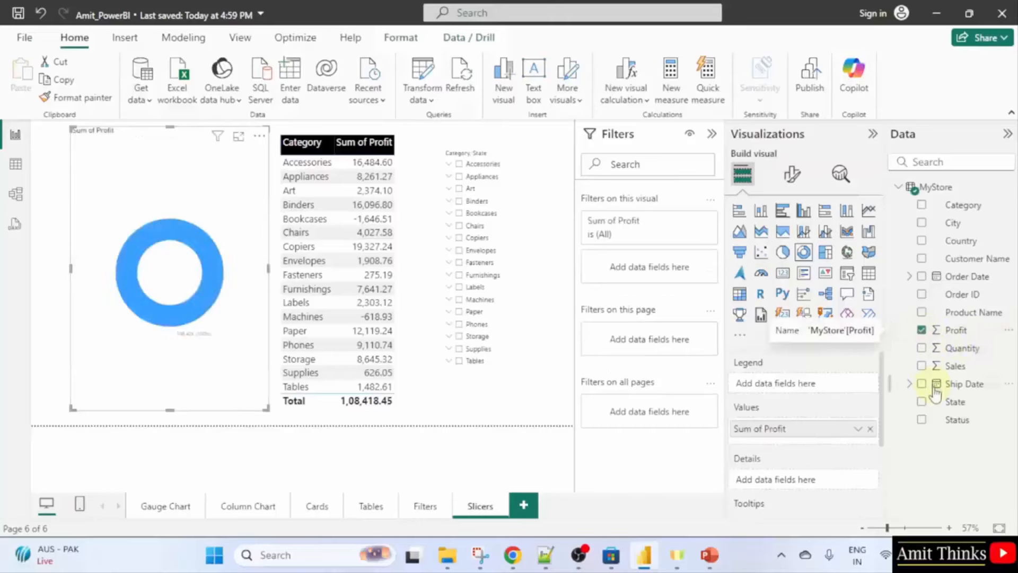
left_click(922, 402)
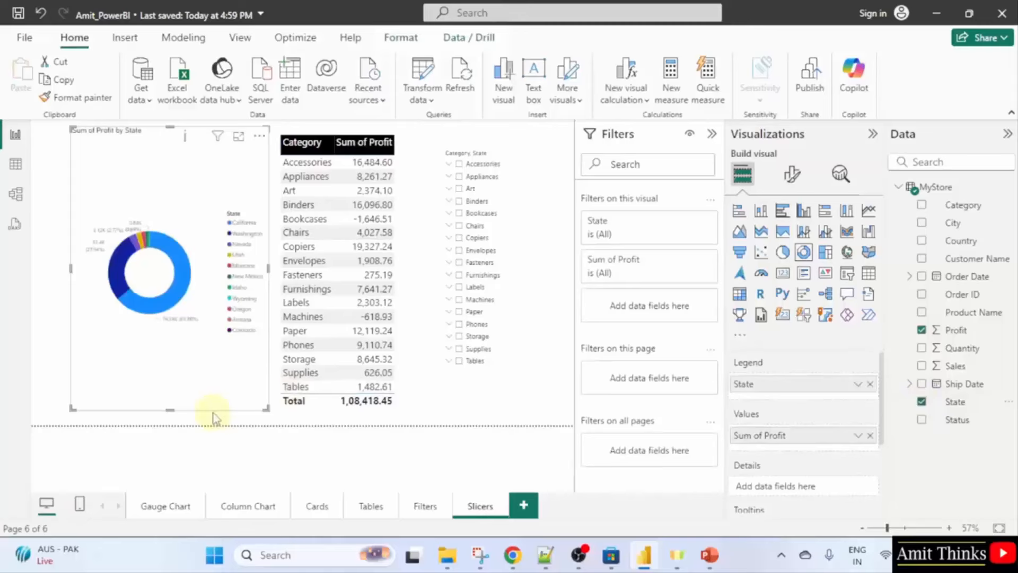
left_click(530, 387)
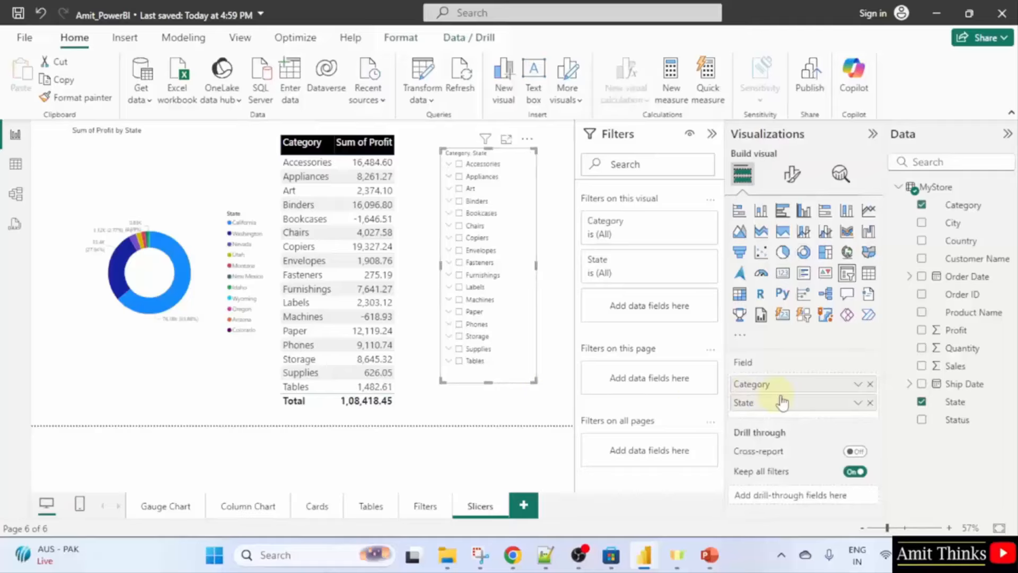
Set the slicer's value font size to 14 and lengthen it down to Tables.
left_click(801, 177)
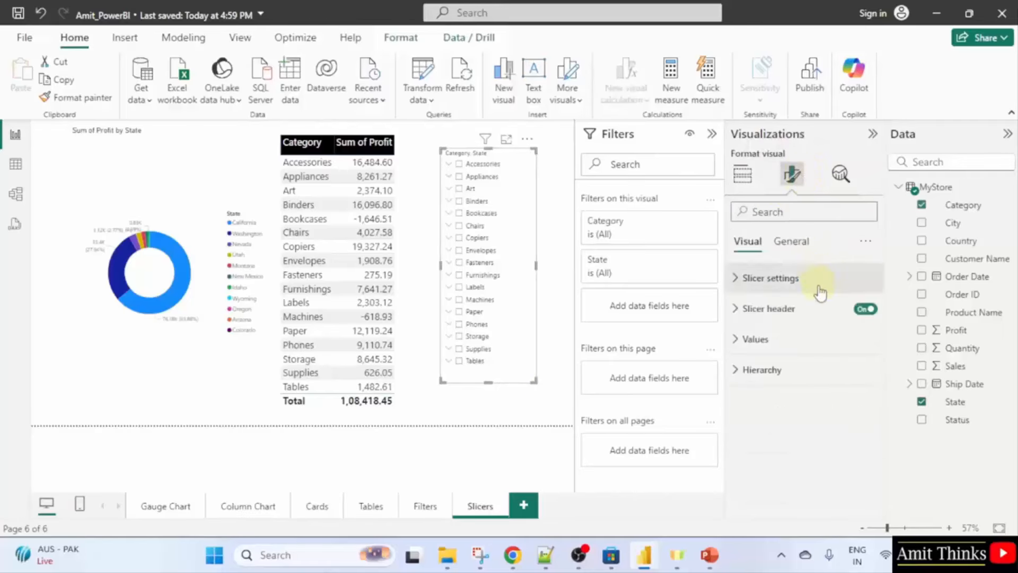
left_click(827, 340)
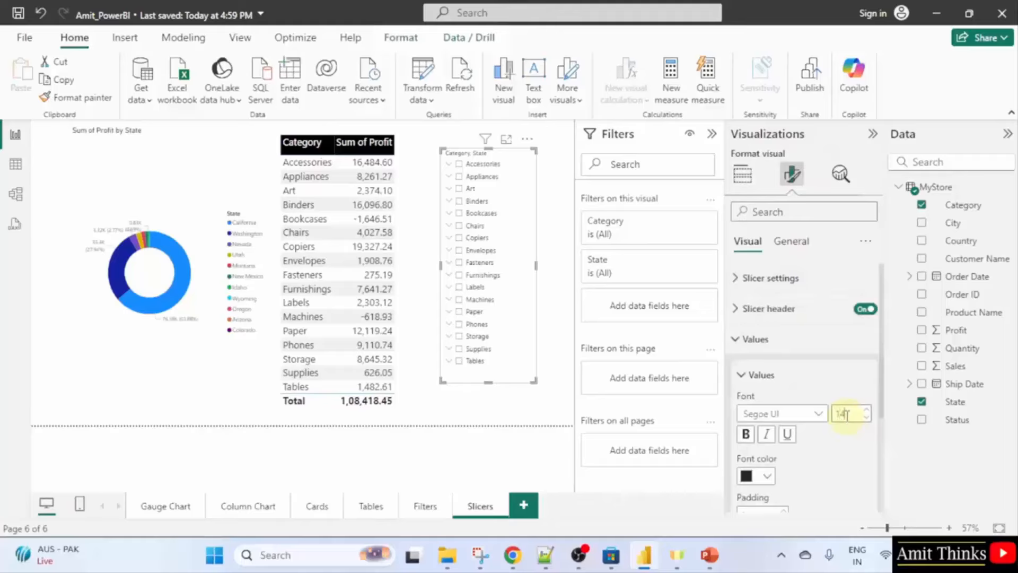
key("Return")
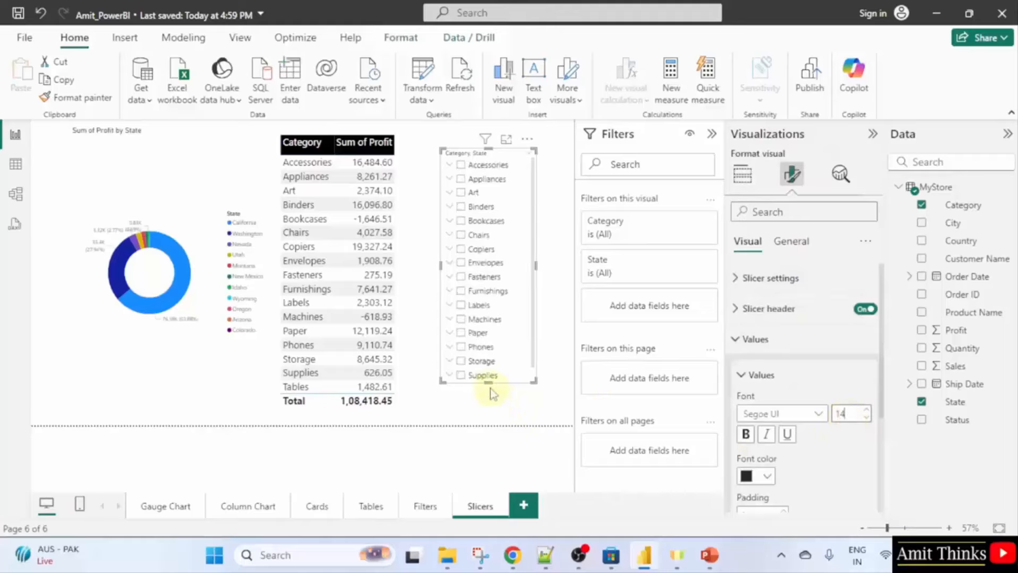
left_click_drag(488, 382, 489, 411)
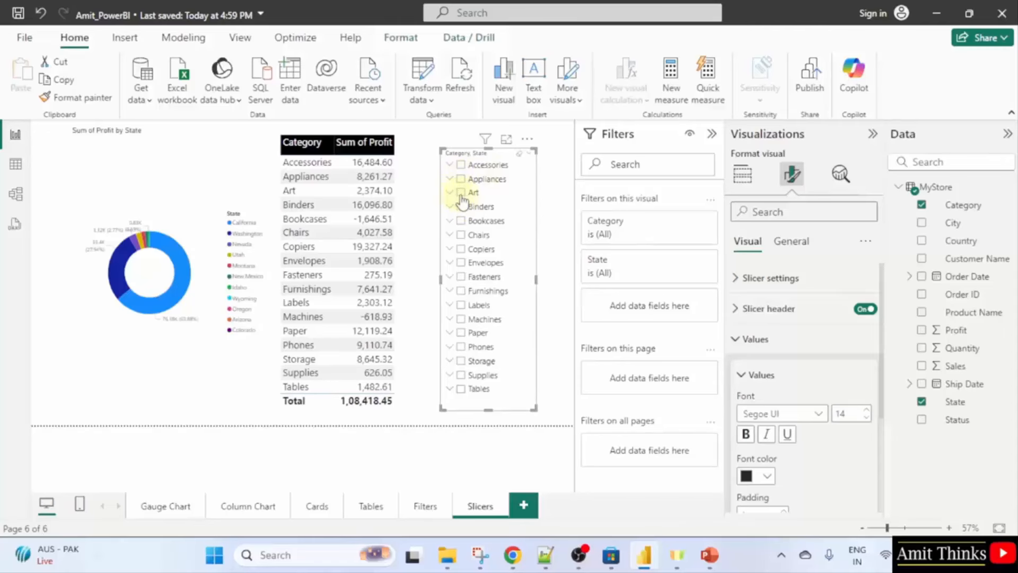
Filter to Appliances and uncheck California, Colorado and Arizona.
left_click(454, 179)
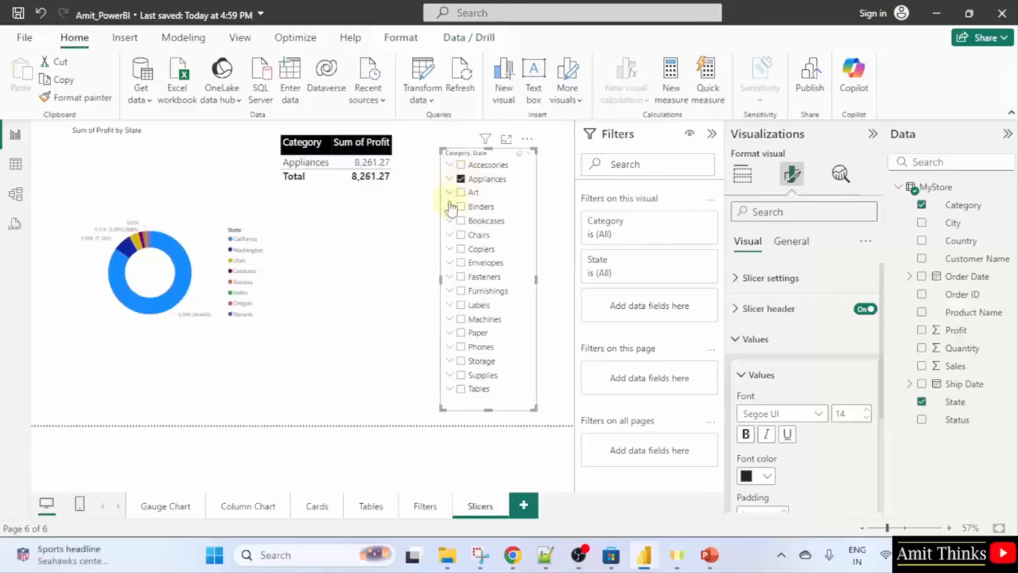
left_click(449, 180)
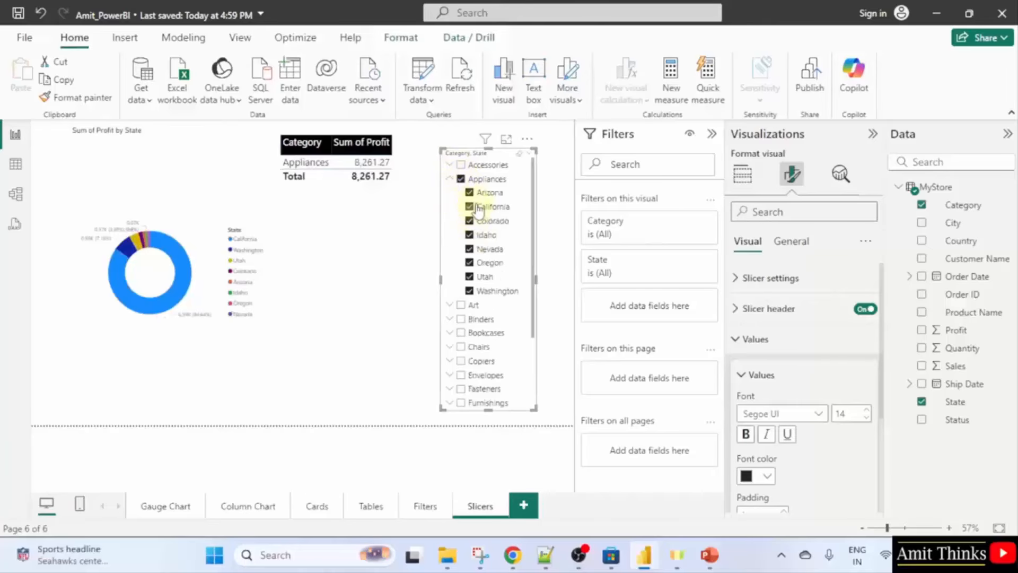
left_click(470, 207)
left_click(469, 221)
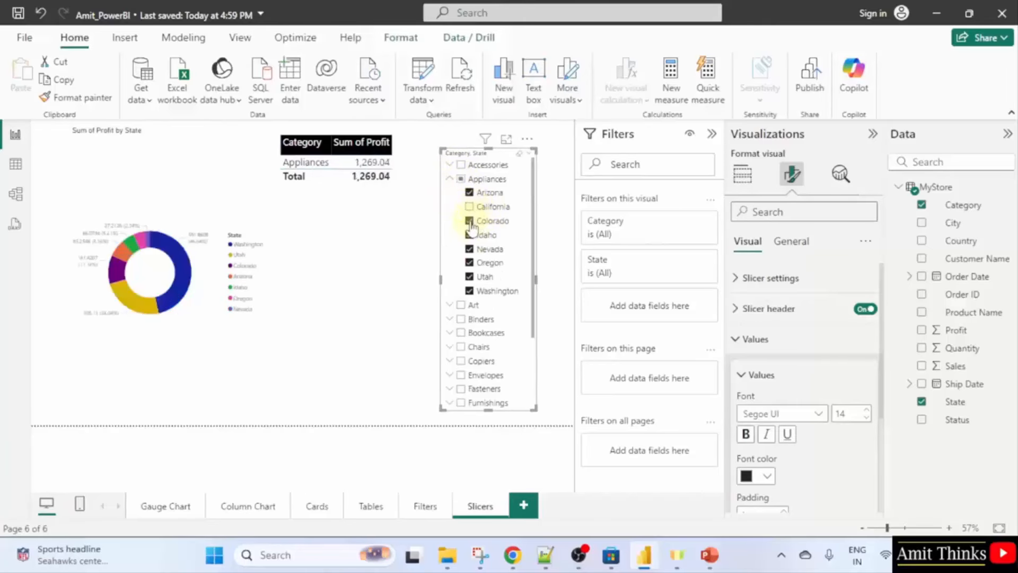
left_click(469, 192)
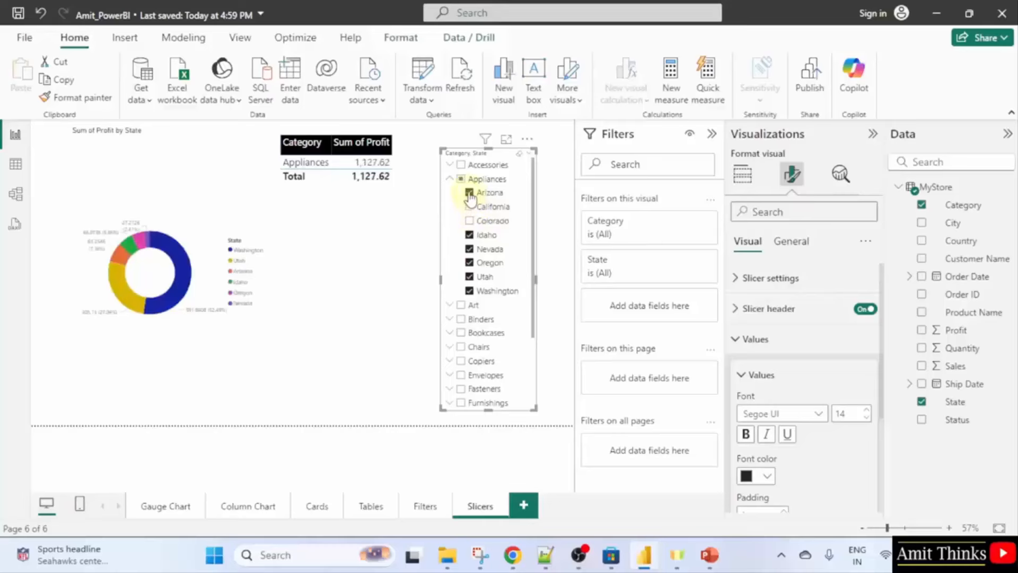
Recheck all Appliances states, then leave only Idaho, Oregon, Utah and Washington (profit 1,017.15).
left_click(461, 179)
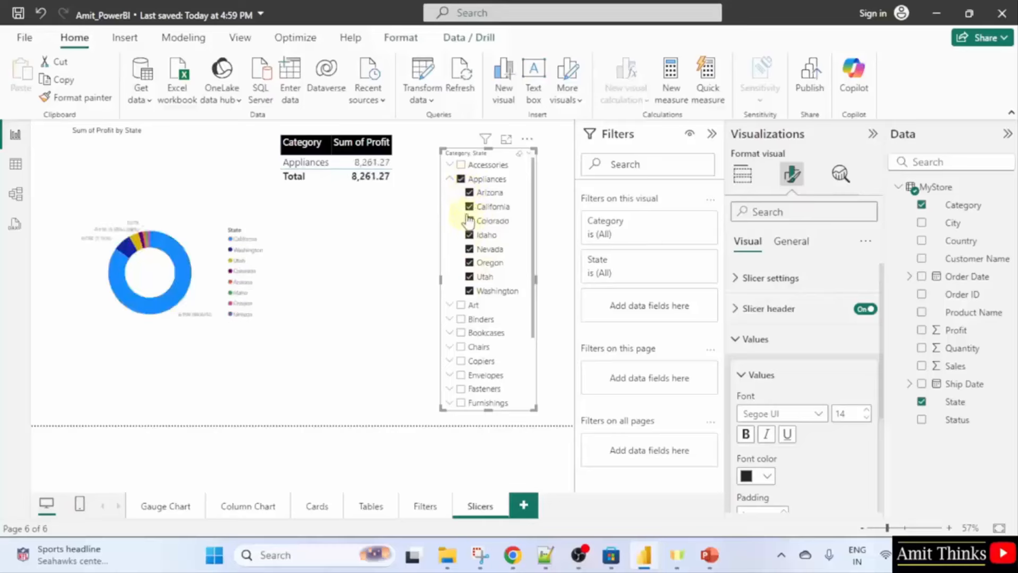
left_click(470, 207)
left_click(469, 192)
left_click(469, 221)
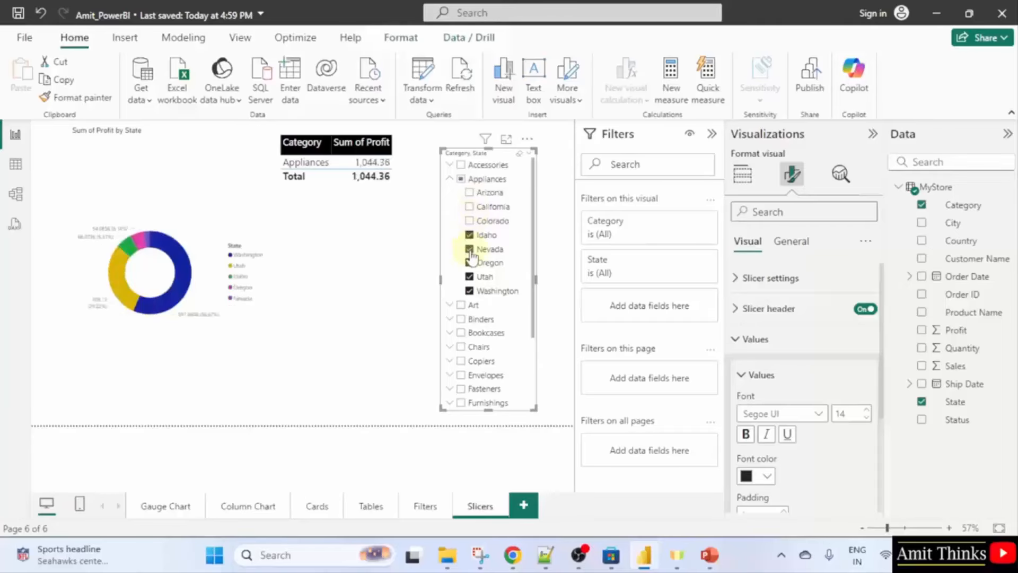
left_click(469, 249)
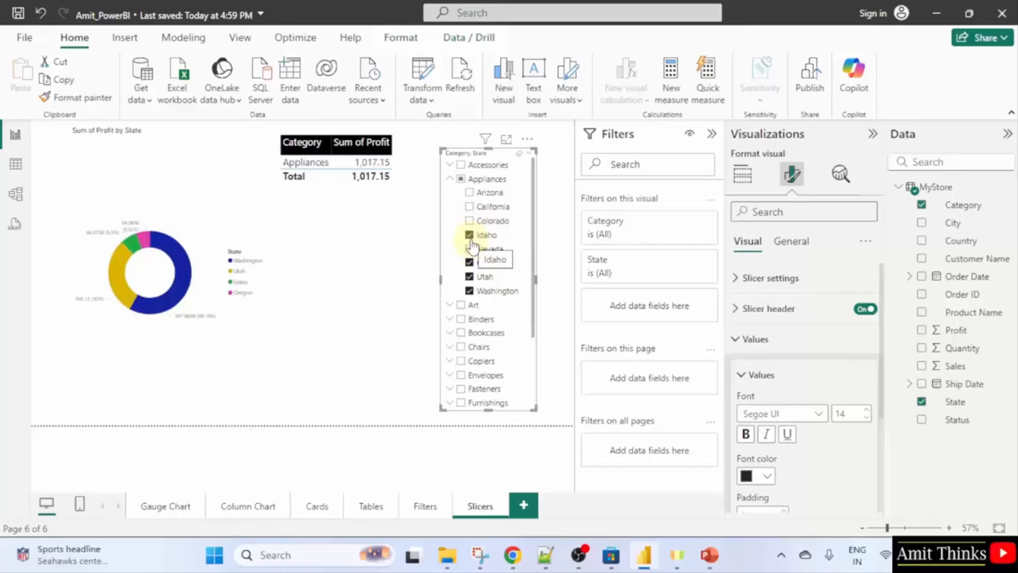
left_click(185, 212)
left_click(233, 443)
left_click(200, 200)
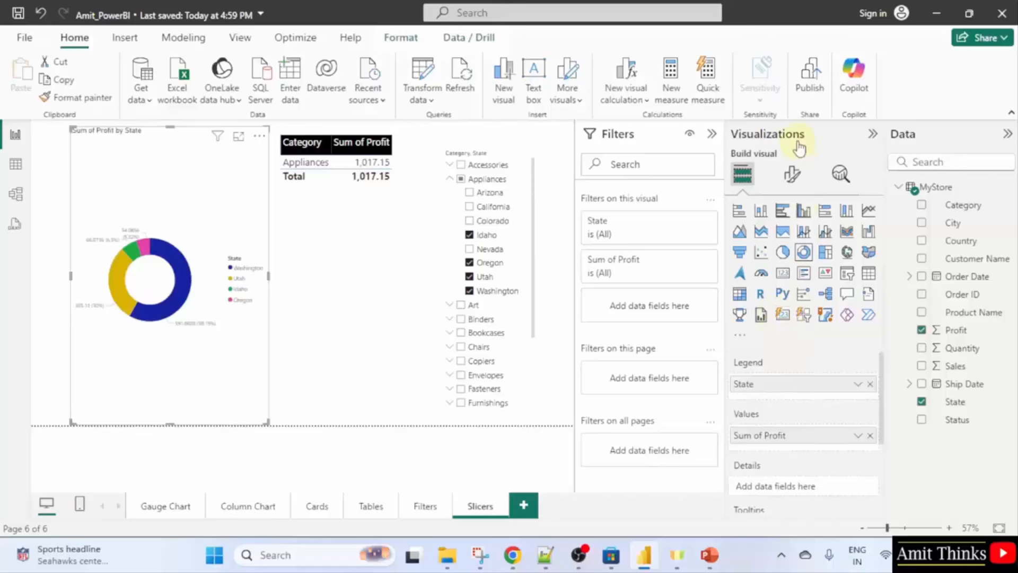
Set the donut's detail label values to font size 13 and widen the donut chart.
left_click(792, 173)
left_click(822, 307)
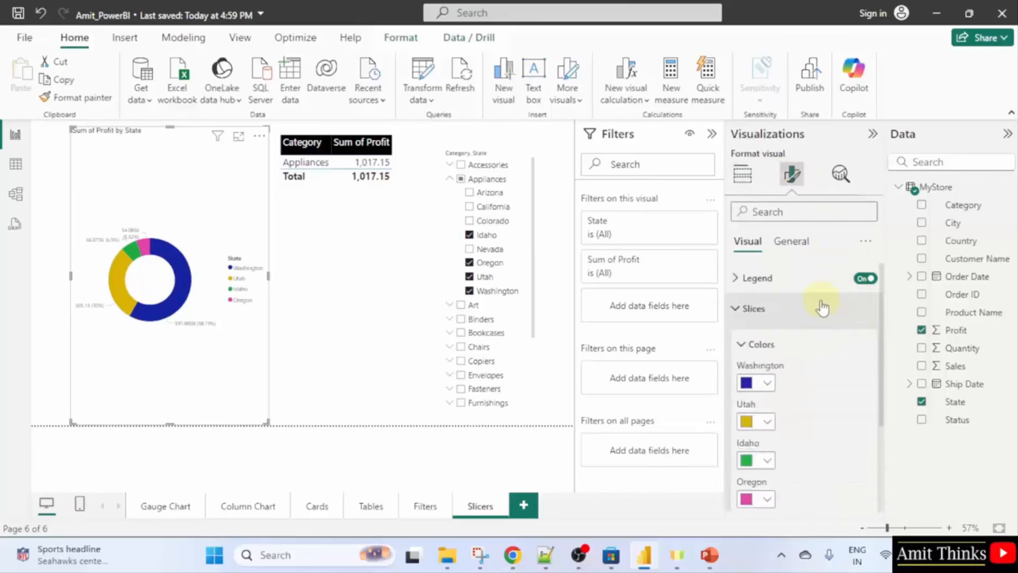
left_click(822, 306)
left_click(815, 340)
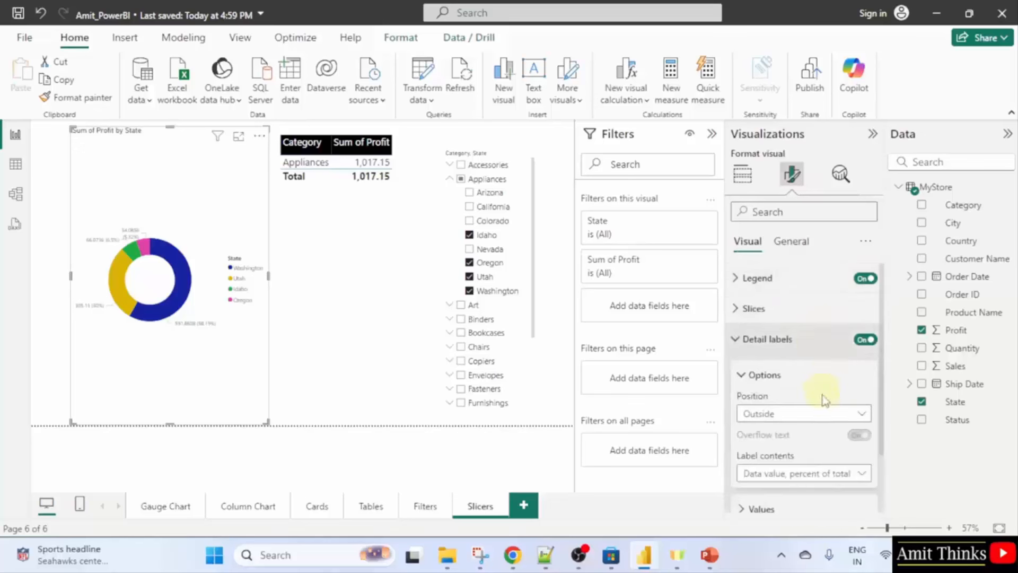
scroll(831, 415, "down", 1)
left_click(802, 437)
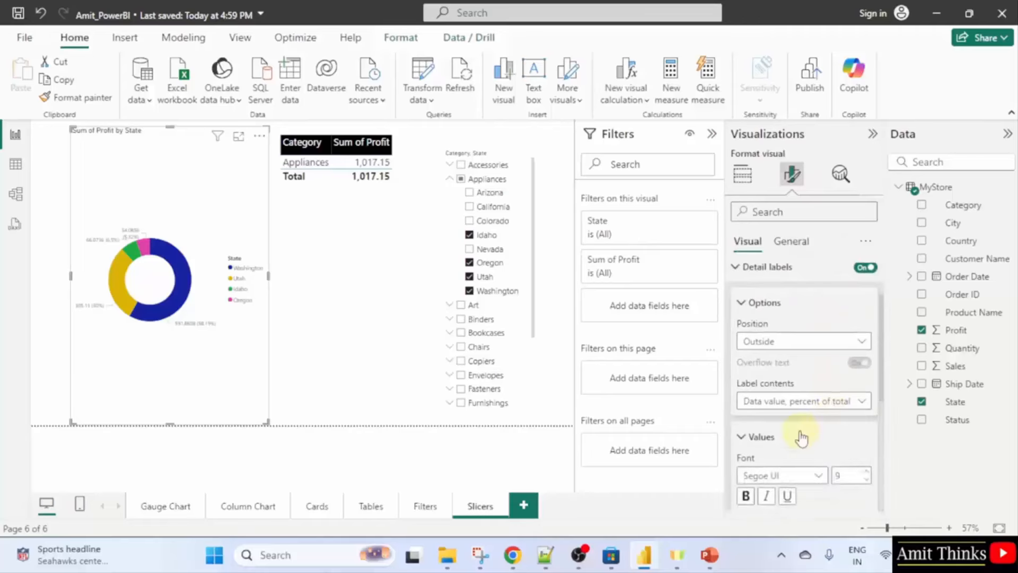
scroll(823, 420, "down", 1)
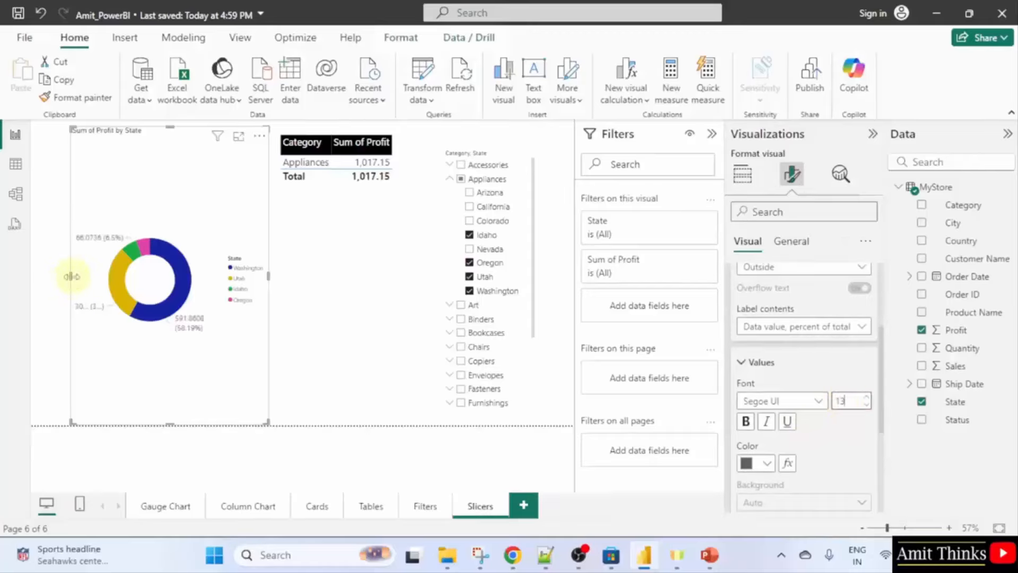
left_click_drag(70, 276, 31, 278)
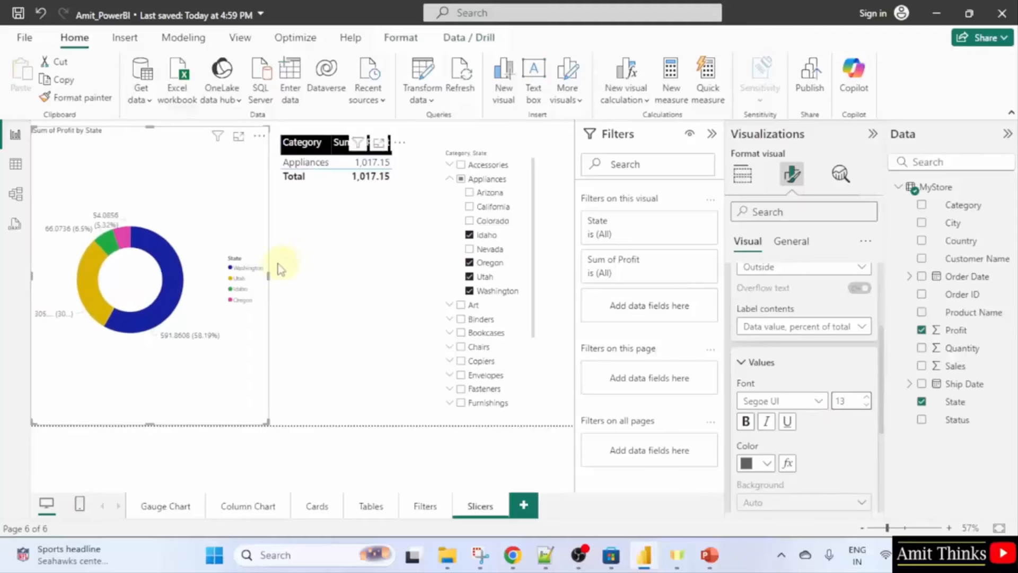
left_click_drag(269, 274, 287, 274)
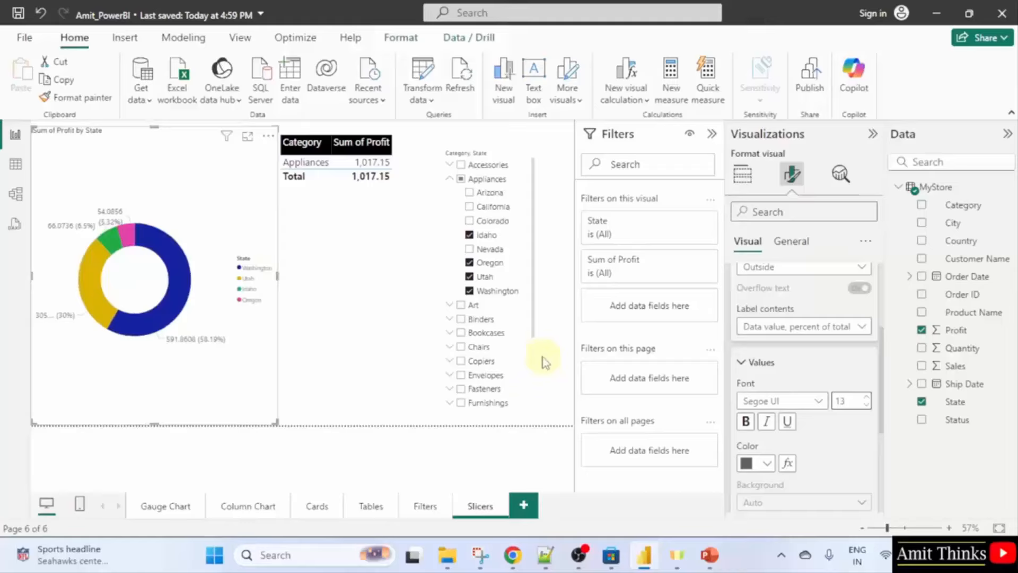
Move the slicer and profit table right and collapse the Filters pane.
left_click(514, 250)
left_click_drag(514, 250, 545, 231)
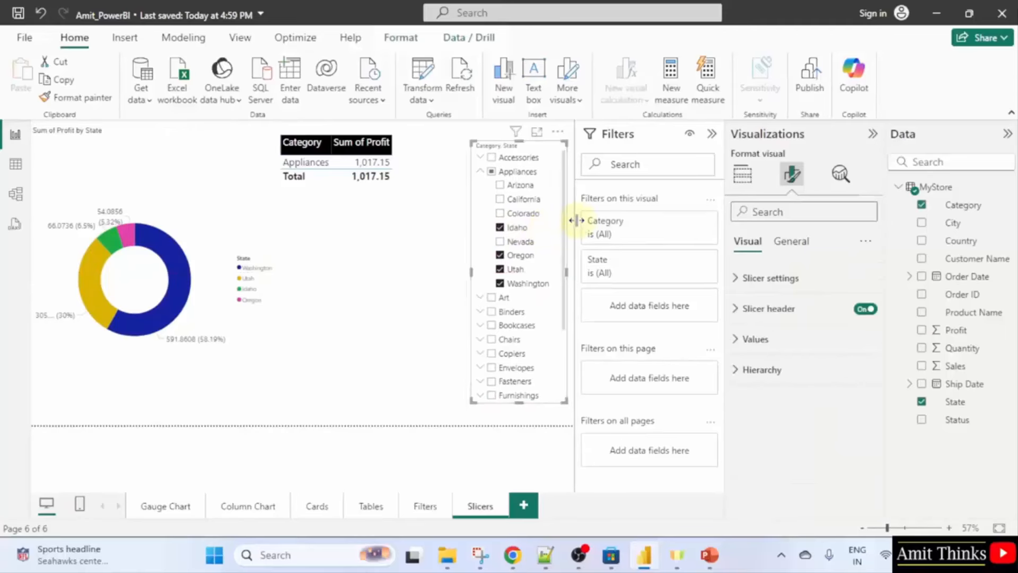
left_click(711, 134)
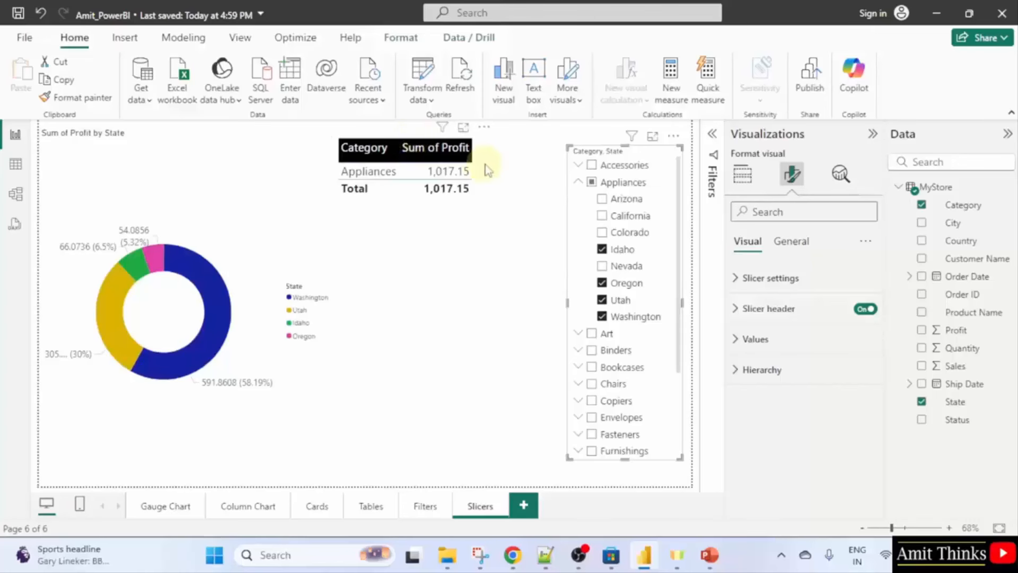
left_click_drag(484, 168, 545, 174)
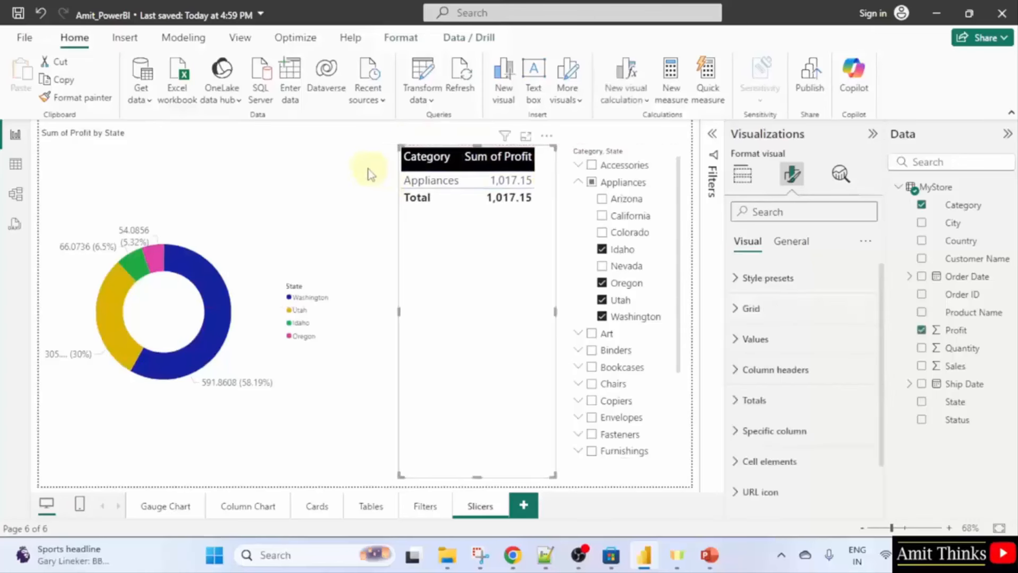
left_click(398, 285)
Widen the donut chart rightward so its labels like 305.13 (30%) show fully.
left_click(328, 374)
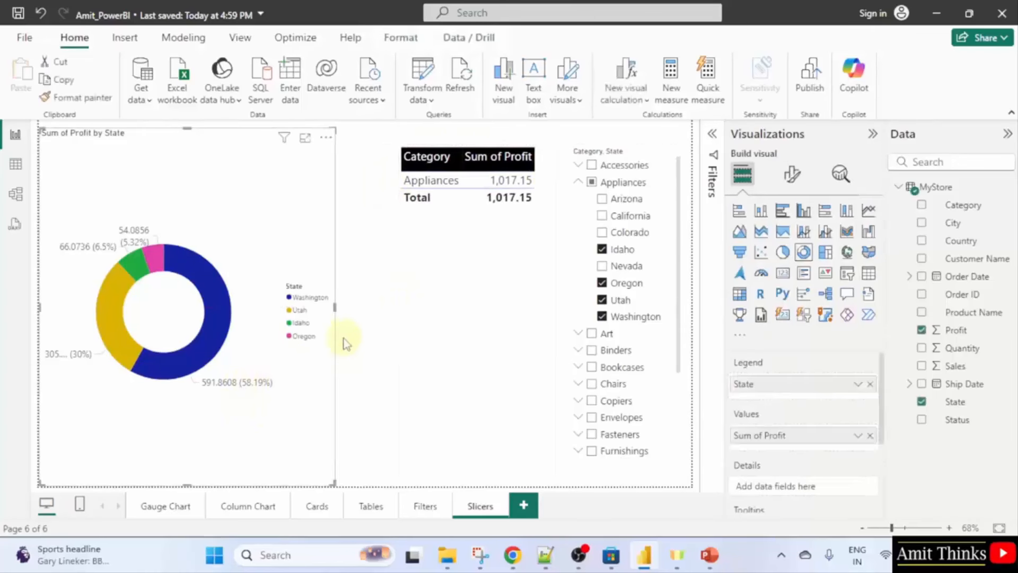
left_click(368, 308)
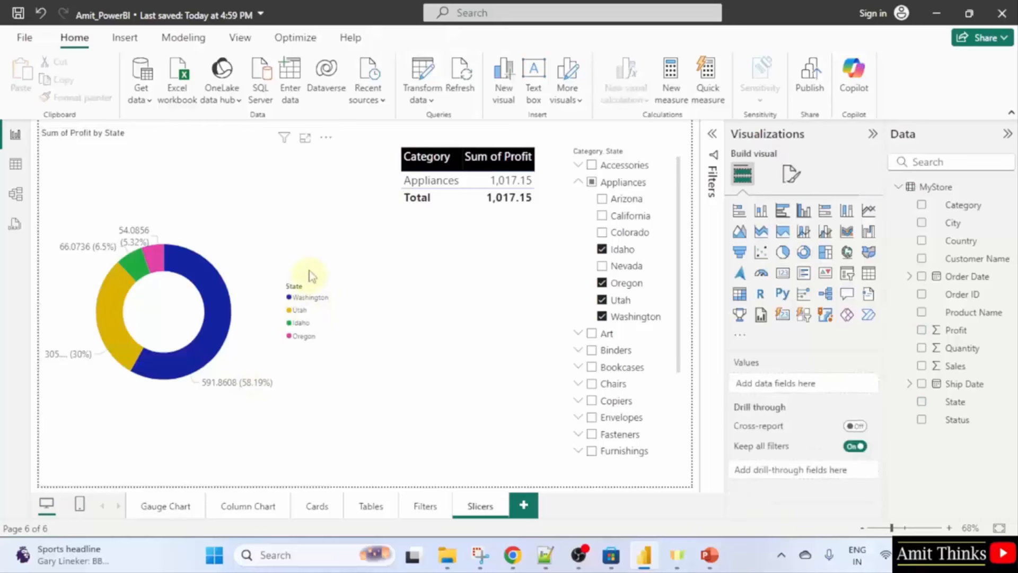
left_click(334, 301)
left_click_drag(336, 307, 379, 308)
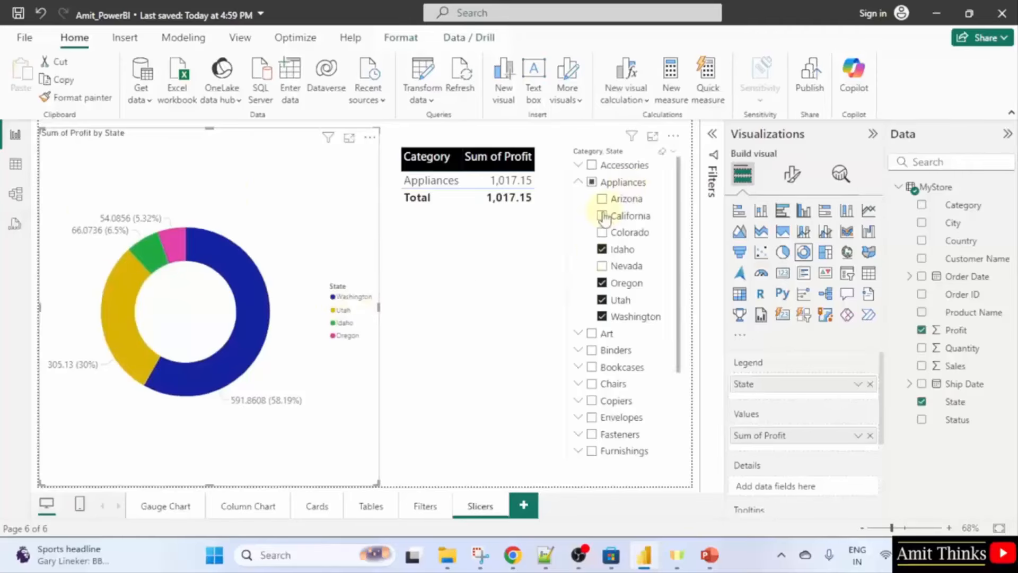
Clear the Appliances filter, then check Chairs and expand its states.
left_click(591, 183)
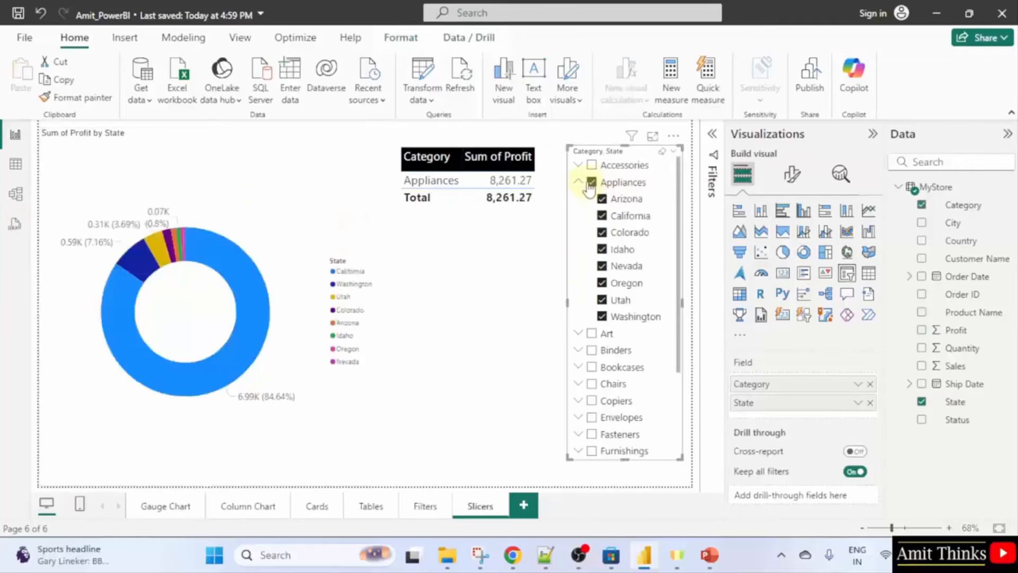
left_click(591, 182)
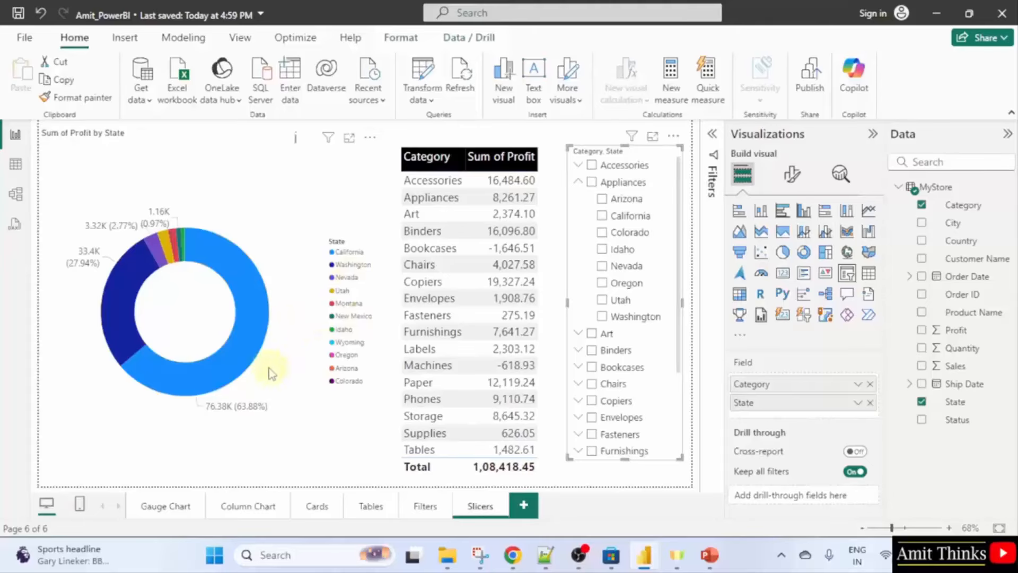
scroll(636, 387, "down", 3)
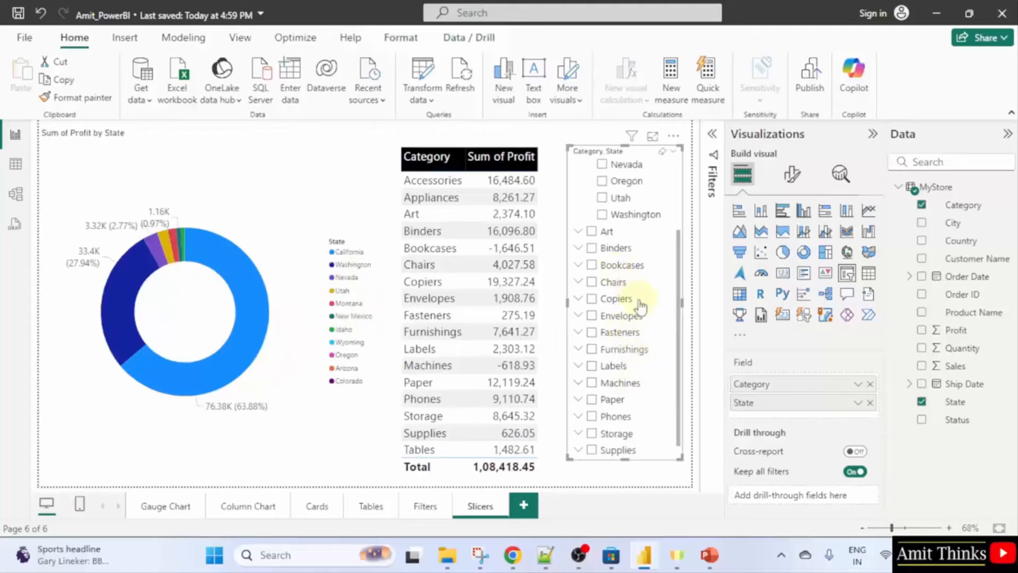
left_click(593, 283)
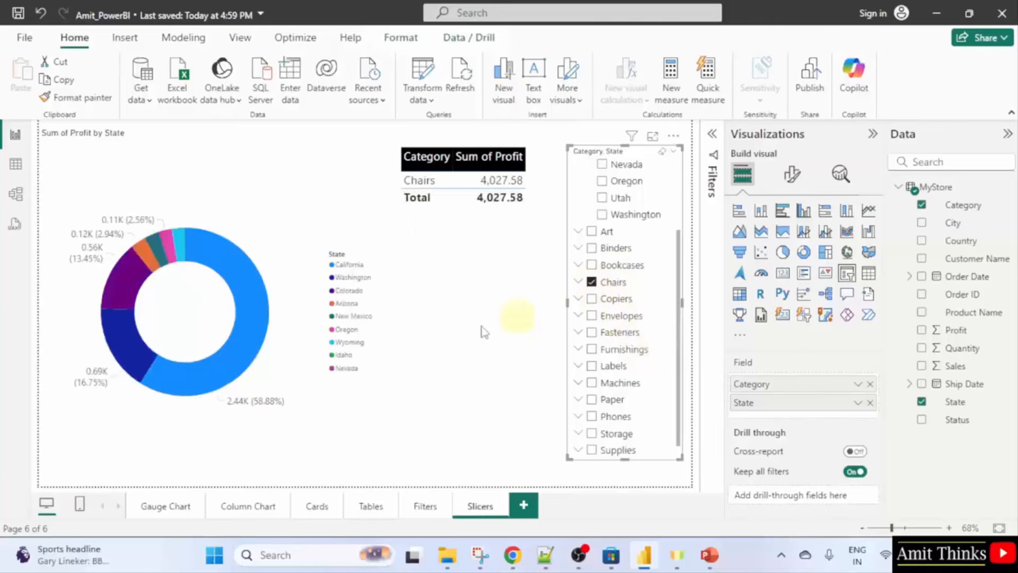
left_click(578, 283)
scroll(634, 350, "down", 2)
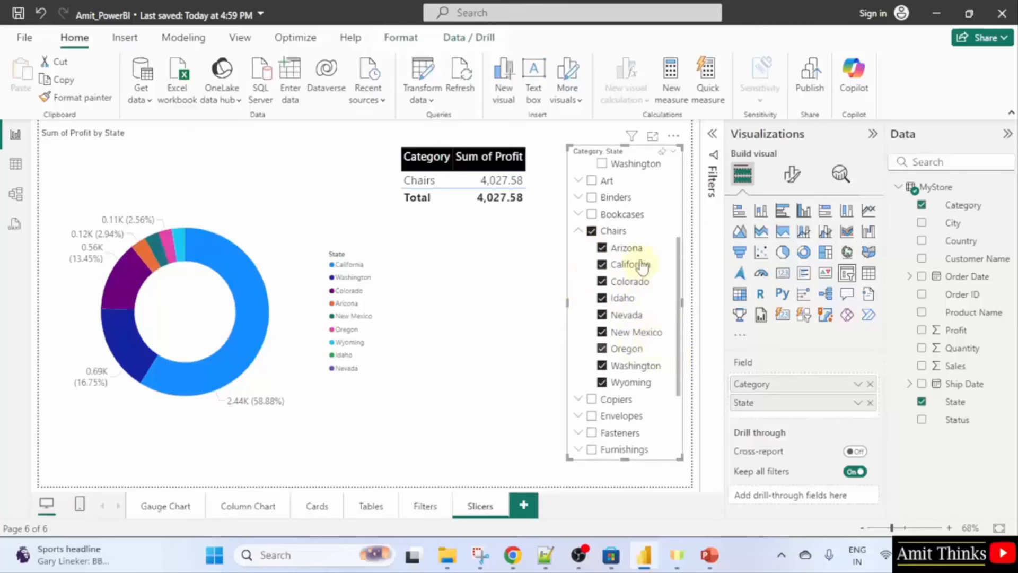
Keep only Arizona, California, Colorado, New Mexico and Washington under Chairs (profit 3,926.63).
left_click(602, 247)
left_click(601, 264)
left_click(602, 281)
left_click(602, 298)
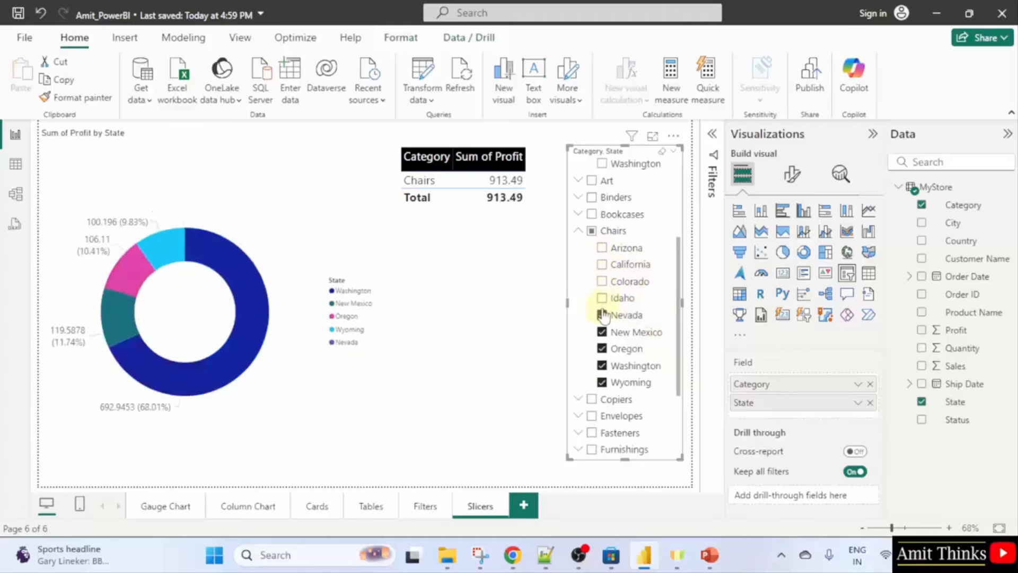
left_click(602, 315)
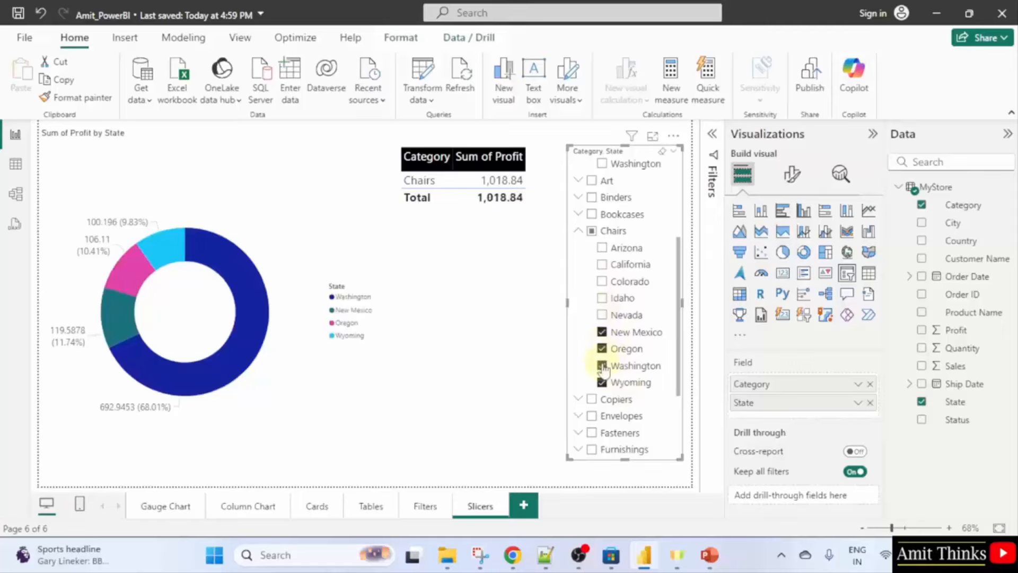
left_click(601, 349)
left_click(601, 381)
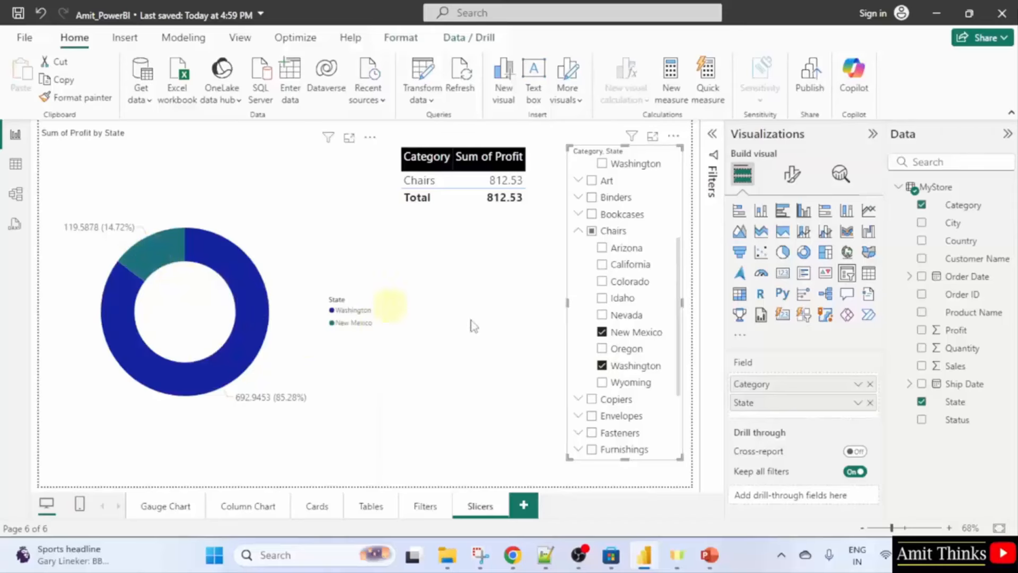
left_click(602, 281)
left_click(602, 264)
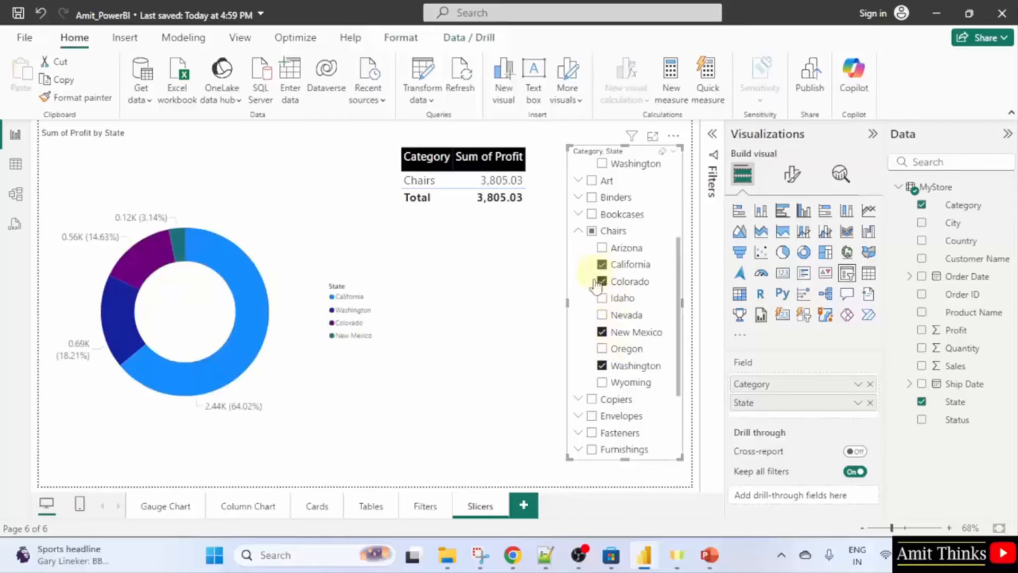
left_click(603, 248)
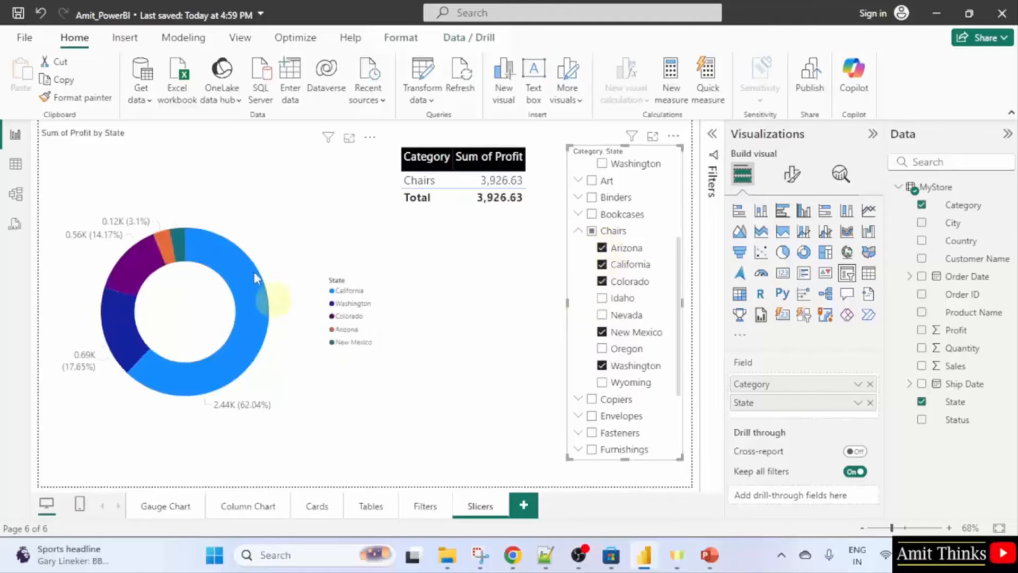
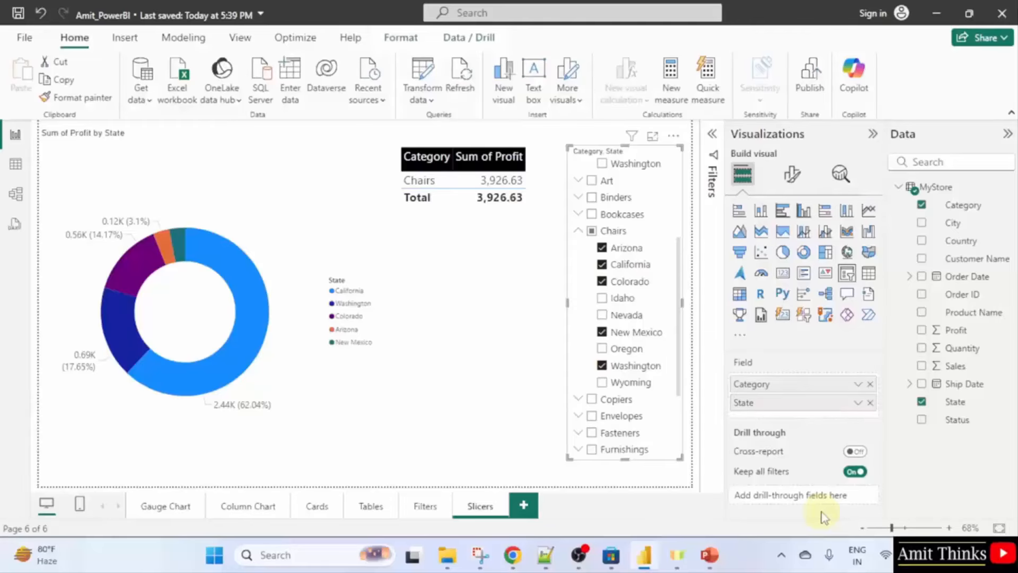
Create a new blank untitled report from the File start view.
left_click(24, 37)
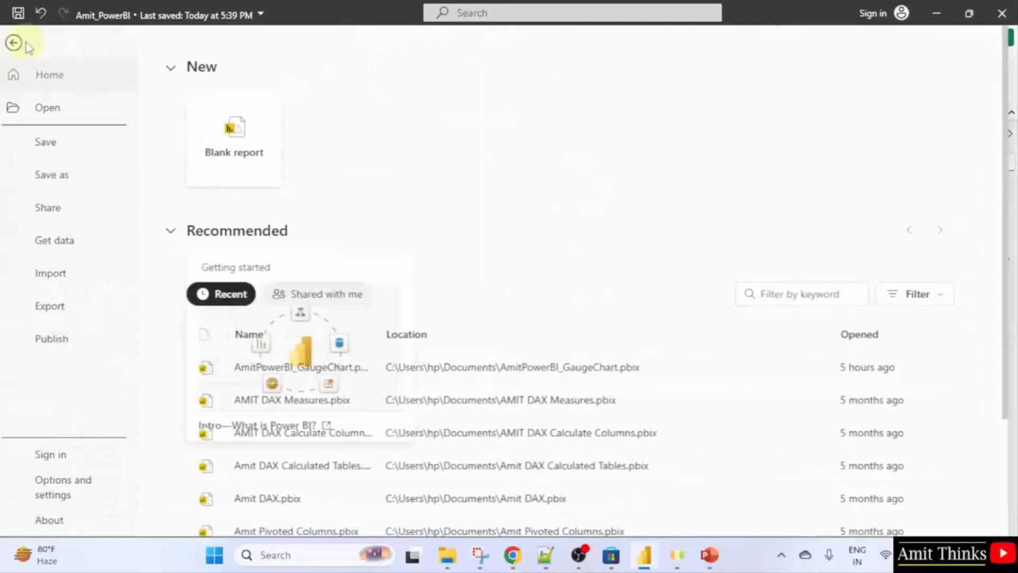
left_click(270, 170)
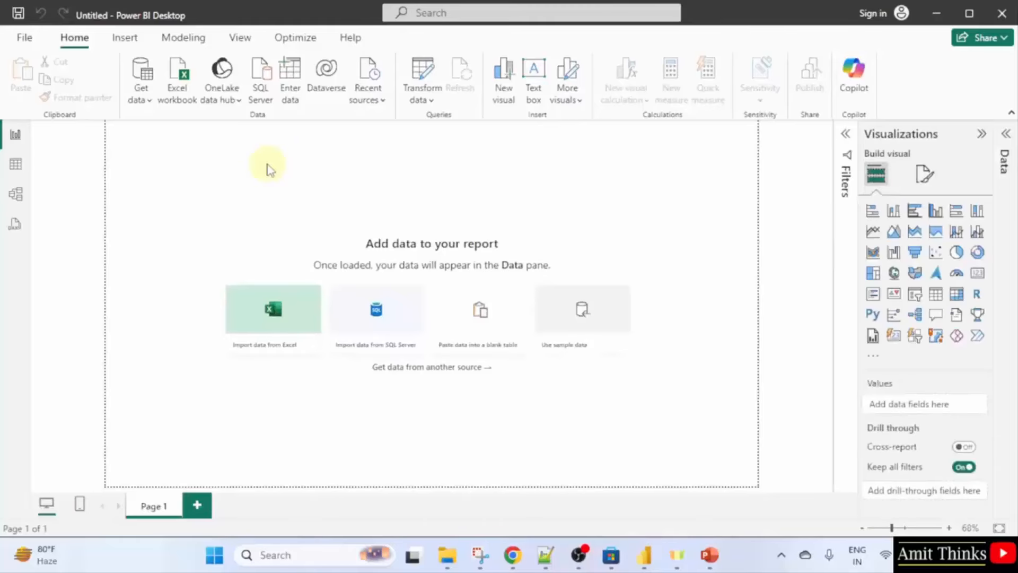
Connect to the MyMart table in the Store_Raw.xlsx Excel workbook and send it to Transform Data.
left_click(147, 102)
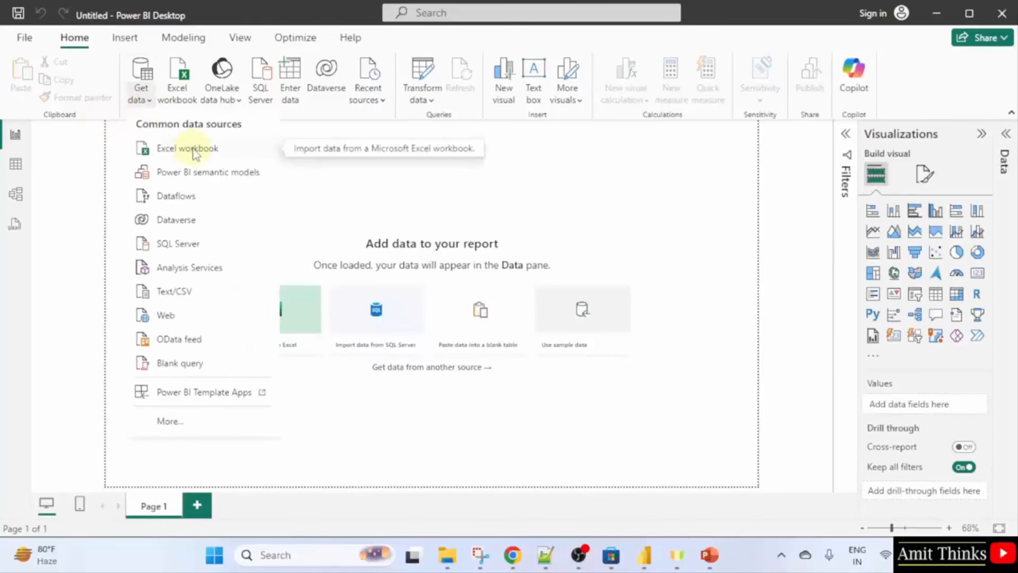
left_click(195, 151)
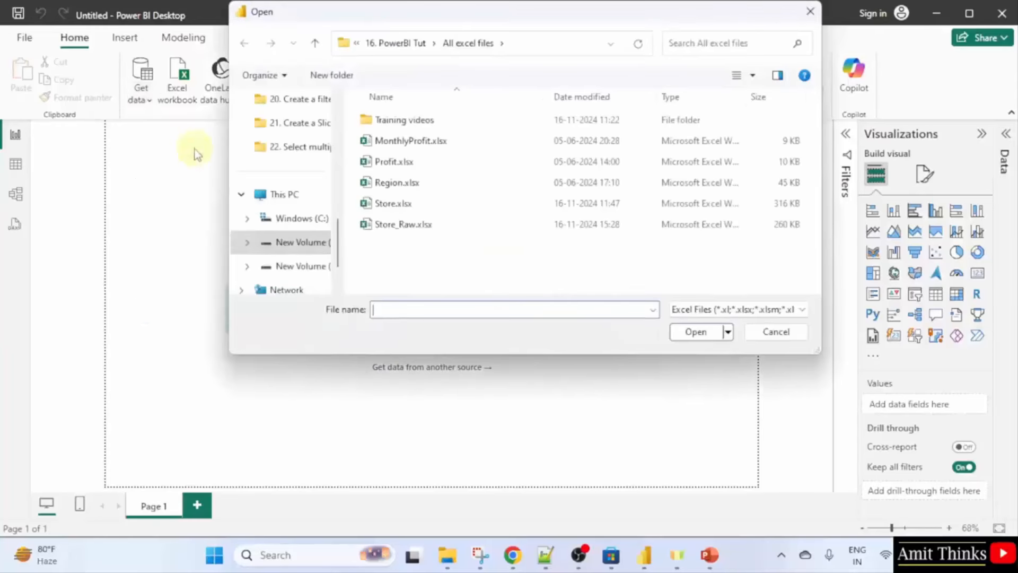
double_click(451, 231)
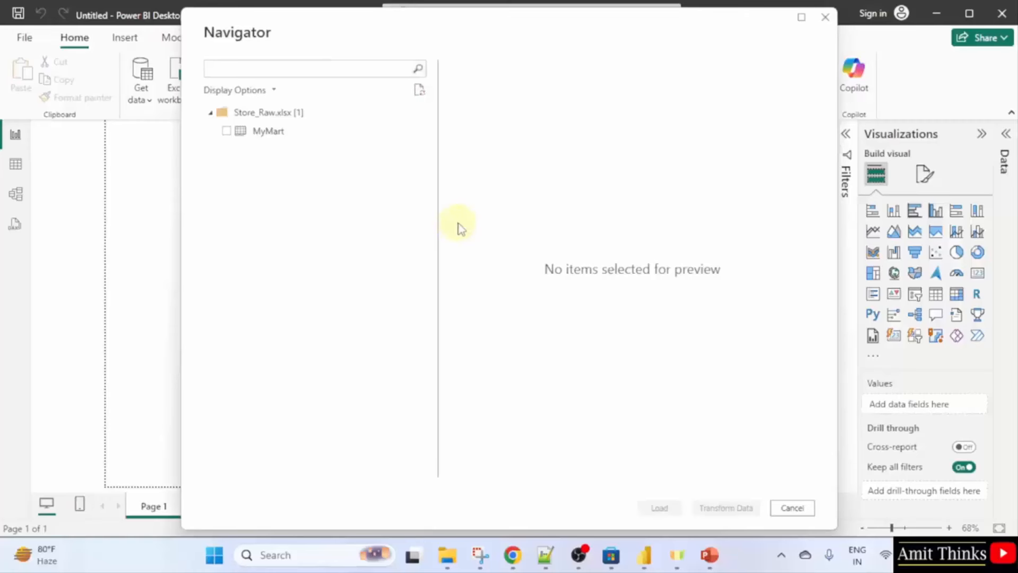
left_click(227, 131)
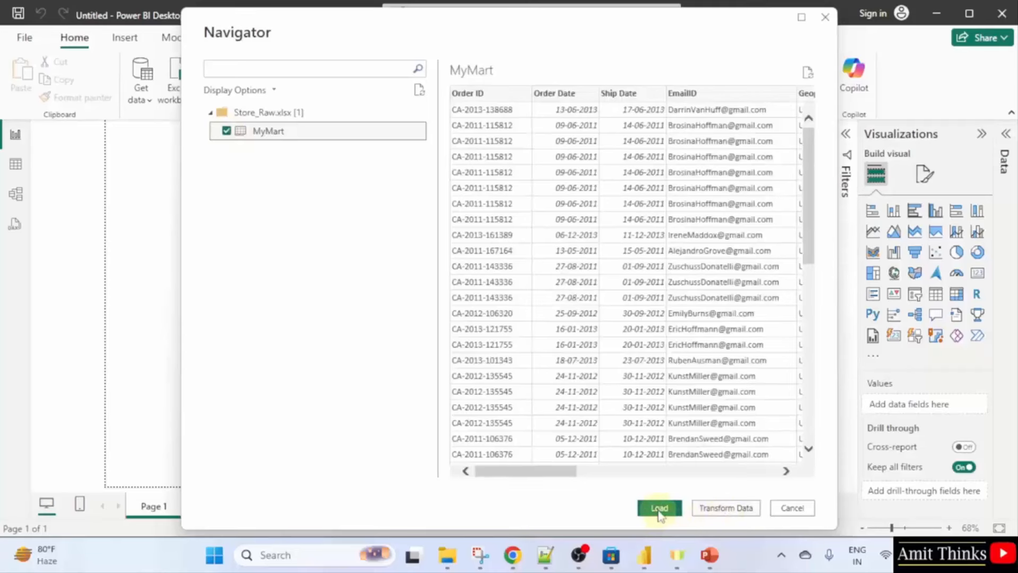
left_click(742, 510)
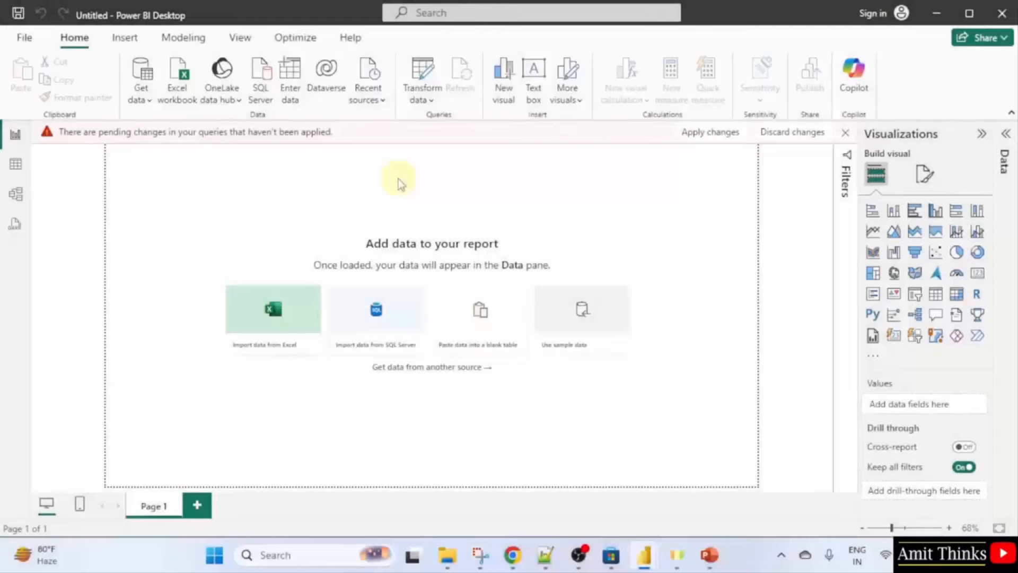
Bring the MyMart Power Query Editor window forward and show its Transform commands.
left_click(433, 102)
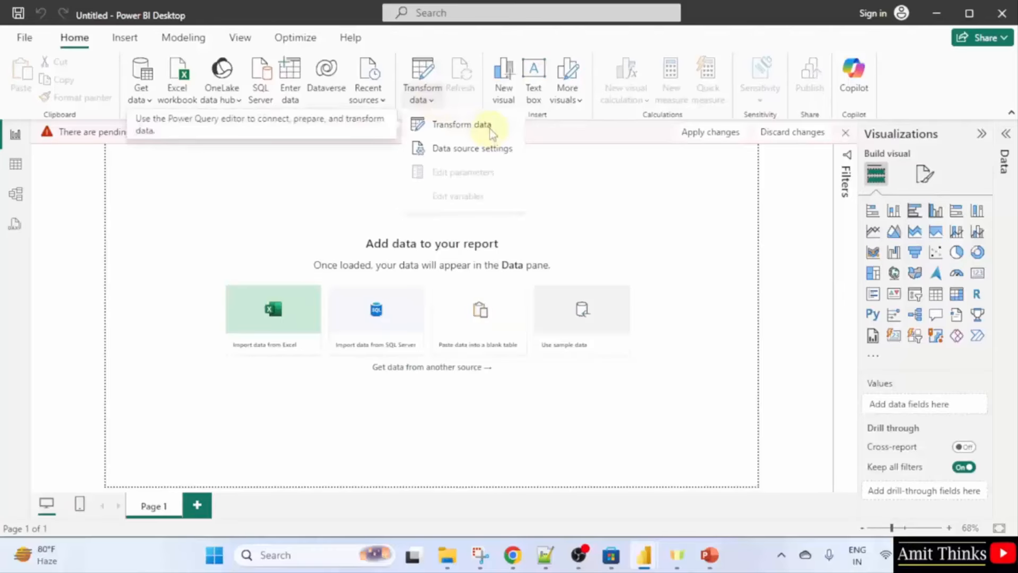
left_click(640, 197)
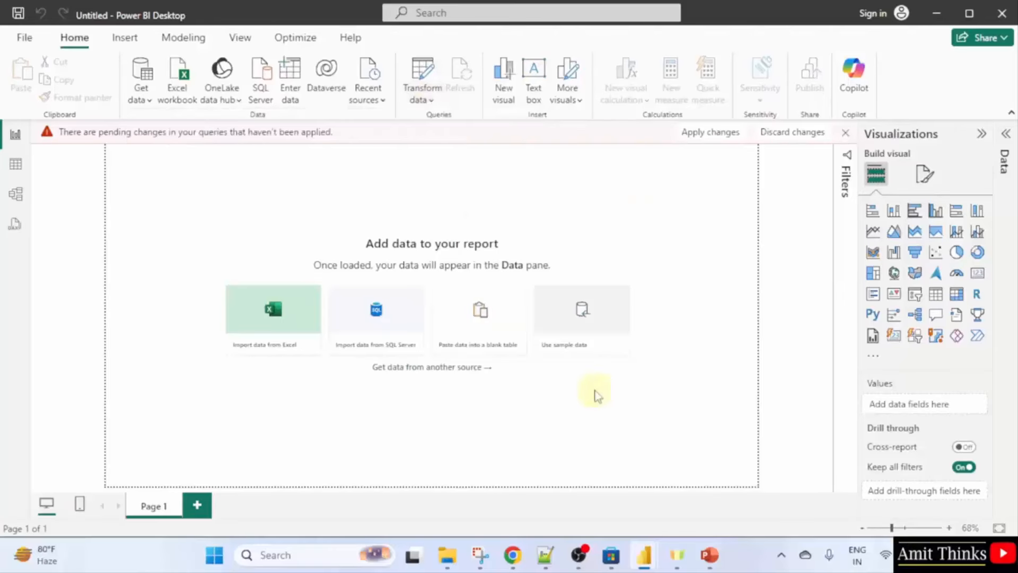
mouse_move(646, 551)
left_click(719, 501)
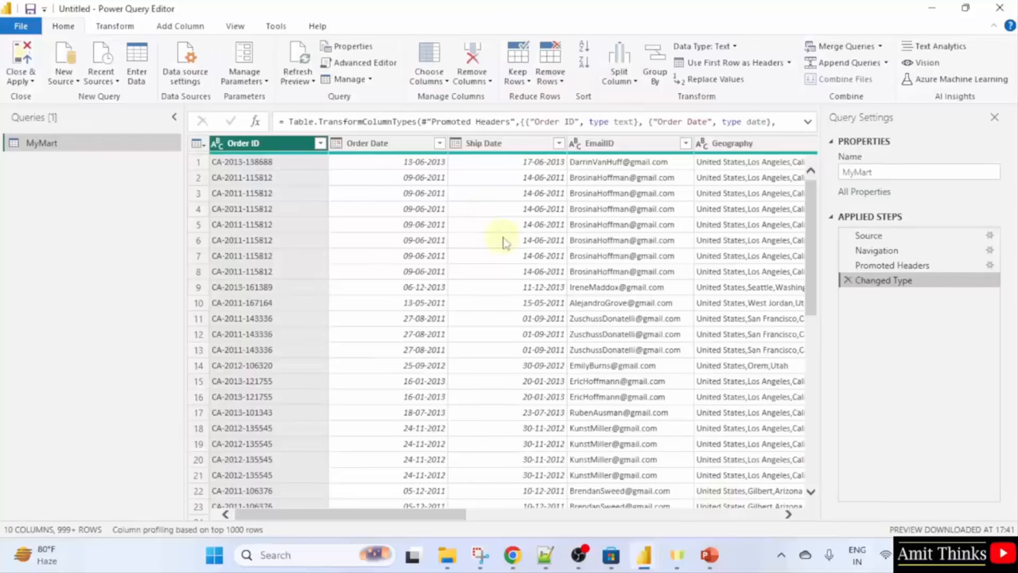
left_click(115, 26)
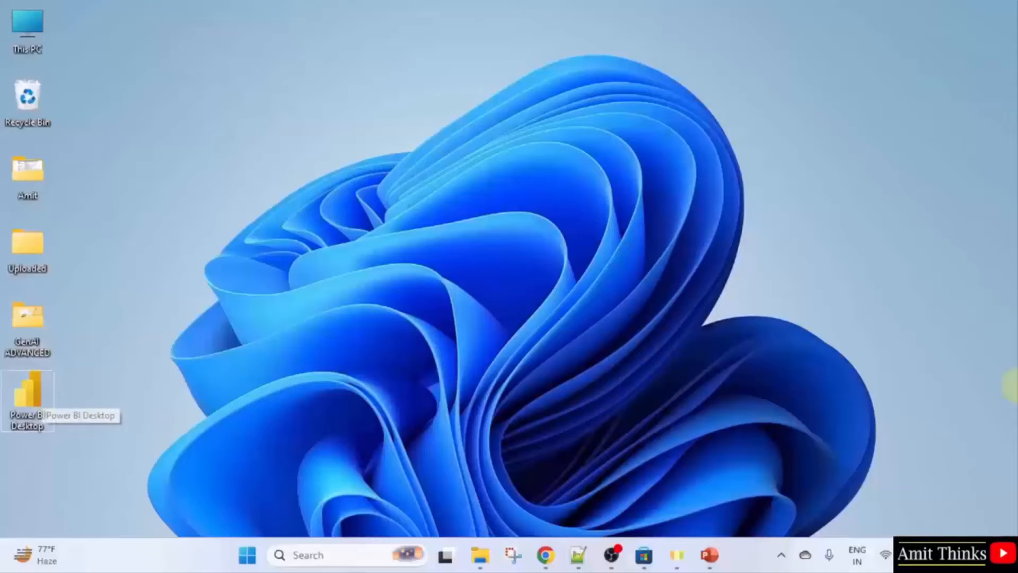
Relaunch Power BI Desktop by searching 'power' in Start, then start a blank report.
key("super")
type("power")
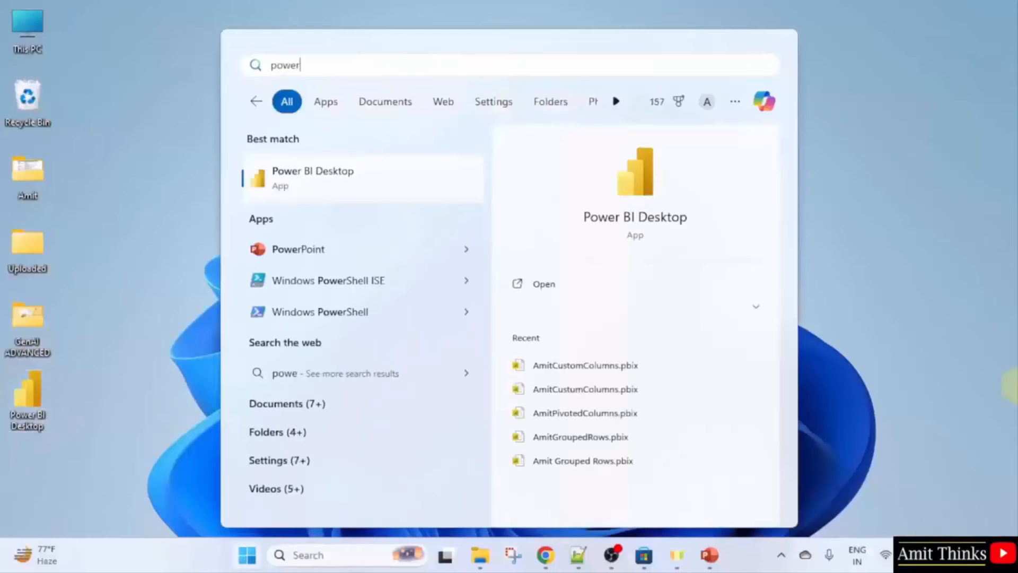
left_click(698, 285)
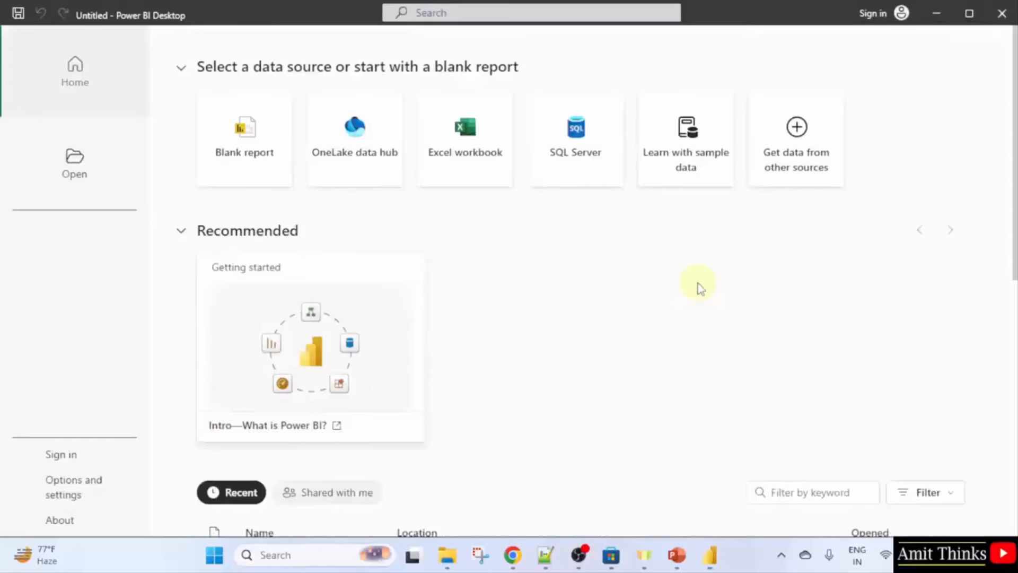
left_click(265, 172)
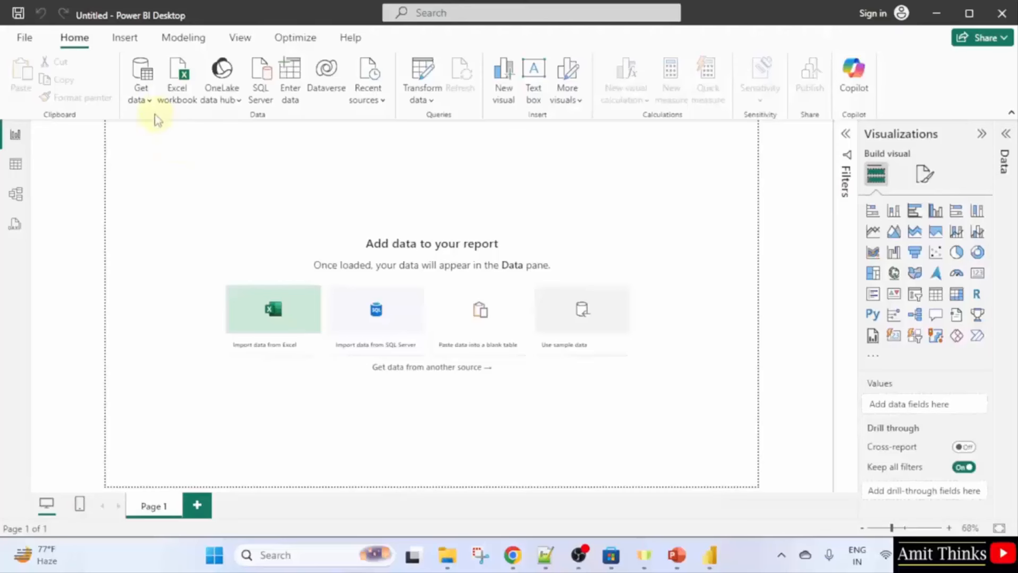
Load the Location table (3,204 rows, Column1 and Column2) from the Region.xlsx Excel workbook.
left_click(141, 100)
left_click(188, 144)
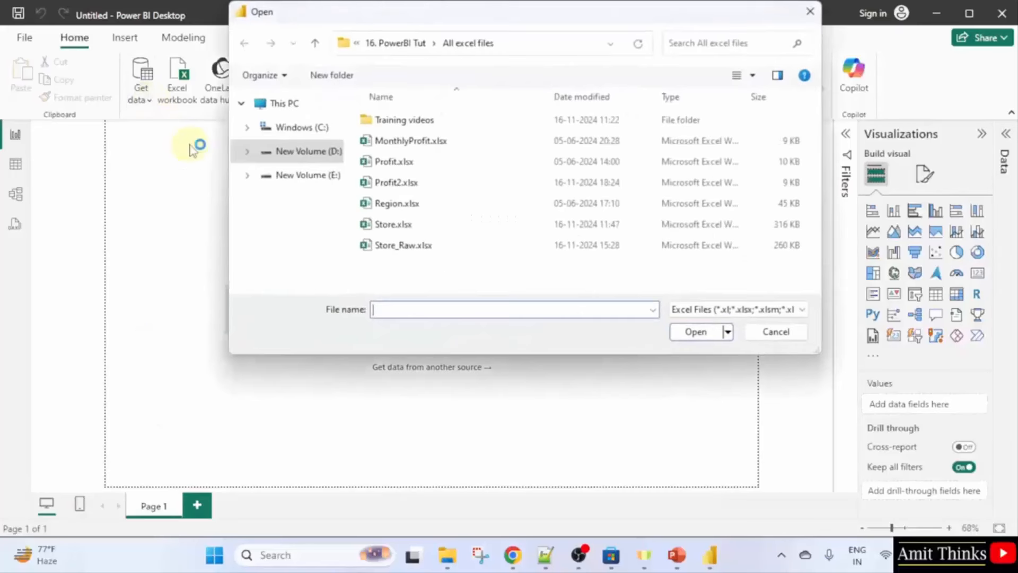
left_click(411, 206)
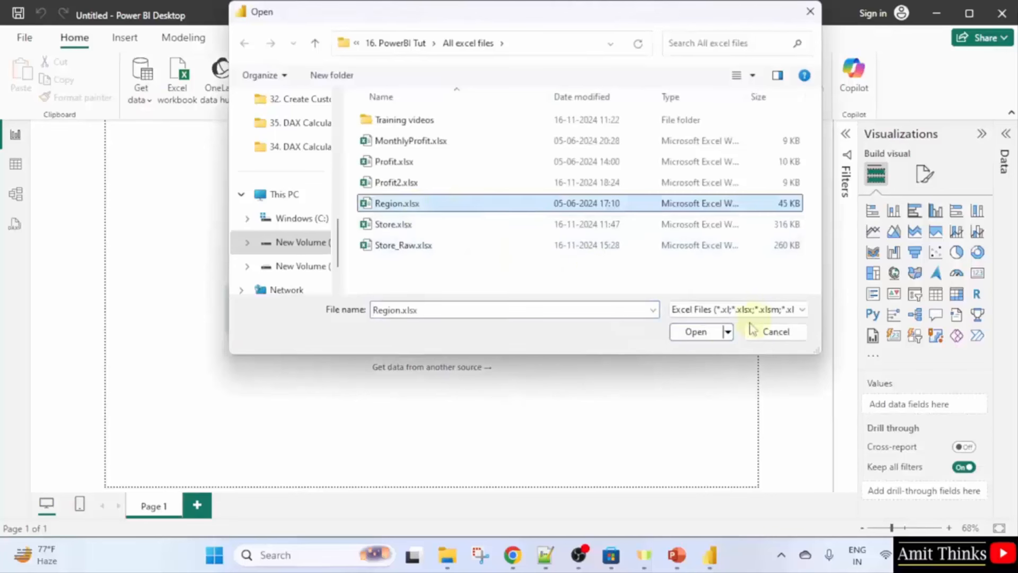
left_click(696, 331)
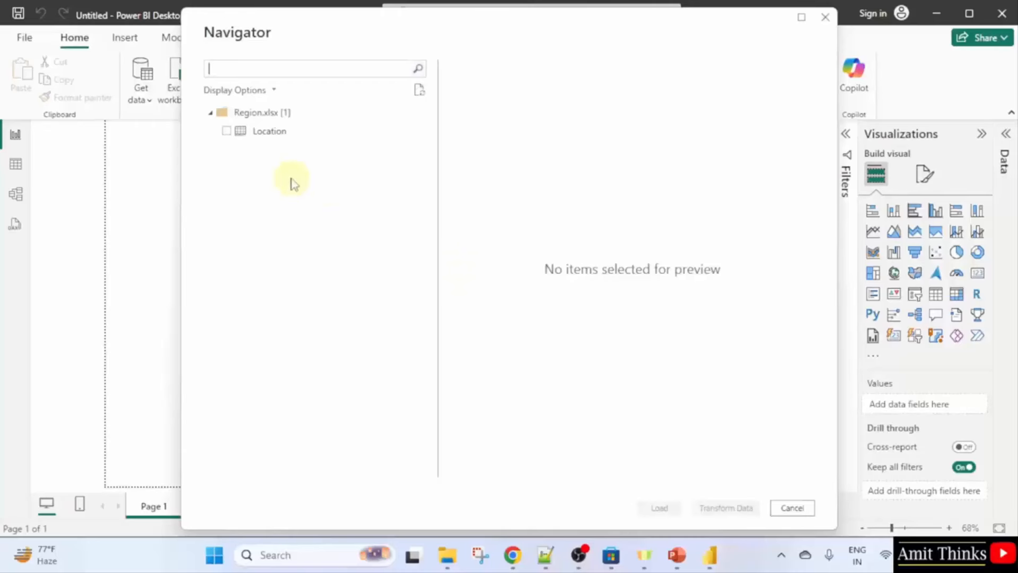
left_click(227, 131)
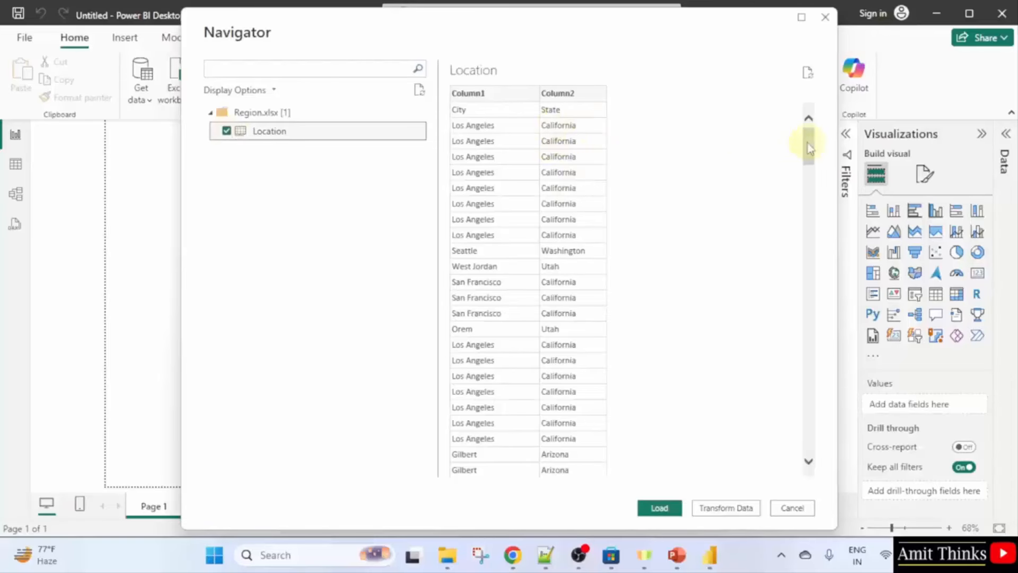
left_click(660, 507)
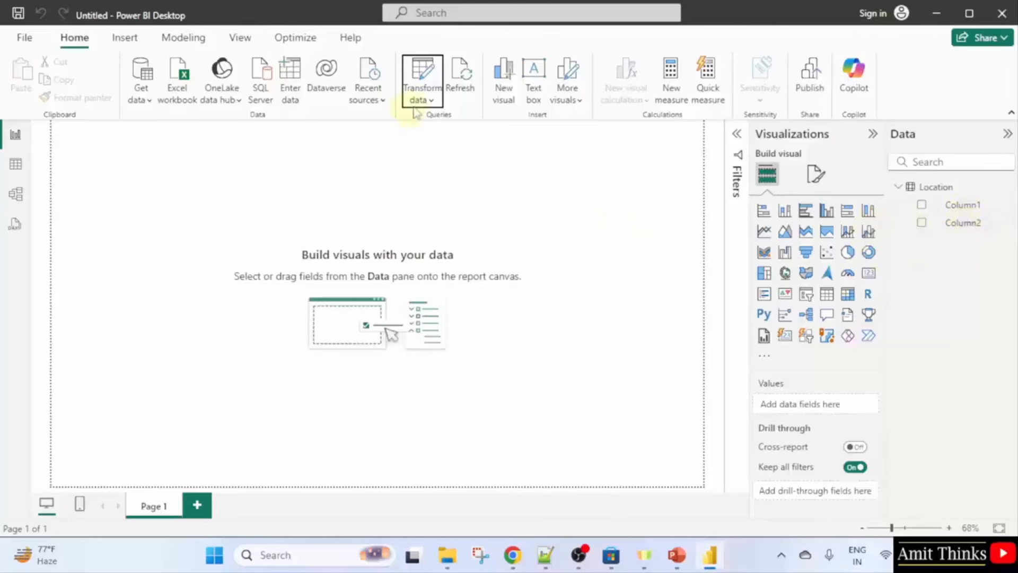
In Power Query, use the Location table's first row as City and State headers.
left_click(431, 102)
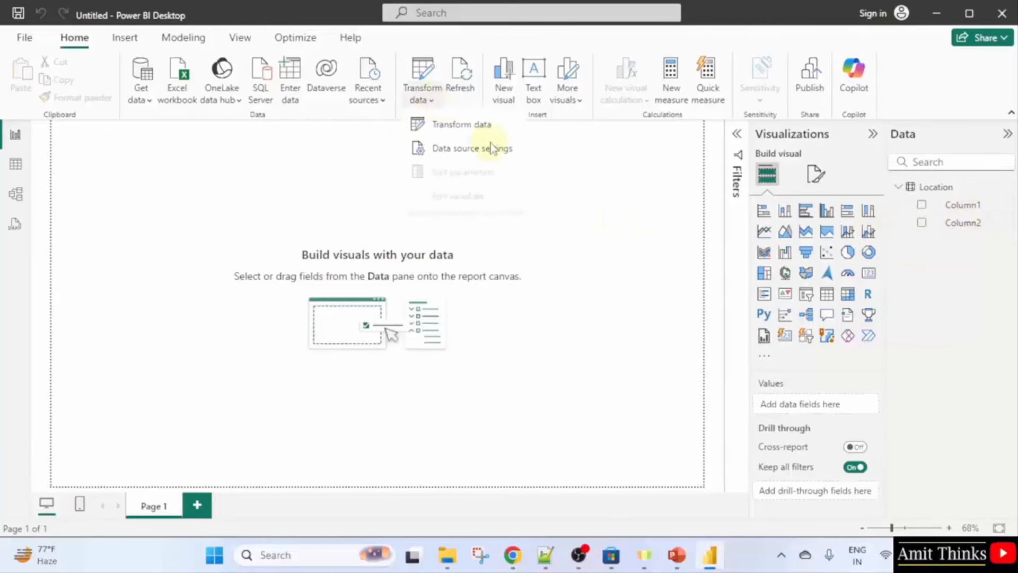
left_click(504, 128)
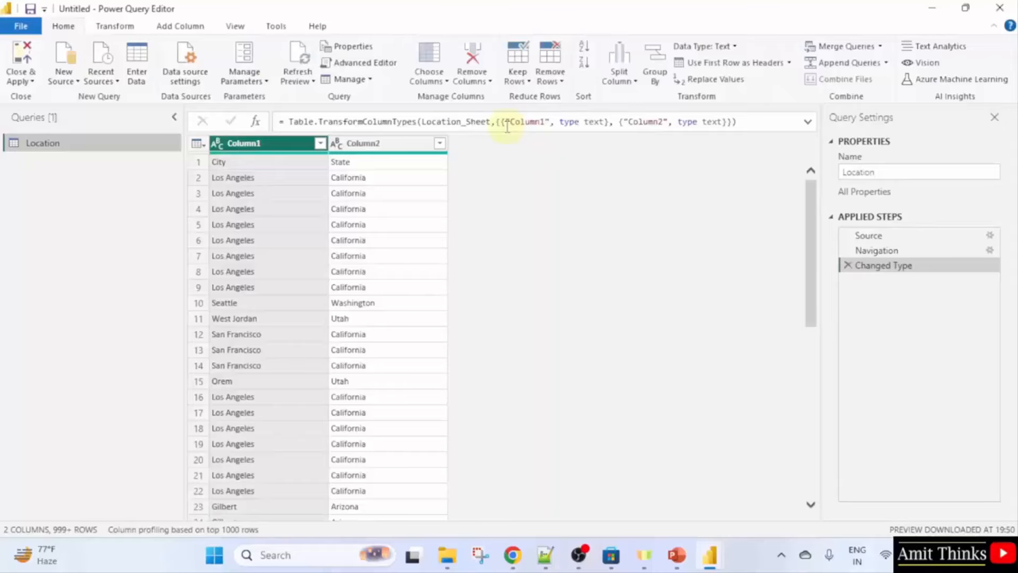
left_click(115, 32)
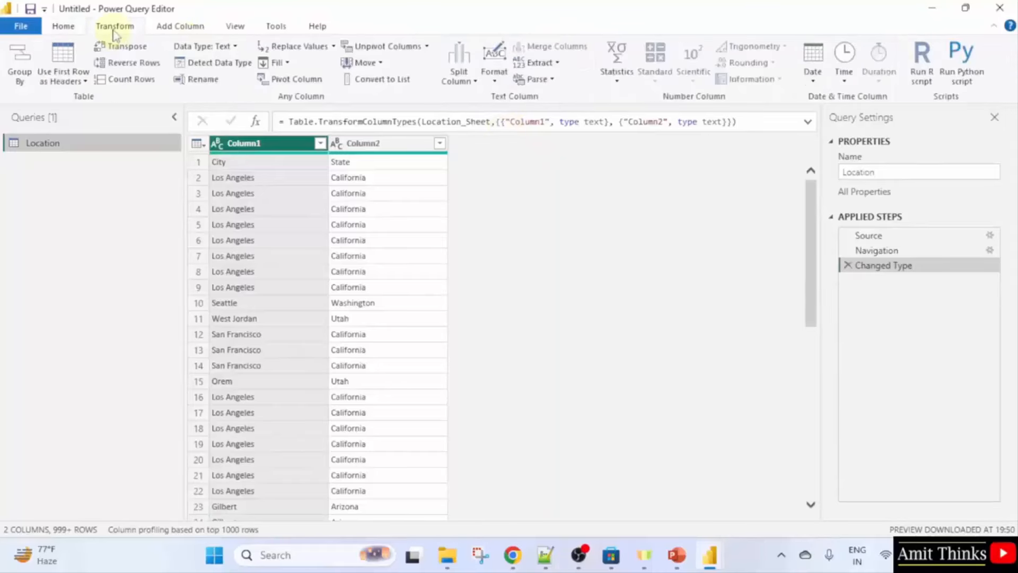
left_click(82, 82)
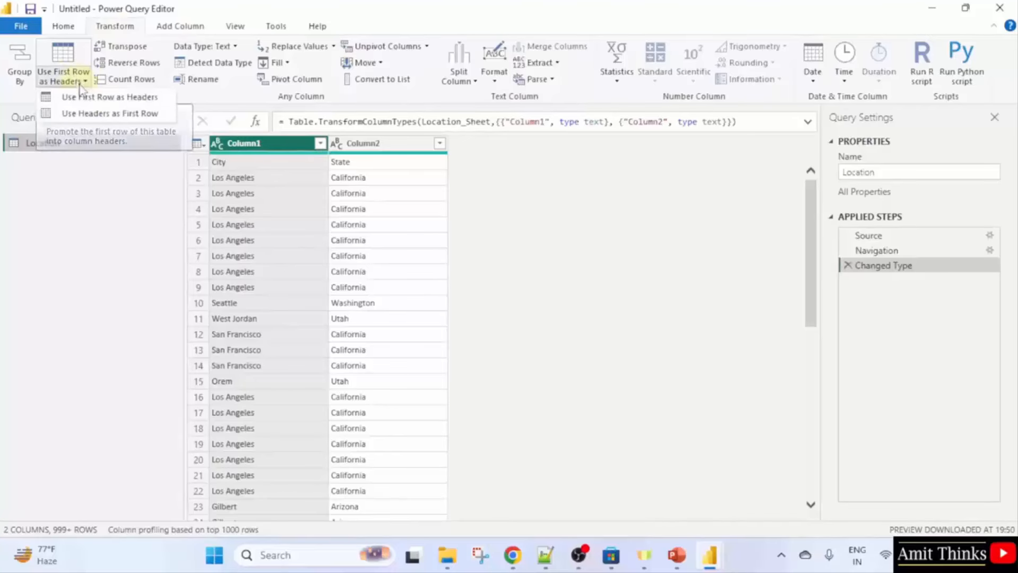
left_click(161, 98)
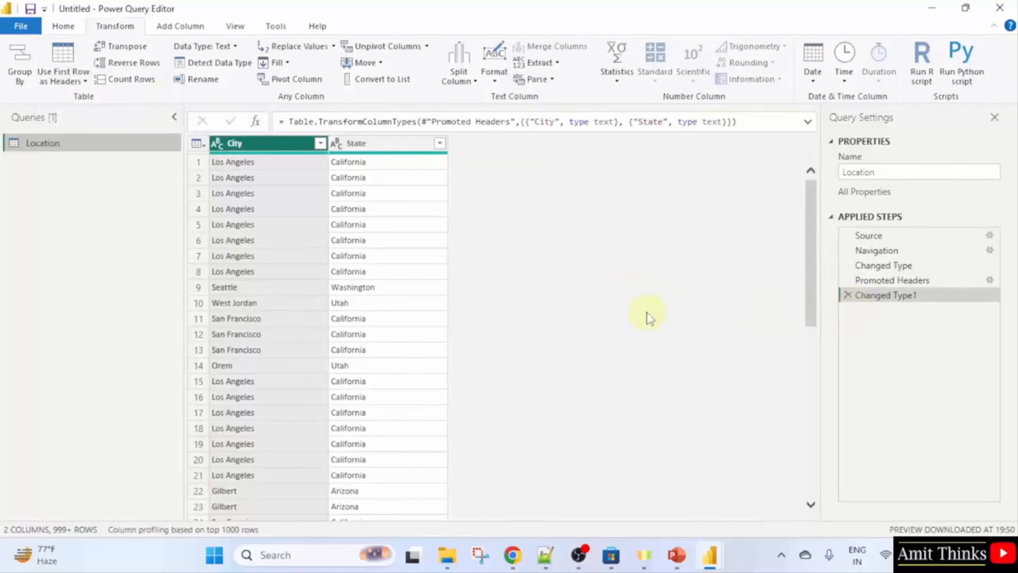
Apply the pending query changes to the Power BI report.
mouse_move(708, 558)
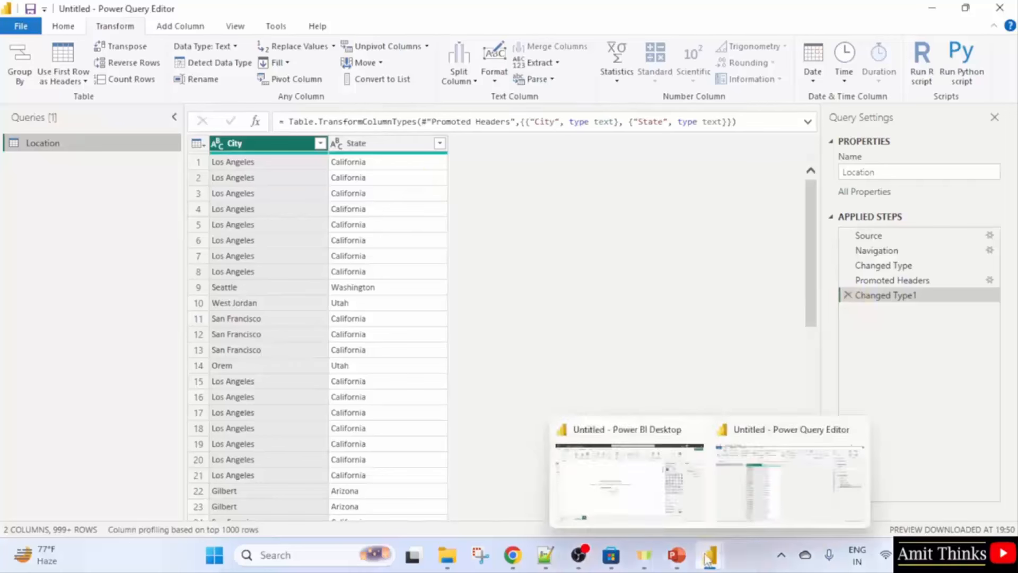
left_click(664, 494)
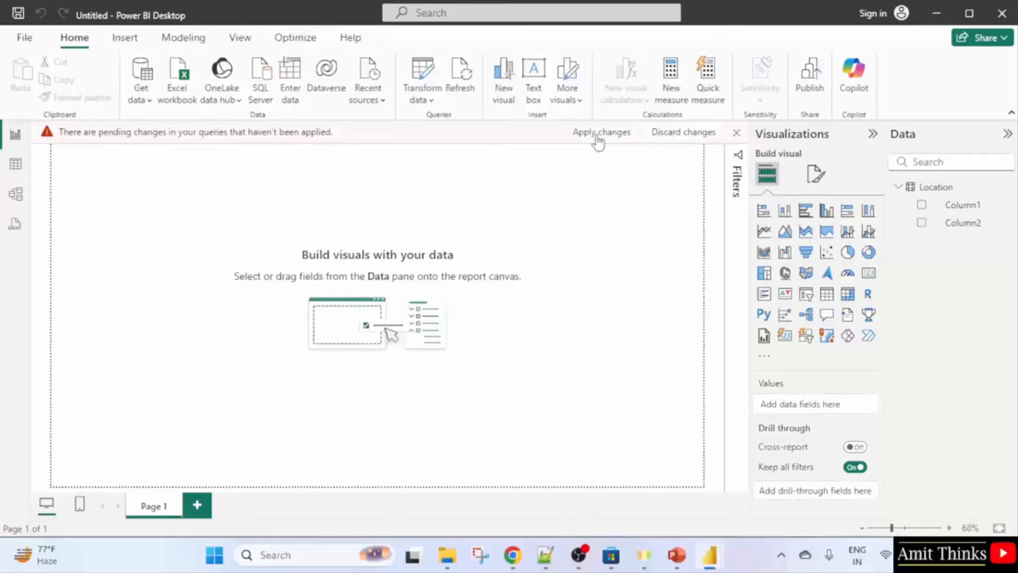
left_click(611, 144)
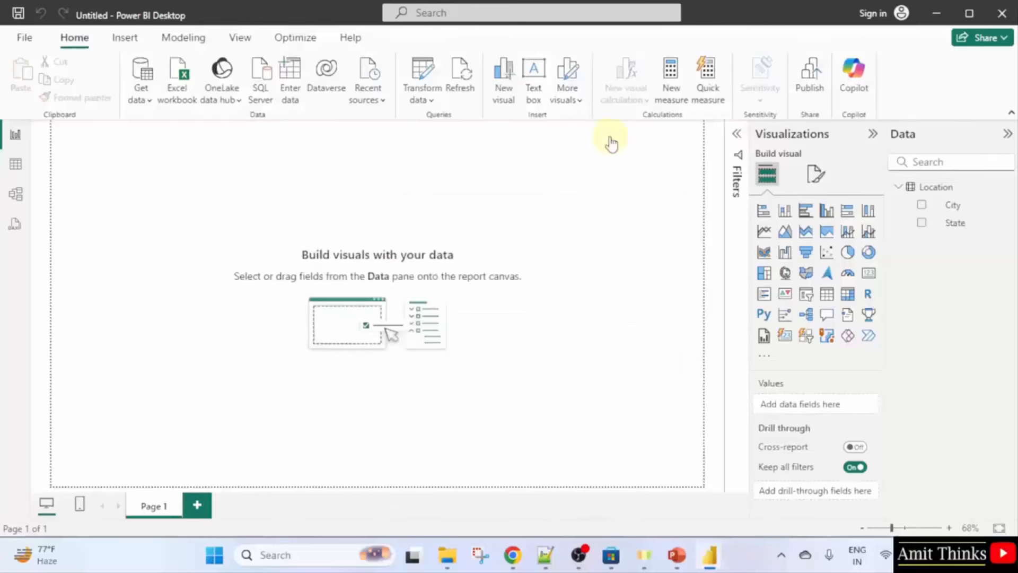
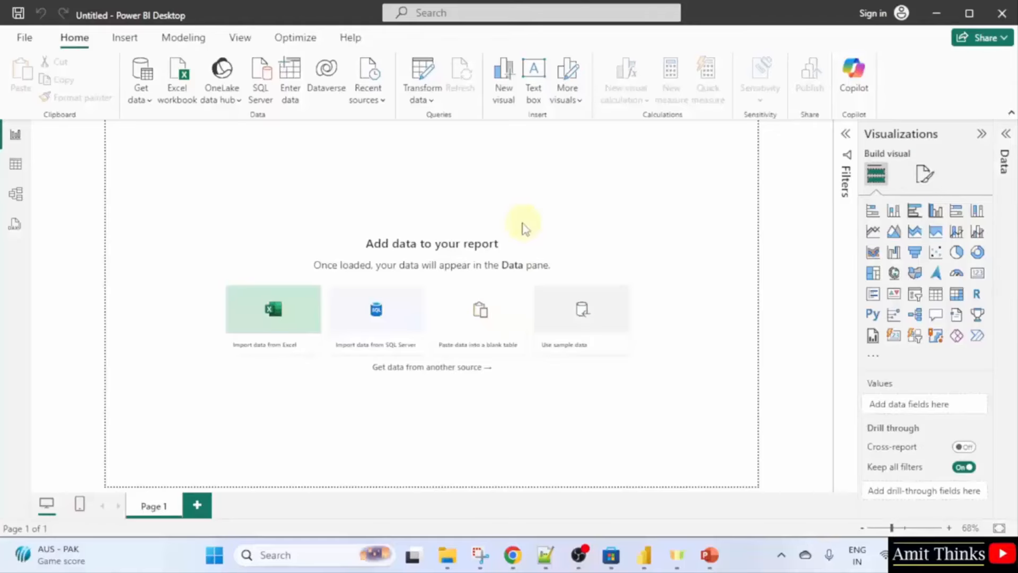
Import the MyMart table from Store_Raw.xlsx and open it in Power Query Editor for transforming.
left_click(149, 105)
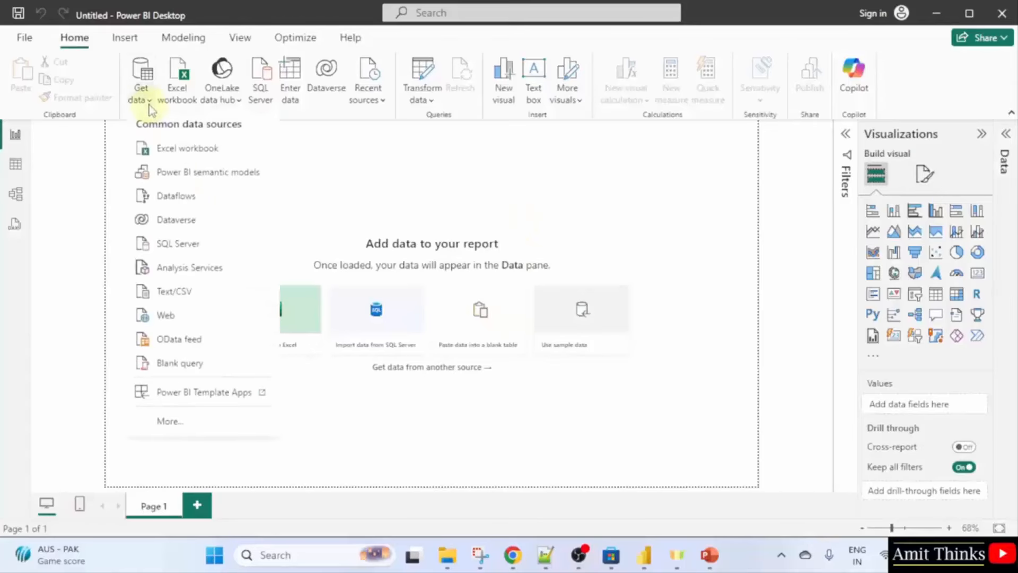
left_click(244, 154)
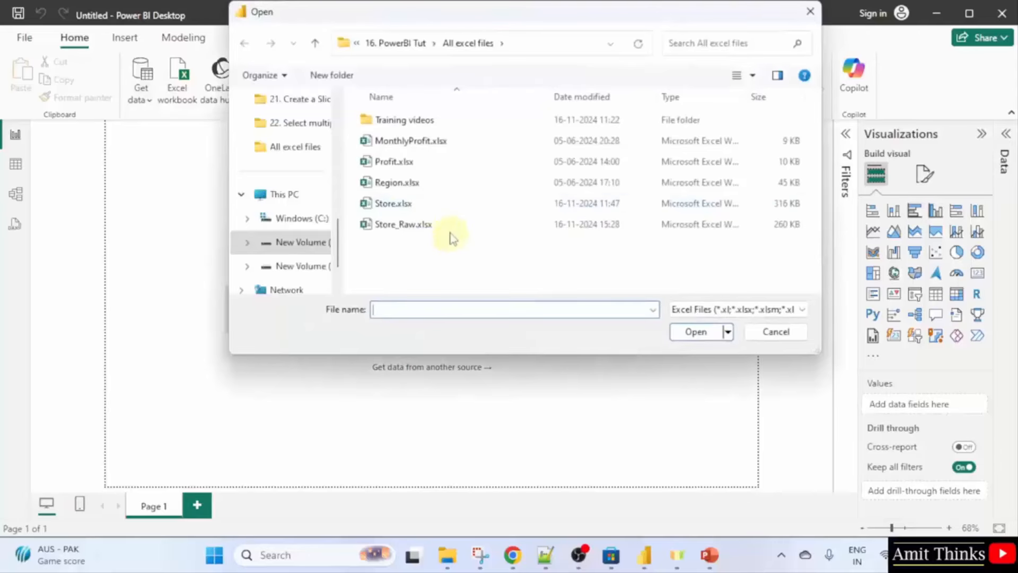
left_click(530, 225)
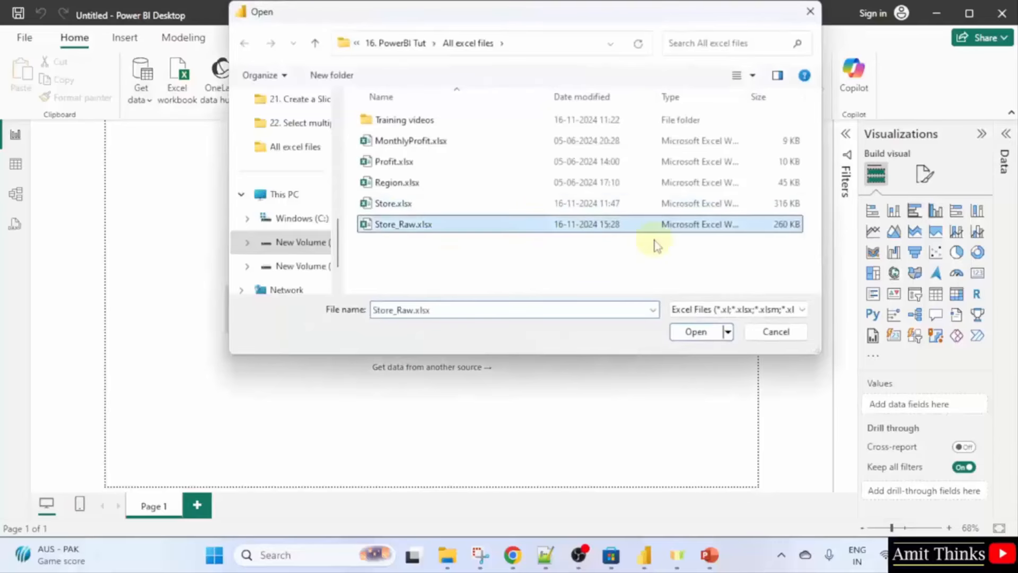
double_click(619, 225)
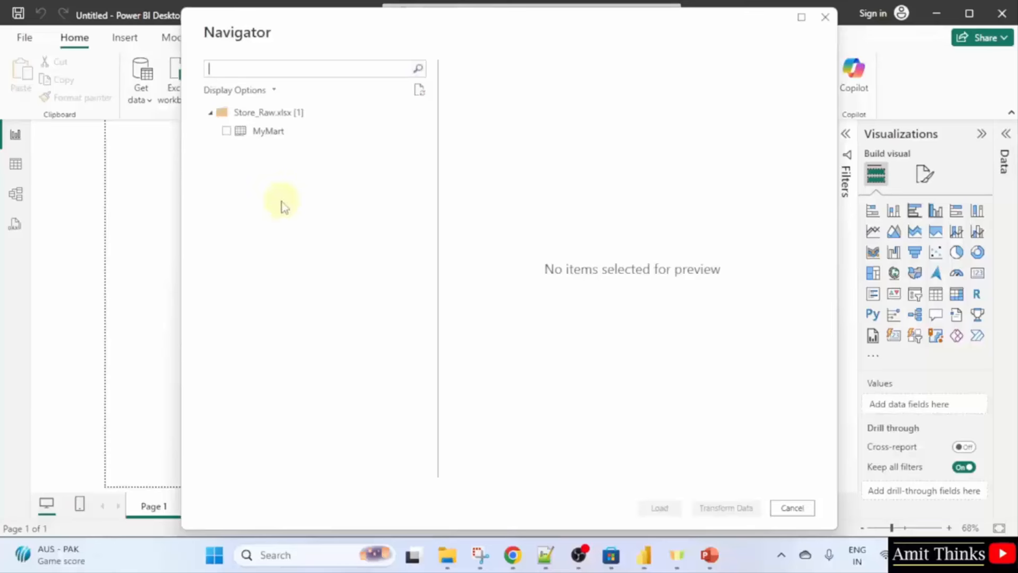
left_click(226, 131)
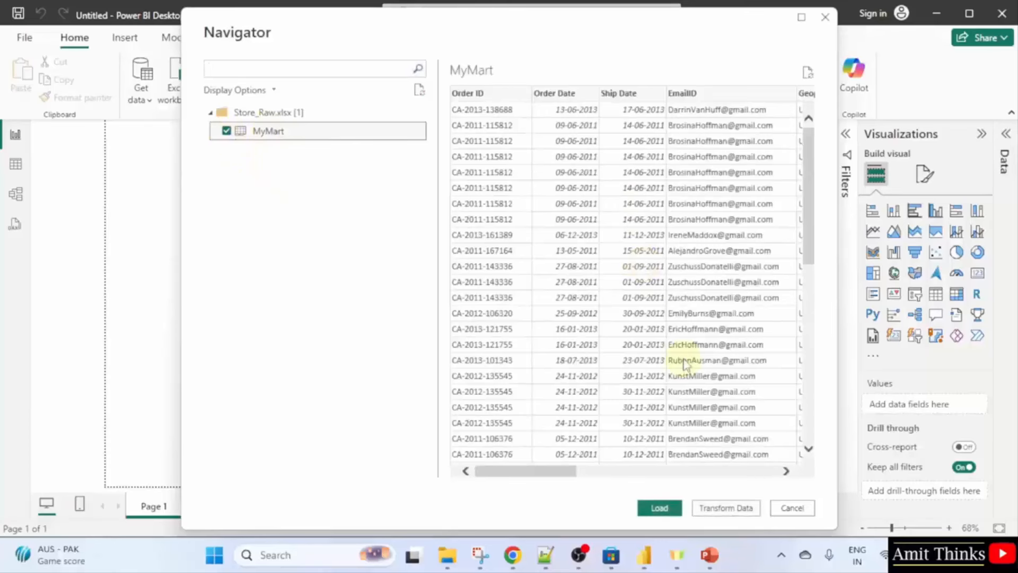
mouse_move(709, 555)
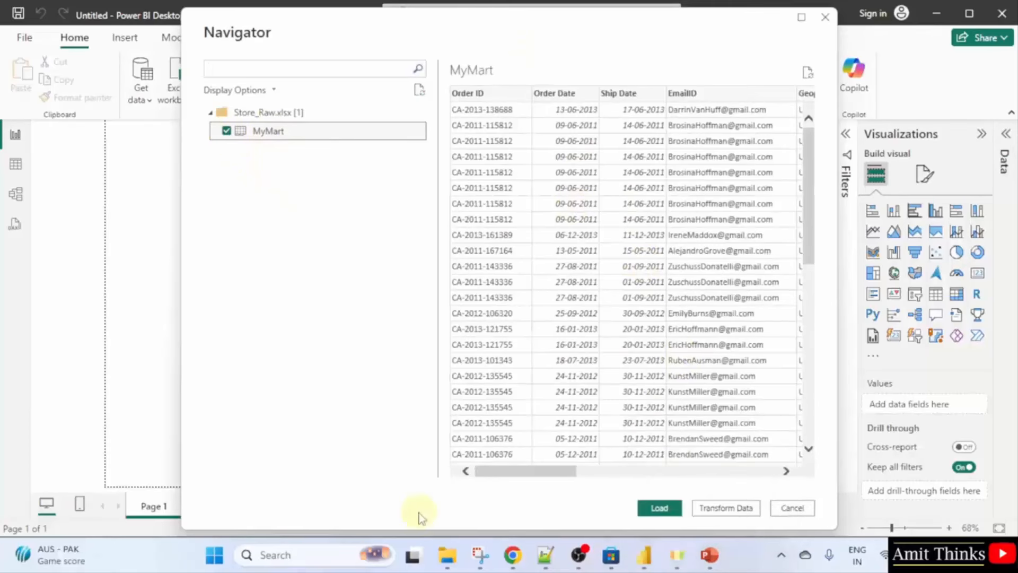
left_click(726, 508)
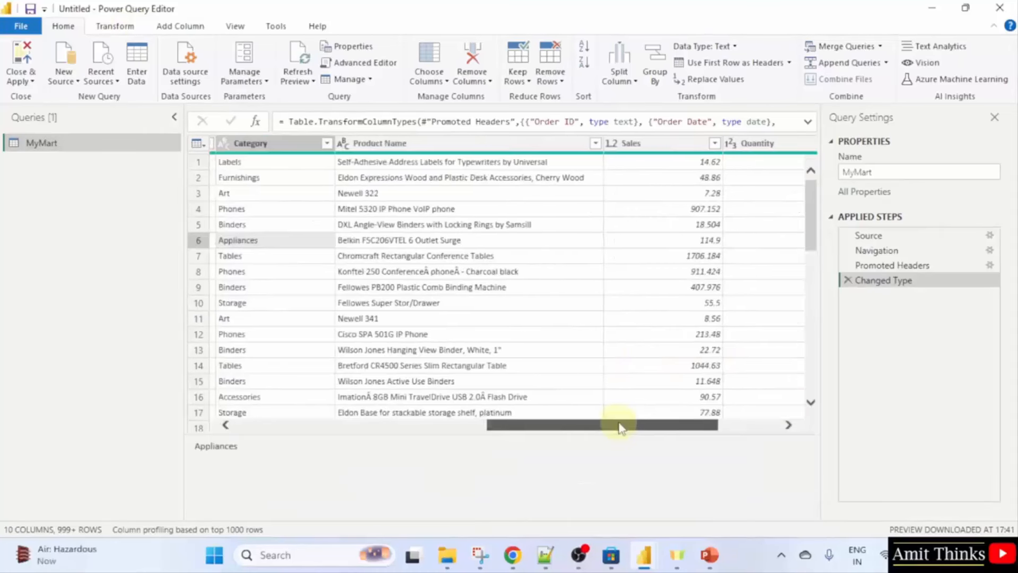
Group MyMart by Category with a Count Rows aggregation, producing counts for 17 categories.
left_click(300, 145)
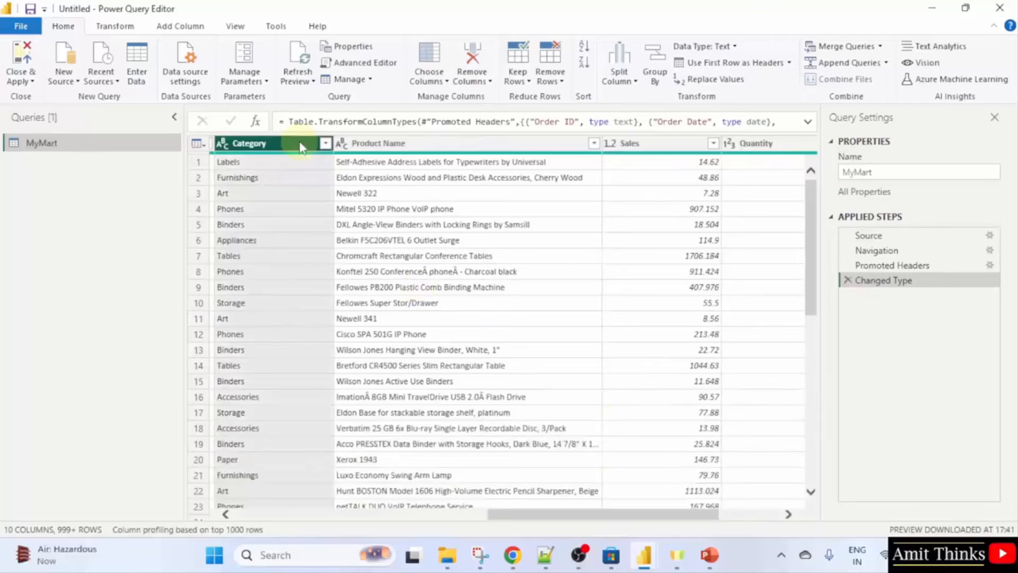
left_click(653, 90)
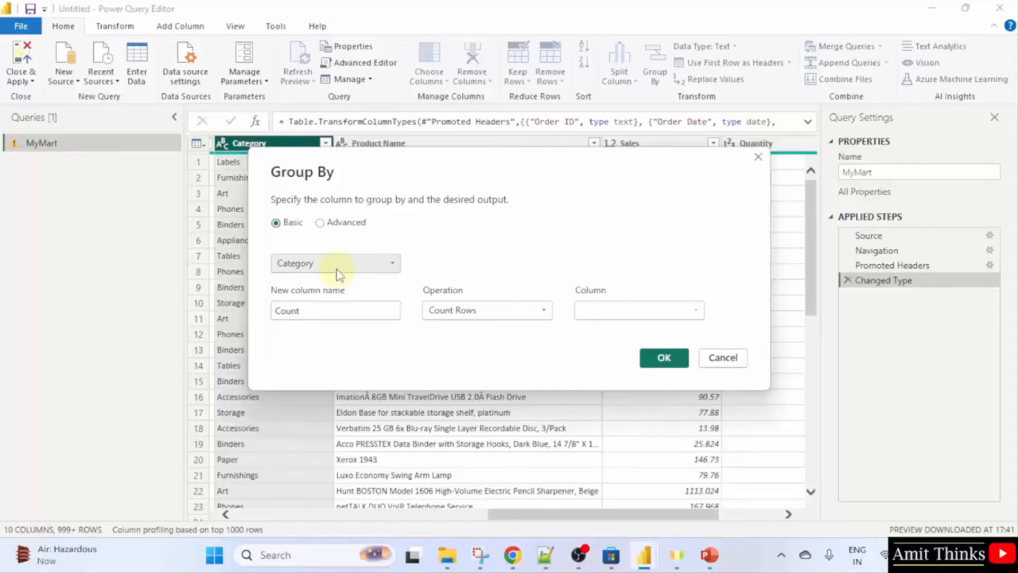
left_click(518, 318)
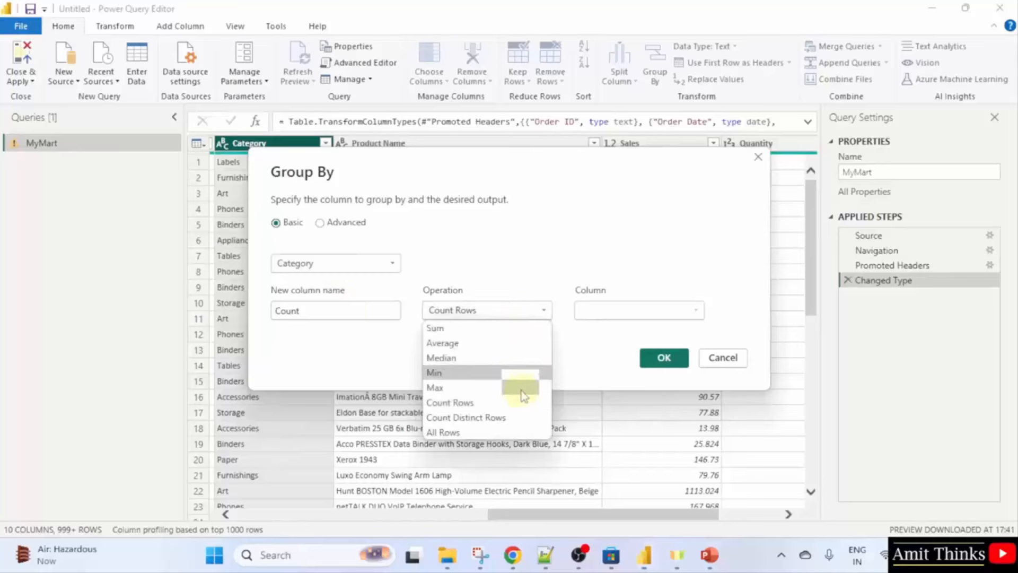
left_click(534, 282)
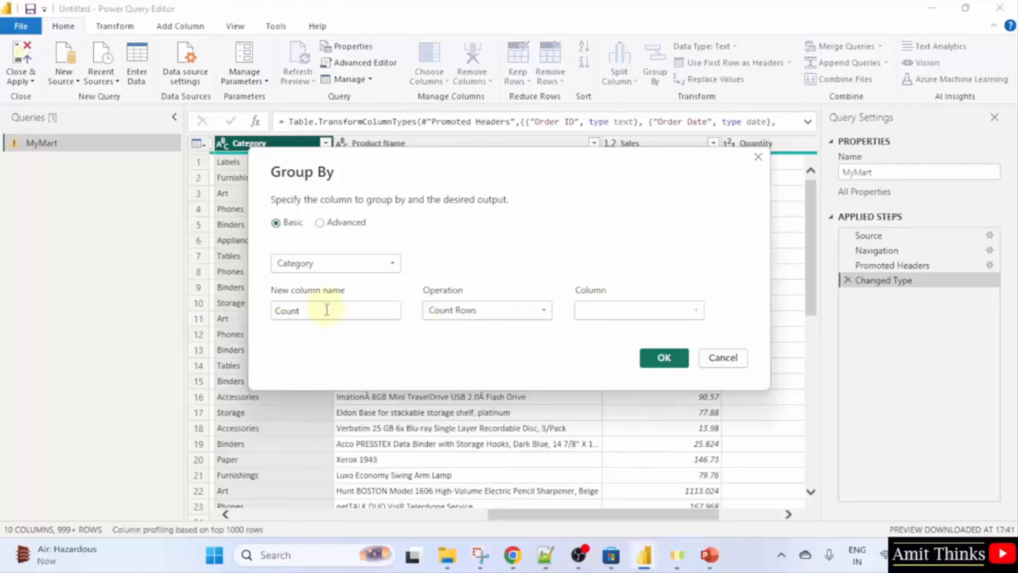
left_click(671, 362)
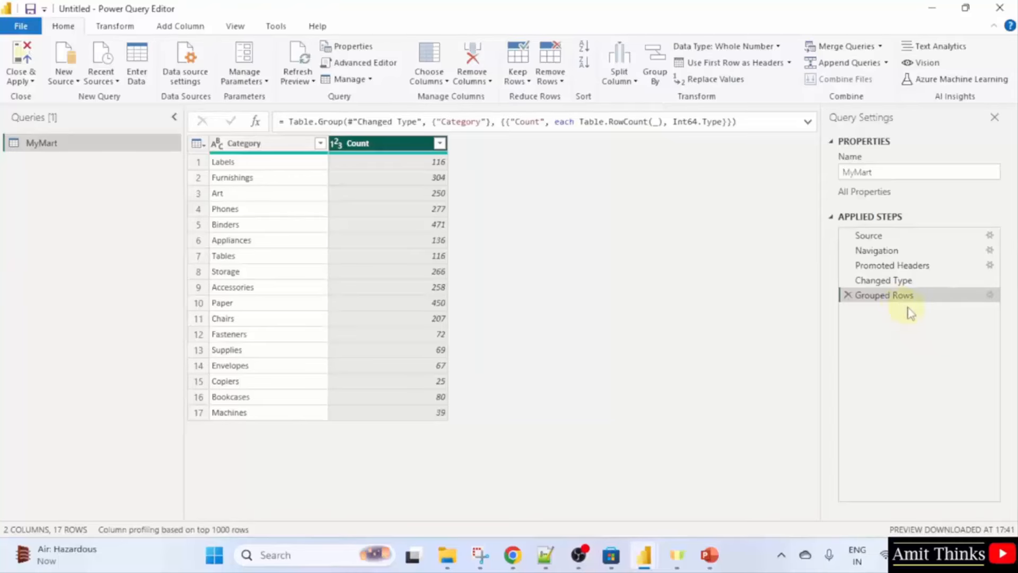
Save the work as the Power BI file AmitGroupedRows.pbix.
left_click(21, 26)
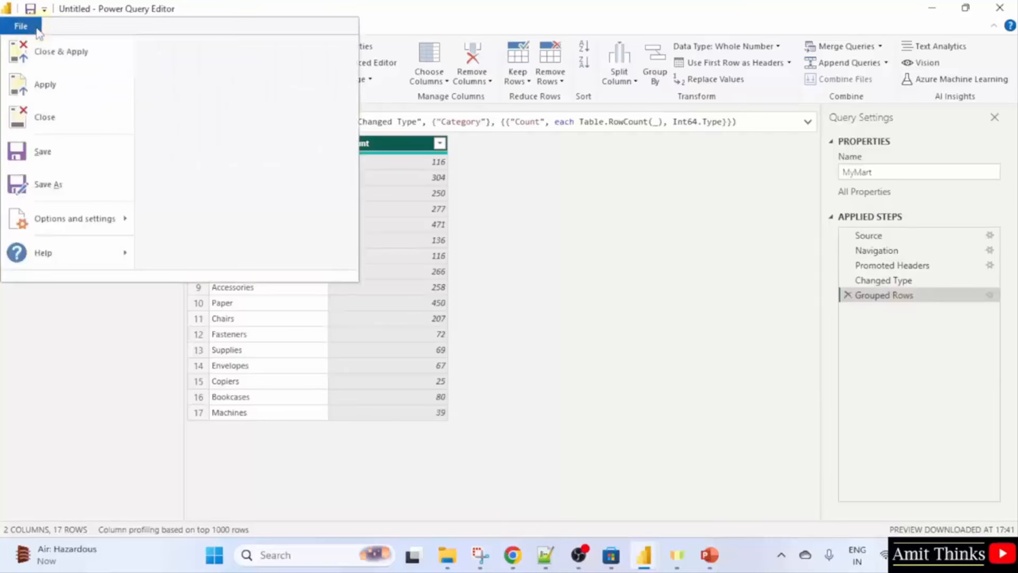
left_click(75, 183)
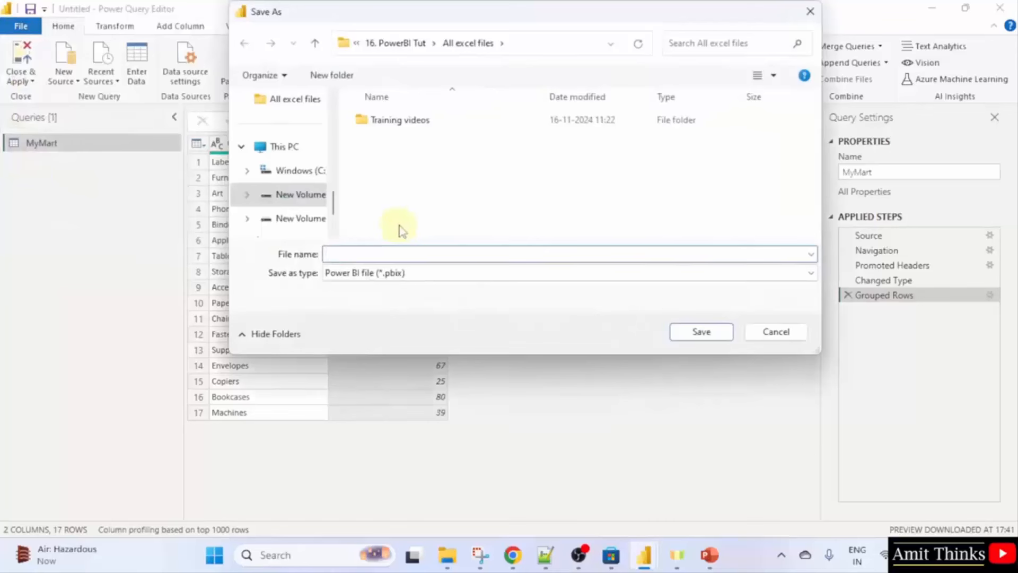
type("Amit")
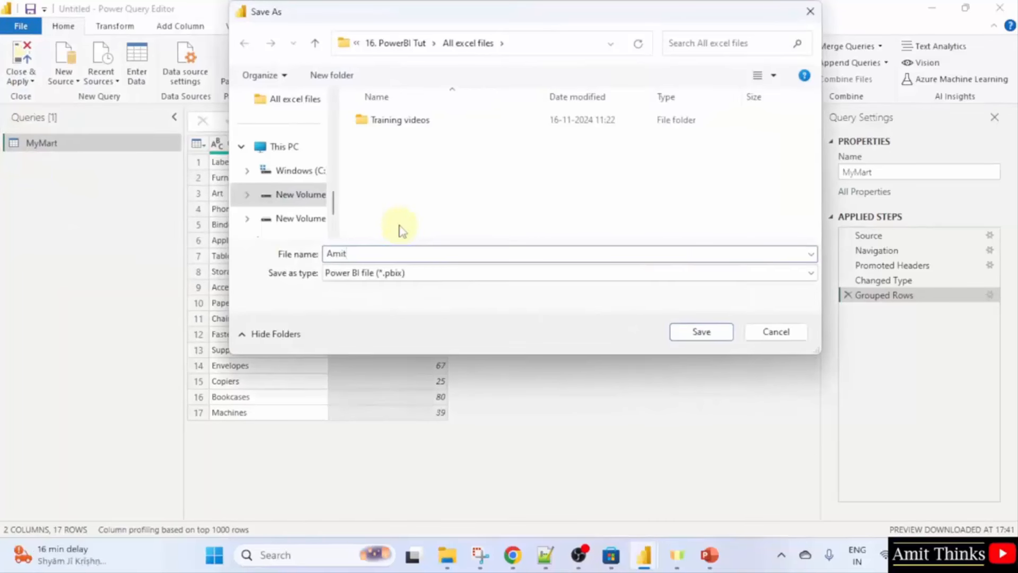
type("GroupedRows")
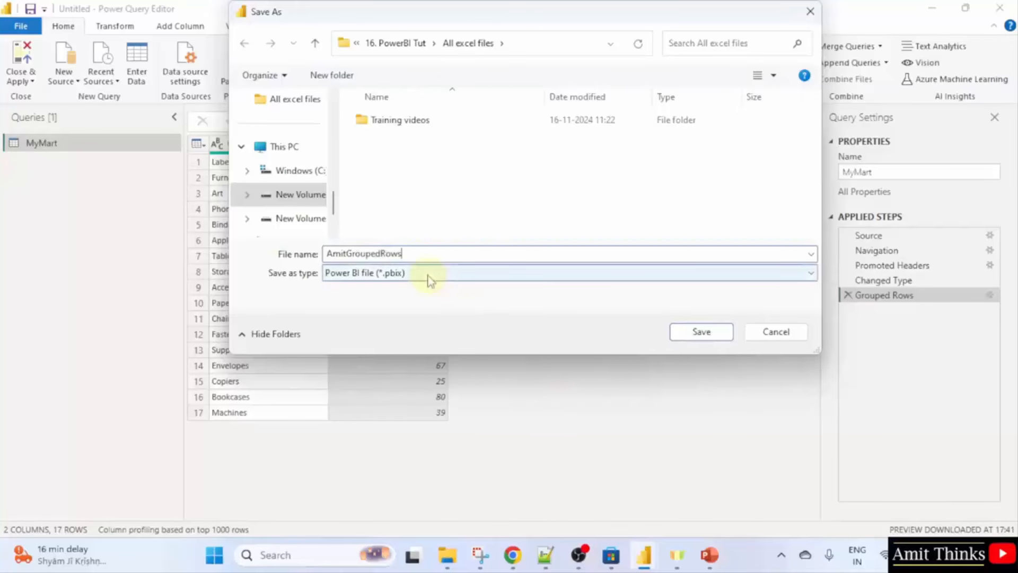
left_click(687, 332)
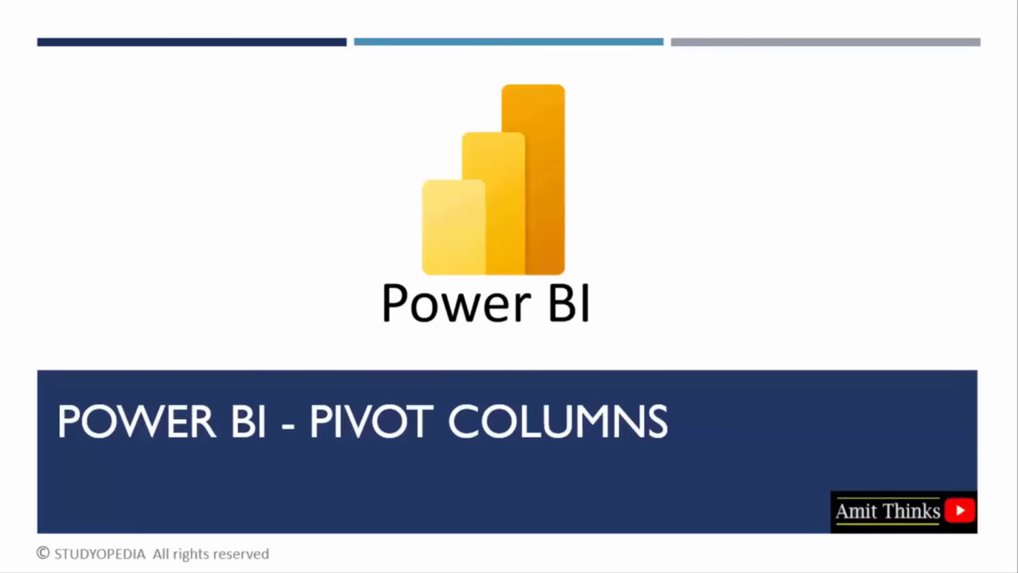
Advance the slide show past the Power BI - Pivot Columns title slide.
left_click(1017, 300)
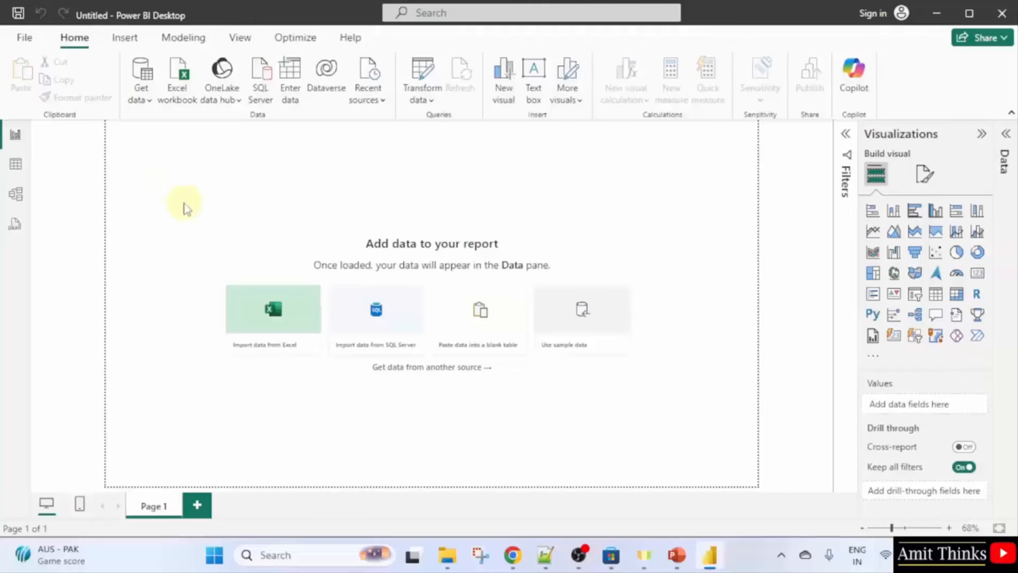
Locate Profit.xlsx from the Excel workbook source and open it directly in Excel.
left_click(149, 102)
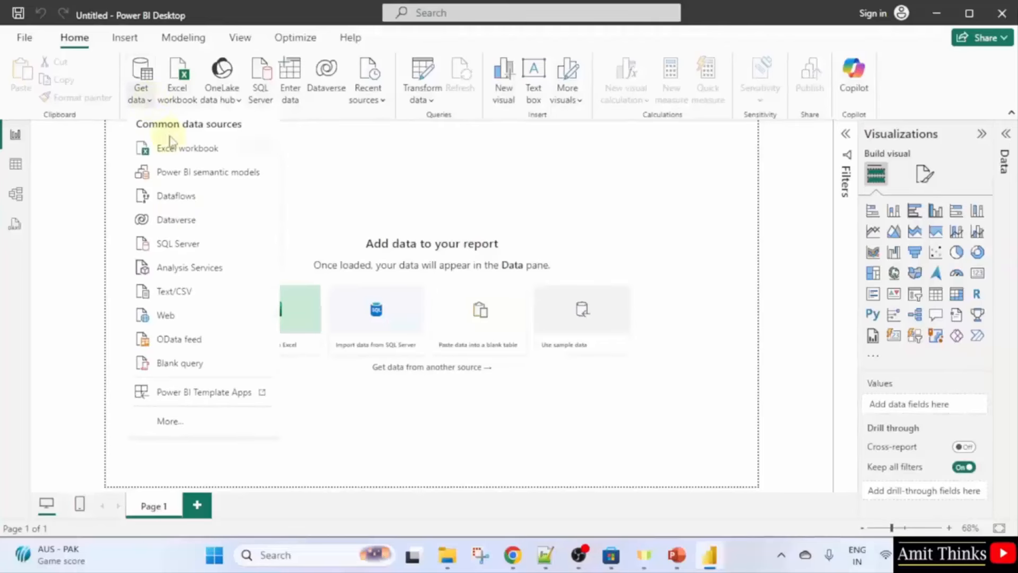
left_click(241, 153)
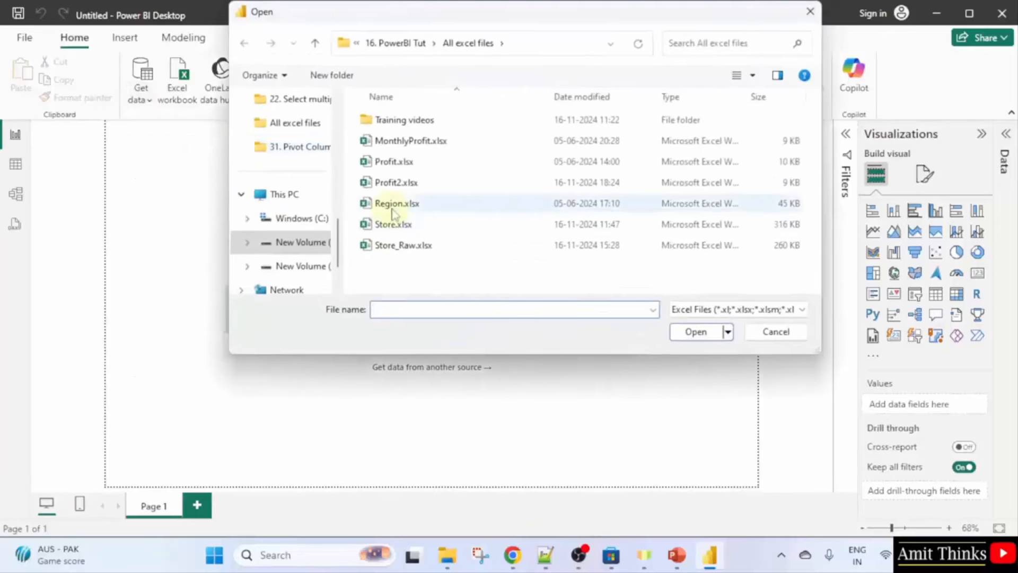
left_click(422, 164)
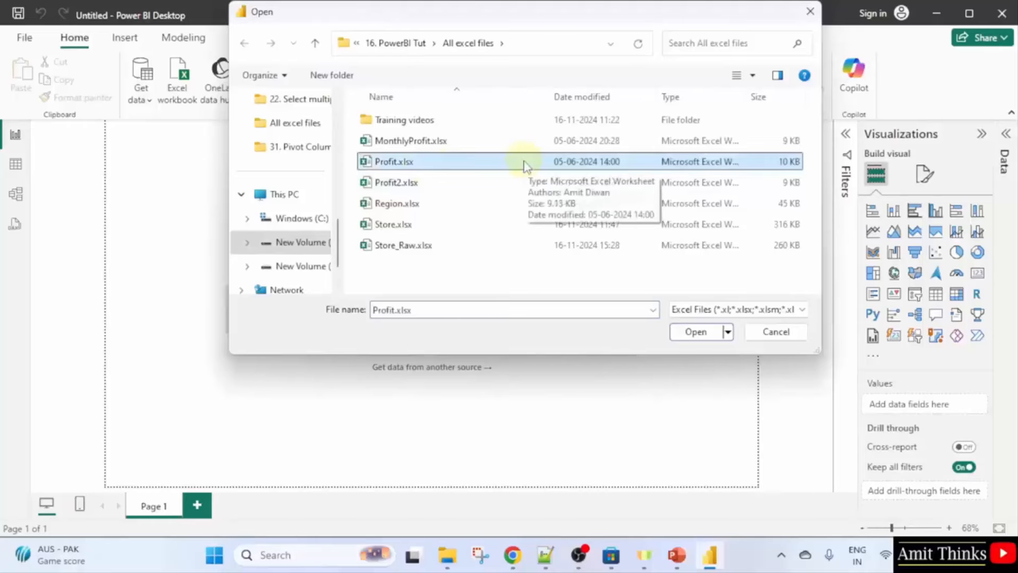
right_click(525, 165)
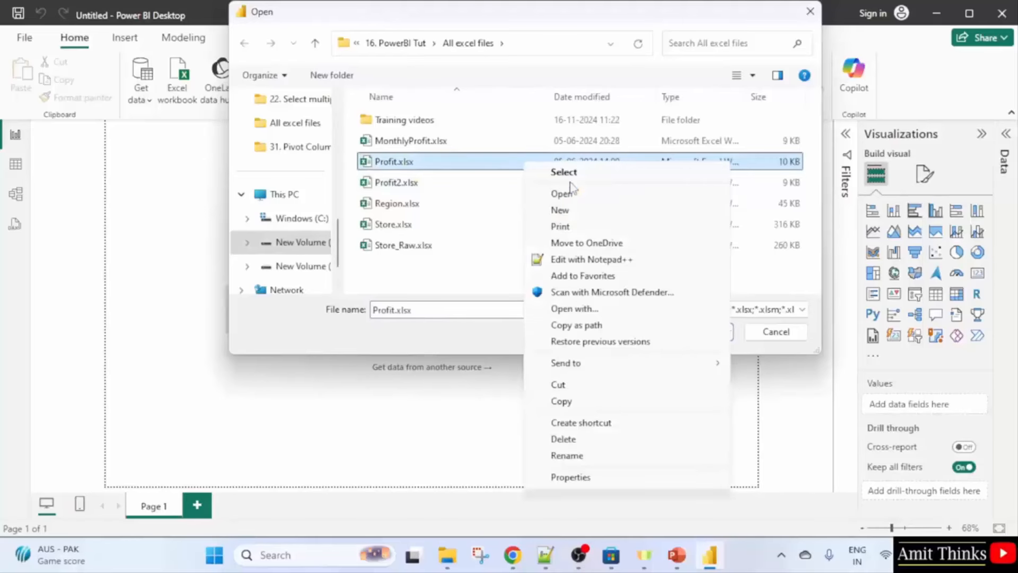
left_click(584, 196)
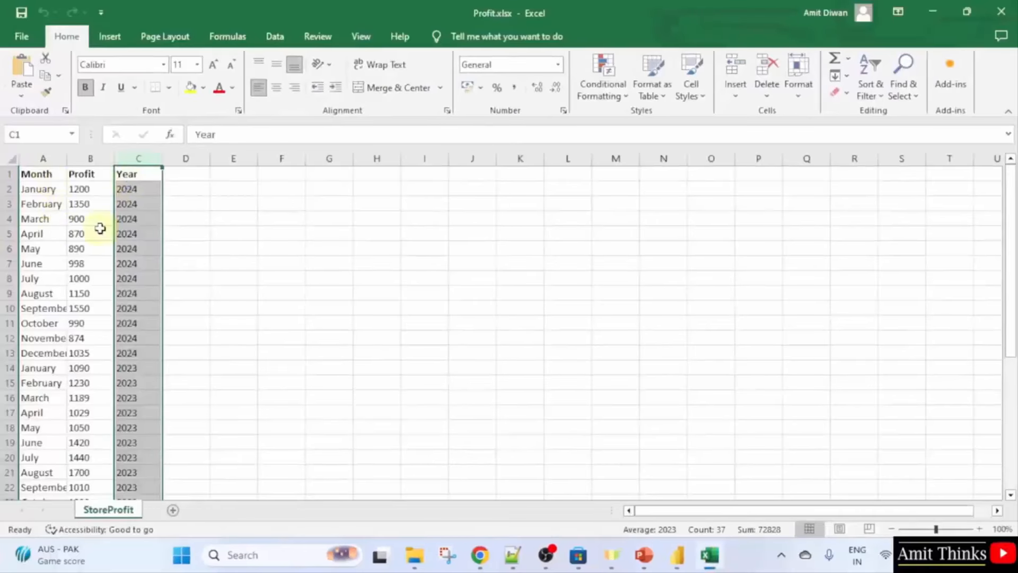
Scroll through the StoreProfit sheet's Month, Profit and Year data, then close Excel.
scroll(95, 281, "down", 7)
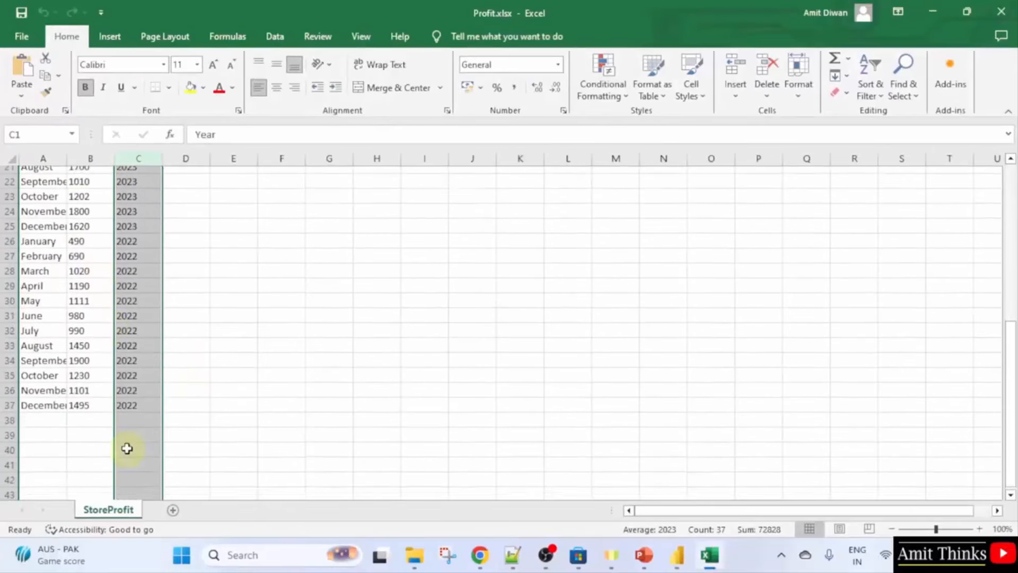
scroll(141, 373, "up", 7)
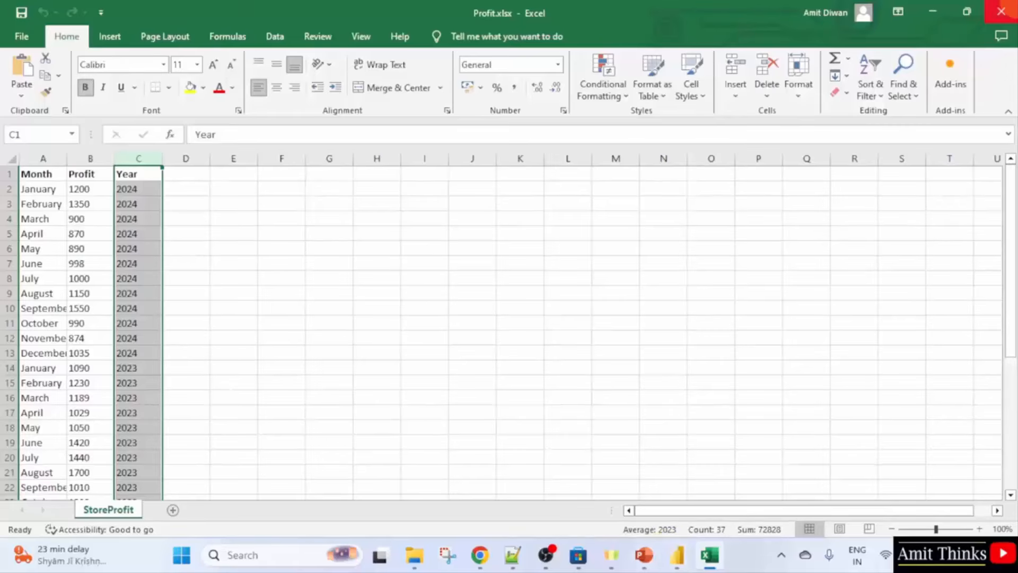
left_click(1001, 11)
Load the StoreProfit table (Month, Profit, Year; 36 rows) from Profit.xlsx into Power Query Editor.
double_click(442, 162)
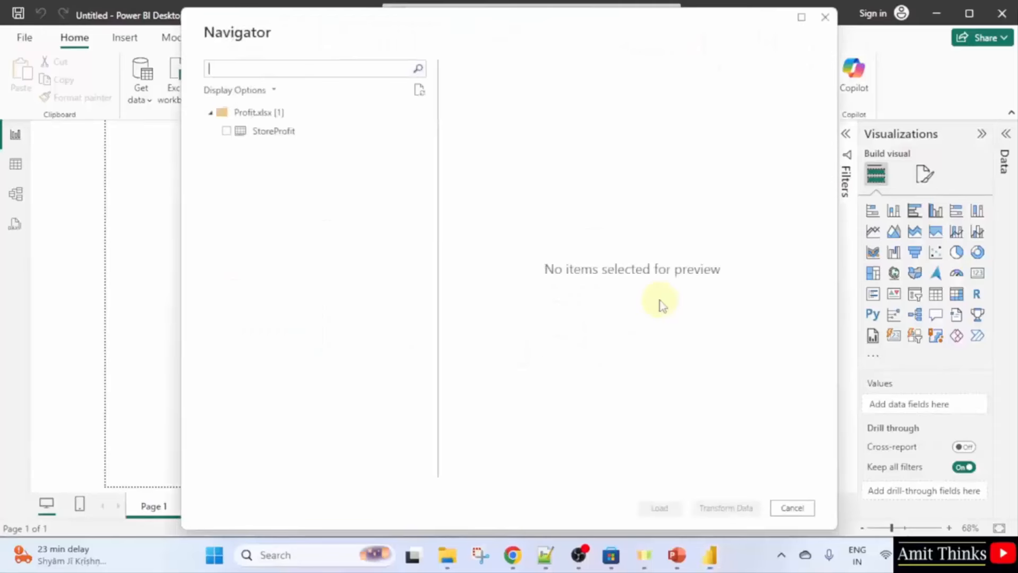
left_click(227, 132)
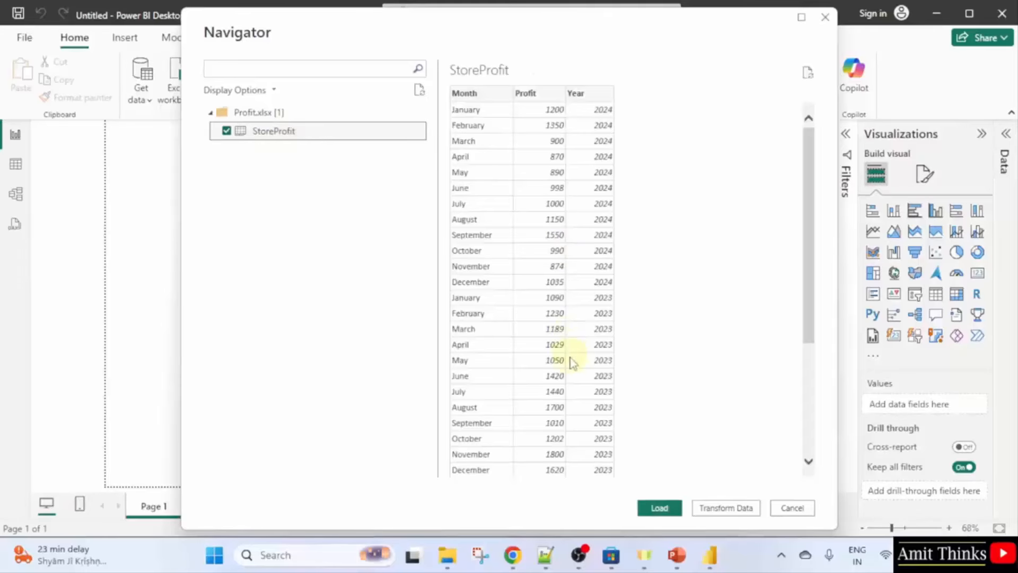
scroll(586, 385, "down", 4)
scroll(588, 386, "up", 4)
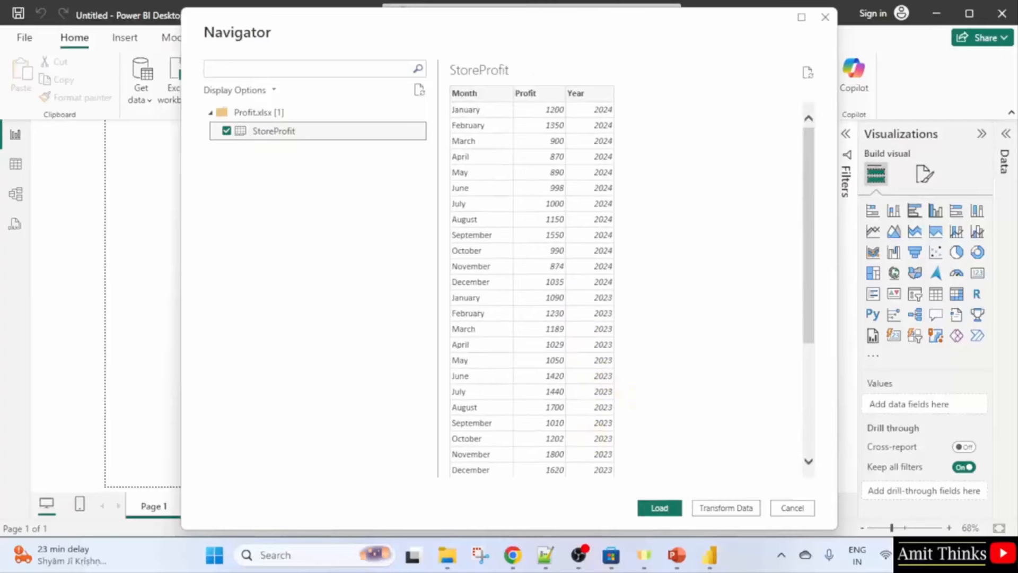
left_click(732, 512)
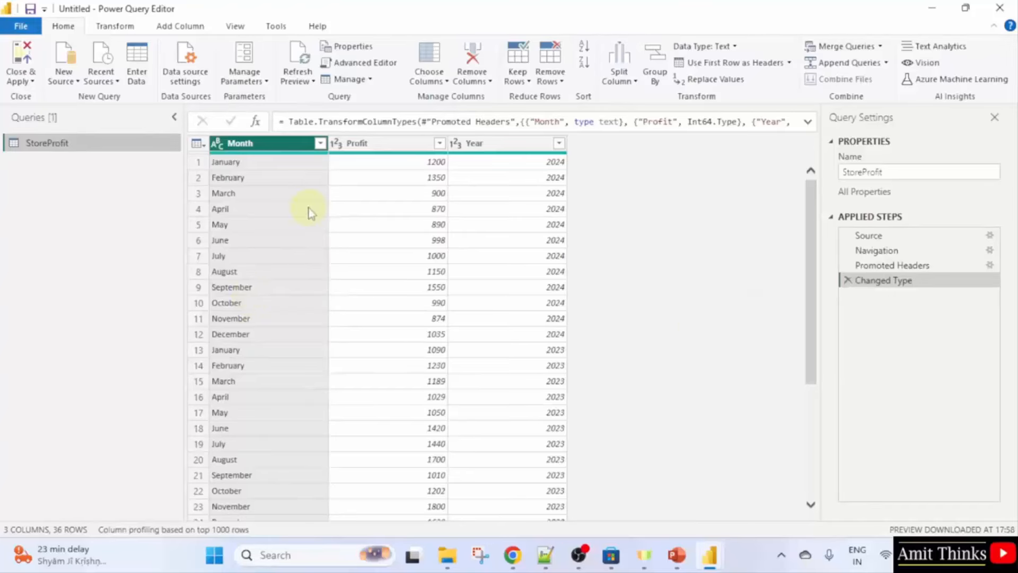
Pivot StoreProfit's Month column with Profit as values, giving one row per year 2022–2024.
left_click(346, 179)
left_click(306, 148)
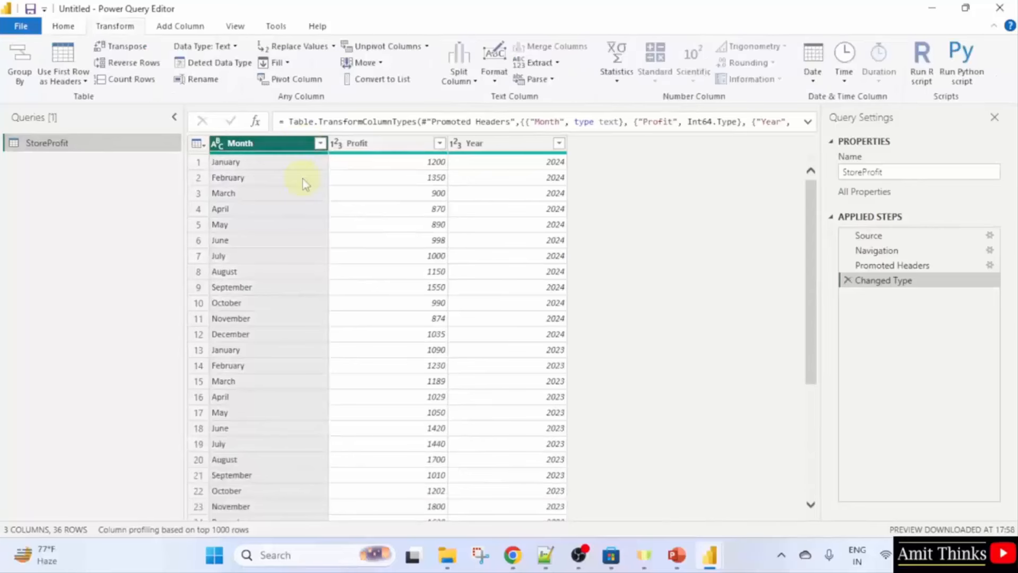
left_click(289, 80)
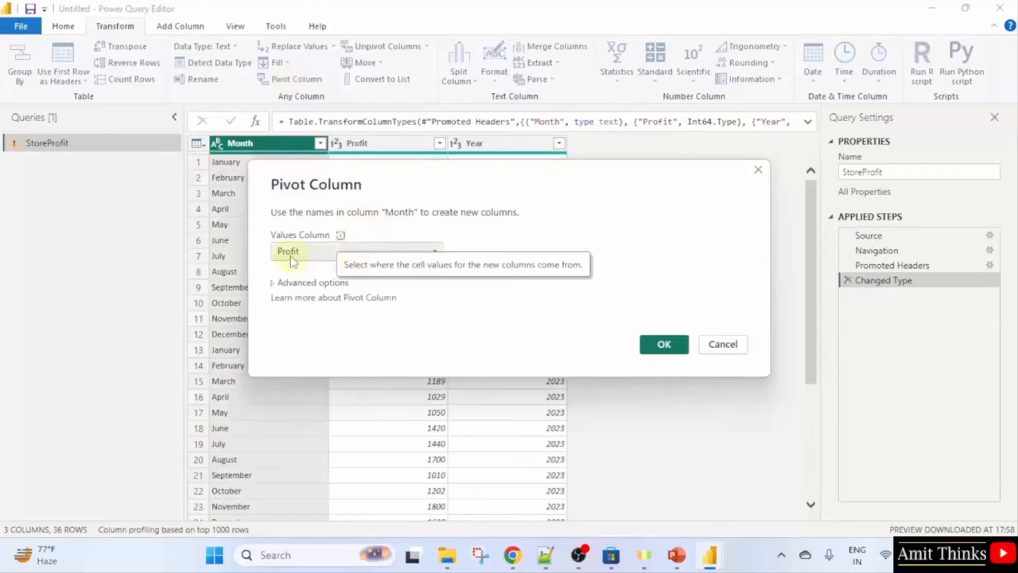
left_click(408, 253)
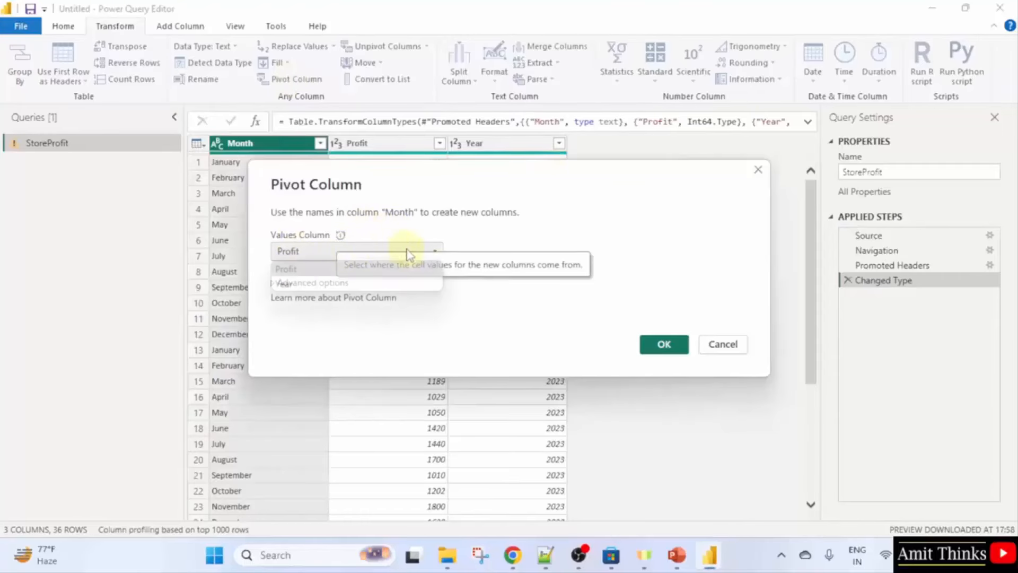
left_click(536, 291)
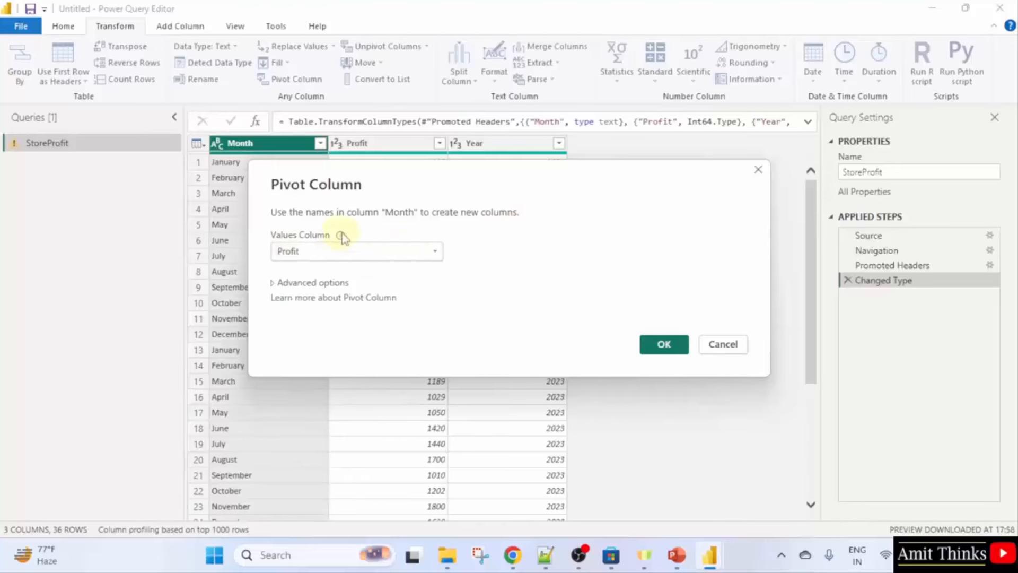
mouse_move(341, 236)
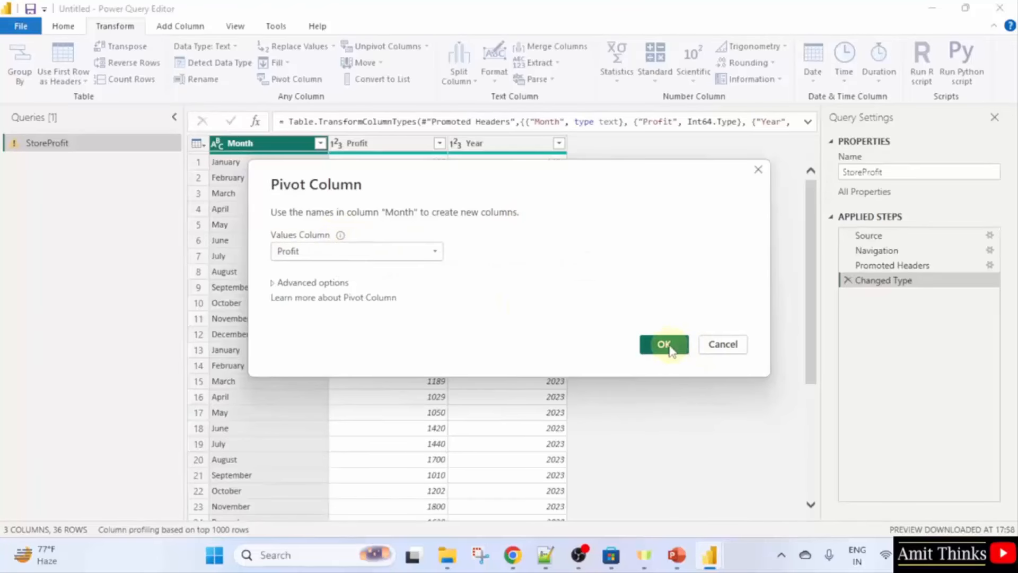
left_click_drag(473, 182, 699, 186)
left_click(874, 354)
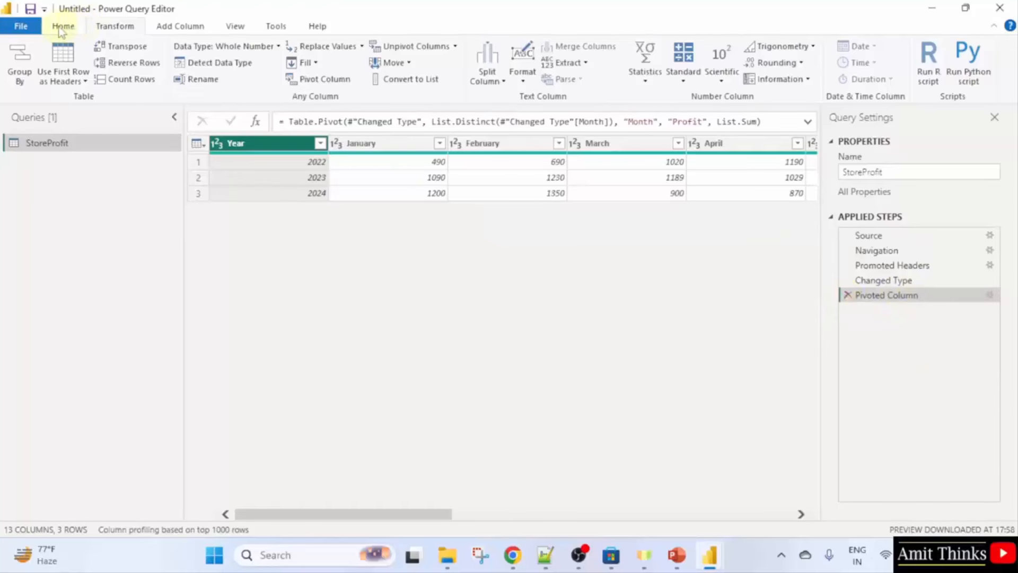
left_click(21, 26)
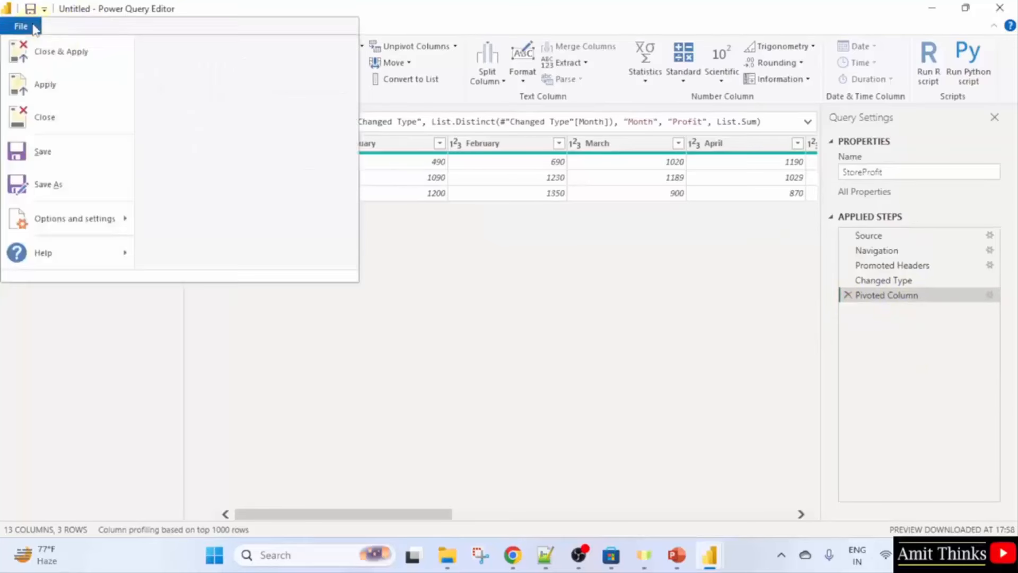
Save the pivoted work as the Power BI file AmitPivotedColumns.pbix.
left_click(95, 184)
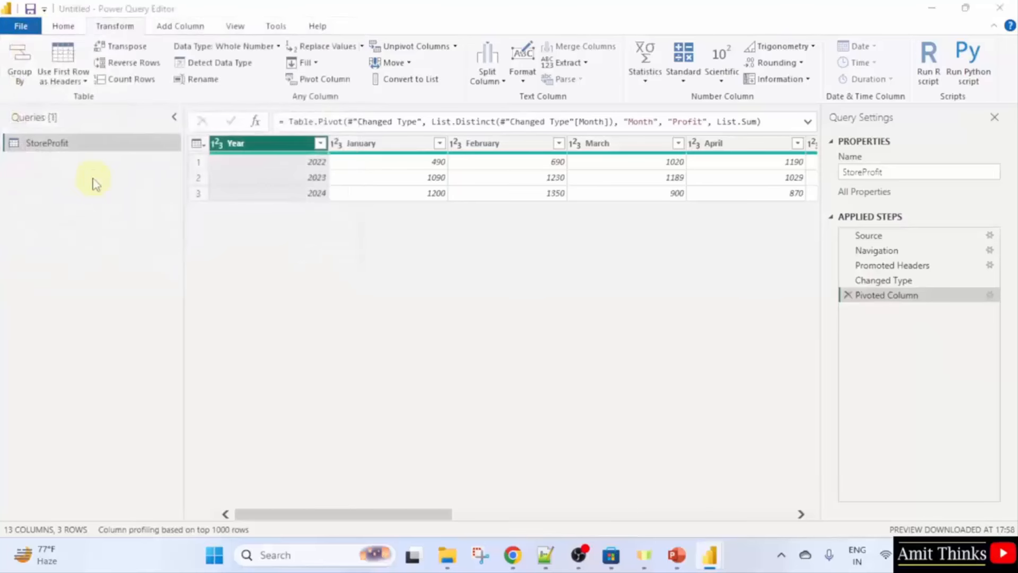
type("Am")
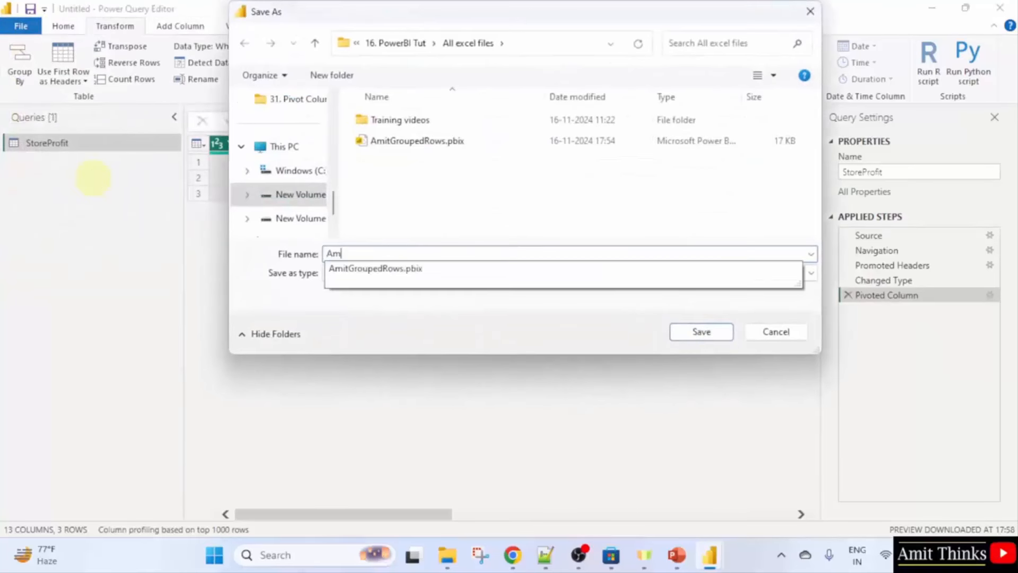
type("itPivoted")
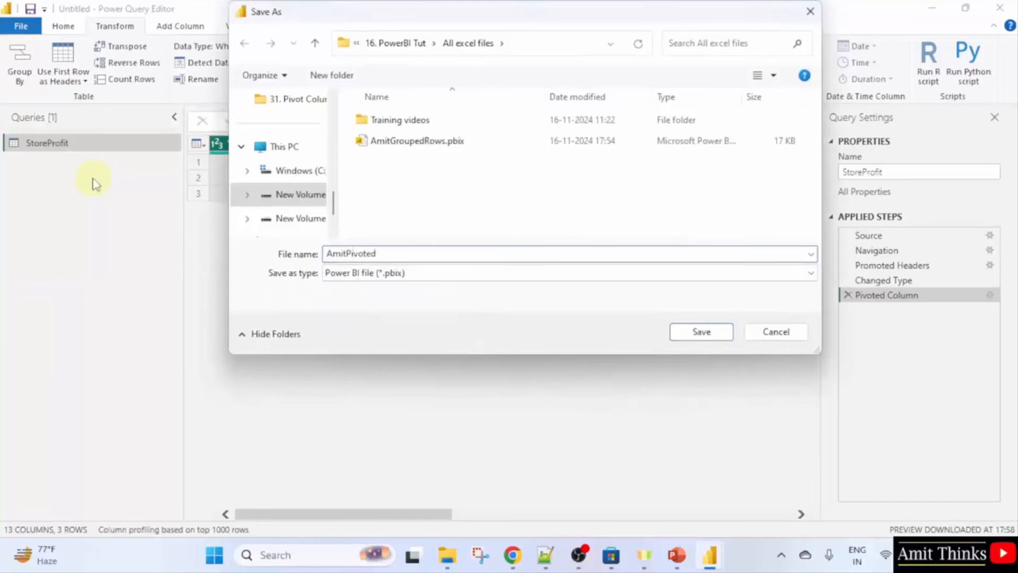
type("Columns")
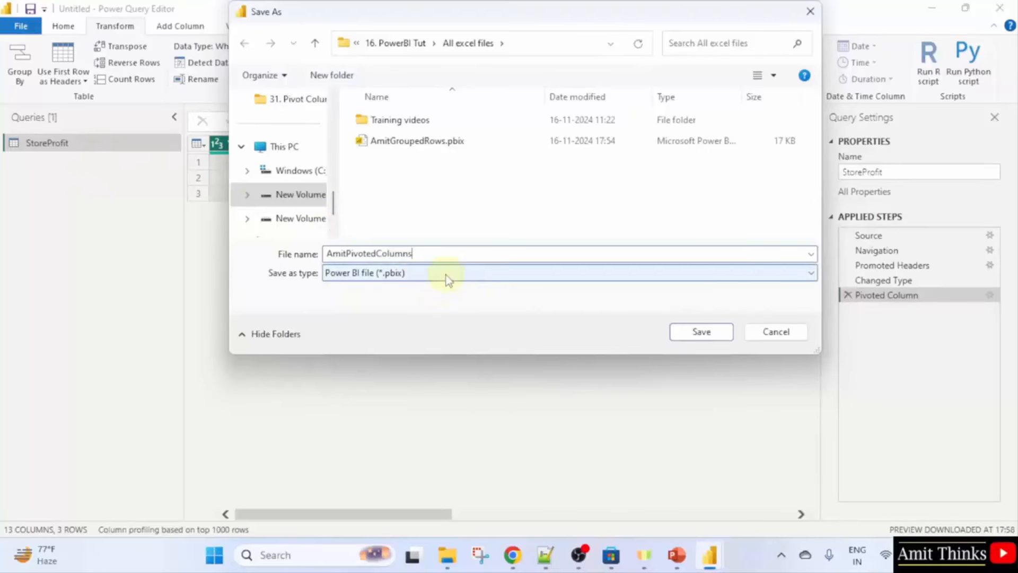
key("Return")
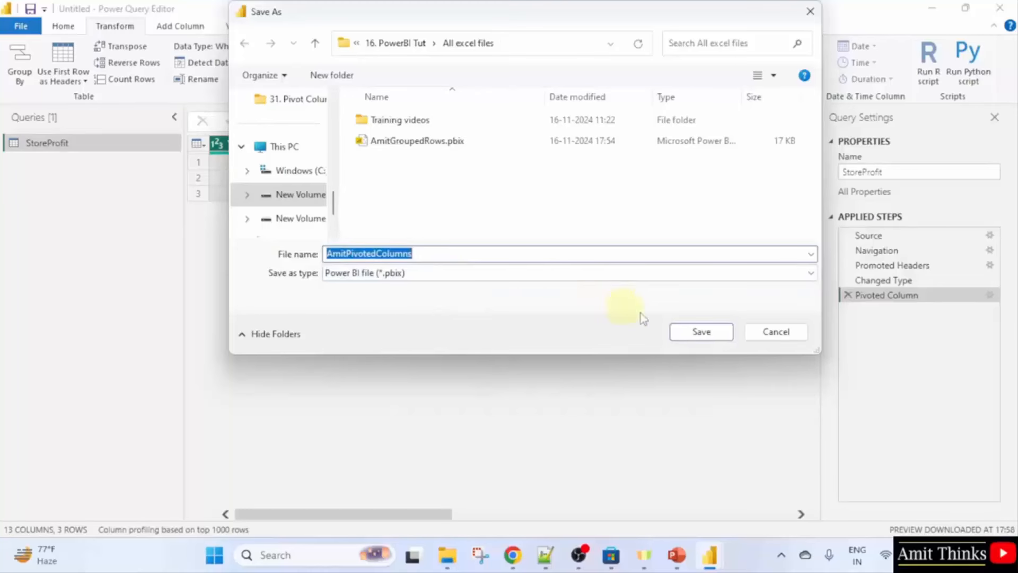
left_click(701, 332)
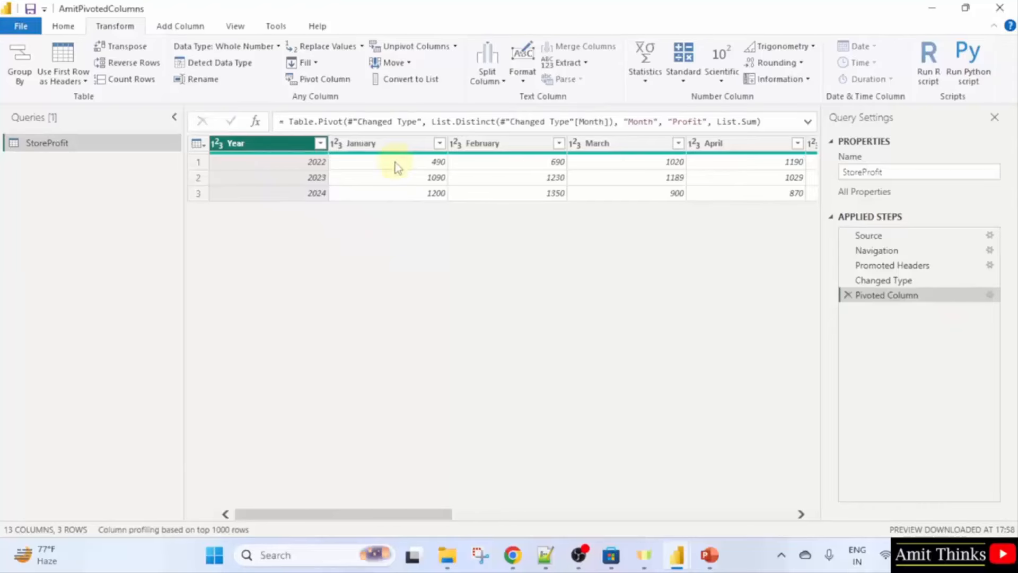
Start a new custom column on StoreProfit named ProfitQuarter1.
left_click(178, 33)
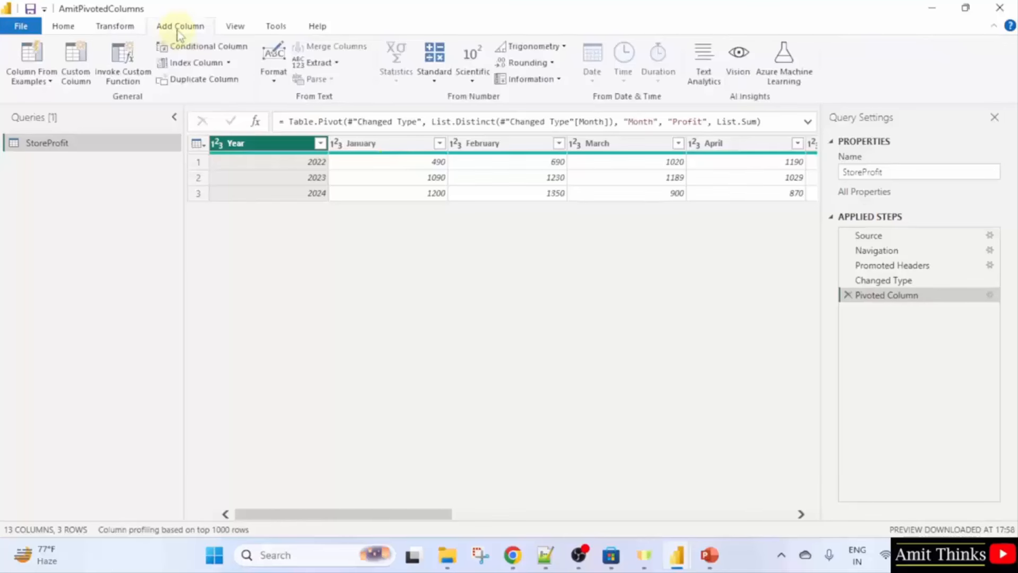
left_click(79, 83)
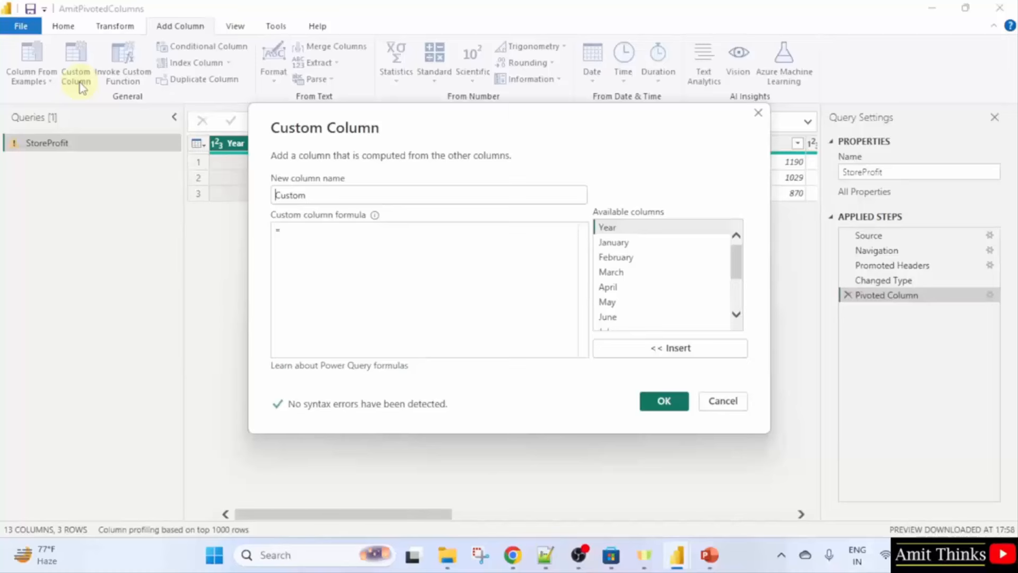
double_click(400, 200)
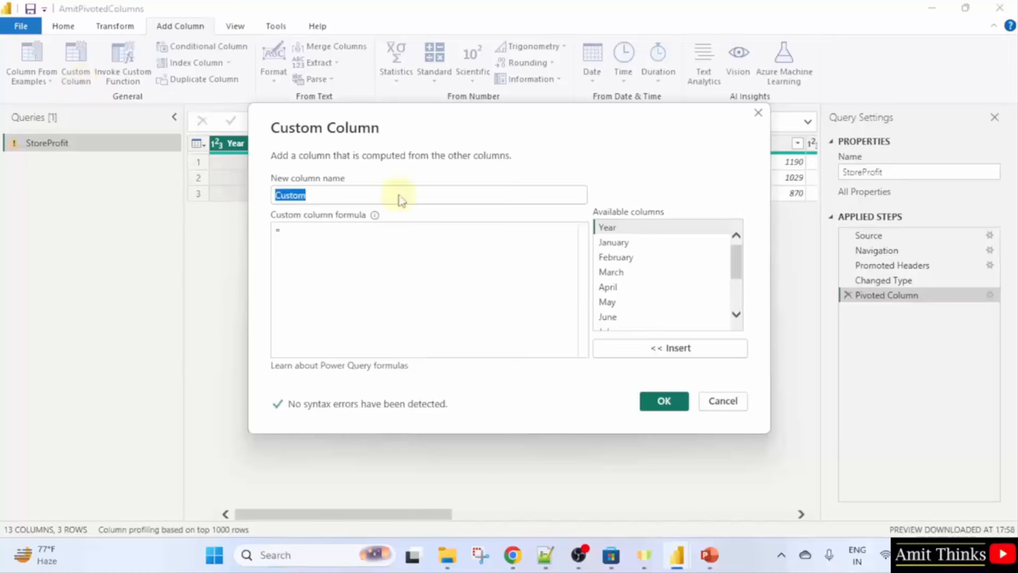
type("Profit")
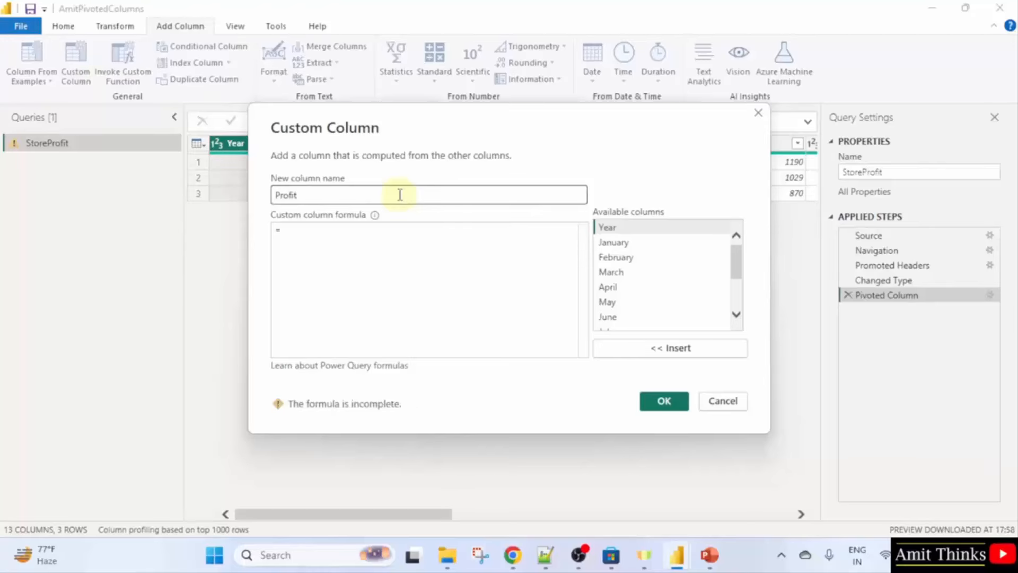
type("Quarter1")
Enter the formula [January]+[February]+[March] and create the column, giving 2200, 3509 and 3450.
left_click(625, 244)
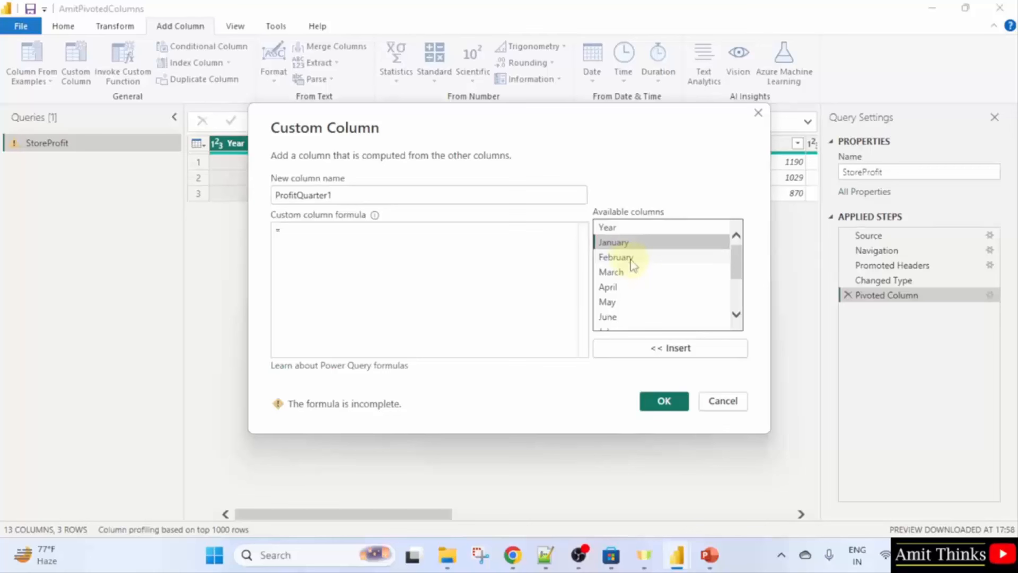
left_click(366, 228)
left_click(615, 242)
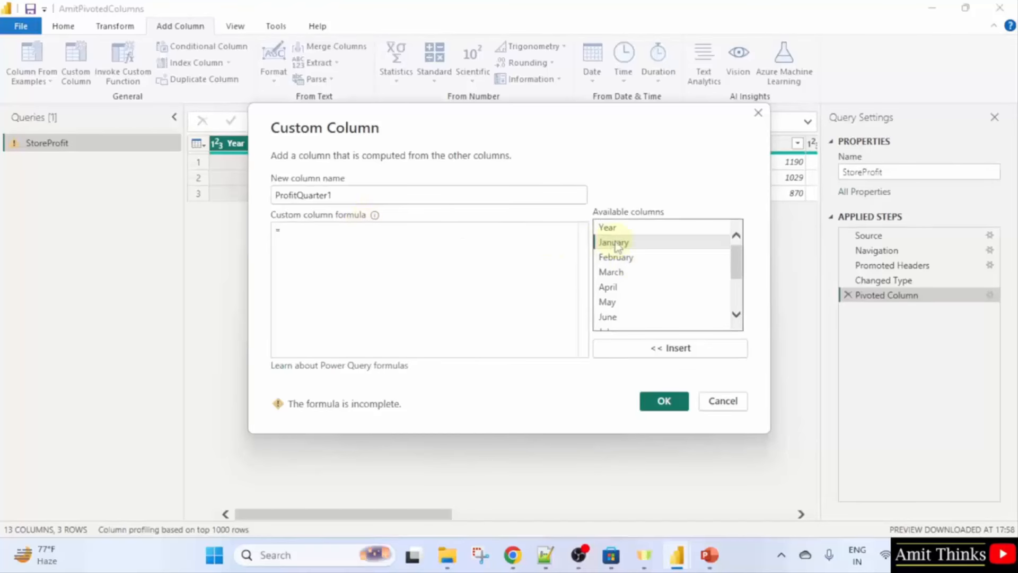
left_click(667, 348)
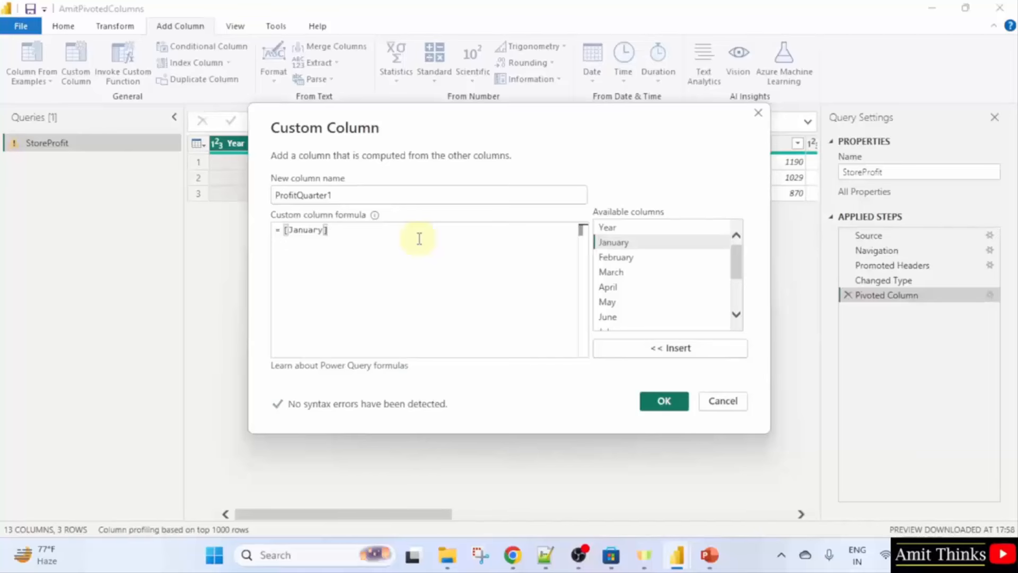
type("+")
left_click(635, 258)
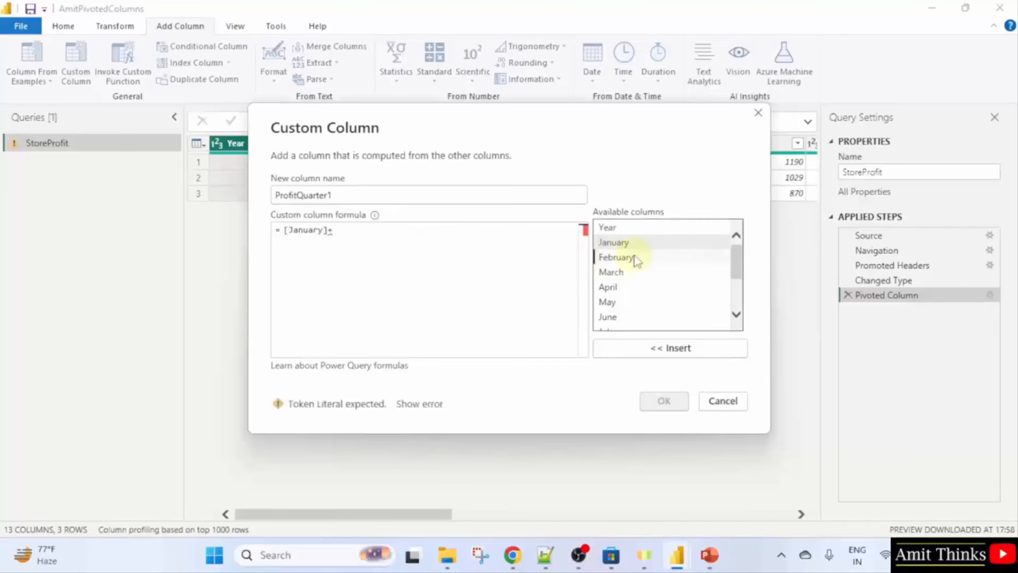
left_click(682, 352)
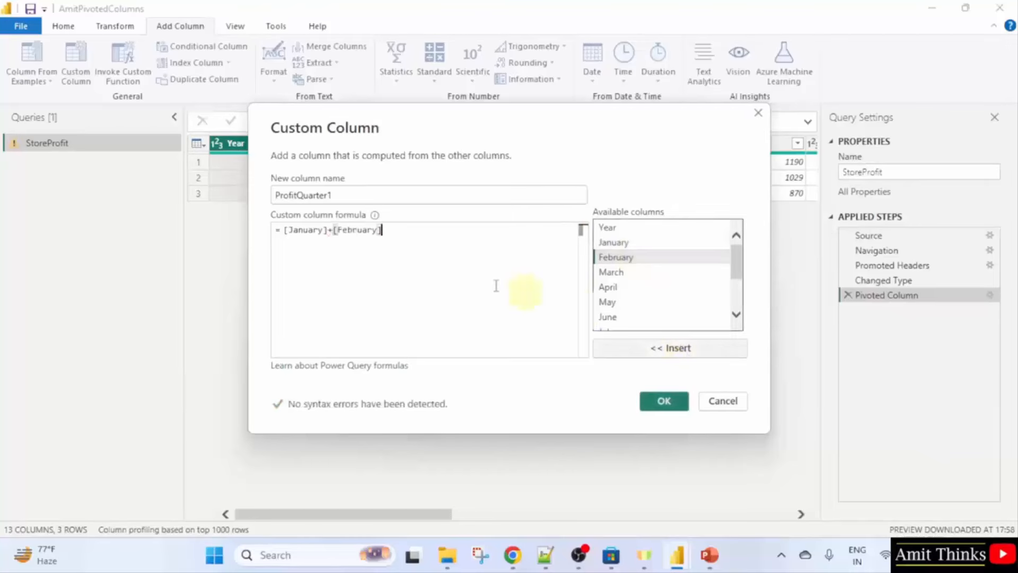
type("+")
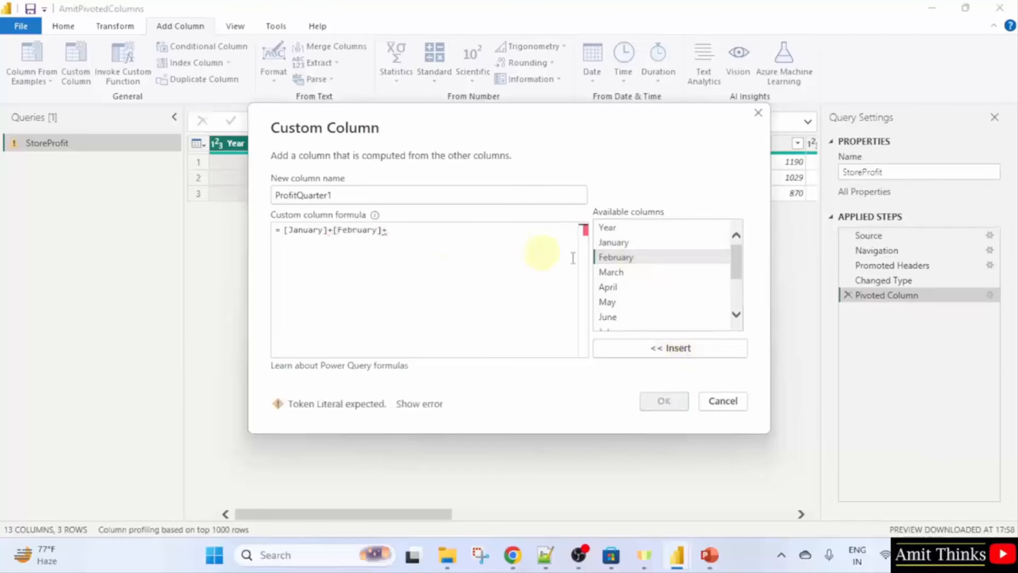
left_click(643, 272)
left_click(665, 348)
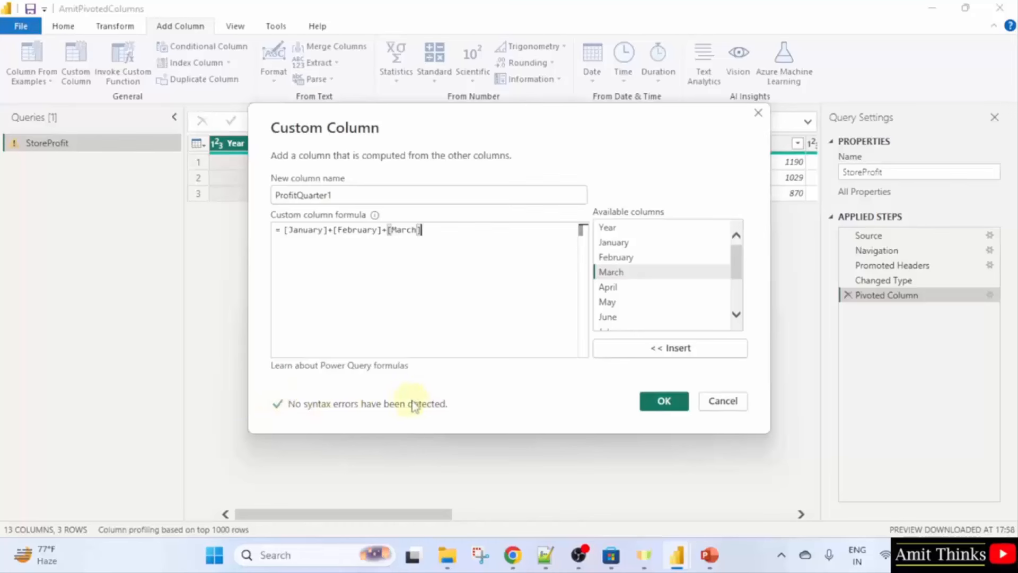
left_click(665, 403)
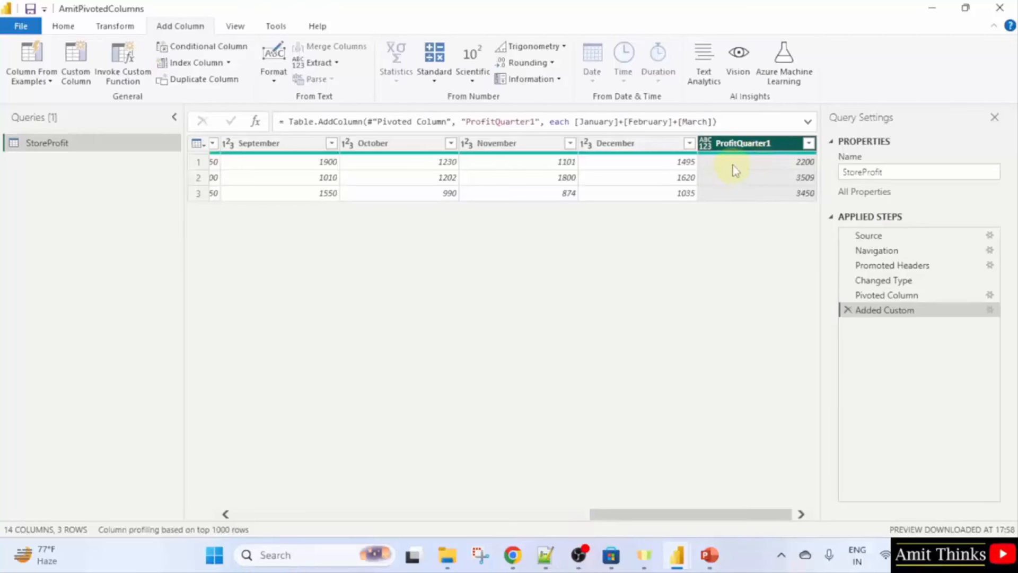
left_click(552, 518)
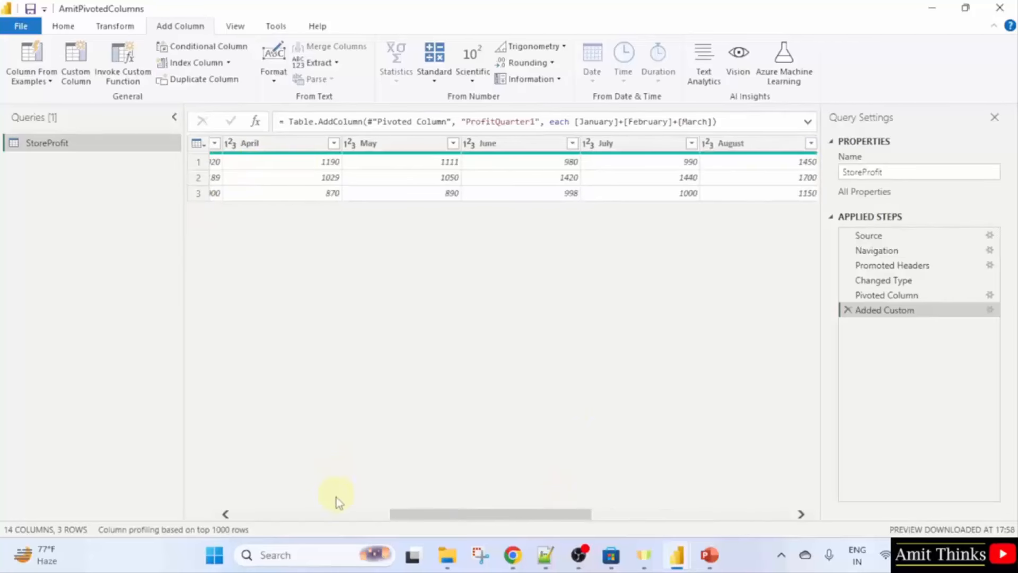
left_click(338, 513)
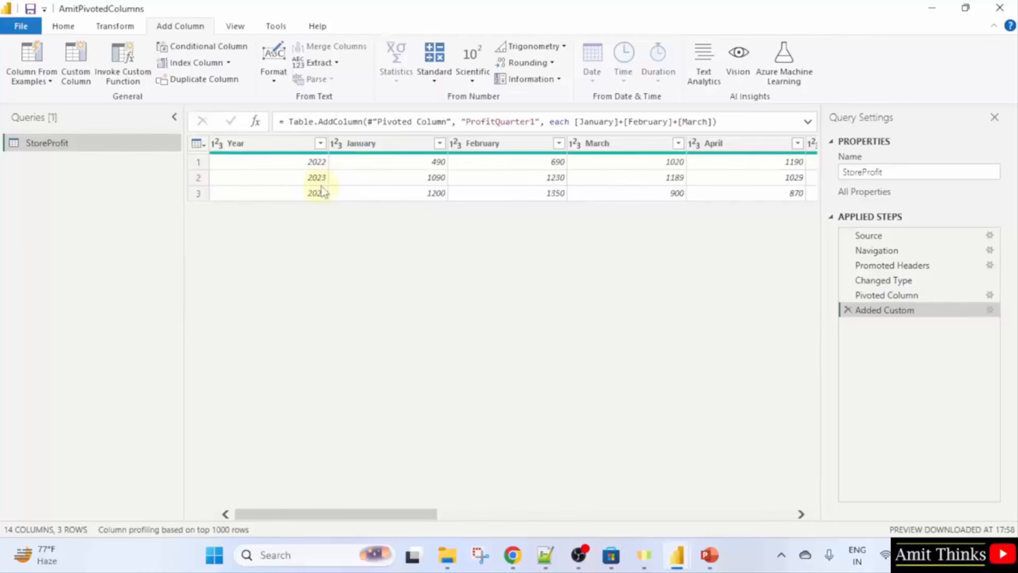
left_click(484, 514)
left_click_drag(484, 514, 800, 514)
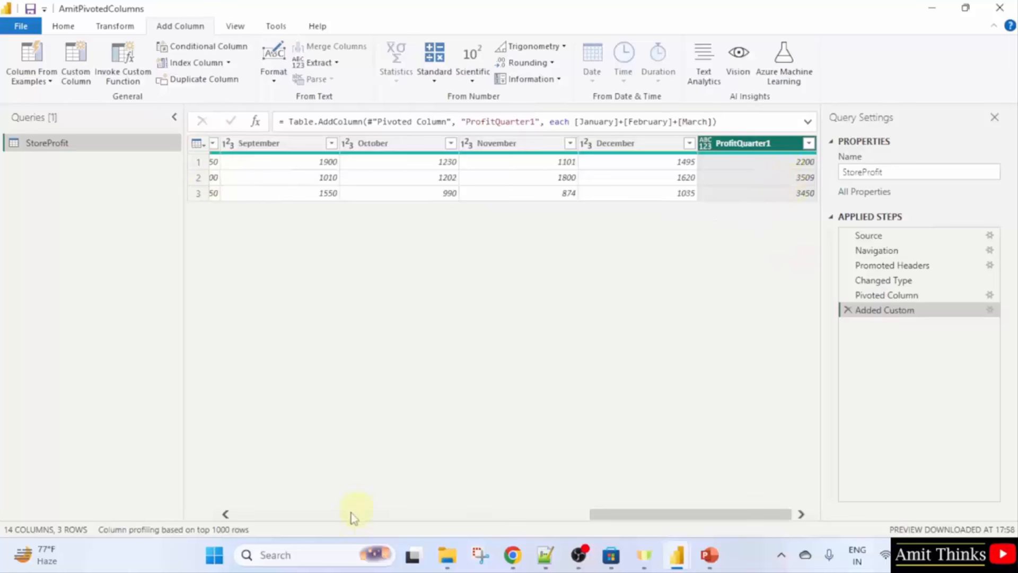
left_click(336, 516)
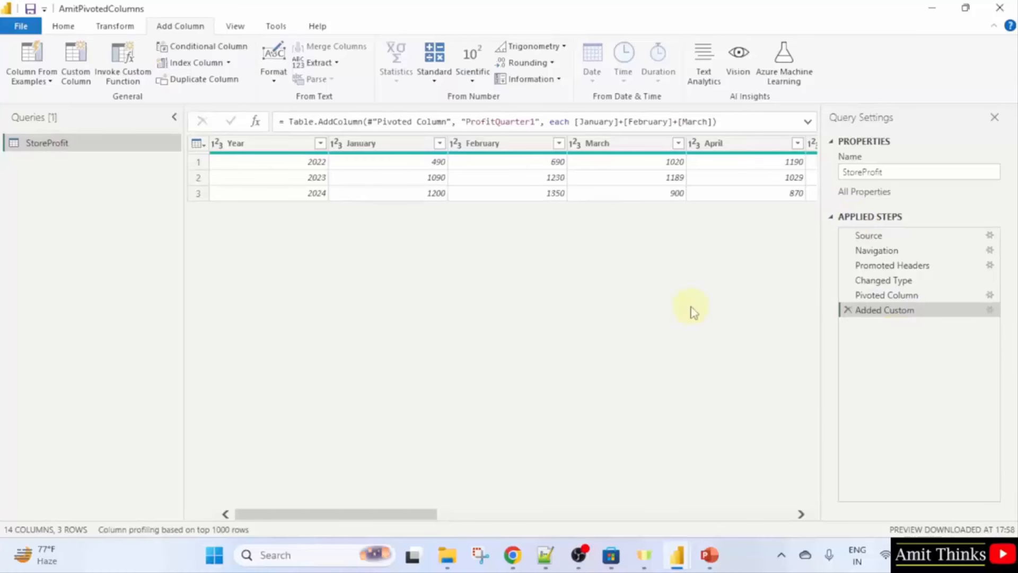
Save a copy as AmitCustumColumns.pbix and apply the pending query changes.
left_click(17, 32)
left_click(66, 187)
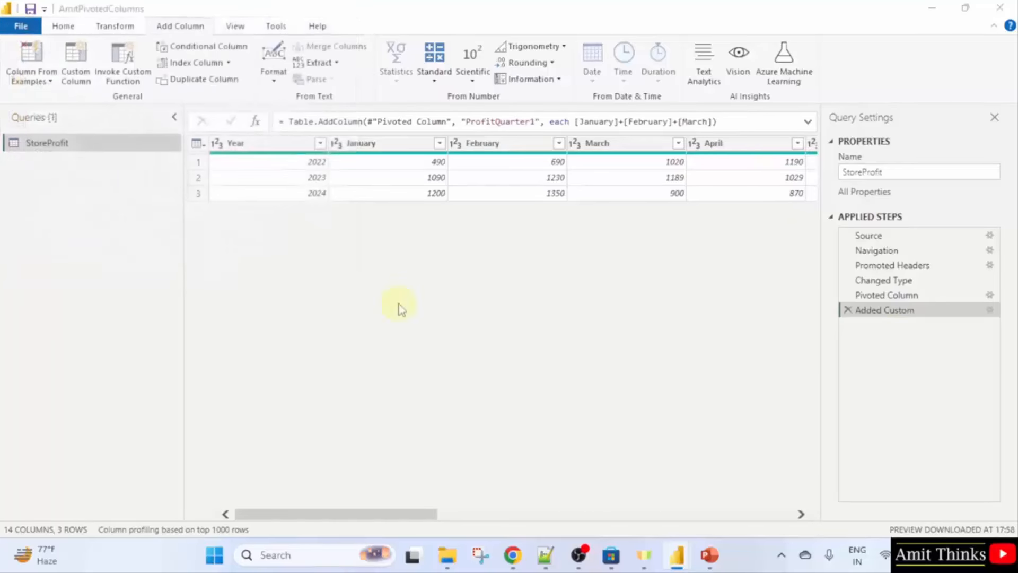
left_click(376, 254)
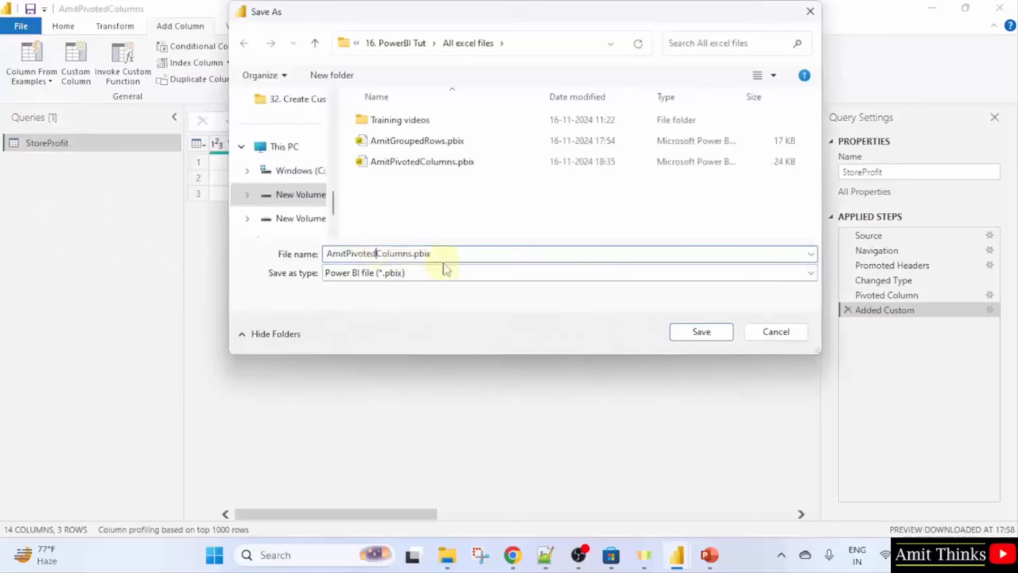
key("BackSpace")
key("BackSpace")
key("BackSpace")
key("BackSpace")
key("BackSpace")
key("BackSpace")
key("BackSpace")
type("Custim")
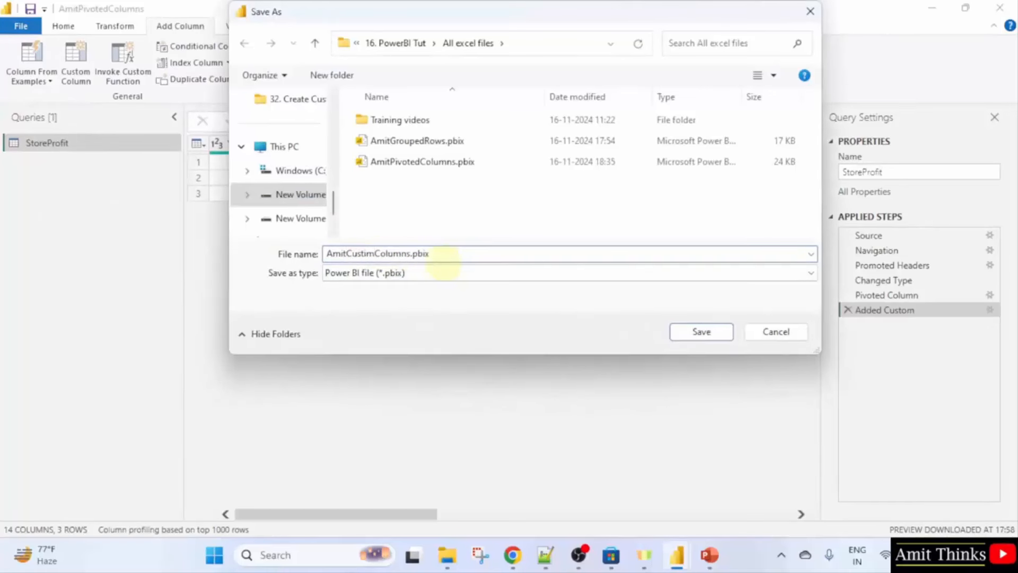
key("BackSpace")
type("u")
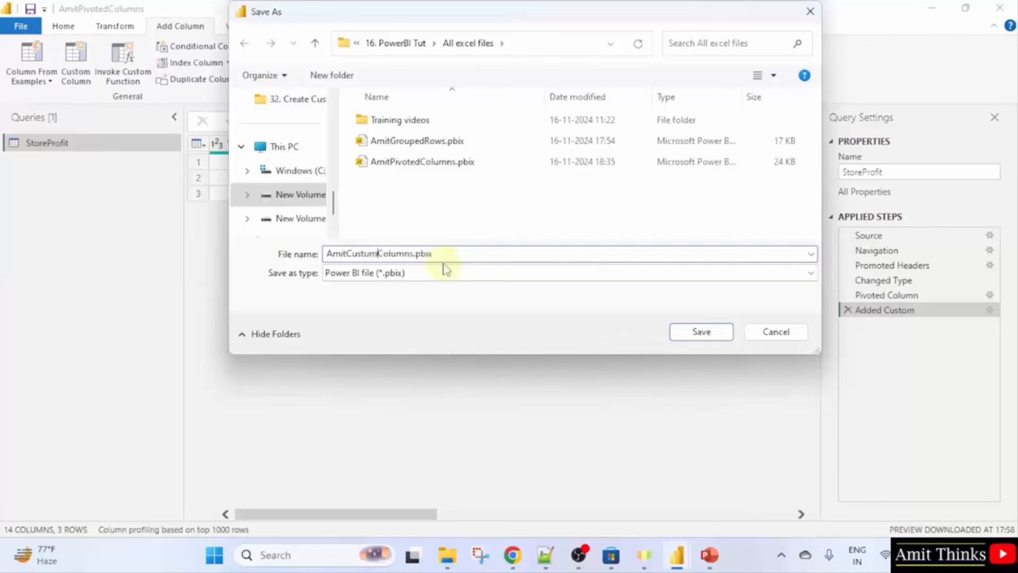
left_click(705, 333)
left_click(548, 307)
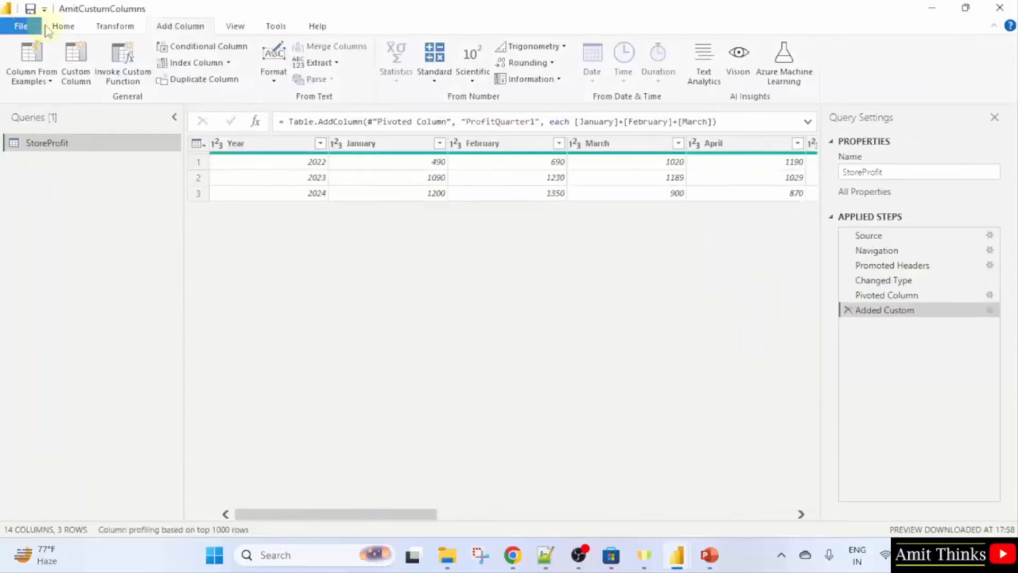
Save again under the corrected name AmitCustomColumns.pbix.
left_click(21, 26)
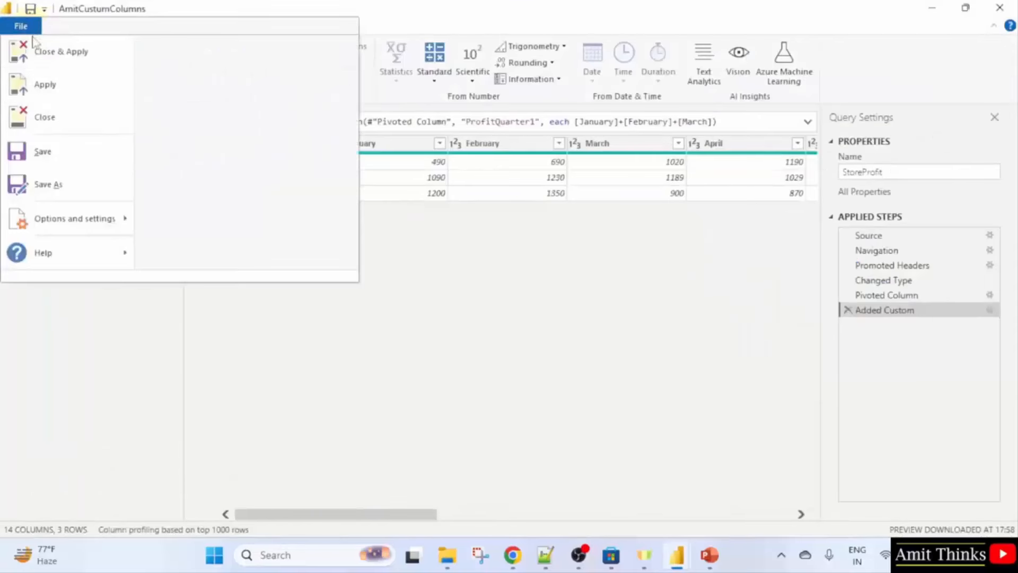
left_click(95, 184)
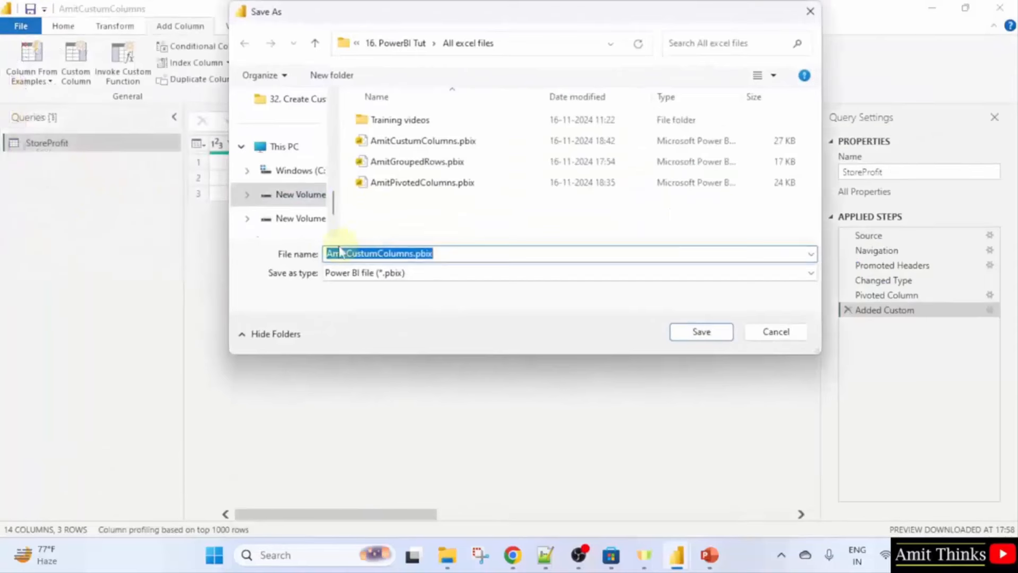
left_click(374, 254)
key("BackSpace")
type("o")
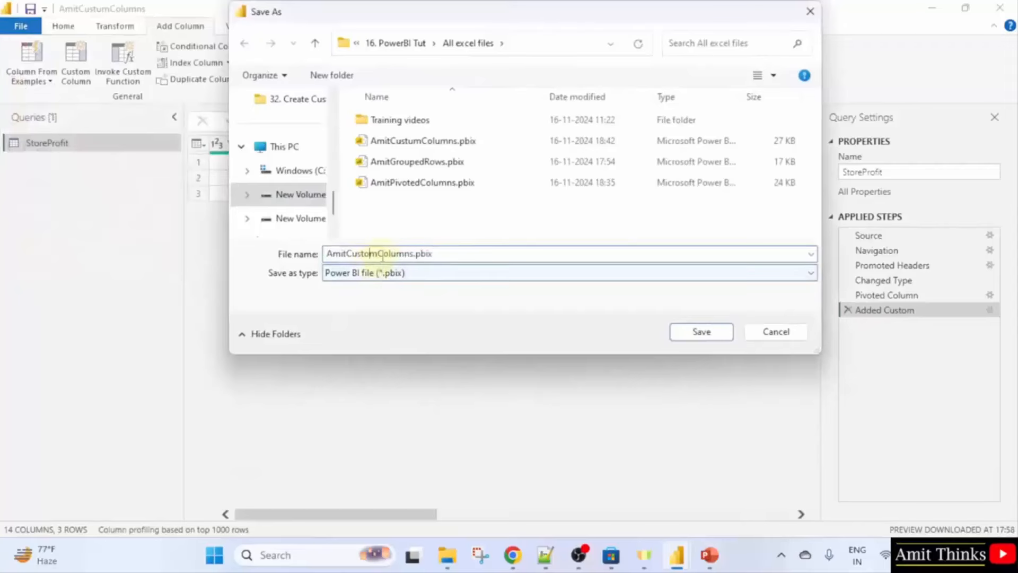
left_click(699, 332)
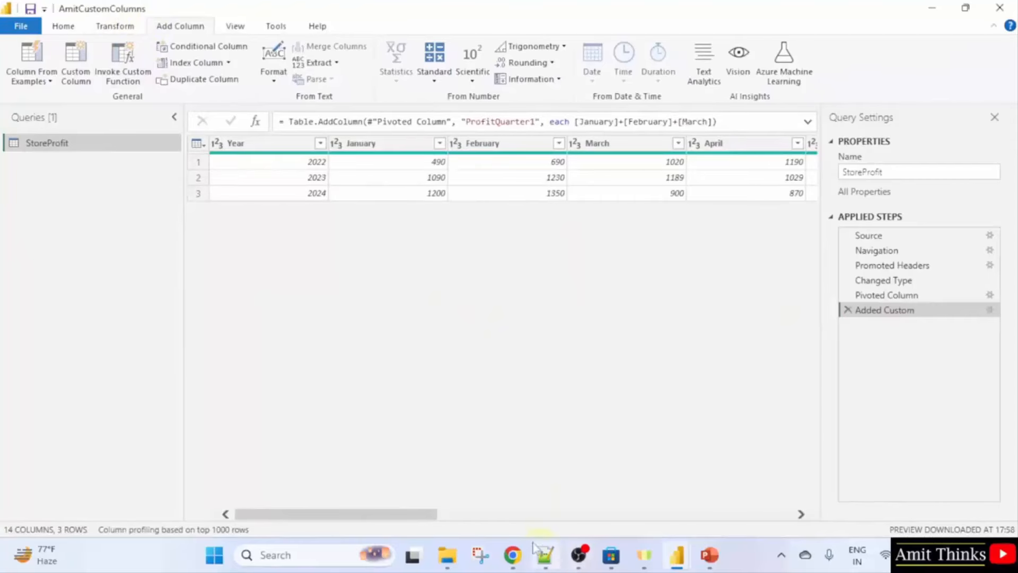
Scroll across the Power Query grid, then advance the slideshow to the Power BI - DAX slide.
left_click(512, 515)
left_click_drag(514, 517, 772, 510)
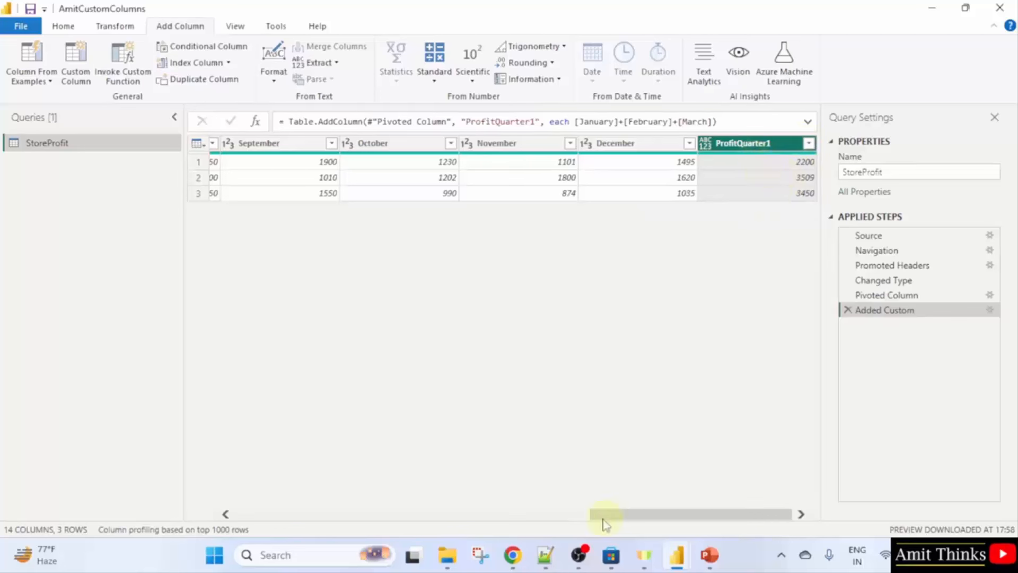
left_click(548, 522)
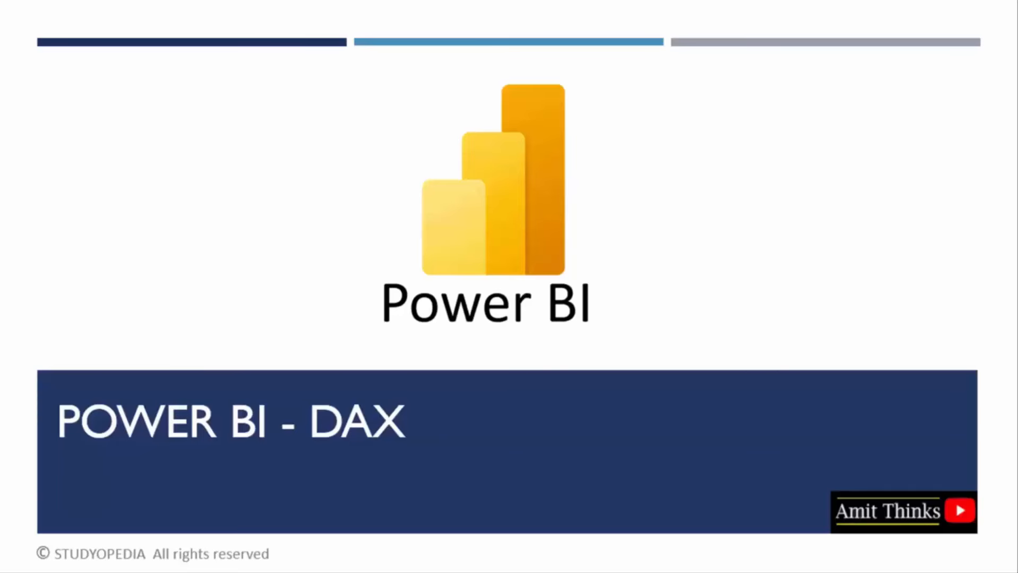
left_click(1017, 417)
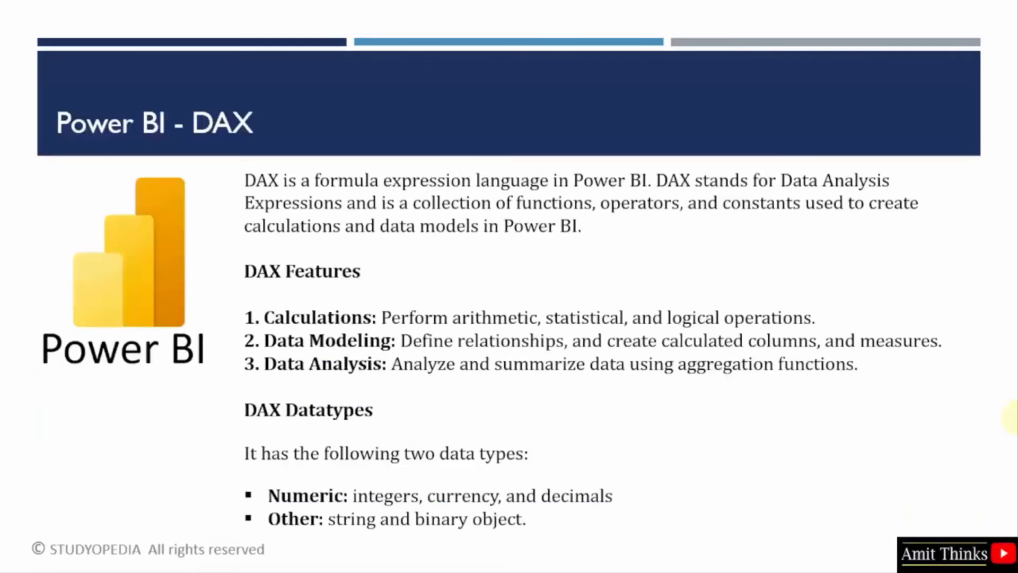
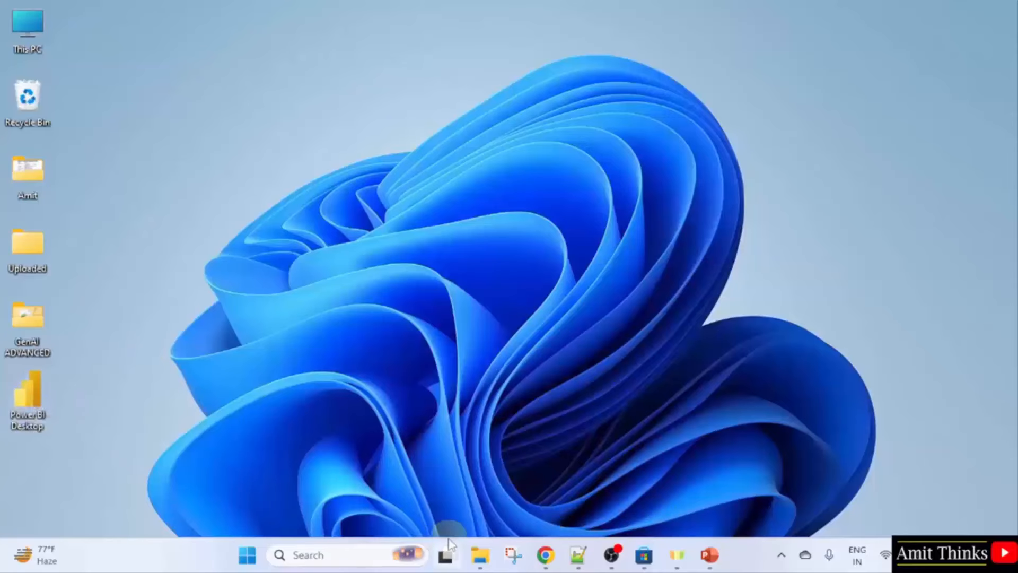
Launch Power BI Desktop by searching 'power' in the Windows Start menu.
key("super")
type("power")
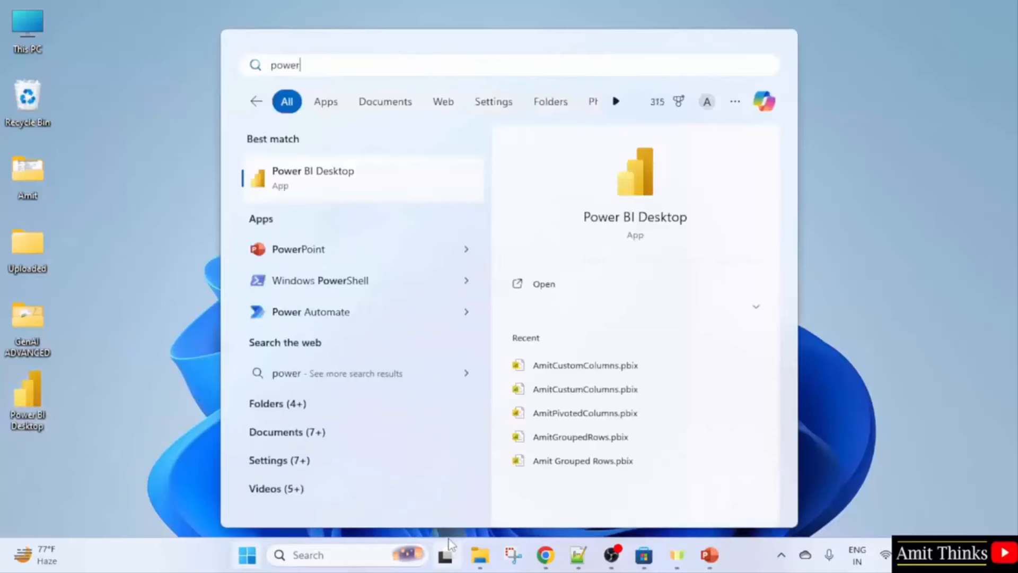
left_click(626, 284)
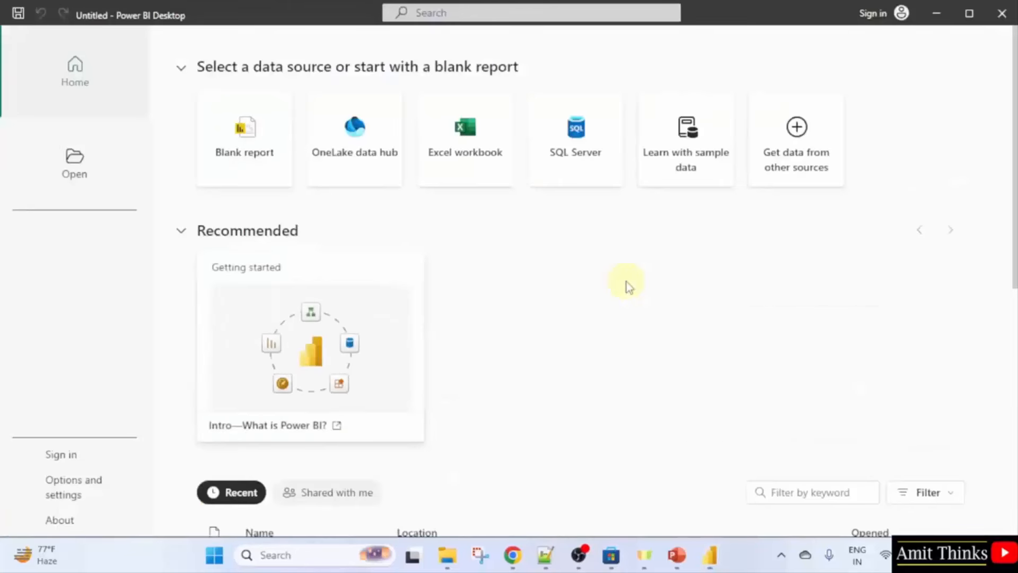
Start a blank report and build an Enter data grid with Student, Subject and Marks columns.
left_click(244, 133)
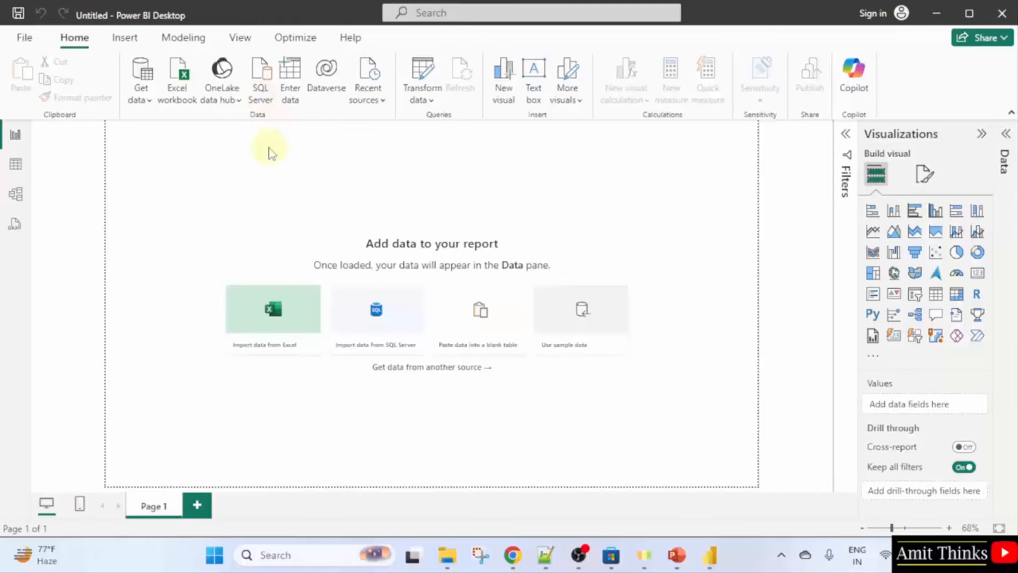
left_click(294, 100)
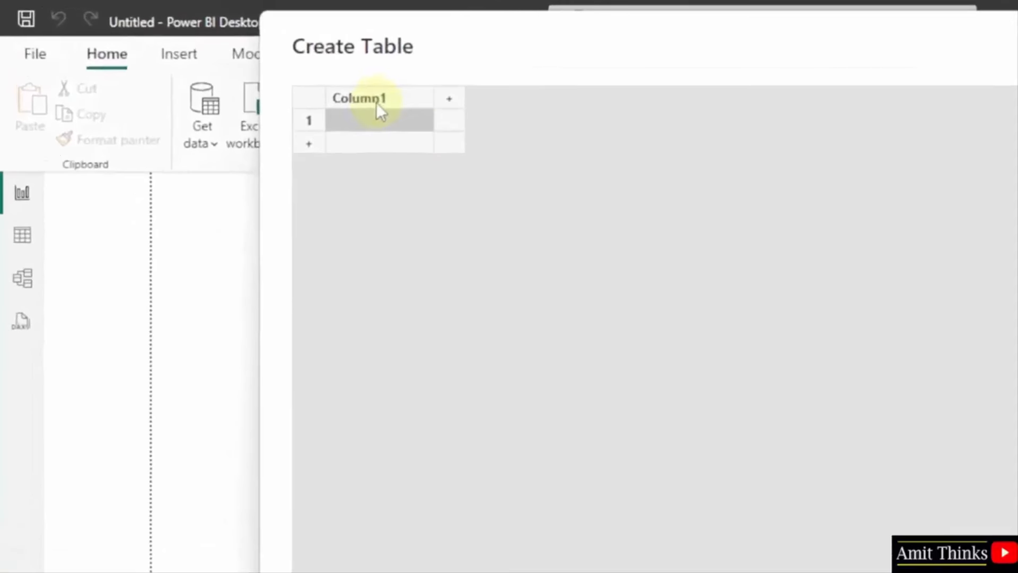
double_click(262, 72)
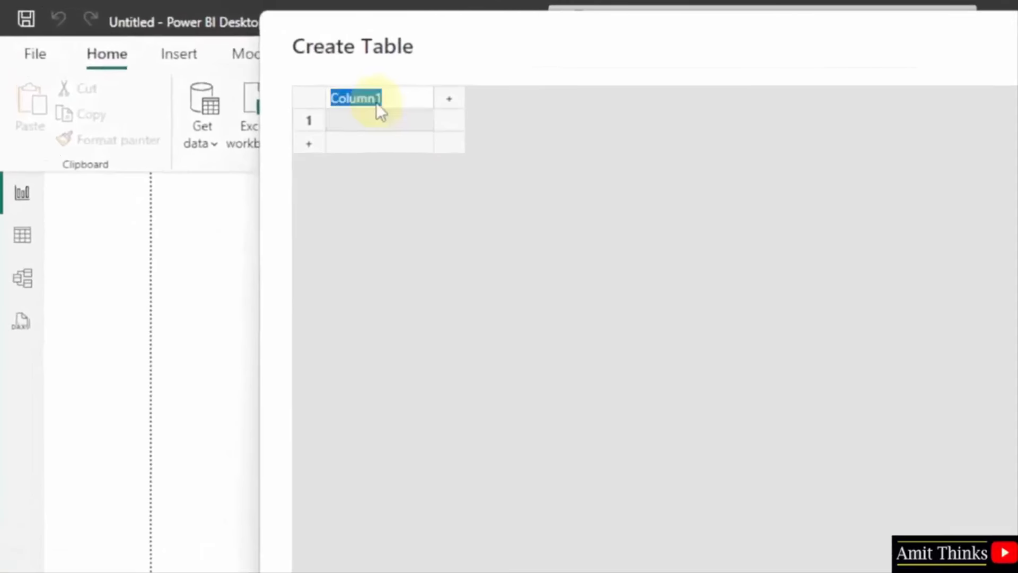
type("Stud")
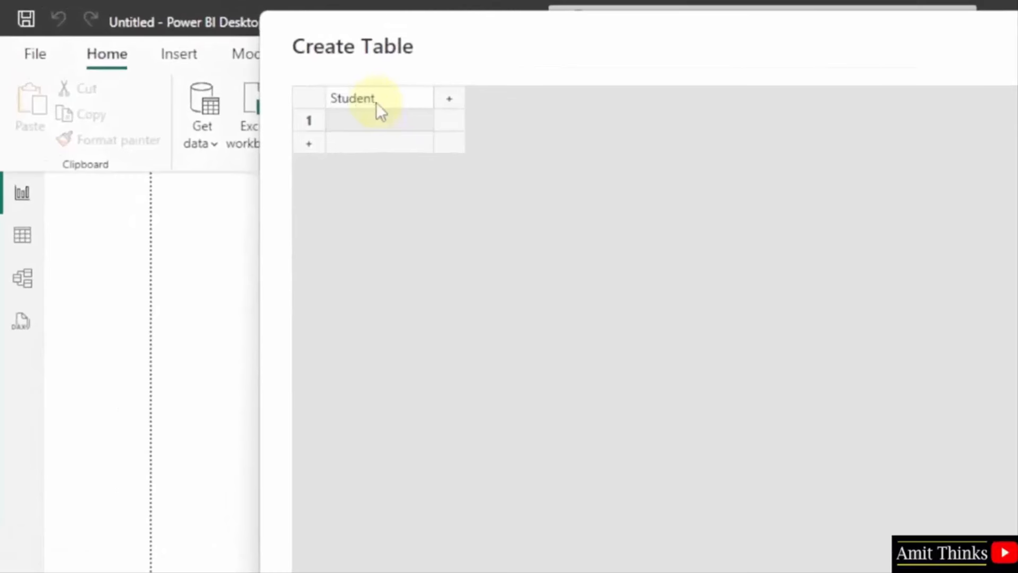
type("ent")
left_click(448, 99)
double_click(475, 104)
type("Sub")
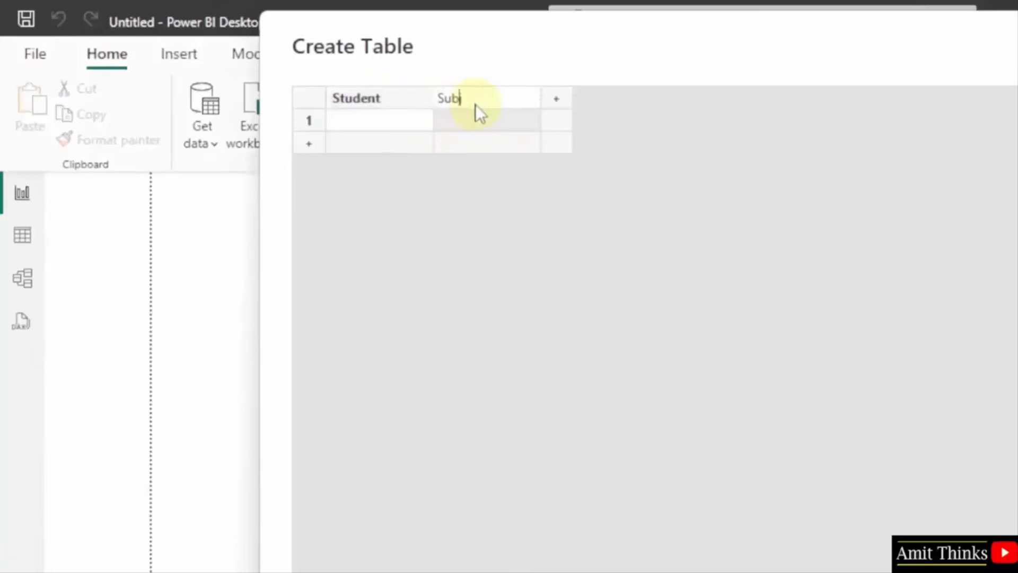
type("ject")
left_click(556, 99)
double_click(557, 99)
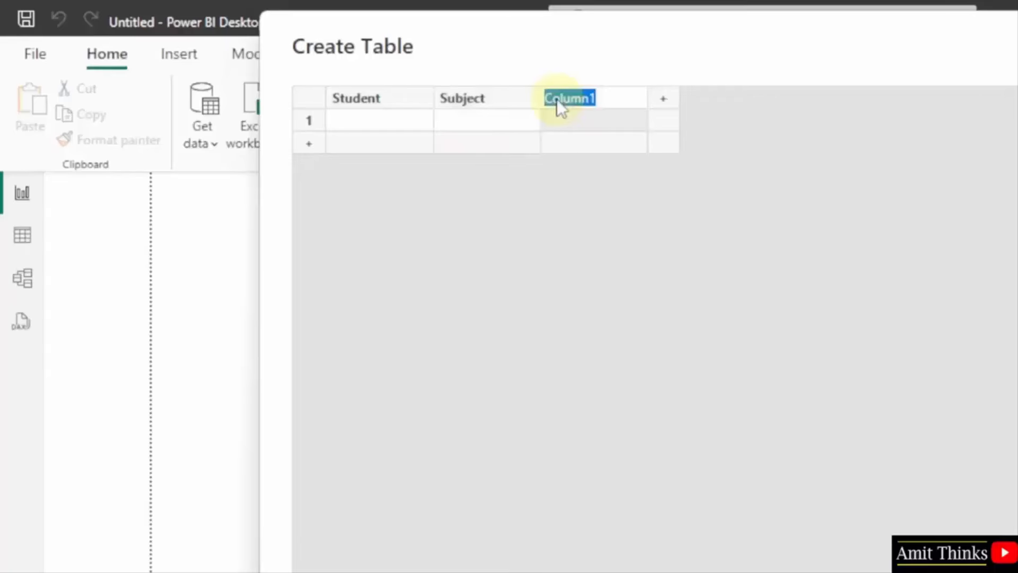
type("Marks")
Fill four student rows (e.g. Python, 95 marks) and name the table Coding Students.
left_click(374, 124)
type("Amit")
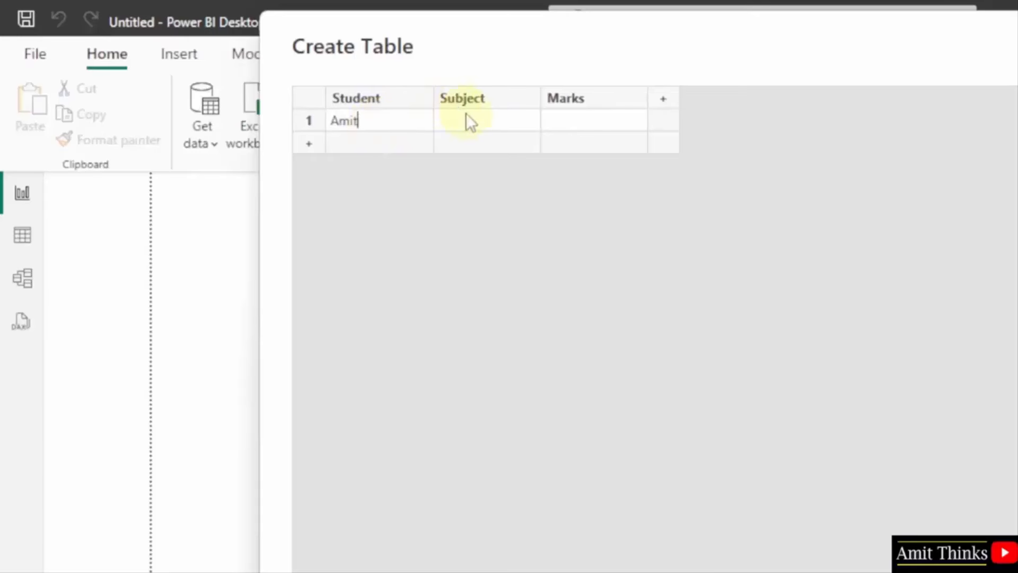
left_click(466, 118)
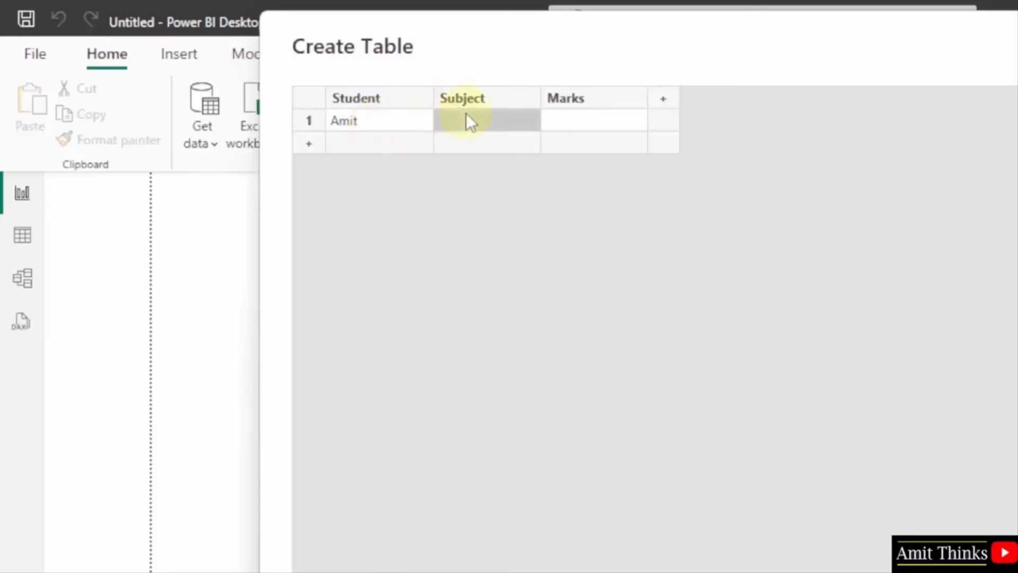
left_click(466, 118)
type("Python")
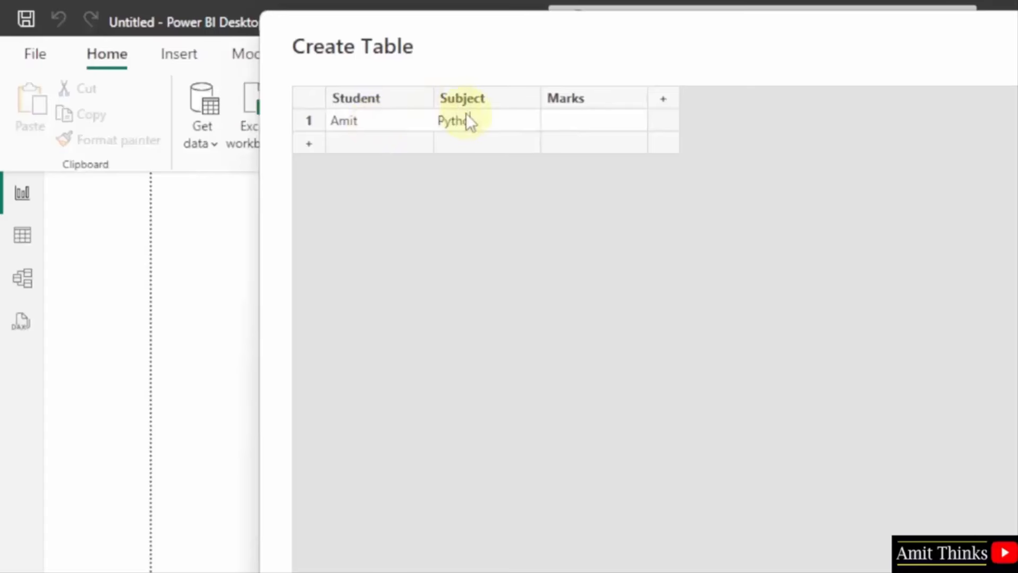
left_click(600, 126)
left_click(600, 125)
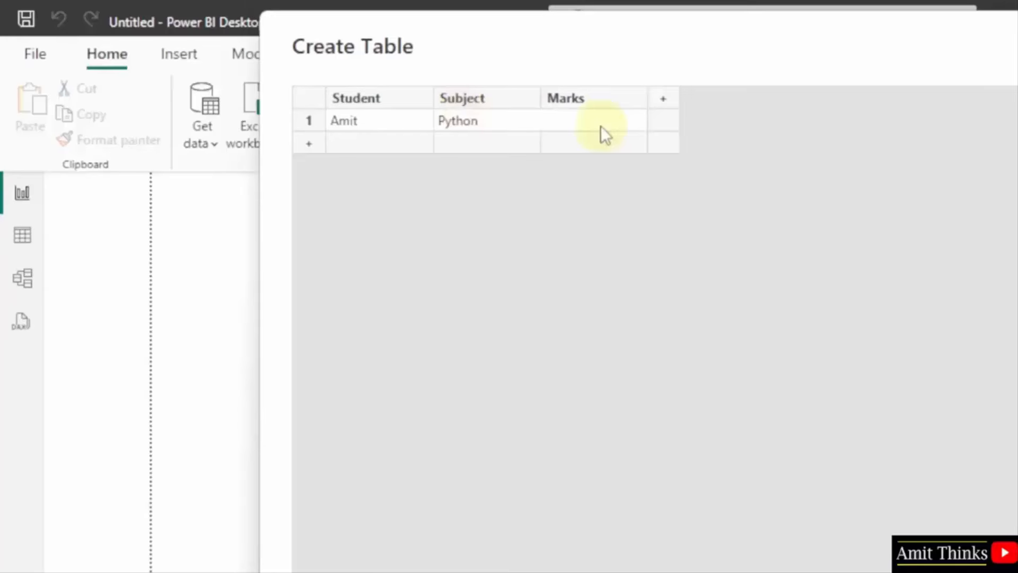
type("95")
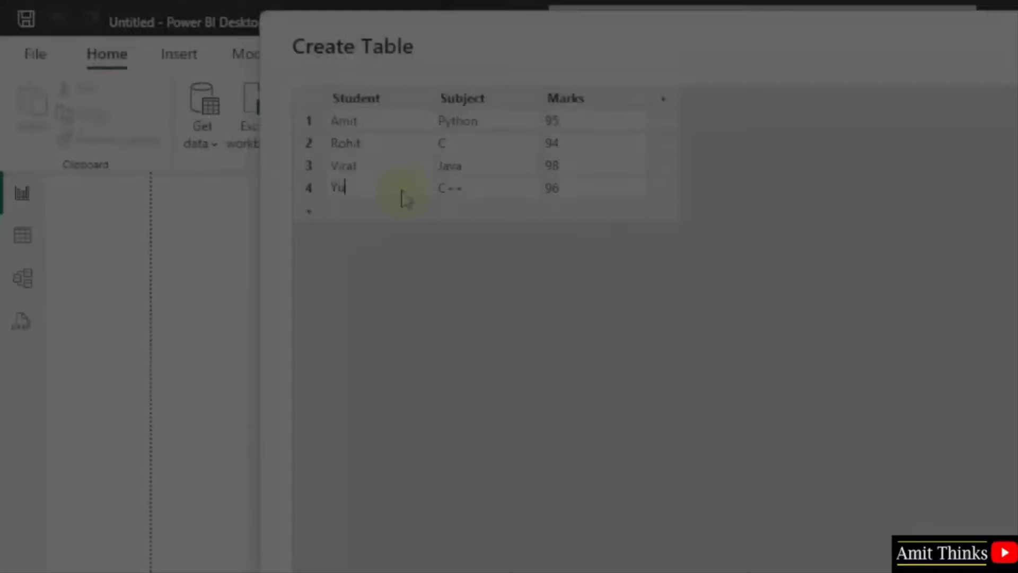
type("vraj")
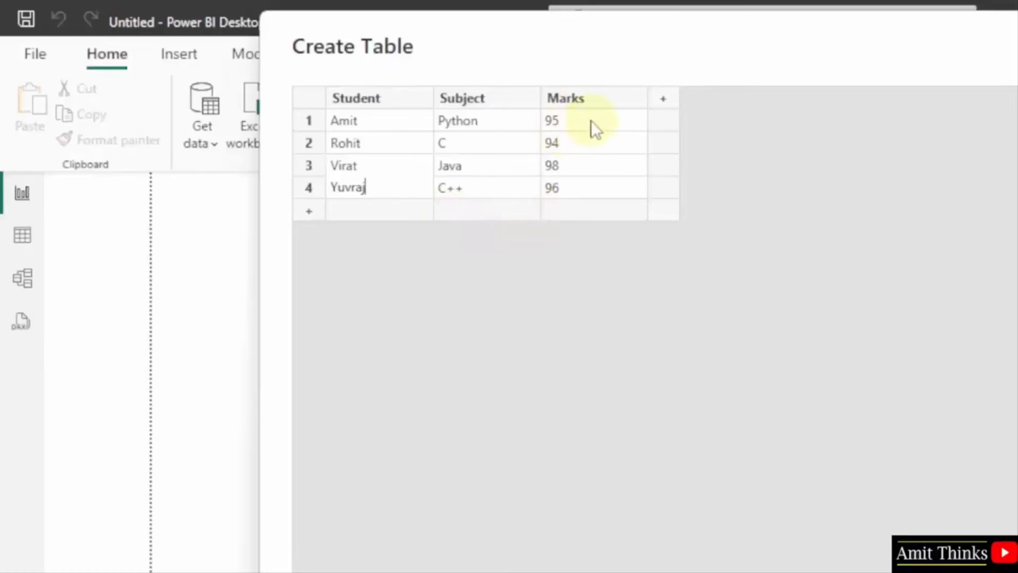
left_click(640, 261)
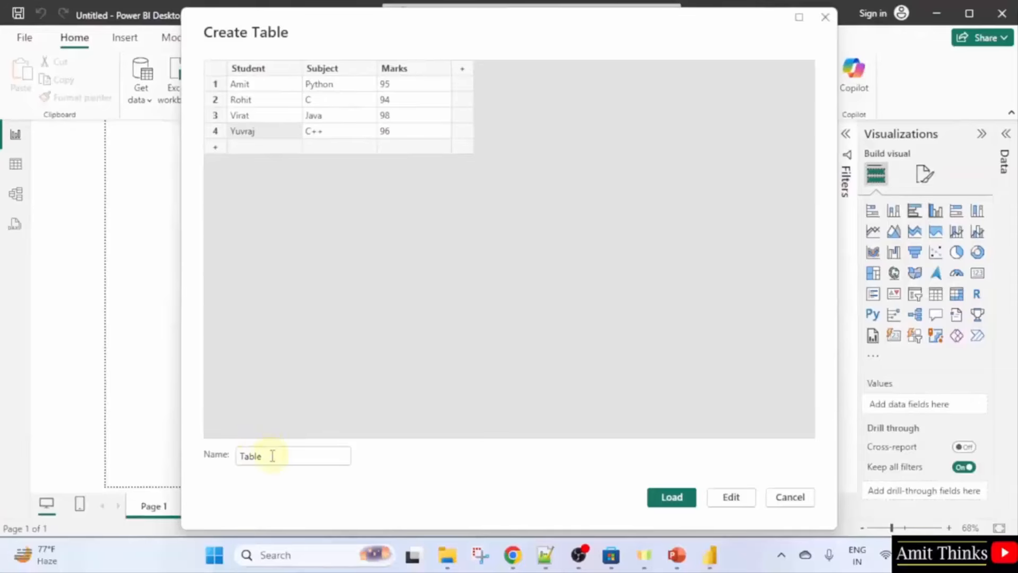
double_click(272, 456)
type("Coding Stud")
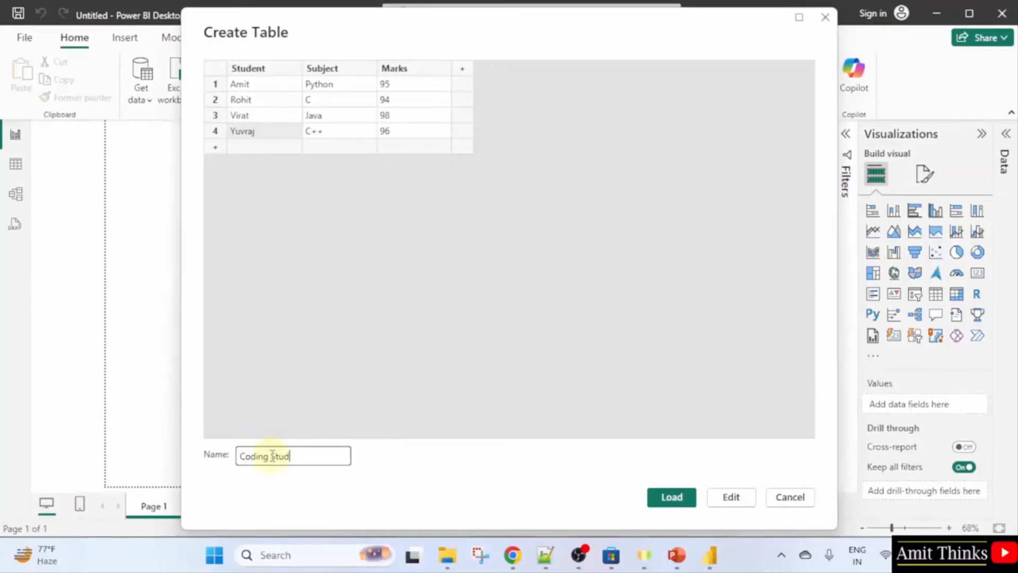
type("ents")
Load Coding Students, check its fields in the Data pane, and start another Enter data table.
left_click(671, 496)
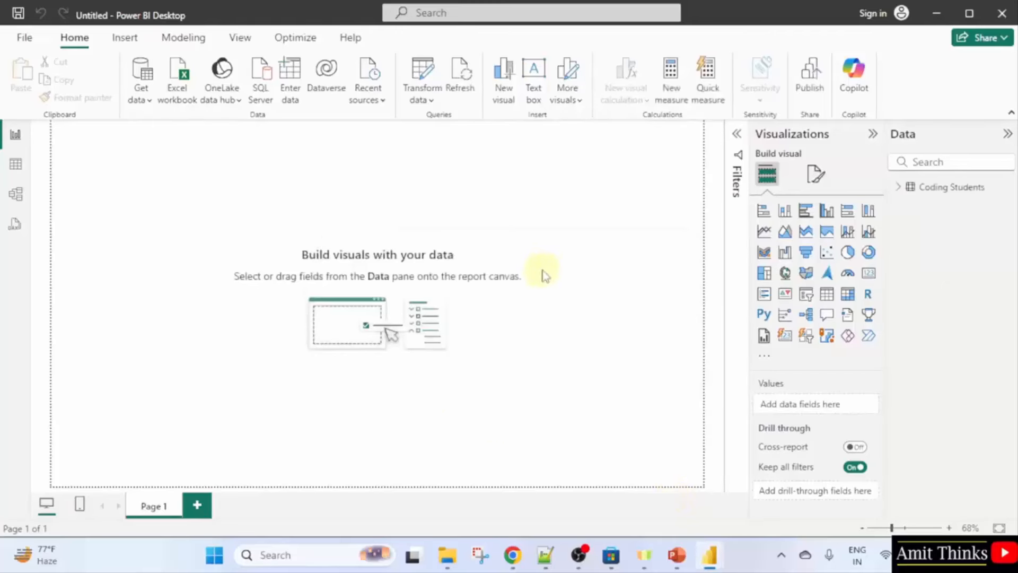
left_click(900, 189)
left_click(898, 186)
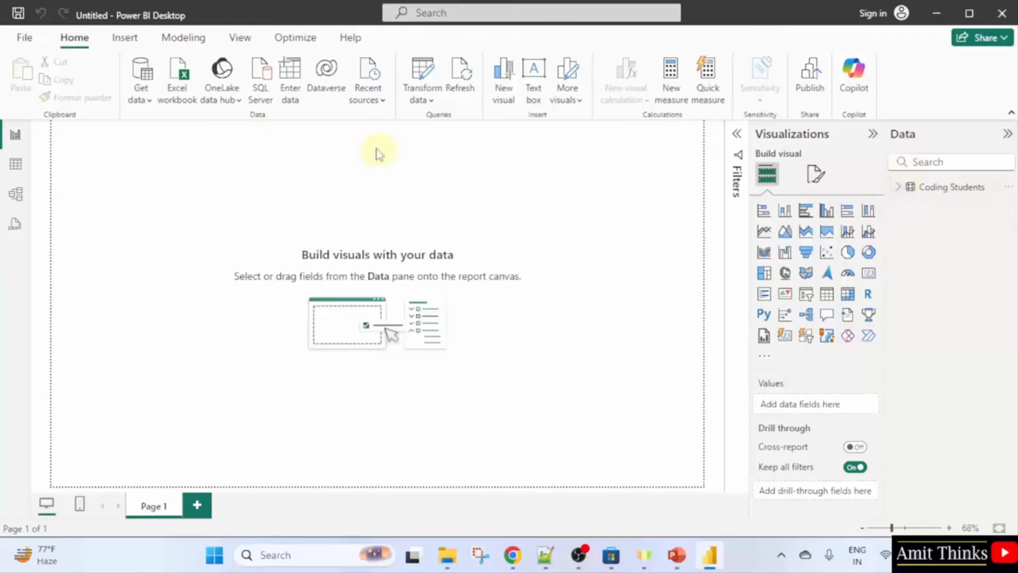
left_click(295, 97)
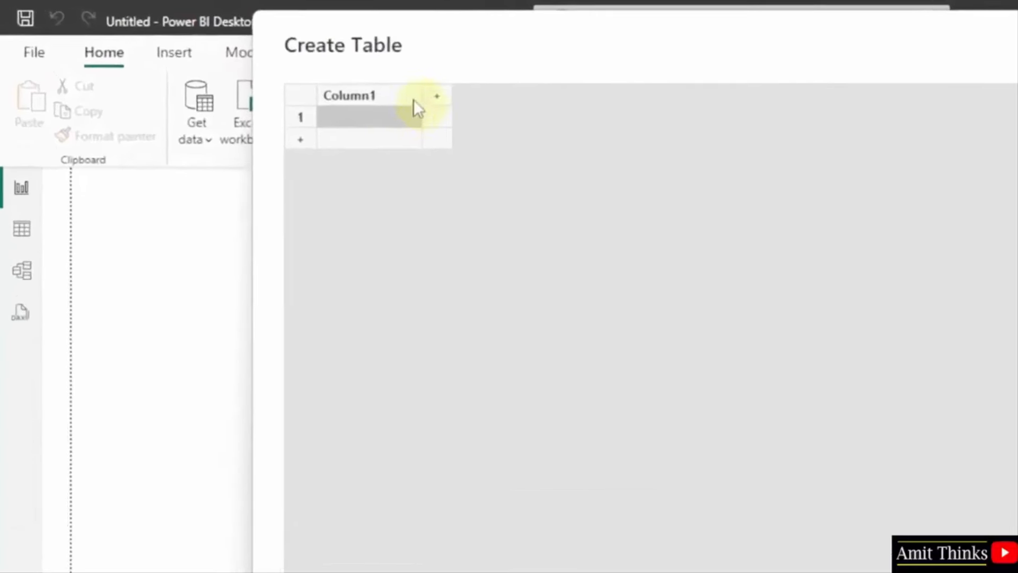
Name the new table's columns Student, Subject and Marks.
double_click(293, 70)
type("Student")
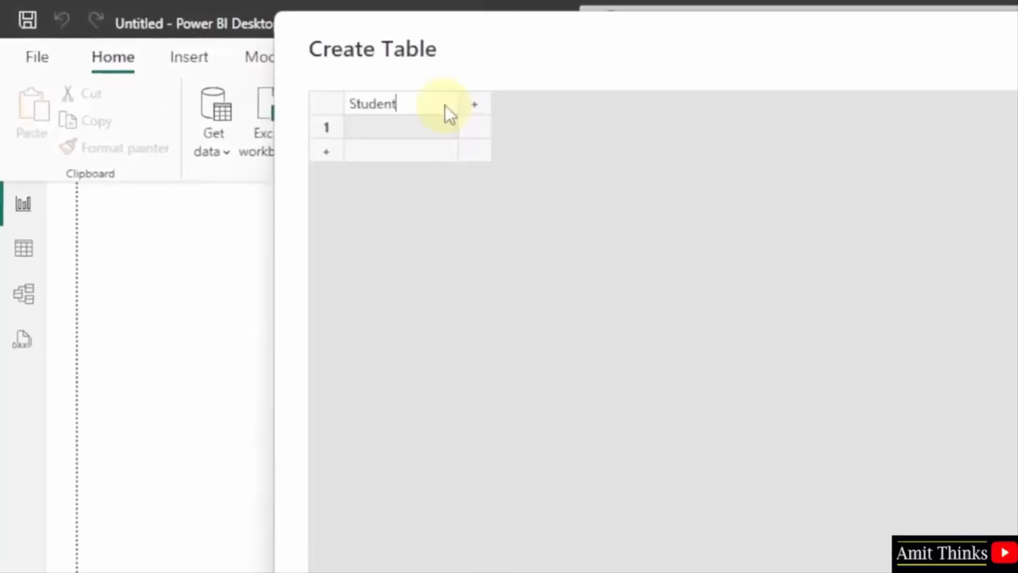
left_click(484, 105)
double_click(534, 113)
type("Subject")
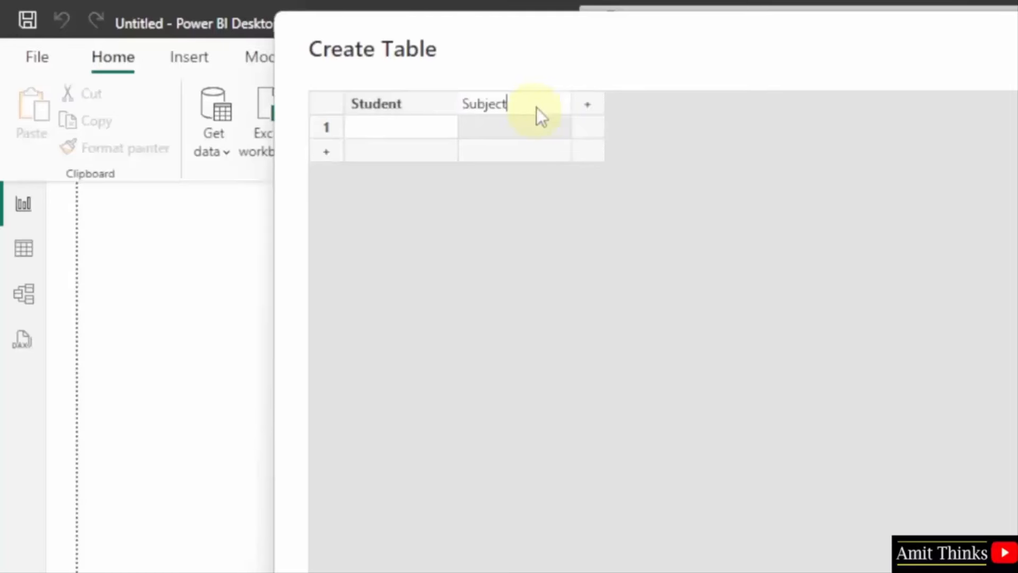
double_click(584, 105)
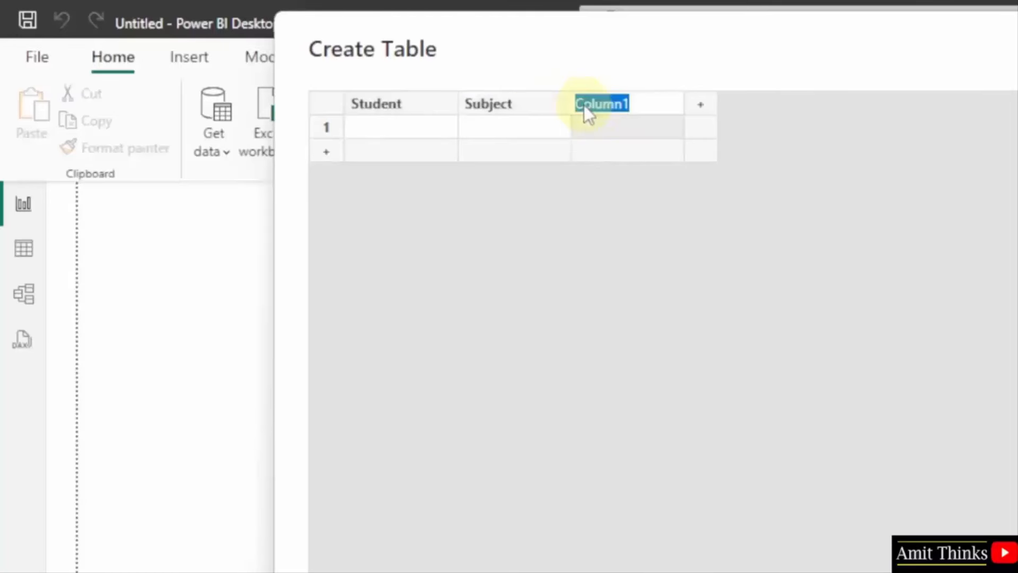
type("Marks")
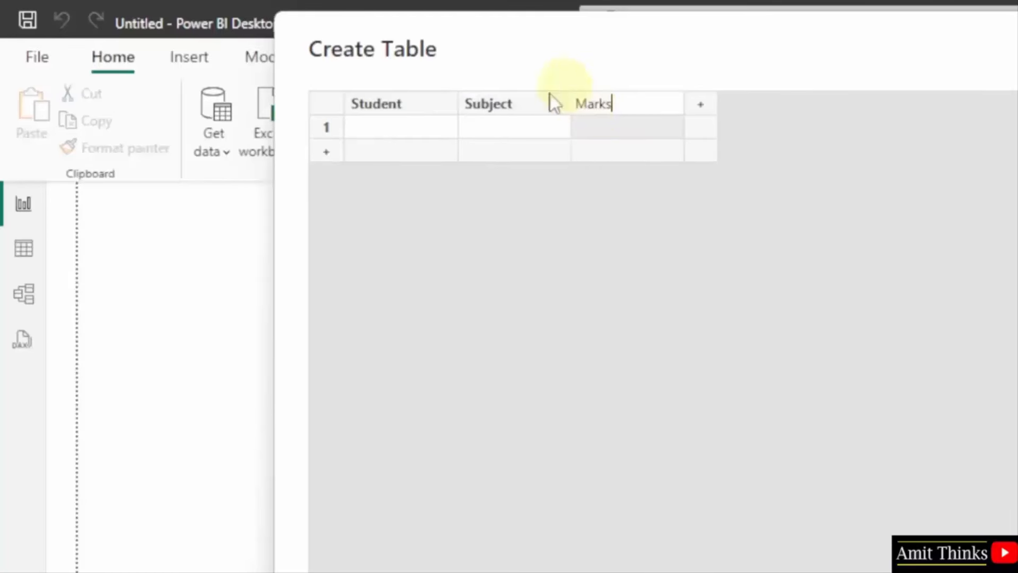
Enter three management students' rows, the first with subject Accounts and 97 marks.
left_click(416, 126)
type("Steve")
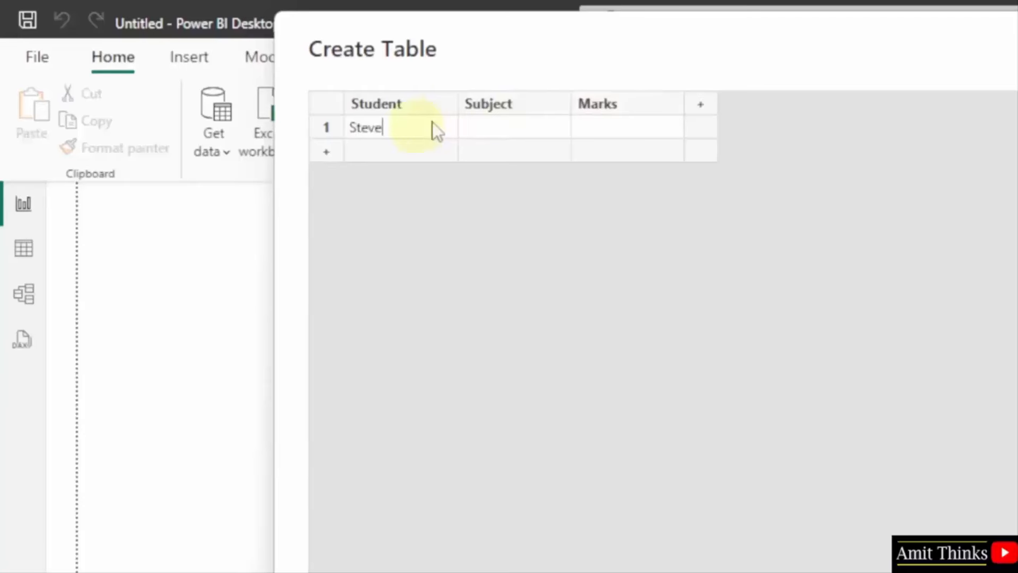
left_click(517, 127)
type("Accounts")
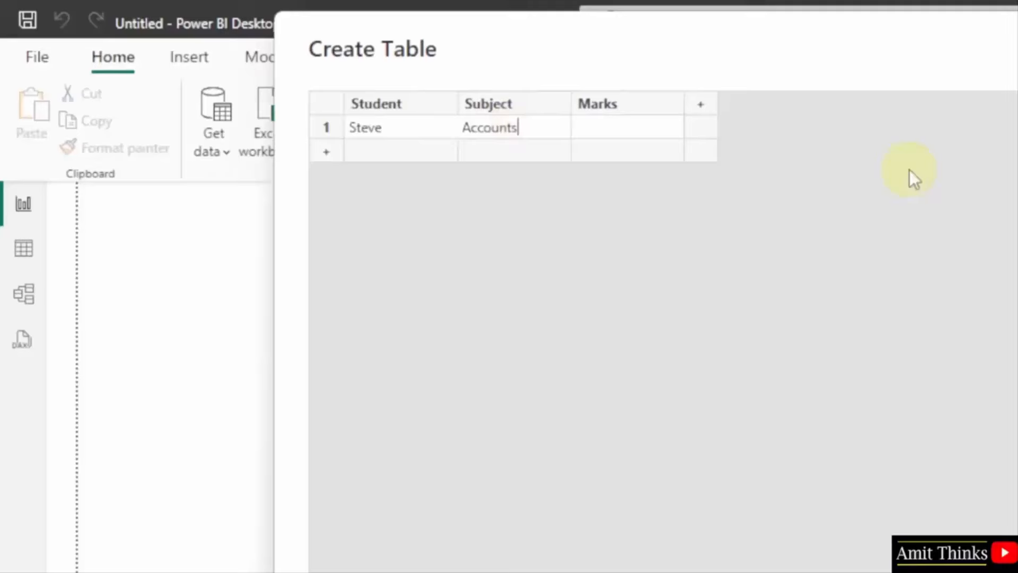
left_click(657, 136)
type("97")
left_click(611, 149)
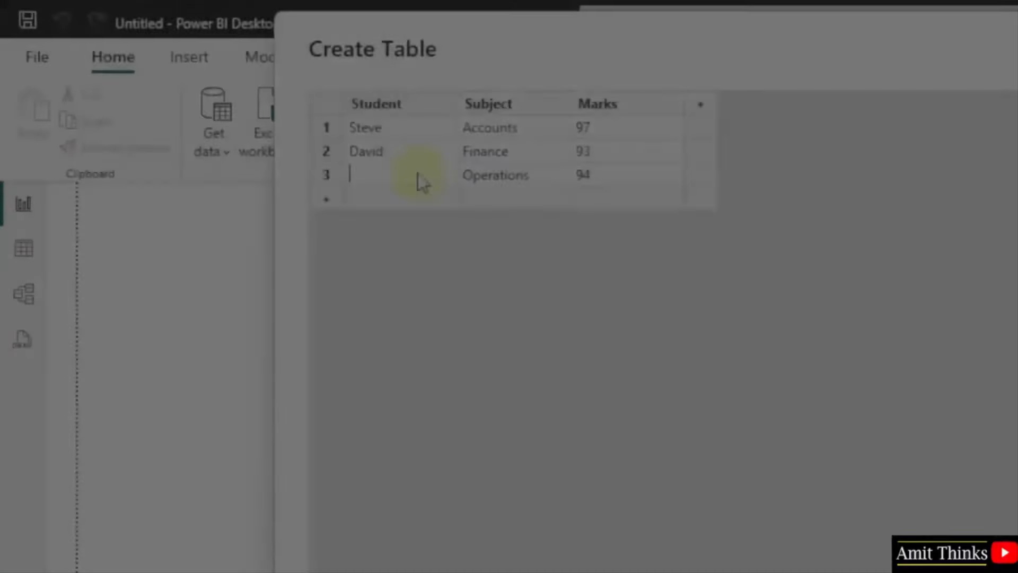
type("Chris")
left_click(688, 268)
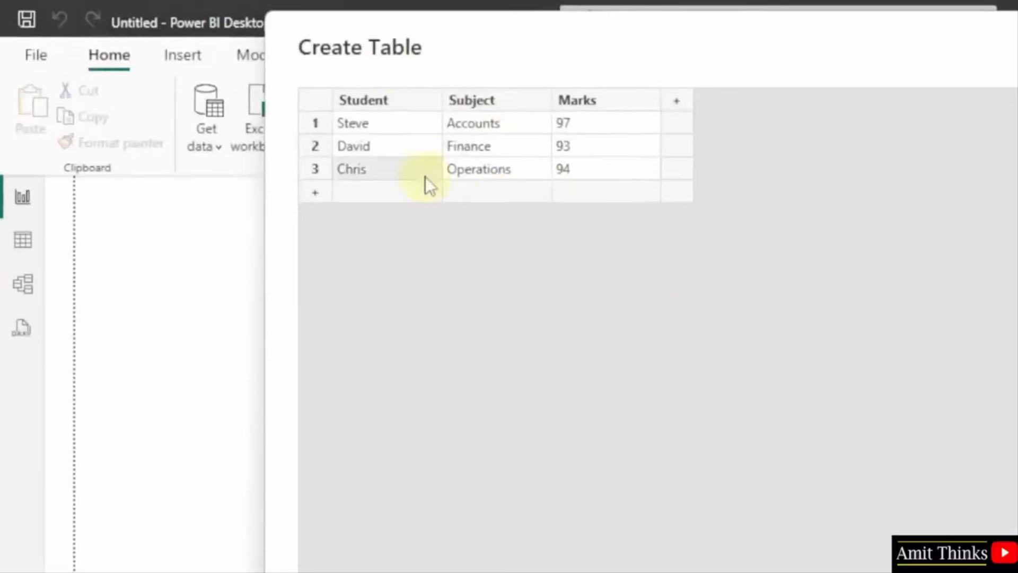
Name the table Management-Students, load it, and expand Coding Students in the Data pane.
double_click(427, 572)
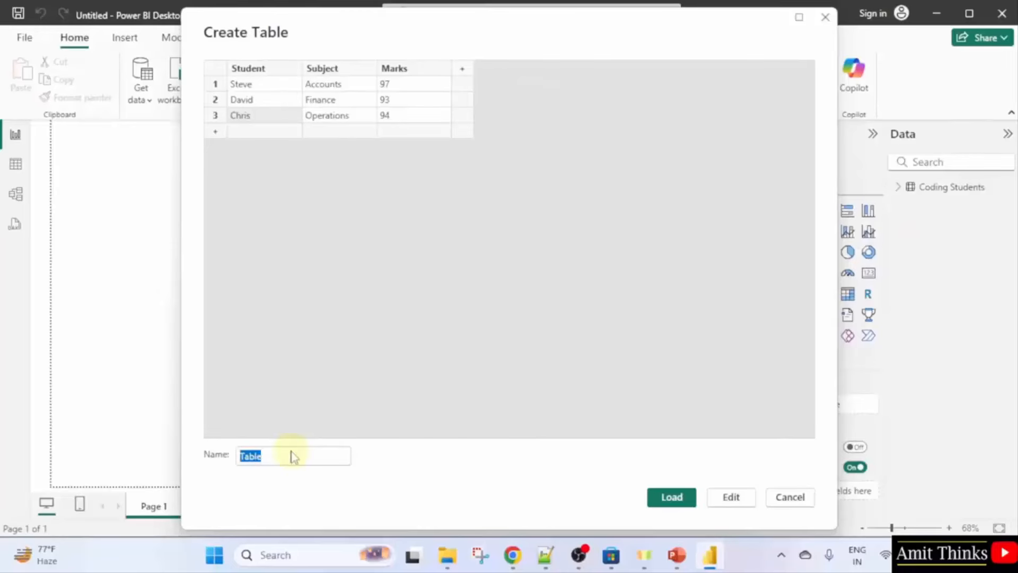
type("Man")
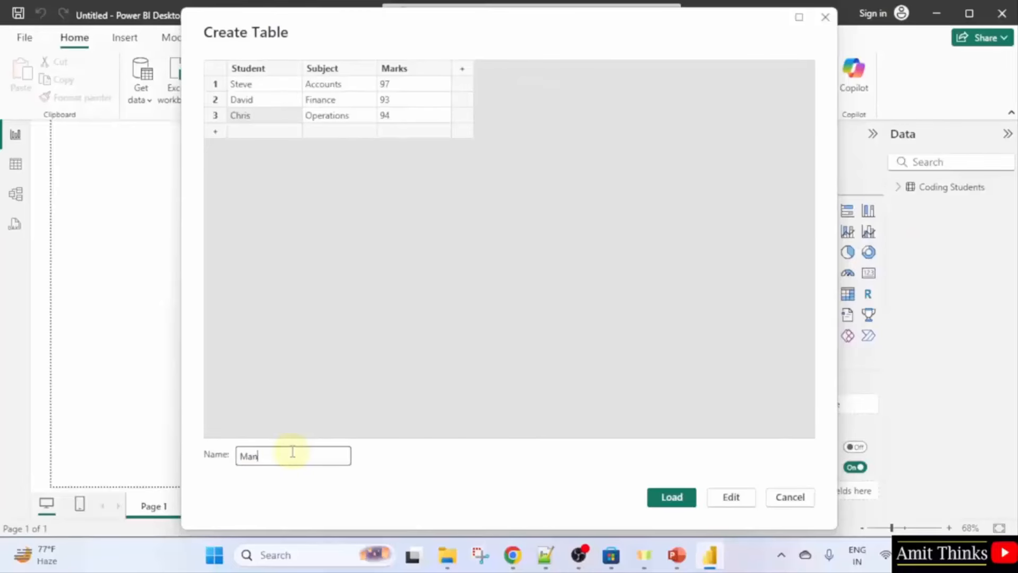
type("agement-S")
type("tudents")
left_click(673, 495)
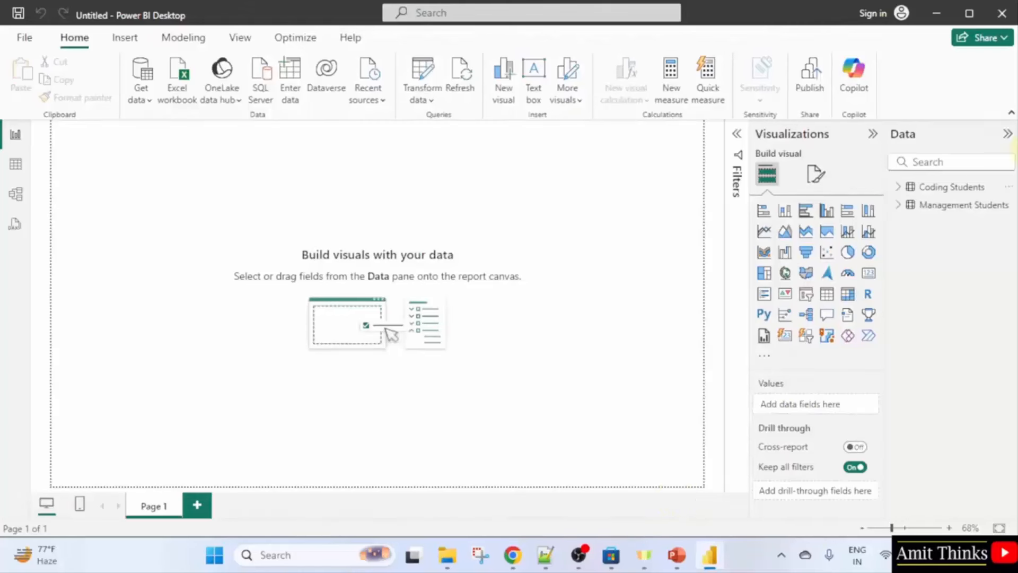
left_click(898, 187)
Switch to Table view and inspect the Management Students and Coding Students data rows.
left_click(901, 260)
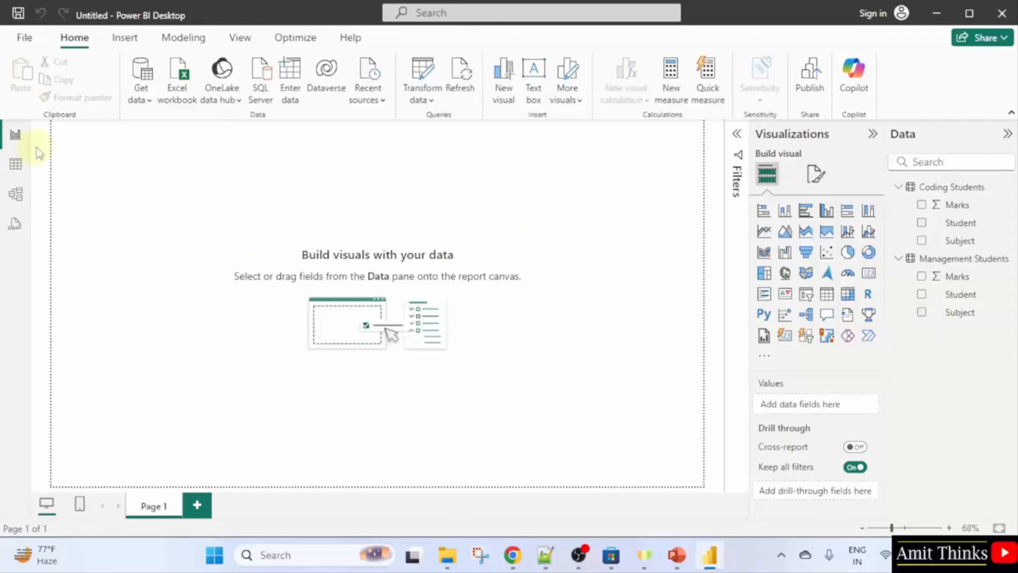
left_click(16, 165)
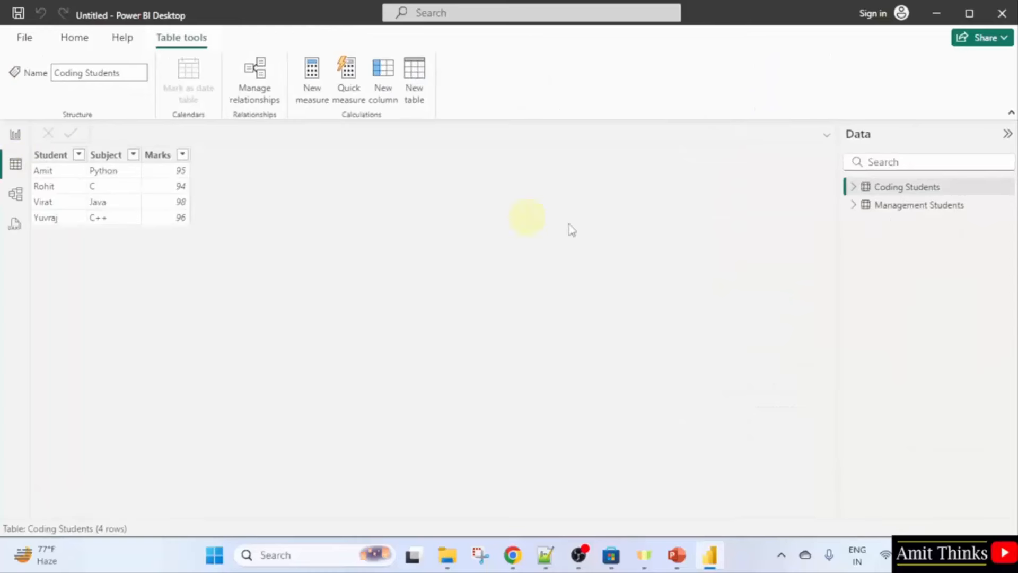
left_click(878, 208)
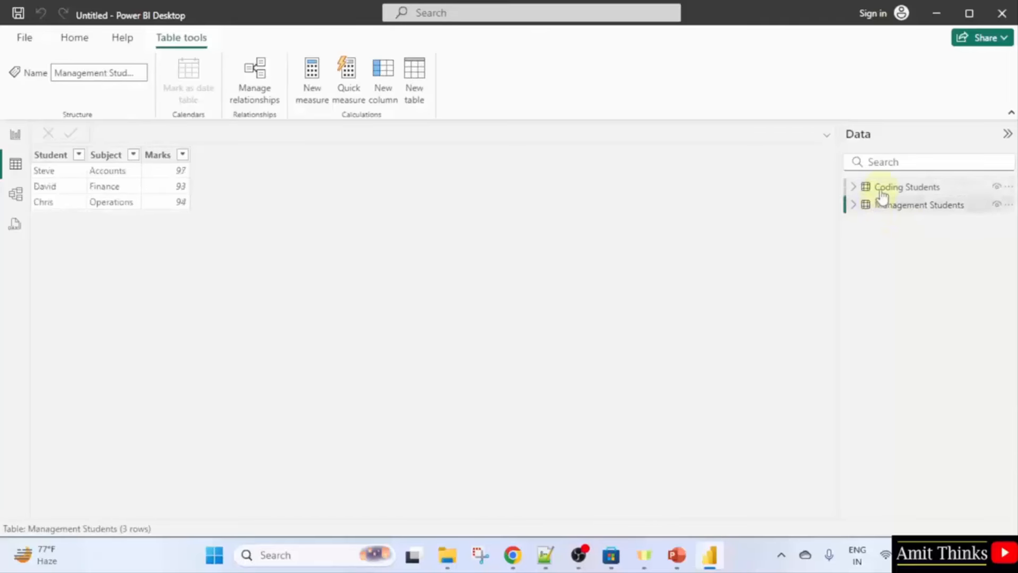
left_click(884, 189)
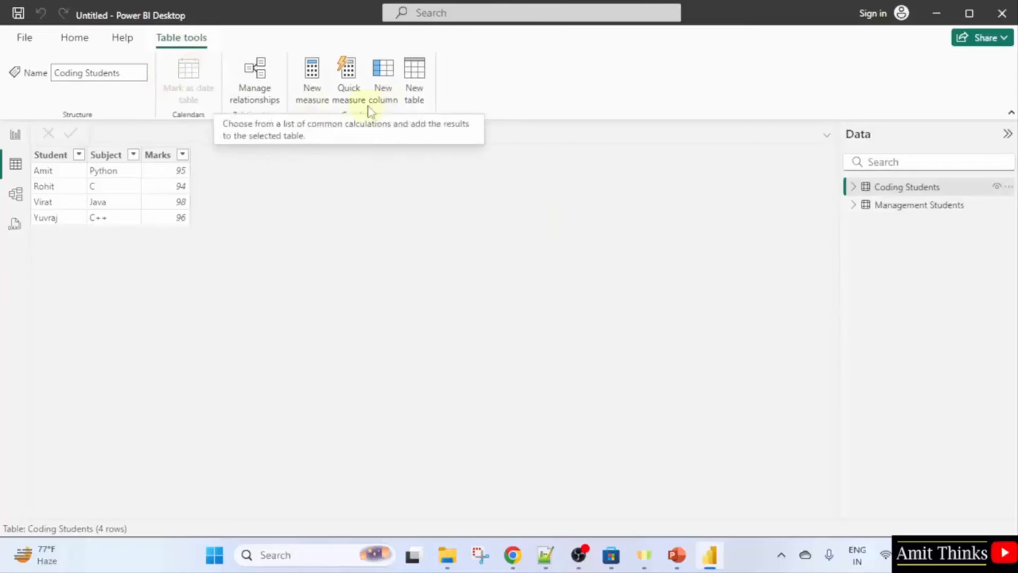
Create a new table with formula Total Students = UNION('Coding Students', 'Management Students').
left_click(424, 101)
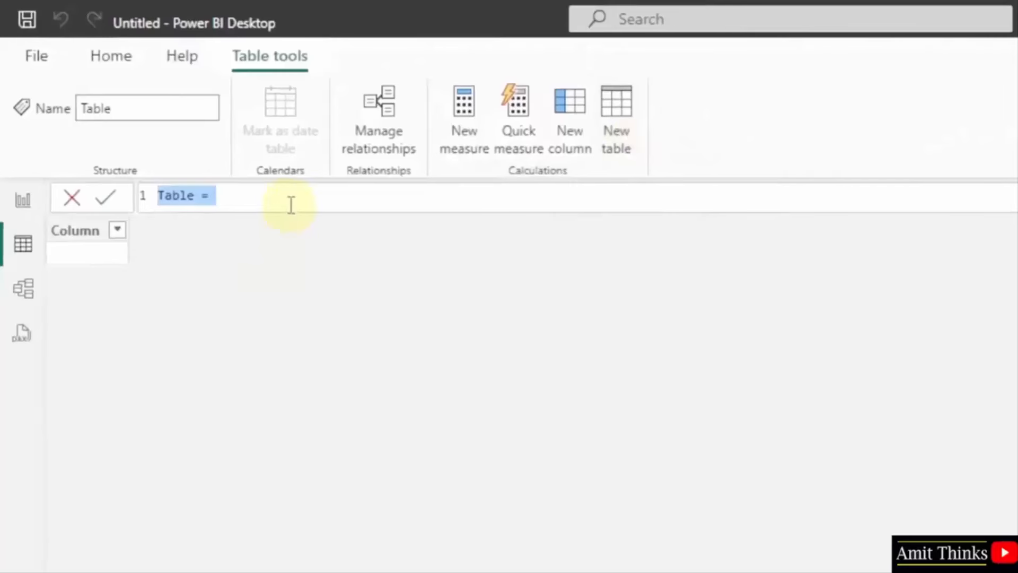
type("Tota")
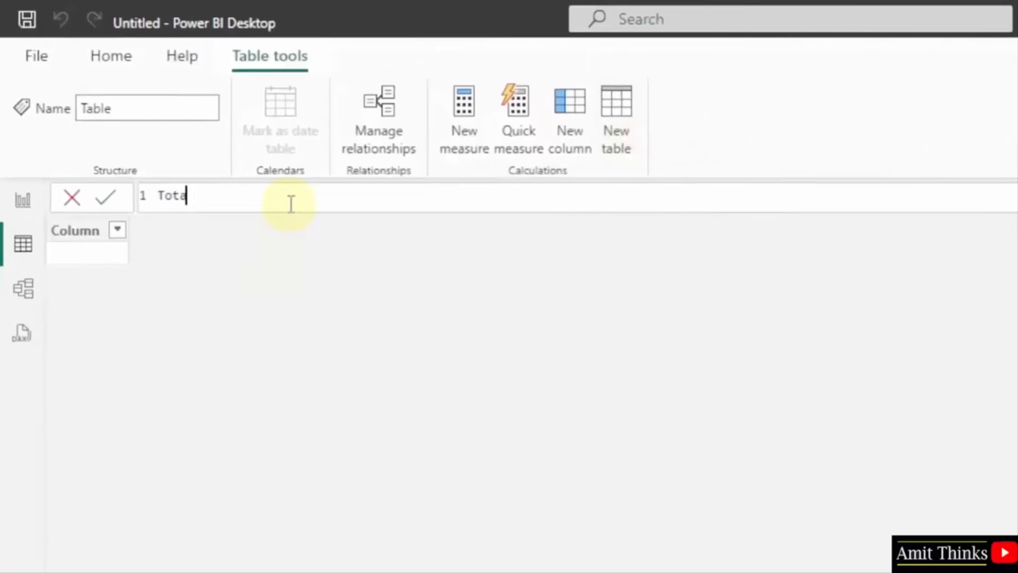
type("l Students ")
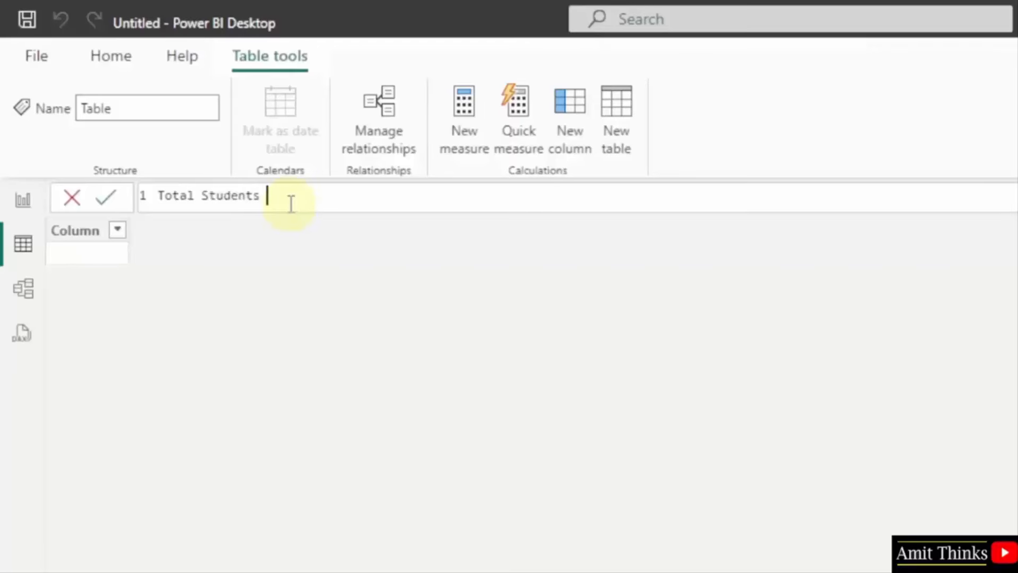
type("= ")
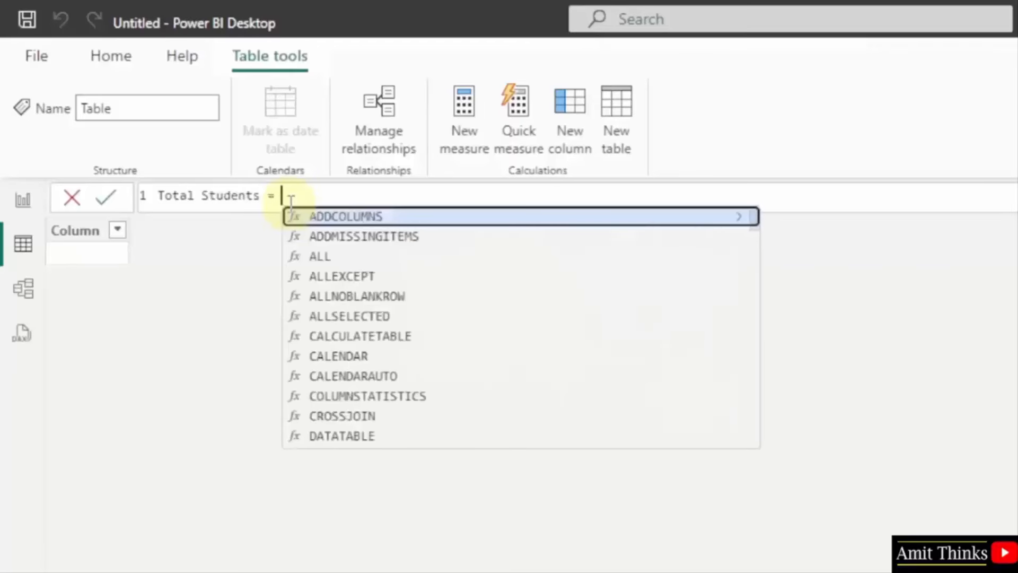
type("UNION")
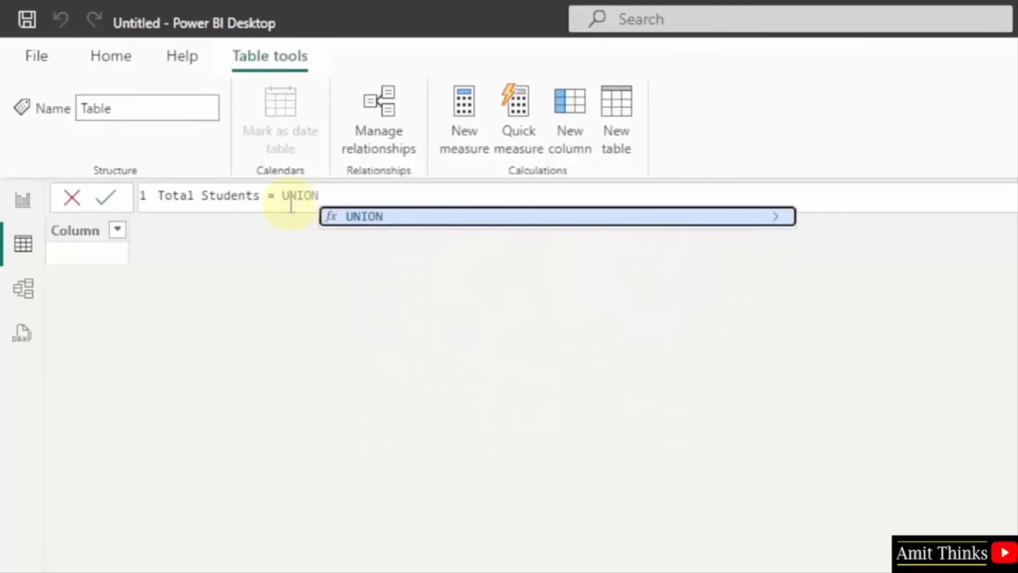
type("(")
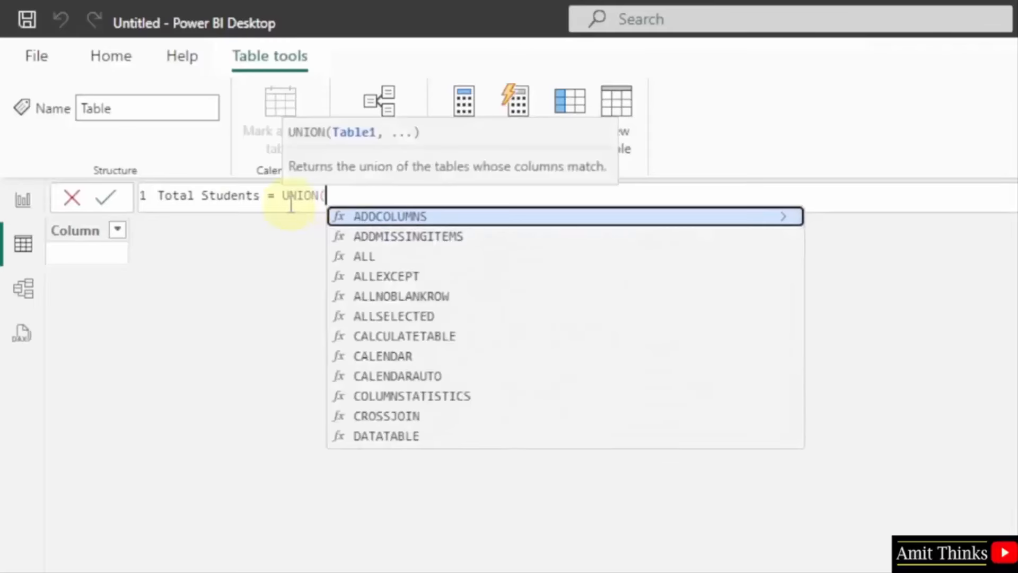
type("'")
key("BackSpace")
type("'")
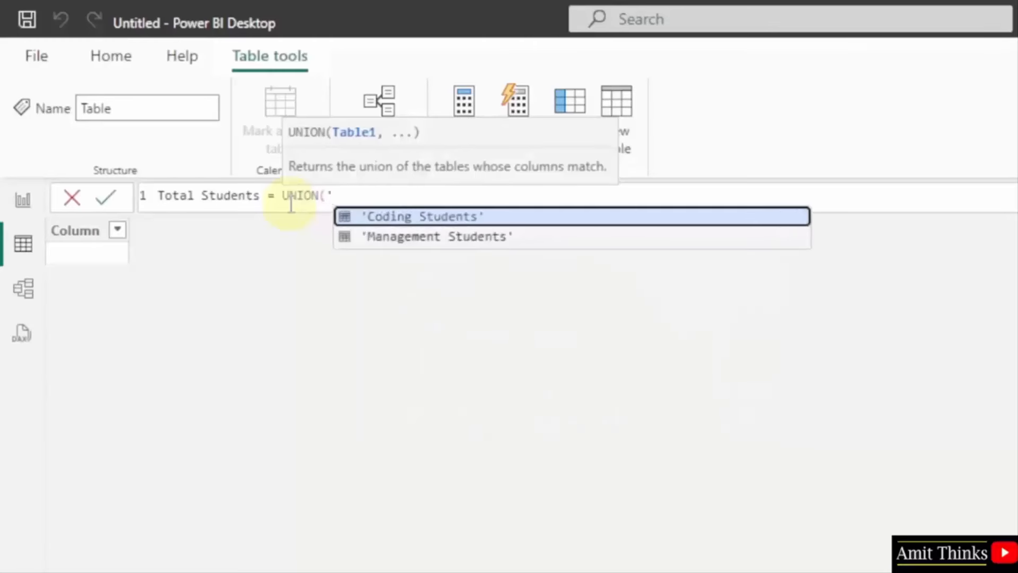
key("Tab")
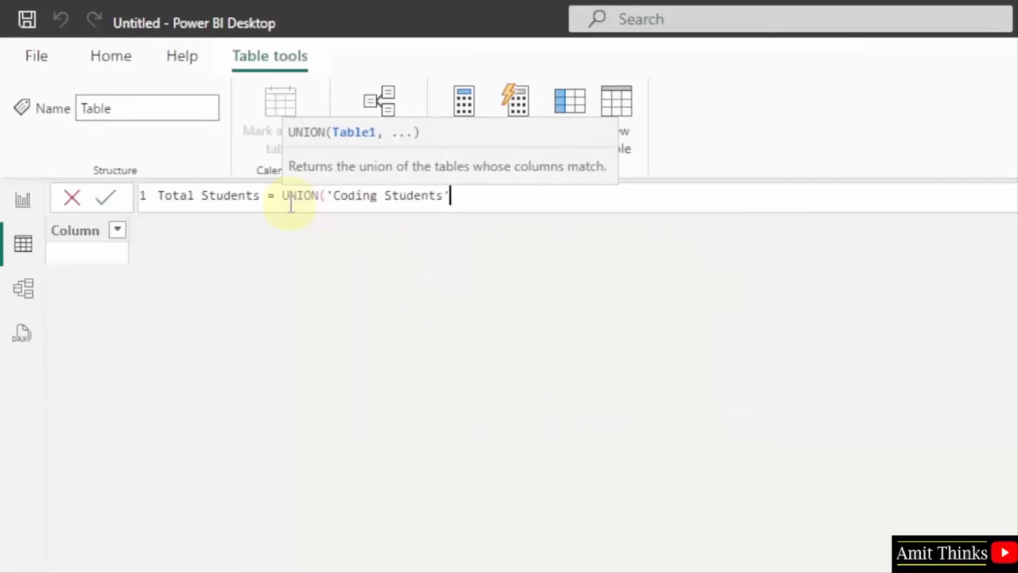
type(", '")
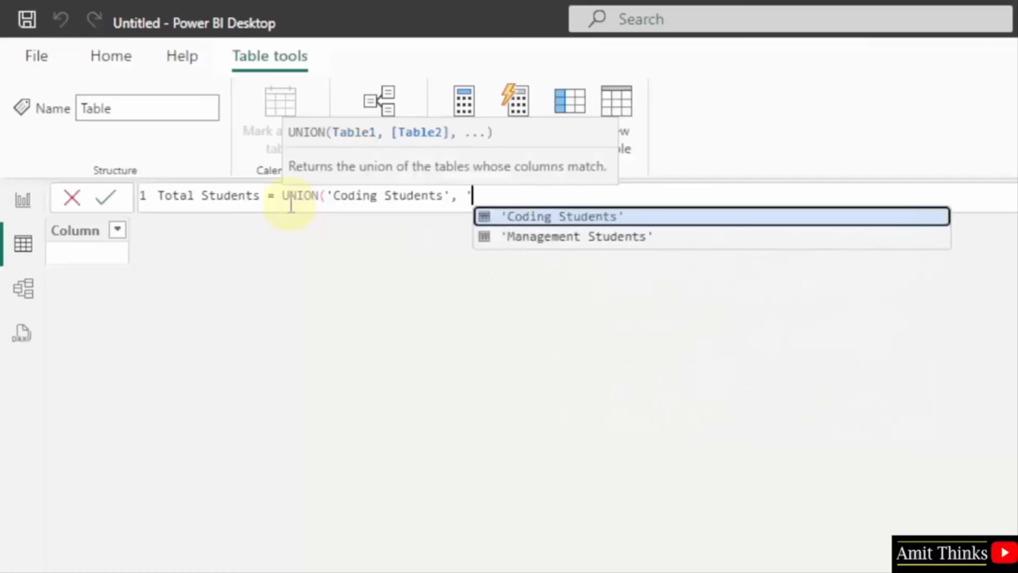
key("Down")
key("Tab")
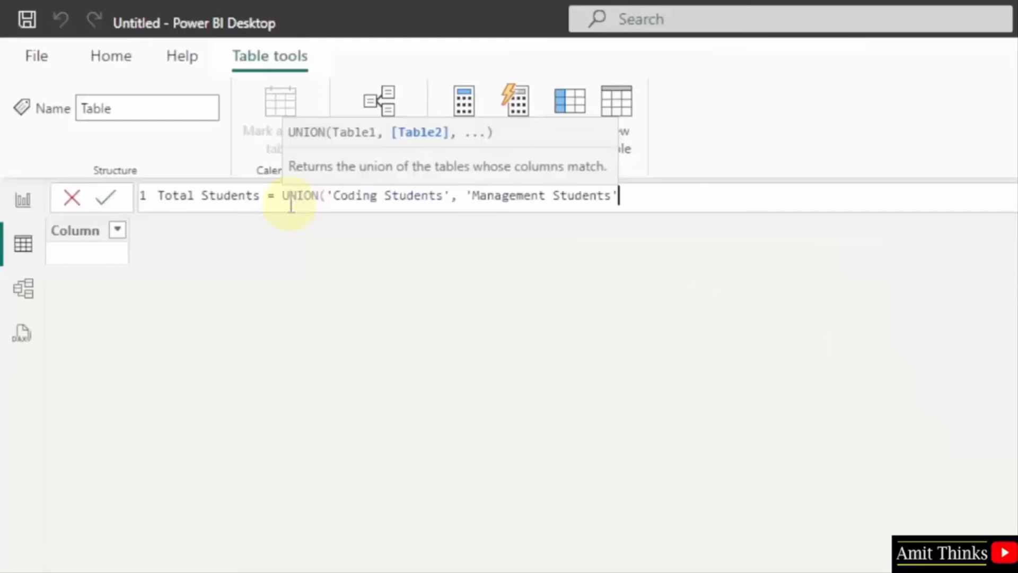
type(")")
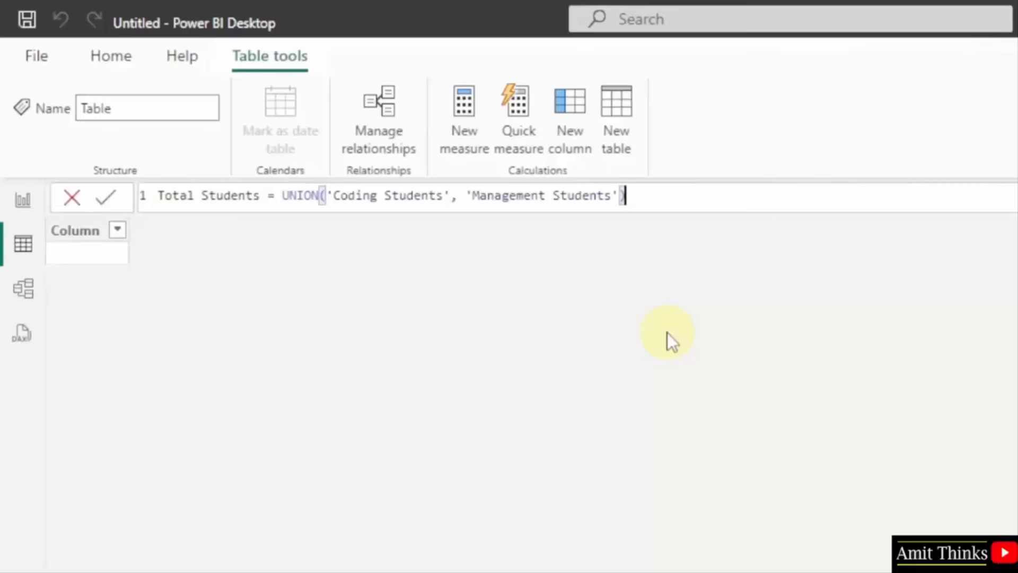
Commit the UNION formula, producing a 7-row Total Students table.
key("Return")
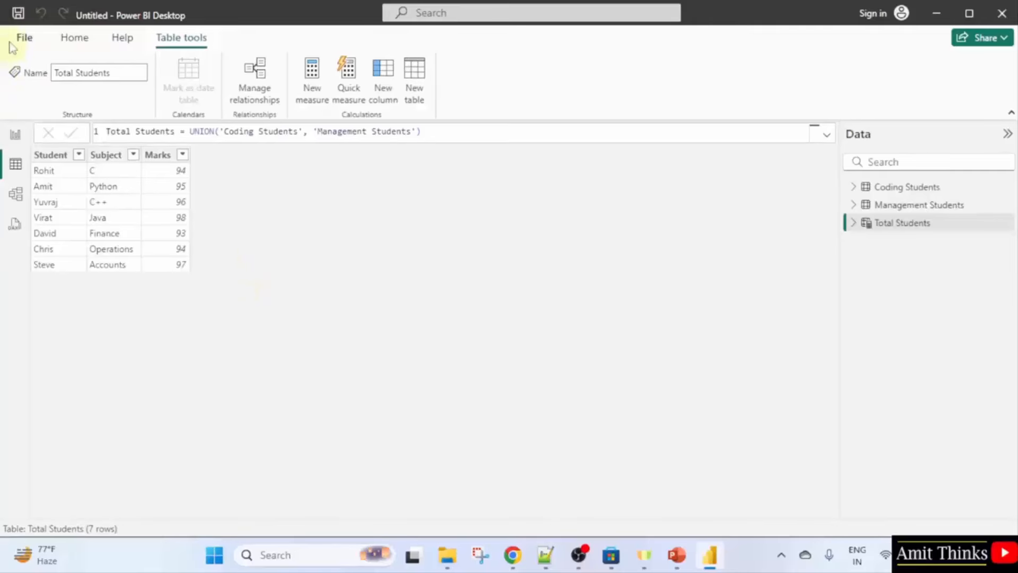
Save the report as Amit DAX CalculatedTables.pbix.
left_click(18, 12)
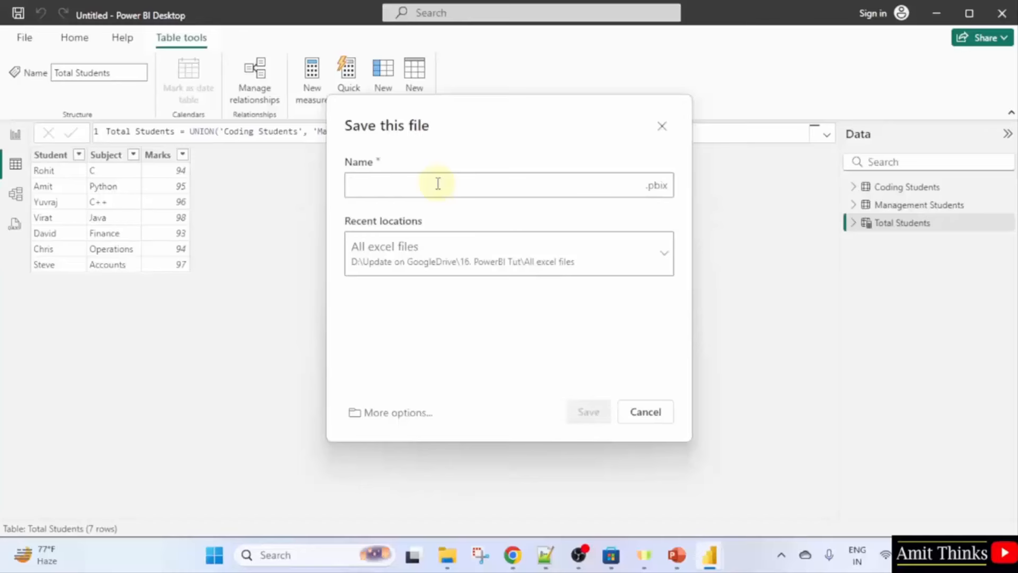
type("Amit DAX Clo")
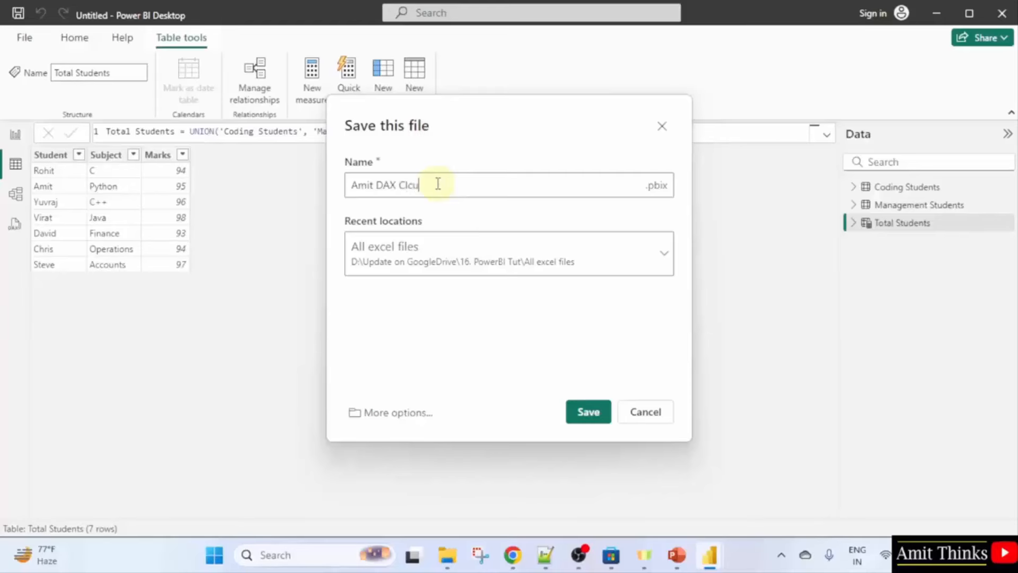
key("BackSpace")
key("BackSpace")
type("alculatedTables")
key("ctrl+a")
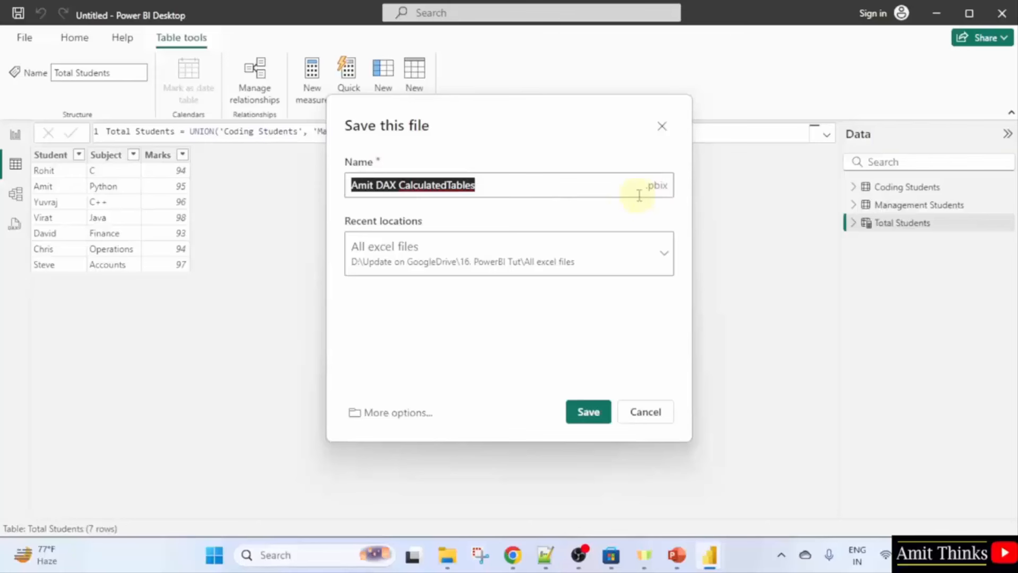
left_click(587, 412)
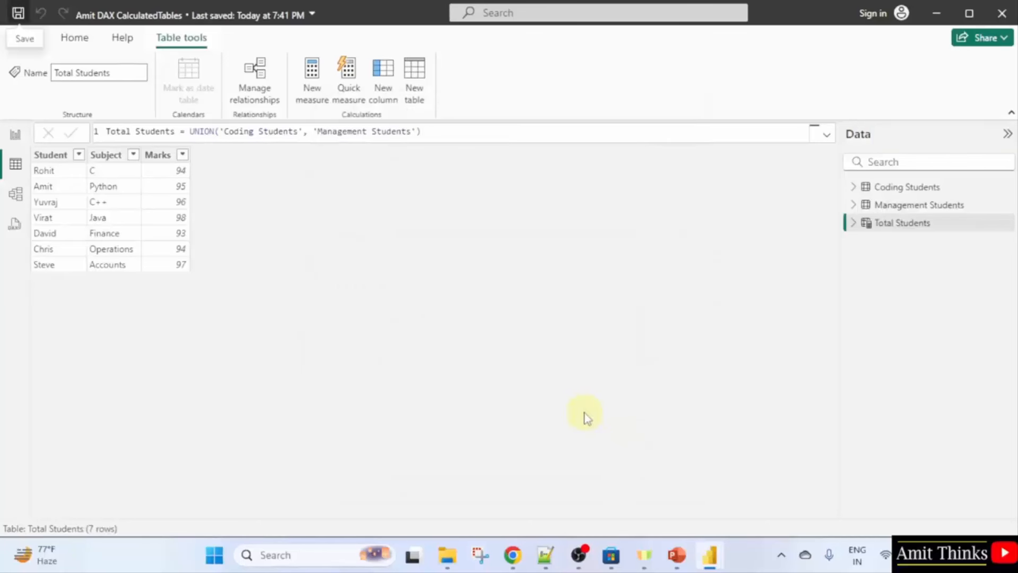
Expand Total Students, Management Students and Coding Students to show their Marks, Student and Subject fields.
left_click(854, 223)
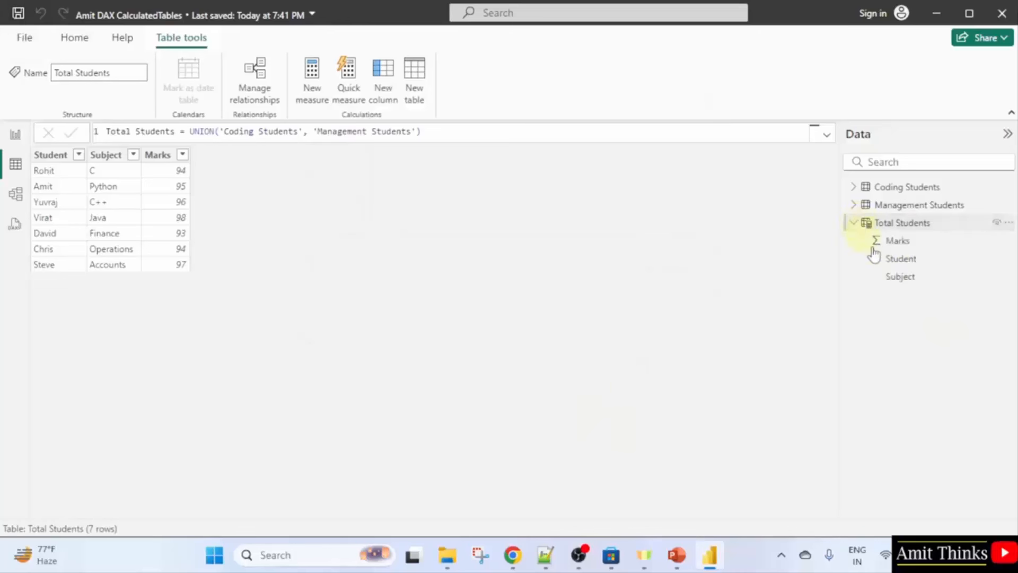
left_click(853, 204)
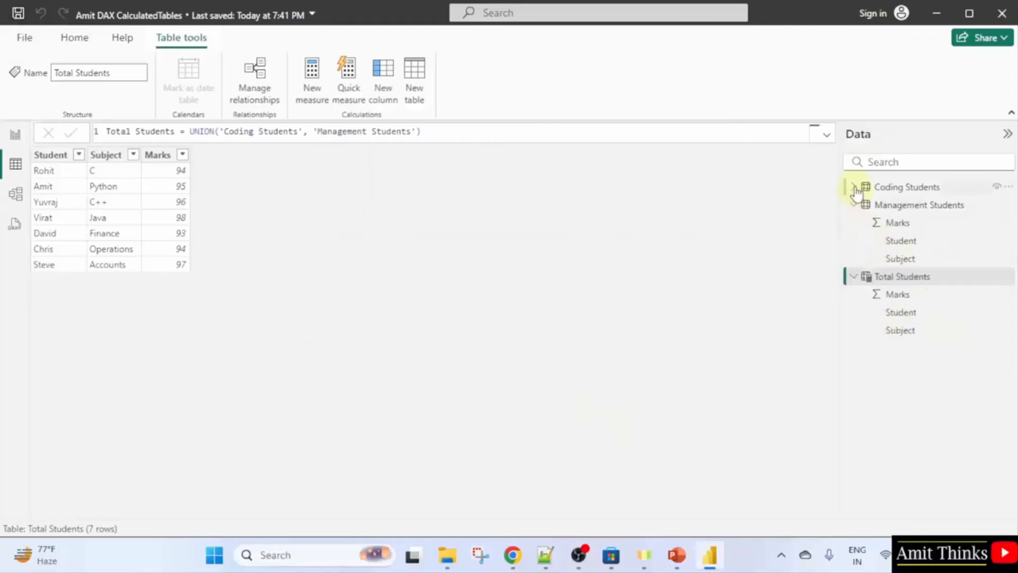
left_click(853, 187)
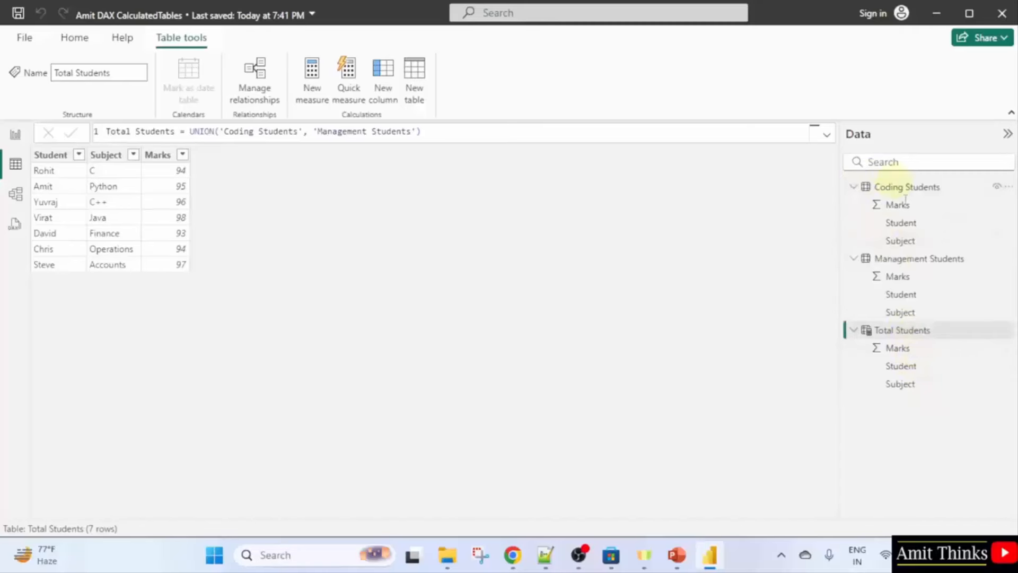
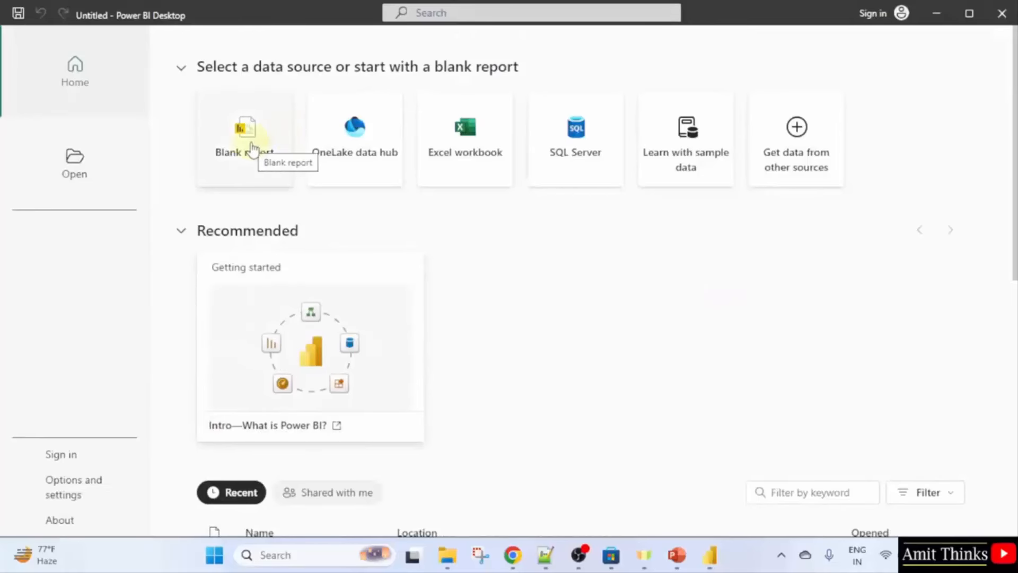
Start a blank report and import the Location table from the Region.xlsx Excel workbook.
left_click(264, 172)
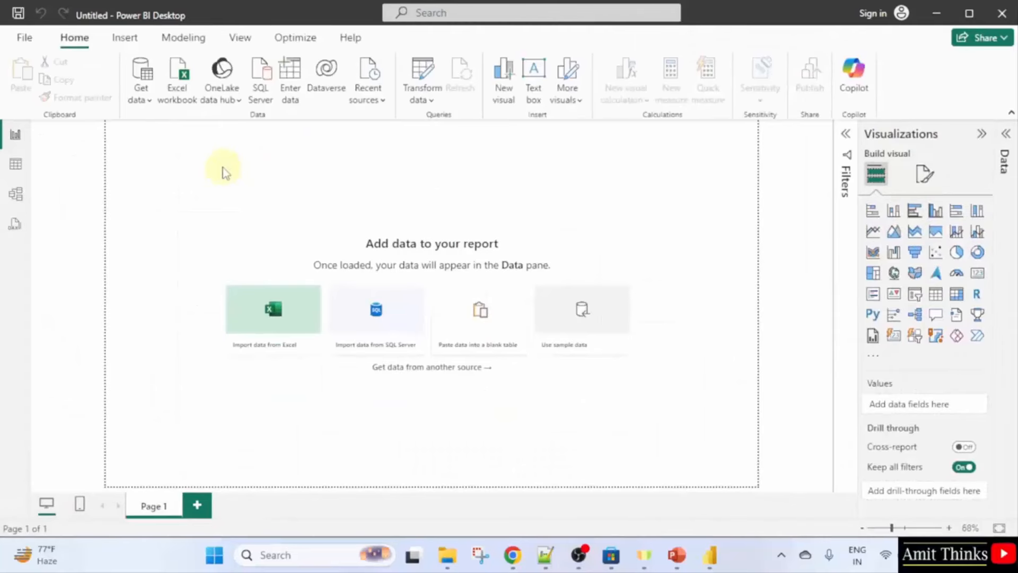
left_click(149, 100)
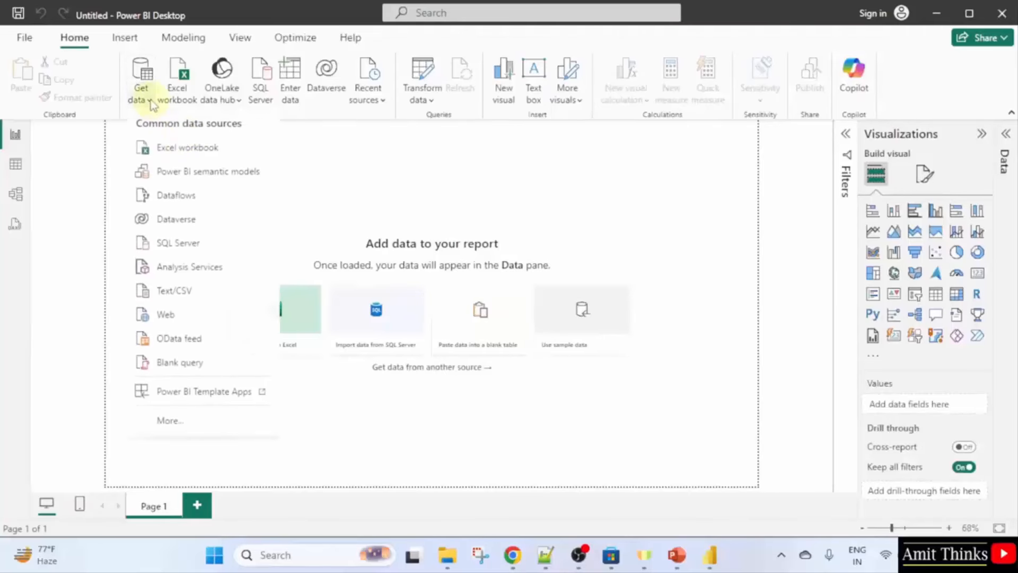
left_click(191, 149)
left_click(419, 205)
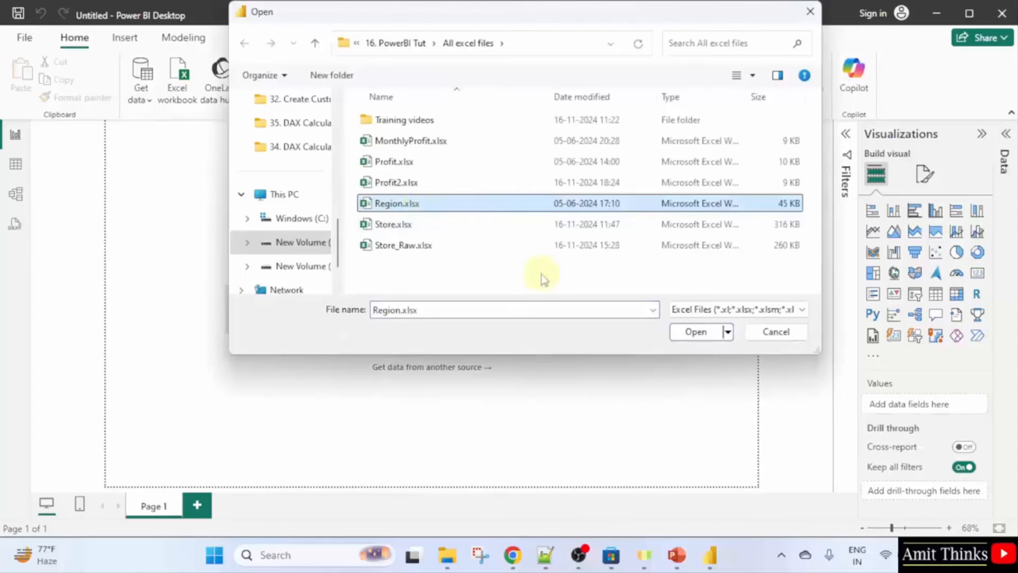
left_click(696, 332)
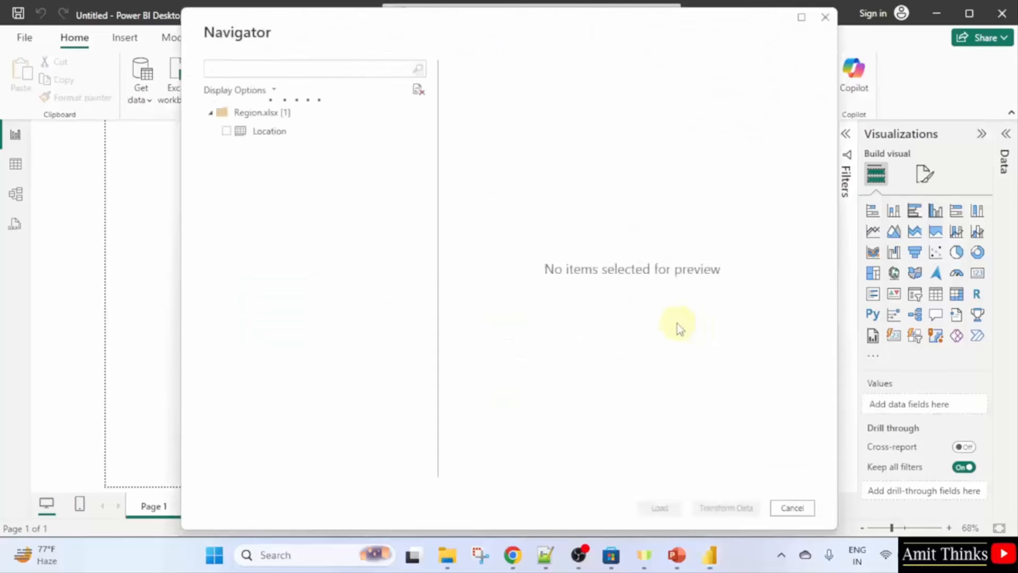
left_click(227, 133)
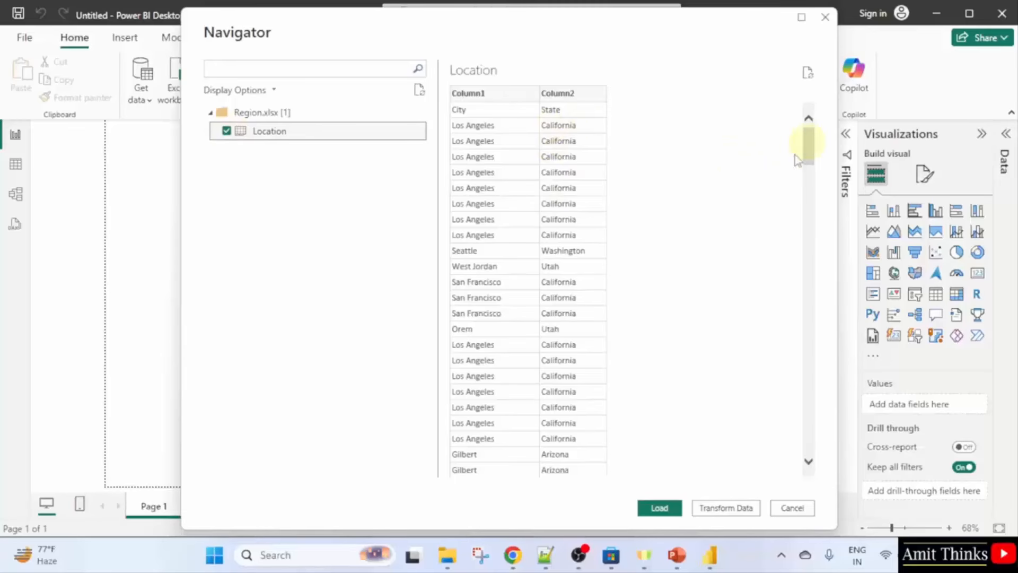
left_click(666, 510)
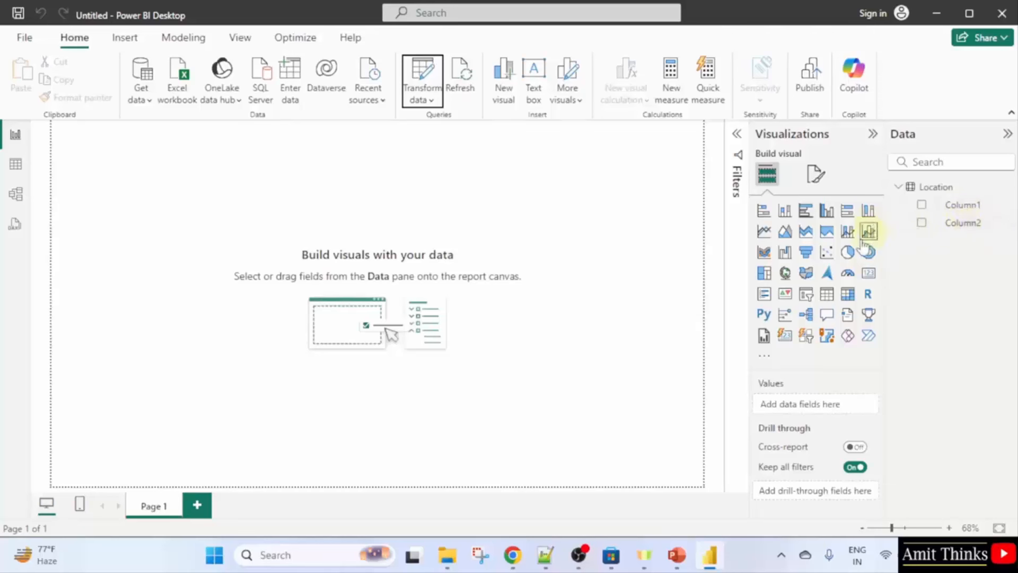
In Power Query, promote Location's first row to headers so the columns read City and State.
left_click(432, 102)
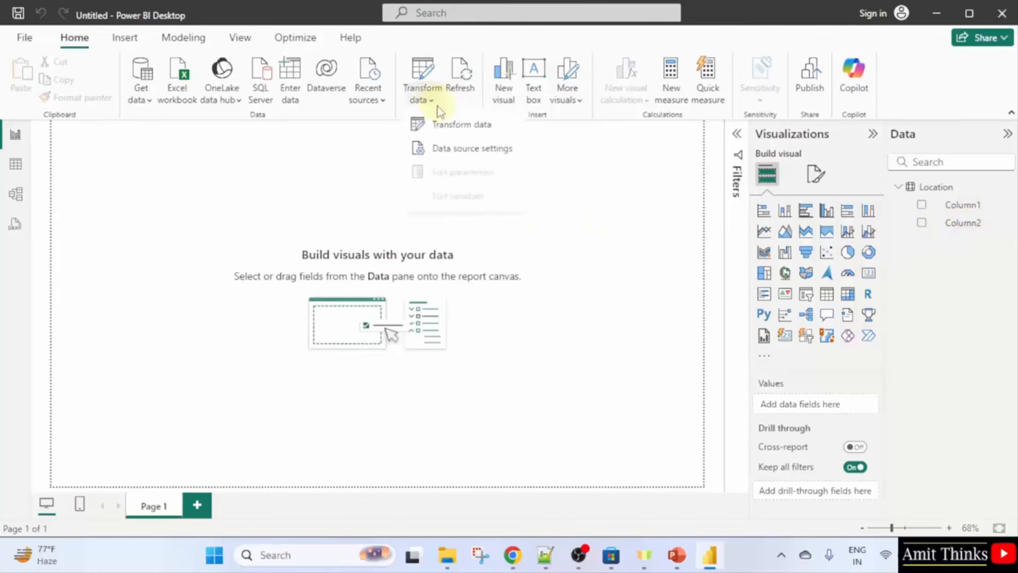
left_click(508, 130)
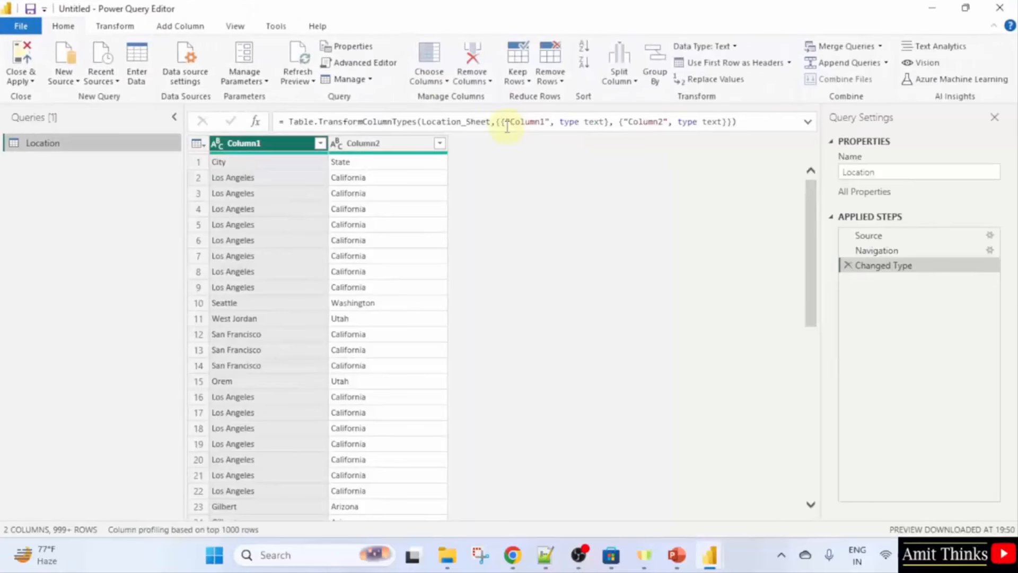
left_click(114, 31)
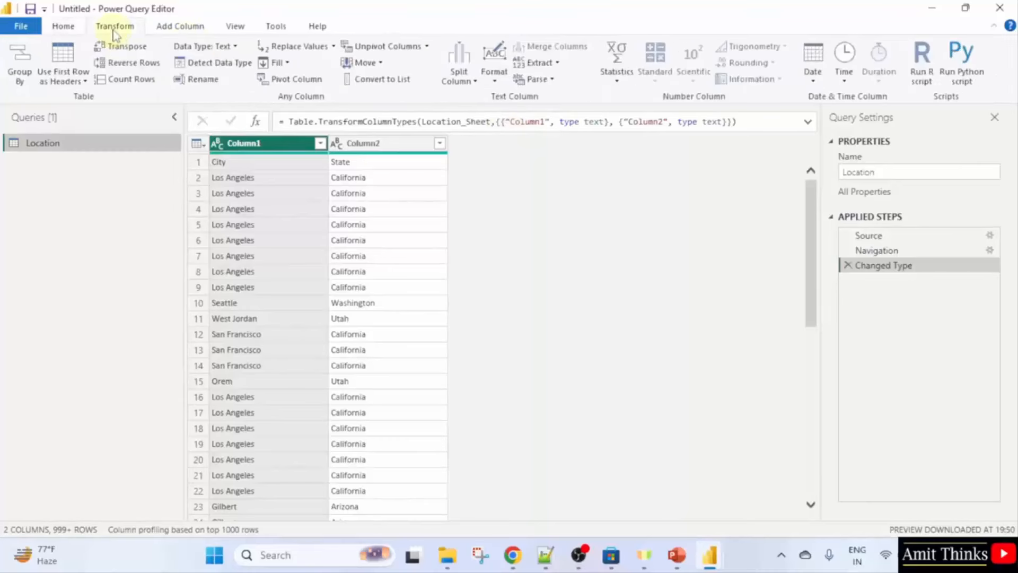
left_click(81, 84)
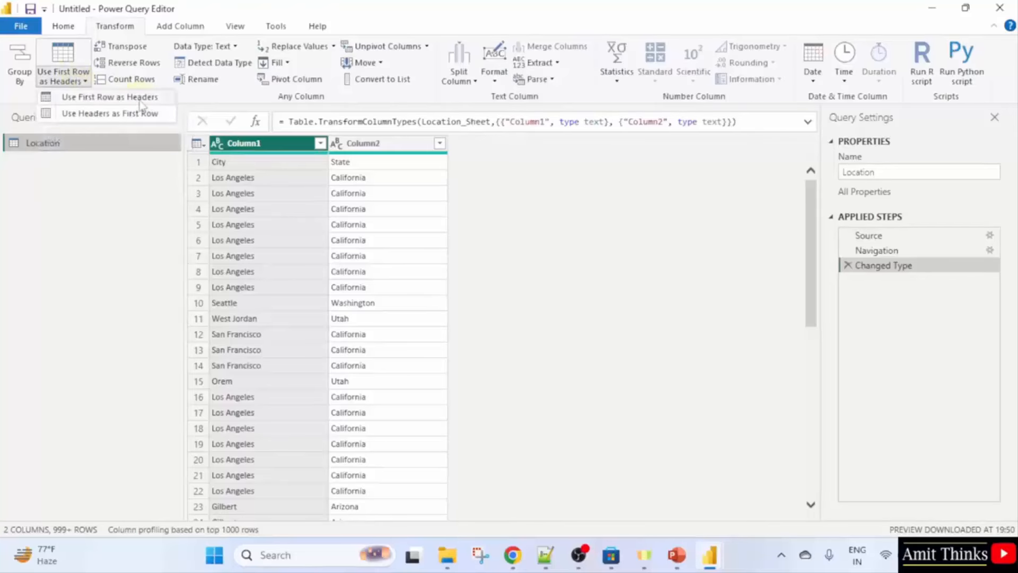
left_click(159, 98)
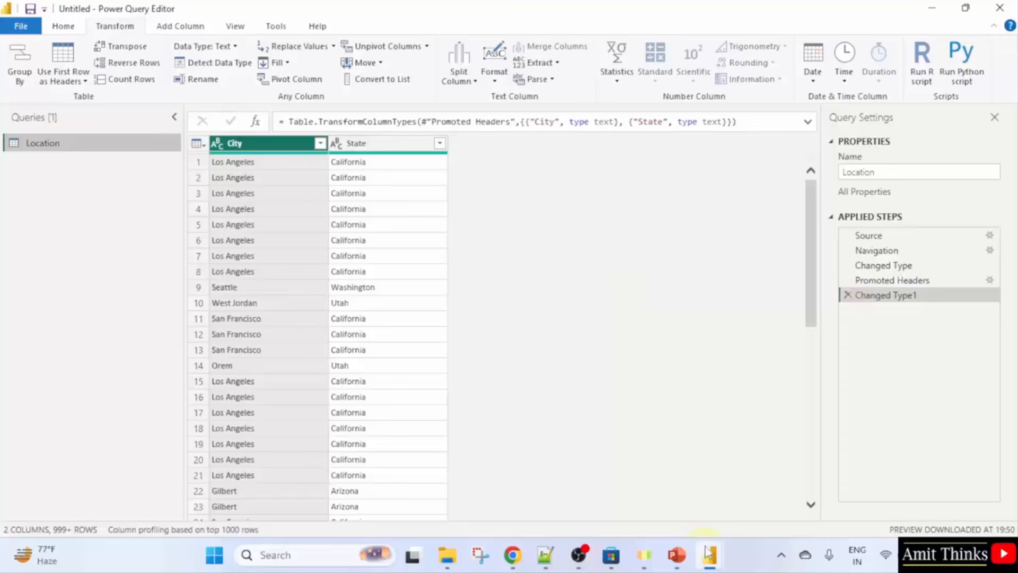
mouse_move(708, 553)
left_click(664, 493)
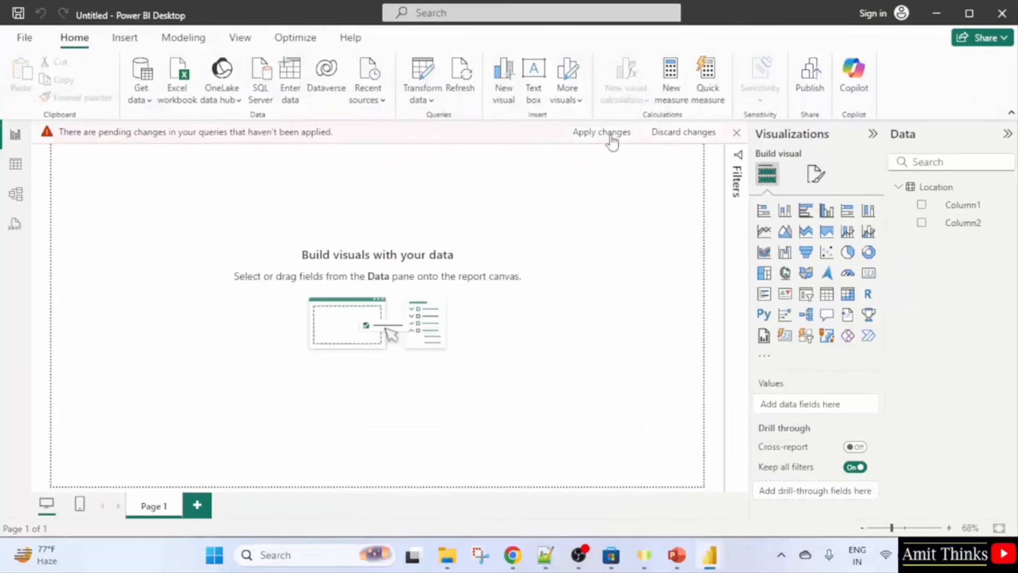
Apply the query changes and add a Location column with formula [City] & "," & [State].
left_click(611, 137)
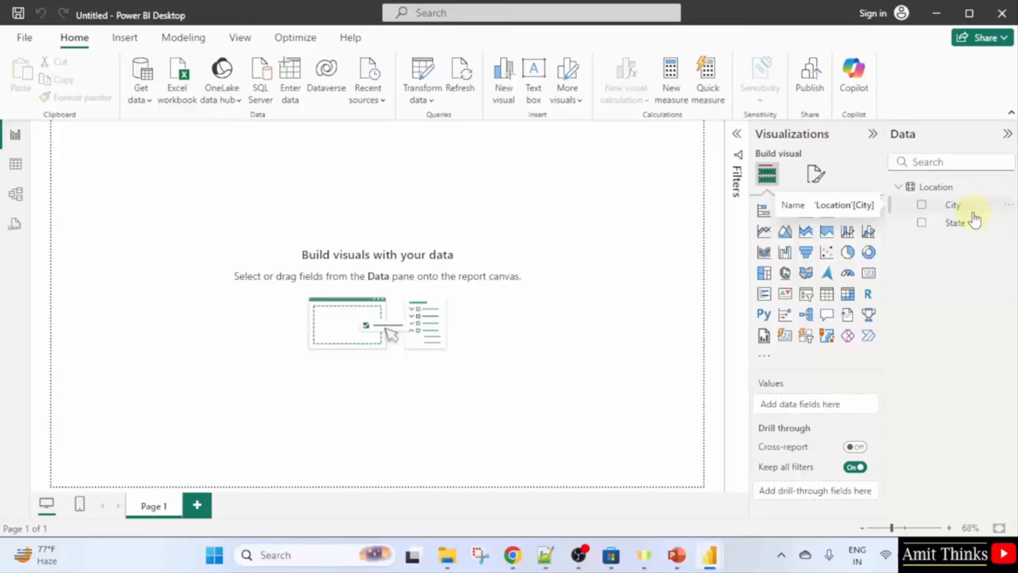
right_click(948, 191)
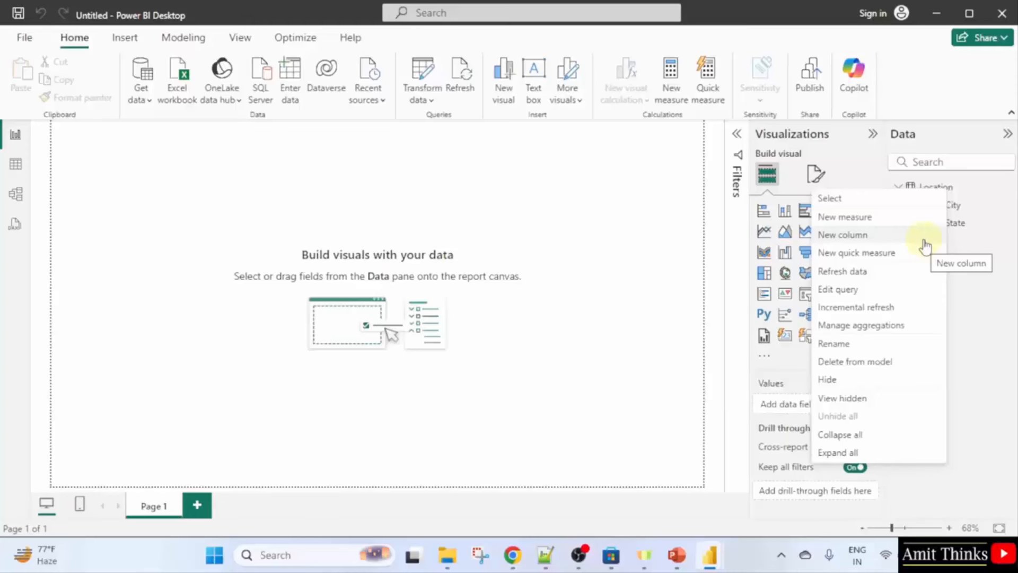
left_click(894, 236)
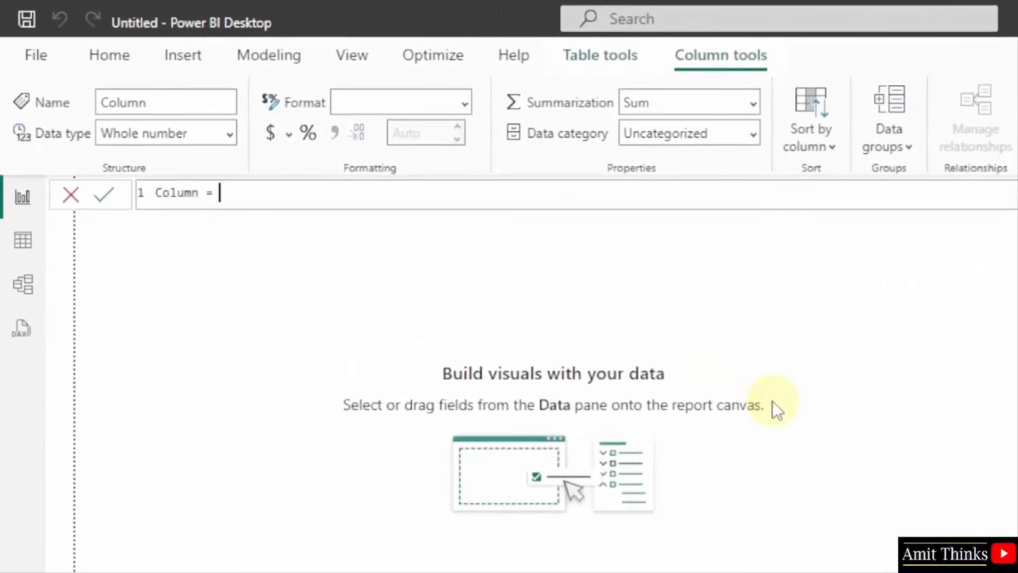
type("[")
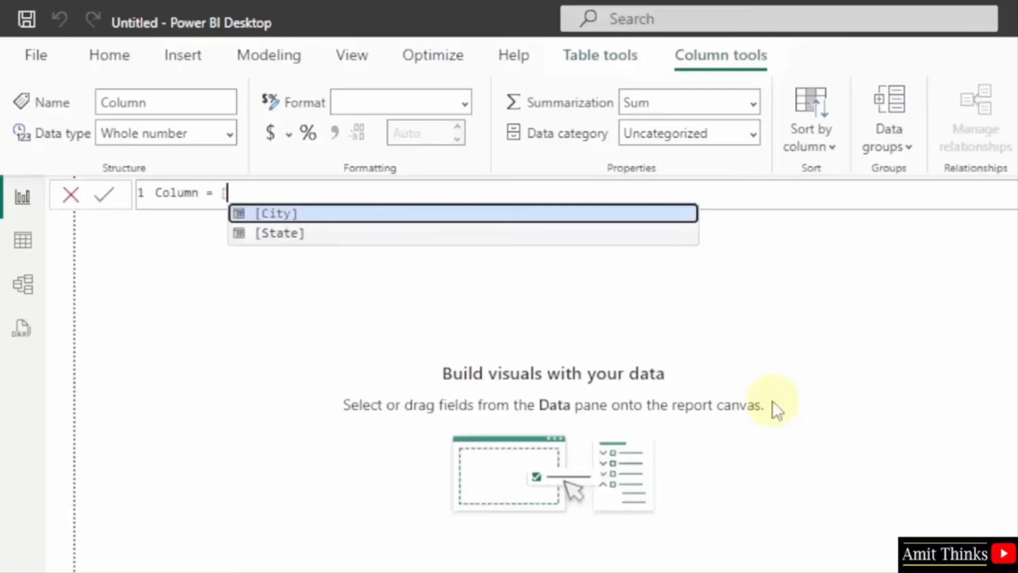
key("Tab")
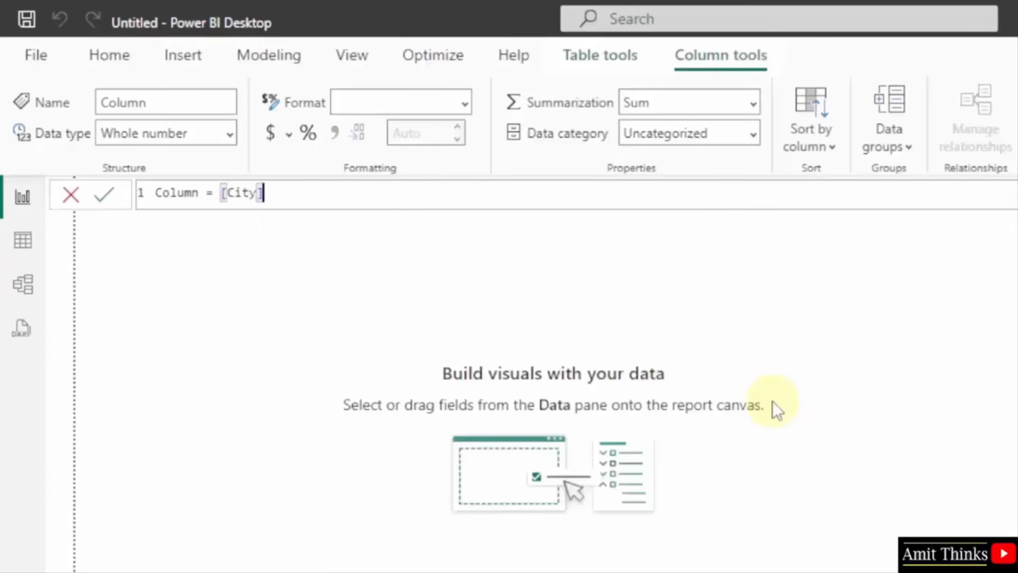
type("& \",\" & ")
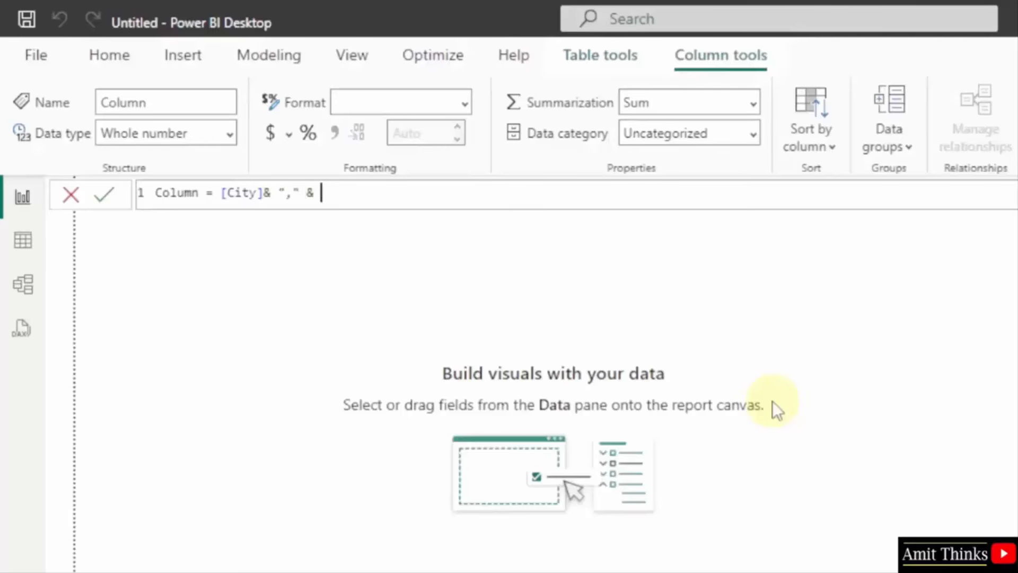
type("[State]")
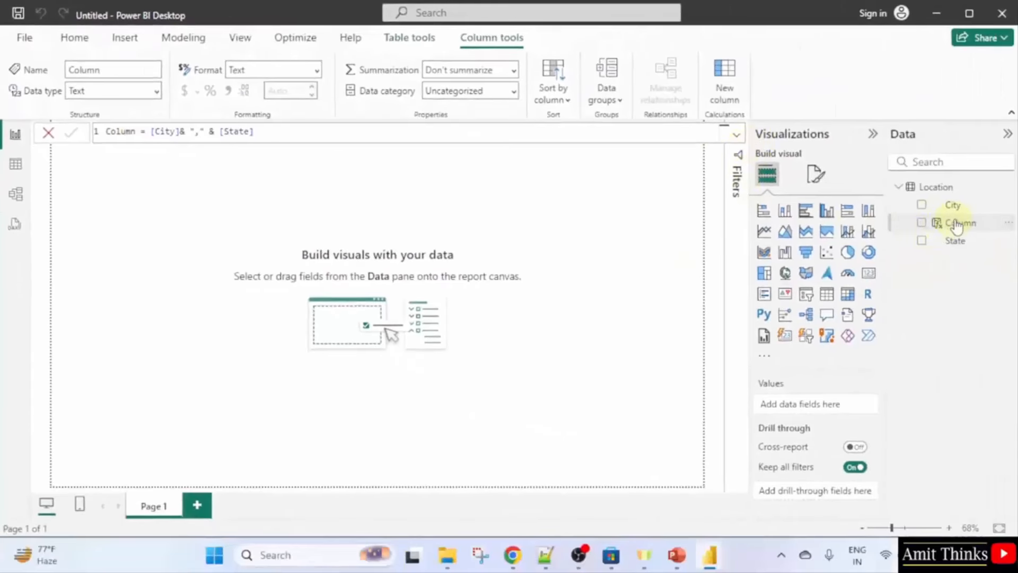
Rename the new Location calculated column from Column to CityState.
right_click(958, 227)
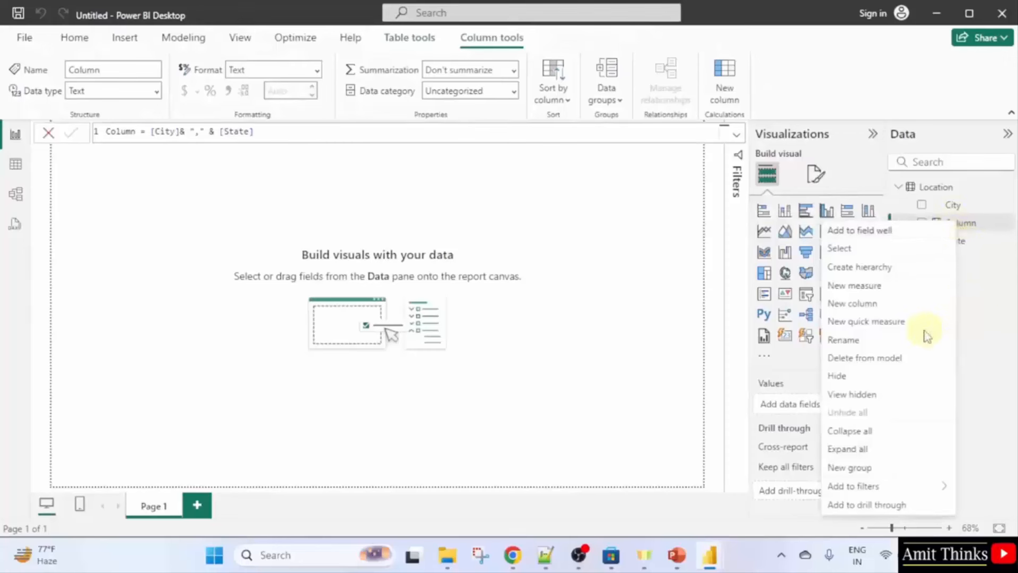
left_click(894, 342)
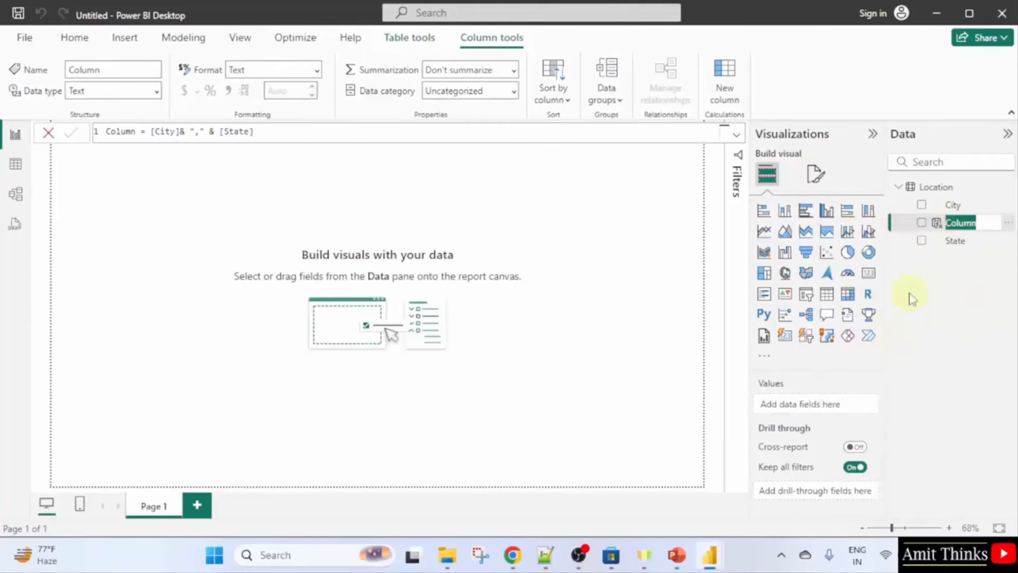
type("CityState")
key("Return")
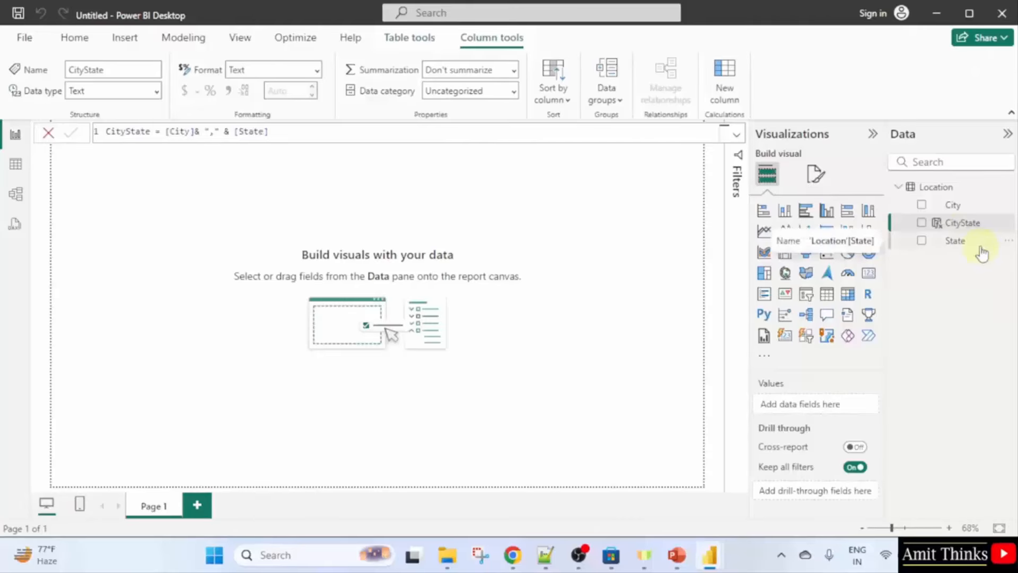
left_click(97, 209)
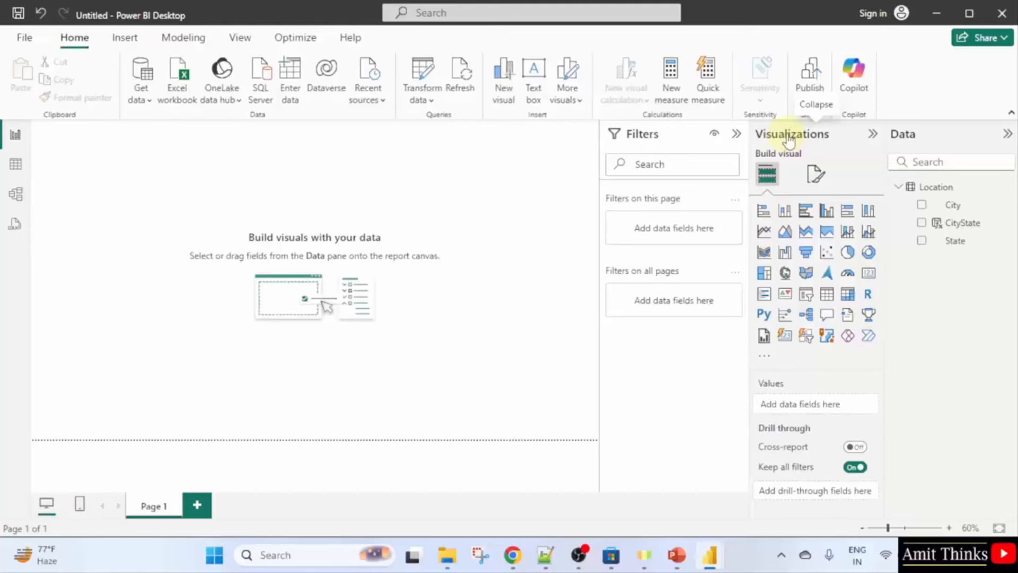
Add a table visual showing the CityState field and resize it into a narrow column.
left_click(832, 305)
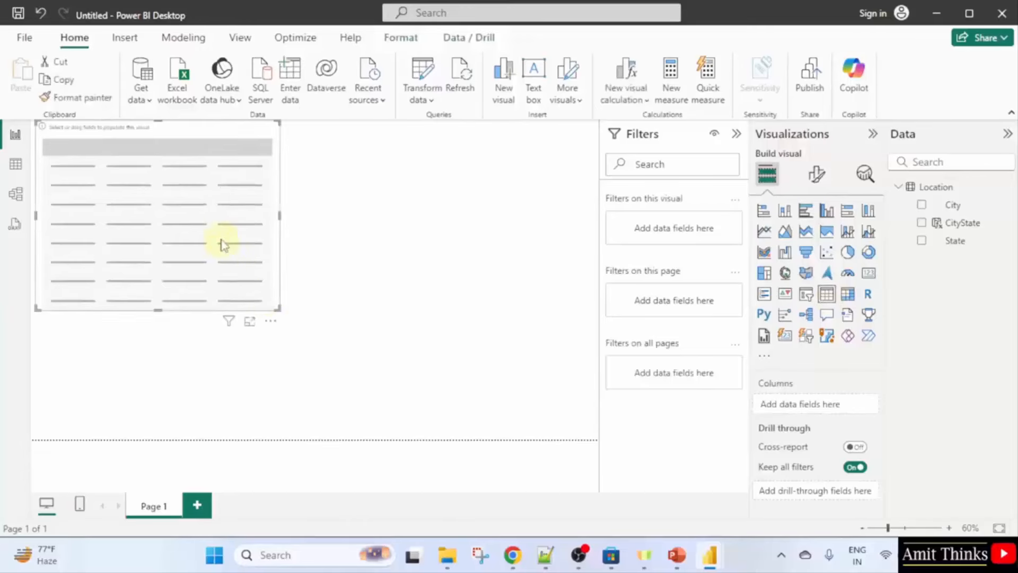
left_click_drag(221, 244, 389, 298)
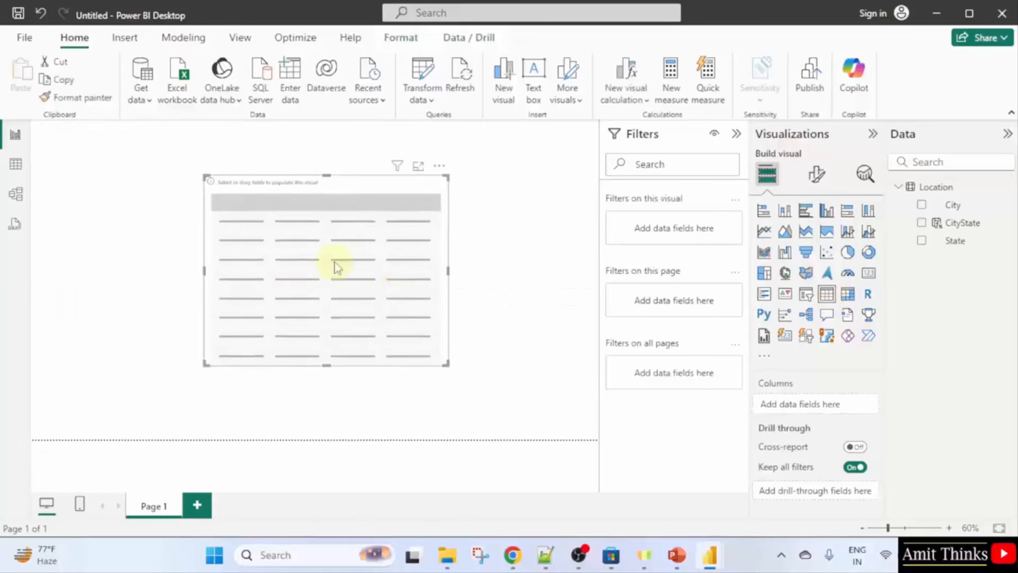
left_click(922, 224)
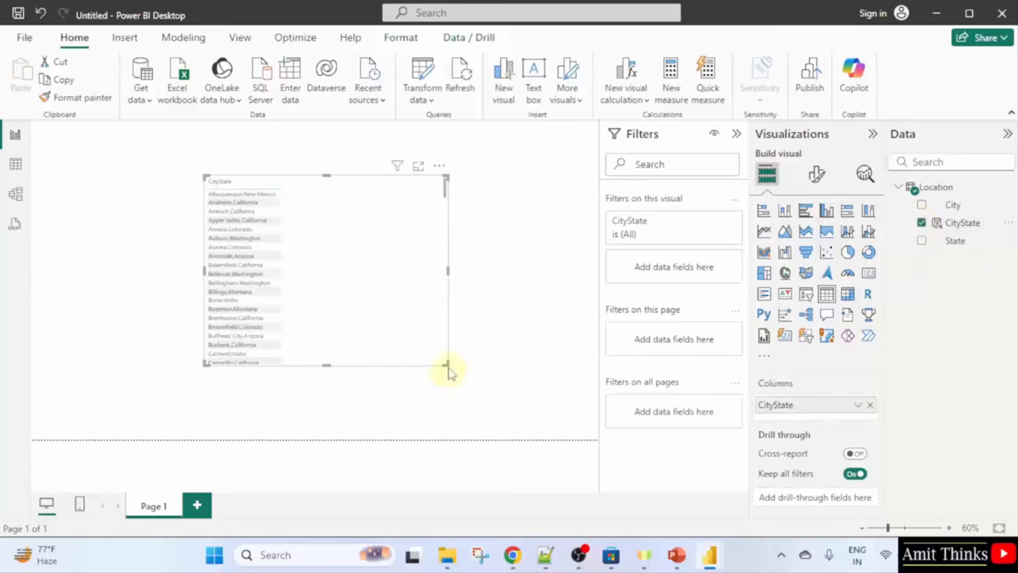
left_click_drag(447, 364, 559, 419)
left_click_drag(447, 233, 454, 251)
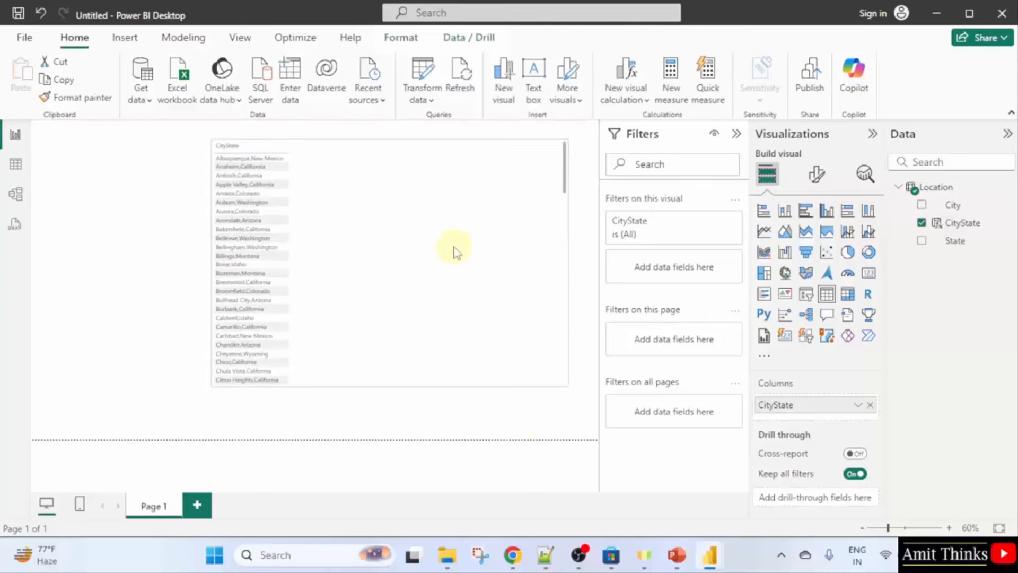
left_click_drag(567, 263, 302, 274)
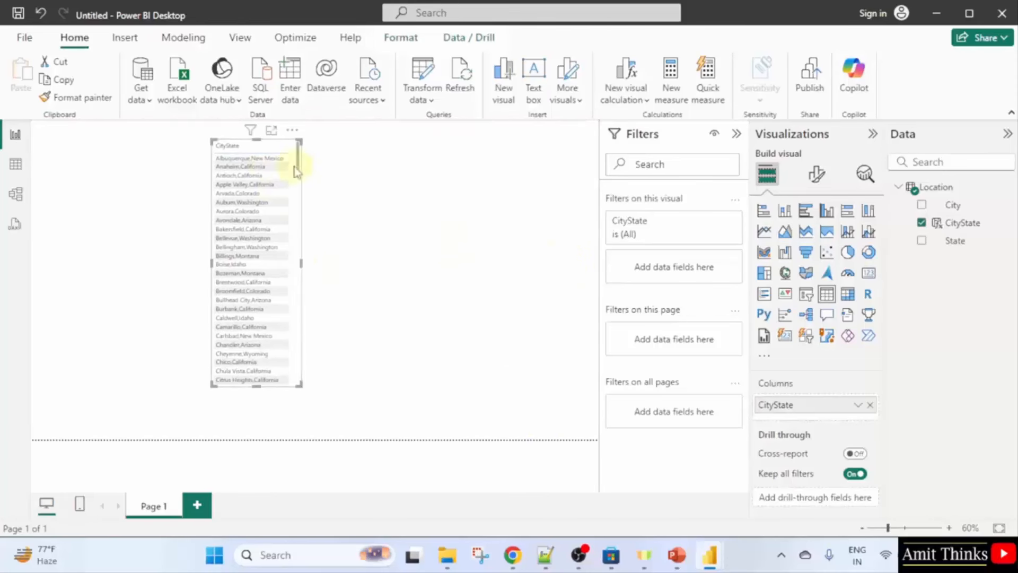
Set the table's values font size to 13 and lengthen the visual to show more rows.
left_click(815, 173)
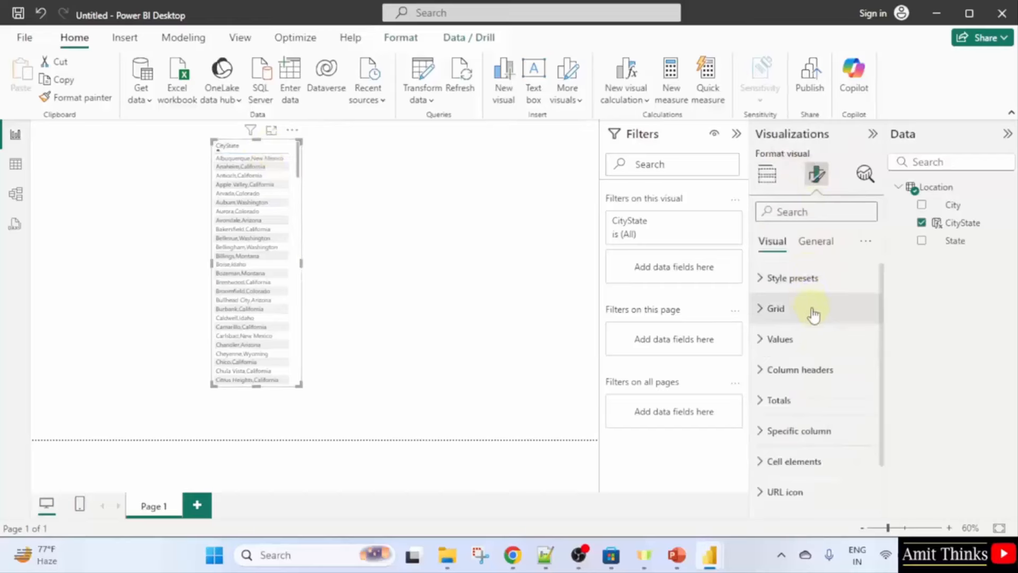
left_click(826, 352)
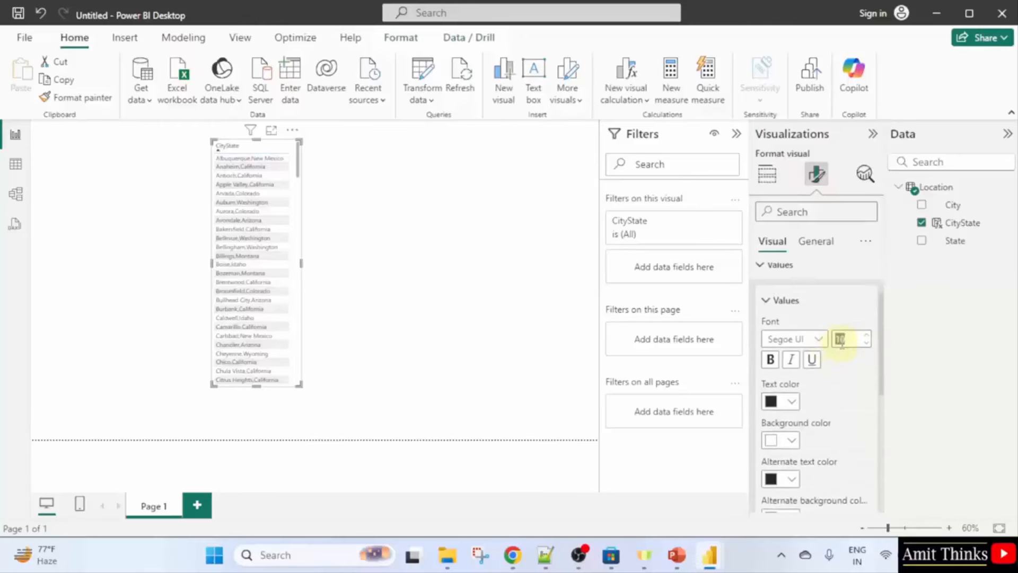
type("13")
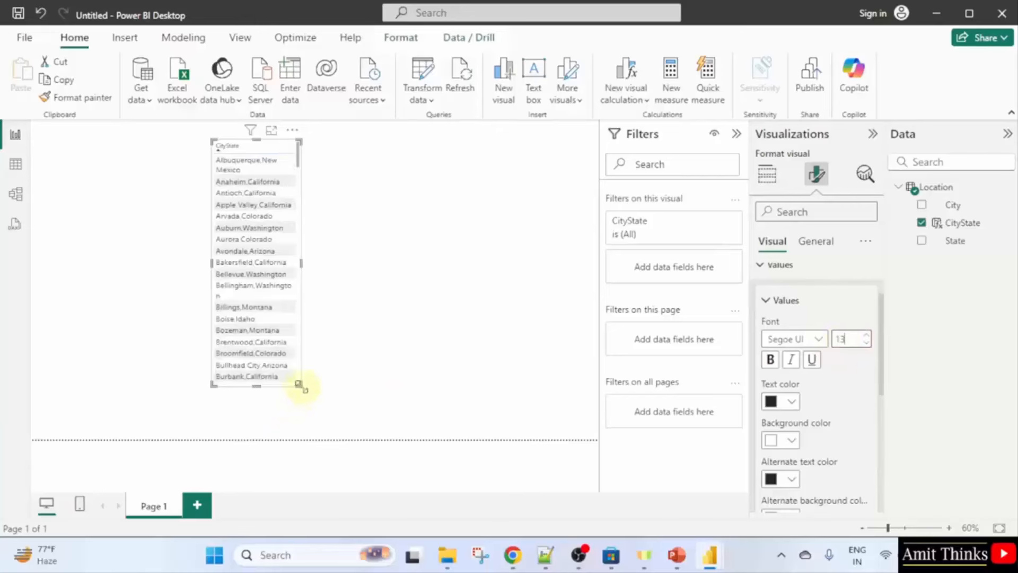
left_click_drag(302, 385, 322, 426)
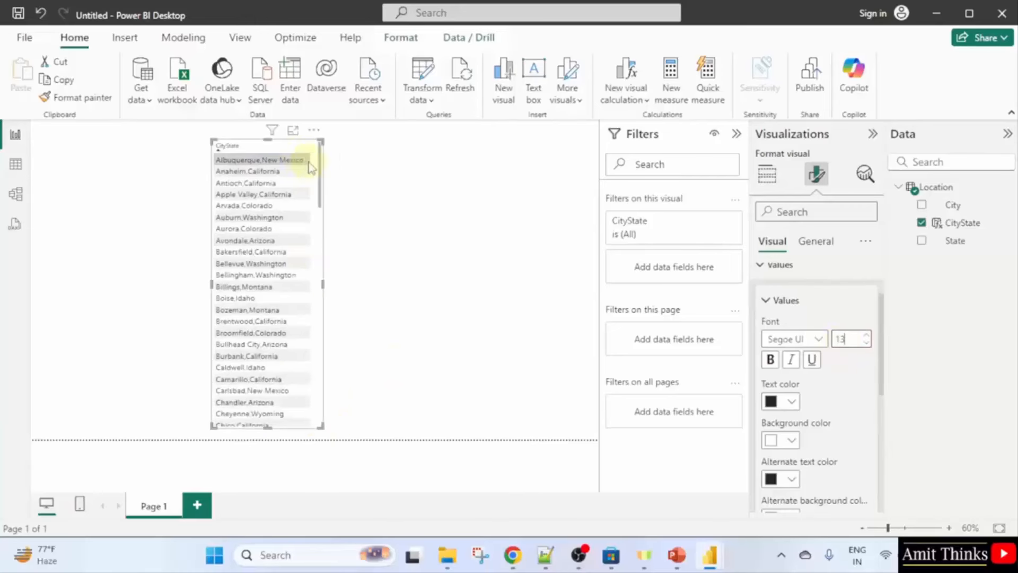
mouse_move(320, 165)
left_mouse_down()
mouse_move(322, 423)
mouse_move(331, 170)
left_mouse_up()
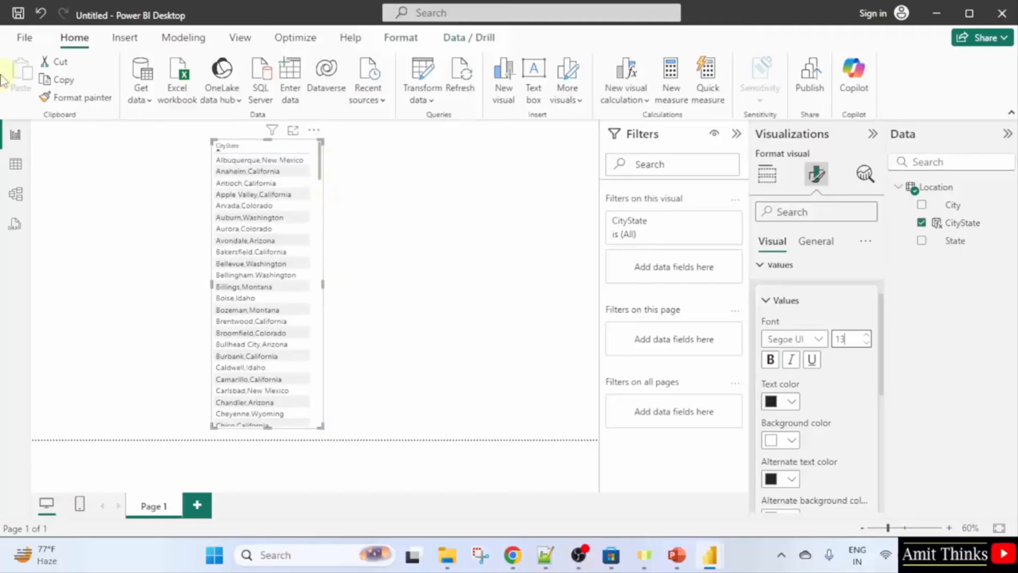
Save the report as a .pbix file named with the author's name plus 'DAX Calculated Columns'.
left_click(18, 16)
type("A")
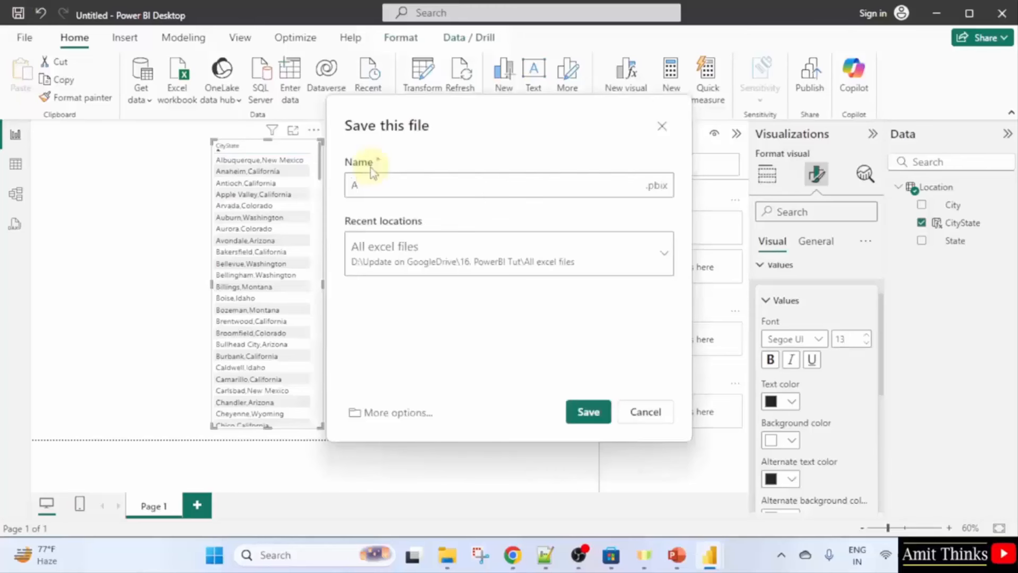
type("mit DAX Cac")
type("culated Columns")
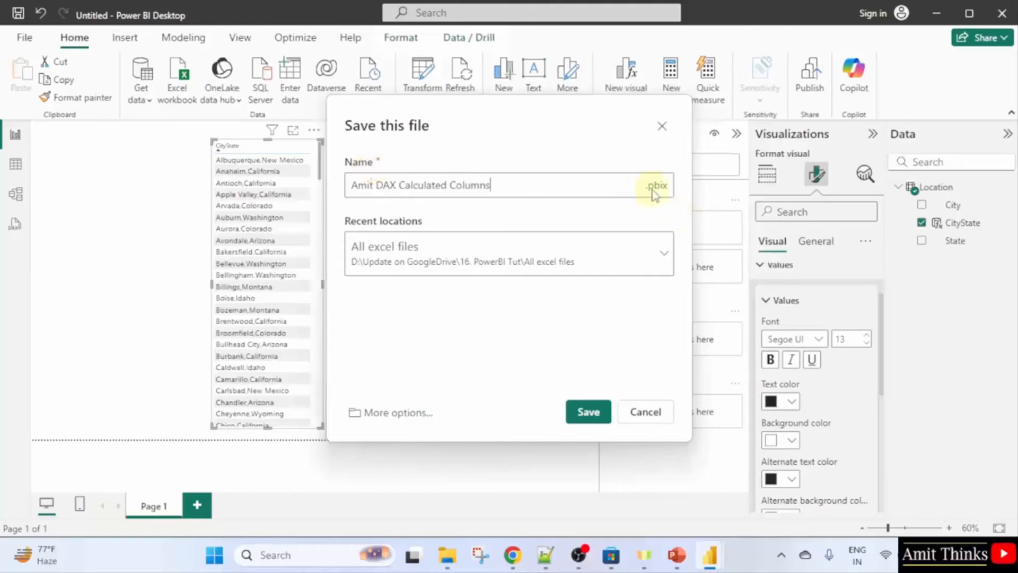
left_click(594, 412)
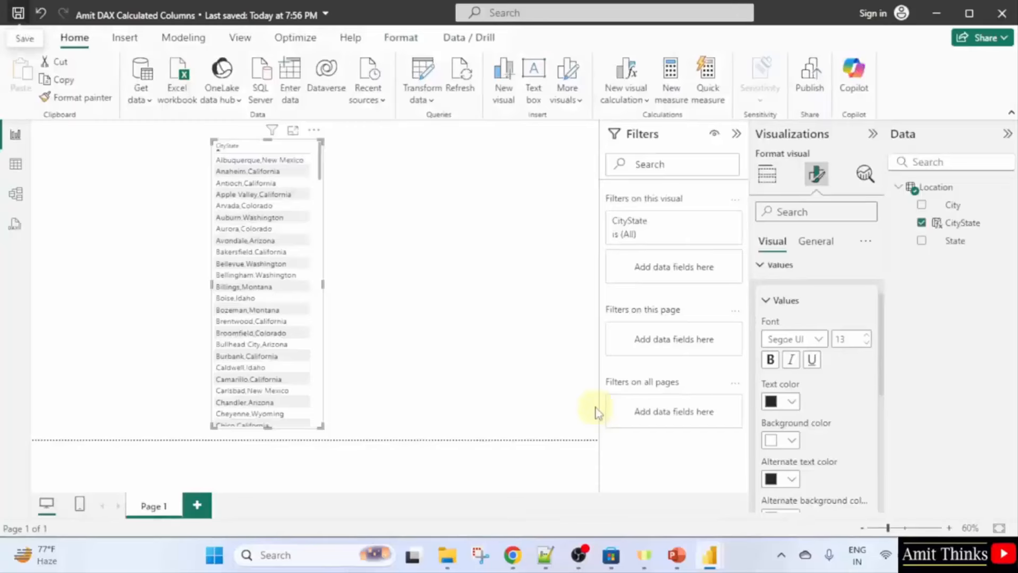
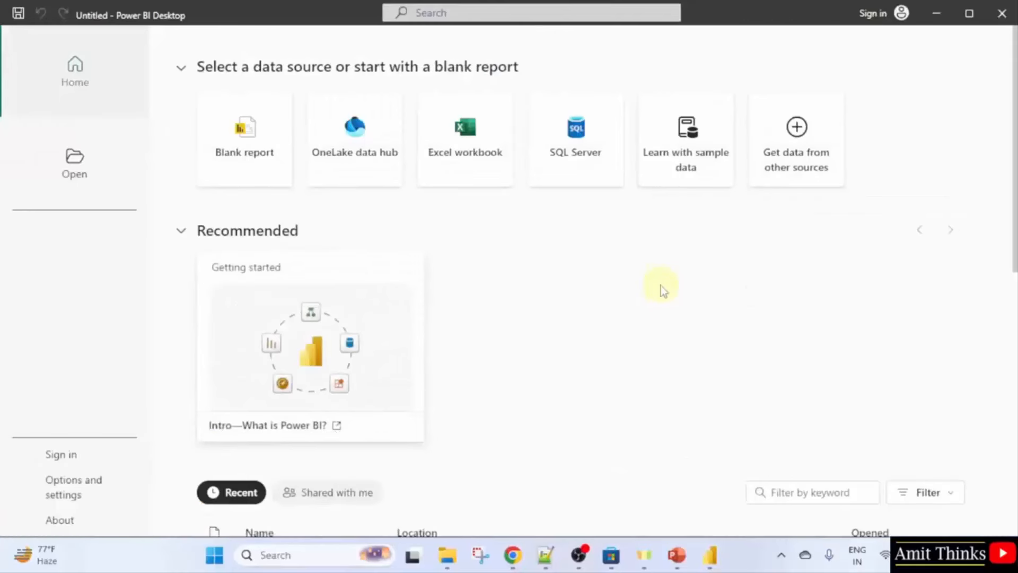
Start a blank report and choose Excel workbook as the data source.
left_click(272, 173)
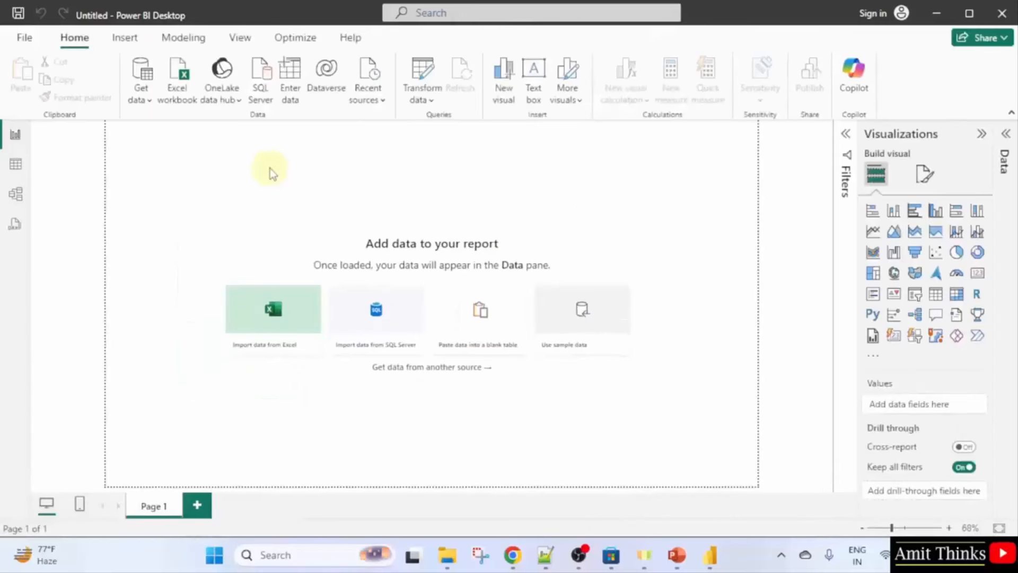
left_click(141, 99)
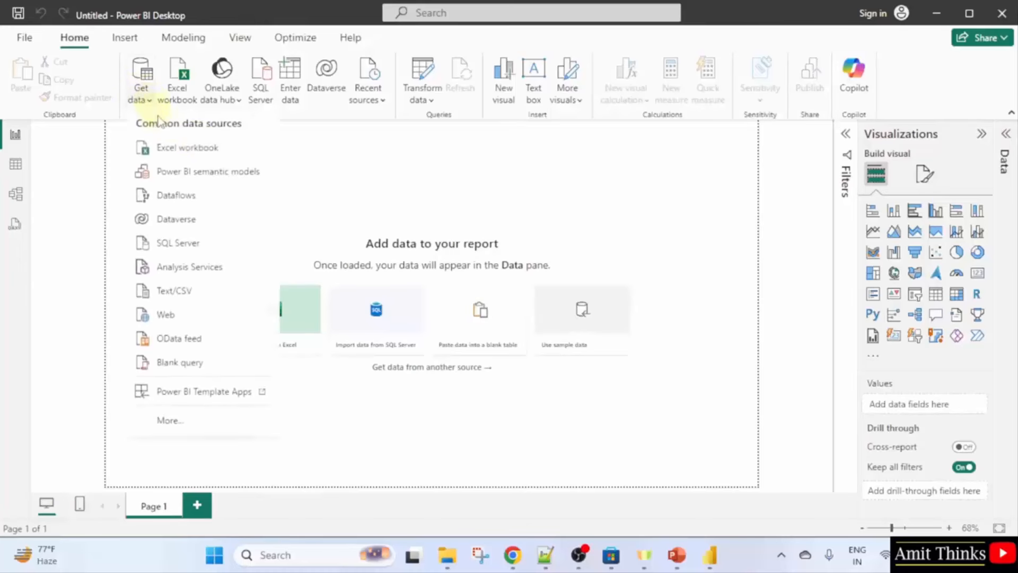
left_click(238, 155)
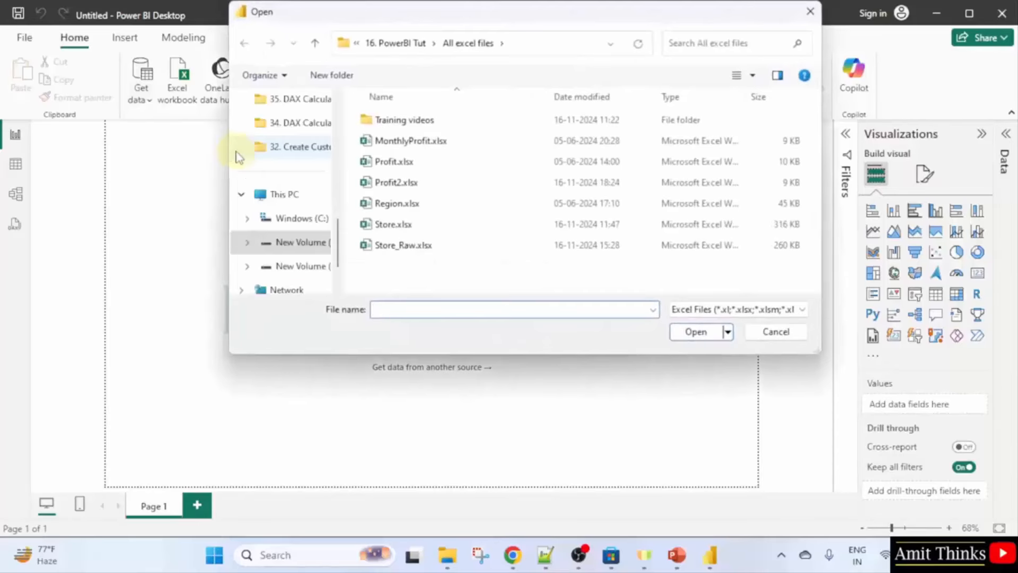
Select MonthlyProfit.xlsx and preview its monthly Profit figures in Excel before closing Excel.
left_click(405, 143)
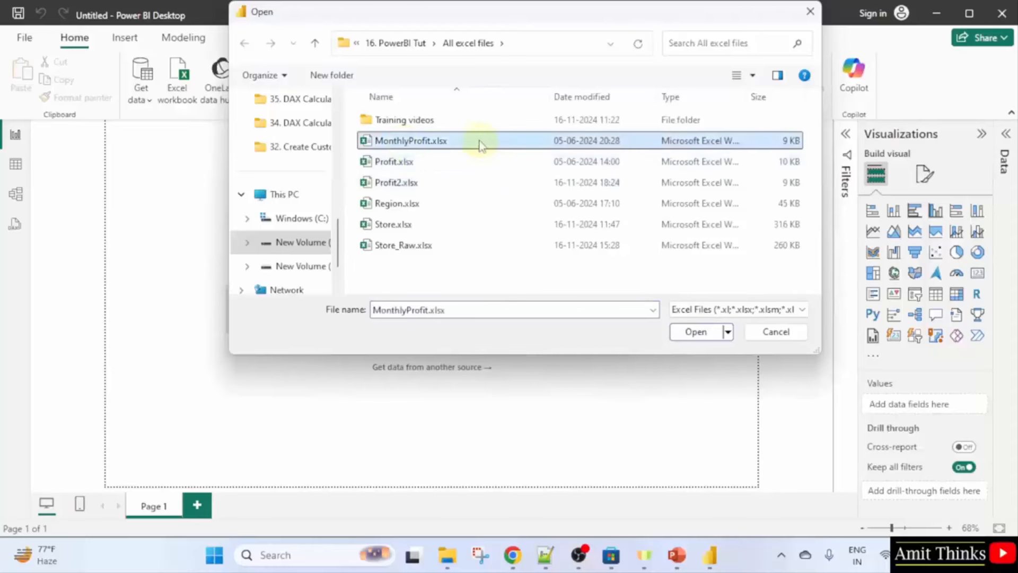
right_click(479, 141)
left_click(516, 173)
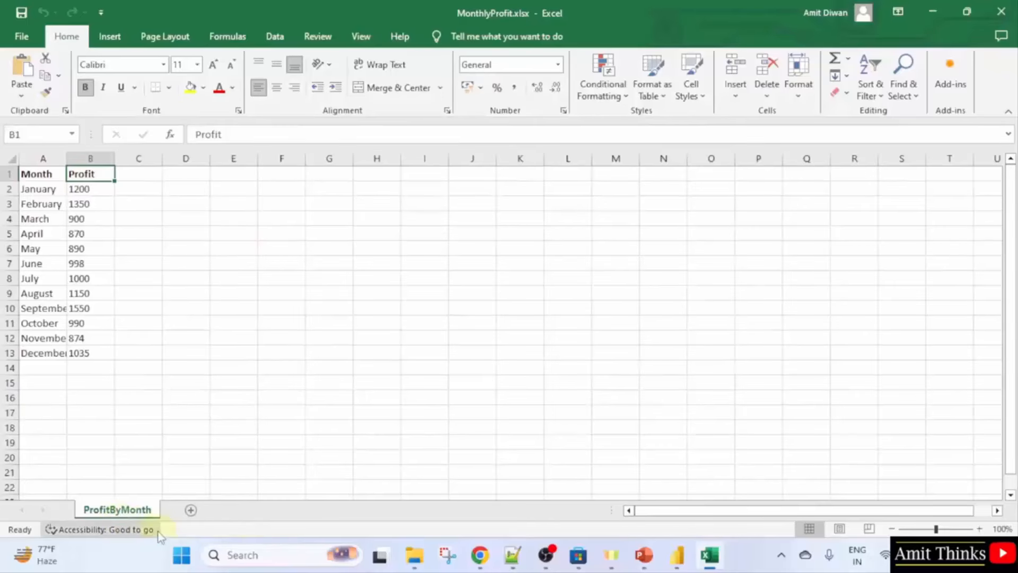
left_click(1001, 11)
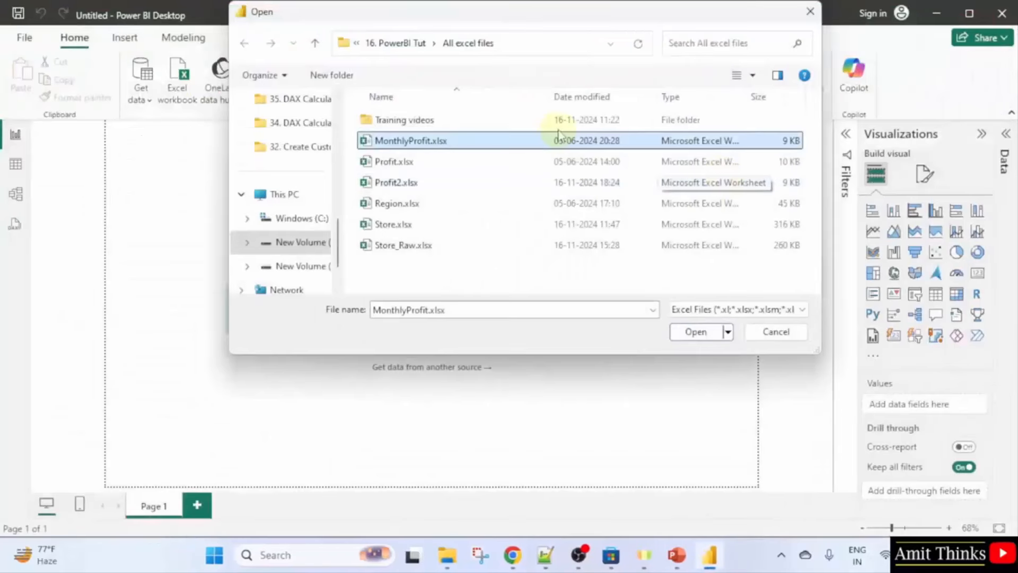
Open MonthlyProfit.xlsx, tick the ProfitByMonth sheet in the Navigator and load it.
left_click(694, 333)
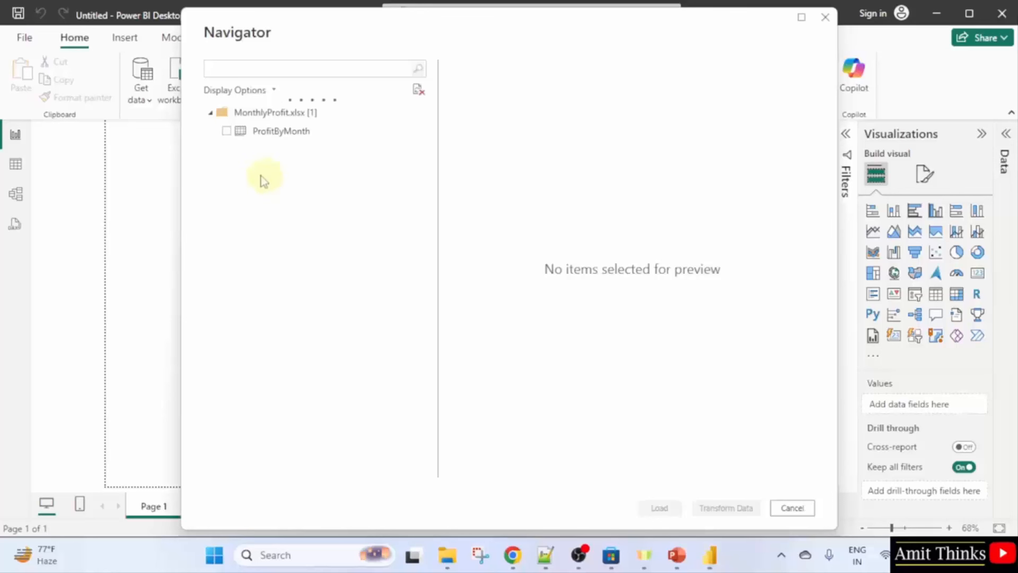
left_click(226, 131)
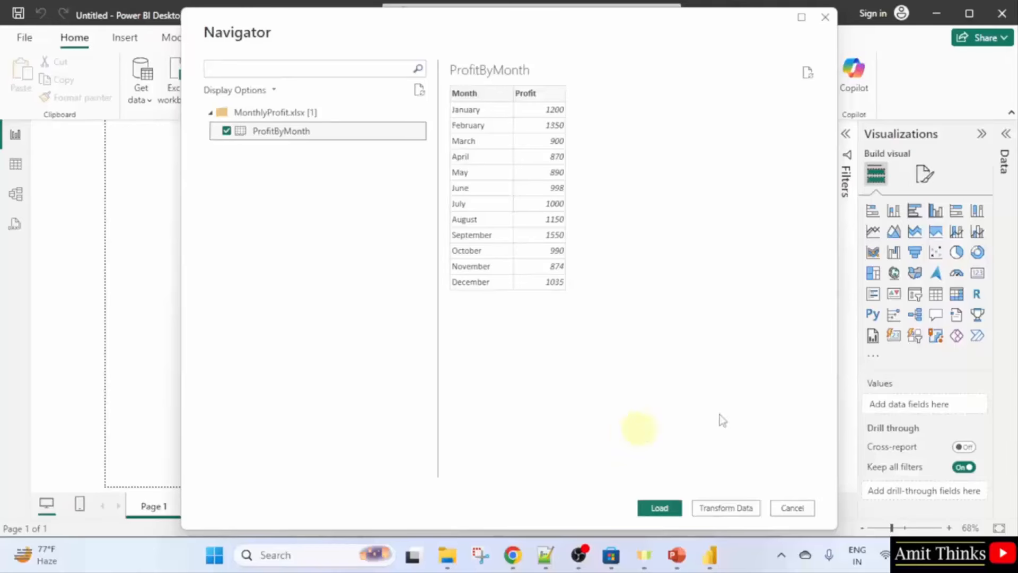
left_click(657, 510)
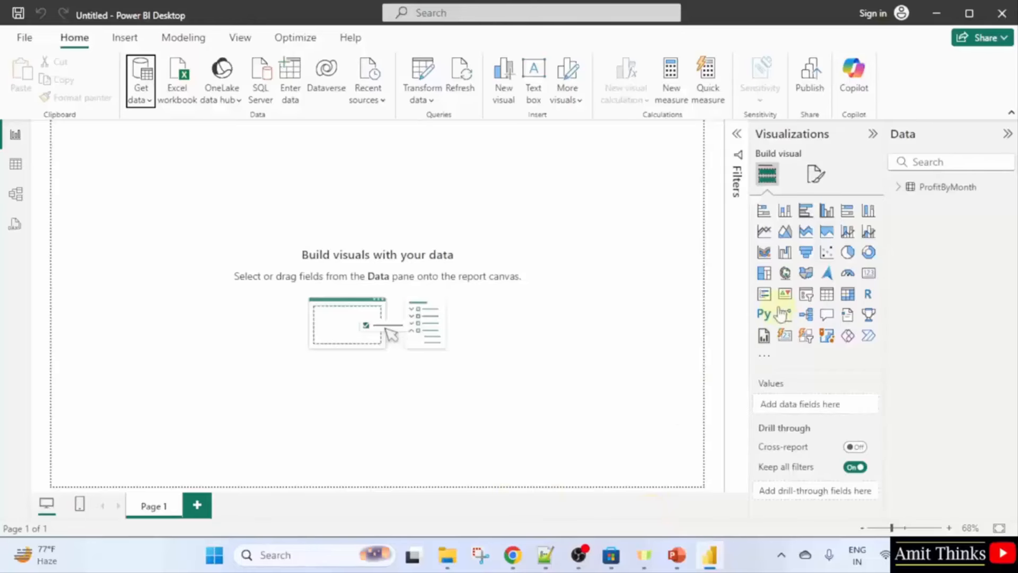
Add a table visual of Month and Sum of Profit (total 12807), positioned and shrunk to fit.
left_click(897, 188)
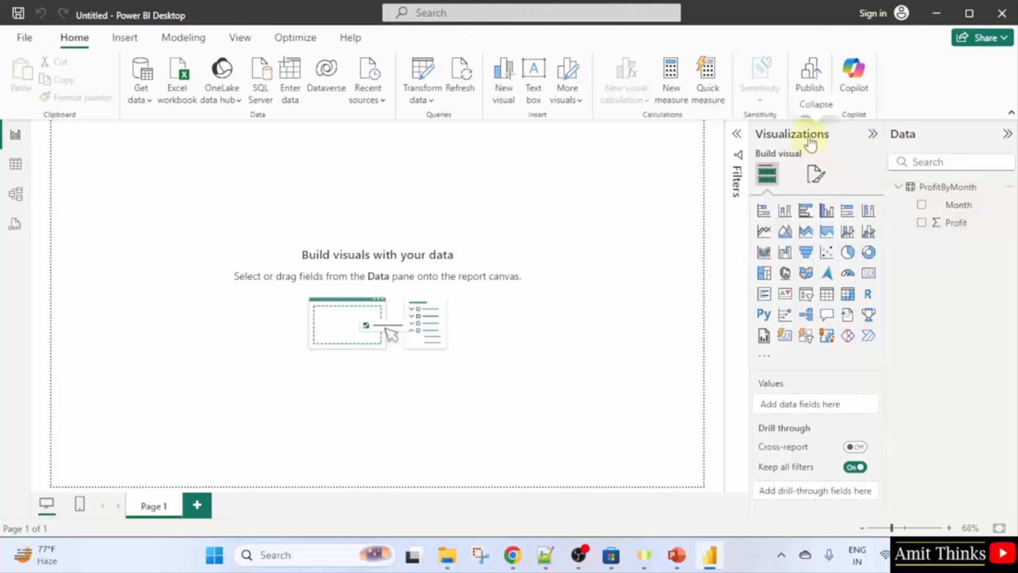
left_click(827, 295)
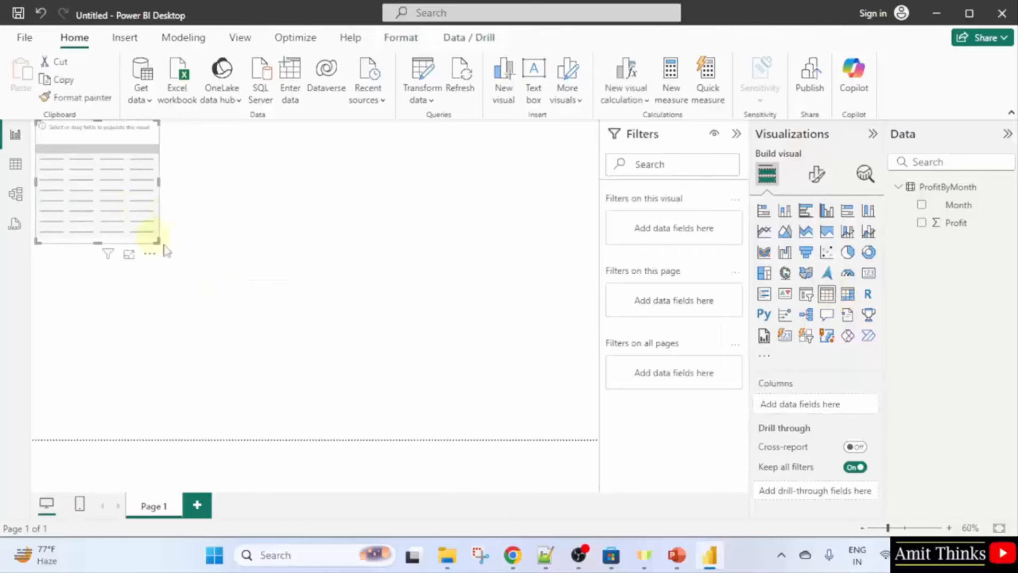
left_click_drag(150, 237, 387, 382)
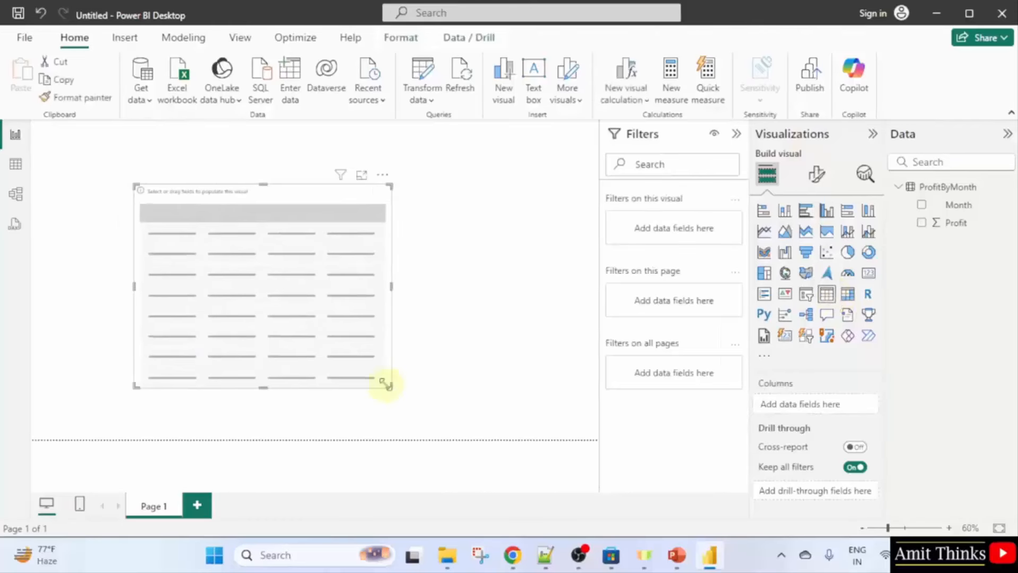
left_click_drag(339, 316, 423, 303)
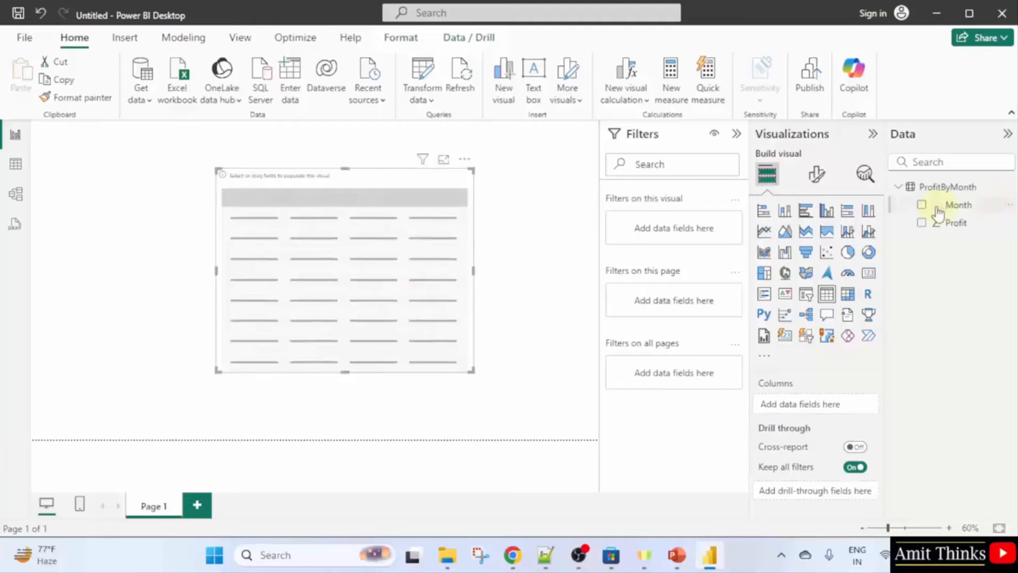
left_click(923, 222)
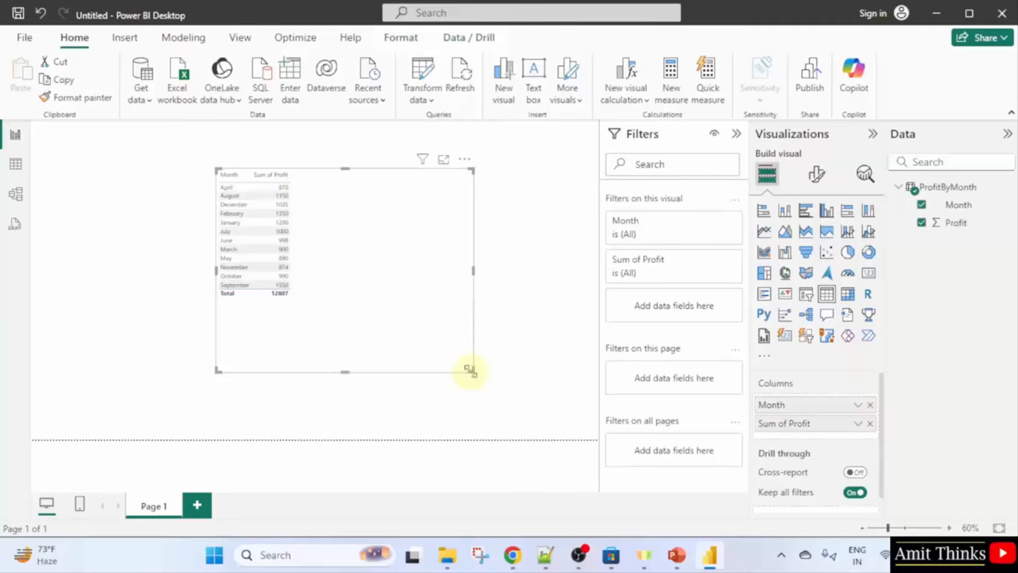
left_click_drag(471, 370, 295, 307)
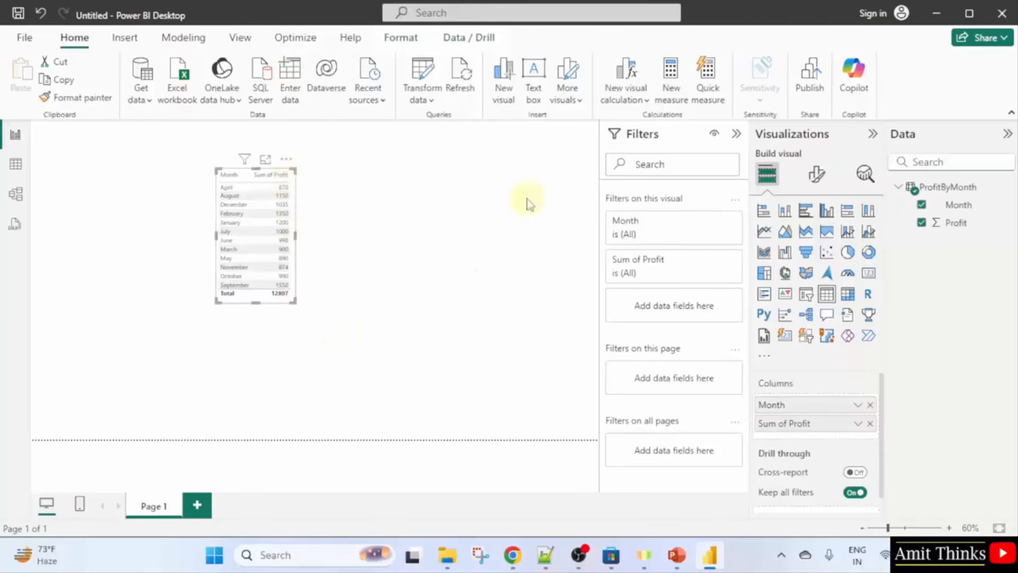
Set the table's values font size to 15 and enlarge the table so all months show.
left_click(816, 174)
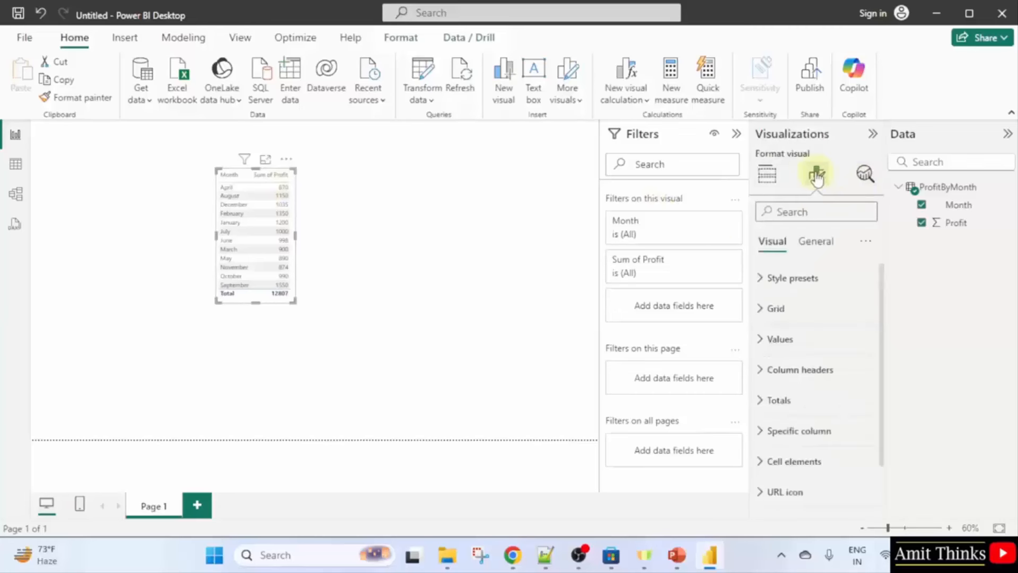
left_click(806, 338)
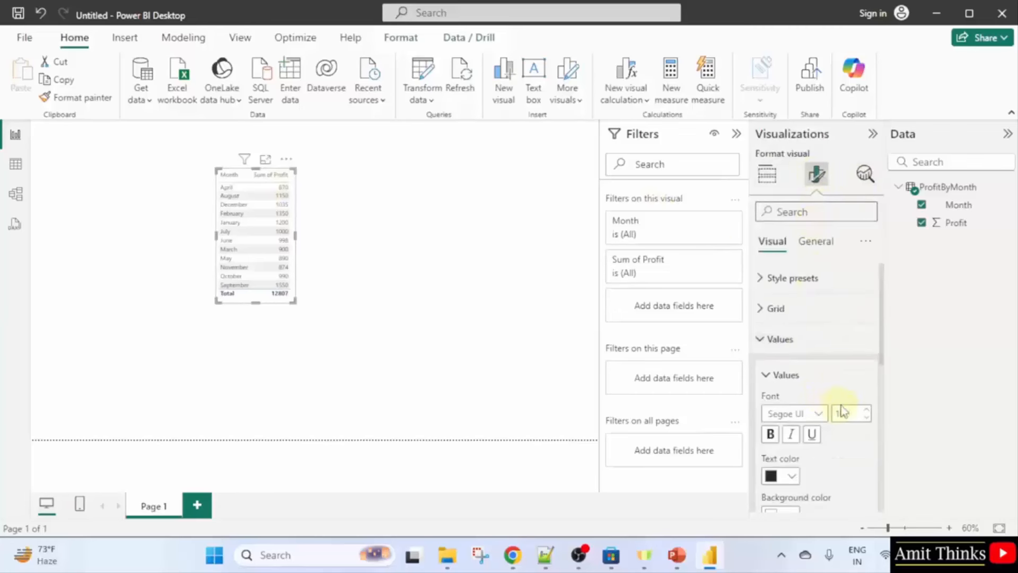
left_click(846, 413)
type("15")
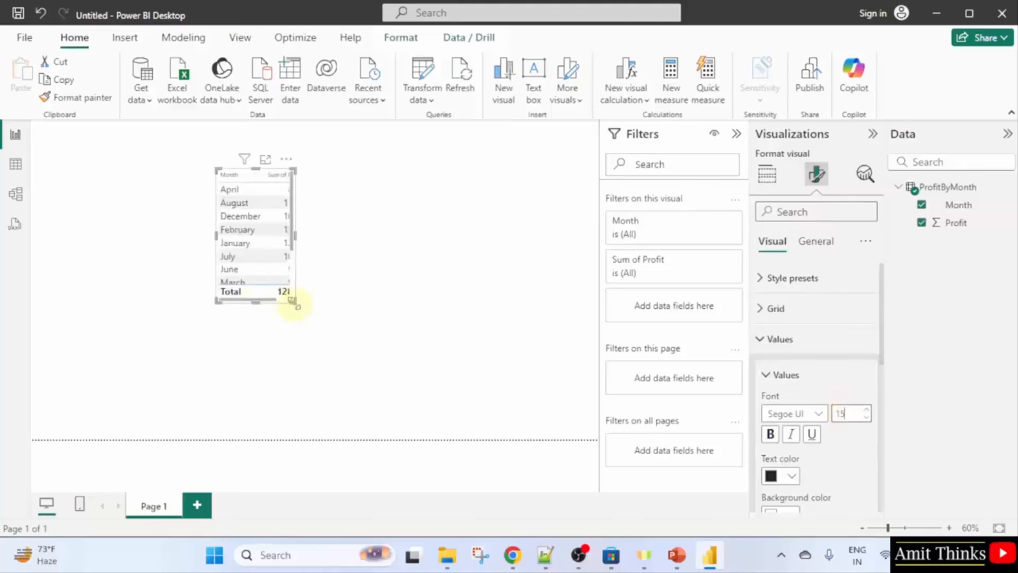
left_click_drag(293, 301, 320, 363)
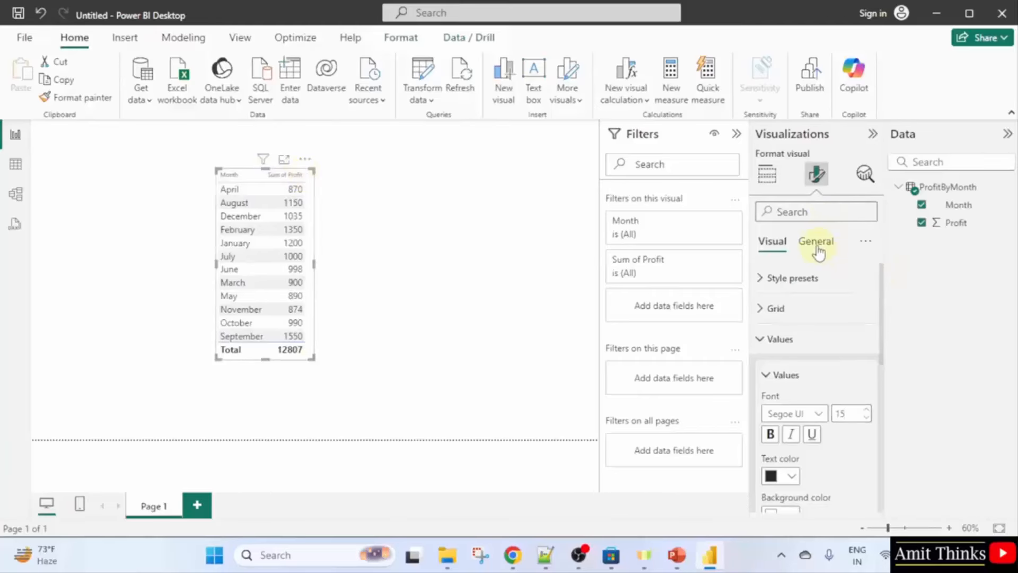
Apply the Bold header style preset to the table and make it taller.
left_click(812, 280)
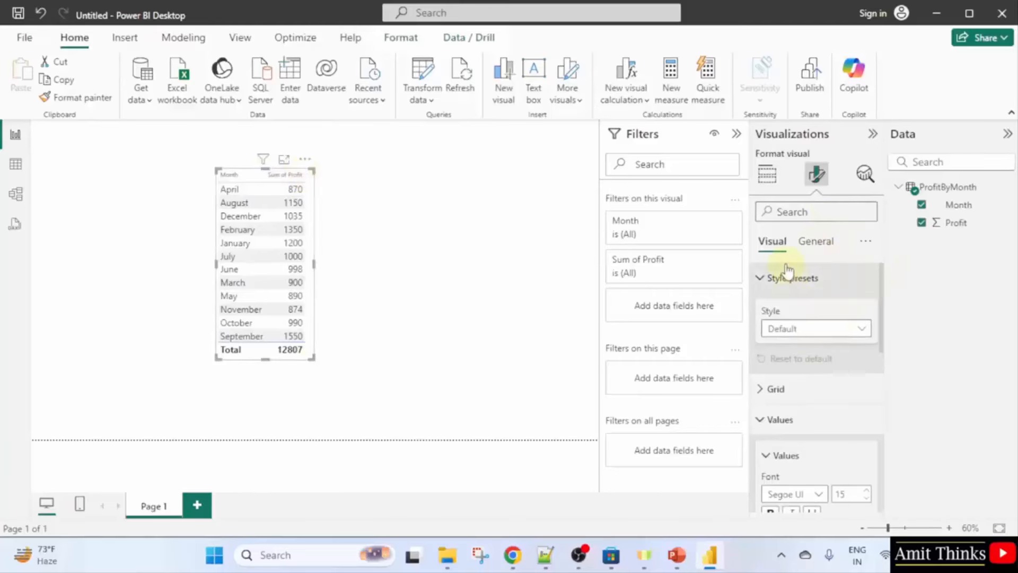
left_click(841, 328)
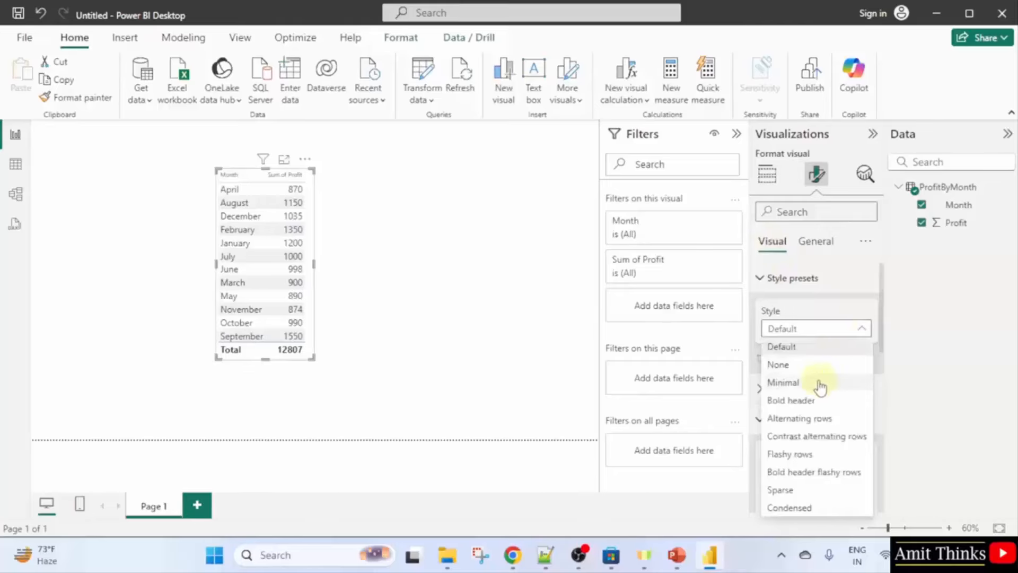
left_click(822, 400)
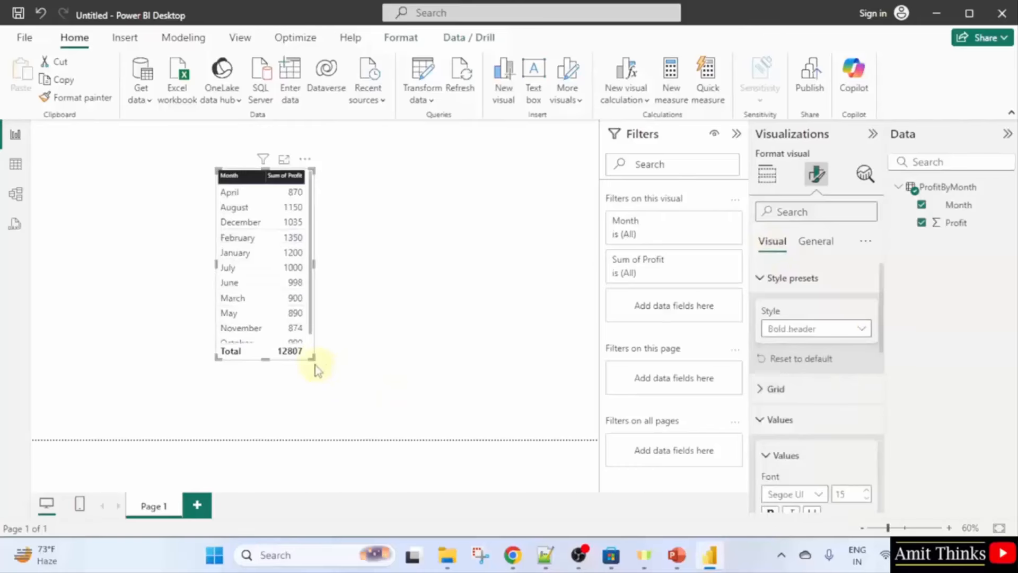
left_click_drag(315, 364, 309, 386)
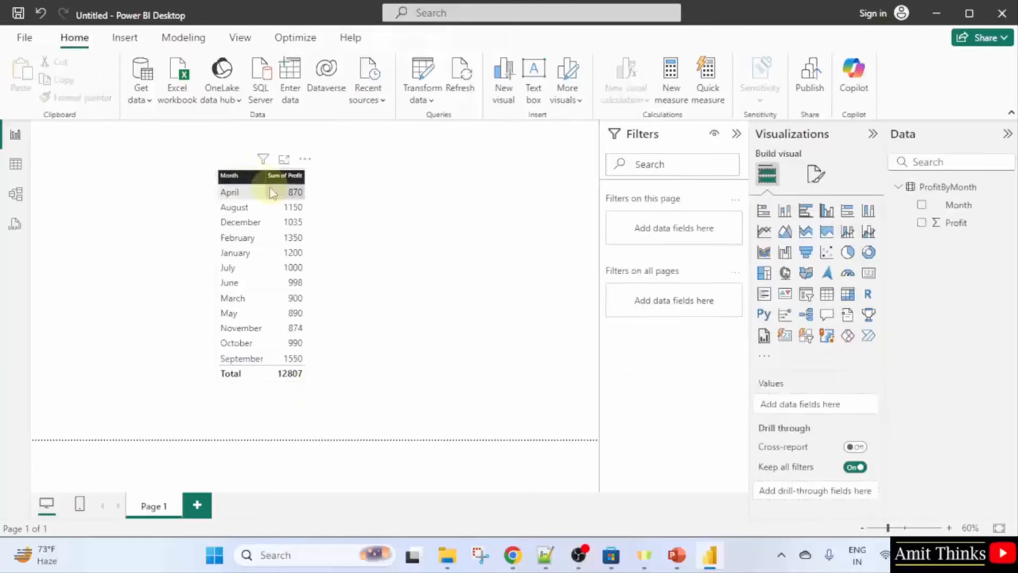
left_click(233, 176)
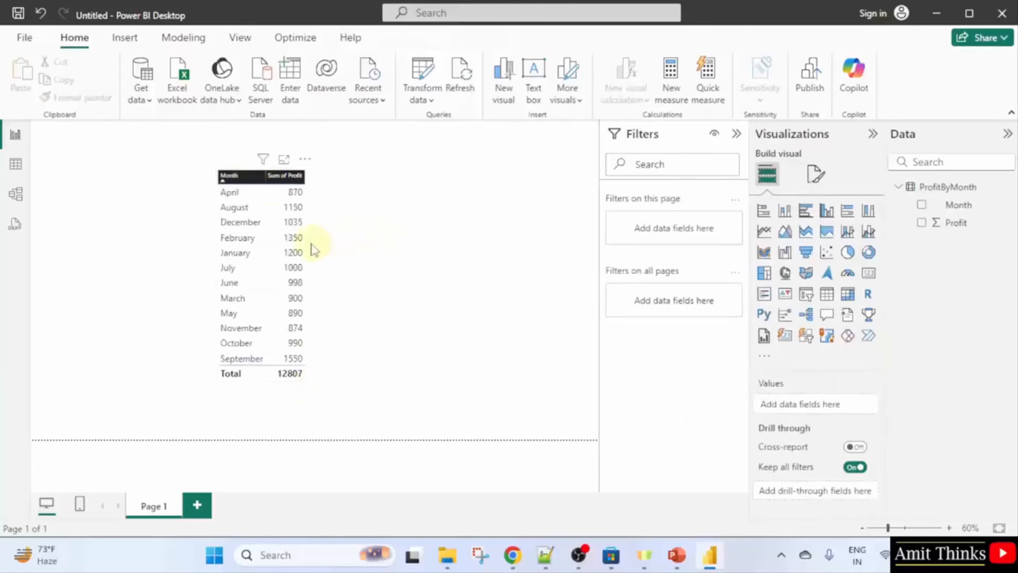
Adjust the table's values font size again and widen the table to fit the text.
left_click(313, 249)
left_click(816, 175)
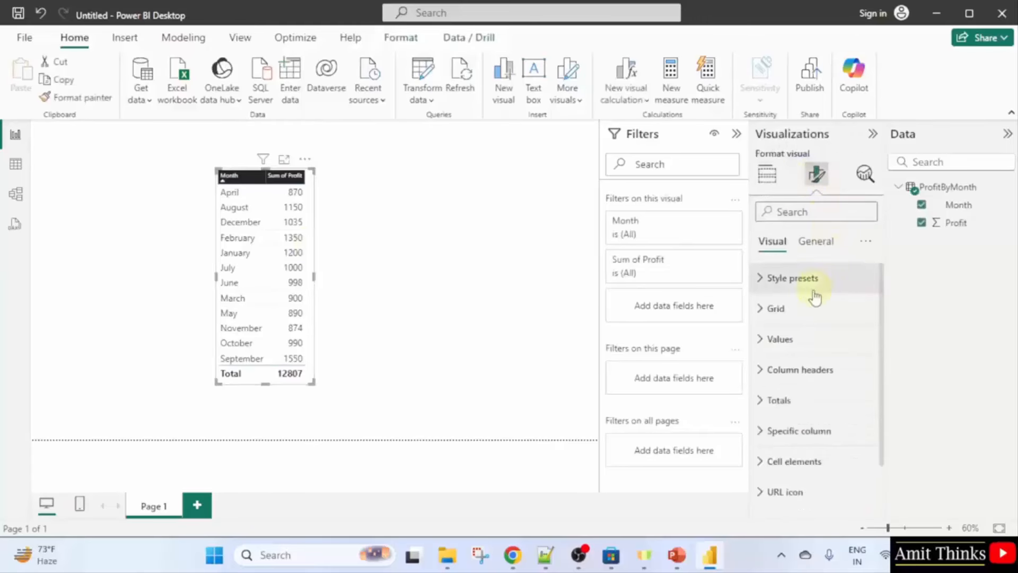
left_click(807, 342)
left_click(848, 413)
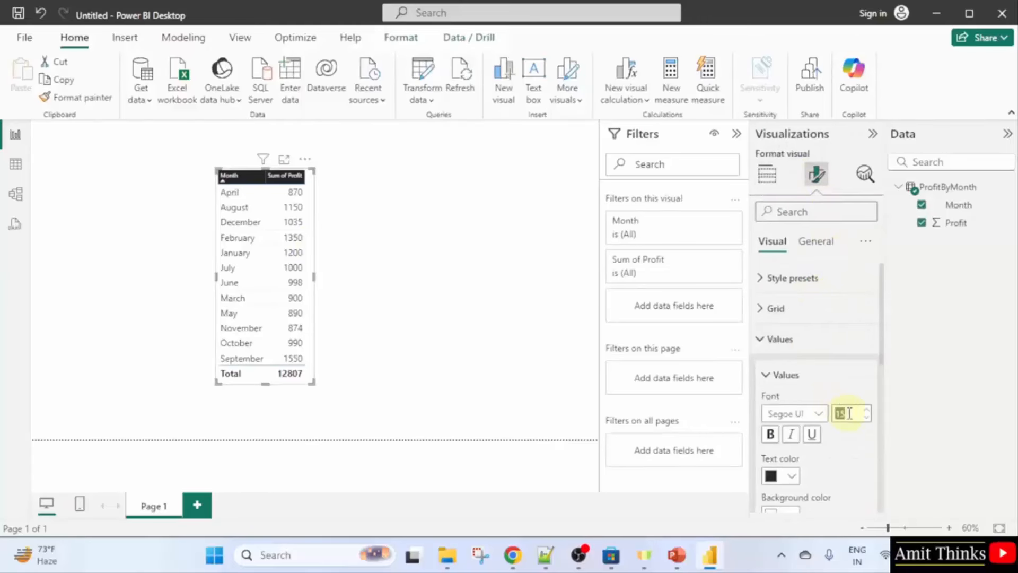
type("1")
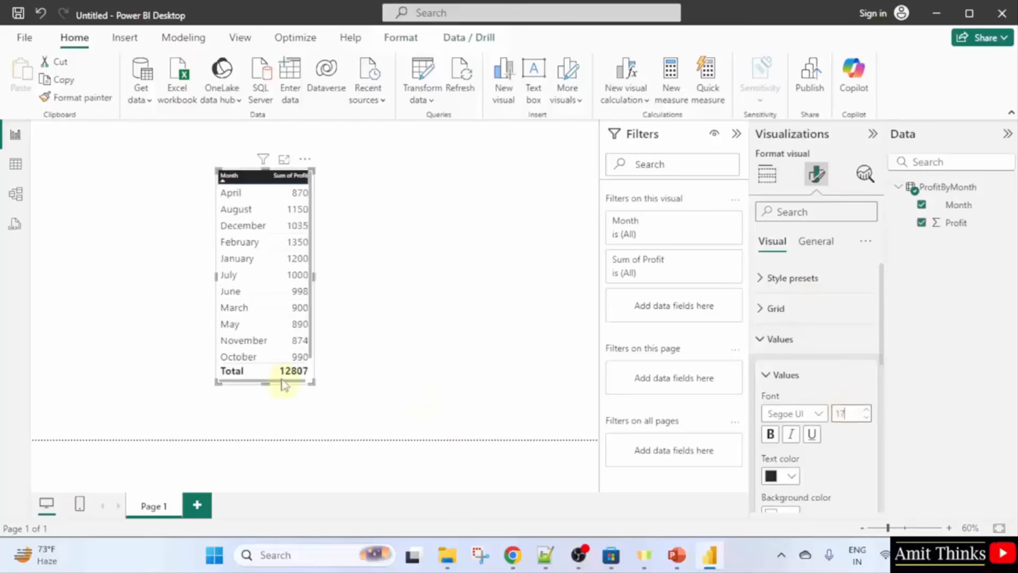
left_click_drag(313, 382, 319, 380)
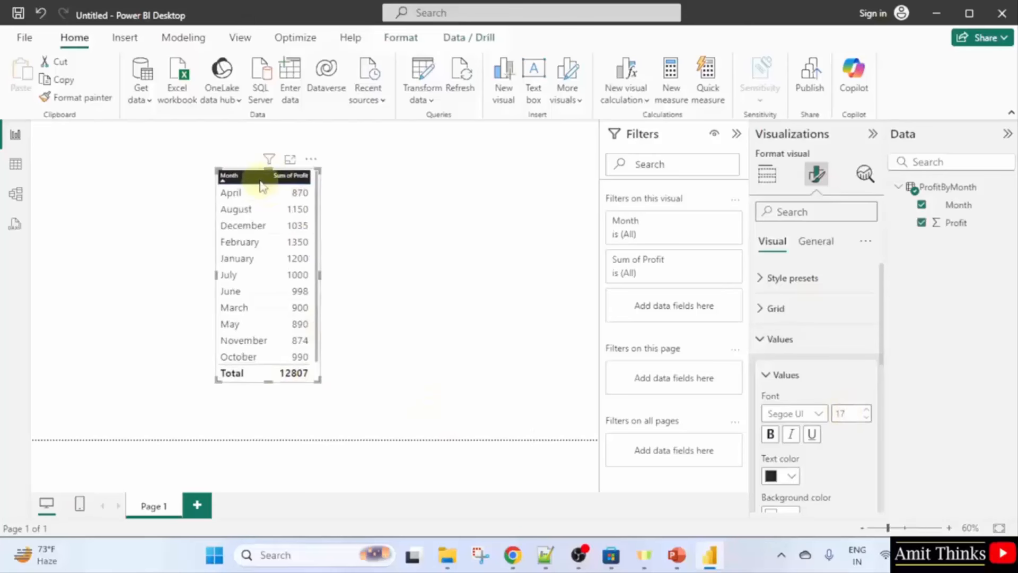
Set the column header font size to 17 and enlarge the table to show every month.
left_click(241, 176)
left_click(769, 339)
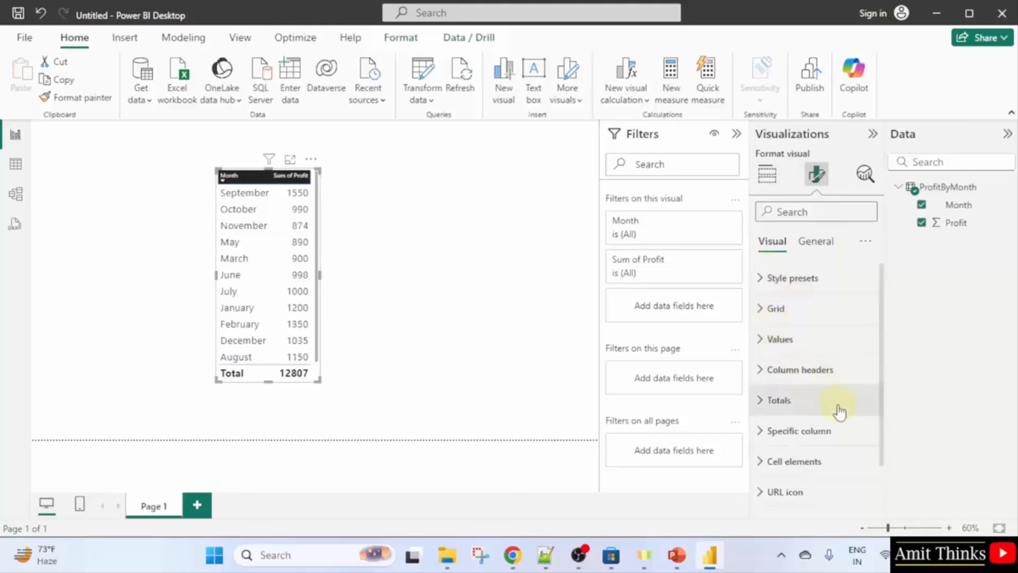
left_click(804, 369)
left_click(841, 444)
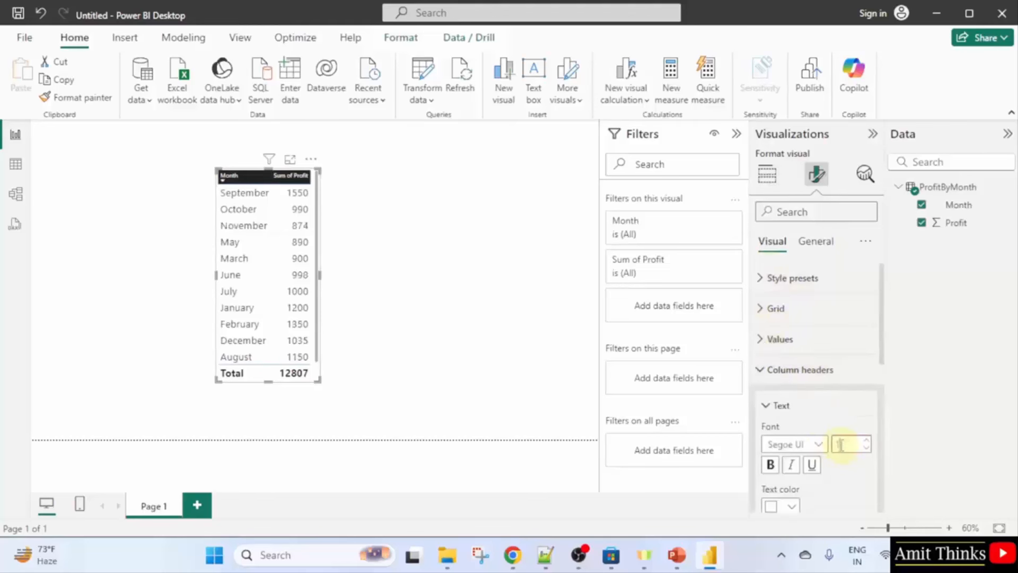
type("7")
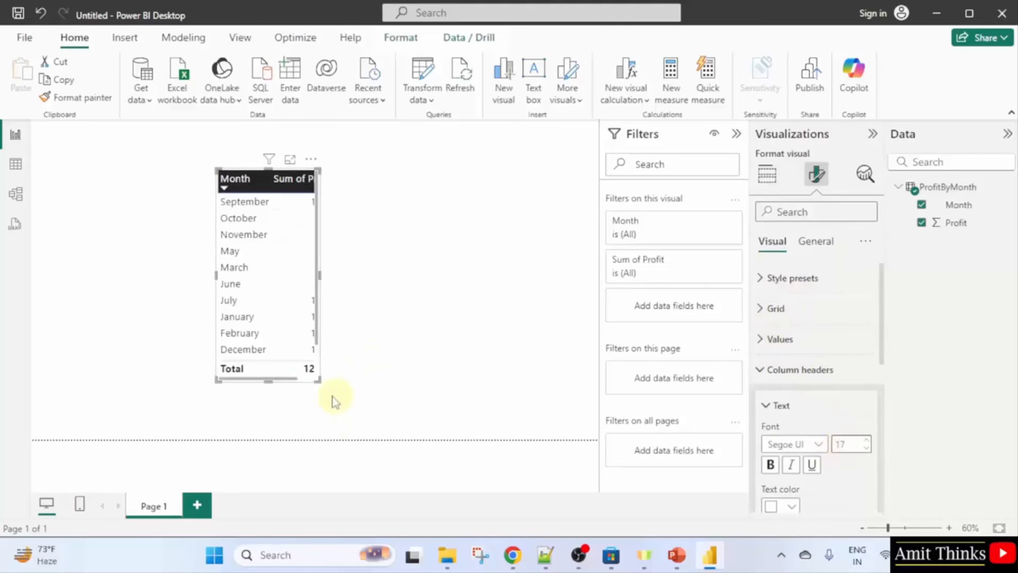
left_click_drag(324, 385, 517, 398)
left_click(334, 413)
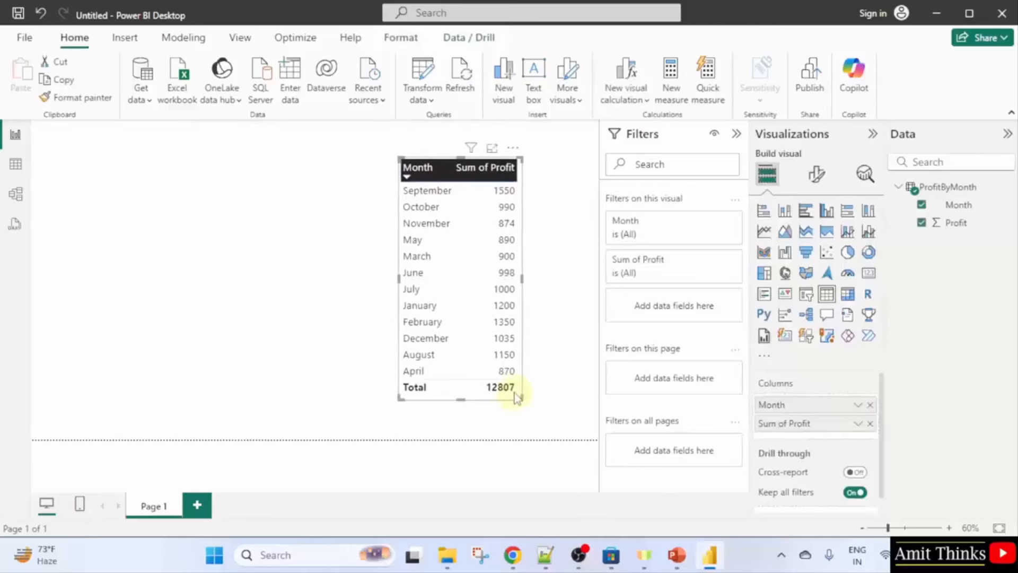
Create a new measure named Projected Profit with formula SUM(ProfitByMonth[Profit])*2.
left_click(680, 101)
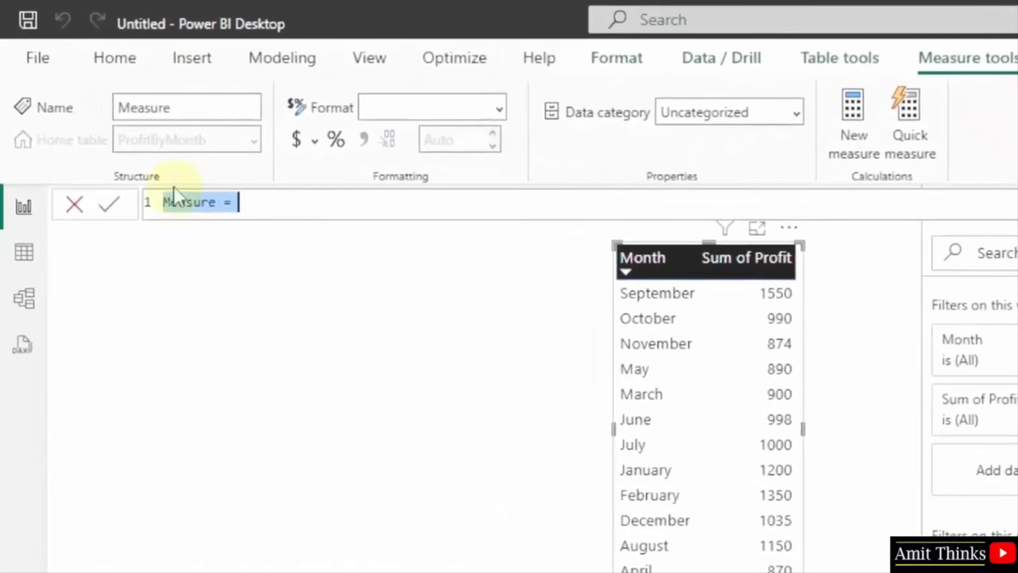
left_click(220, 208)
left_click_drag(221, 208, 164, 210)
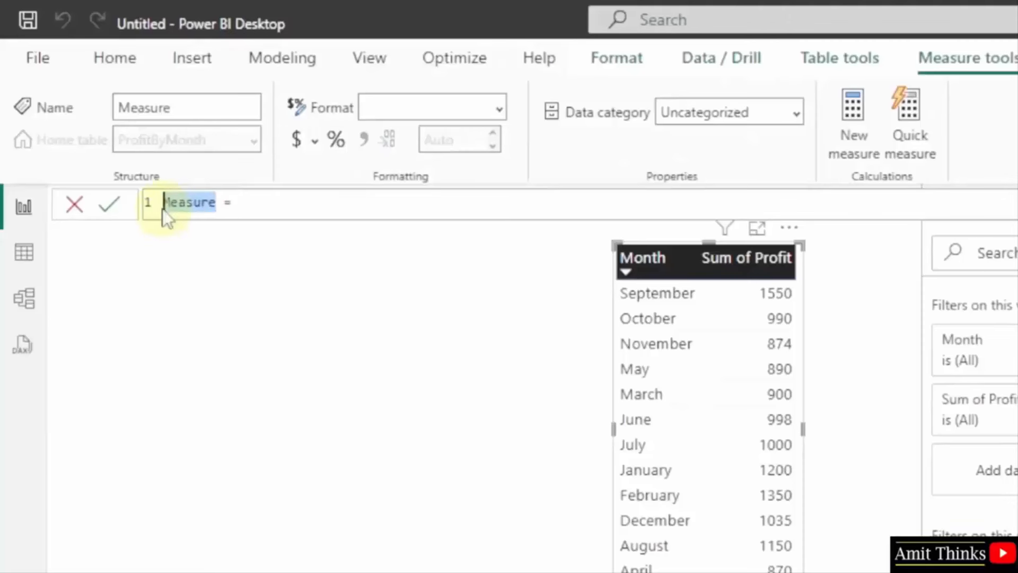
type("Projected Profit")
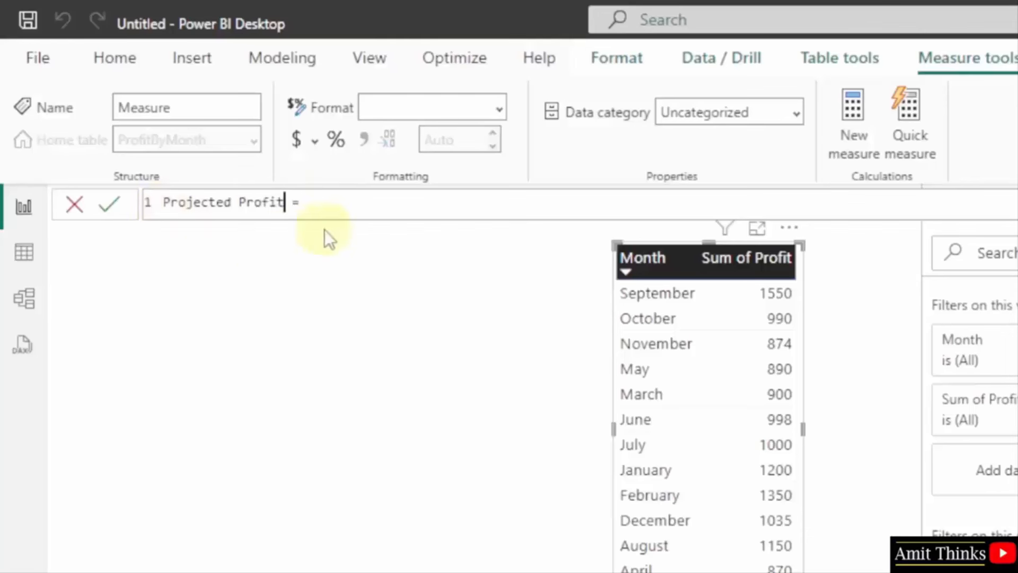
type("SUM")
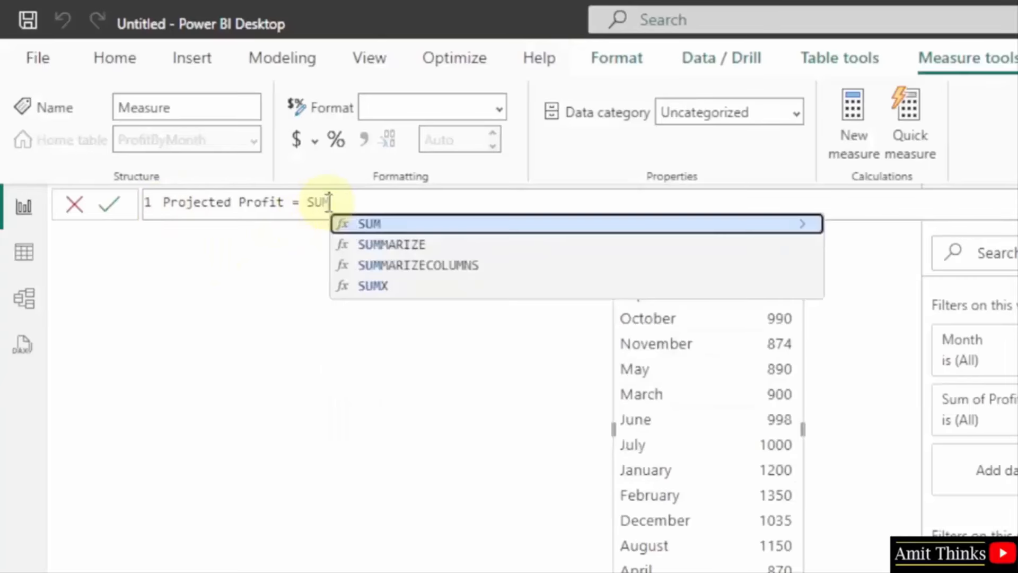
type("(")
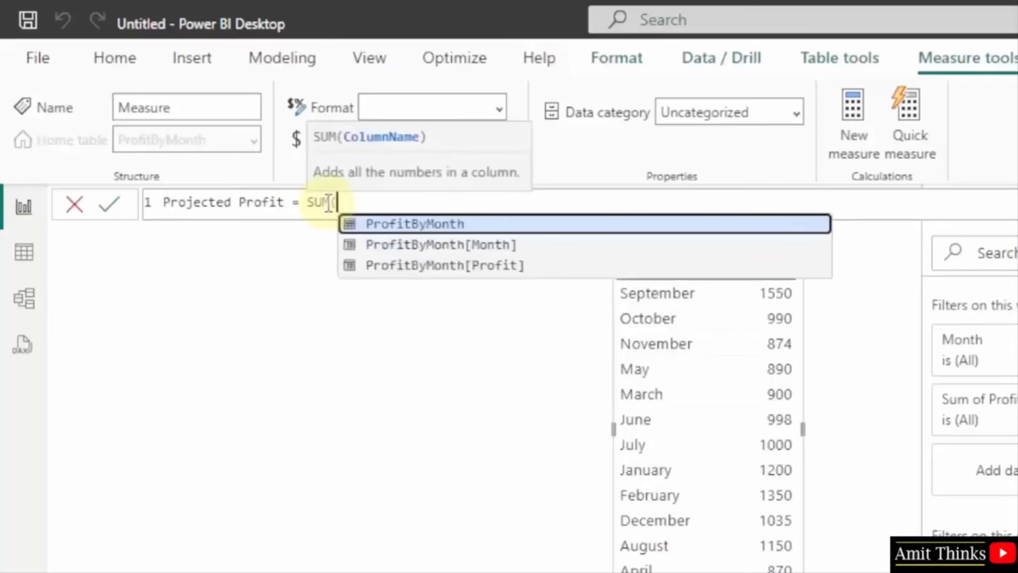
type("Profit")
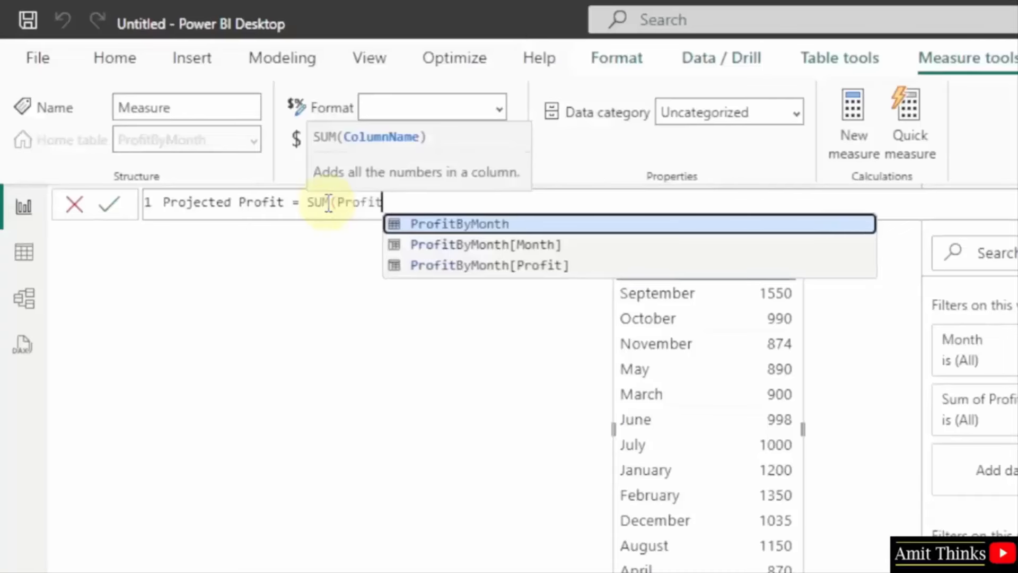
key("Down")
key("Down")
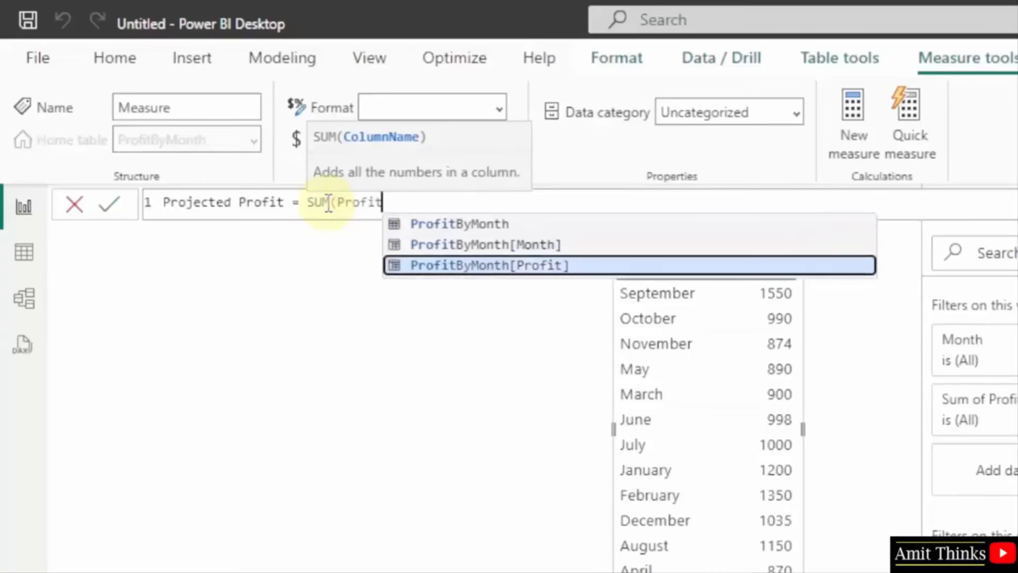
key("Tab")
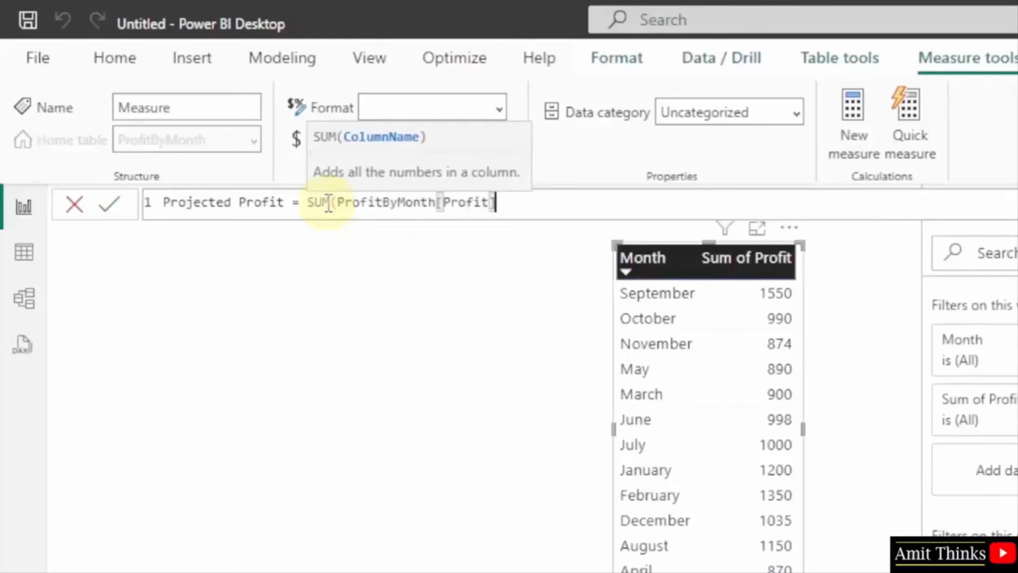
type(")*2")
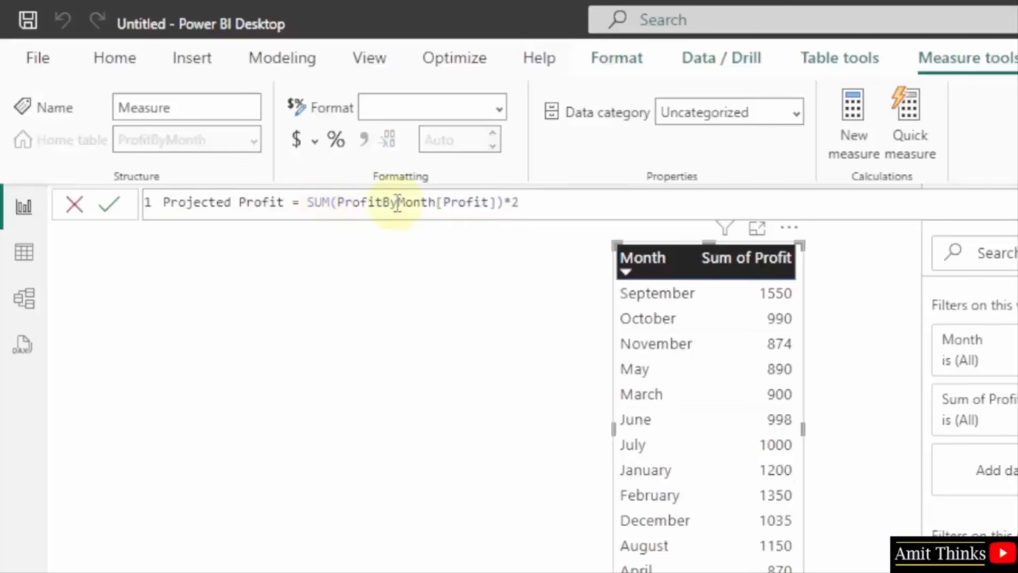
left_click(465, 205)
double_click(466, 206)
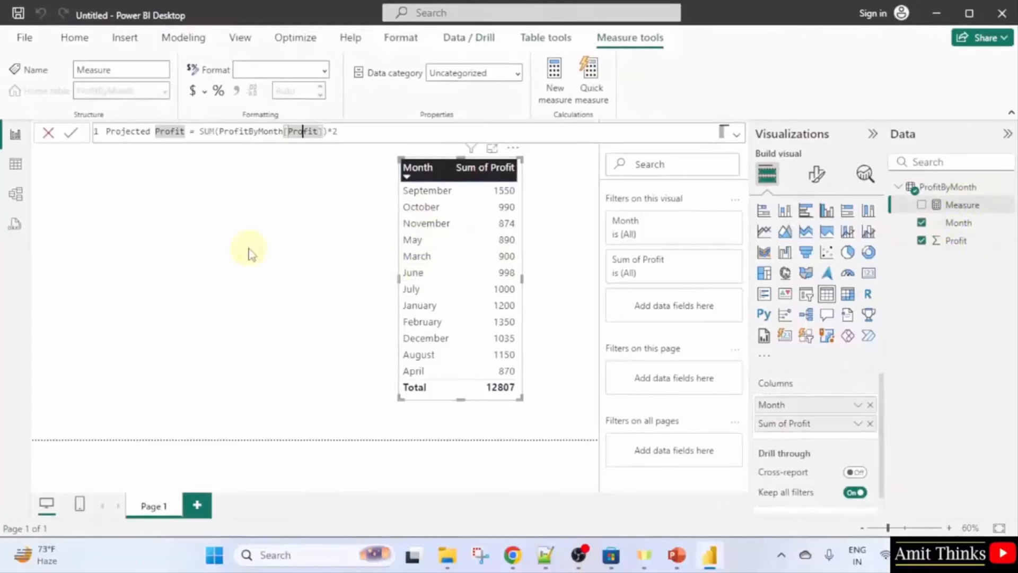
key("Return")
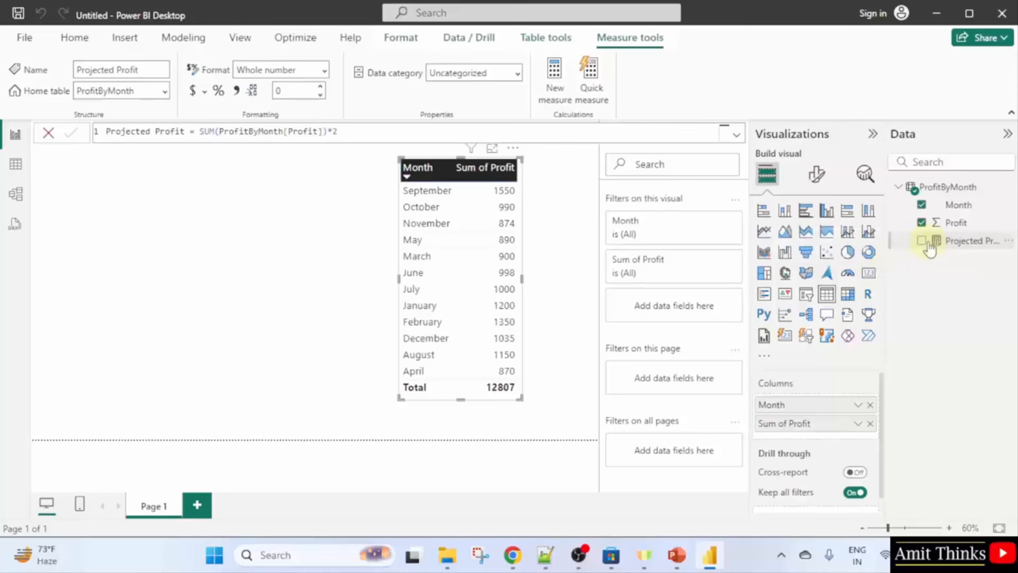
Add Projected Profit as a table column showing doubled monthly profit, totalling 25614.
left_click(922, 243)
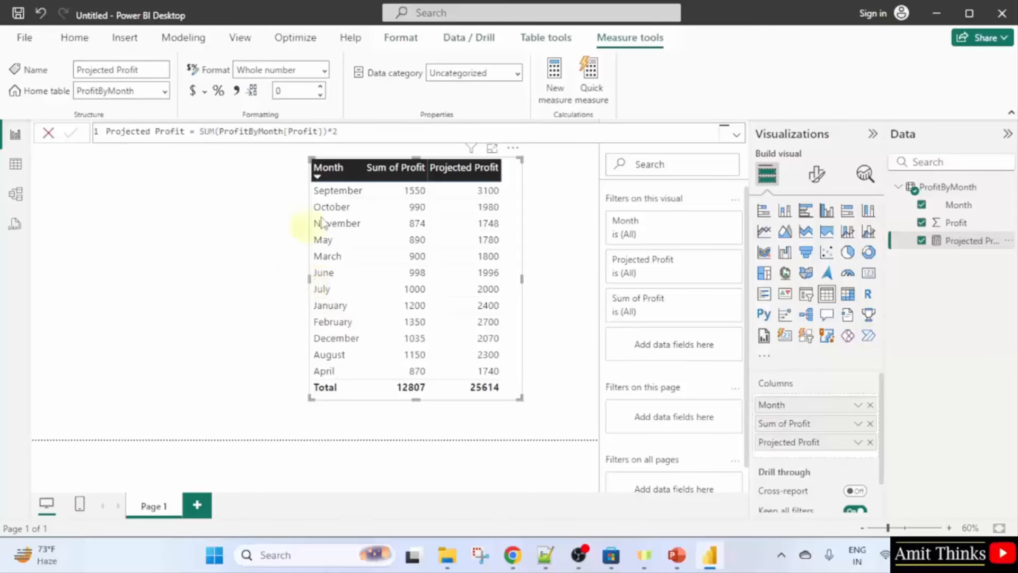
left_click(556, 215)
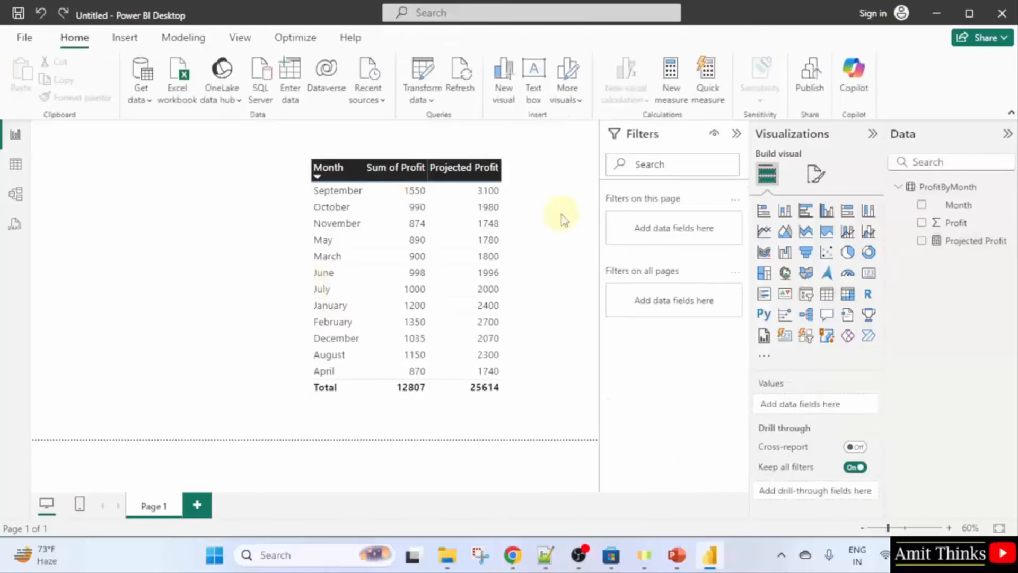
Add a clustered column chart with Month, Profit and Projected Profit.
left_click(826, 212)
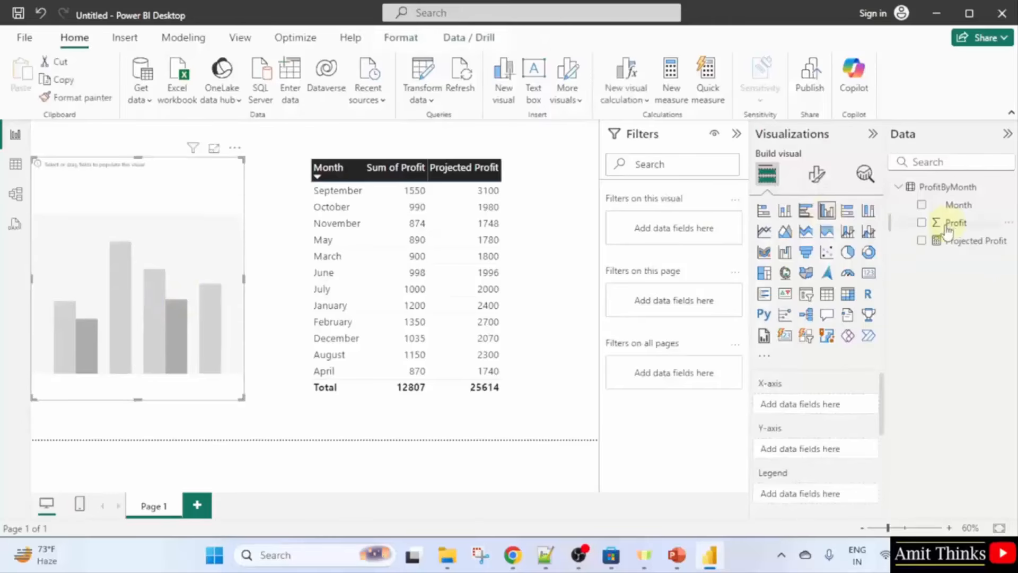
left_click(923, 205)
left_click(921, 222)
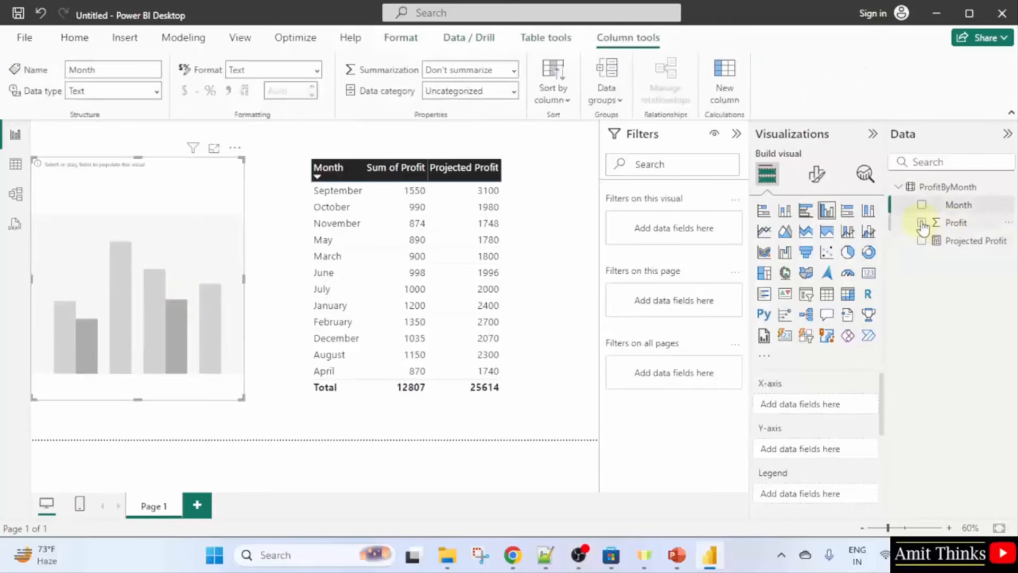
left_click(921, 205)
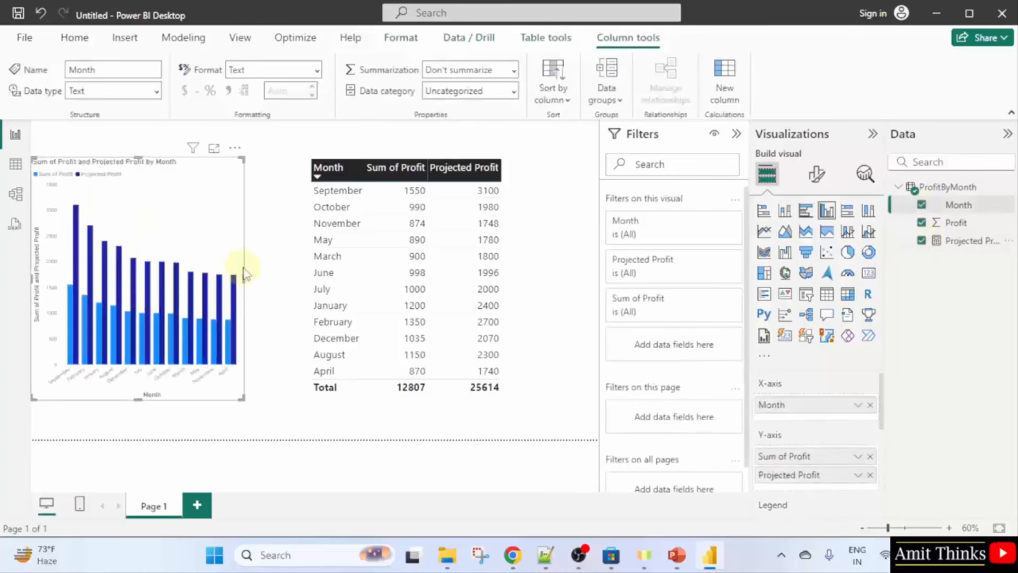
Arrange the chart and table side by side, widening the chart and moving the table right.
left_click_drag(244, 277, 301, 288)
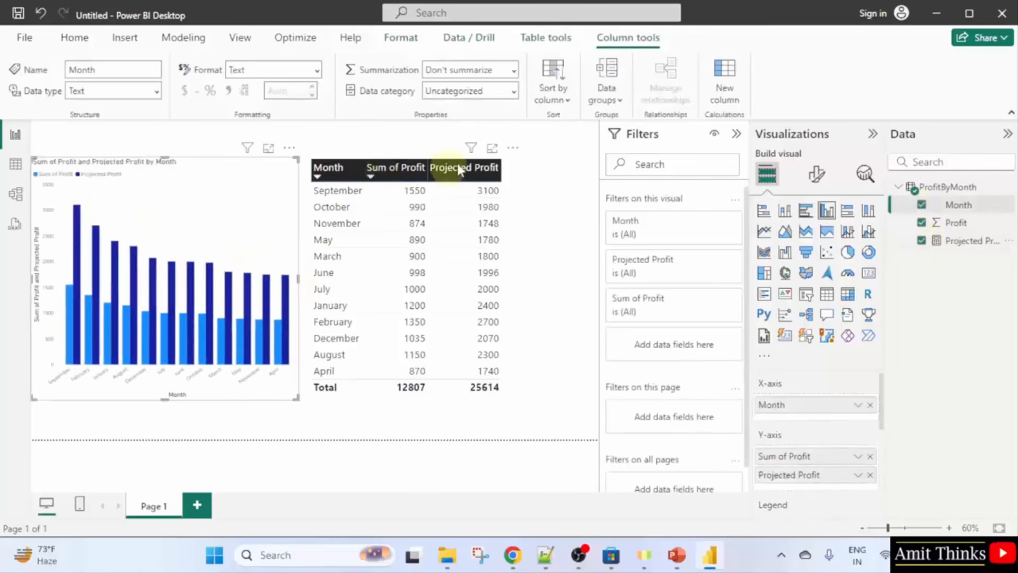
left_click(518, 303)
left_click(516, 301)
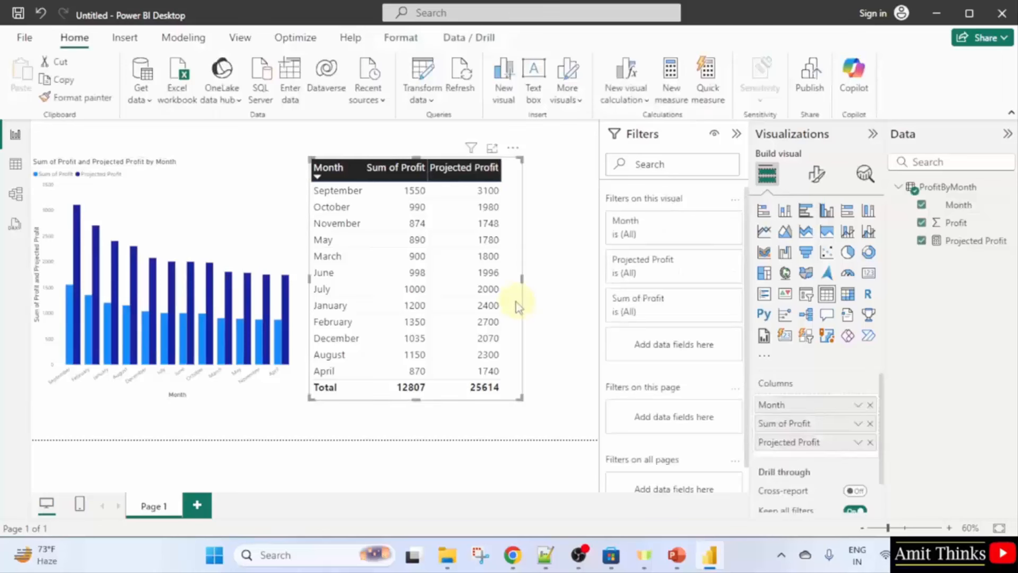
left_click_drag(521, 297, 575, 304)
left_click(258, 277)
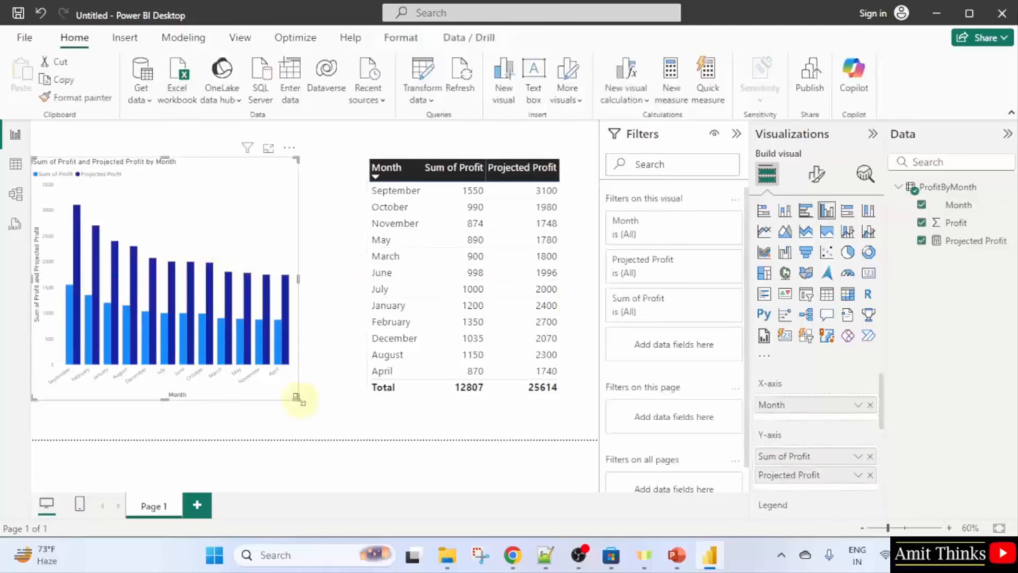
left_click_drag(296, 397, 364, 400)
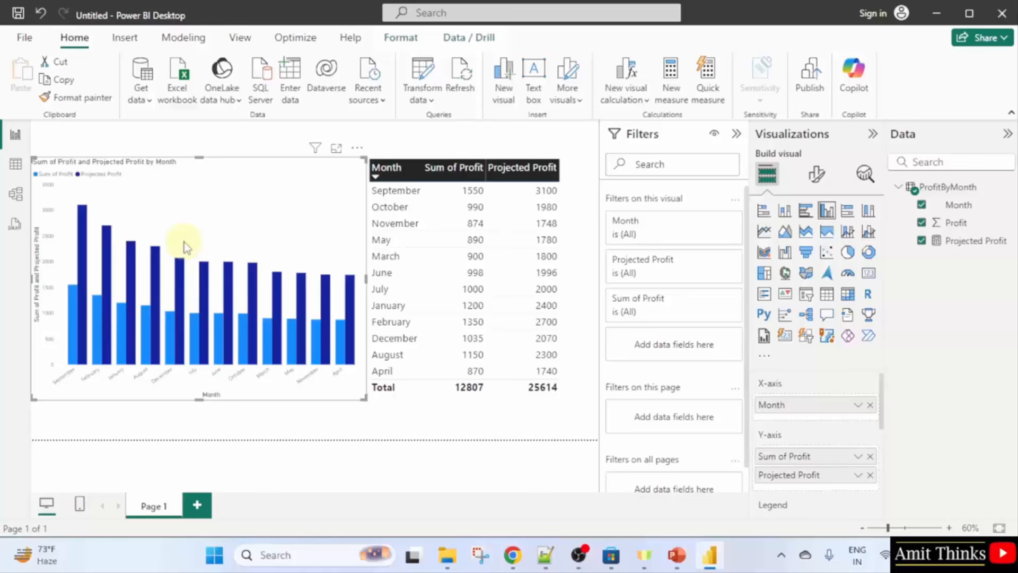
Save the report with the file name AMIT DAX Measure.pbix.
left_click(19, 15)
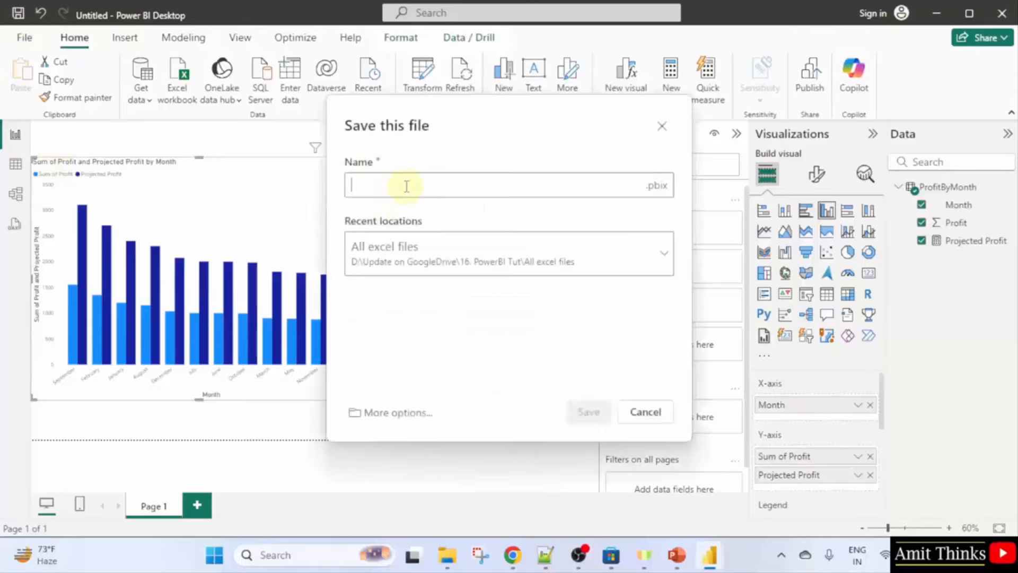
type("AMIT DAX Measure")
key("ctrl+a")
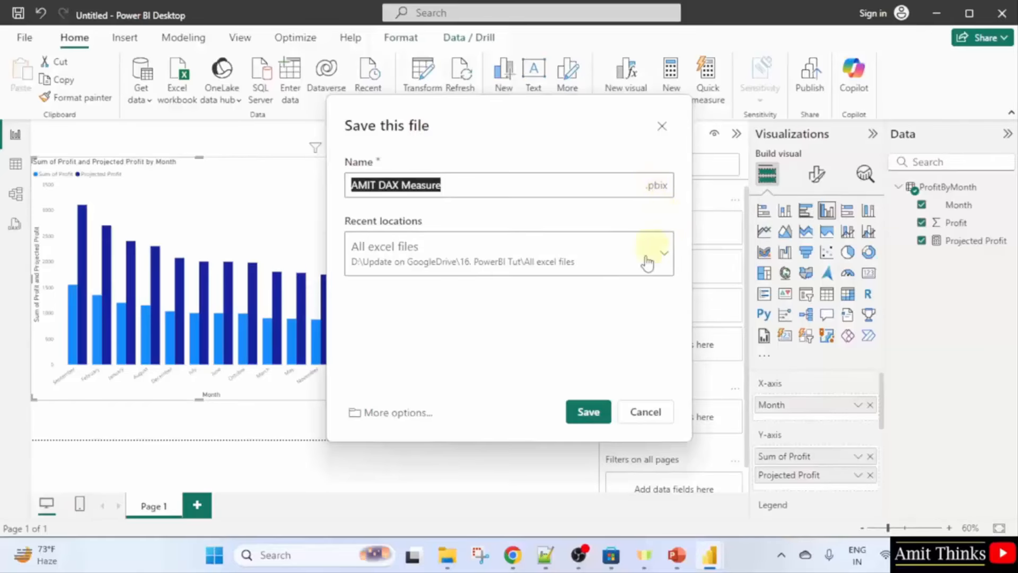
left_click(599, 412)
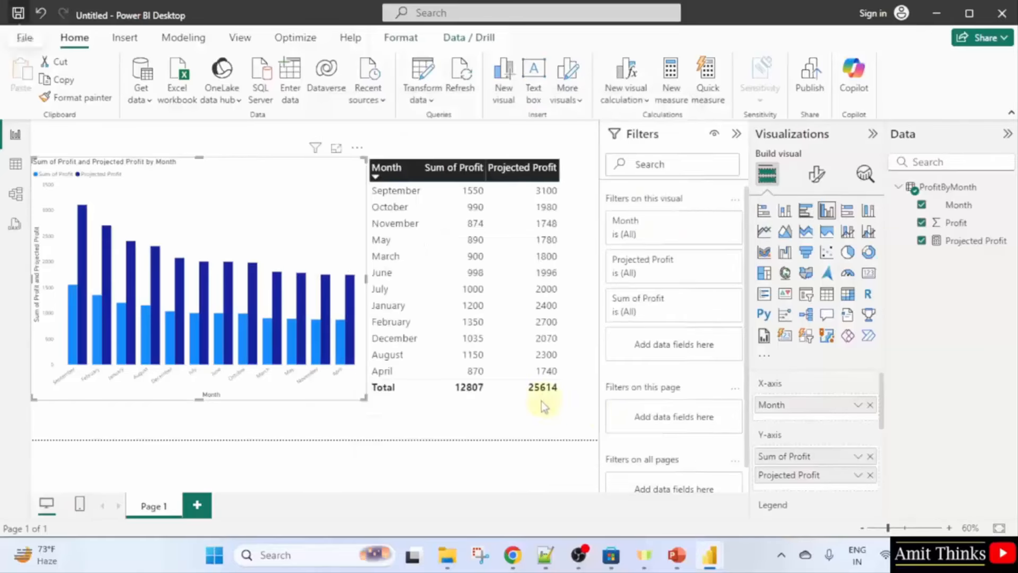
left_click(552, 454)
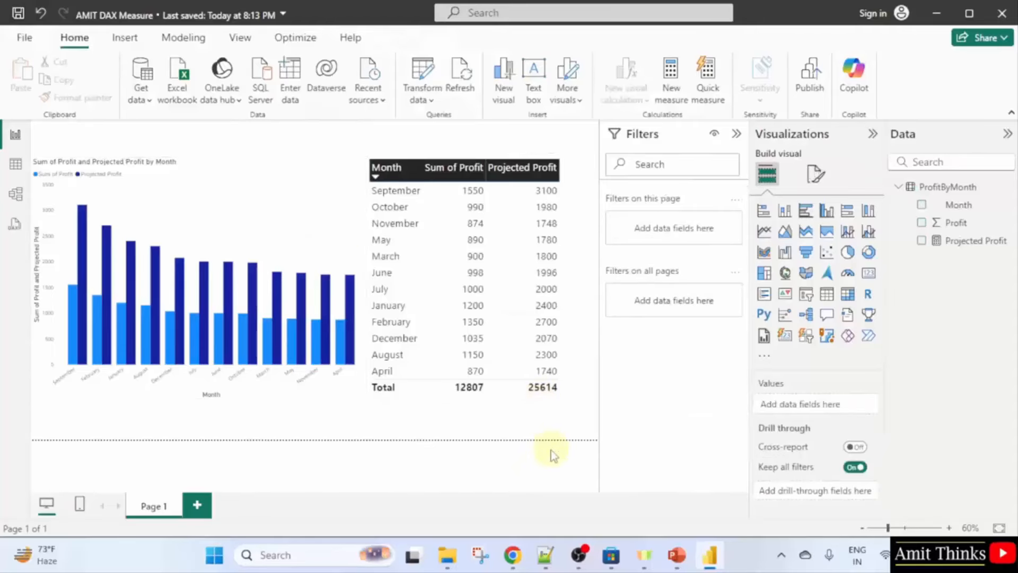
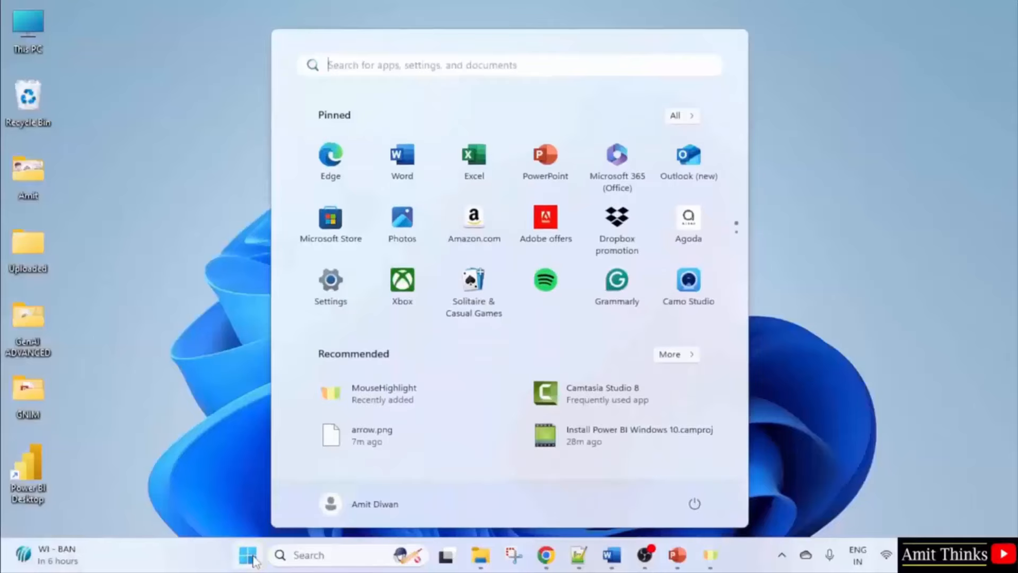
Search the Start menu for 'power' and launch Power BI Desktop.
type("power")
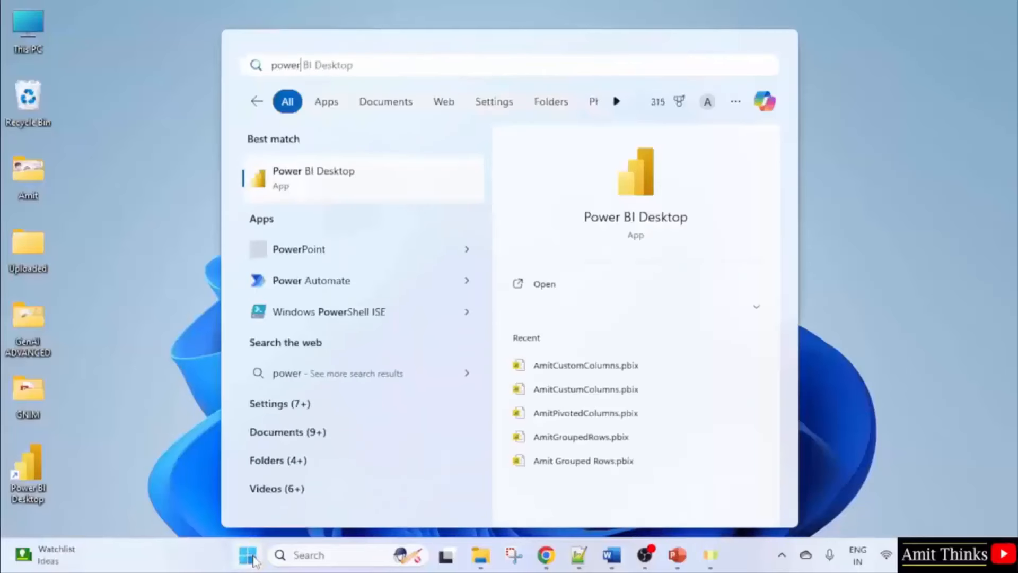
left_click(613, 289)
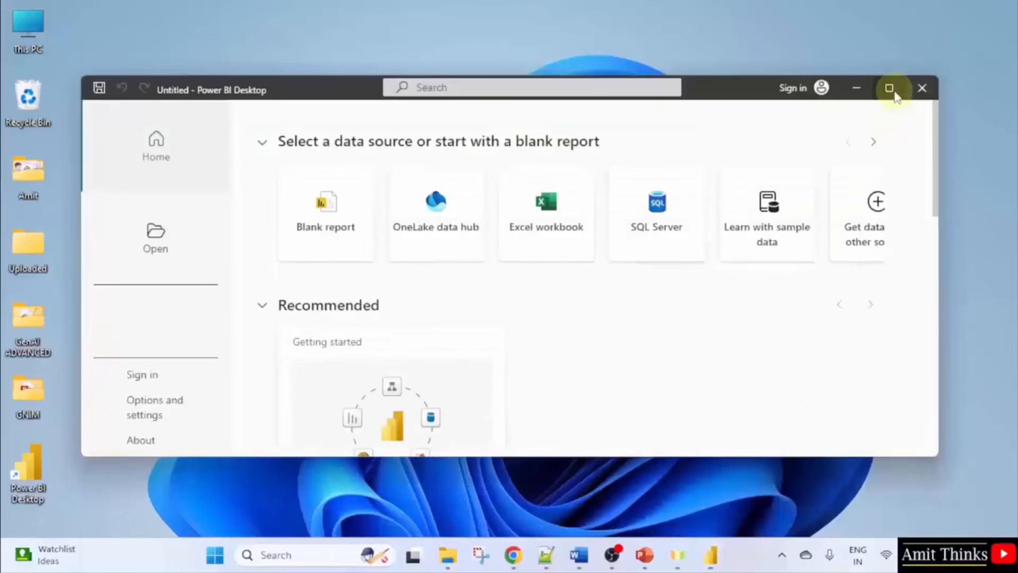
Maximize the Power BI window and open the recent report Amit_PowerBI.pbix.
left_click(890, 88)
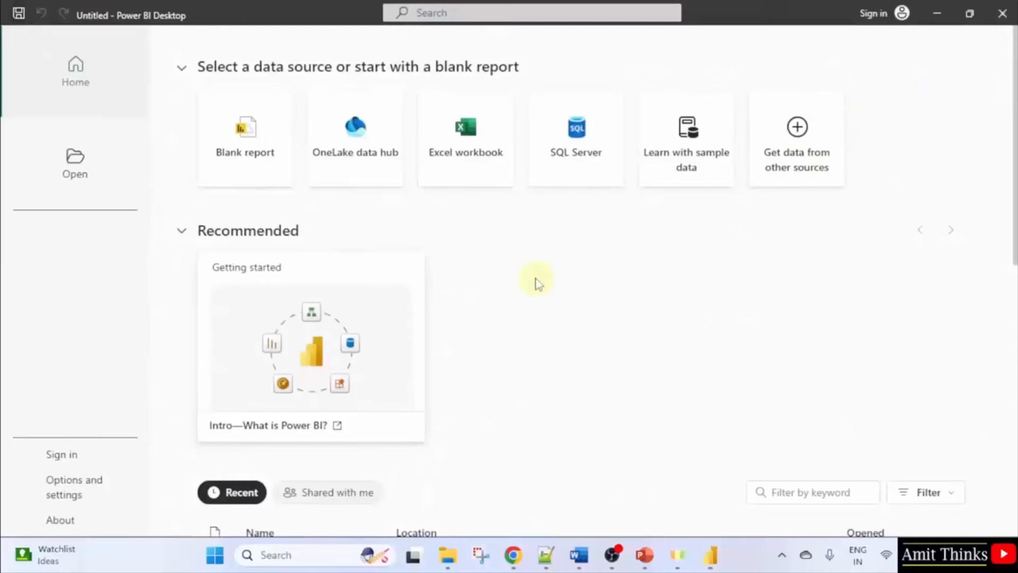
scroll(552, 284, "down", 6)
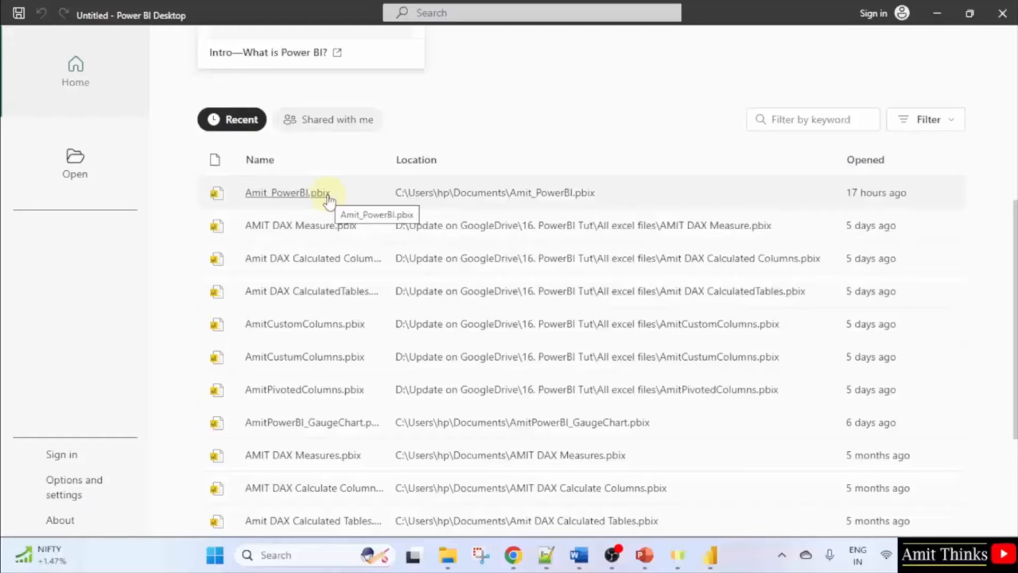
left_click(286, 192)
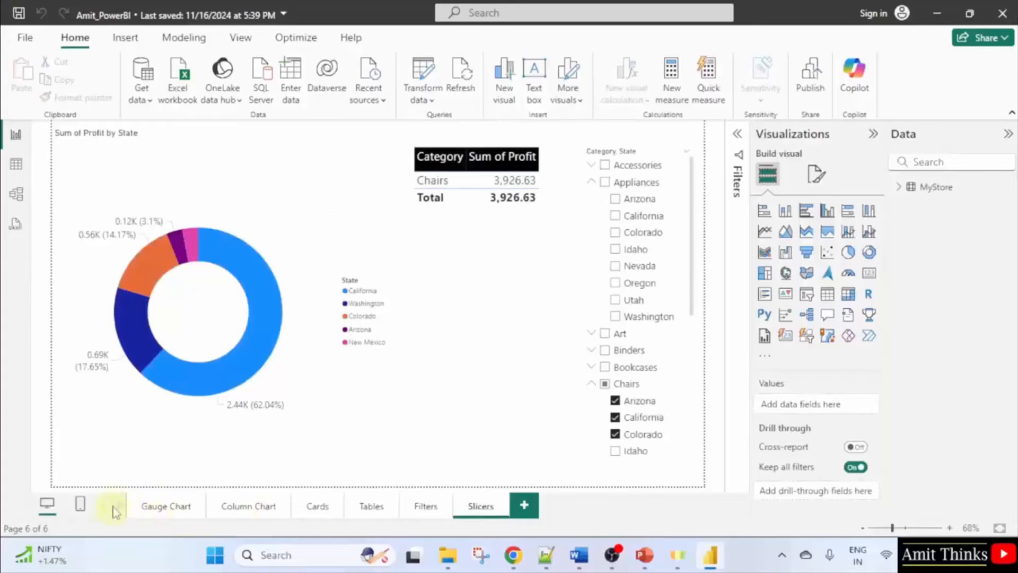
Browse the report pages, then collapse the Appliances and Chairs groups in the Slicers page slicer.
left_click(180, 513)
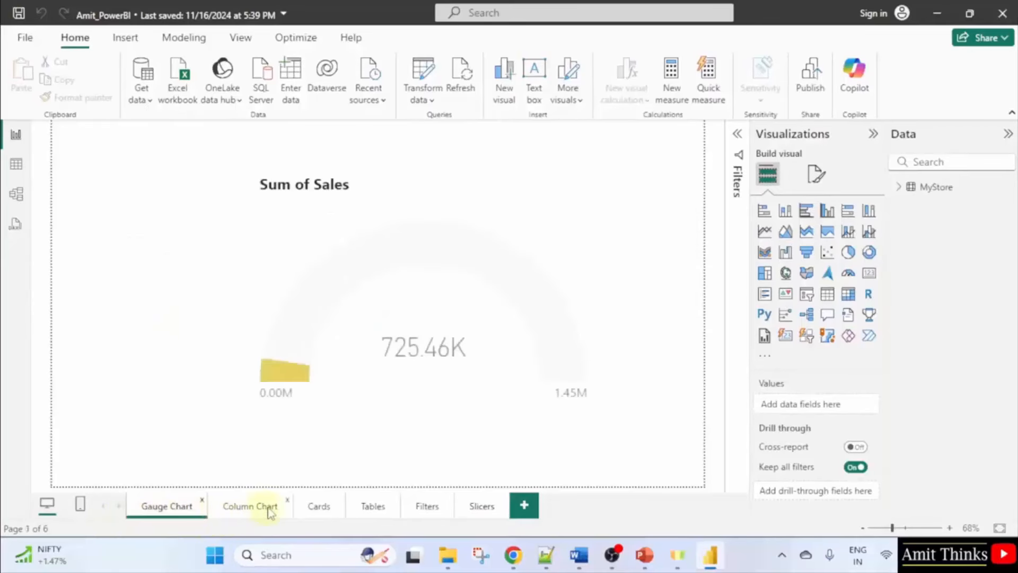
left_click(266, 509)
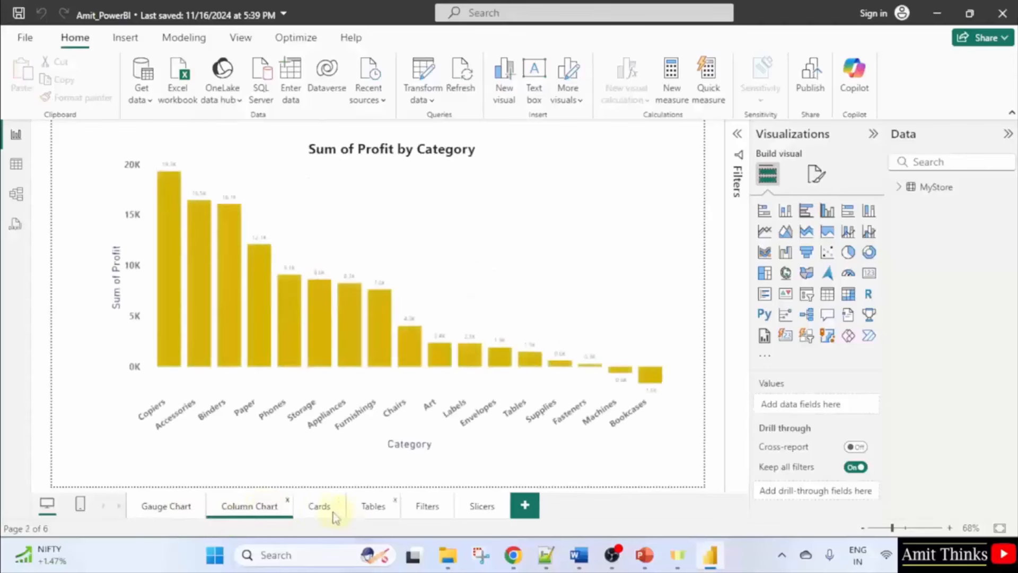
left_click(469, 514)
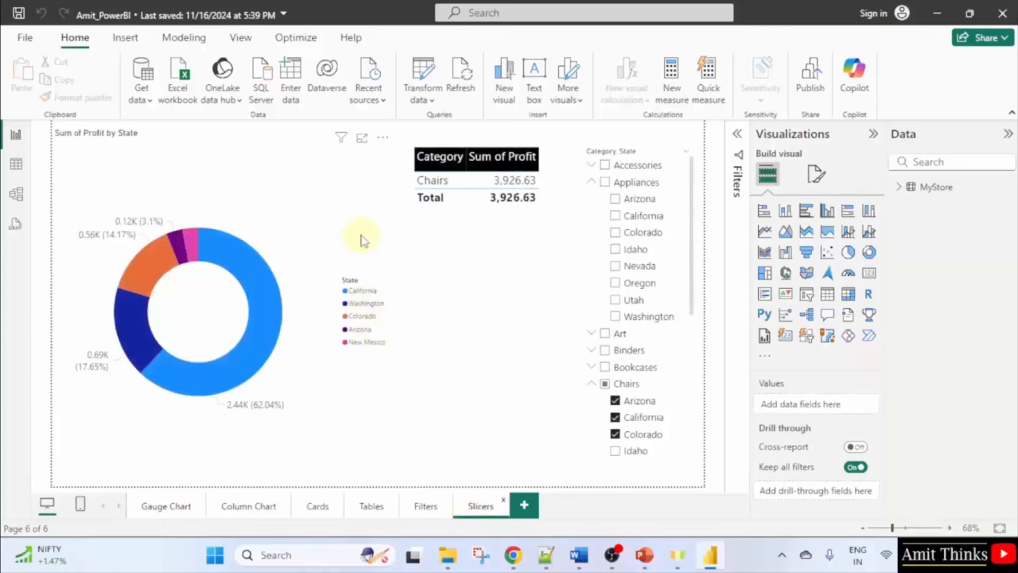
left_click(549, 190)
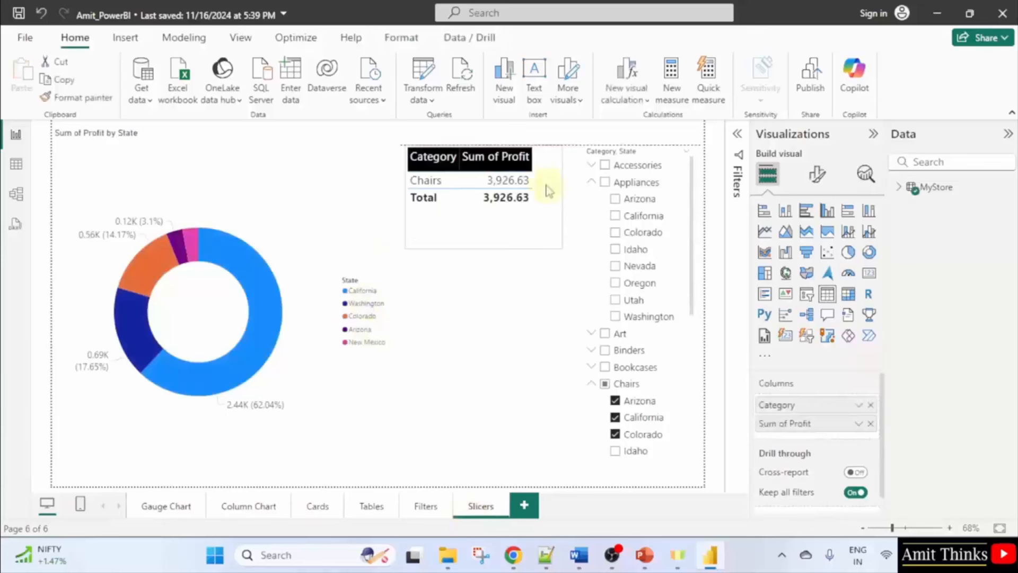
left_click(591, 181)
left_click(591, 248)
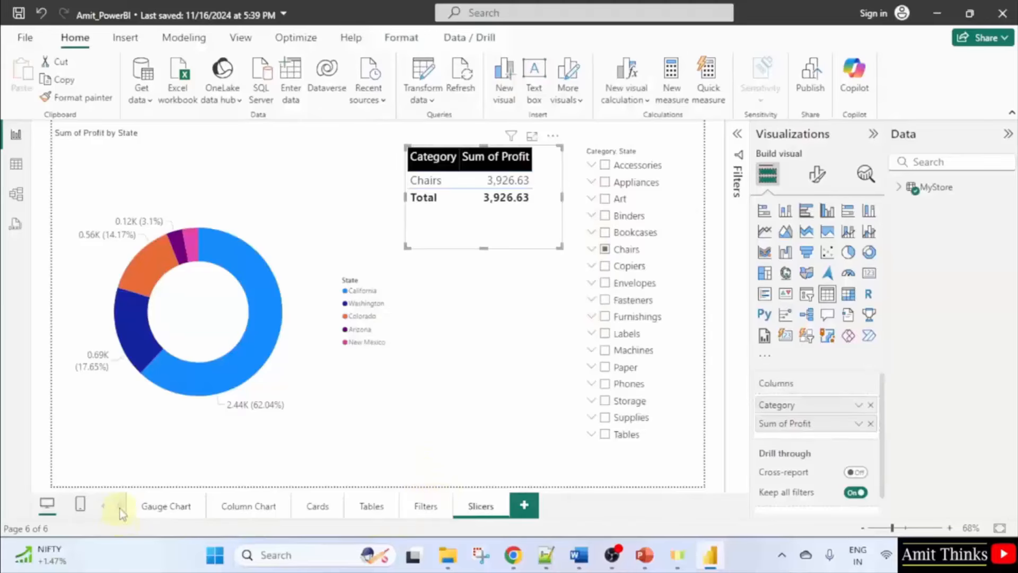
Add a new blank page named Summary and move it to the front of the report.
left_click(529, 508)
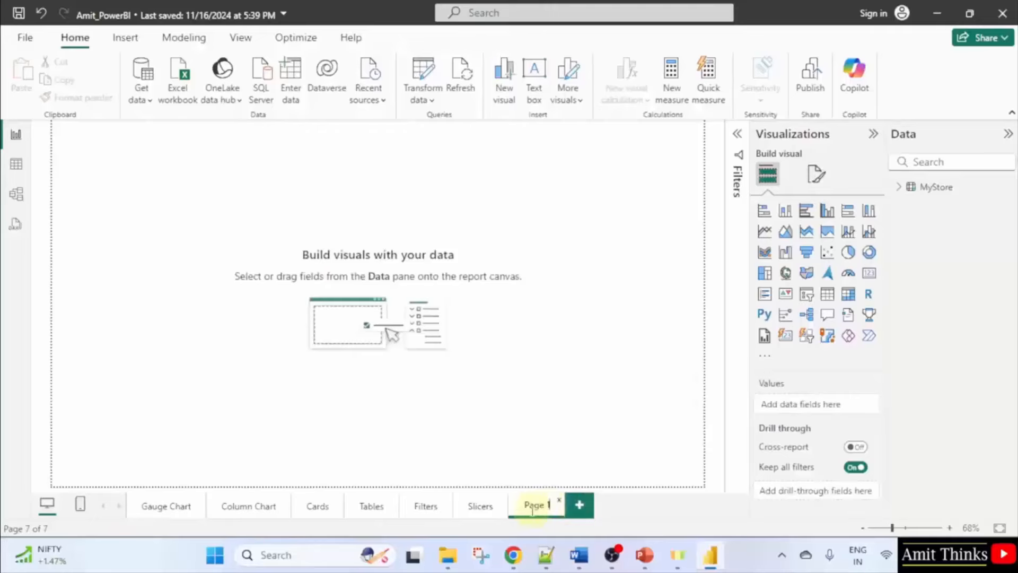
double_click(533, 508)
type("Sum")
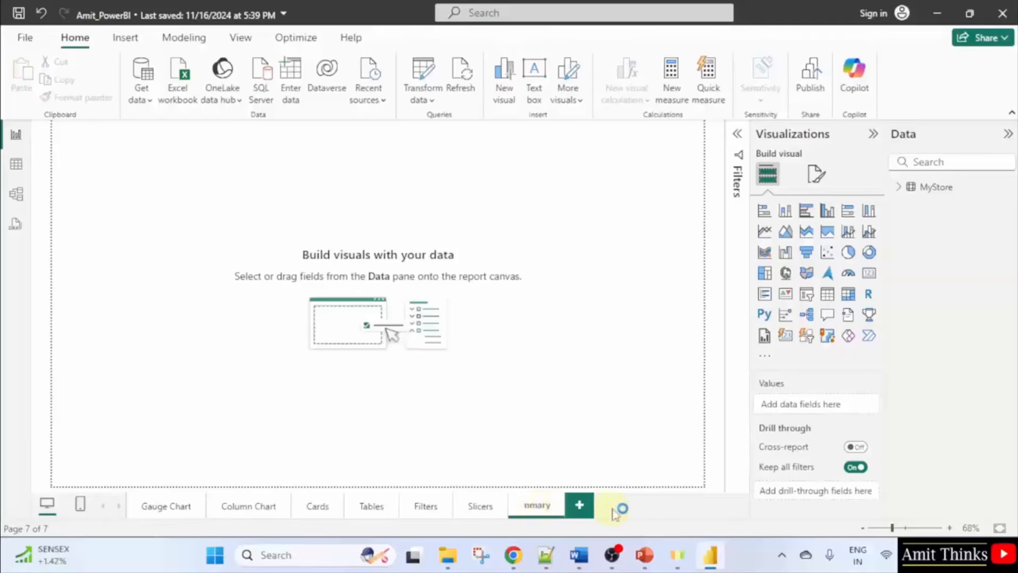
key("Return")
left_click_drag(552, 508, 166, 512)
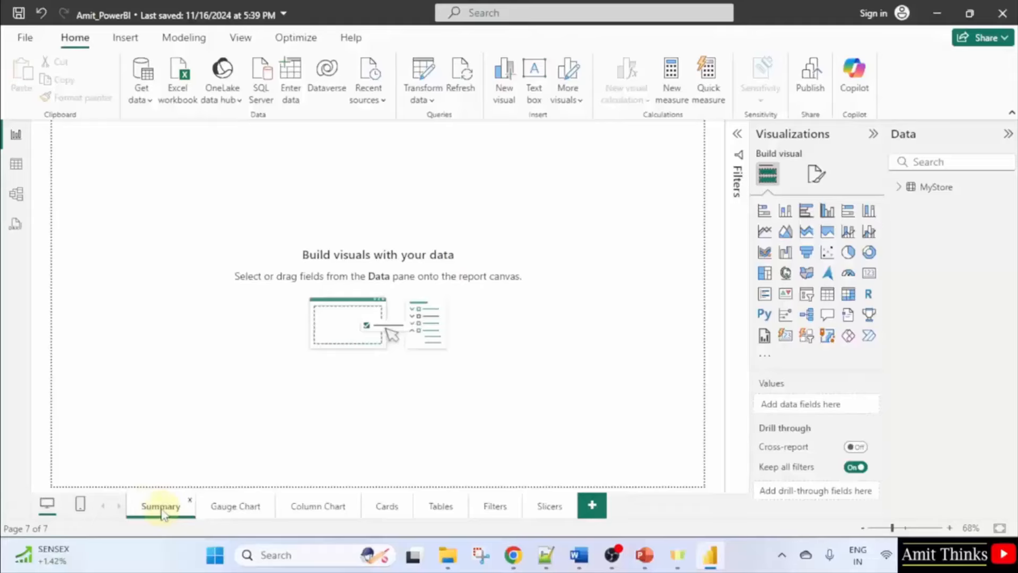
double_click(162, 510)
left_click(590, 192)
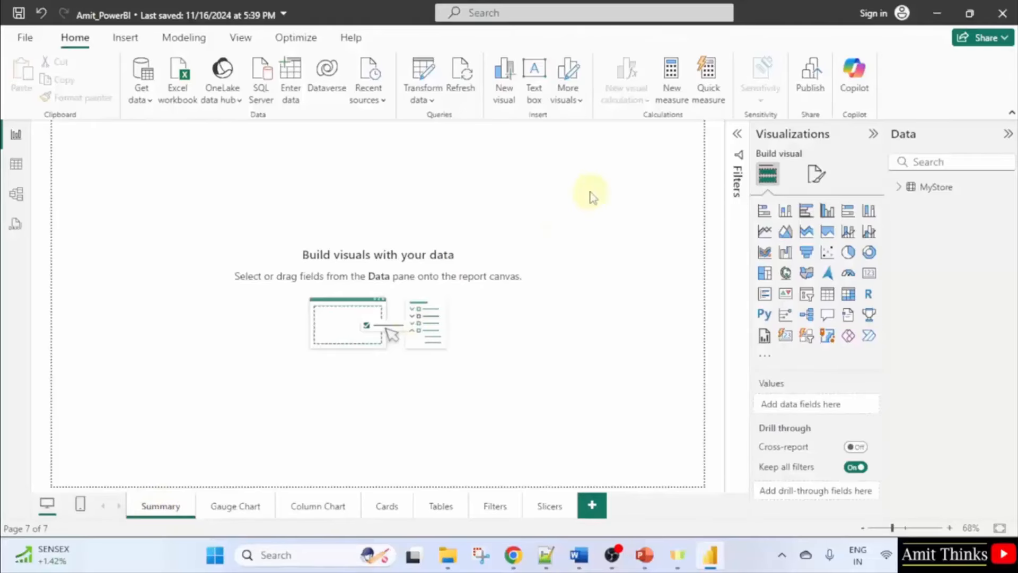
Set the Summary page canvas background to light blue at 0% transparency.
left_click(816, 175)
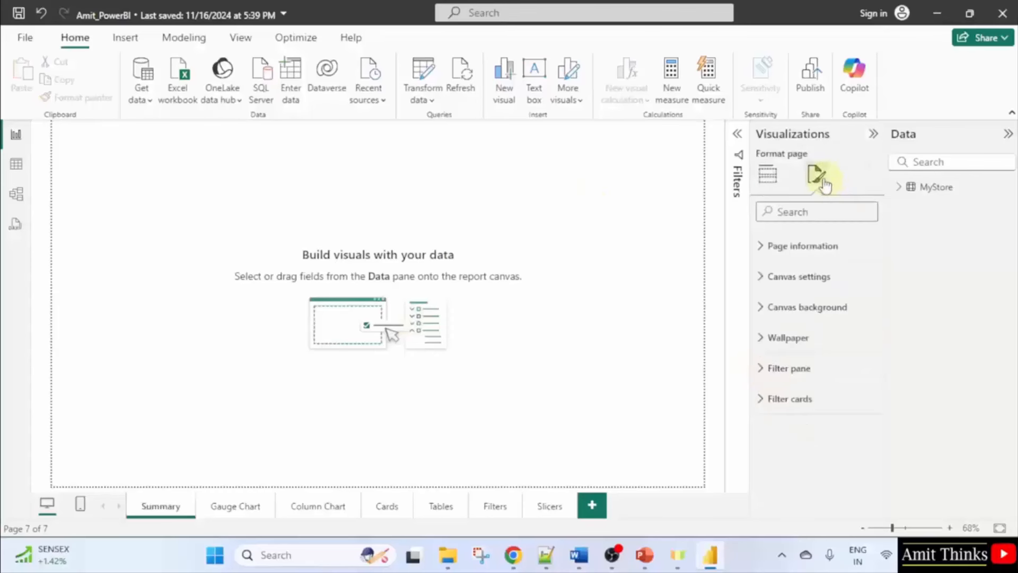
left_click(835, 250)
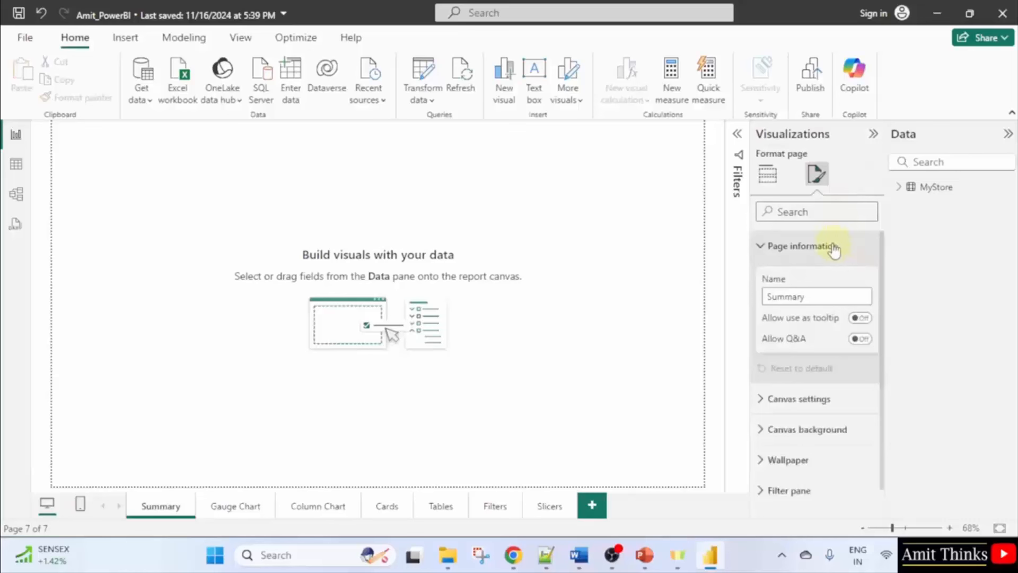
left_click(833, 296)
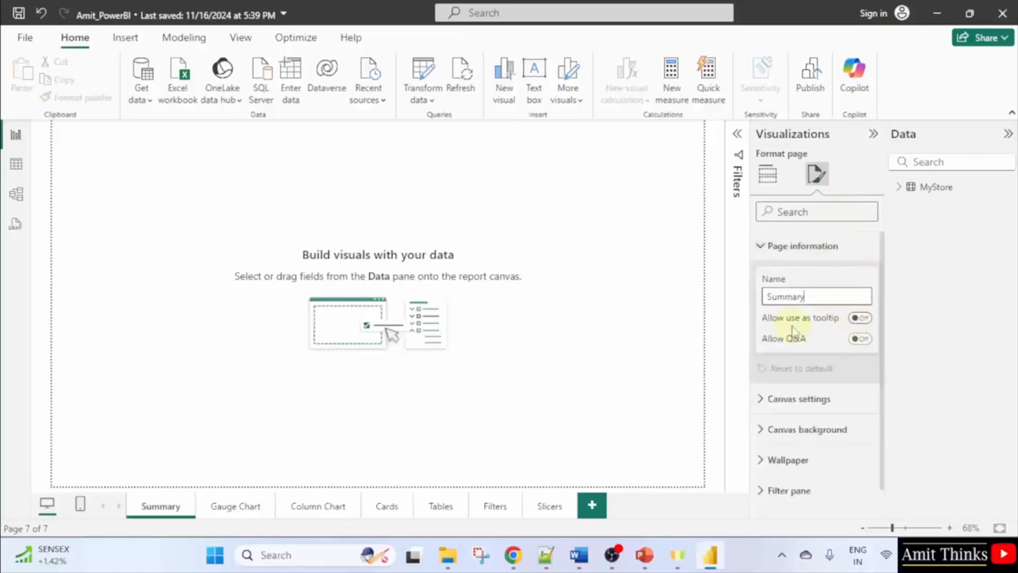
left_click(826, 402)
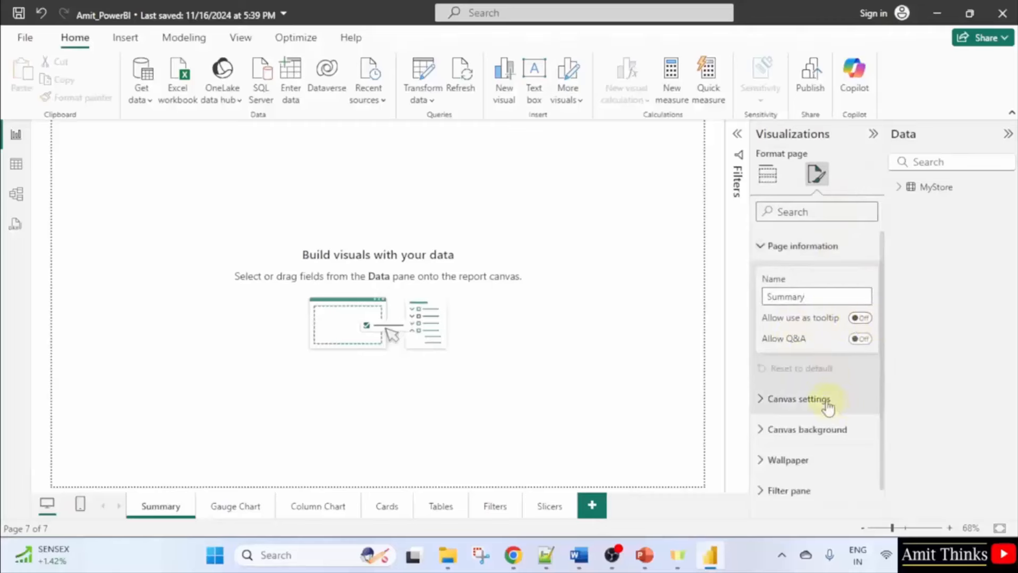
scroll(829, 404, "down", 3)
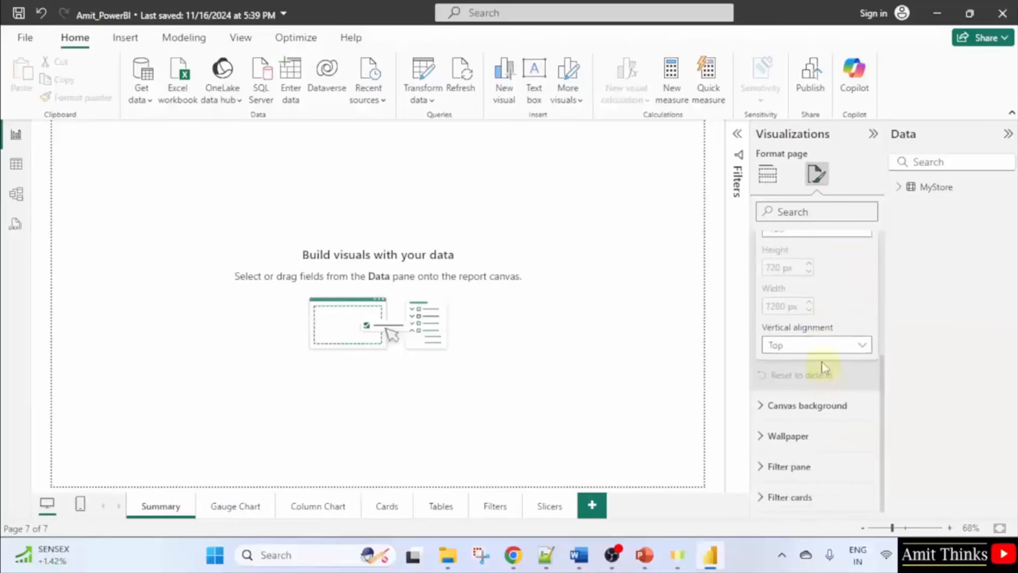
left_click(829, 405)
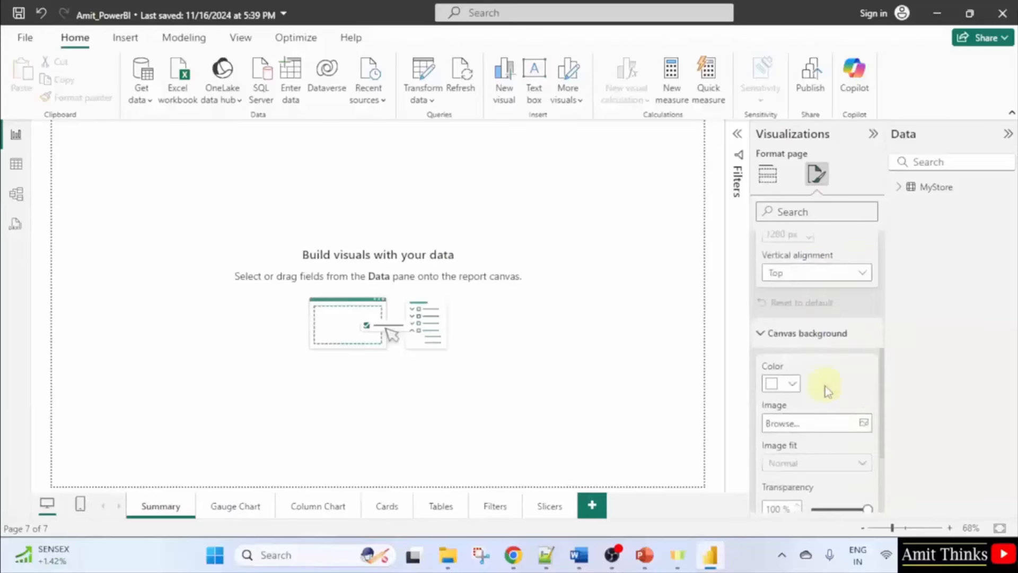
scroll(825, 386, "down", 2)
left_click(792, 308)
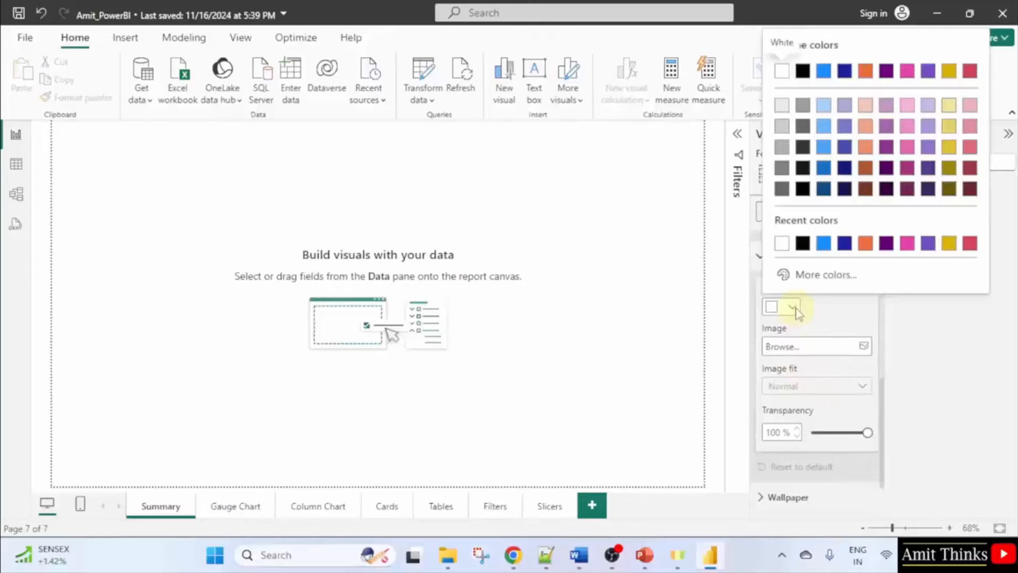
left_click(825, 106)
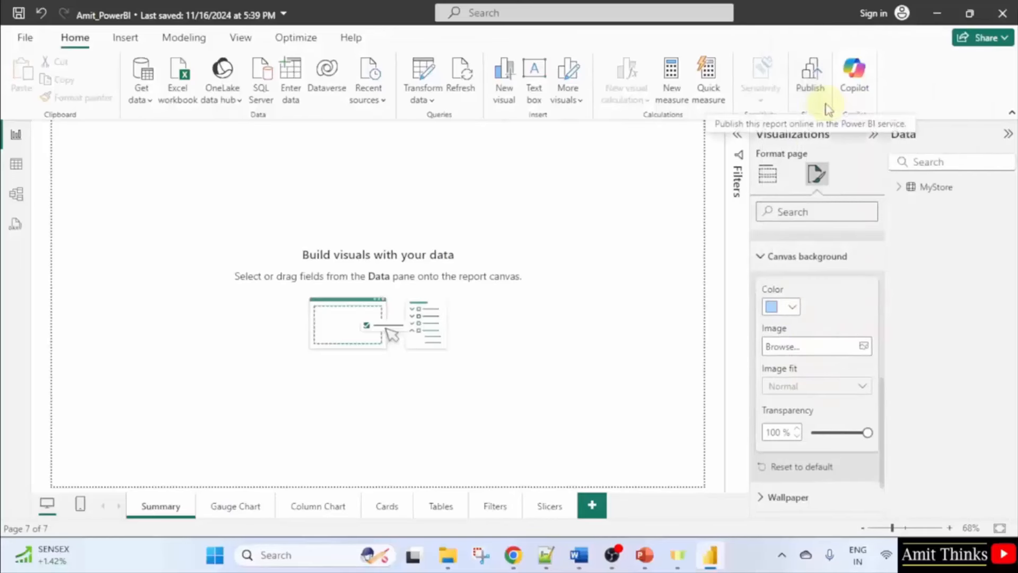
left_click_drag(869, 439, 811, 437)
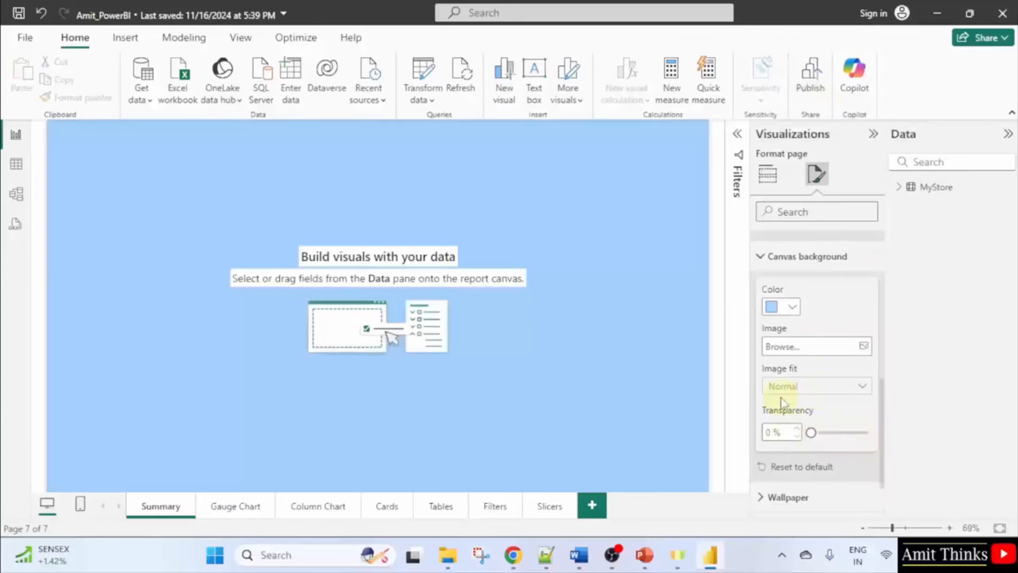
Change the canvas background colour to light grey.
left_click(791, 308)
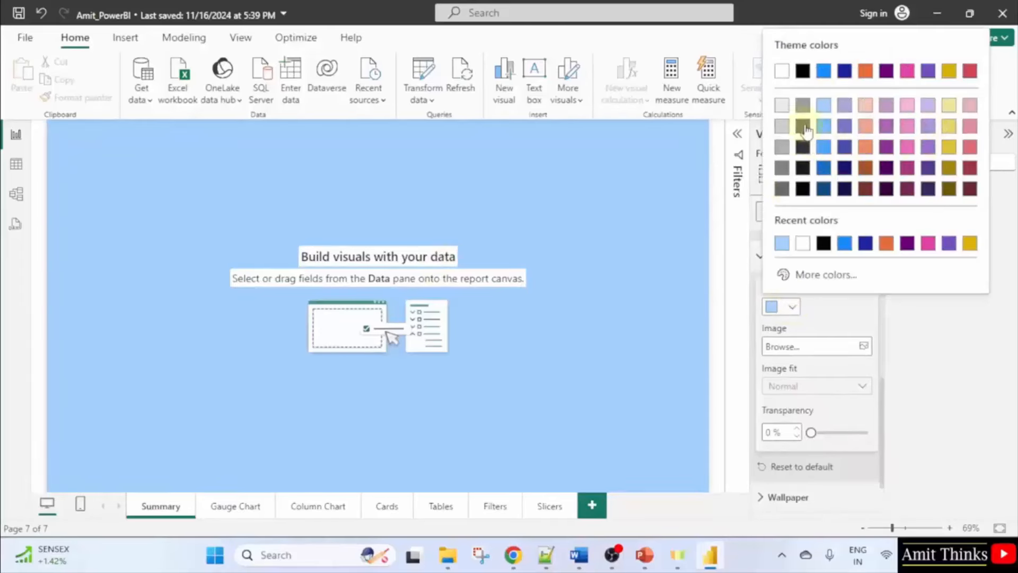
left_click(780, 106)
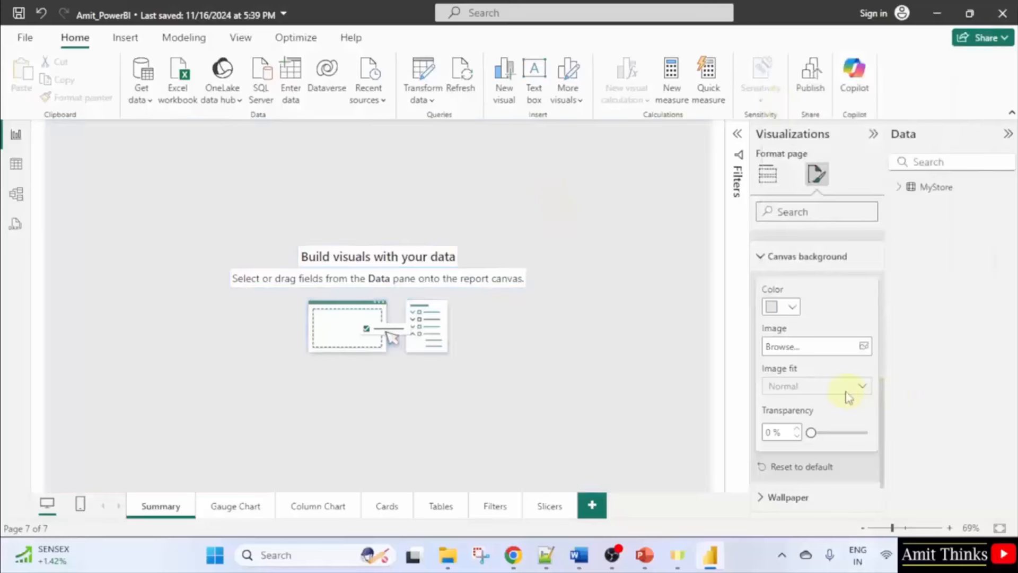
scroll(817, 318, "up", 5)
Add a wide title text box across the top of the Summary page and type the title.
left_click(767, 174)
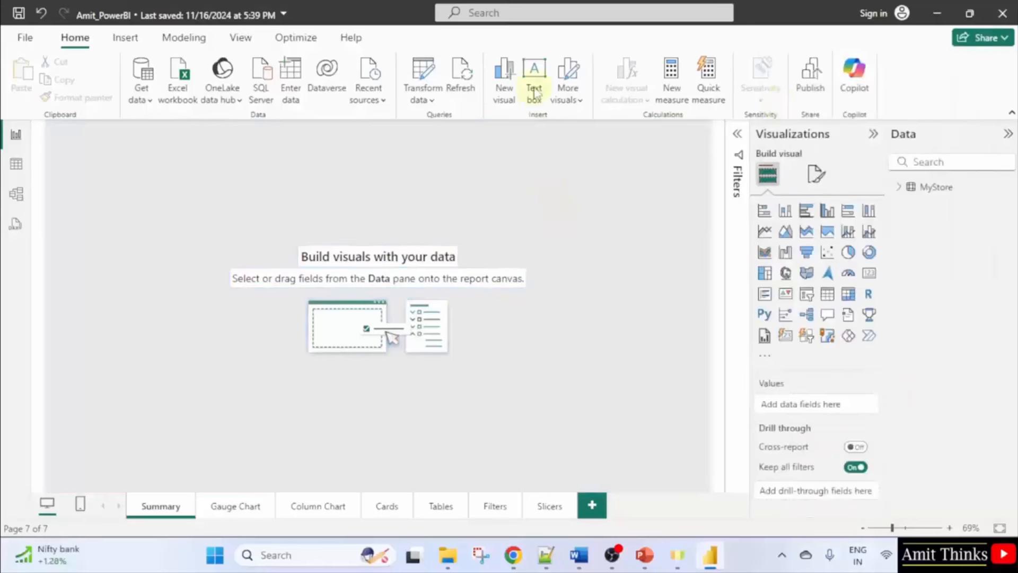
left_click(534, 93)
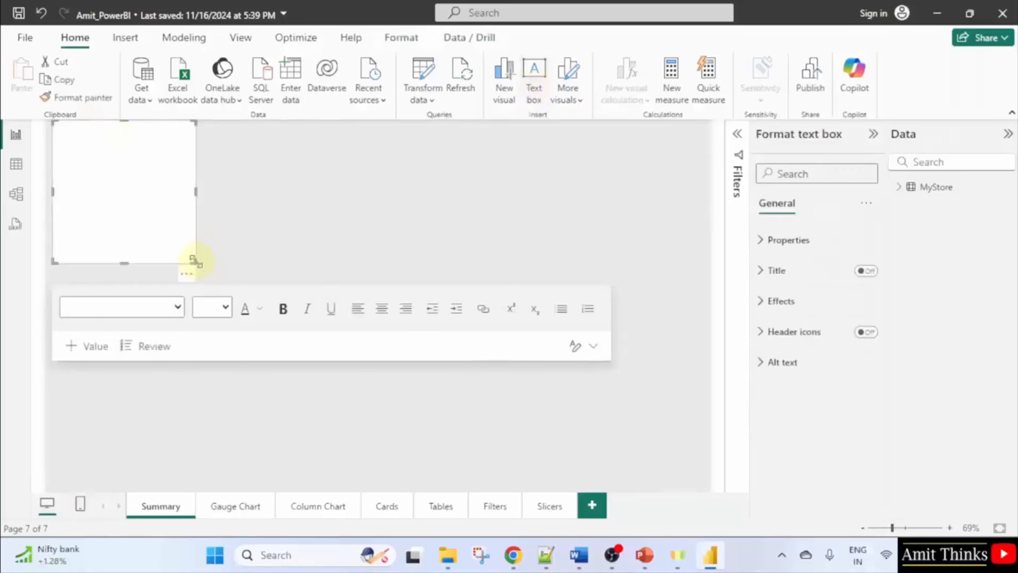
left_click_drag(194, 260, 714, 162)
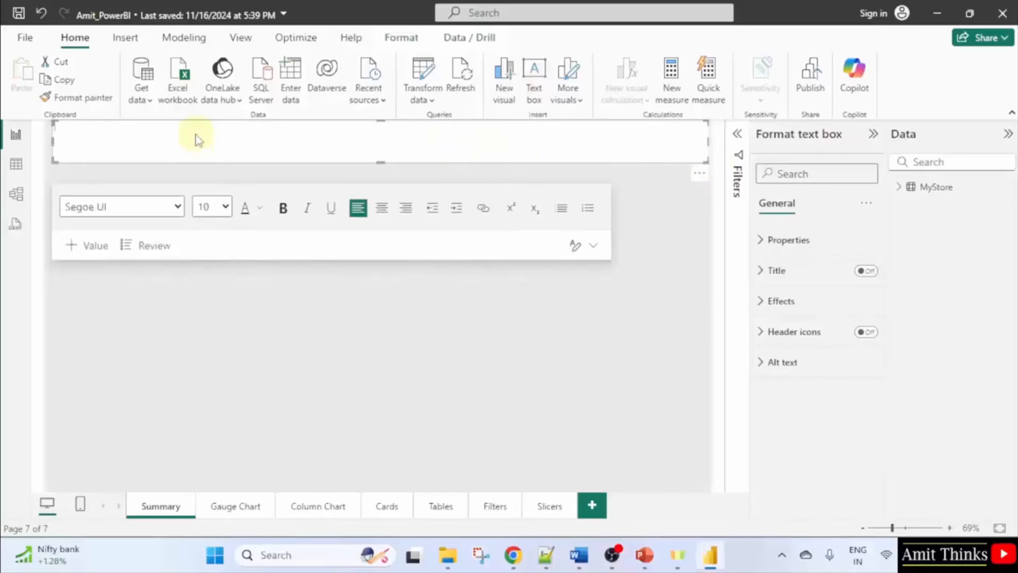
type("My Supermart Report")
right_click(90, 129)
left_click(303, 143)
Set the title to 40 points and correct it to read 'My Store Report'.
left_click_drag(130, 127, 53, 127)
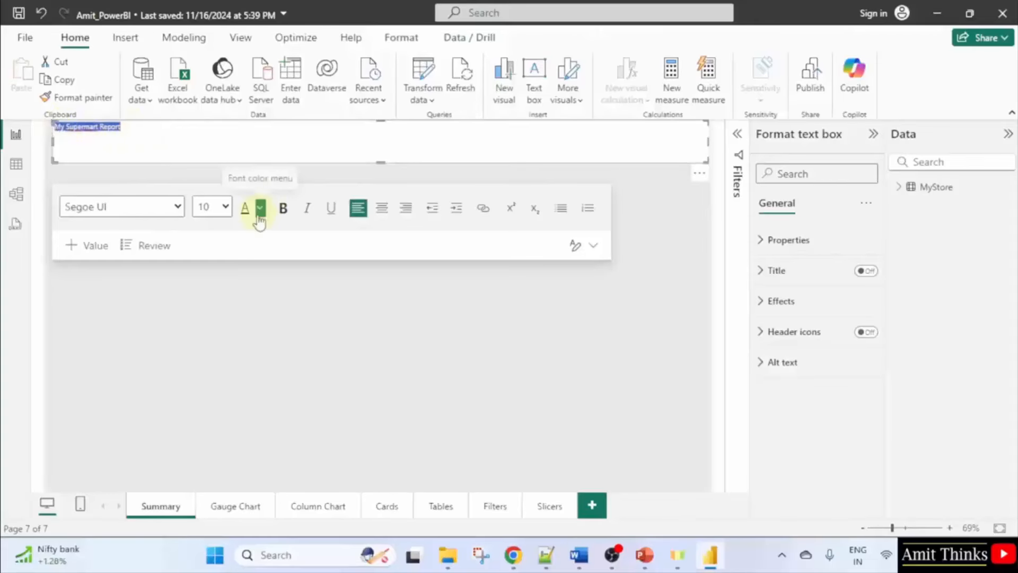
left_click(226, 207)
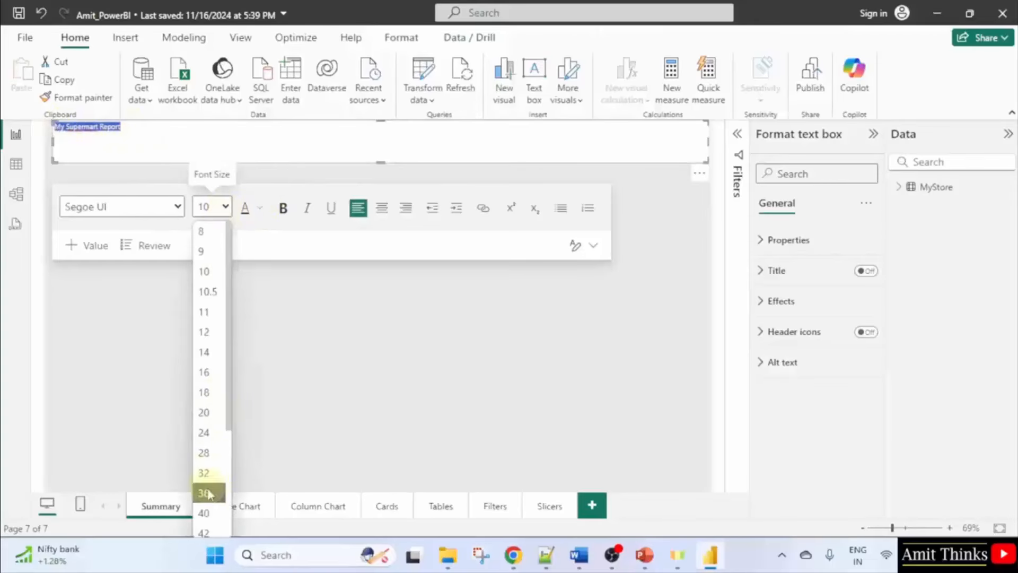
left_click(219, 508)
left_click_drag(340, 151, 59, 142)
left_click(225, 143)
key("BackSpace")
key("BackSpace")
key("BackSpace")
key("BackSpace")
key("BackSpace")
key("BackSpace")
key("BackSpace")
key("BackSpace")
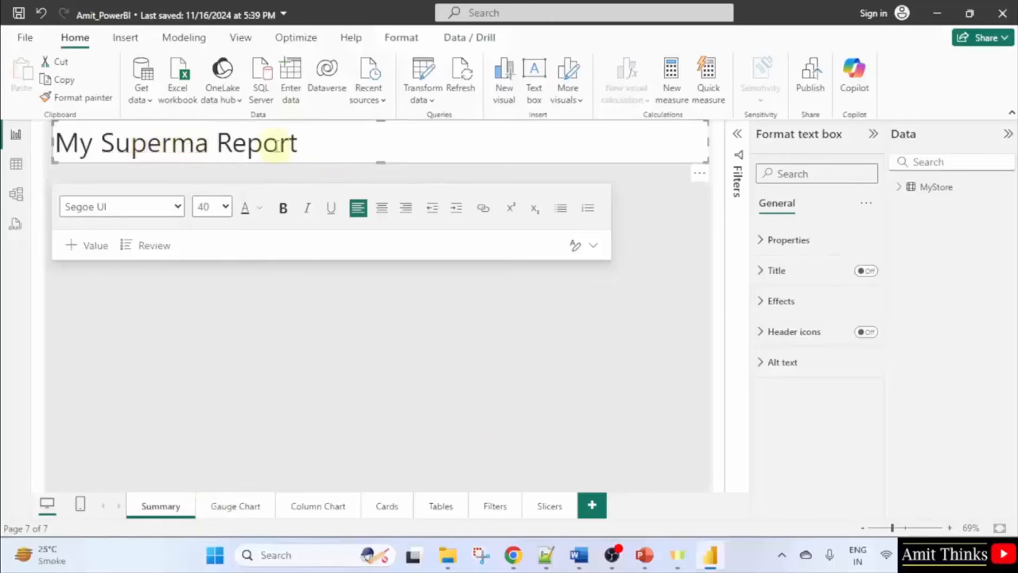
key("BackSpace")
type("Store")
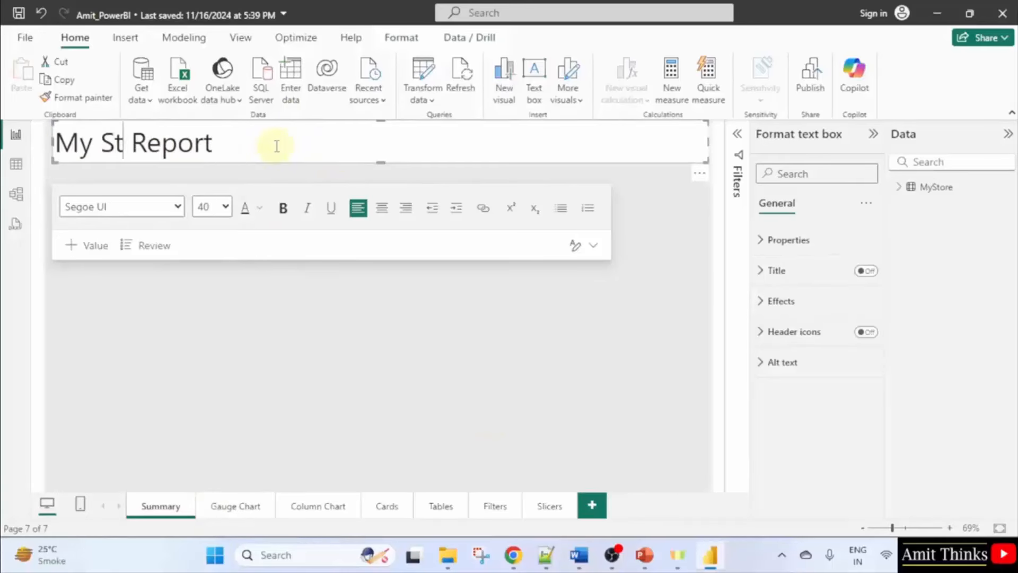
Centre the My Store Report title within its text box.
triple_click(274, 146)
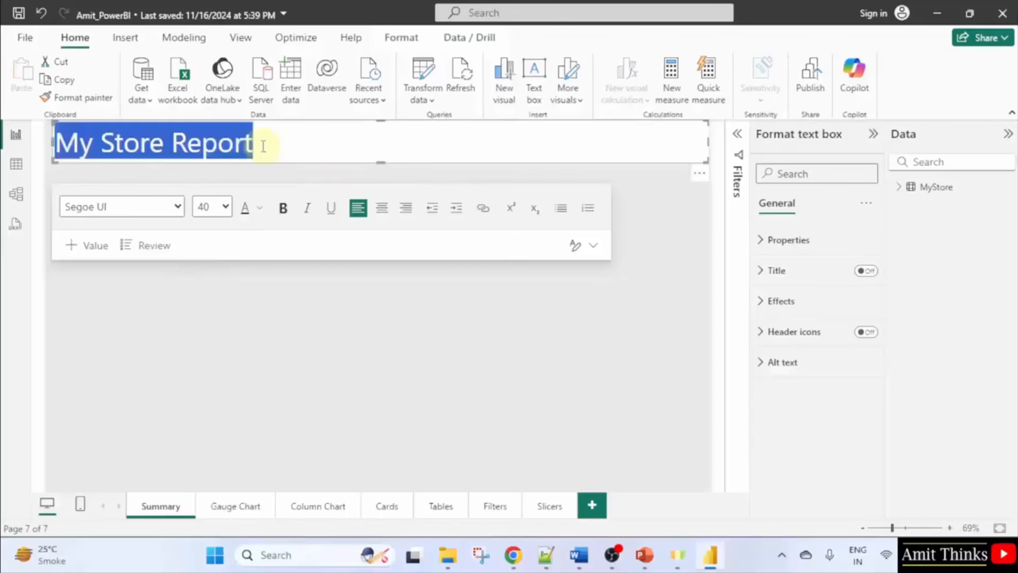
left_click(381, 207)
left_click(620, 169)
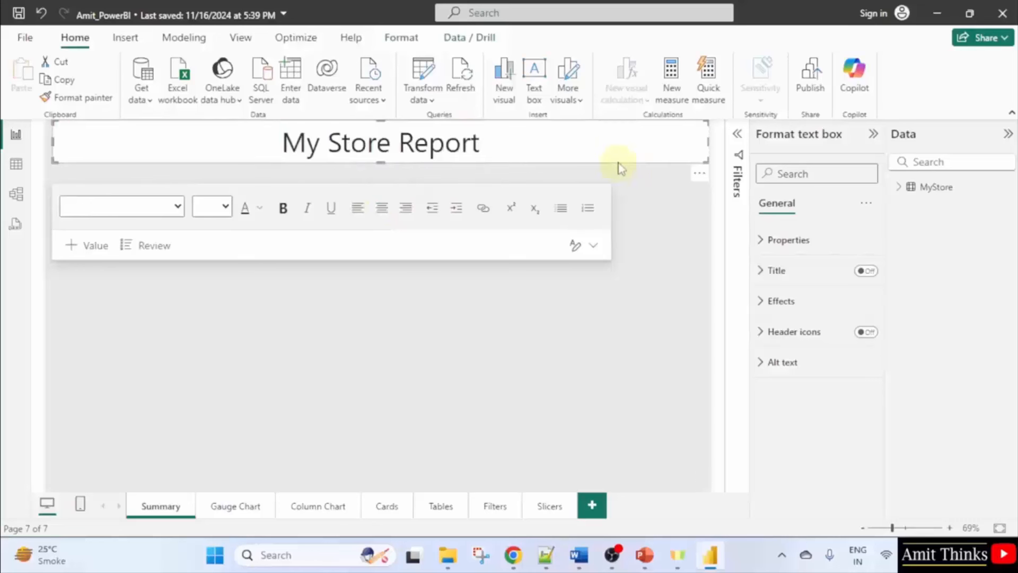
left_click(636, 240)
left_click(589, 153)
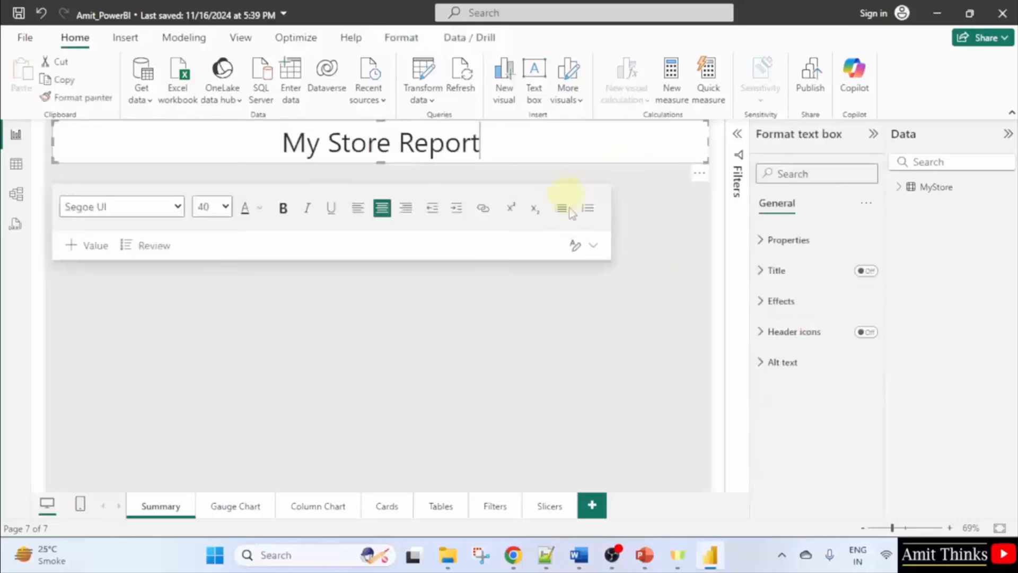
left_click(677, 257)
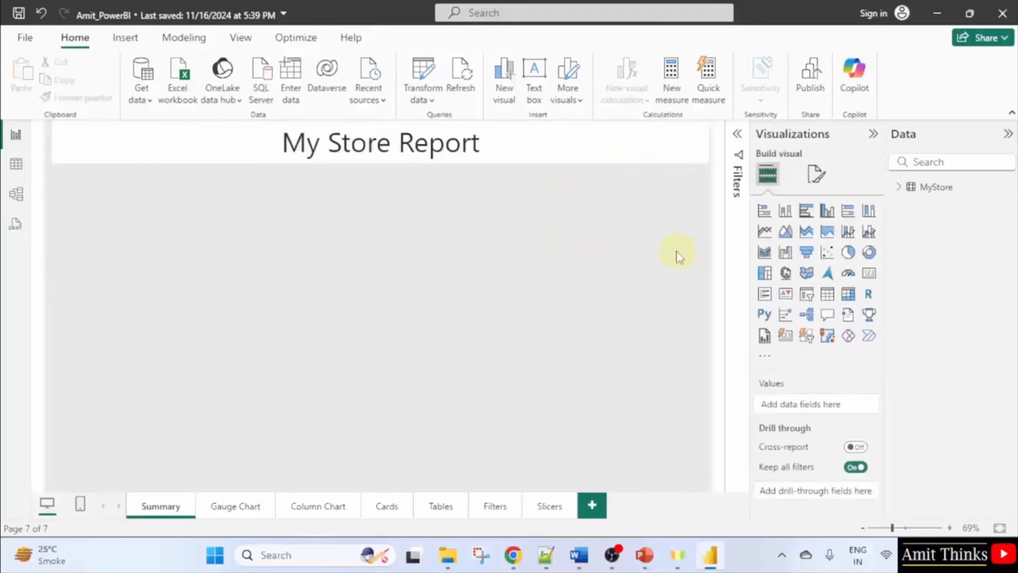
left_click(513, 154)
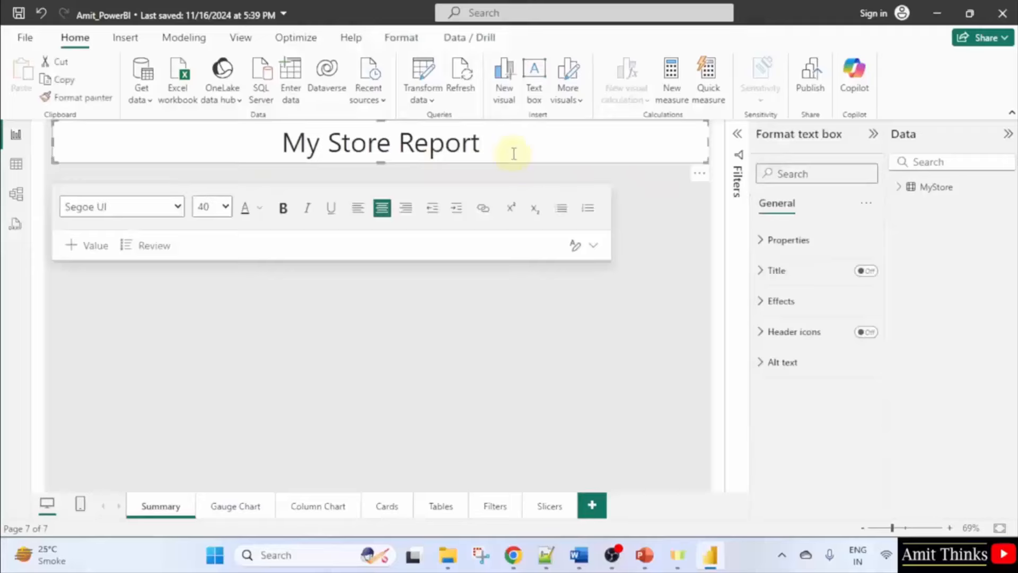
Insert a second text box just below the title with a 32-point font size.
left_click(542, 101)
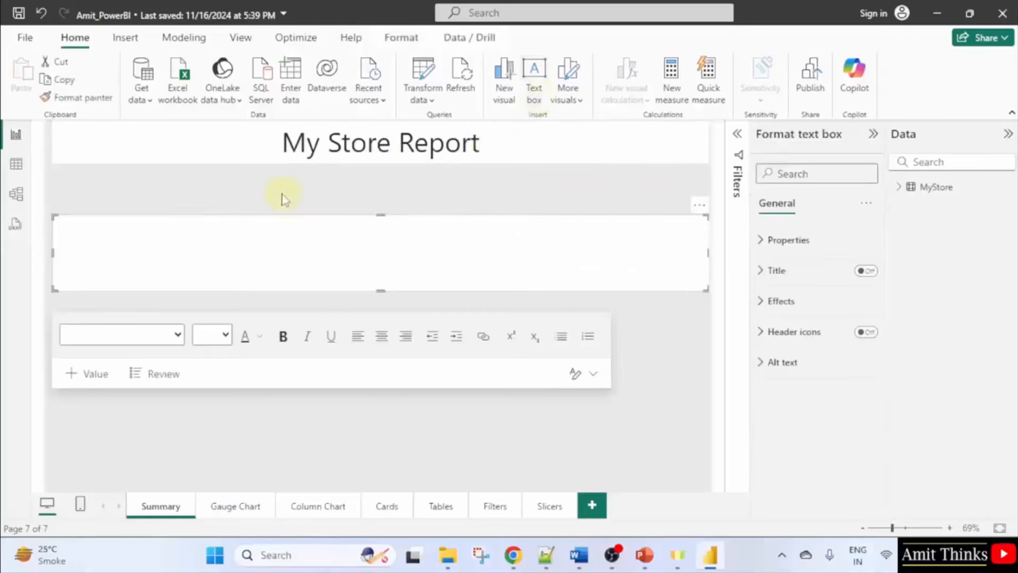
left_click_drag(708, 290, 357, 396)
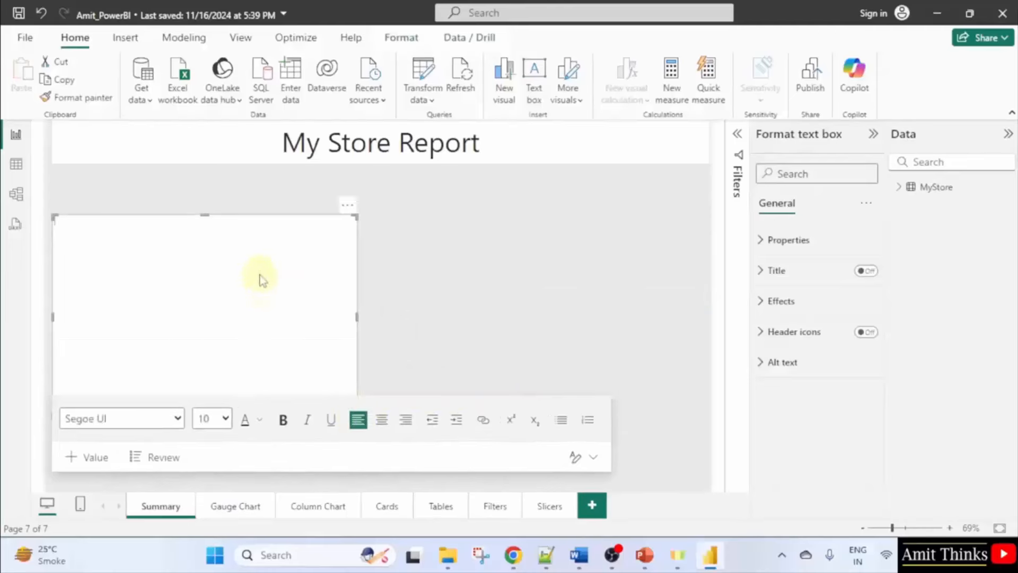
left_click_drag(208, 205, 207, 174)
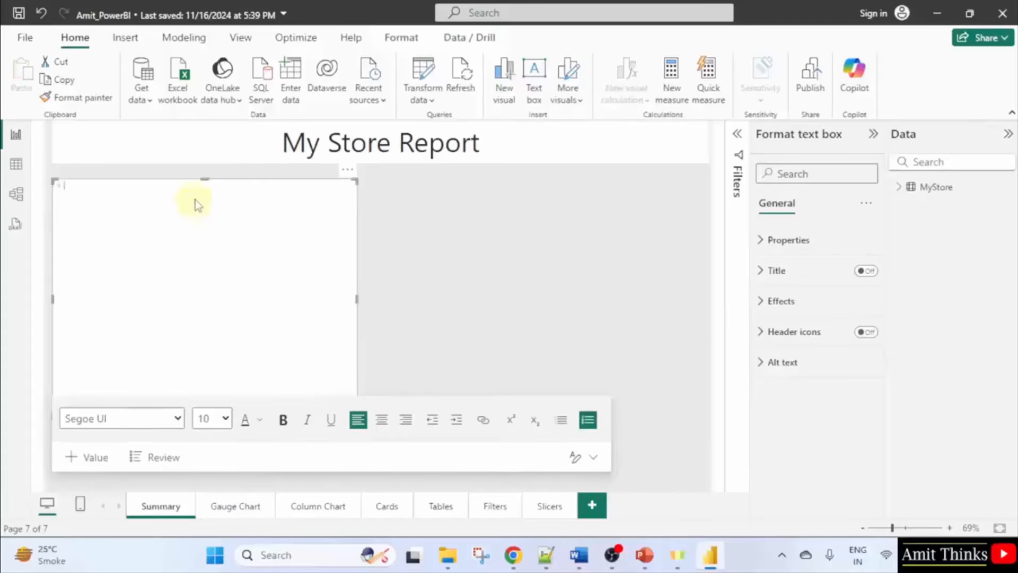
left_click(212, 420)
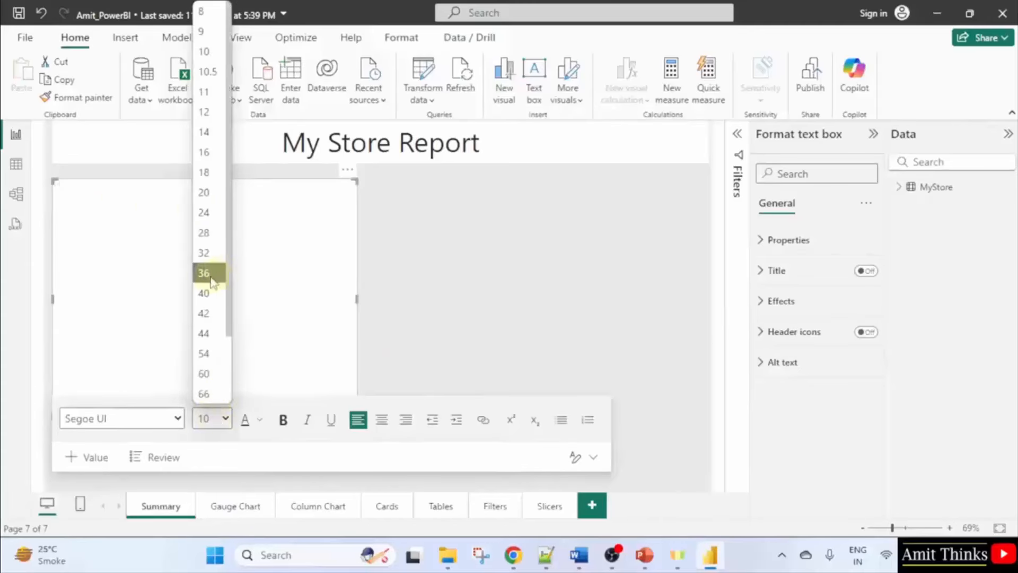
left_click(207, 253)
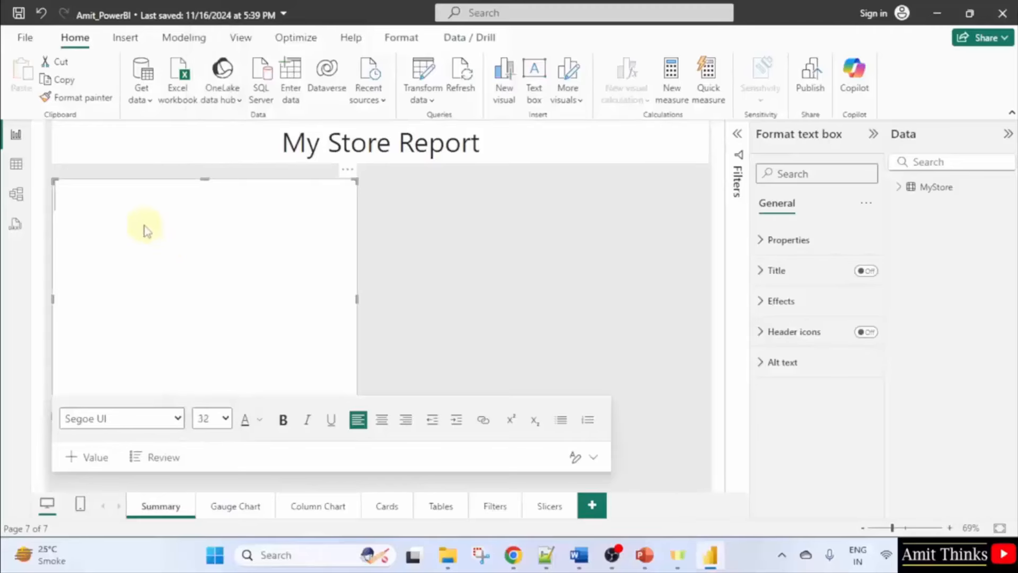
Type Gauge Chart, Column Chart, Cards, Tables, Filters and Slicers as list lines.
type("Gauge ")
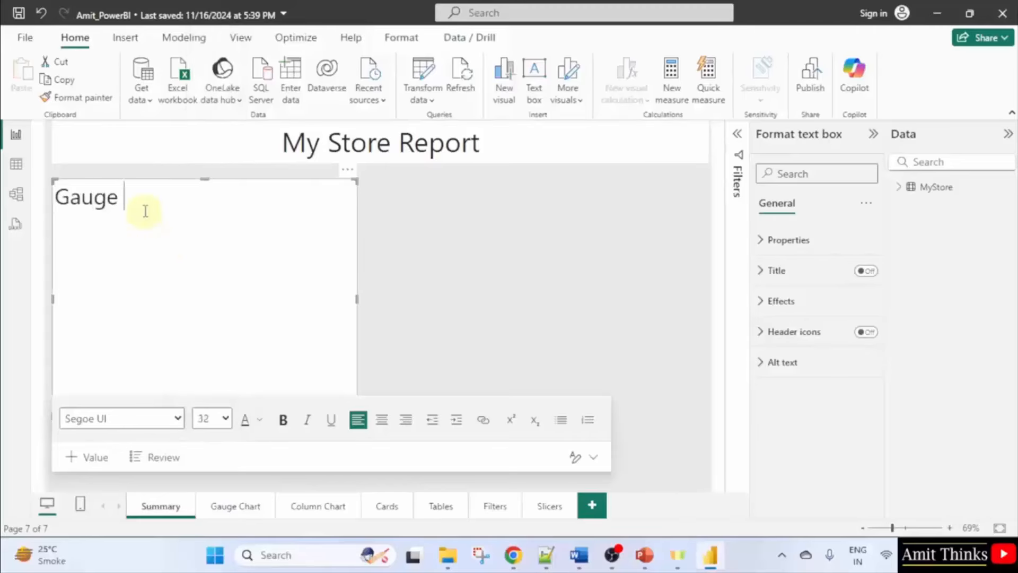
type("Chart")
key("Return")
type("COlumn")
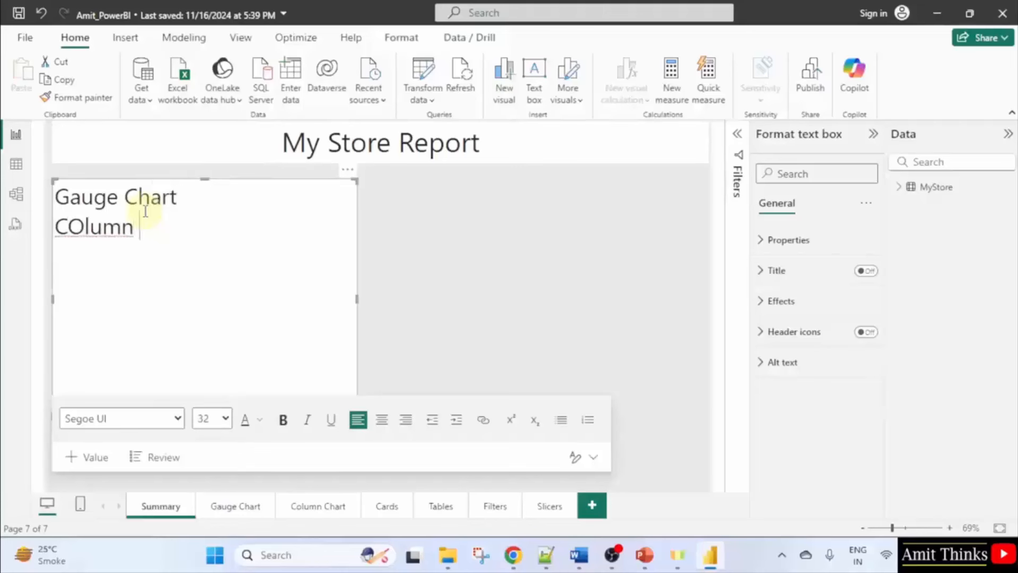
type(" Chart")
left_click(84, 227)
key("BackSpace")
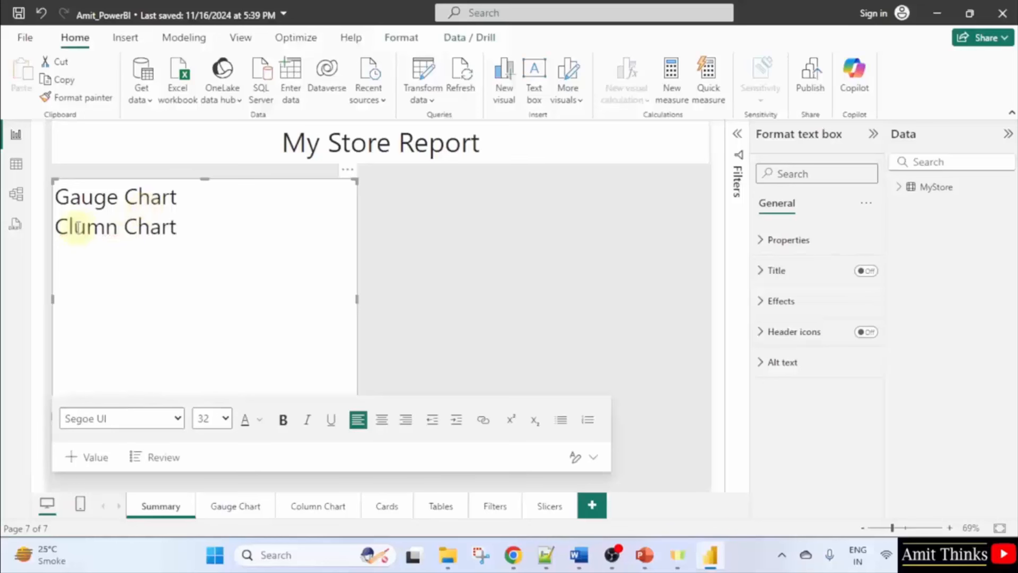
type("o")
type("Cards")
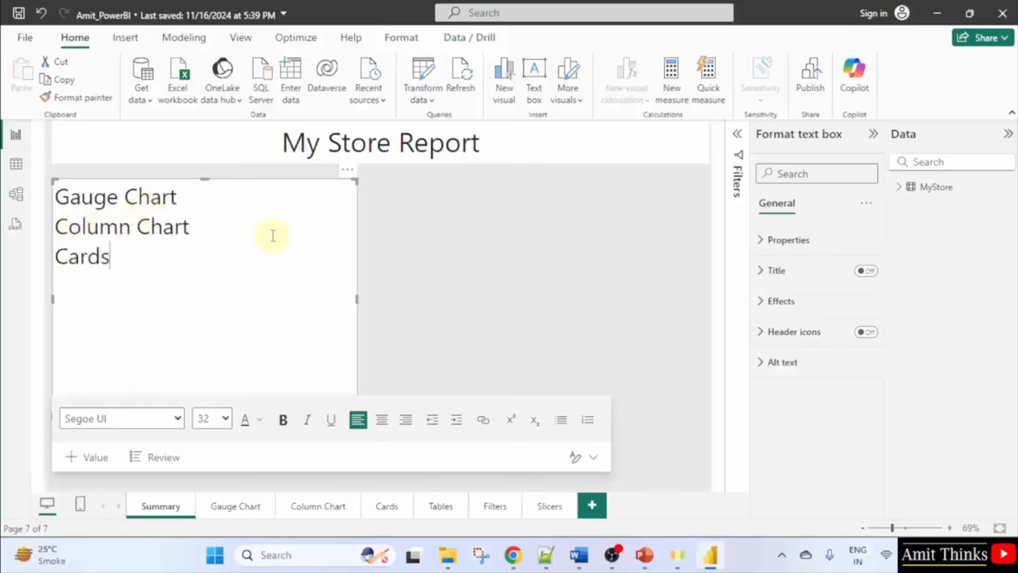
type("Tabe")
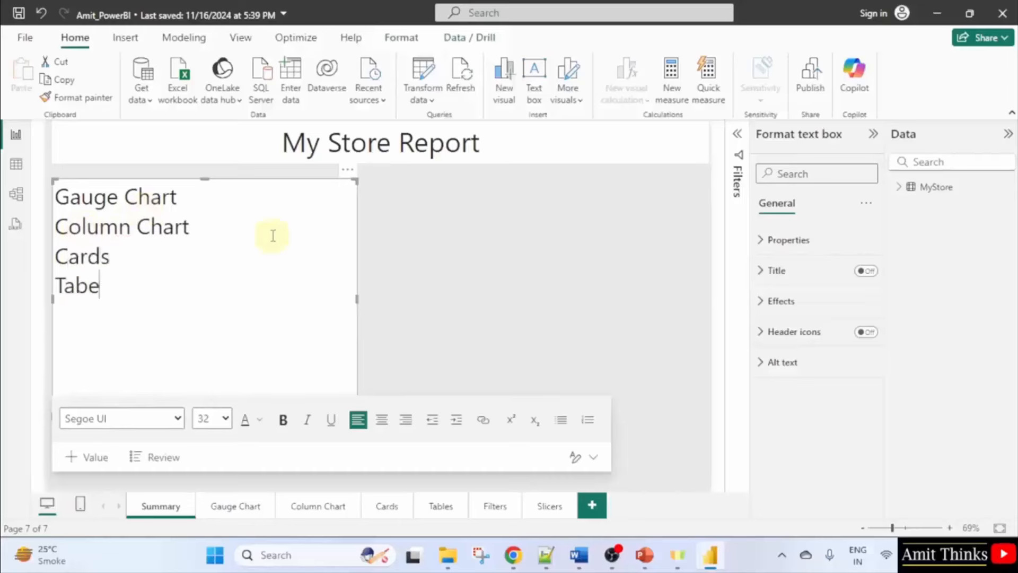
key("BackSpace")
type("les")
key("Return")
type("Fil")
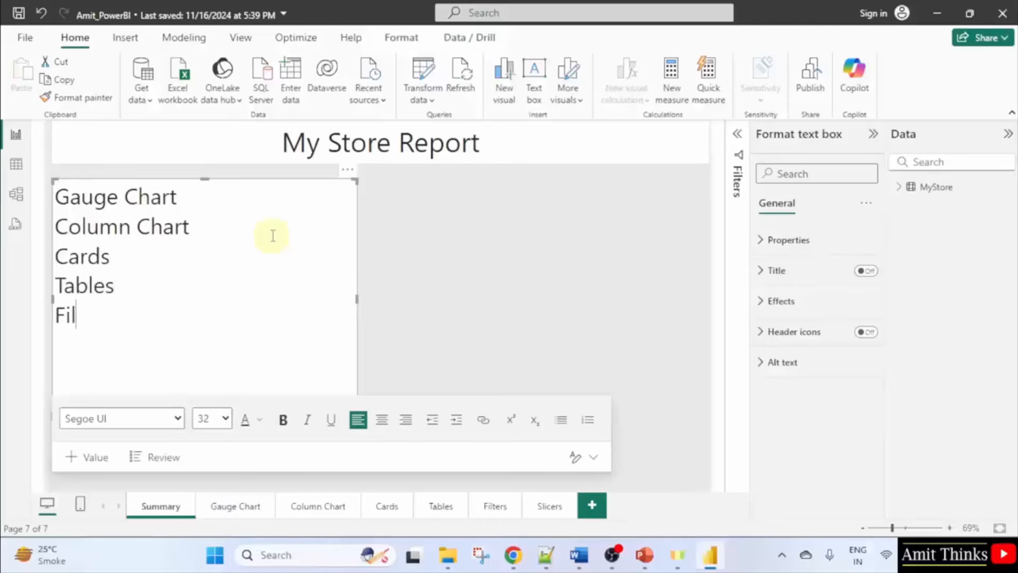
type("ters Slicers")
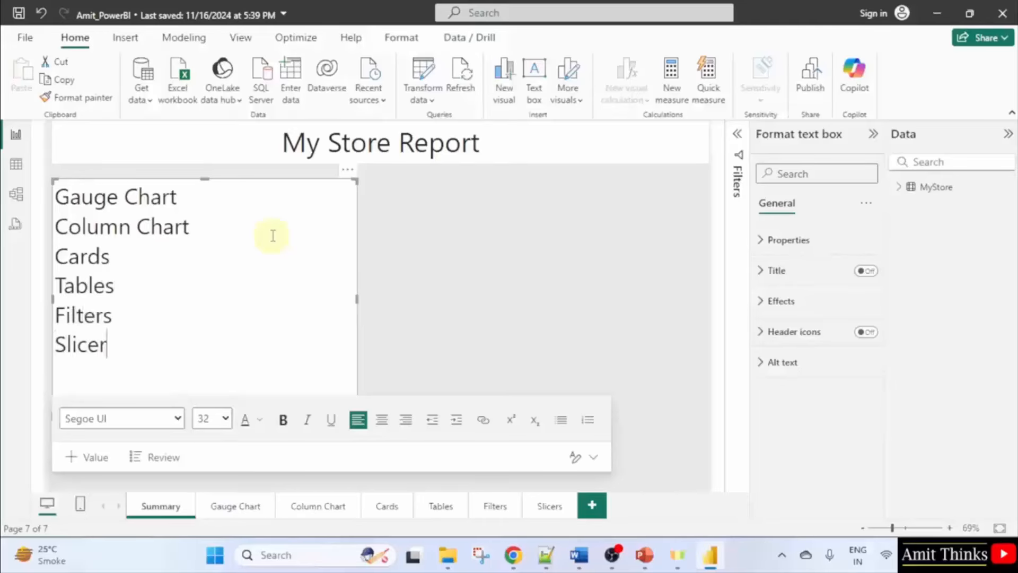
Review the finished page list and reselect the list text box.
left_click_drag(145, 340, 51, 192)
left_click(216, 319)
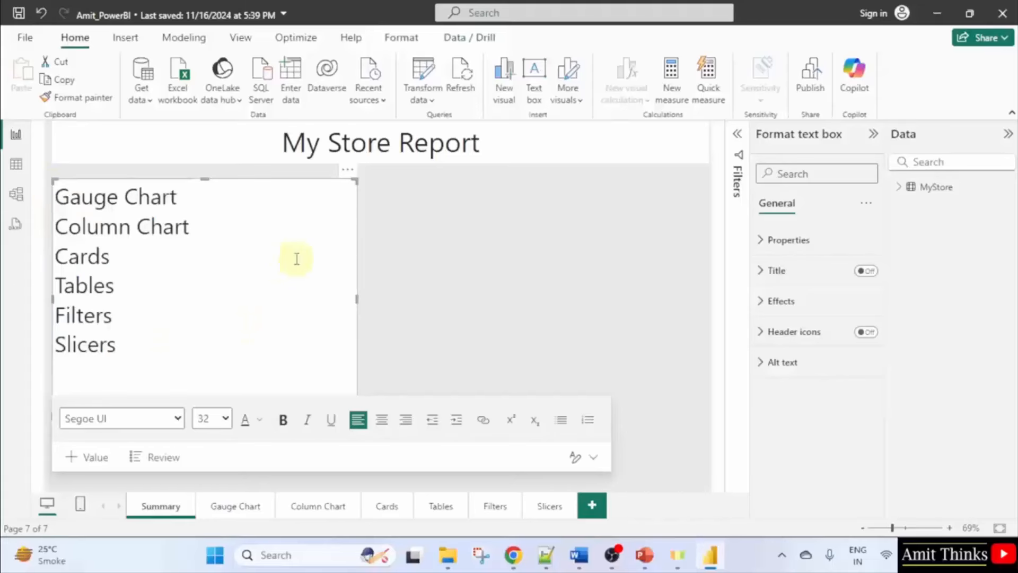
left_click(313, 224)
left_click(463, 225)
left_click(248, 221)
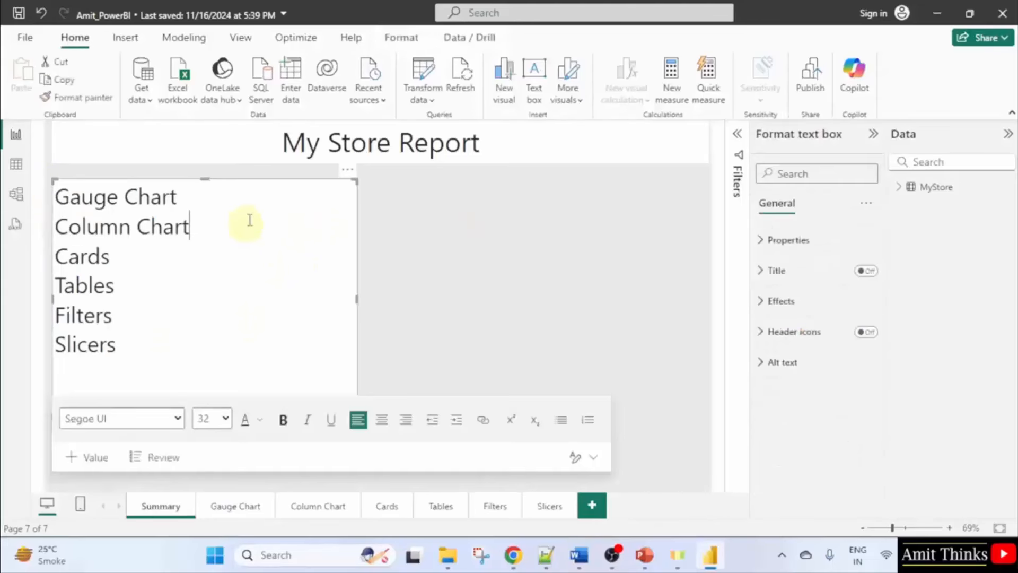
Give the page-list text box an opaque light blue background at 0% transparency.
left_click(791, 242)
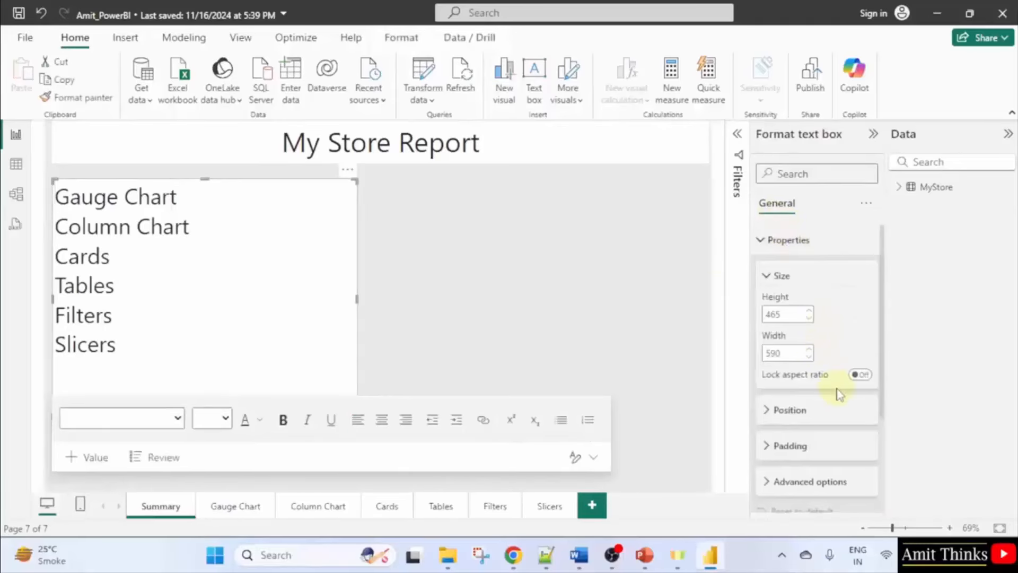
scroll(827, 389, "down", 2)
scroll(822, 392, "down", 1)
left_click(810, 346)
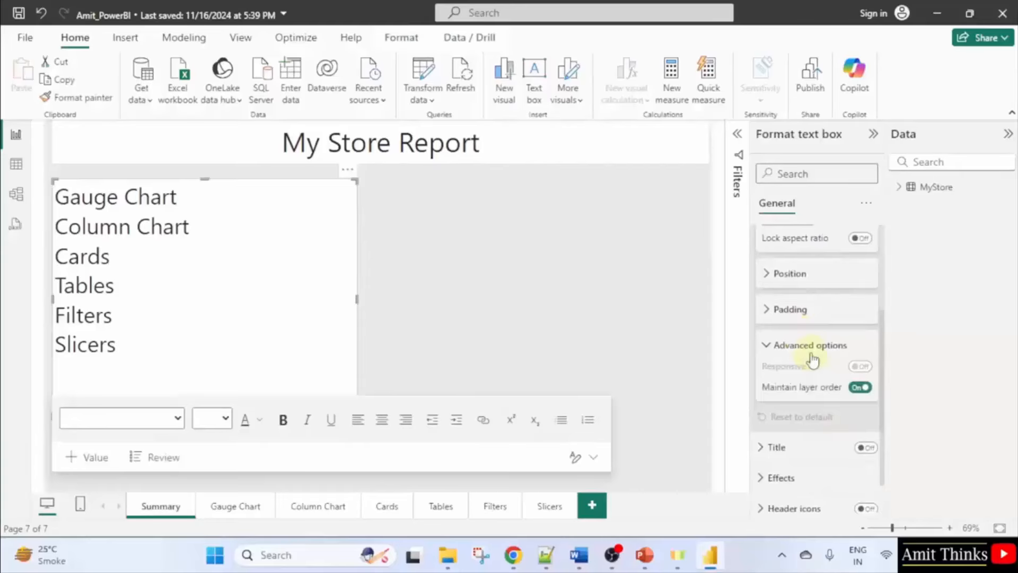
left_click(811, 350)
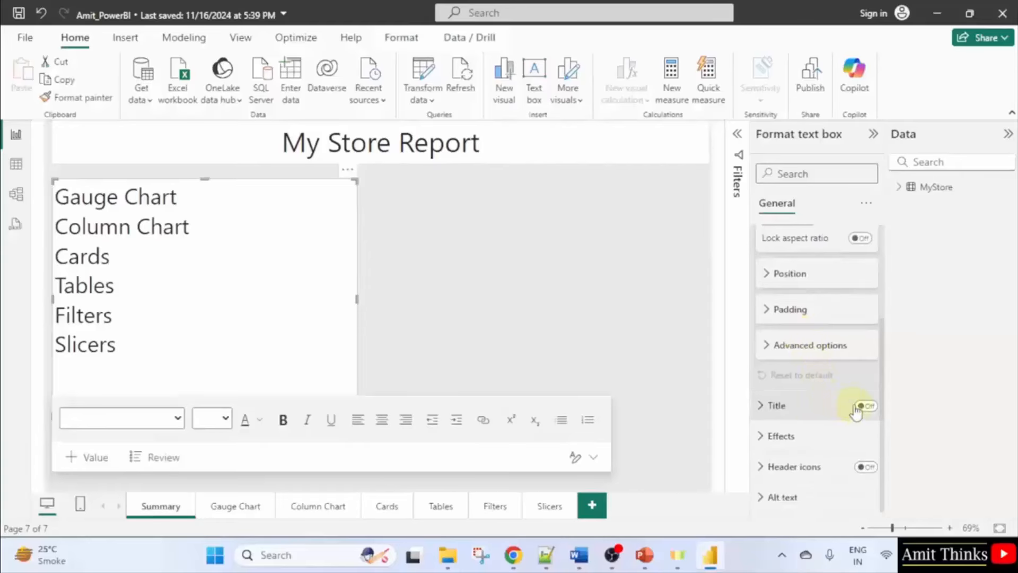
left_click(809, 434)
scroll(806, 392, "down", 3)
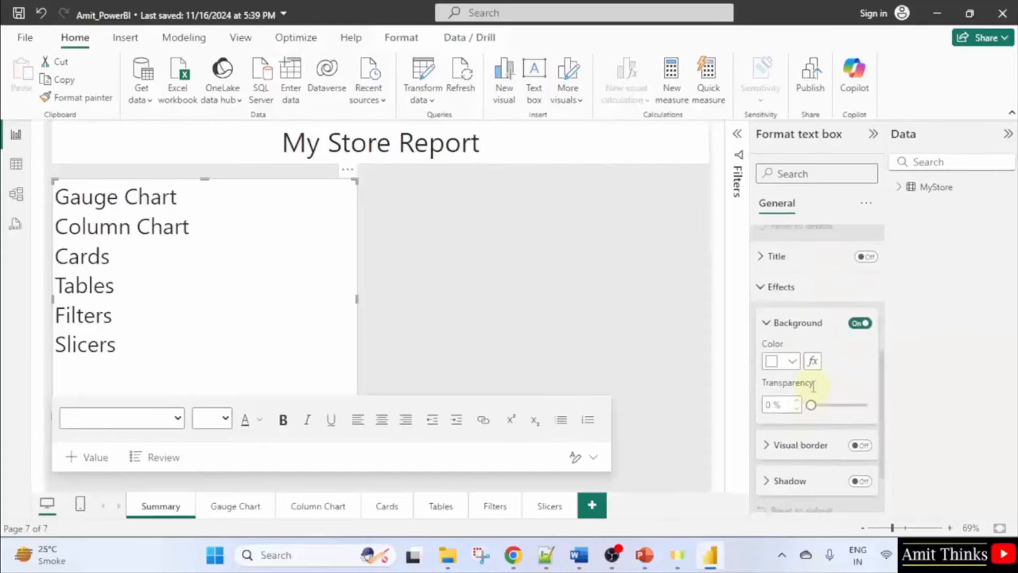
left_click(792, 362)
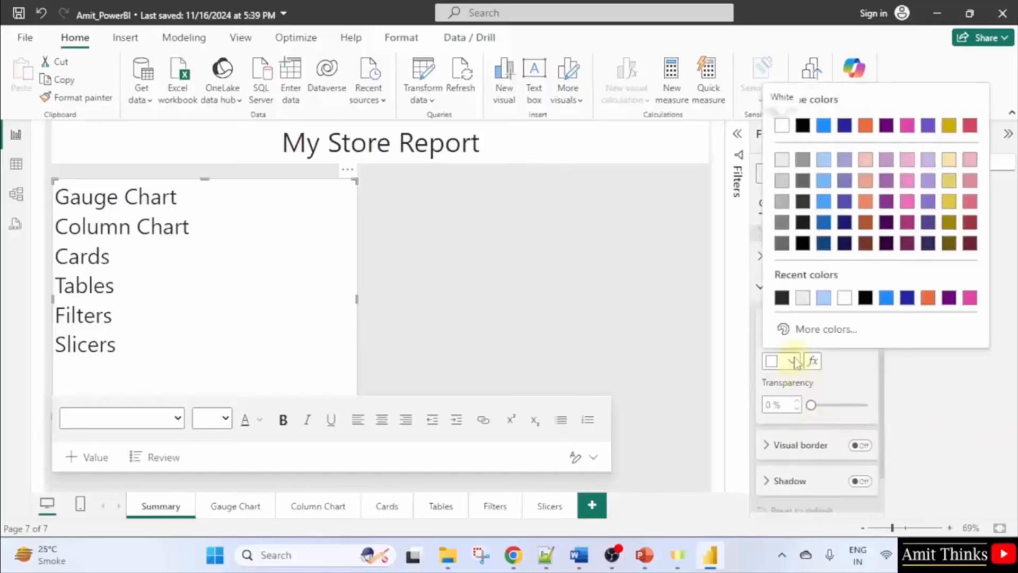
left_click(823, 161)
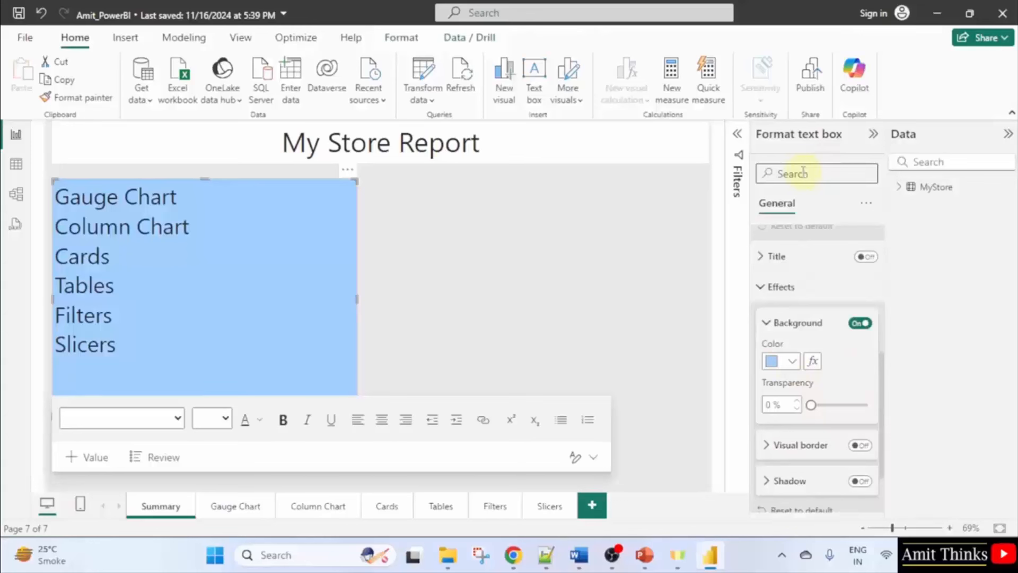
mouse_move(811, 405)
left_mouse_down()
mouse_move(878, 408)
mouse_move(803, 408)
left_mouse_up()
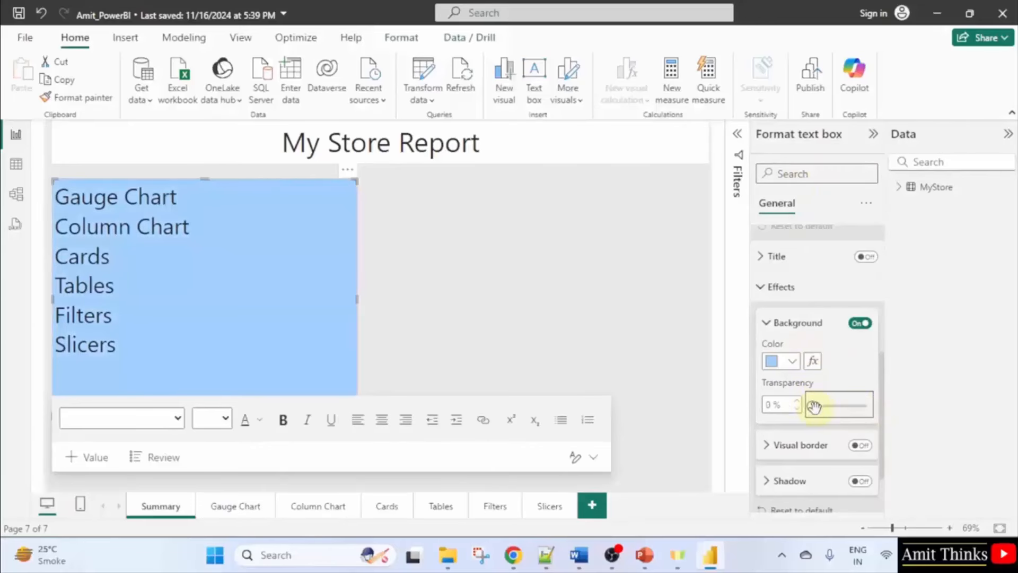
scroll(814, 406, "down", 3)
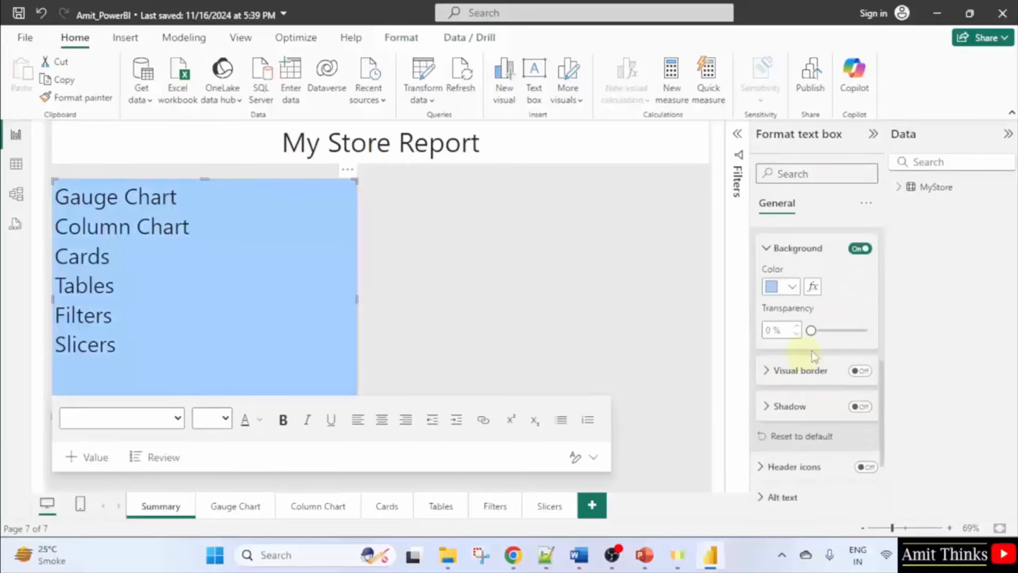
scroll(814, 355, "up", 3)
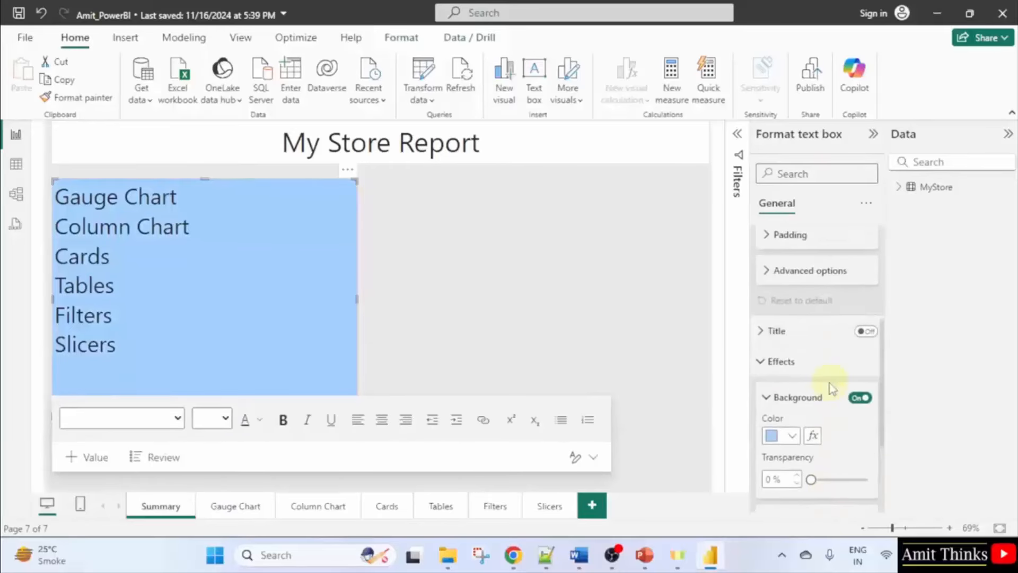
scroll(830, 389, "up", 4)
Set the My Store Report title box background to dark blue.
left_click(414, 280)
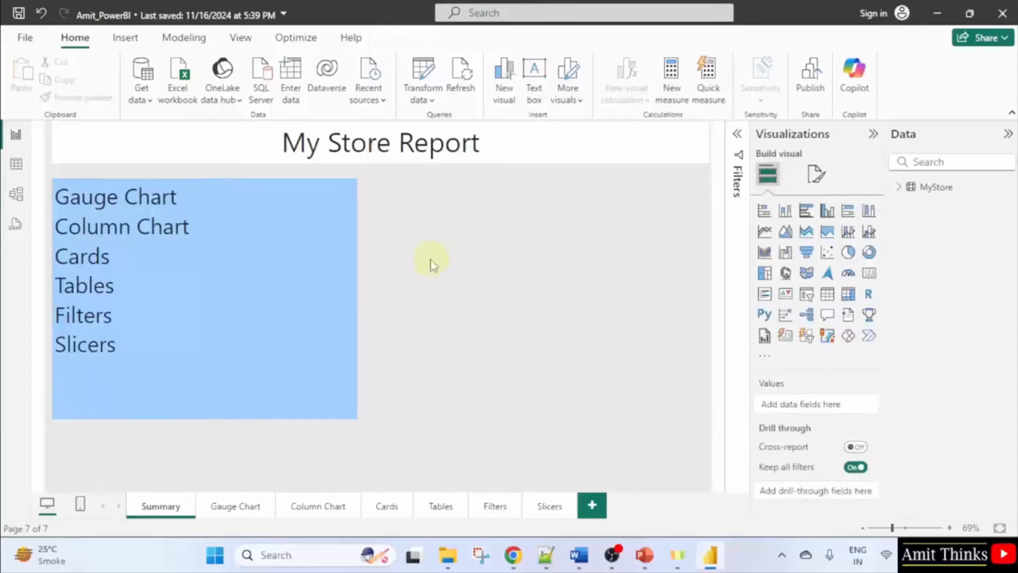
left_click(155, 360)
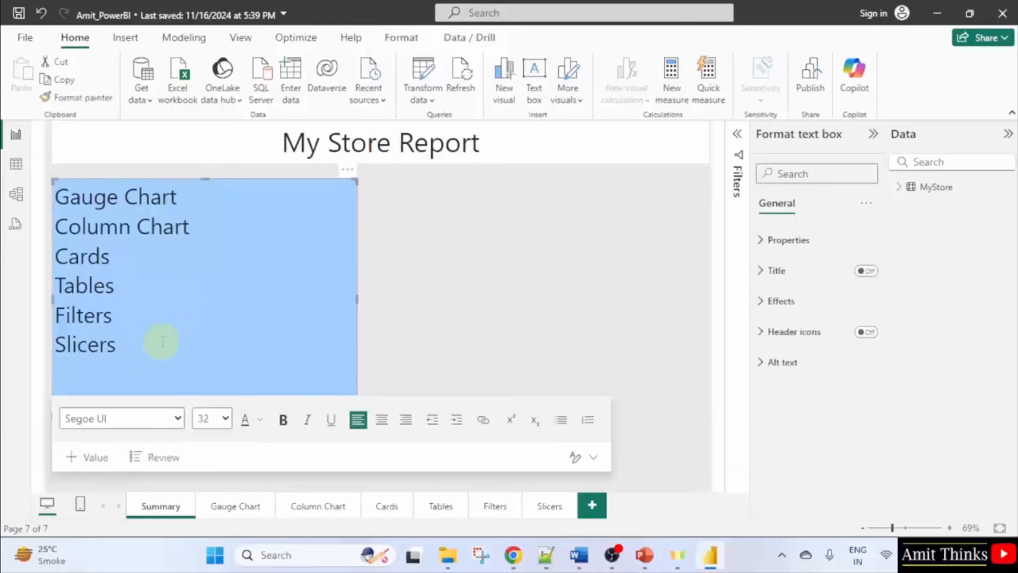
left_click(447, 247)
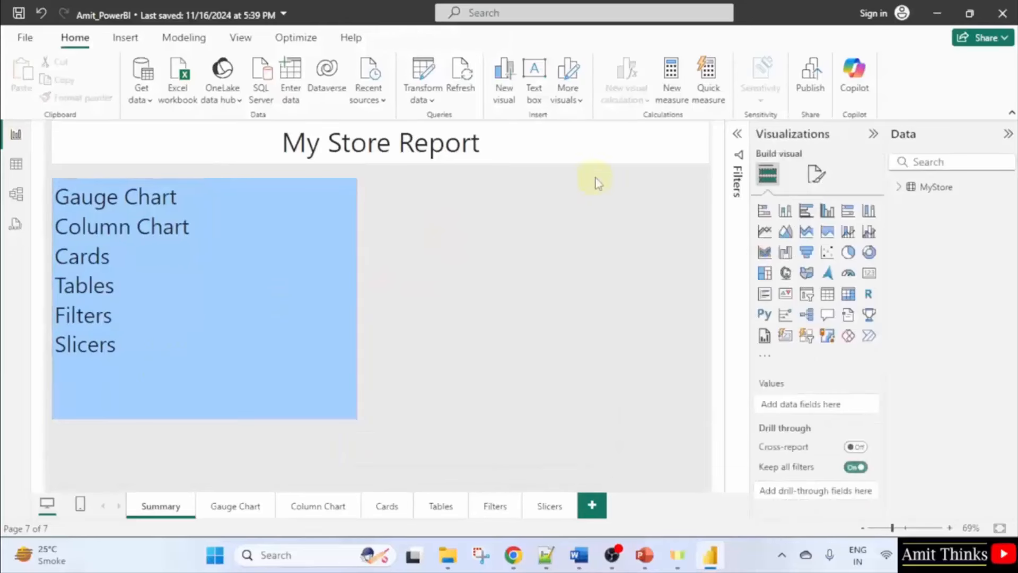
left_click(562, 144)
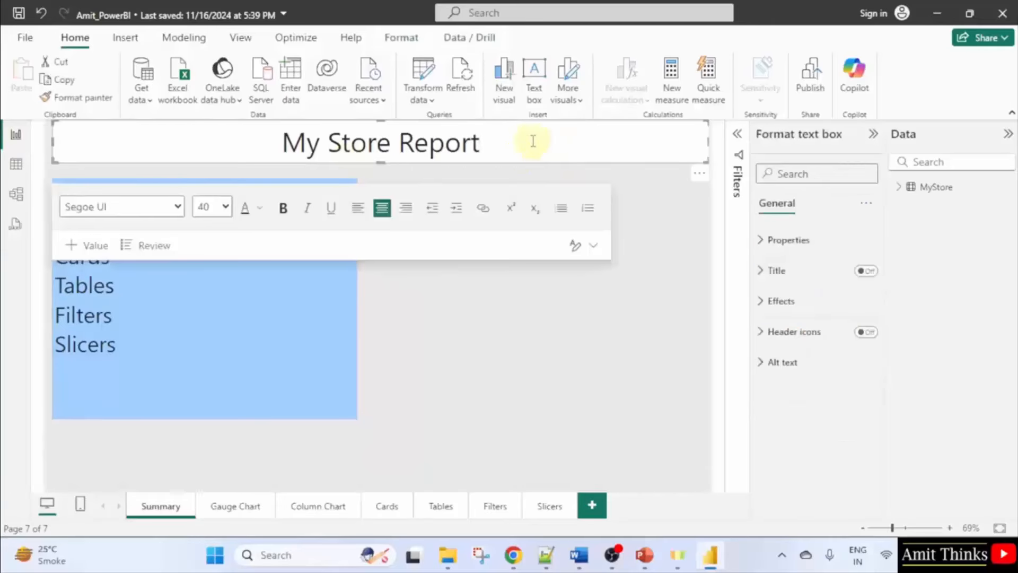
left_click(781, 300)
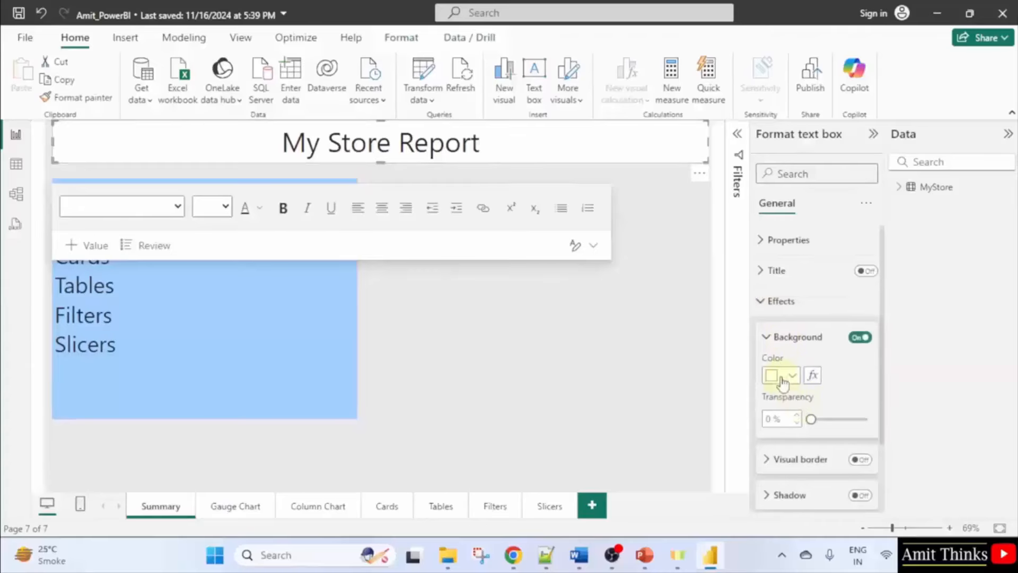
left_click(779, 374)
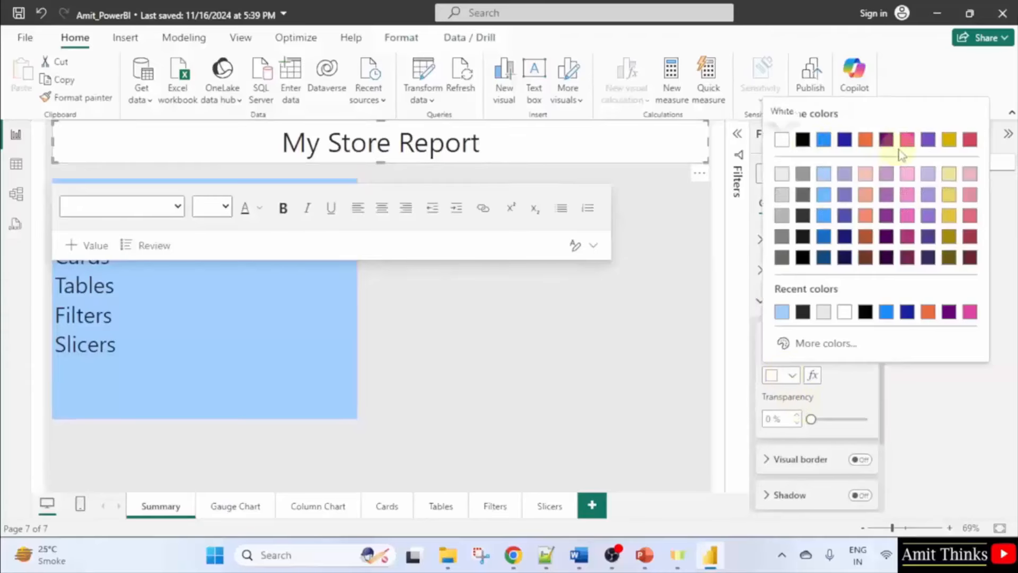
left_click(844, 140)
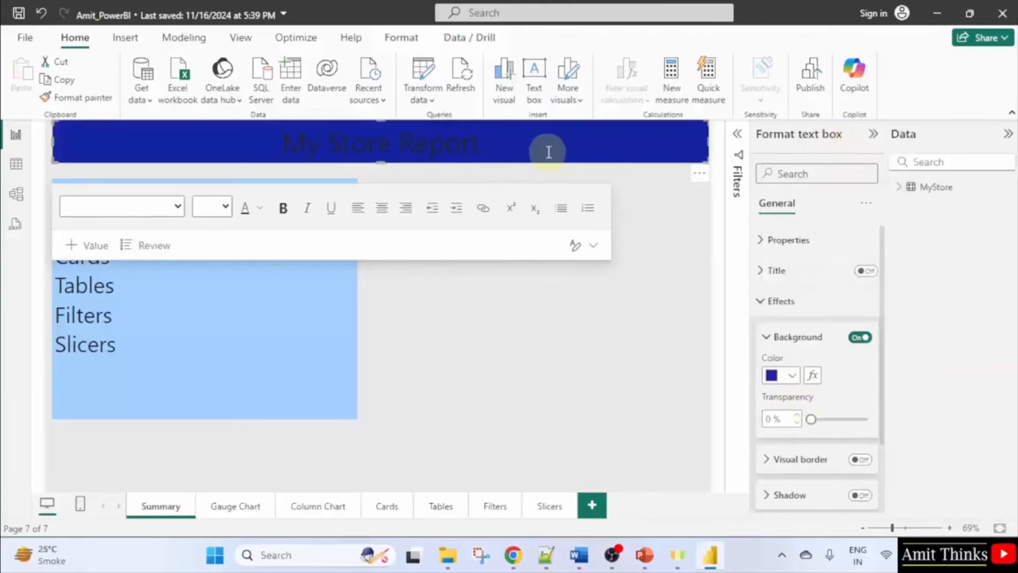
Make the My Store Report title text white.
triple_click(424, 146)
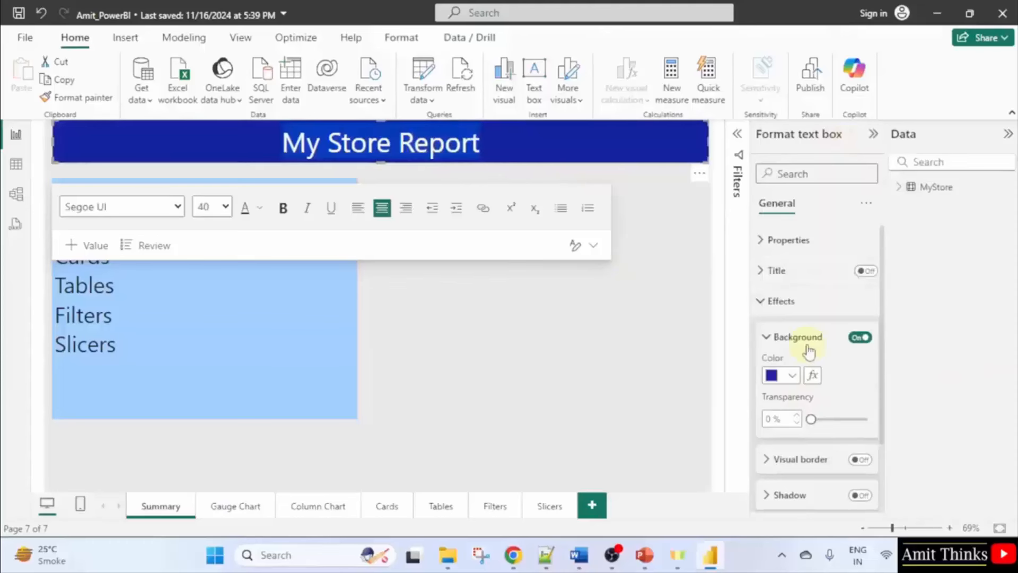
left_click(260, 207)
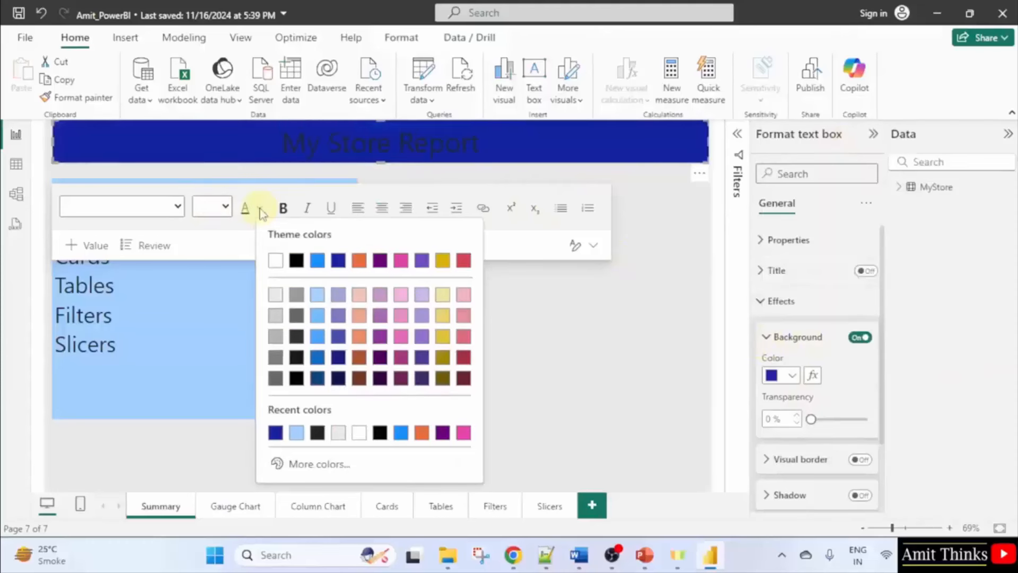
left_click(275, 260)
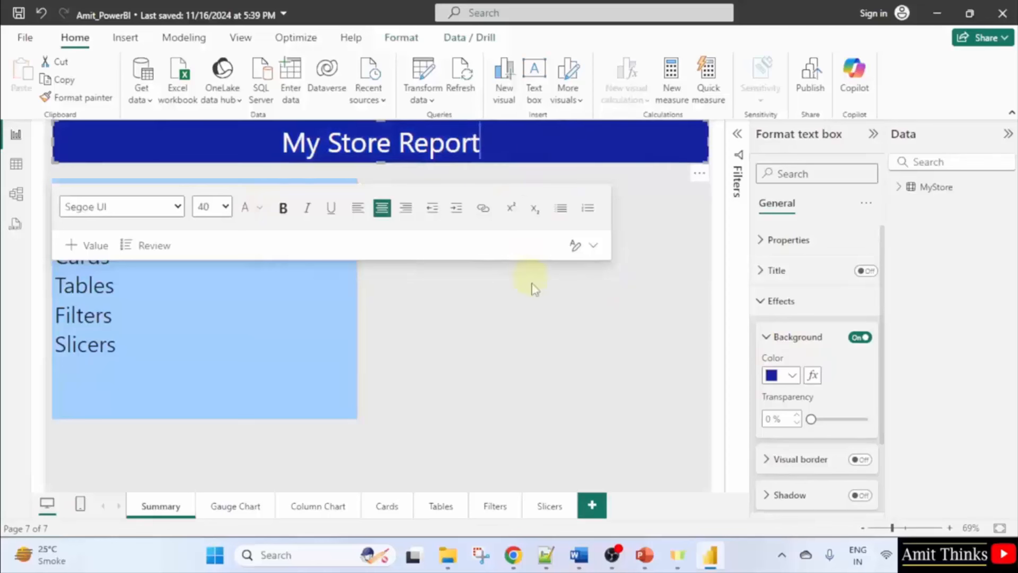
left_click(546, 362)
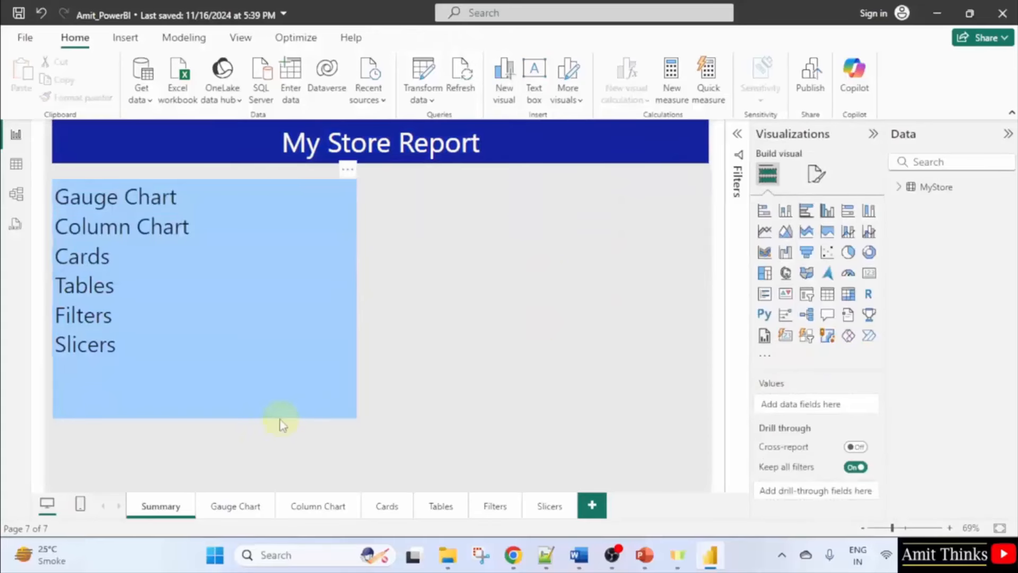
left_click(233, 511)
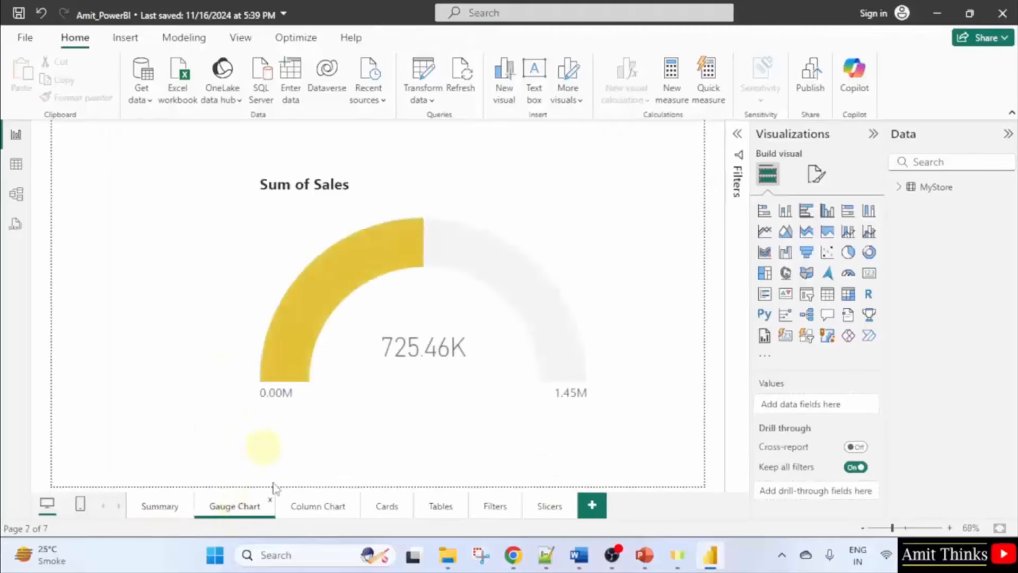
left_click(494, 509)
left_click(549, 511)
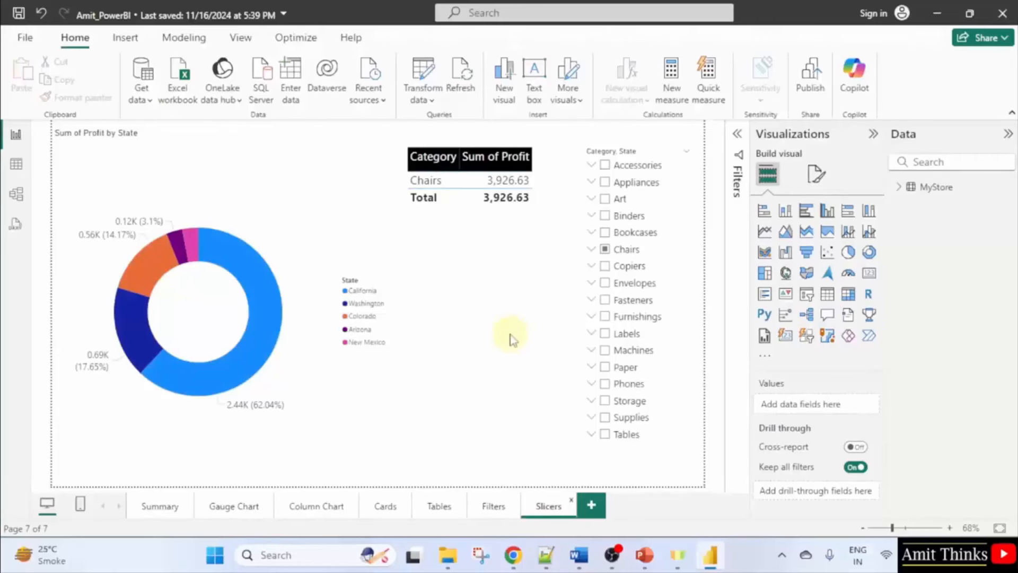
left_click(436, 512)
left_click(386, 512)
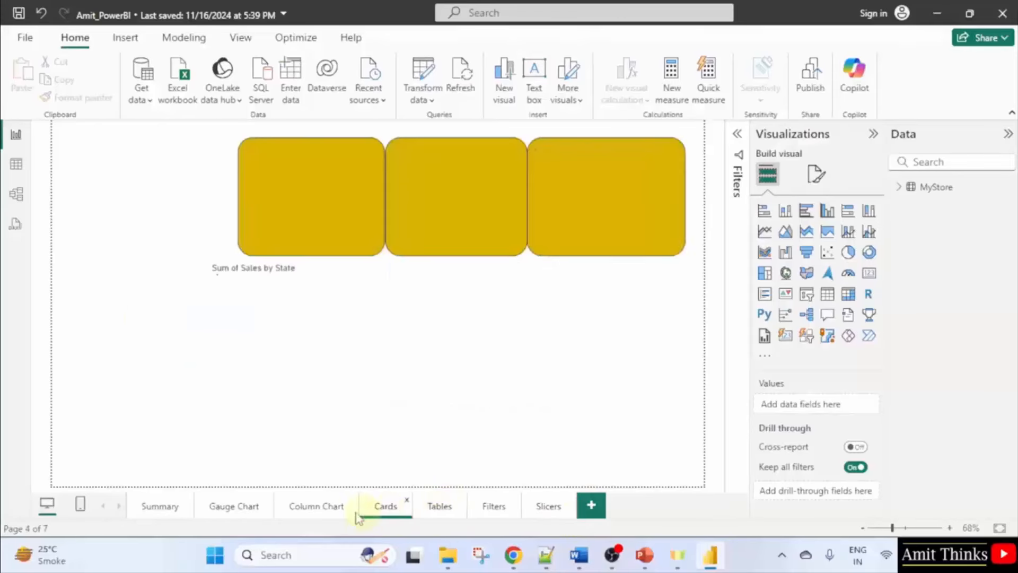
left_click(318, 509)
left_click(228, 513)
left_click(170, 508)
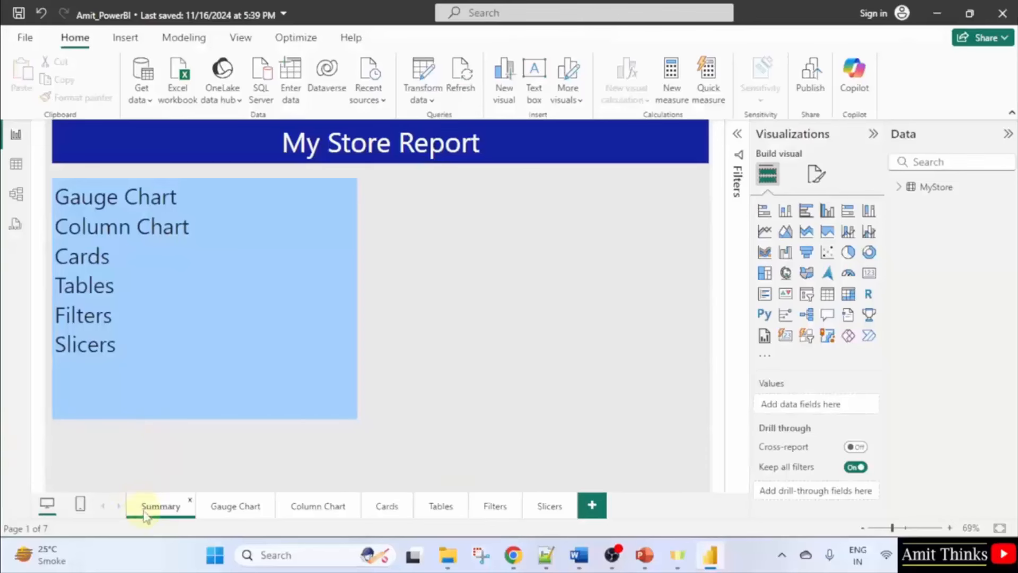
Publish the report, saving changes first, and sign in with the account e-mail address.
left_click(812, 85)
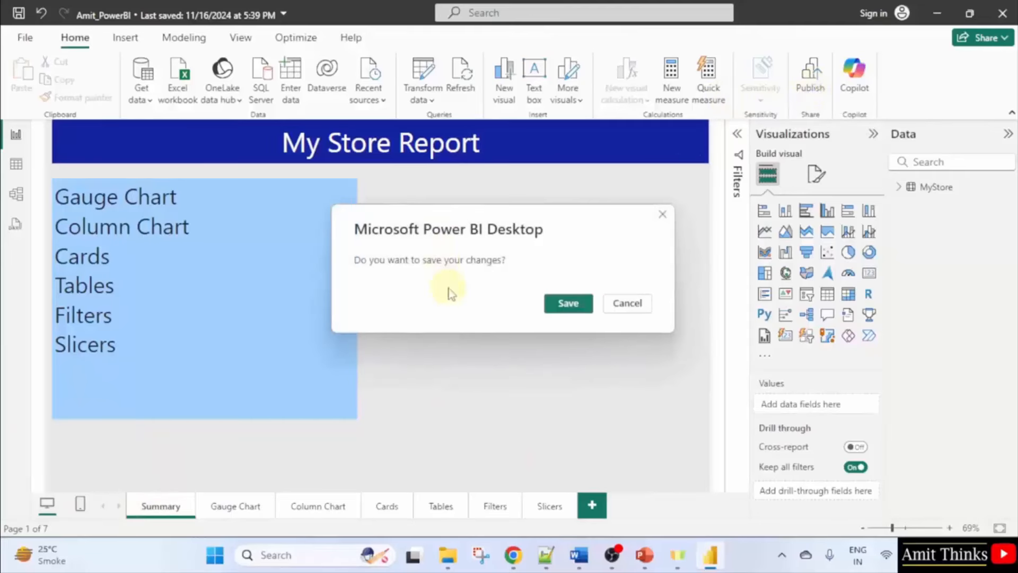
left_click(568, 303)
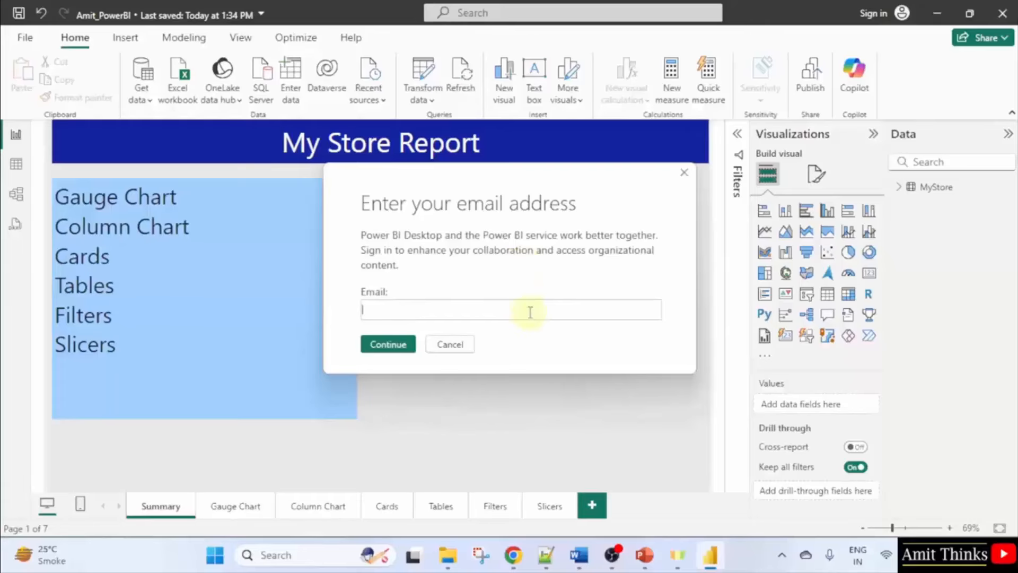
left_click(393, 347)
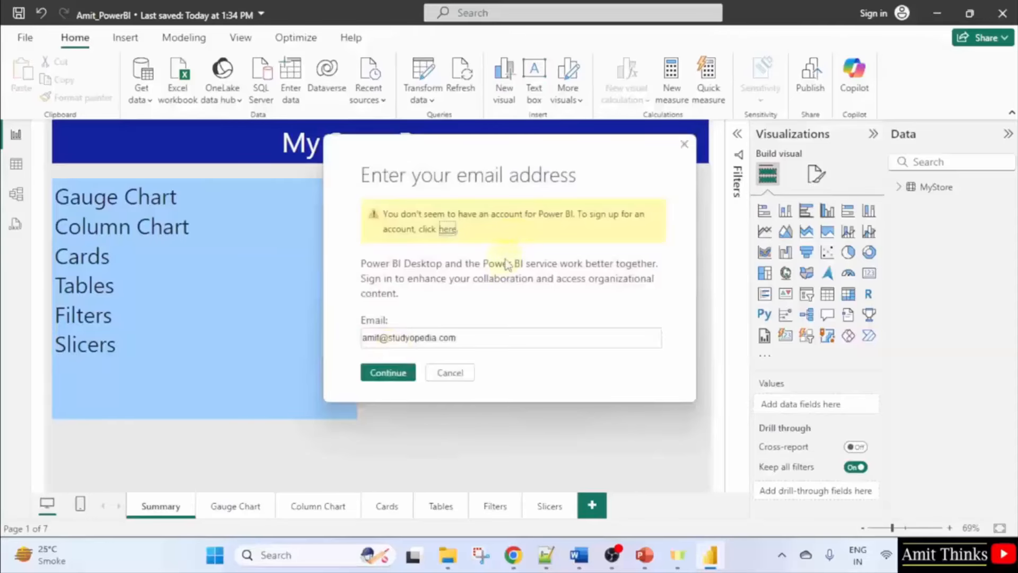
Start a free account sign-up, indicating the e-mail came from your organization.
left_click(448, 231)
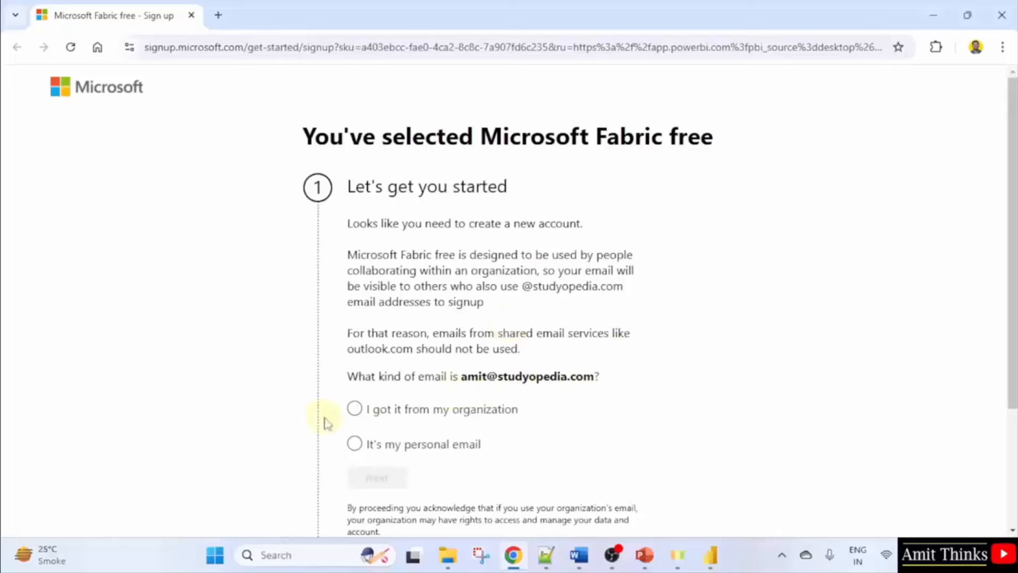
left_click(354, 413)
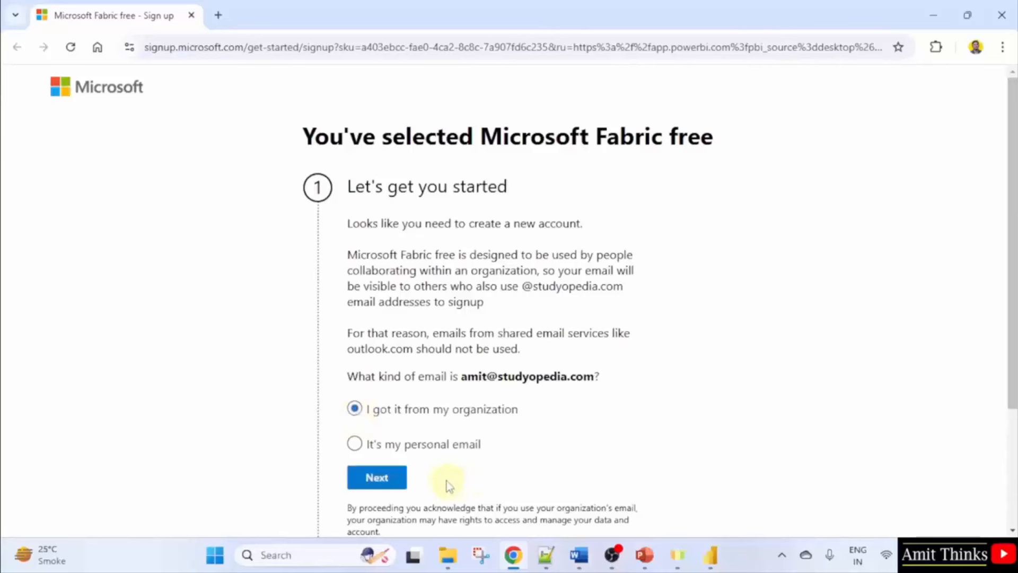
left_click(384, 482)
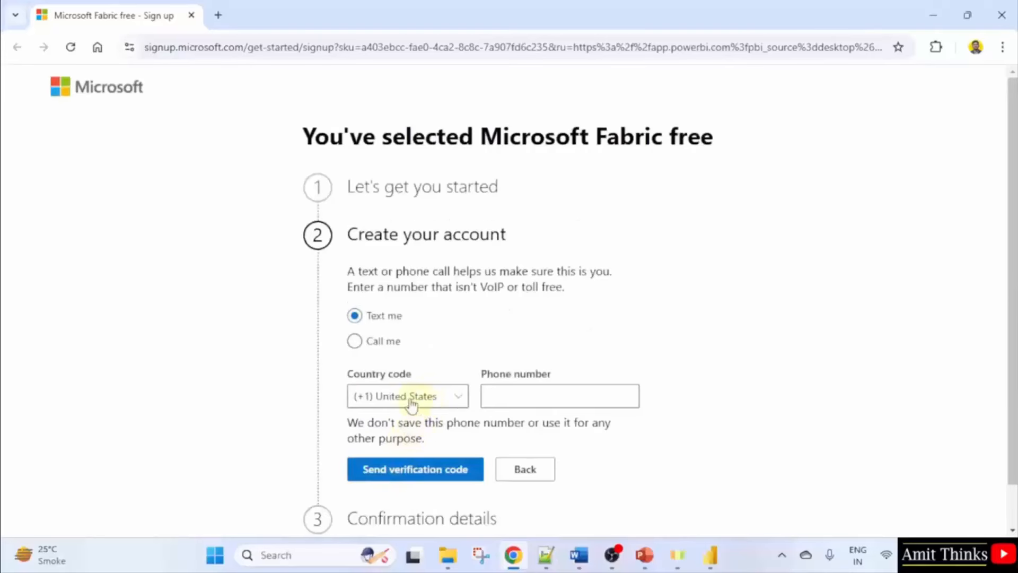
Verify by text using an India (+91) phone number and enter the received verification code.
left_click(448, 406)
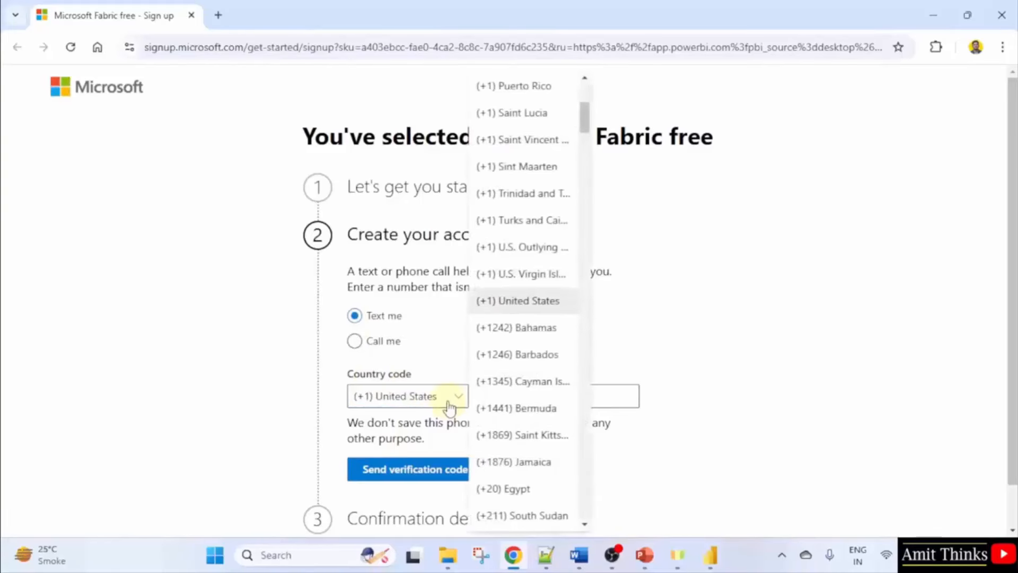
scroll(511, 318, "down", 20)
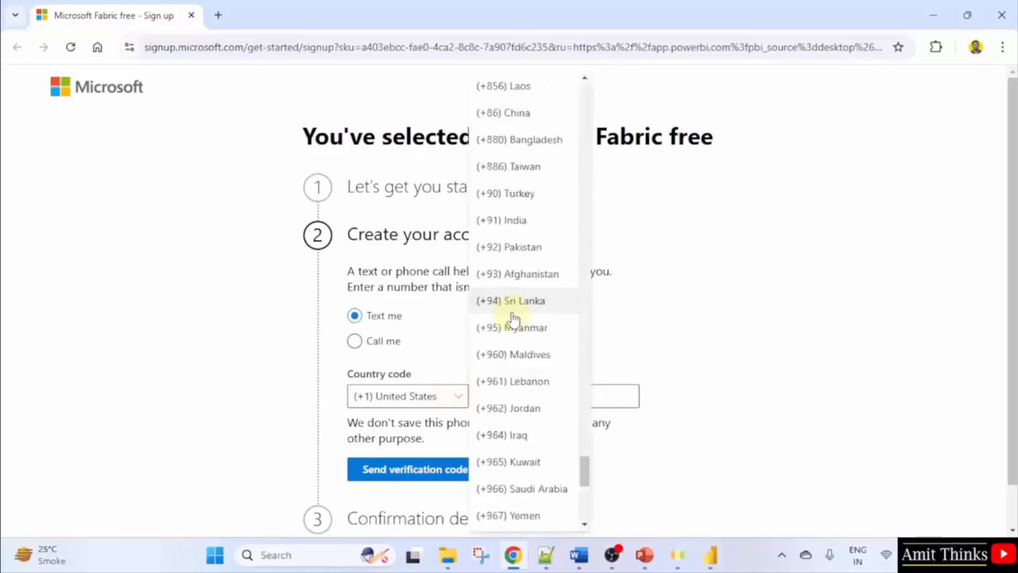
left_click(555, 229)
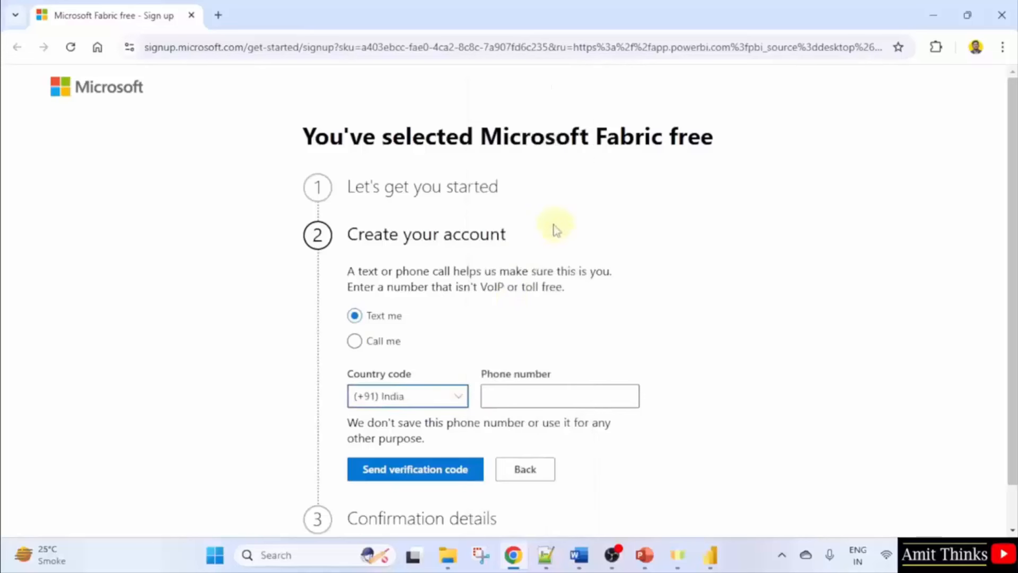
left_click(550, 393)
type("9")
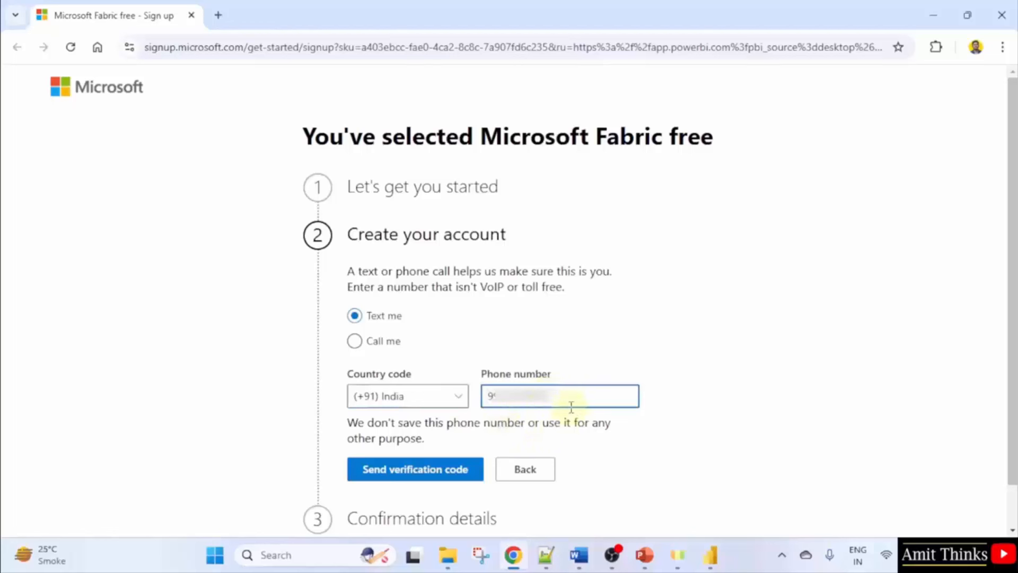
left_click(478, 428)
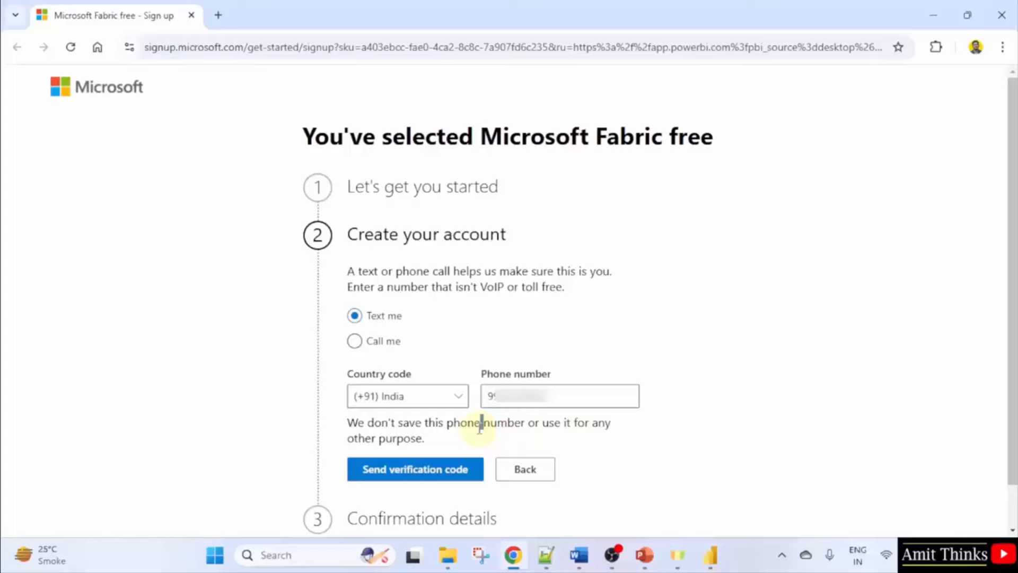
left_click(444, 477)
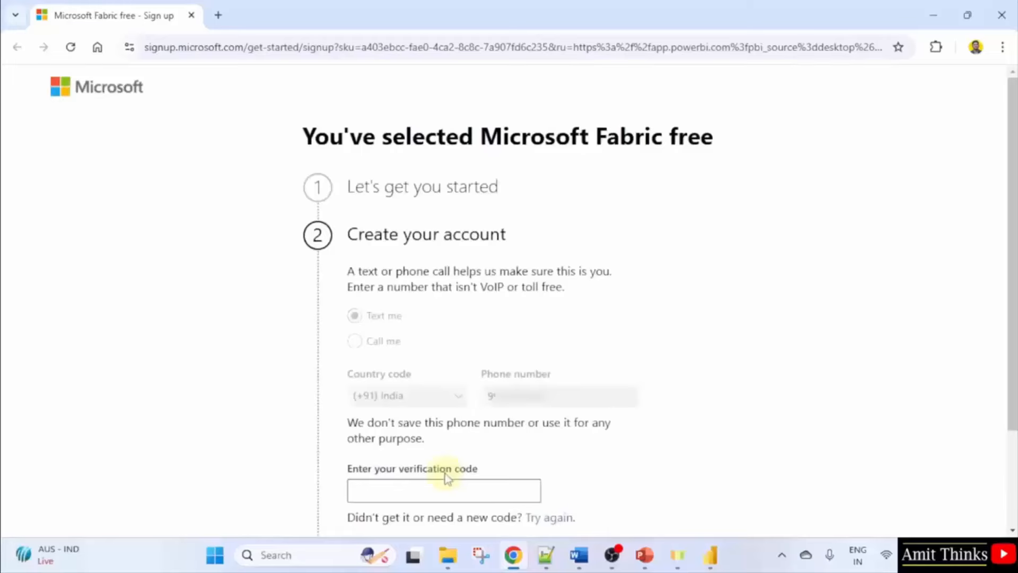
left_click(448, 489)
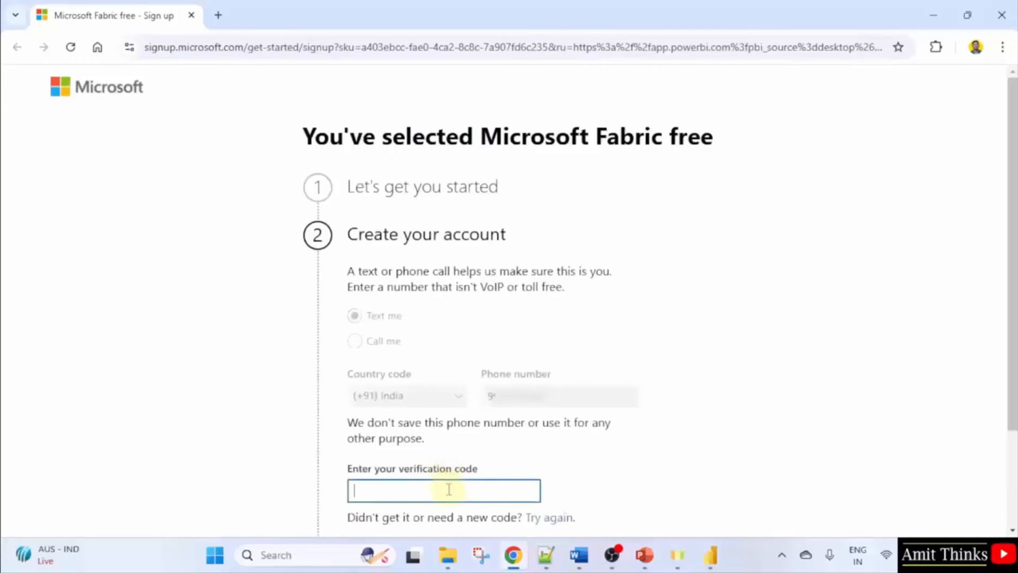
type("73")
scroll(452, 489, "down", 3)
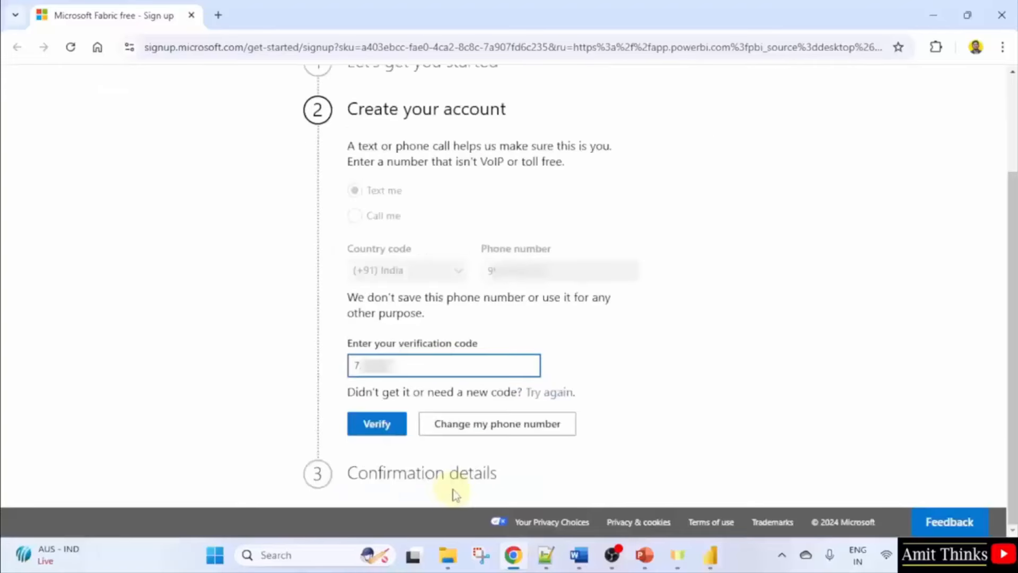
Enter the phone and e-mailed verification codes, agree to partner sharing, and submit the password details.
left_click(392, 436)
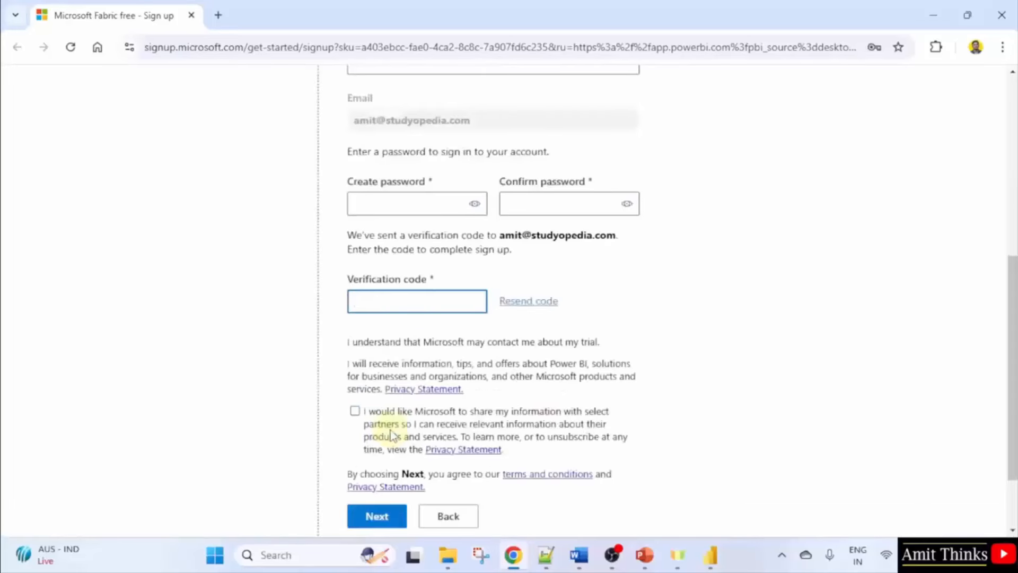
type("••••••••••")
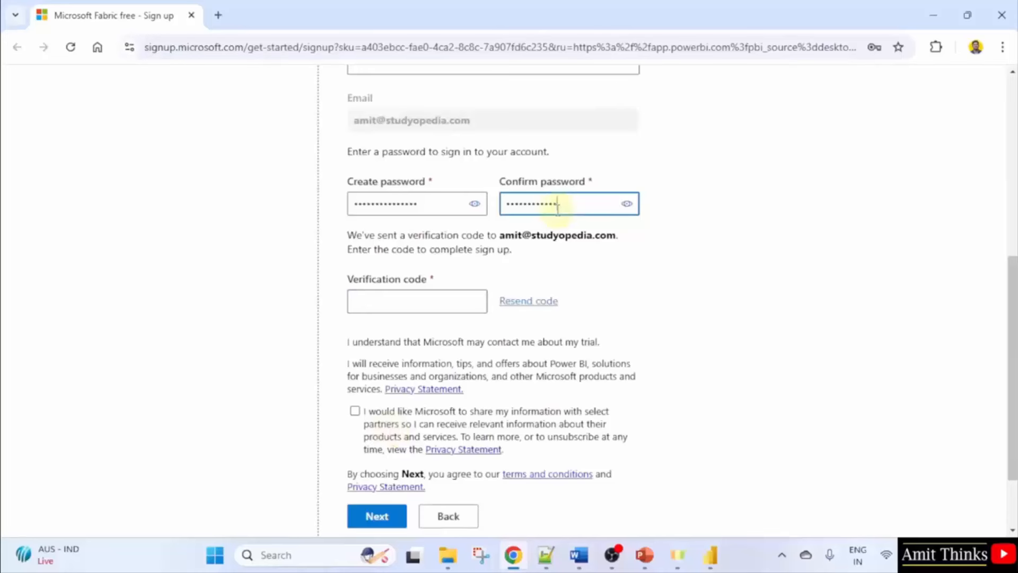
type("•")
left_click(417, 297)
type("5")
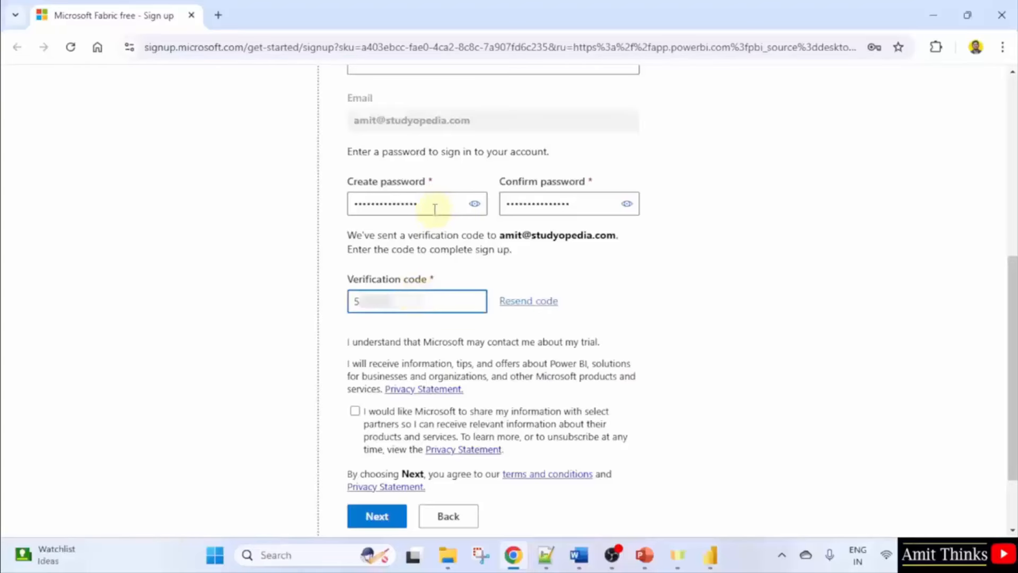
left_click(355, 413)
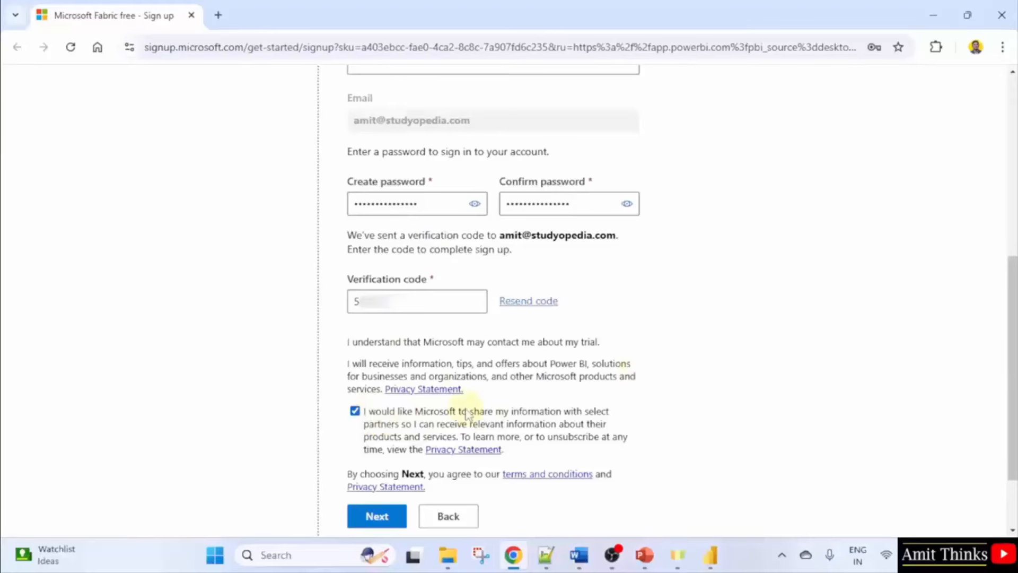
left_click(377, 516)
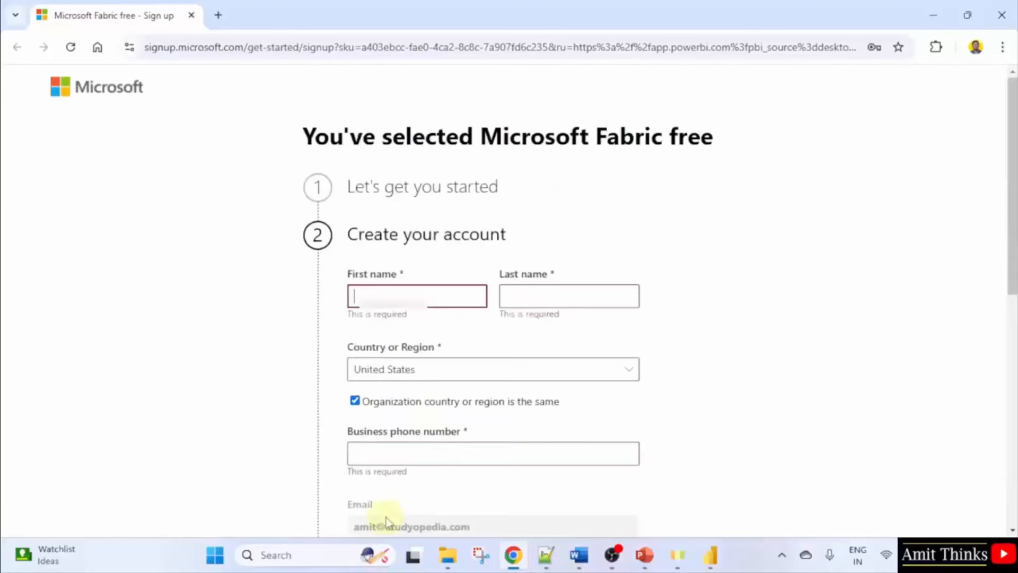
Fill in the user's first and last name and choose India as the country.
left_click(434, 302)
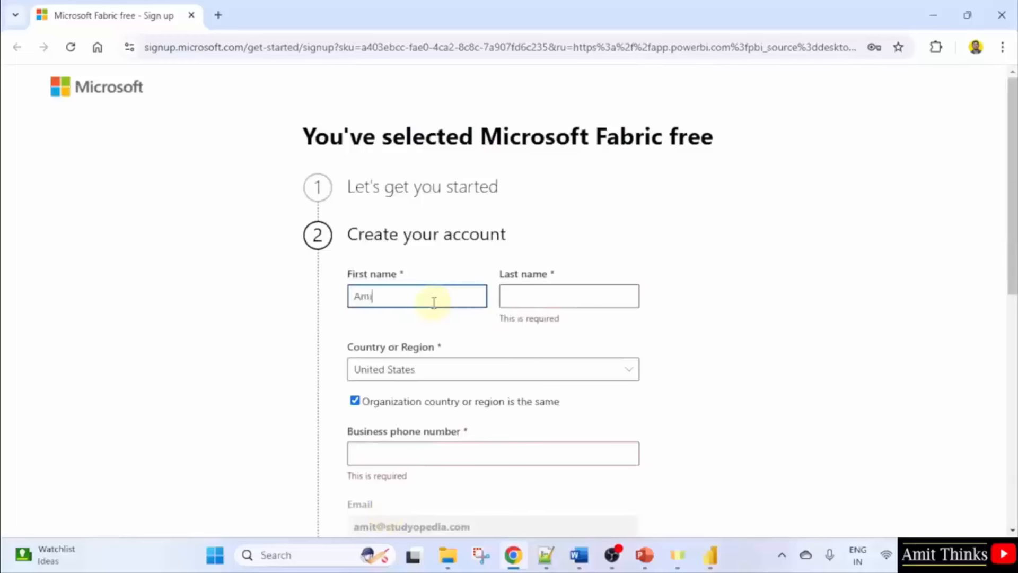
key("Tab")
key("Tab")
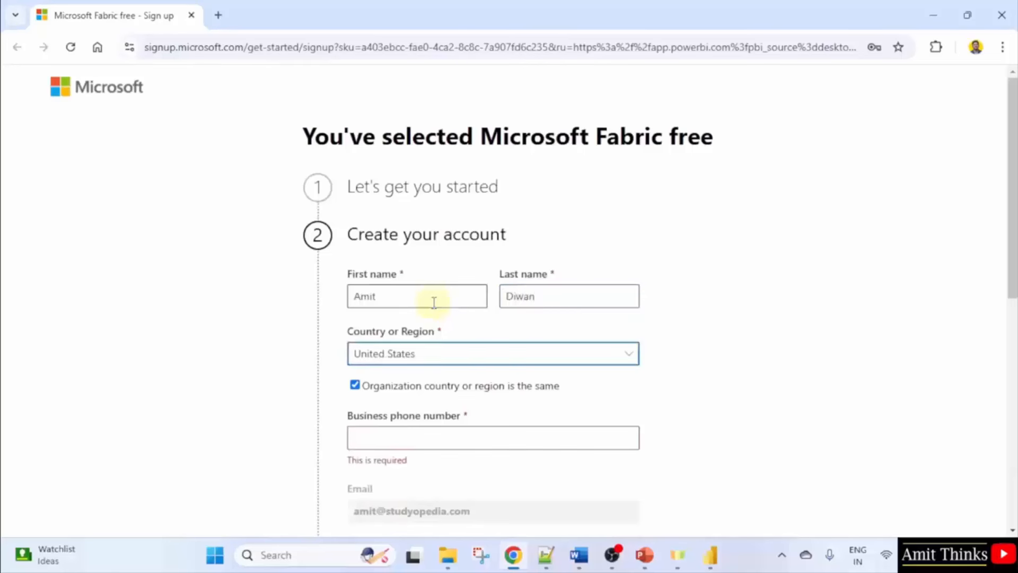
type("india")
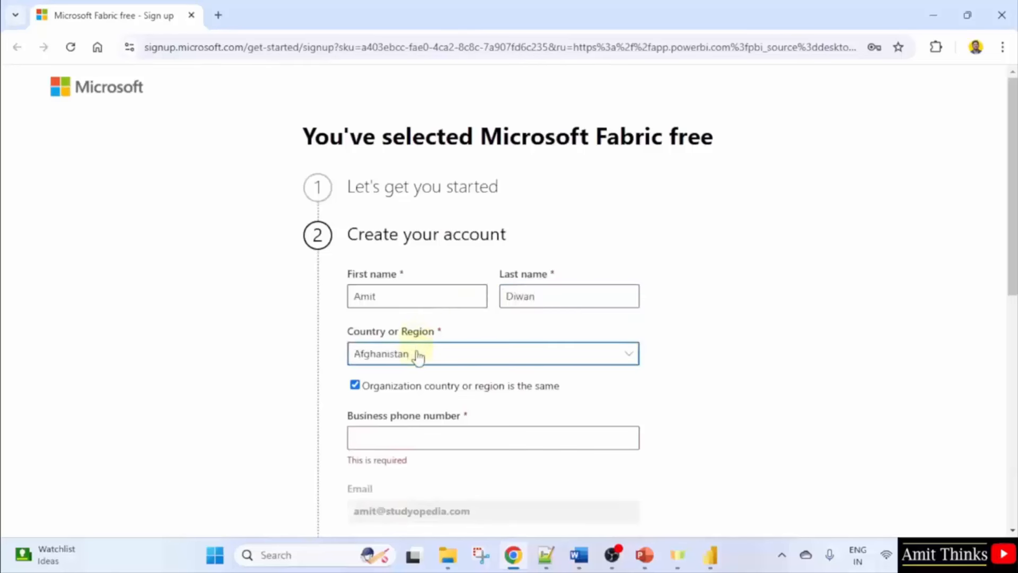
left_click(418, 356)
scroll(763, 325, "down", 20)
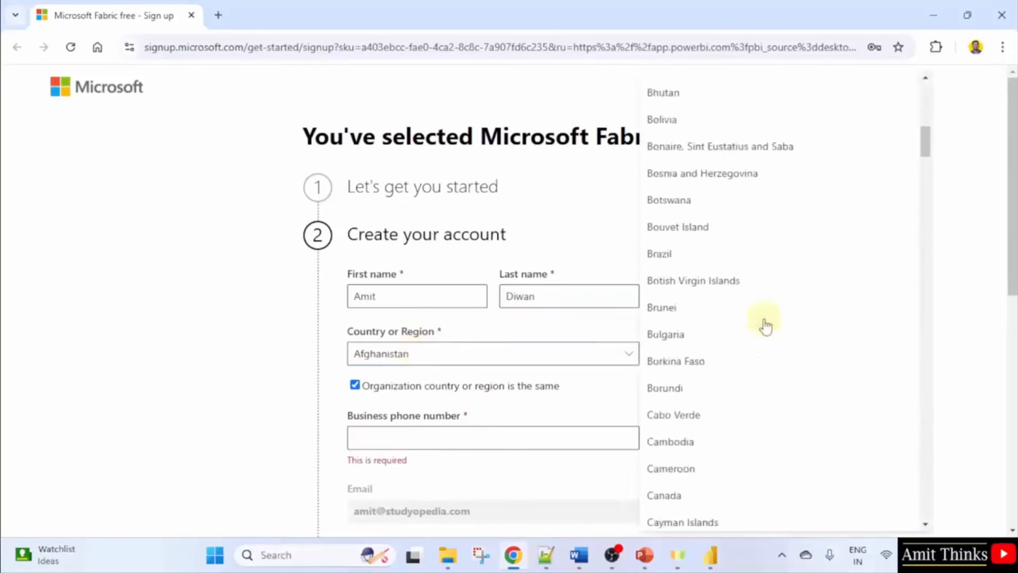
left_click(685, 206)
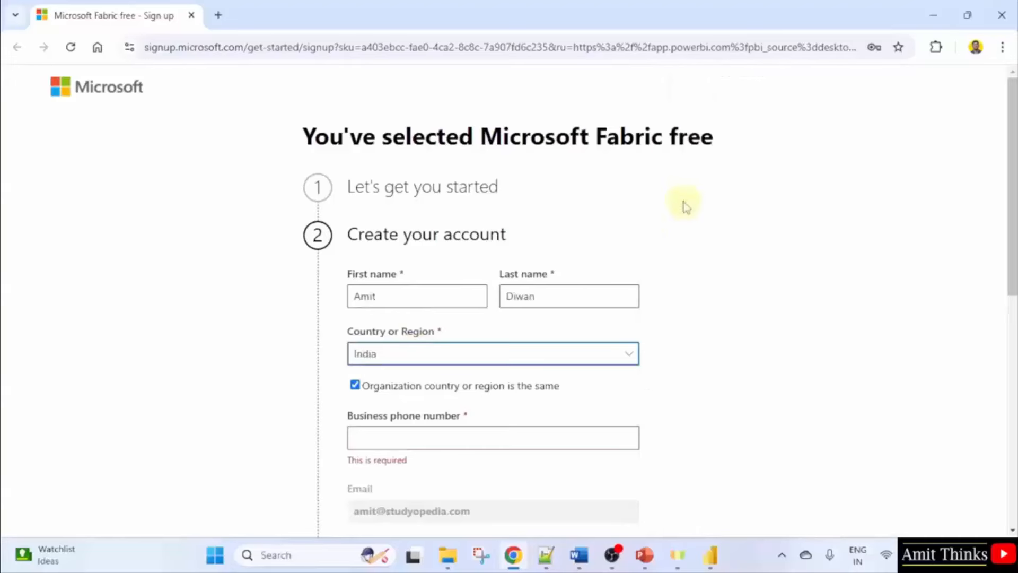
Enter the business phone number, opt in to partner sharing, and submit the account details.
left_click(442, 434)
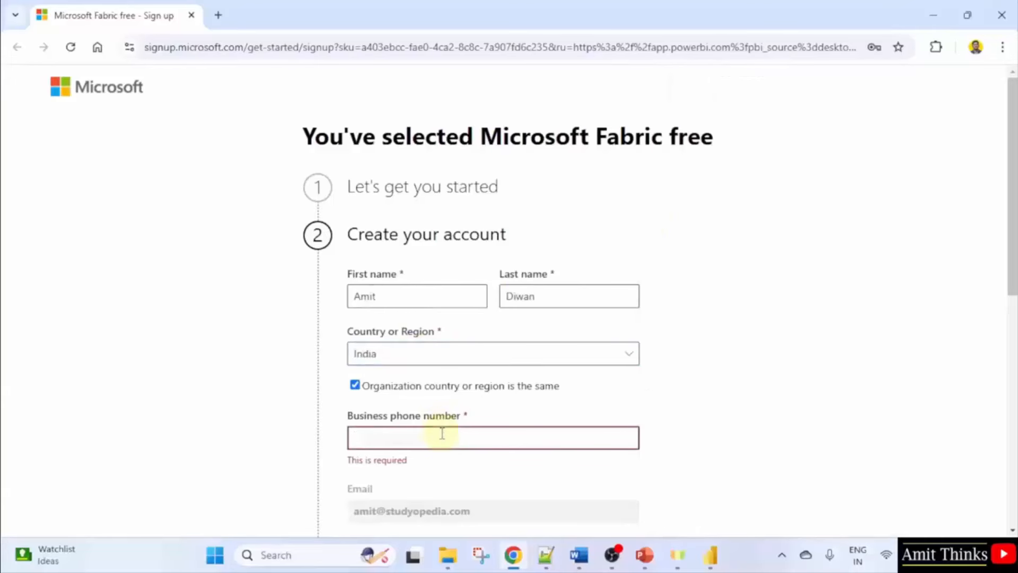
type("9***")
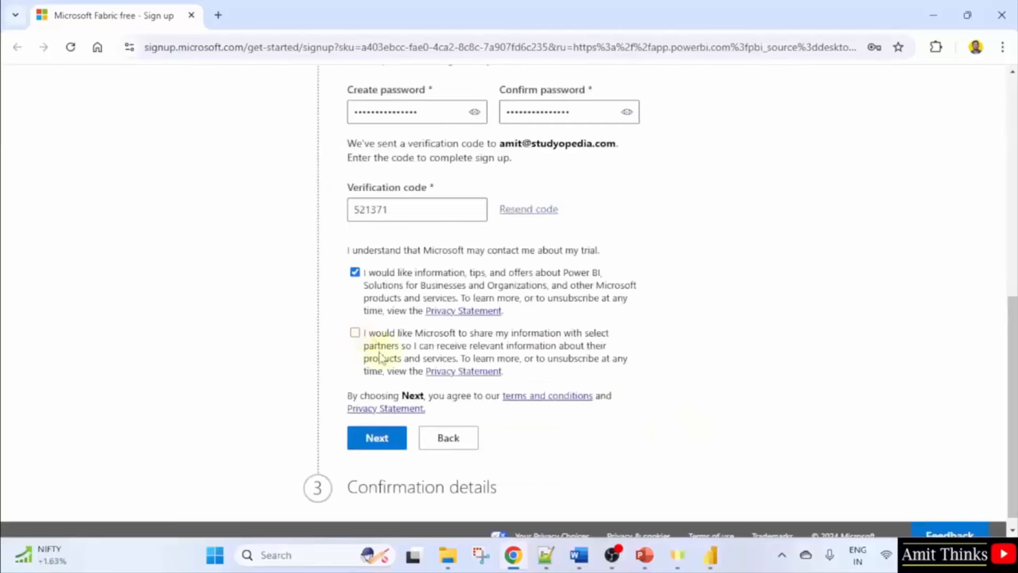
left_click(354, 332)
left_click(378, 439)
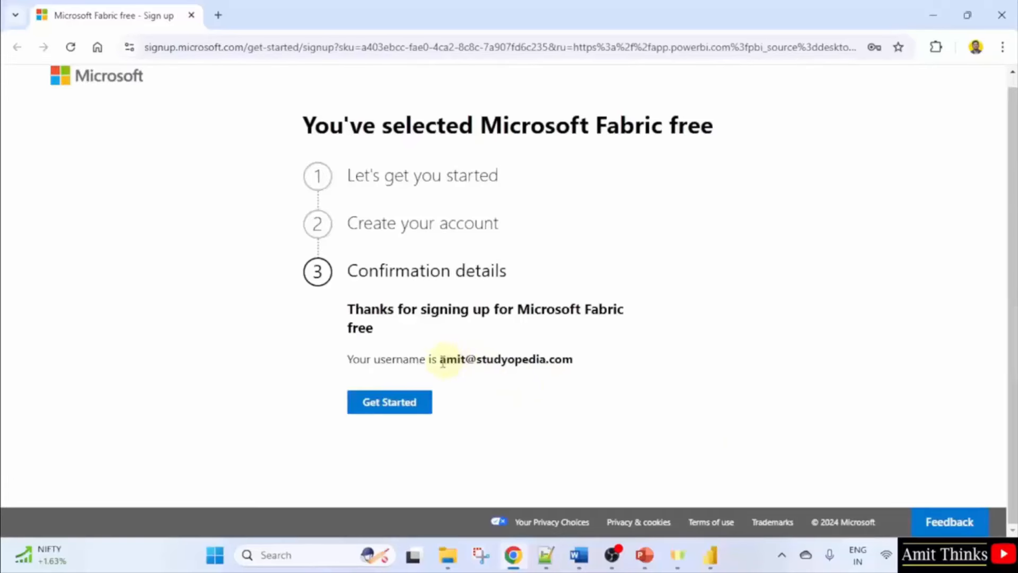
Enter the Power BI service, open the empty My workspace, then return to Power BI Desktop.
left_click(384, 412)
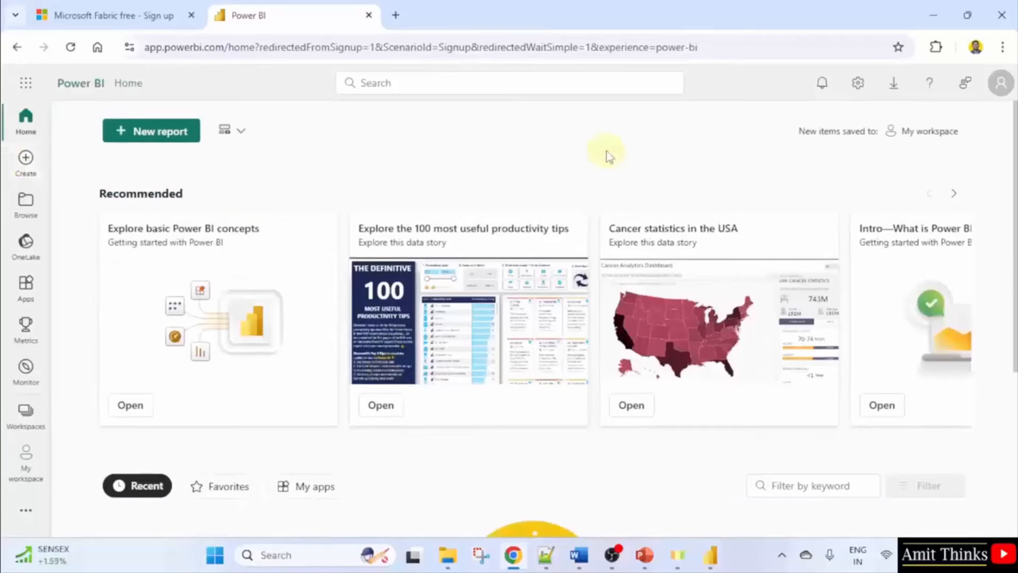
left_click(31, 429)
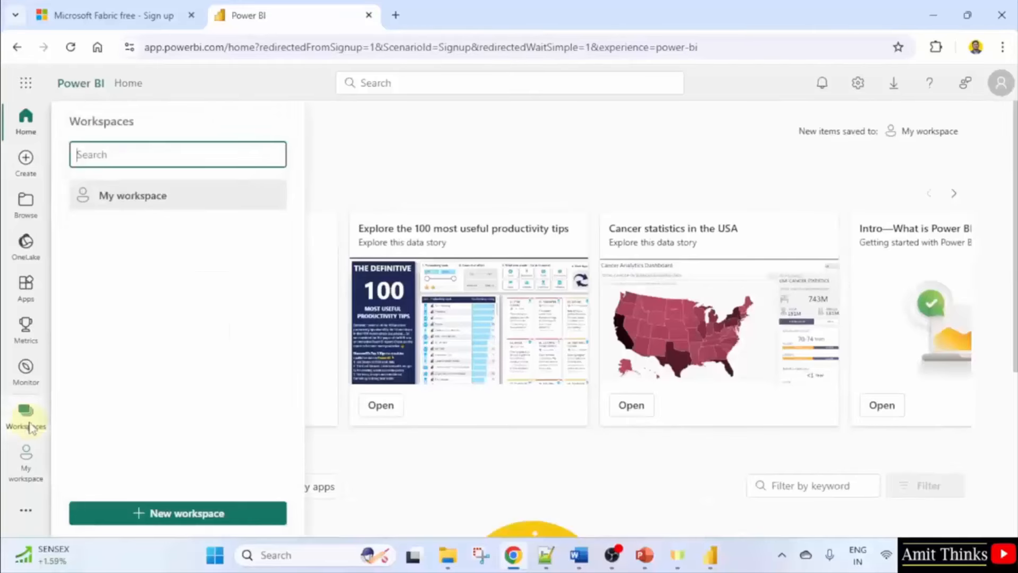
left_click(167, 202)
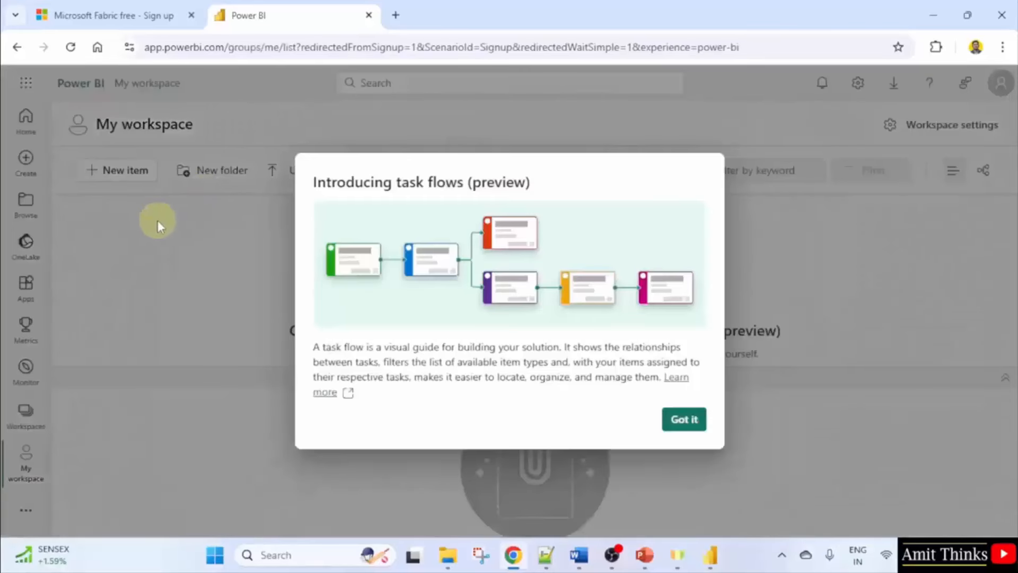
left_click(684, 419)
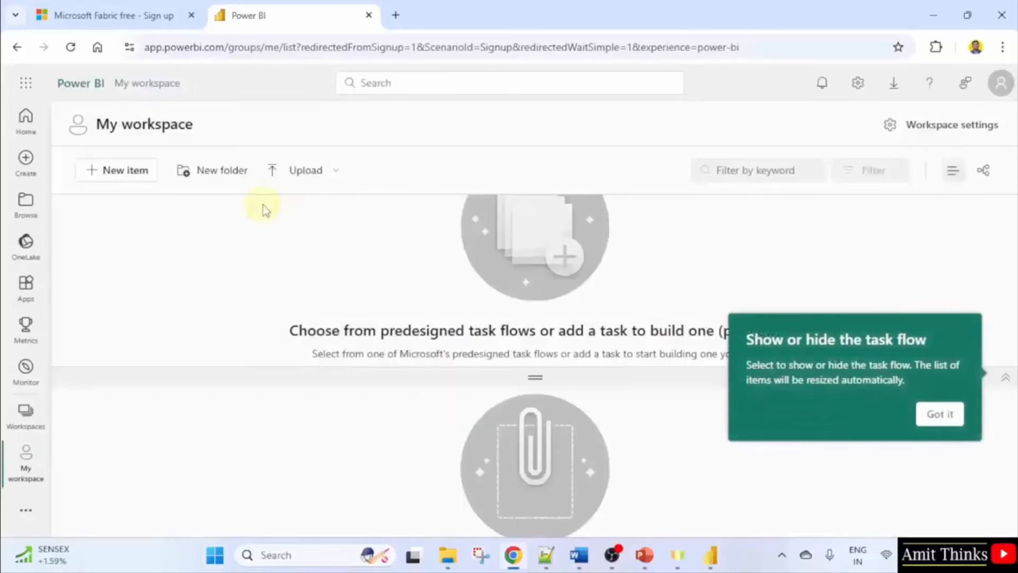
left_click(710, 557)
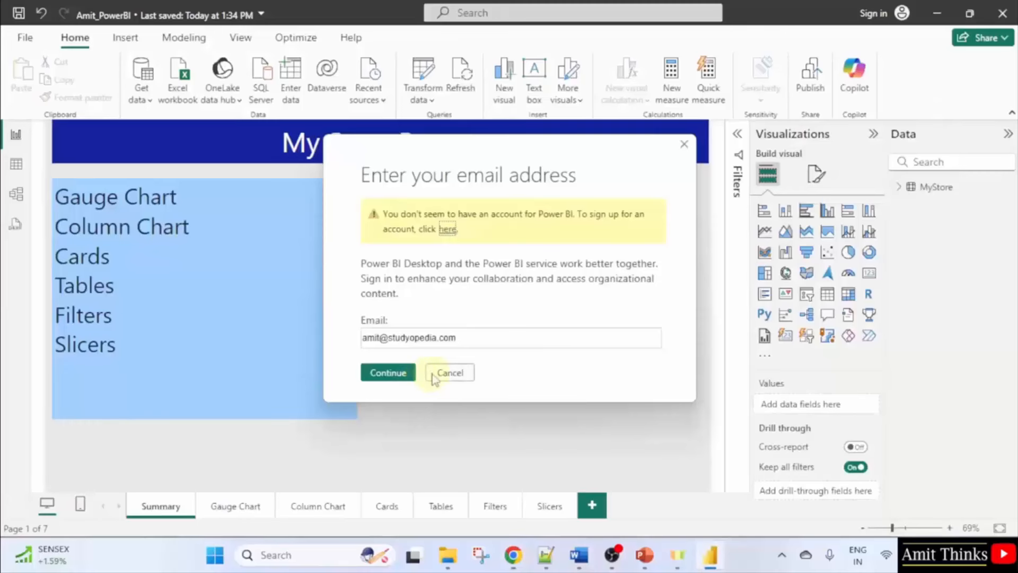
Start Publish and sign in with the new account's e-mail and password, staying signed in.
left_click(393, 377)
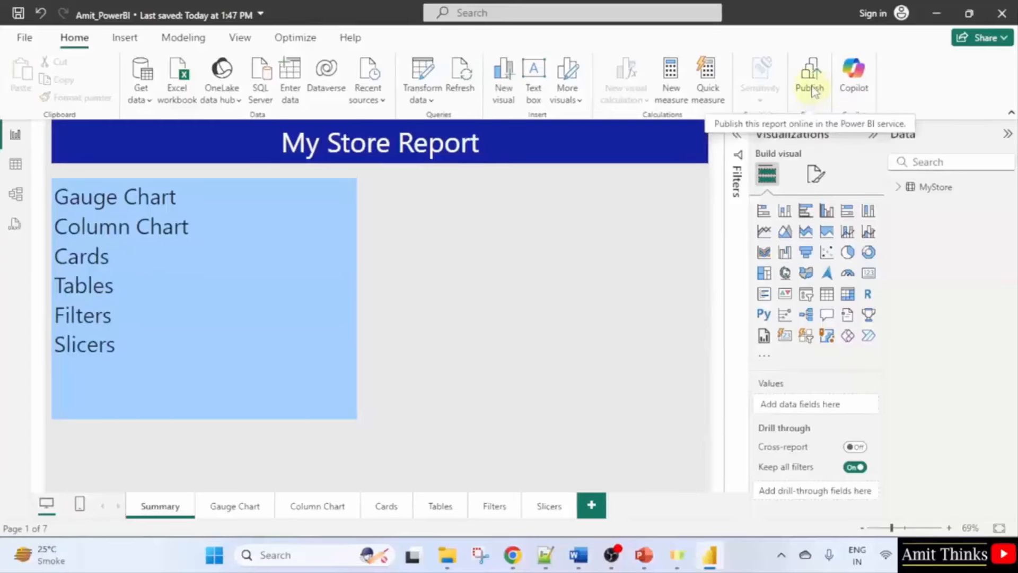
left_click(812, 91)
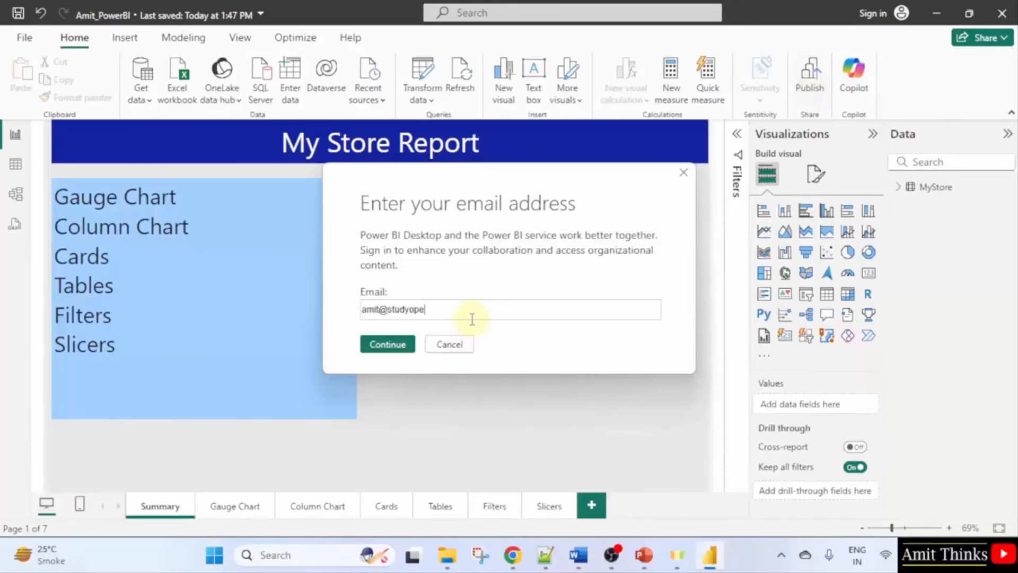
left_click(385, 347)
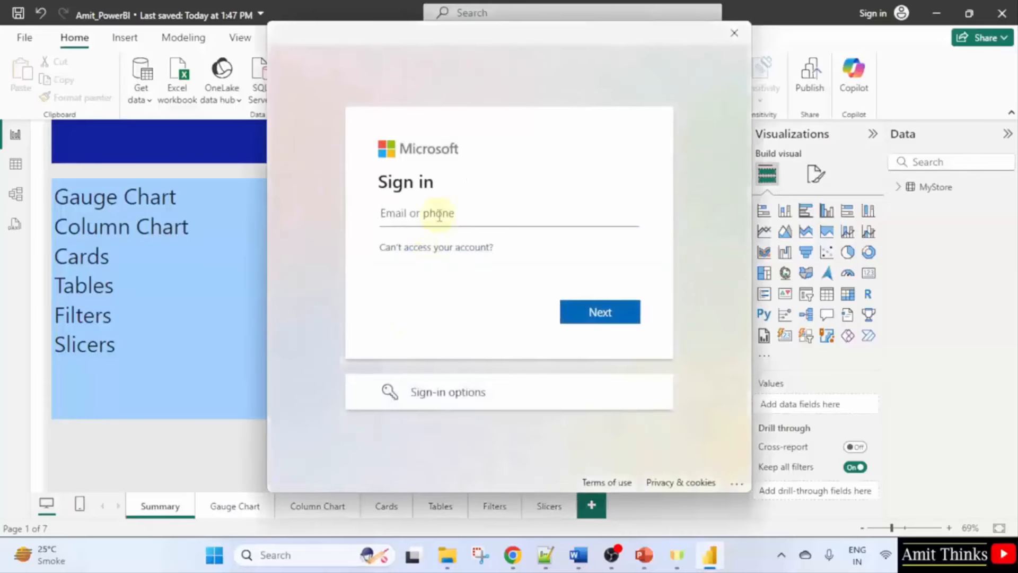
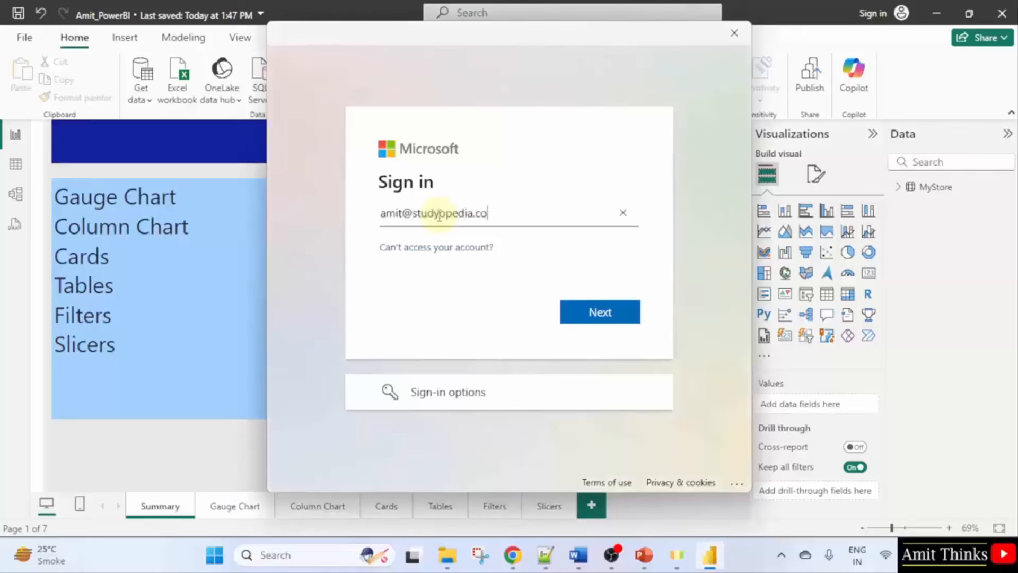
left_click(590, 315)
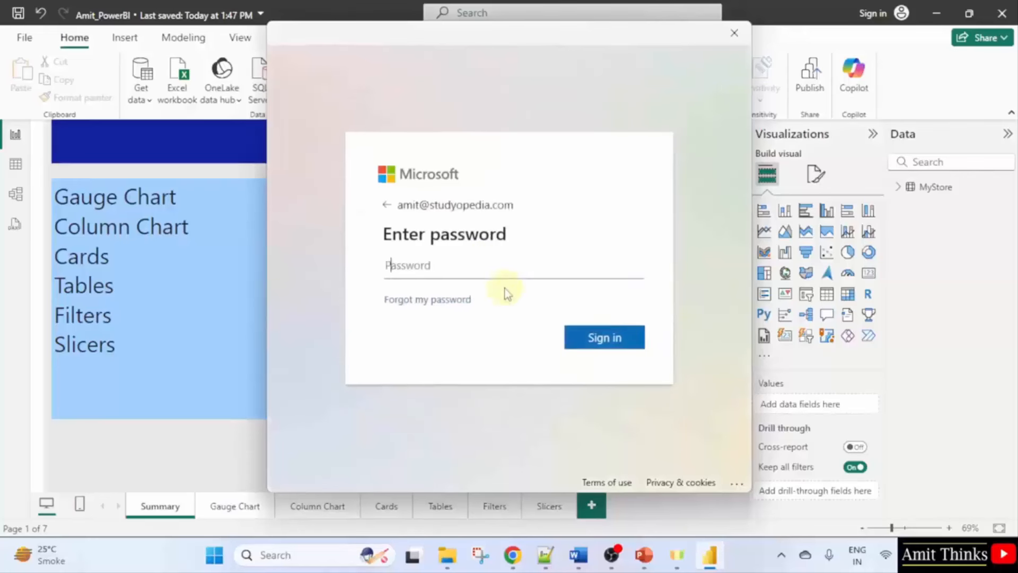
type("•••••••••••")
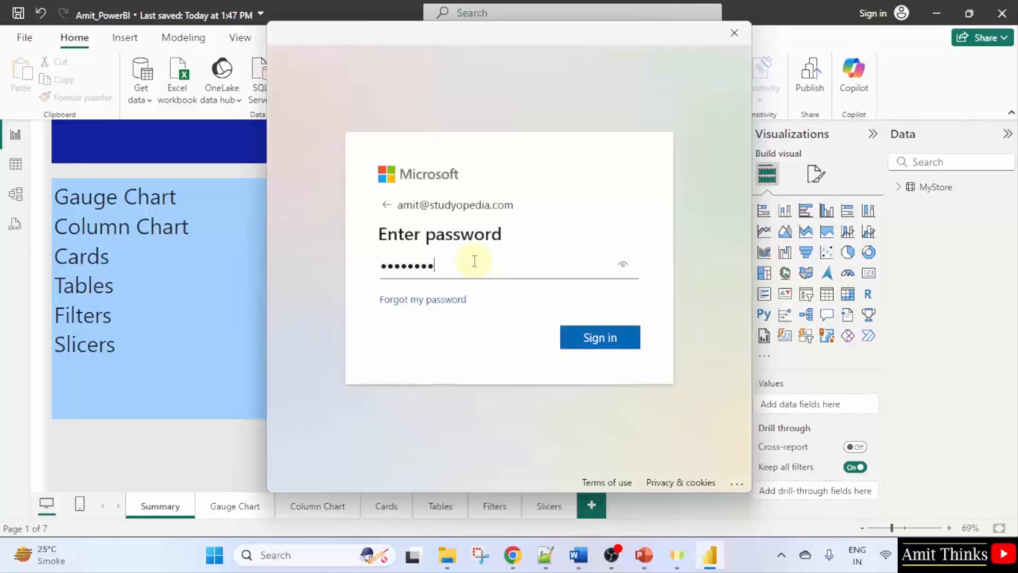
left_click(593, 344)
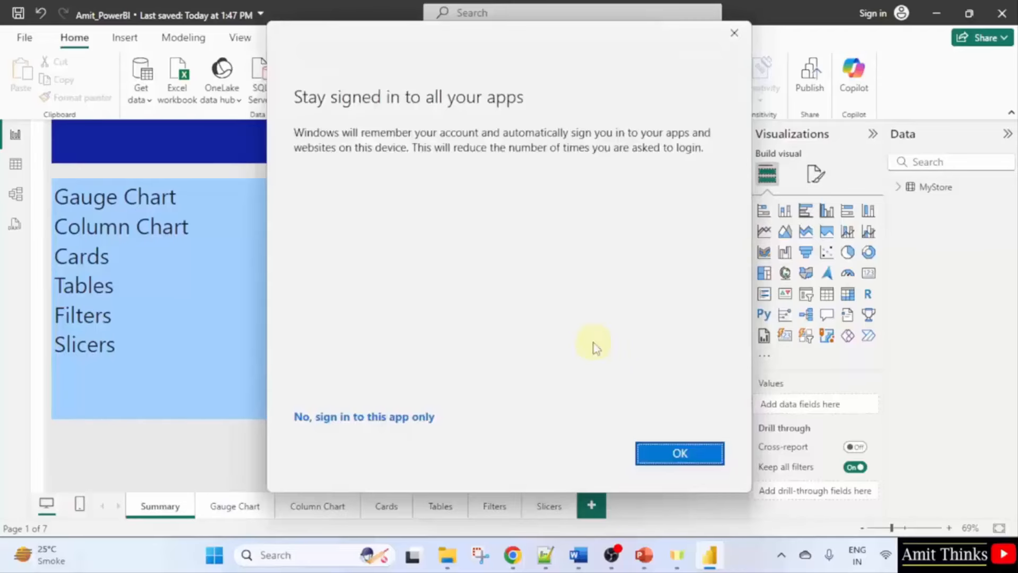
left_click(692, 455)
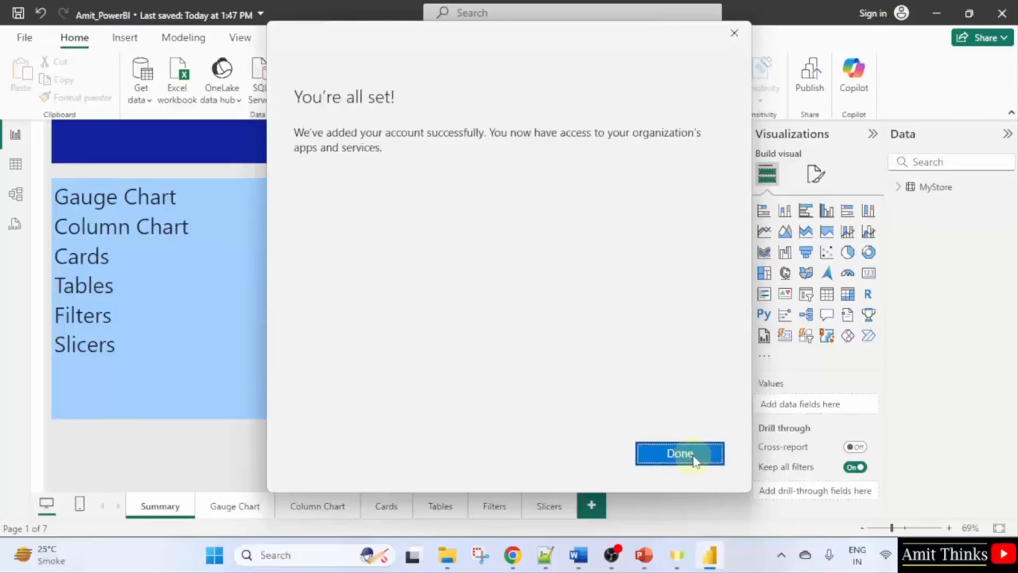
left_click(680, 454)
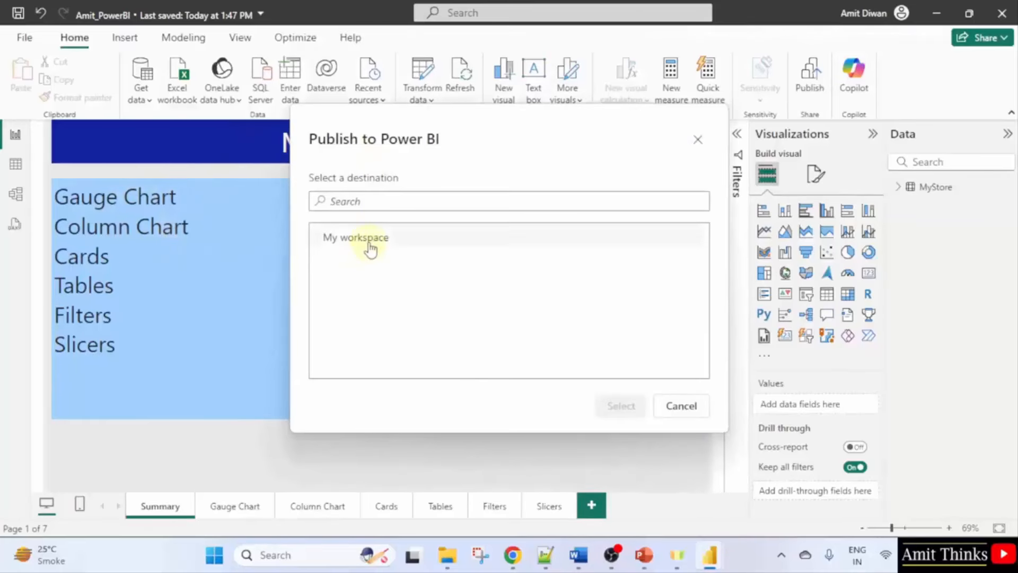
Publish Amit_PowerBI.pbix to My workspace and open it in the Power BI service.
left_click(411, 247)
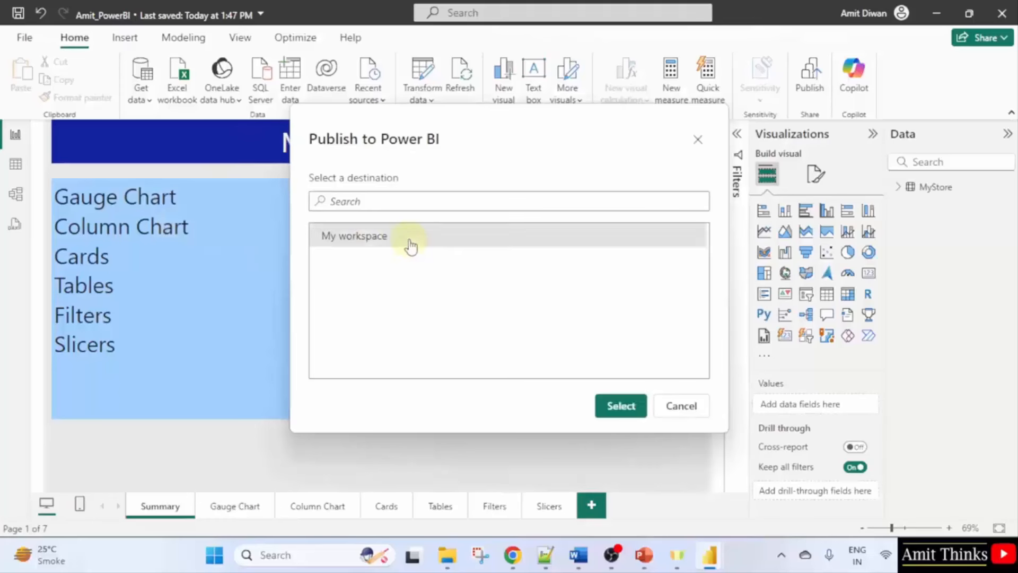
left_click(515, 557)
left_click(940, 414)
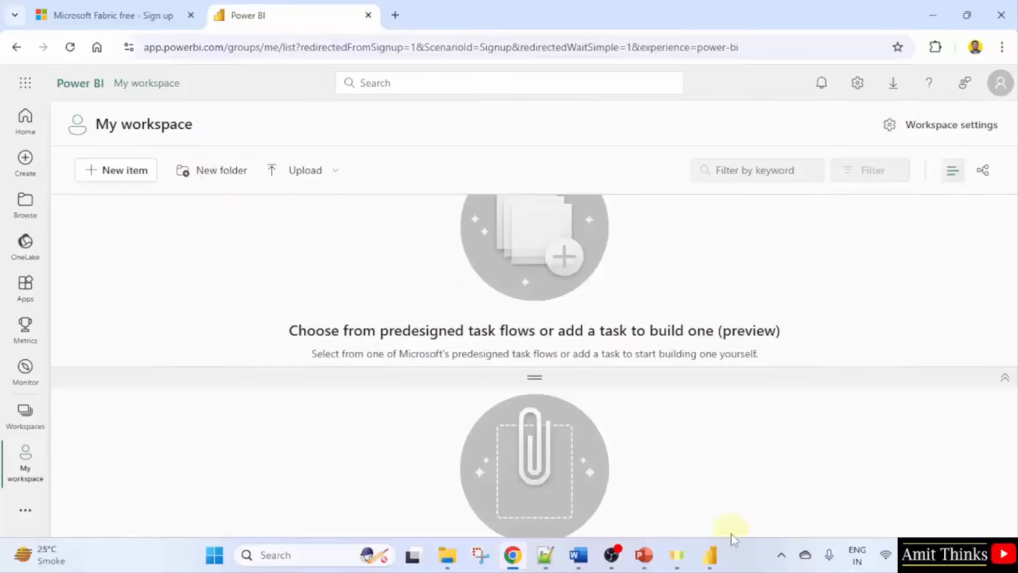
left_click(932, 15)
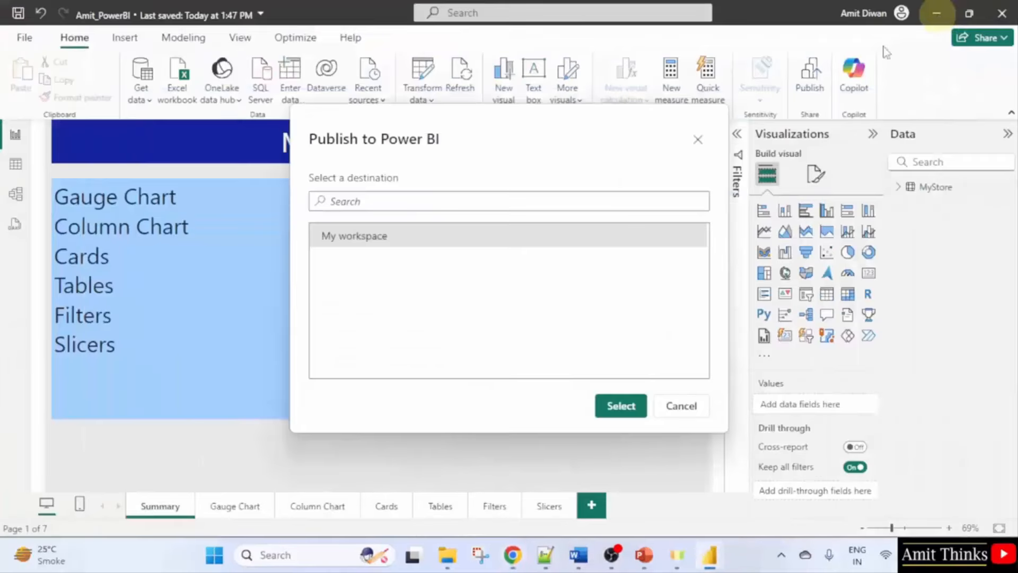
left_click(618, 407)
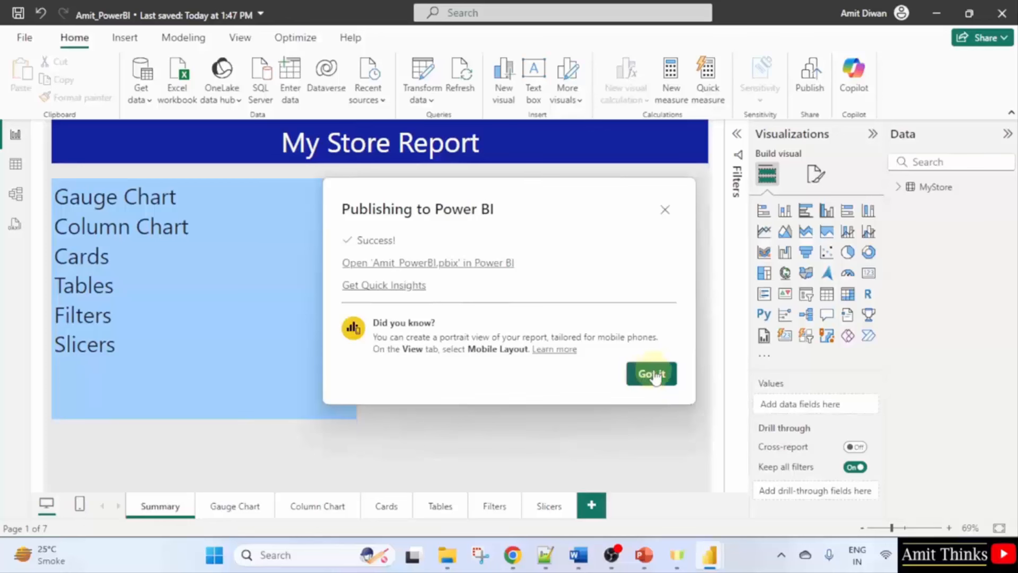
left_click(493, 264)
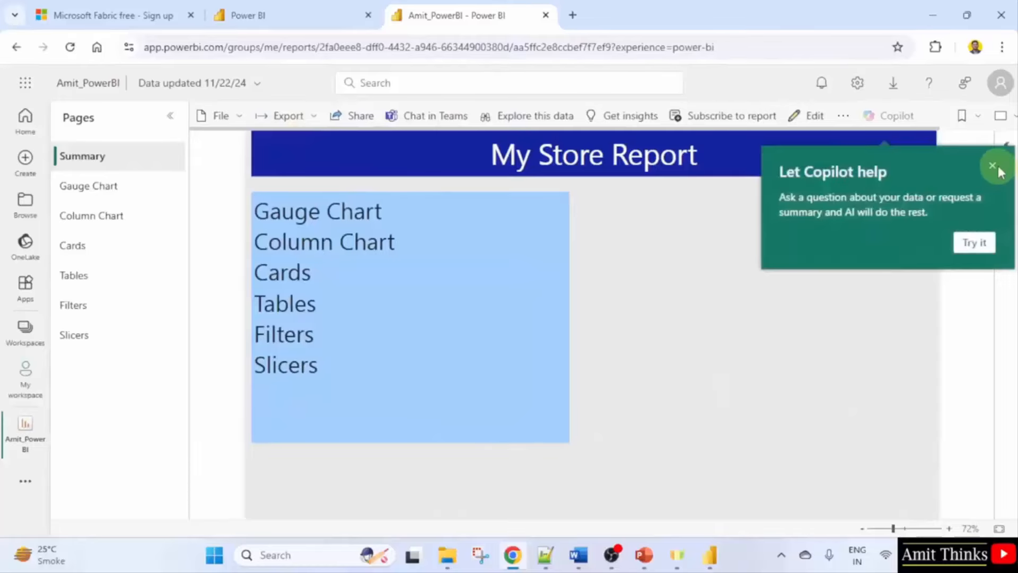
Dismiss the Copilot suggestion and open the report's Slicers page in the service.
left_click(992, 166)
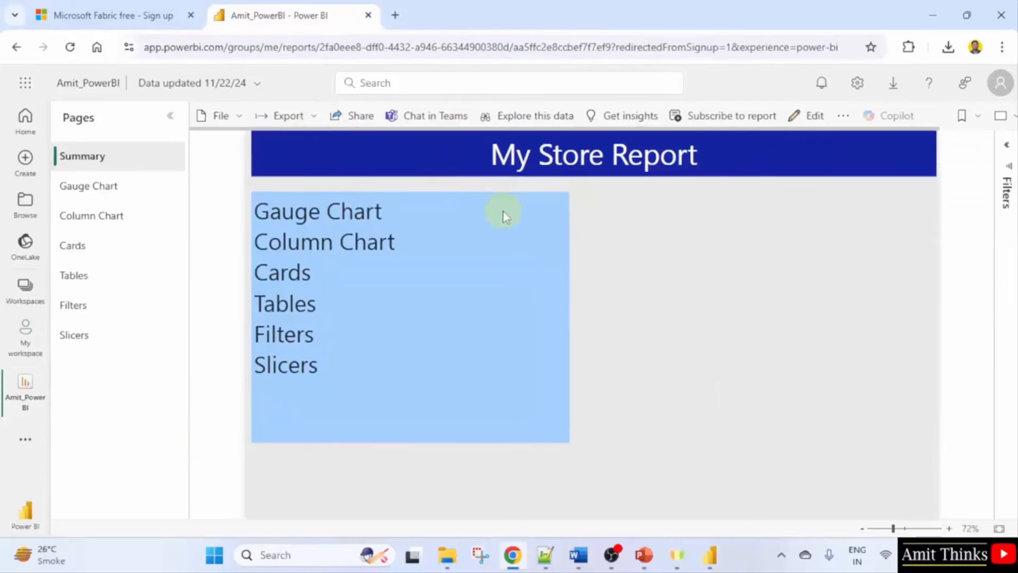
left_click(710, 555)
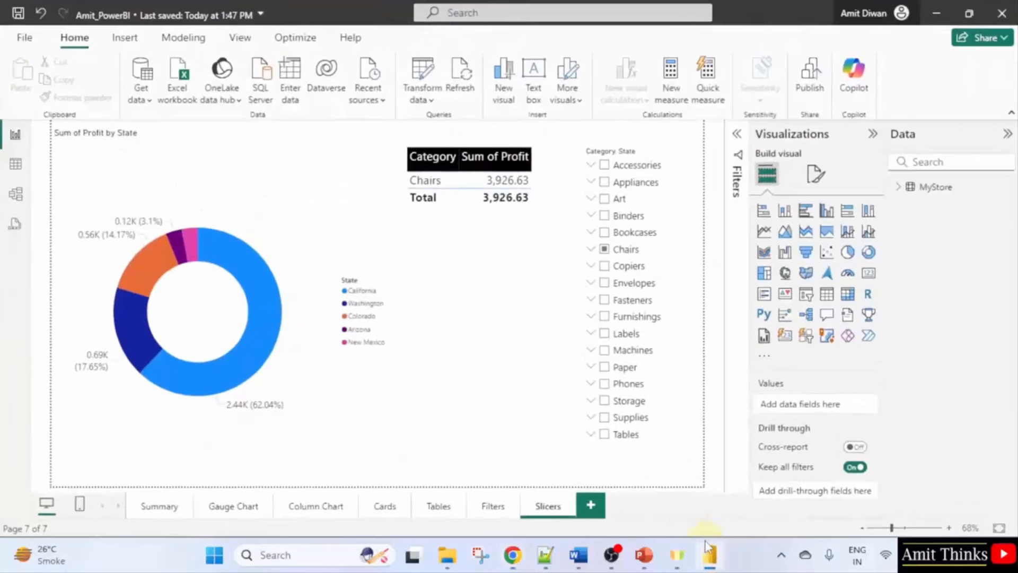
left_click(159, 506)
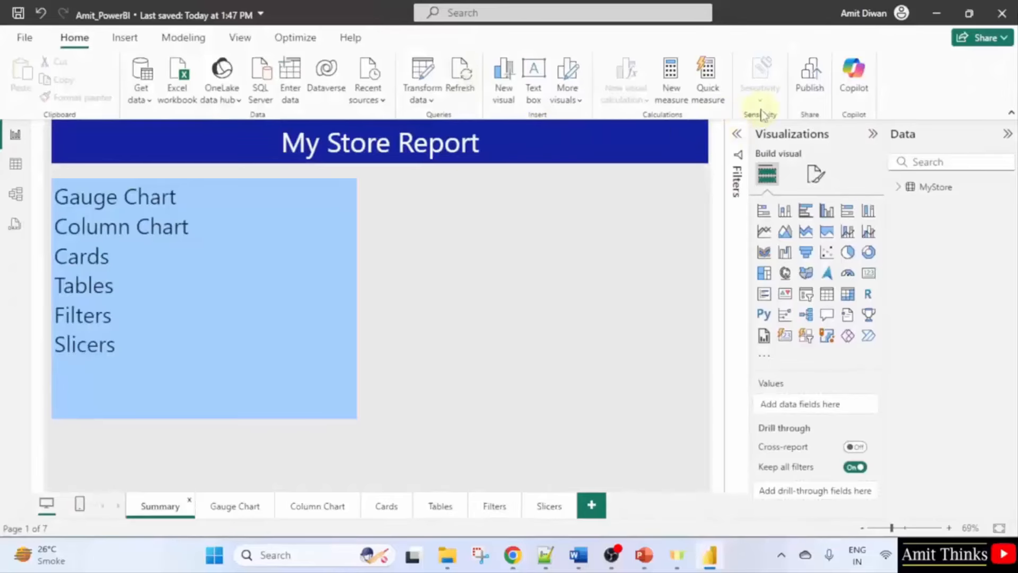
left_click(927, 16)
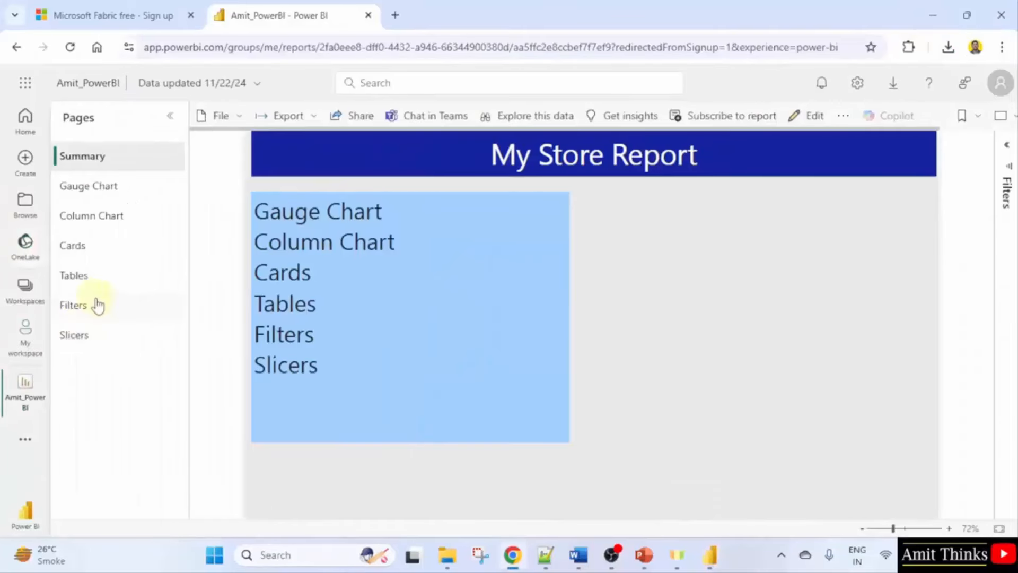
left_click(97, 336)
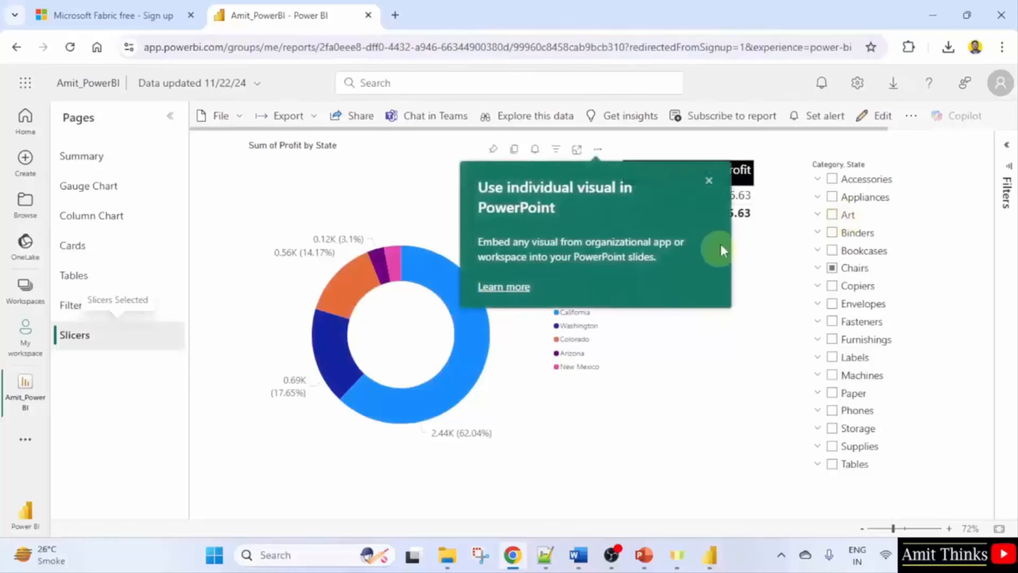
Add Accessories to the slicer, excluding California, Colorado, Oregon, New Mexico and Nevada.
left_click(708, 182)
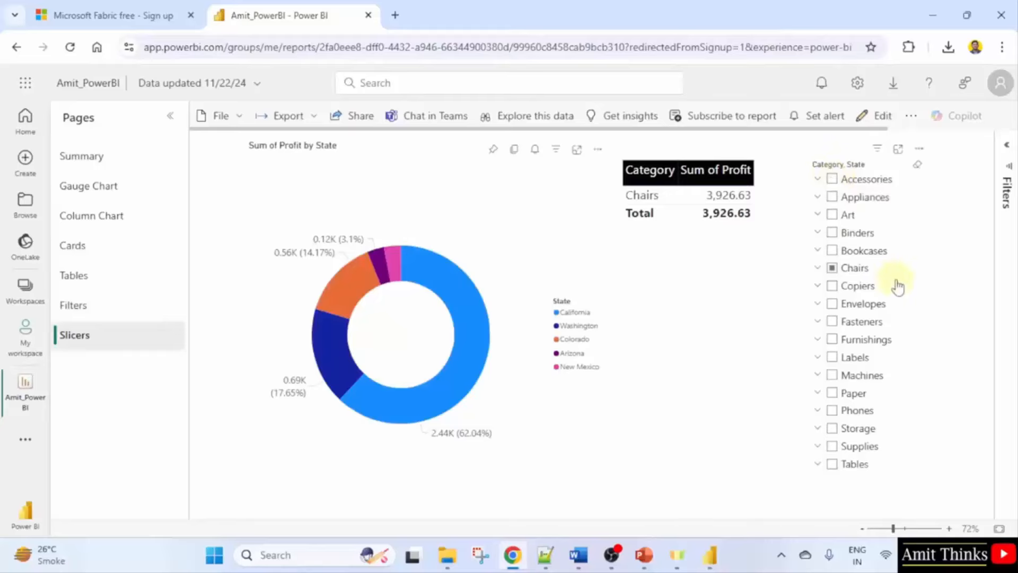
left_click(833, 183)
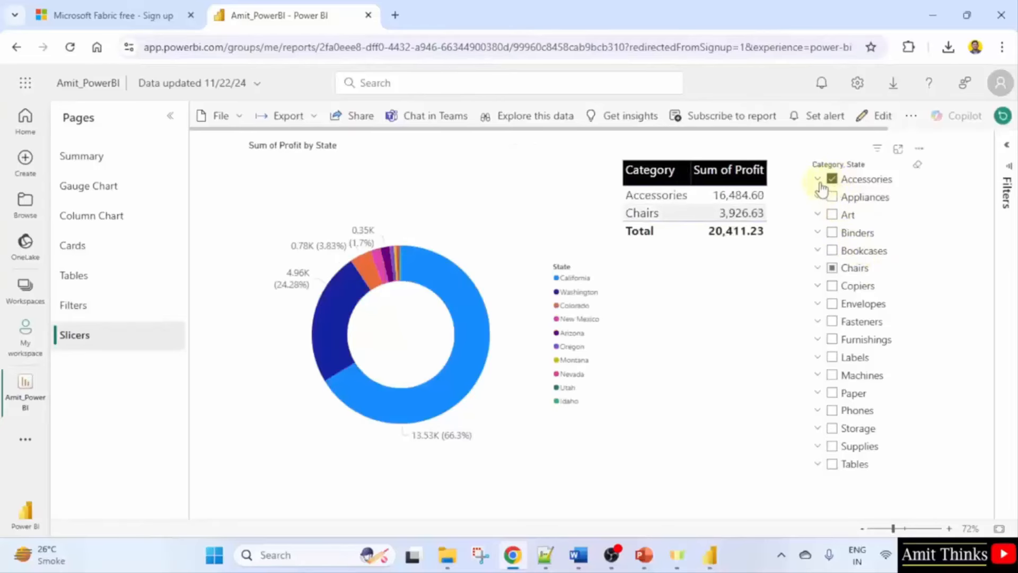
left_click(818, 180)
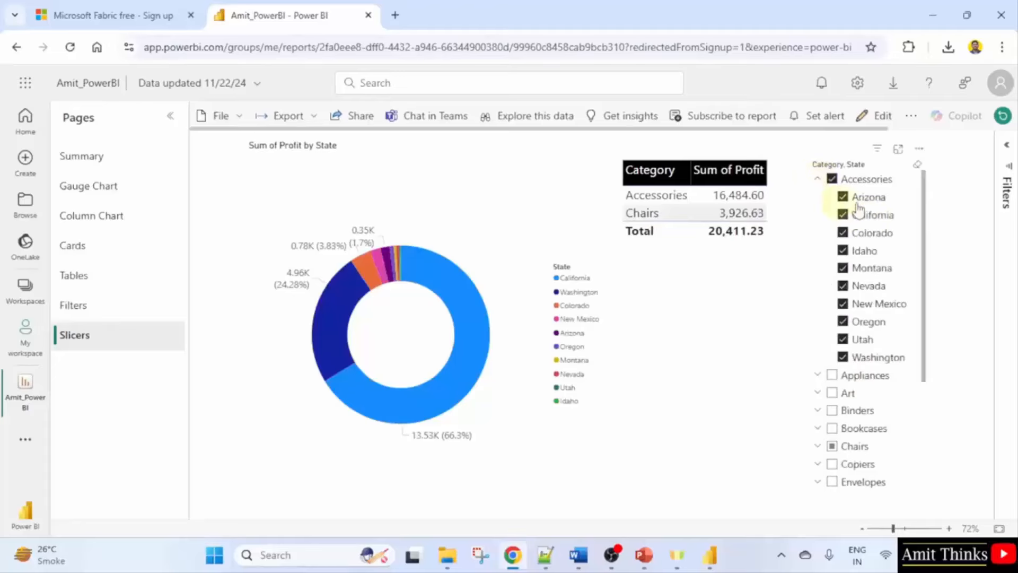
left_click(843, 197)
left_click(843, 215)
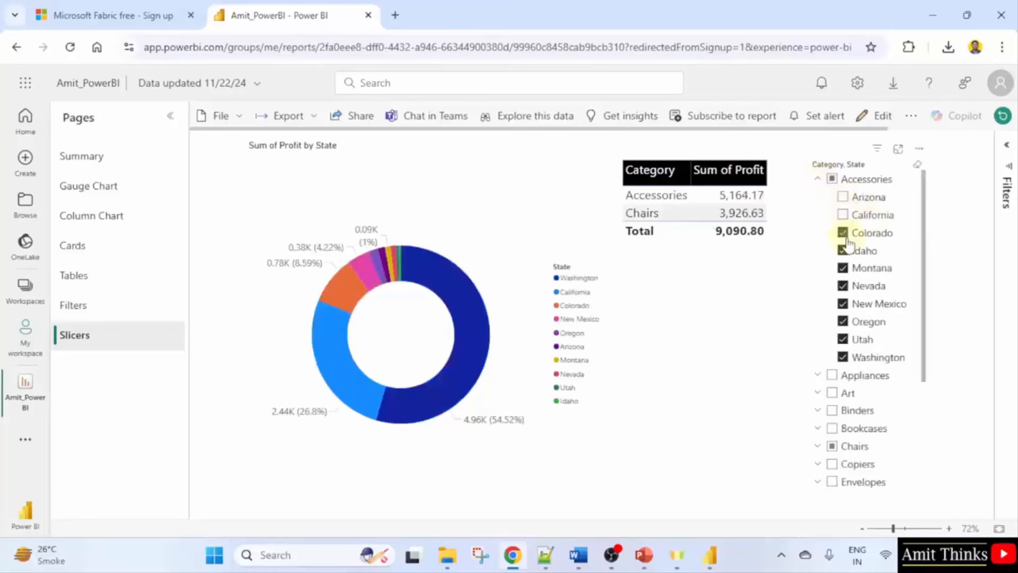
left_click(843, 234)
left_click(843, 321)
left_click(842, 304)
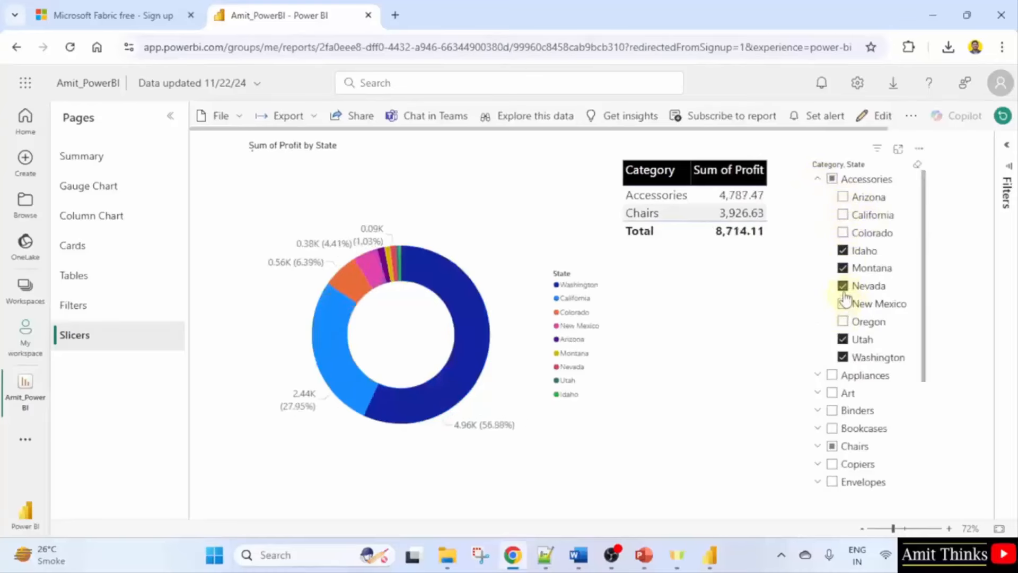
left_click(843, 286)
left_click(843, 197)
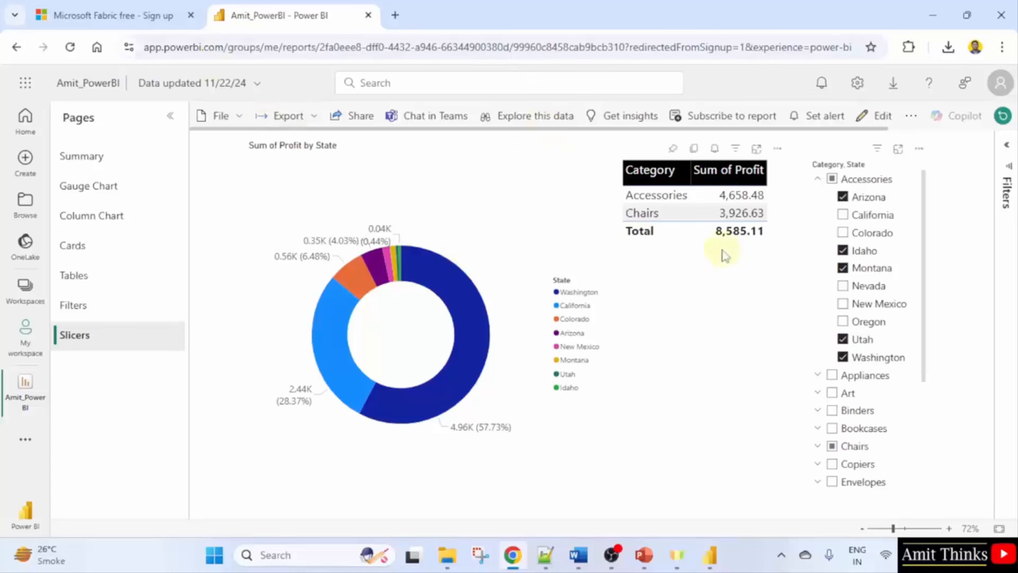
On the Tables page, sort by ascending Sum of Profit, then ascending Sum of Quantity.
left_click(72, 306)
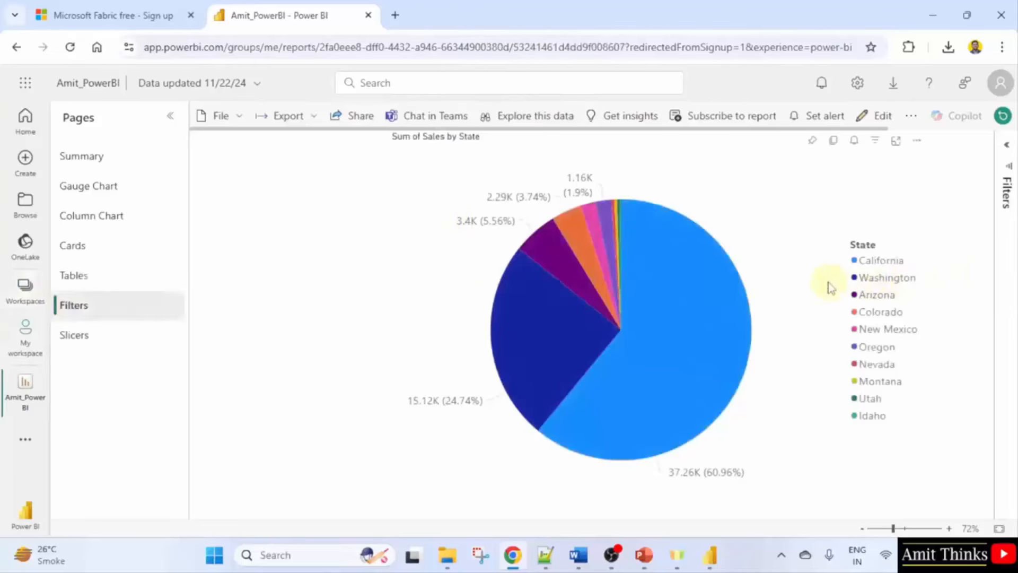
left_click(113, 341)
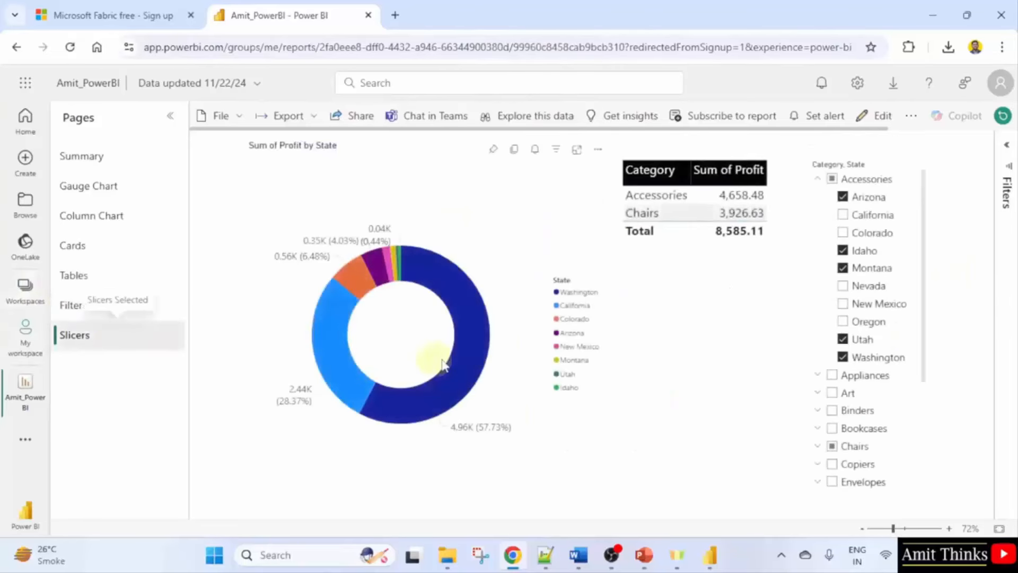
left_click(68, 280)
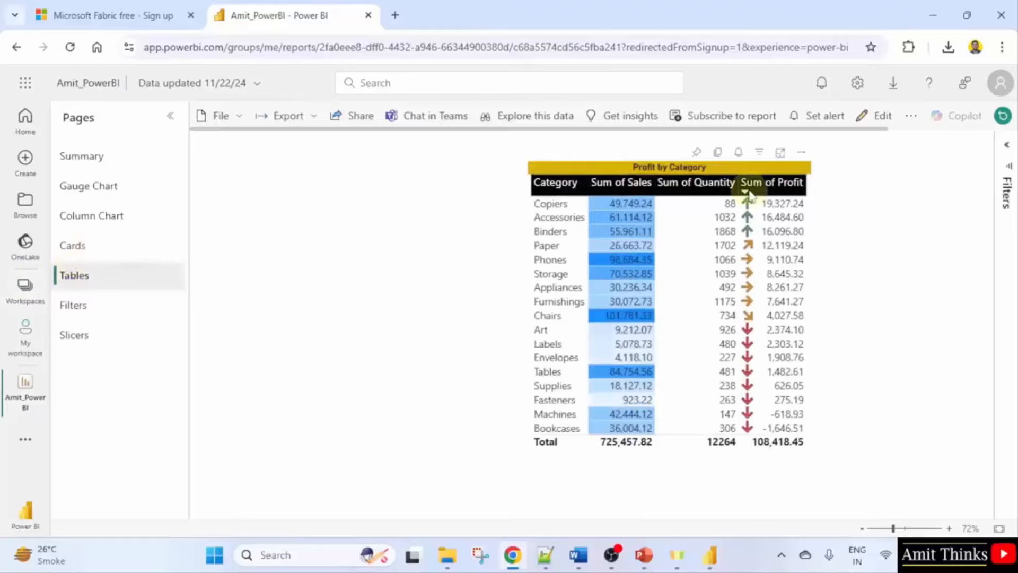
left_click(748, 185)
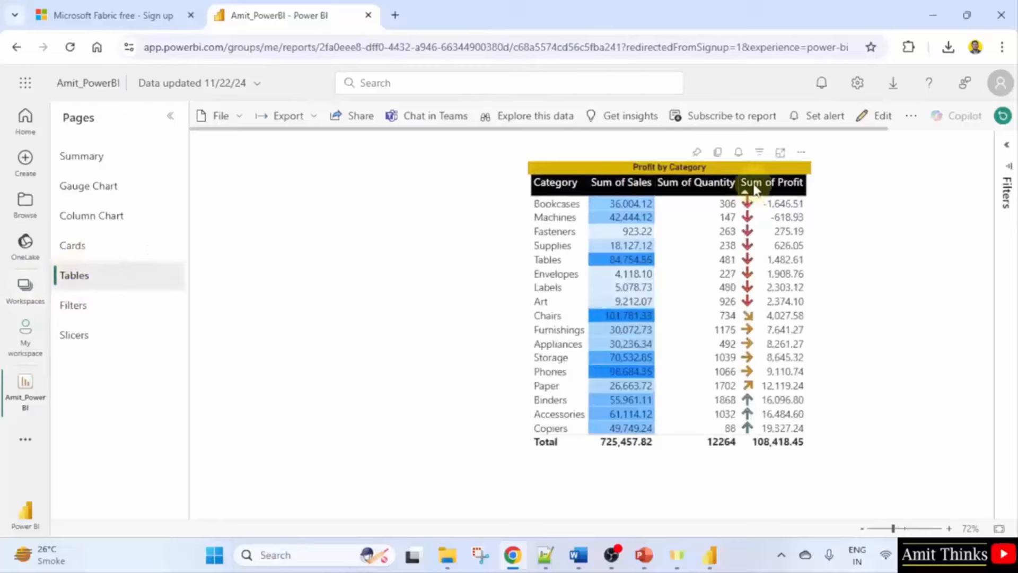
left_click(673, 188)
left_click(677, 191)
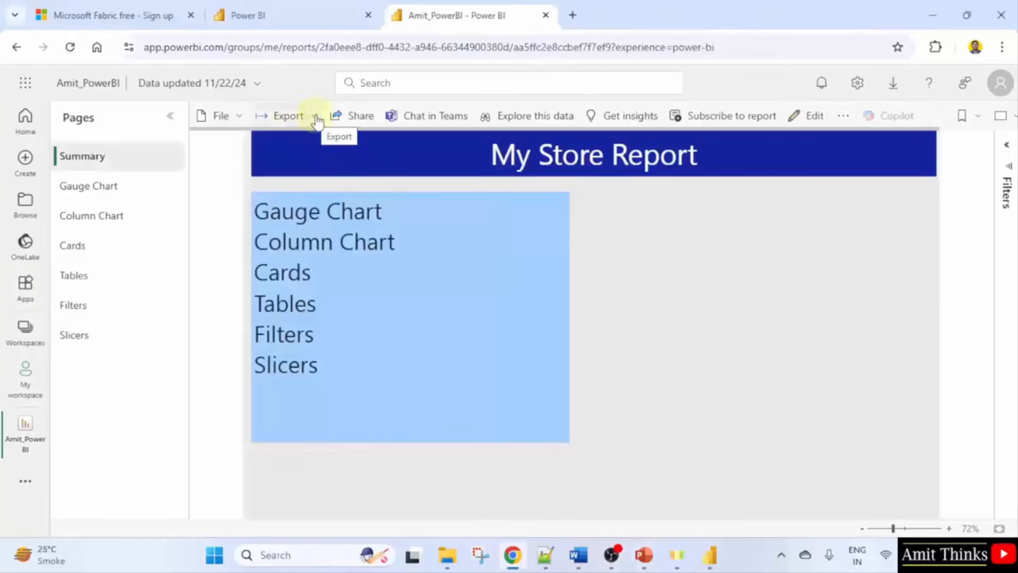
Export the report to PDF with current values and open the downloaded Amit_PowerBI.pdf.
left_click(315, 117)
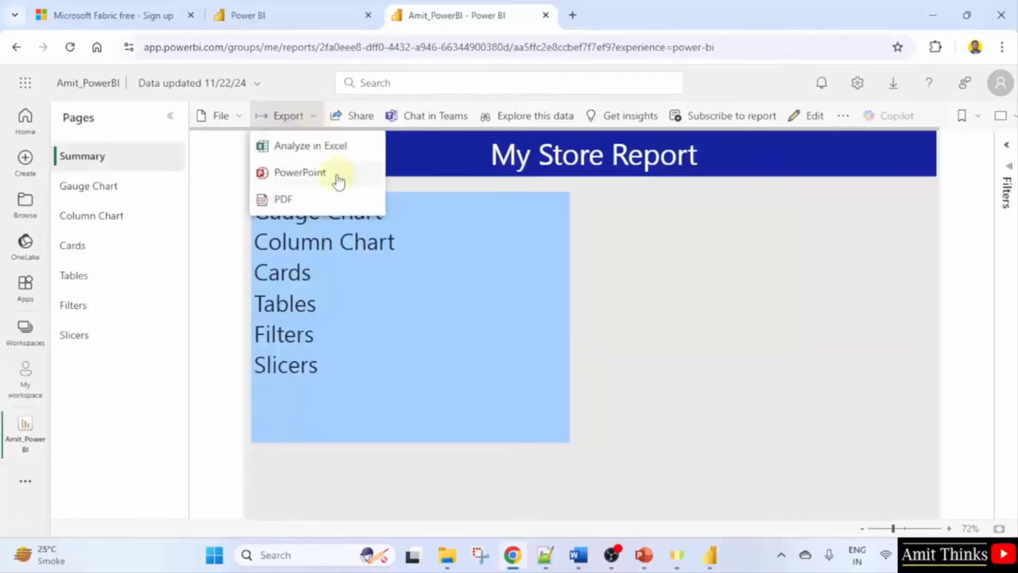
left_click(354, 208)
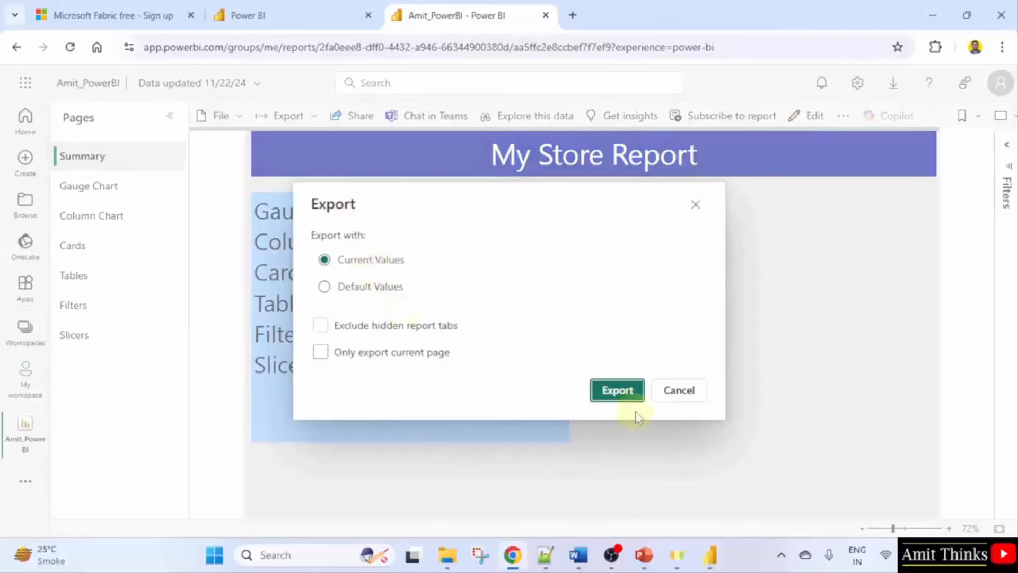
left_click(618, 390)
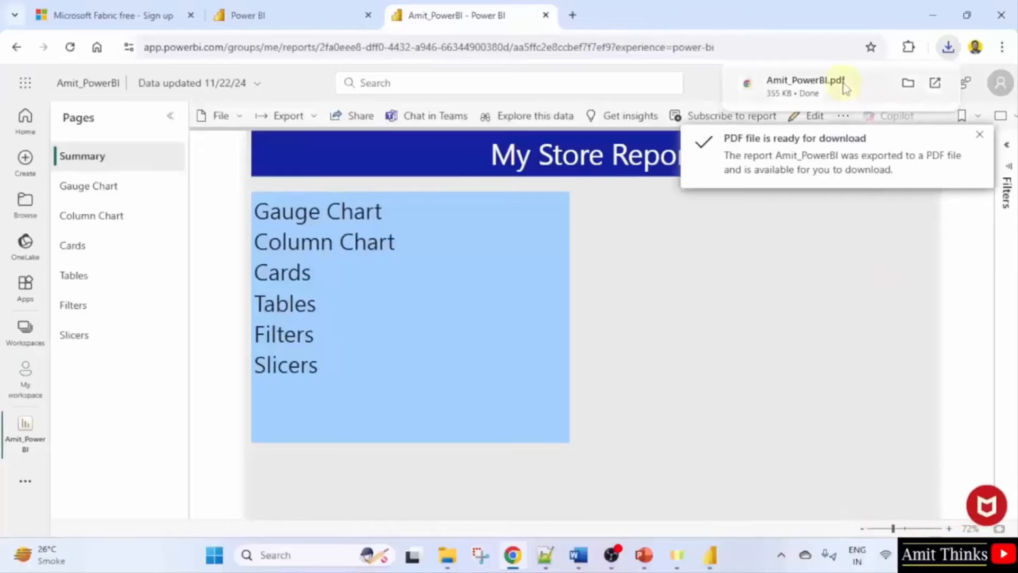
left_click(946, 48)
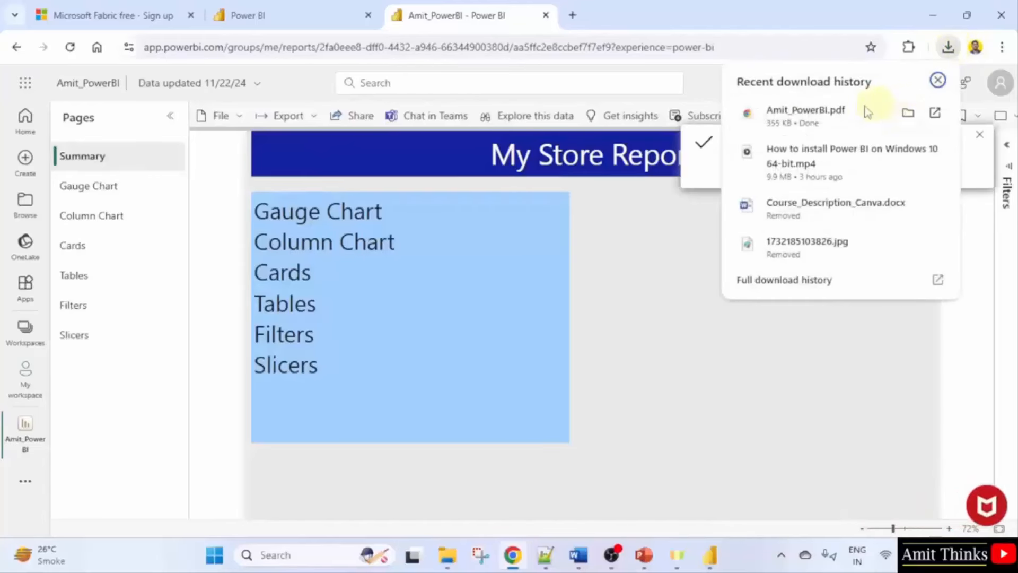
left_click(829, 120)
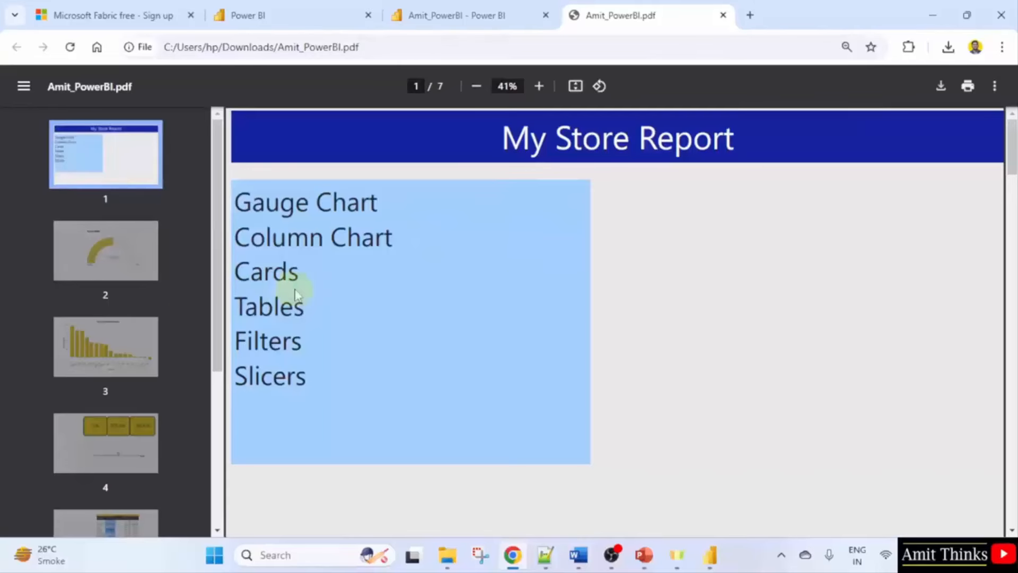
View PDF pages 2 (gauge), 3 (column chart) and 7 (donut chart), then return to Power BI.
left_click(94, 267)
left_click(139, 367)
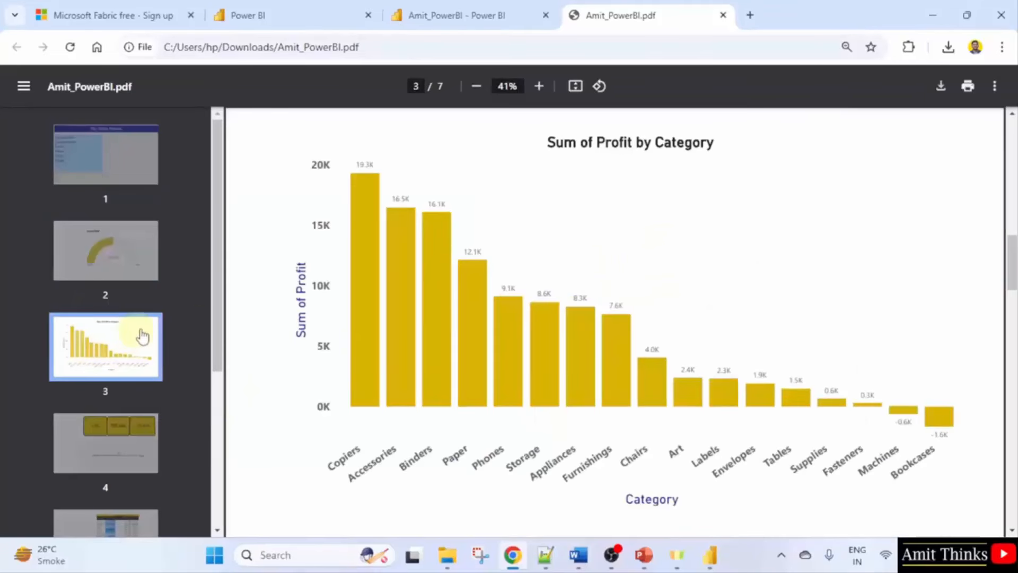
scroll(141, 400, "down", 4)
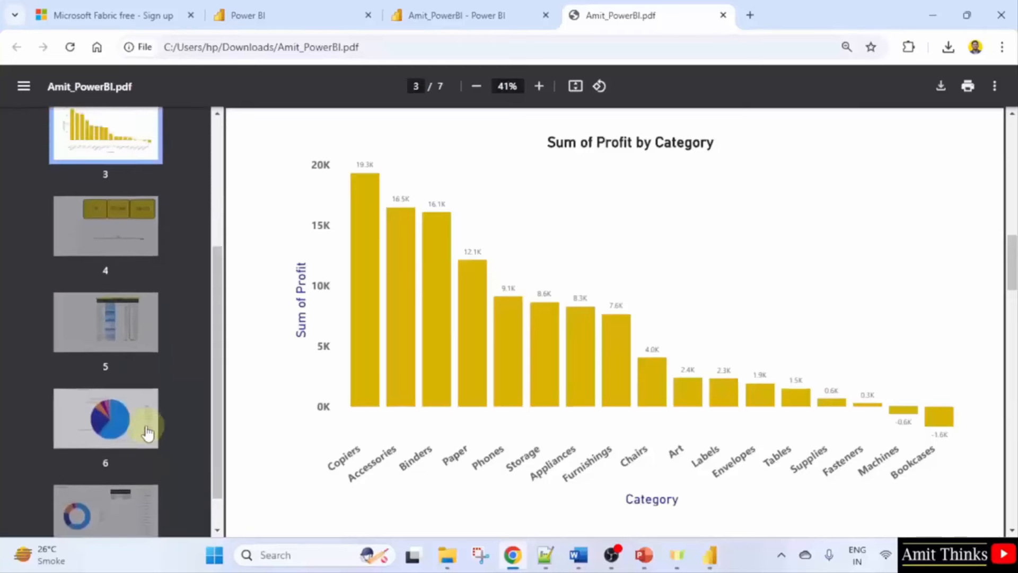
scroll(146, 432, "up", 2)
scroll(146, 431, "down", 3)
left_click(125, 481)
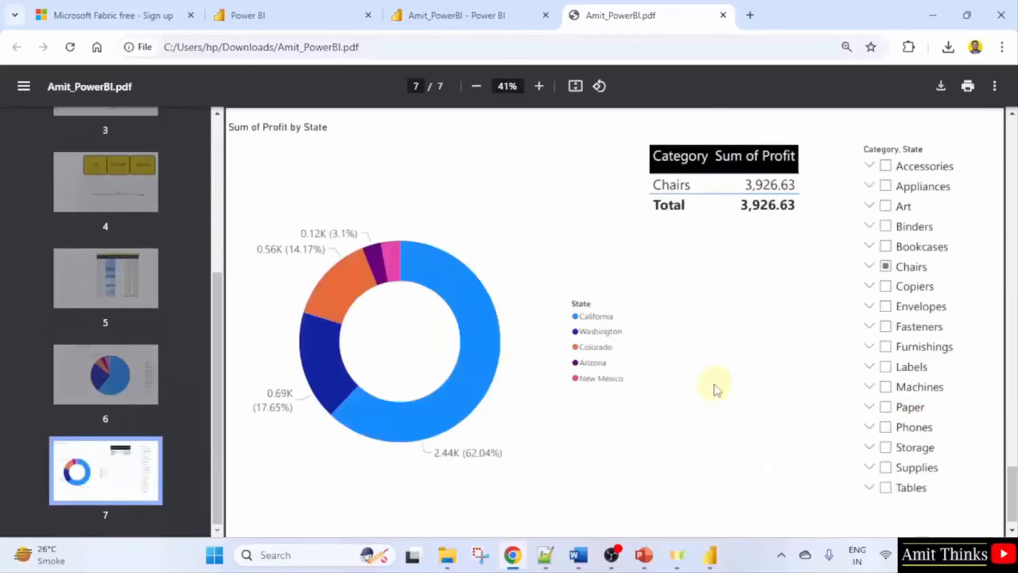
scroll(607, 426, "up", 1)
scroll(136, 179, "up", 2)
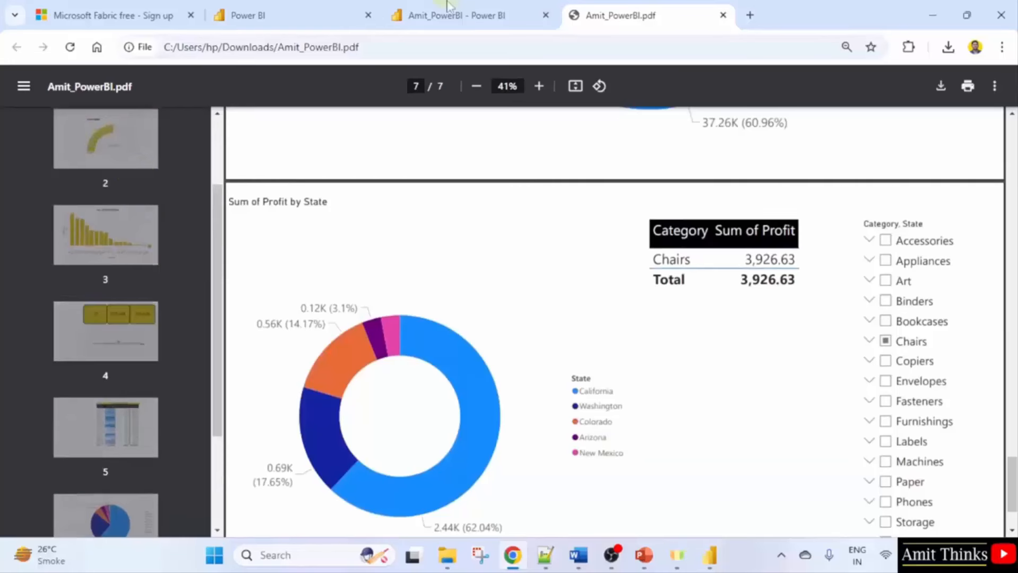
left_click(447, 6)
Close the PDF tab, glance at Export and Notifications, then open My workspace.
left_click(723, 15)
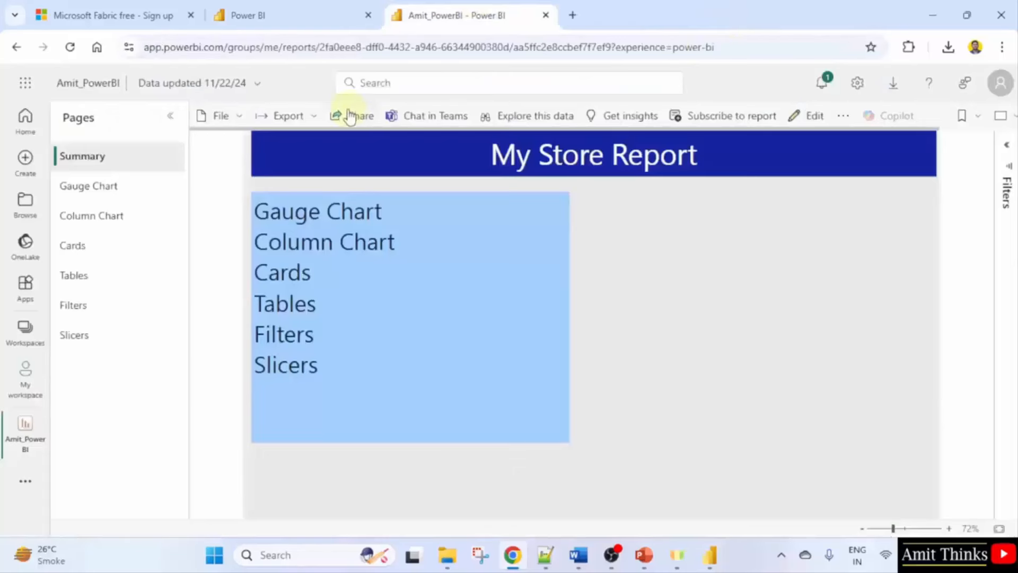
left_click(313, 117)
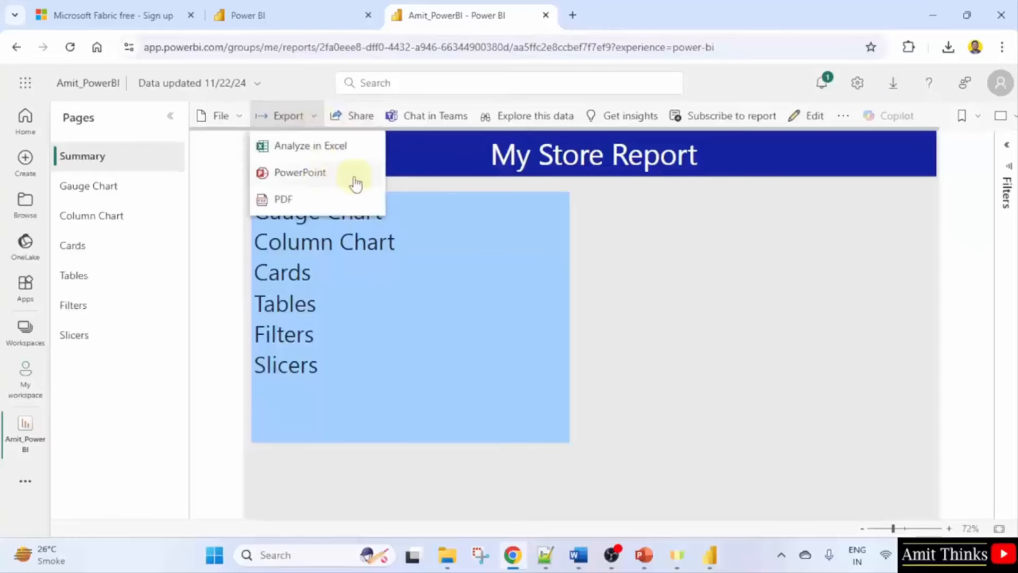
left_click(619, 199)
left_click(822, 91)
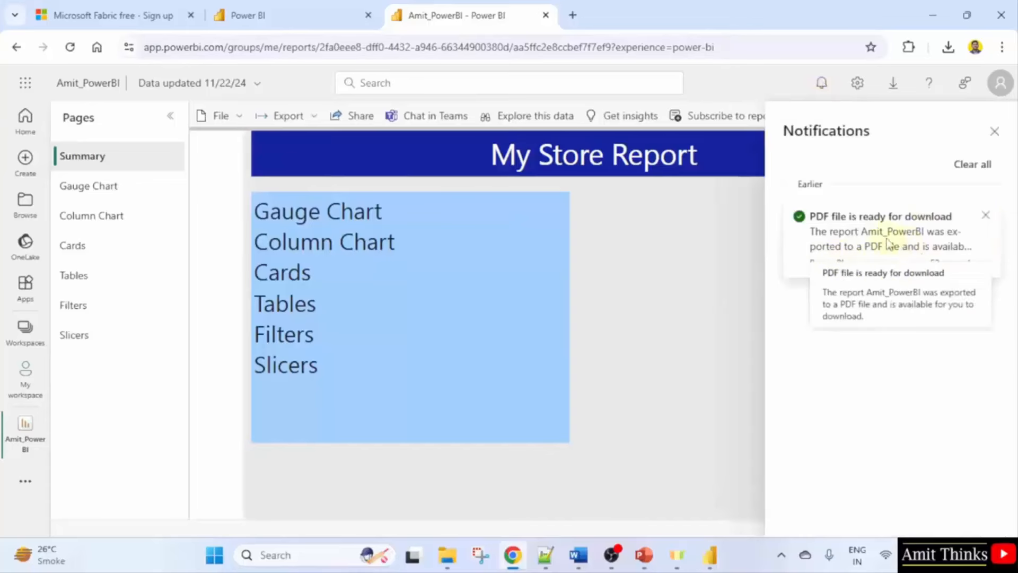
left_click(657, 244)
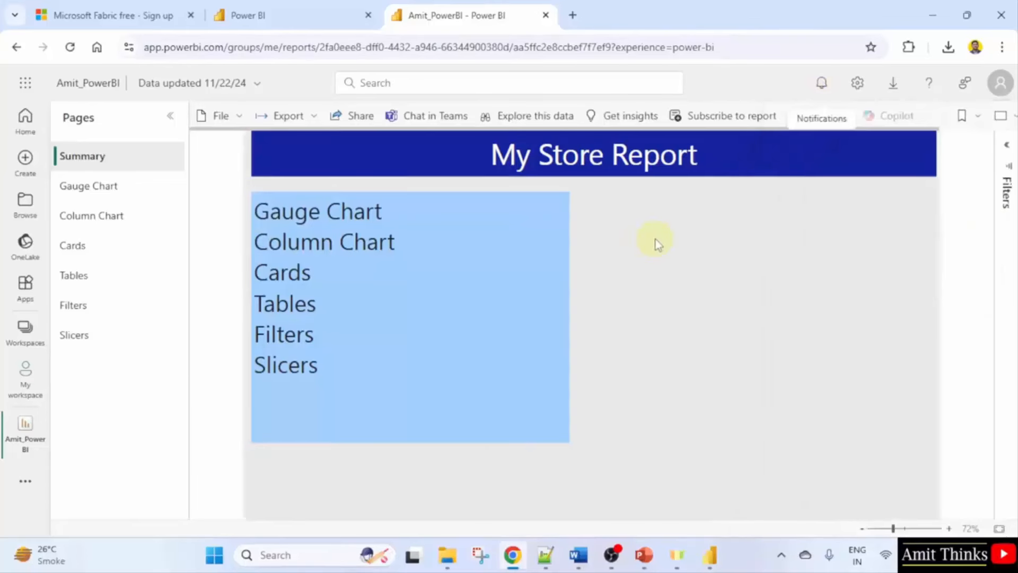
left_click(23, 392)
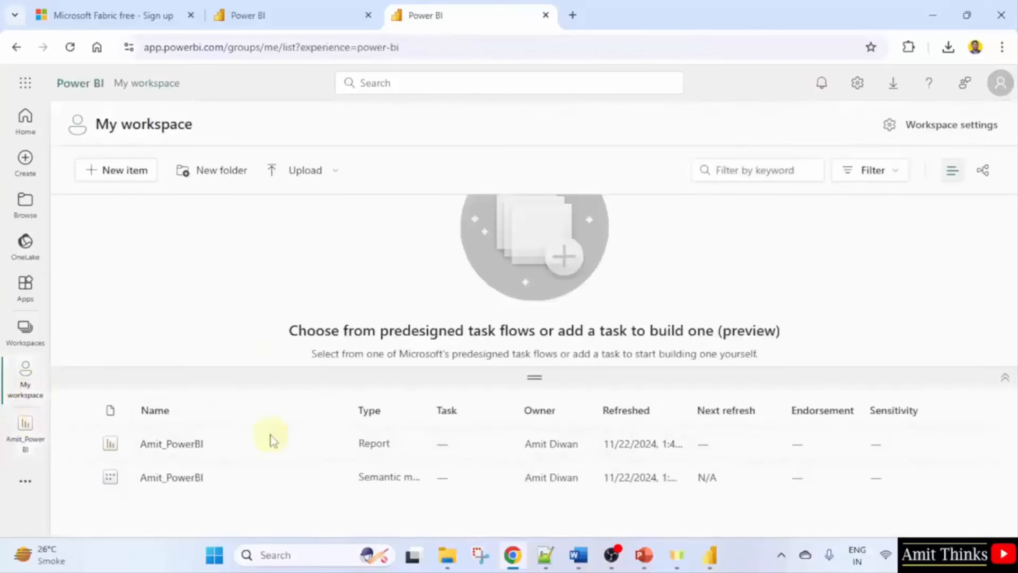
left_click(25, 329)
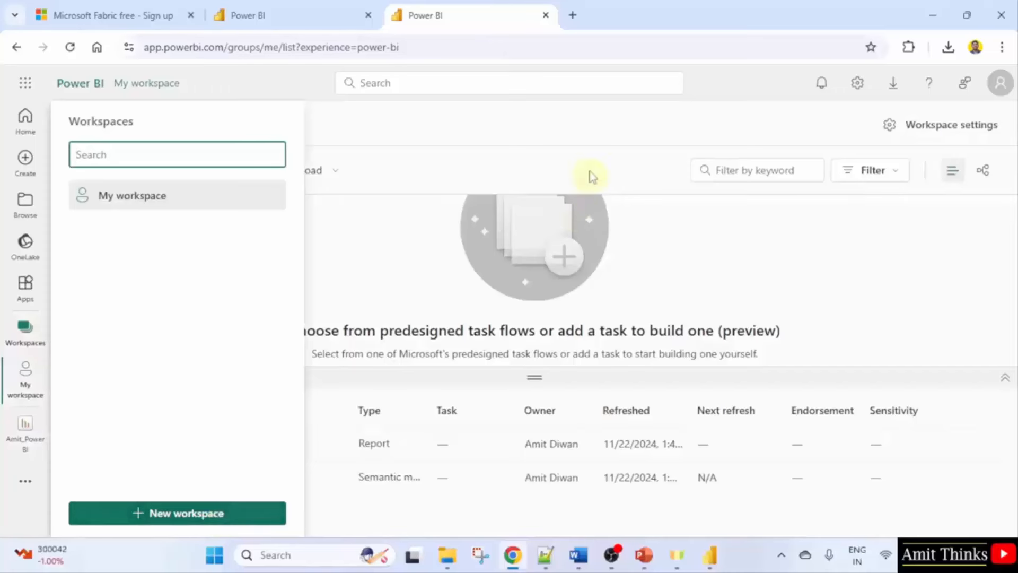
left_click(599, 129)
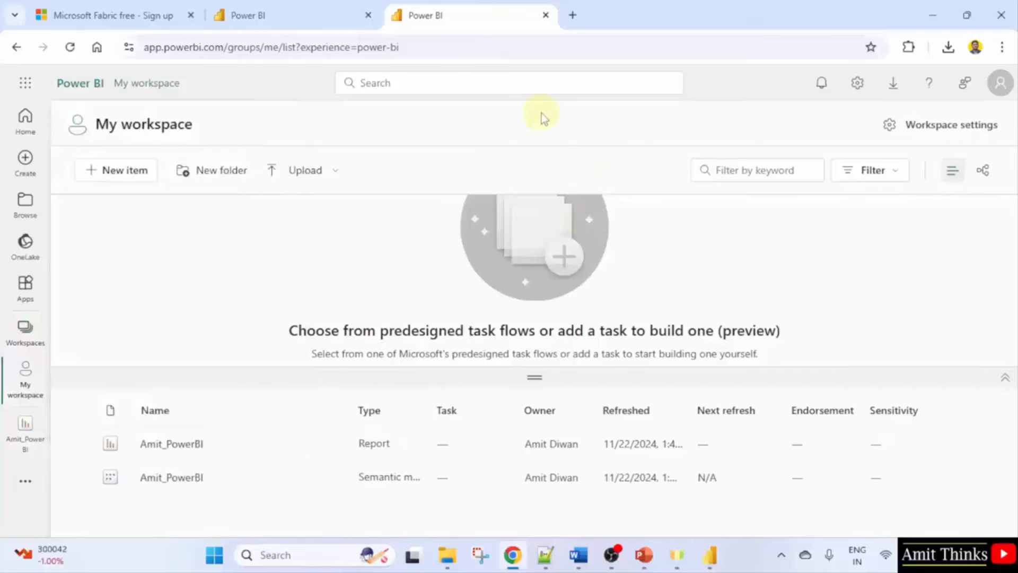
mouse_move(706, 555)
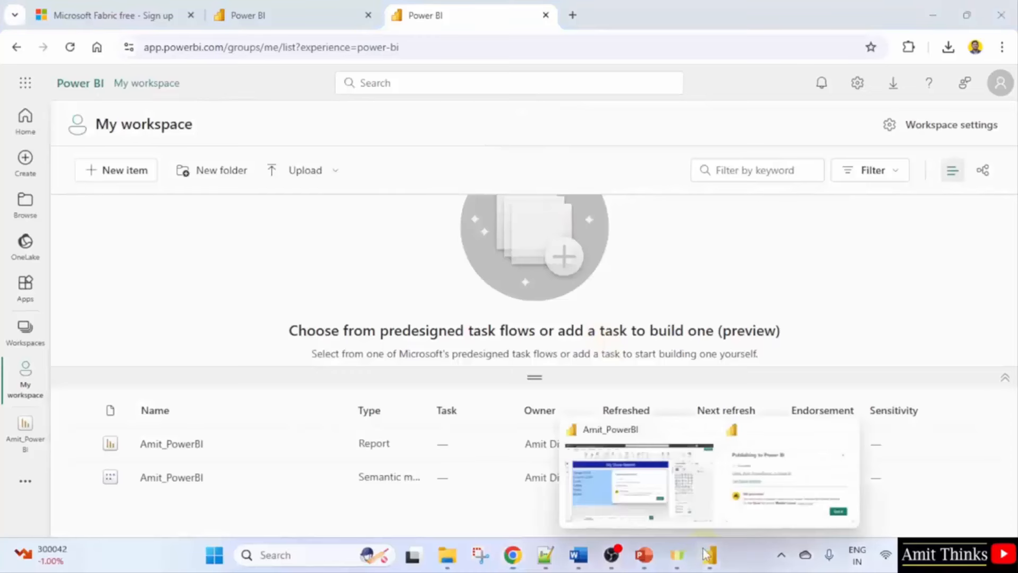
Dismiss the publishing success message and review the Summary, Gauge Chart and Slicers pages in Desktop.
left_click(641, 467)
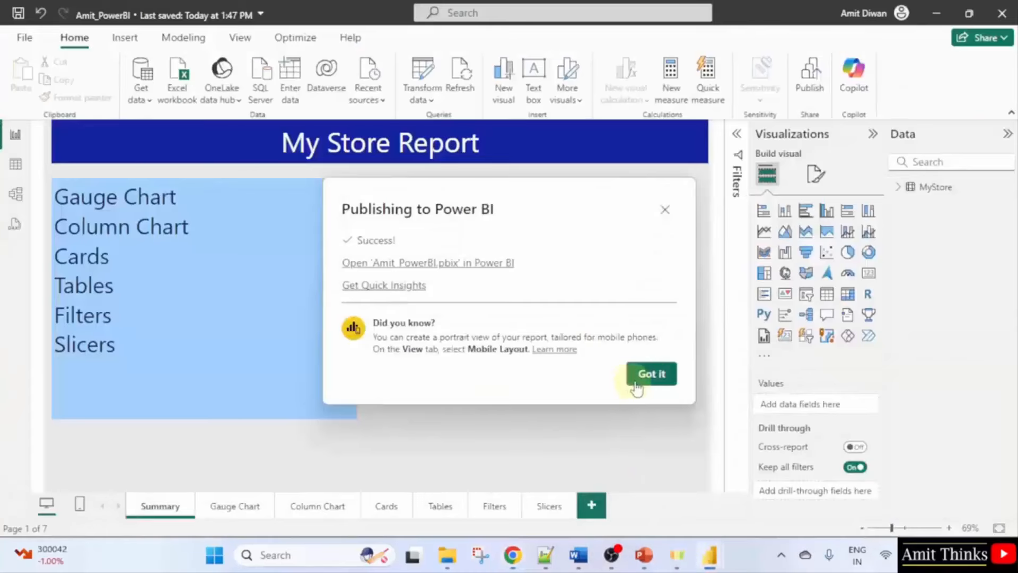
left_click(650, 375)
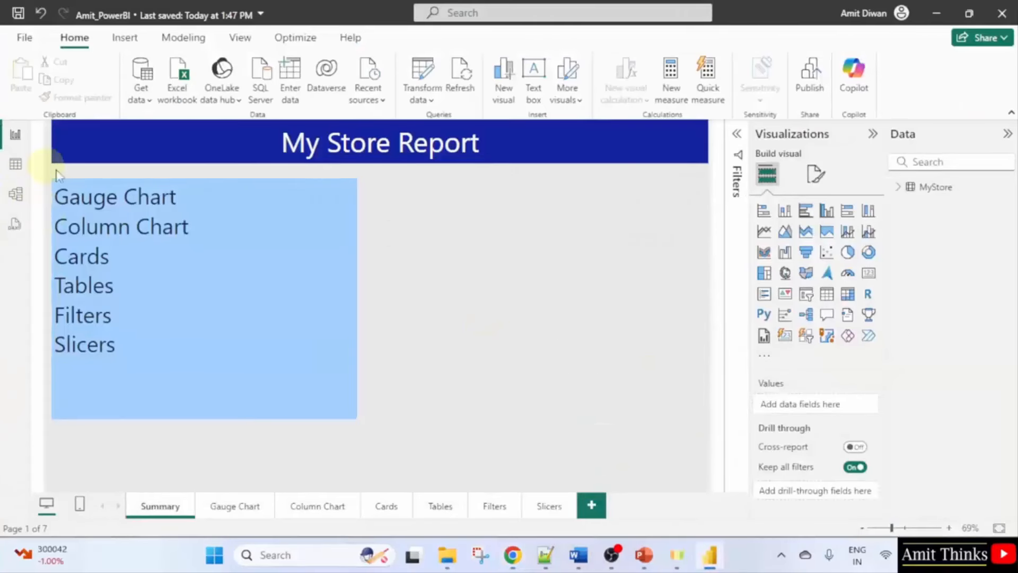
left_click(228, 506)
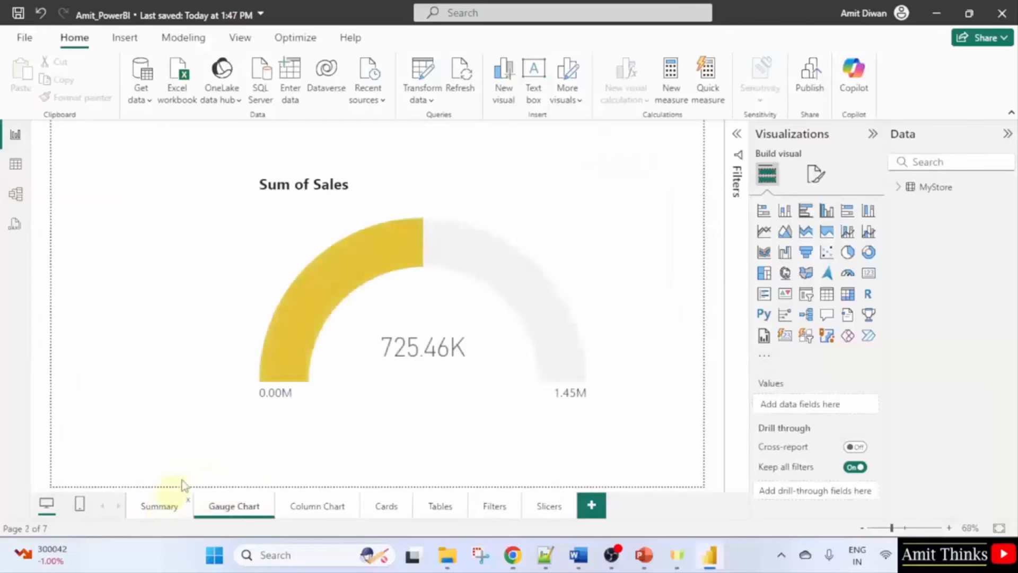
left_click(175, 504)
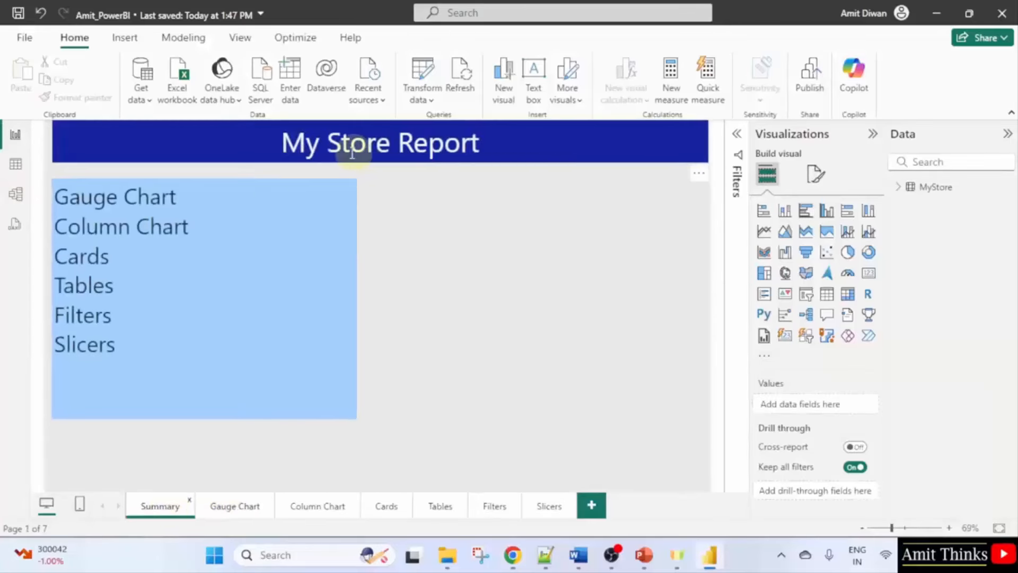
left_click(238, 510)
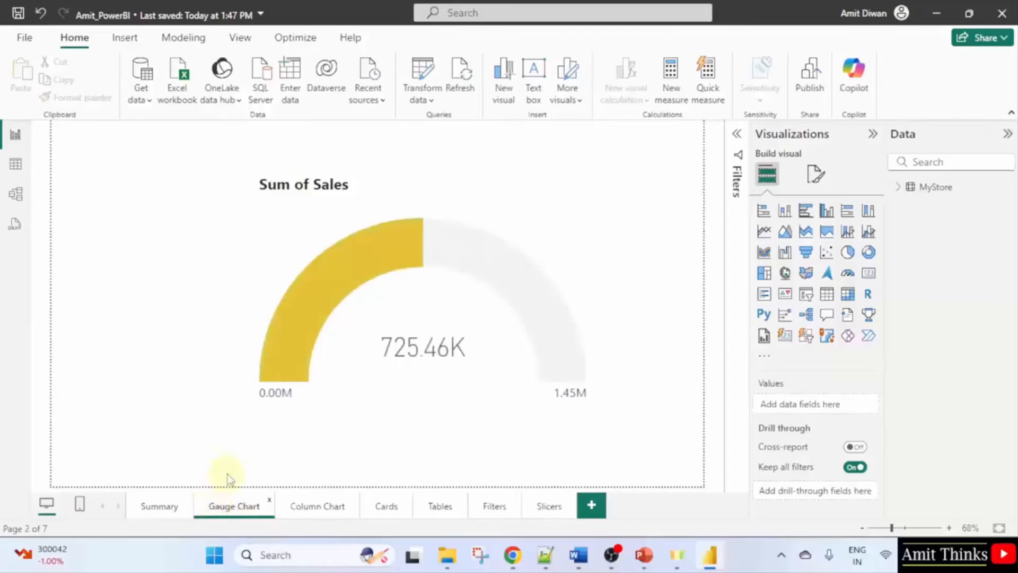
left_click(541, 507)
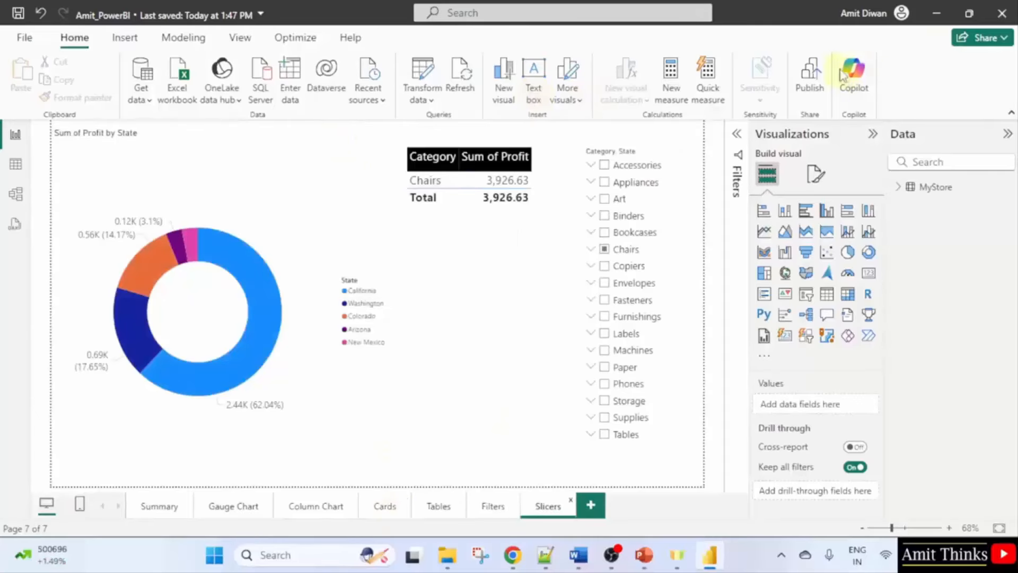
Launch the Power BI service in the browser from the account menu.
left_click(895, 13)
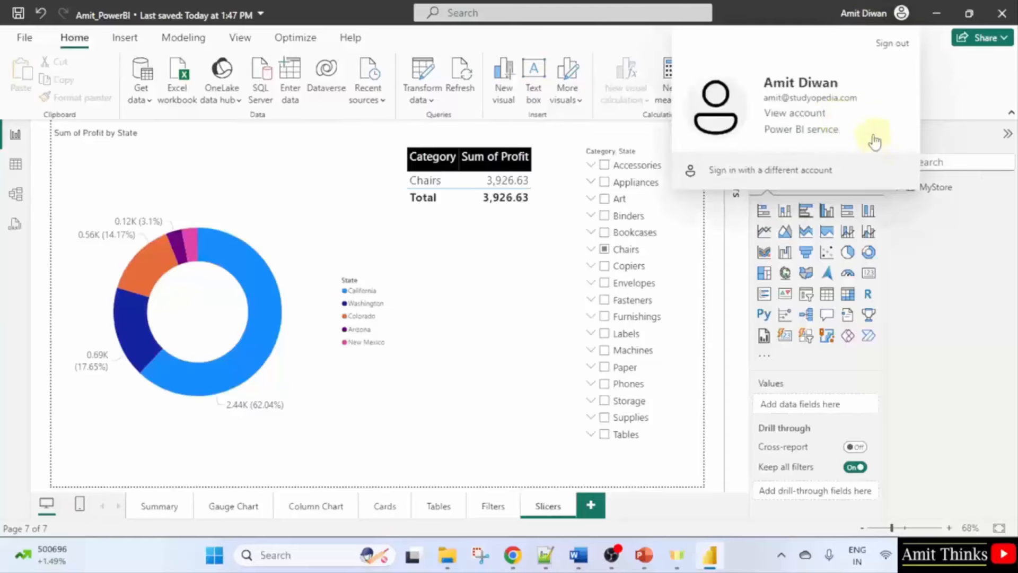
left_click(922, 59)
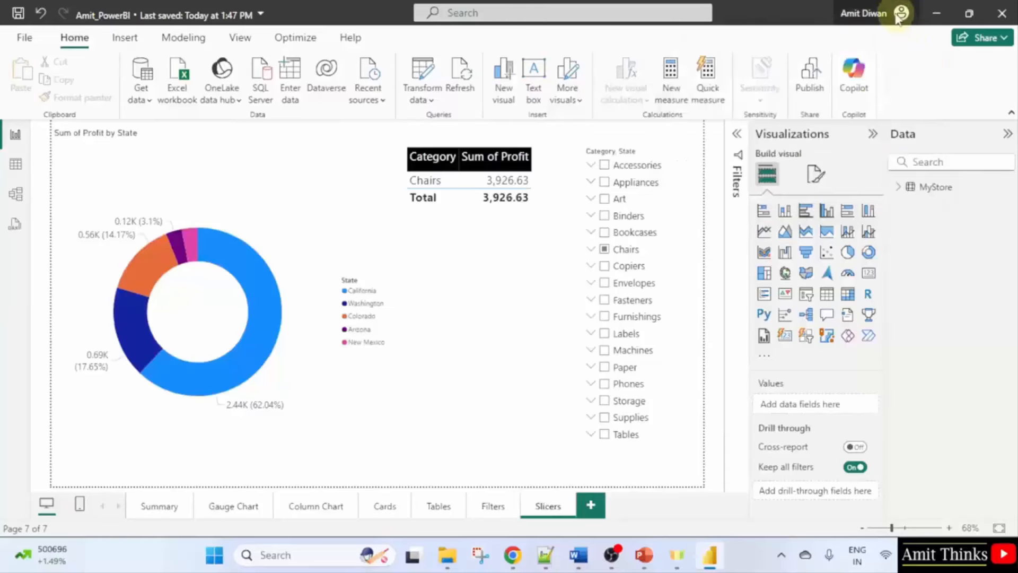
left_click(901, 13)
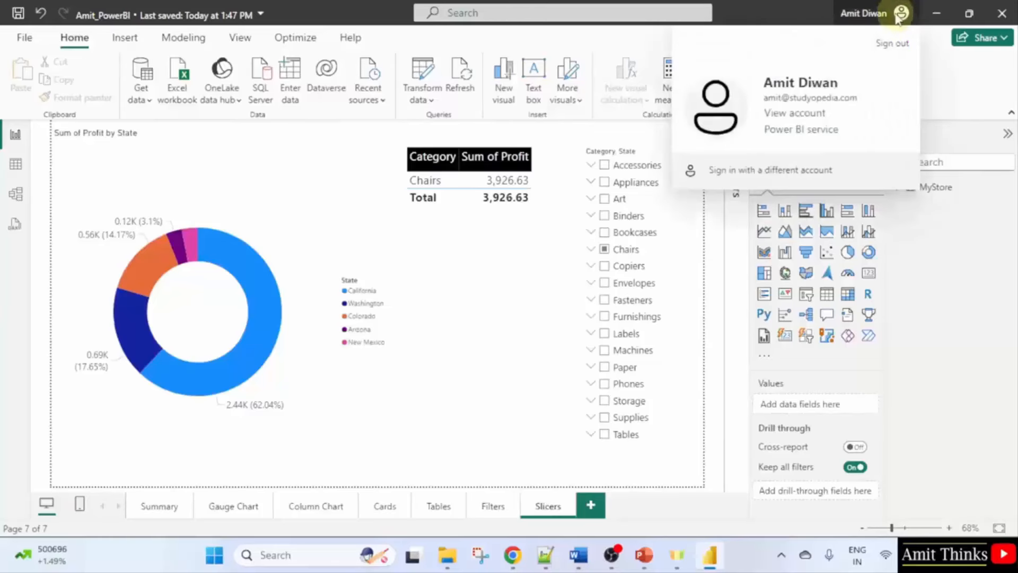
left_click(833, 133)
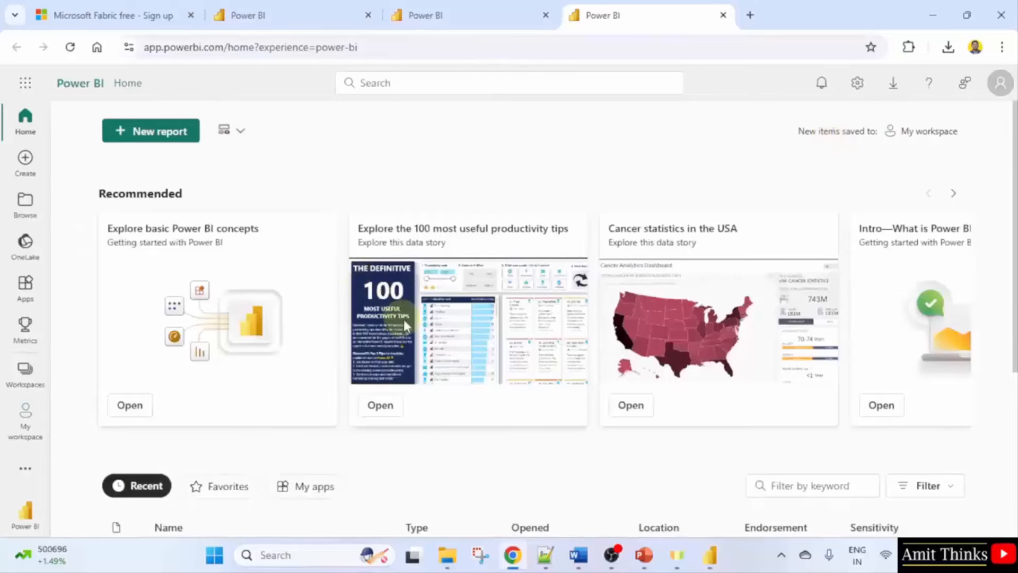
Scroll the Power BI Home page down to the Recent list.
scroll(402, 319, "down", 4)
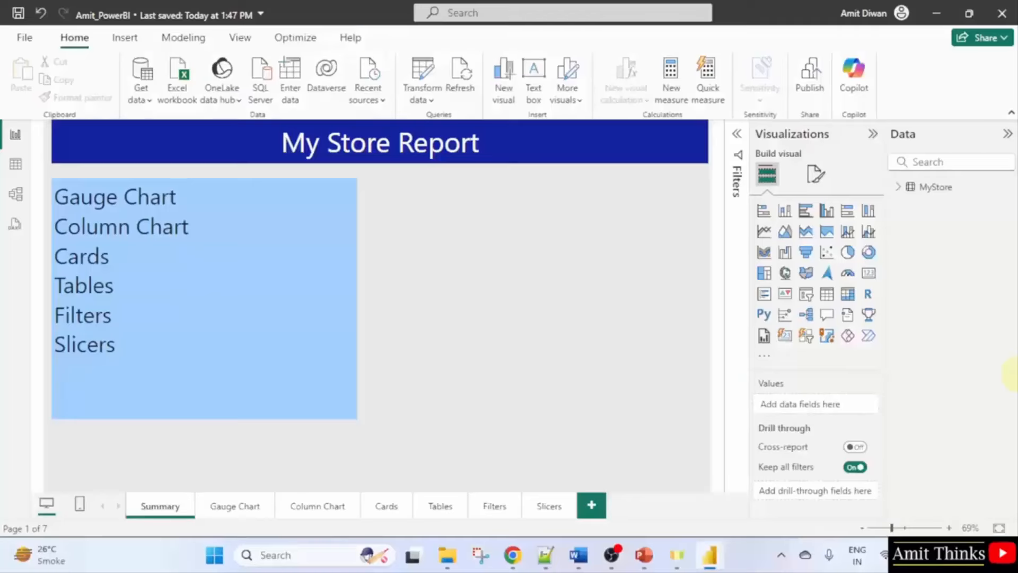
In the browser, open the Slicers page, select the Washington donut slice, and show its filters.
left_click(301, 227)
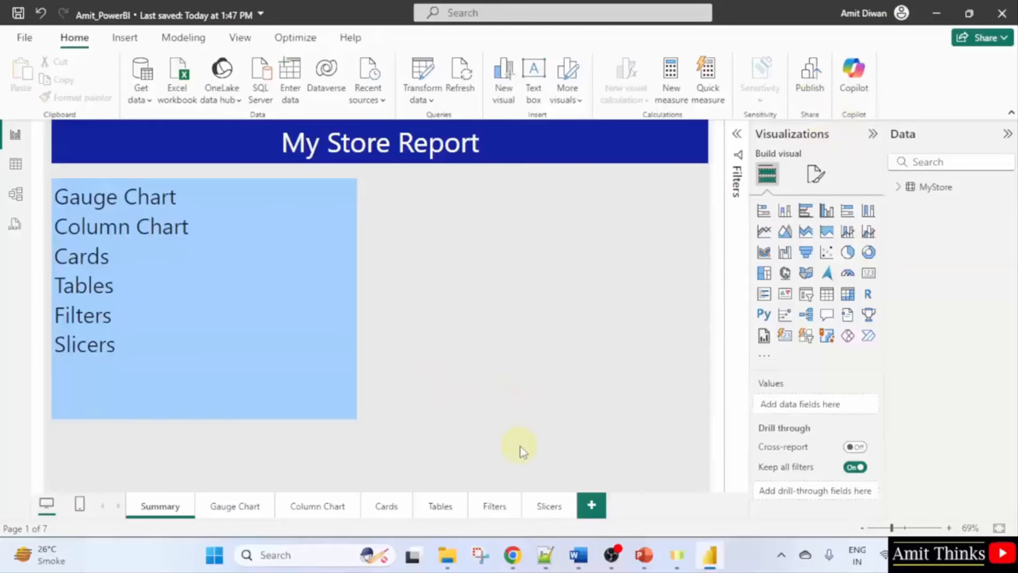
left_click(512, 554)
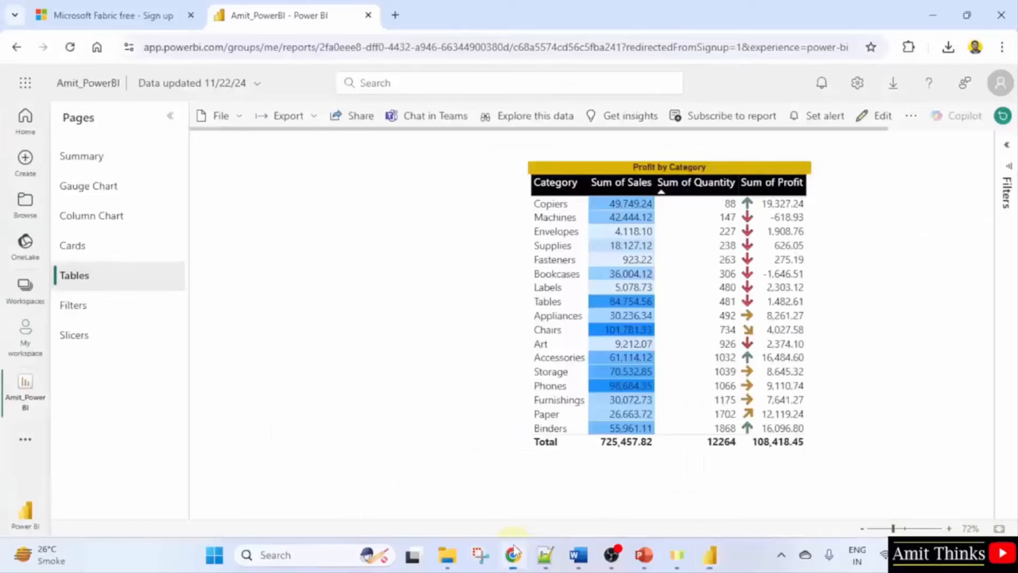
left_click(113, 157)
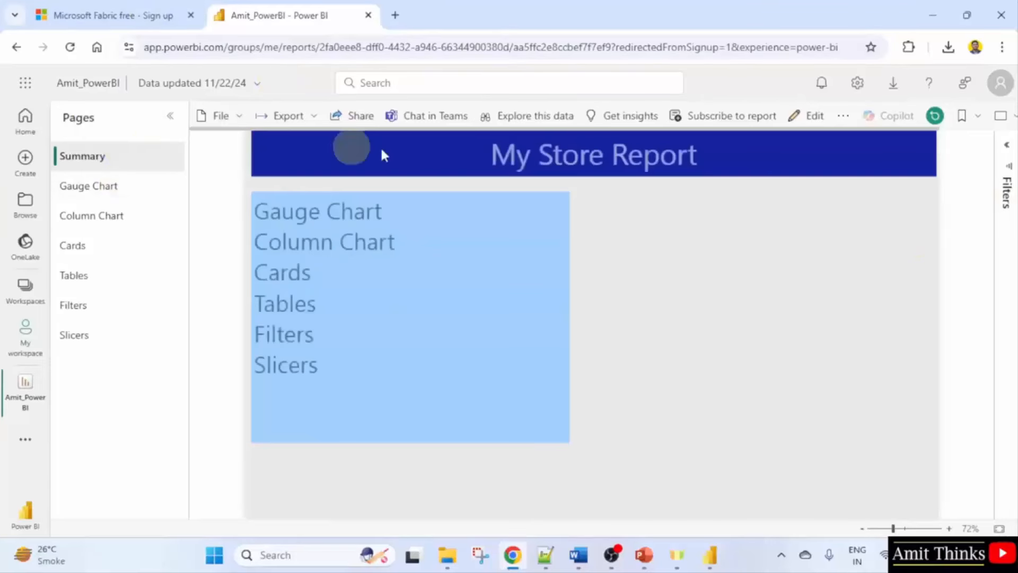
left_click(88, 335)
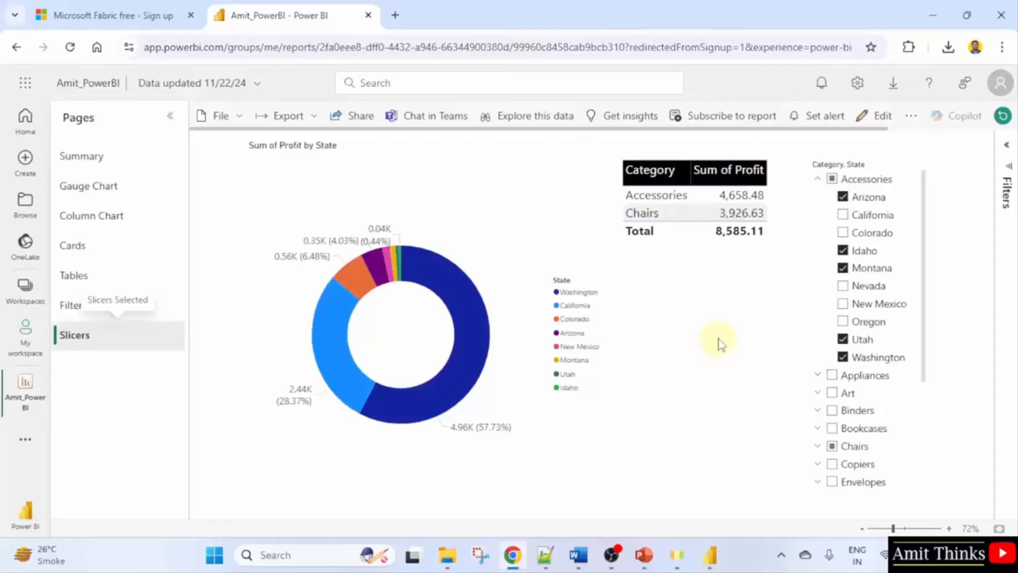
left_click(444, 283)
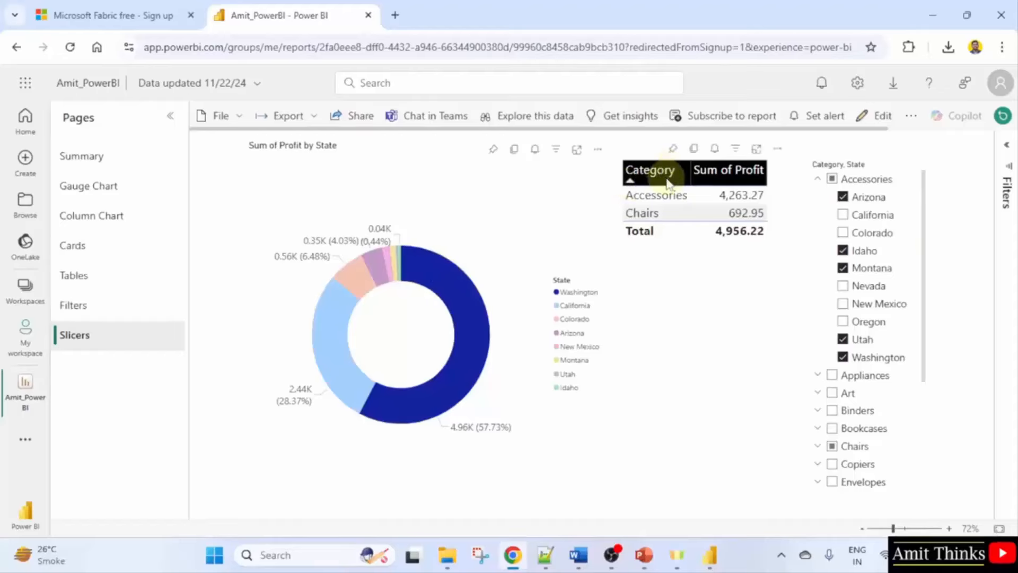
left_click(1007, 146)
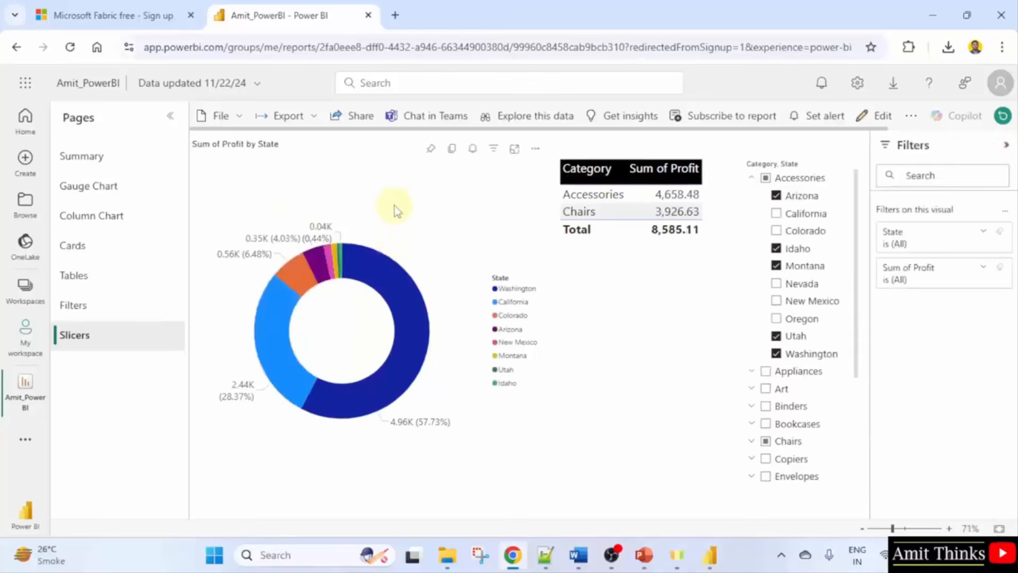
Pin the Sum of Profit by State donut to a new 'My Dashboard', view it, then return.
left_click(432, 150)
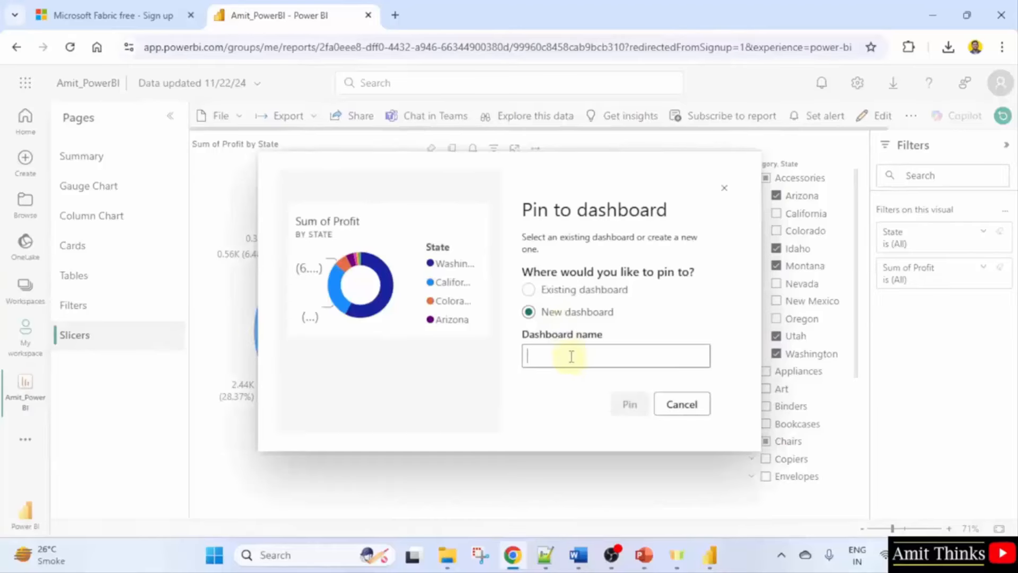
type("My D")
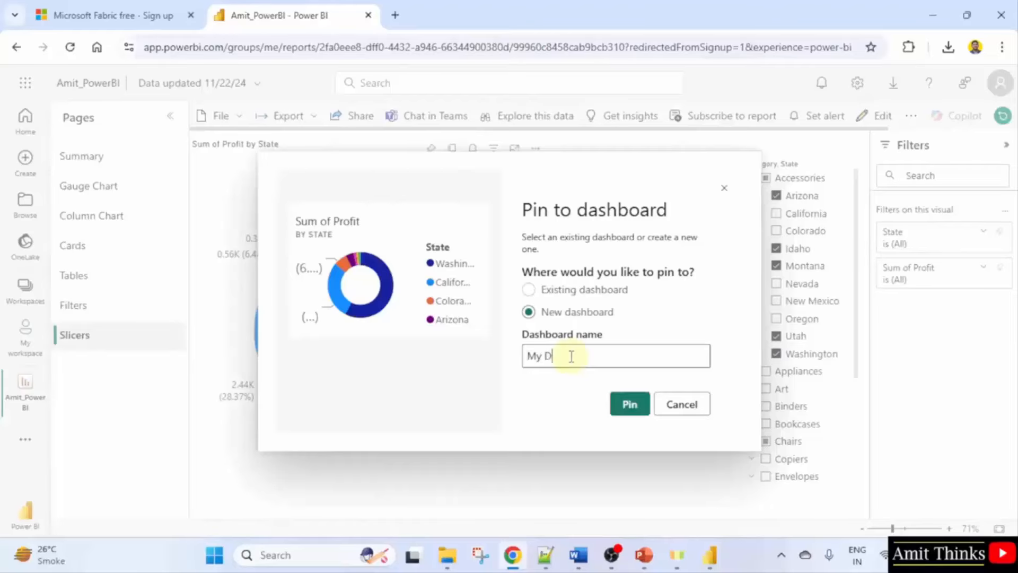
type("ashboard")
left_click(639, 408)
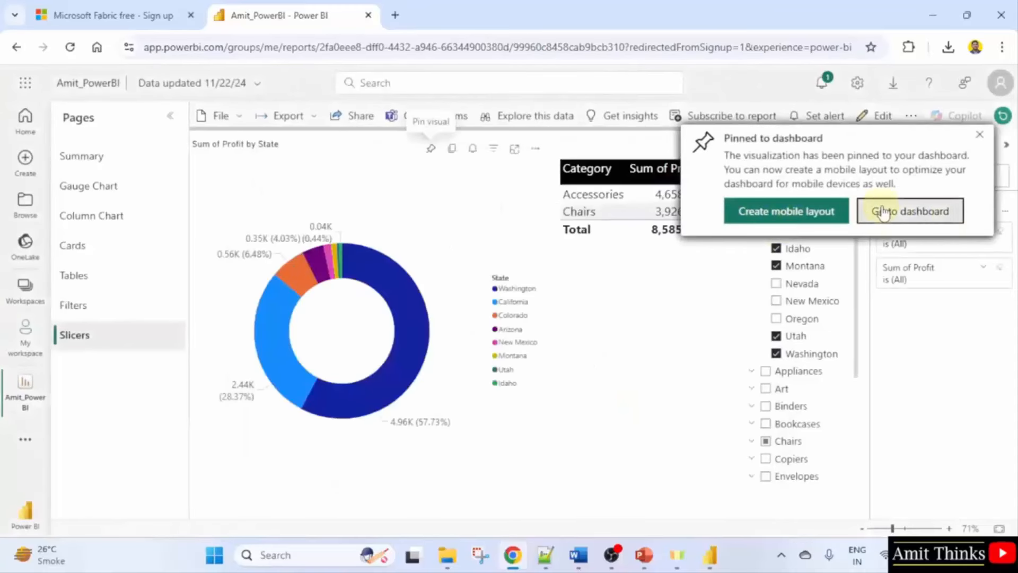
left_click(911, 211)
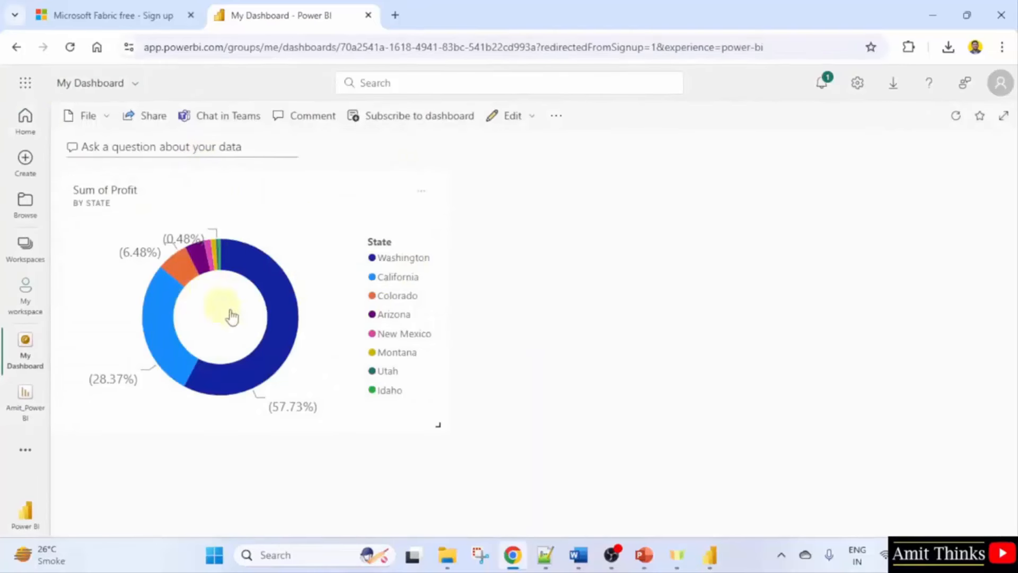
mouse_move(275, 307)
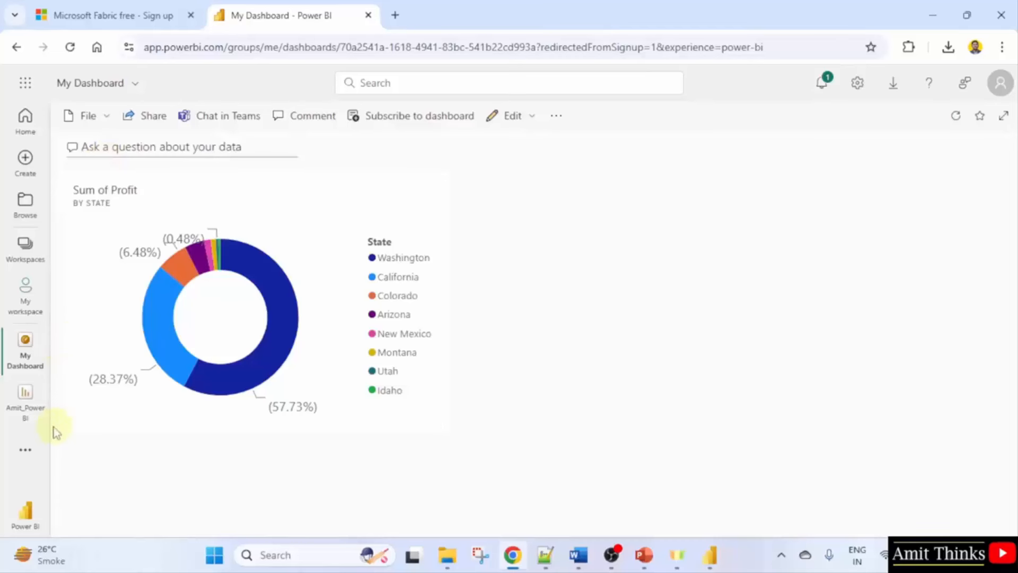
left_click(30, 424)
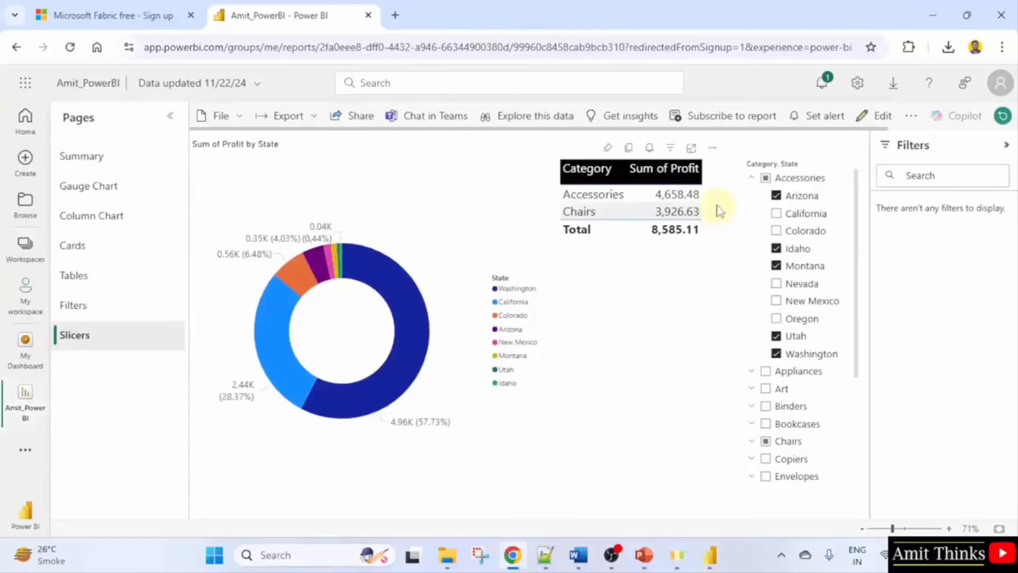
Pin the Sum of Profit by Category table to My Dashboard, then open the Filters page.
left_click(719, 210)
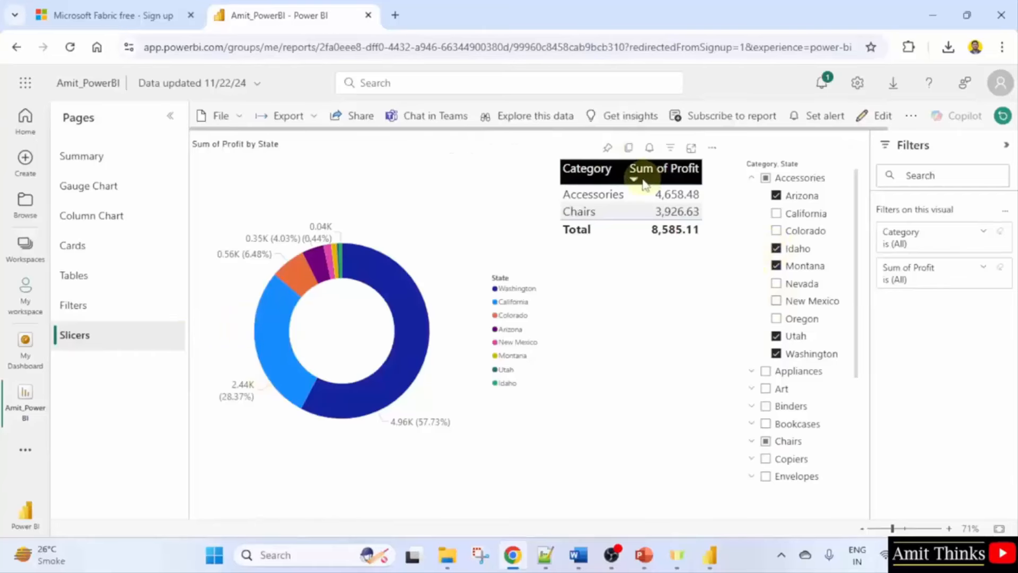
left_click(607, 148)
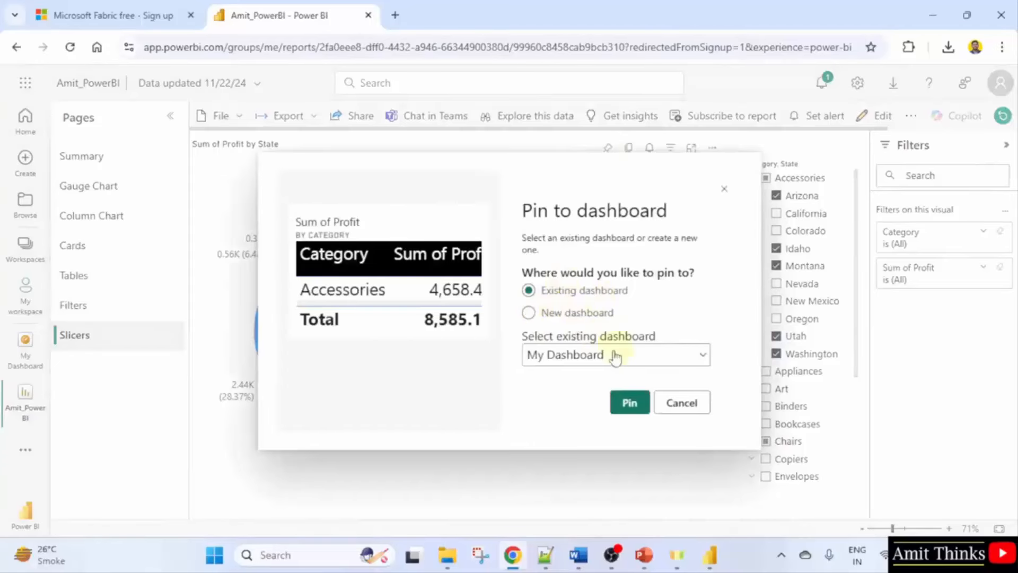
left_click(629, 407)
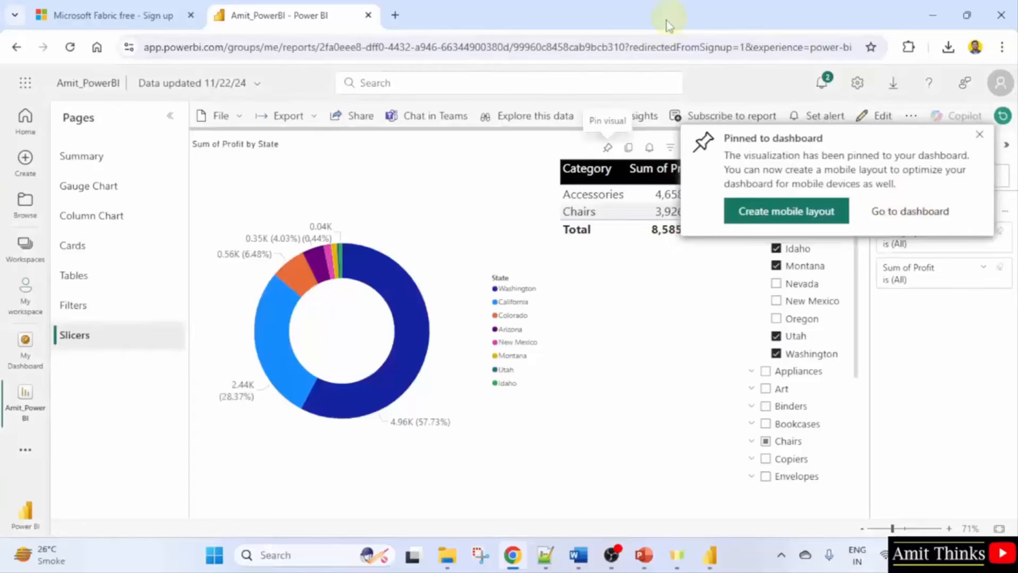
left_click(980, 134)
left_click(1005, 144)
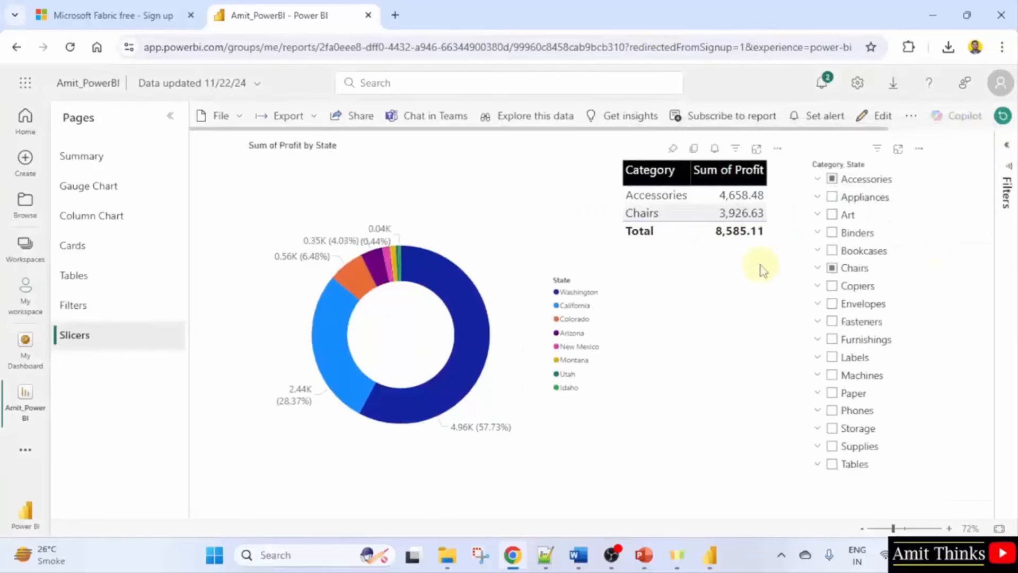
left_click(81, 306)
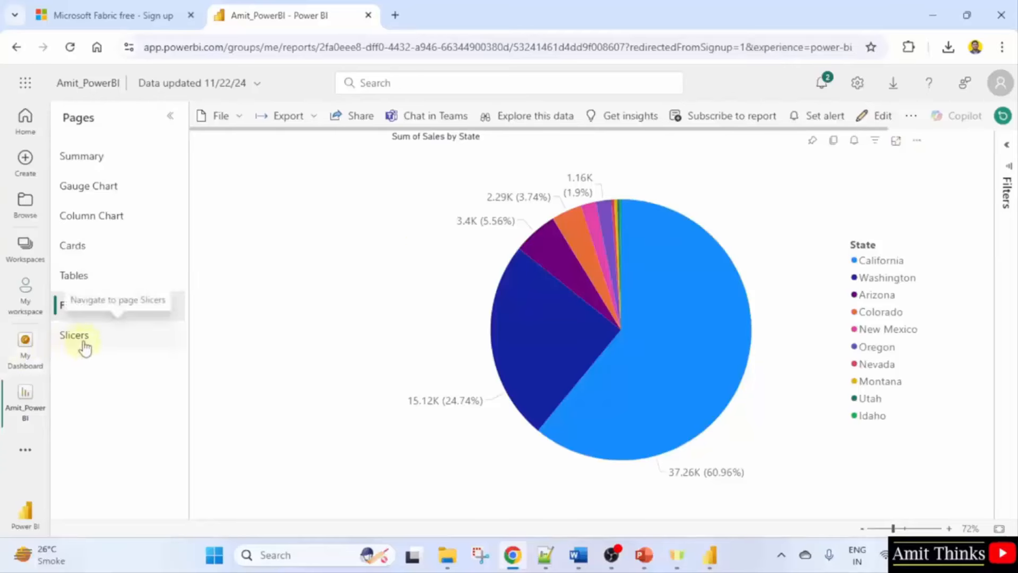
Check both tiles on My Dashboard, open the donut tile's report, then go to My workspace.
left_click(23, 358)
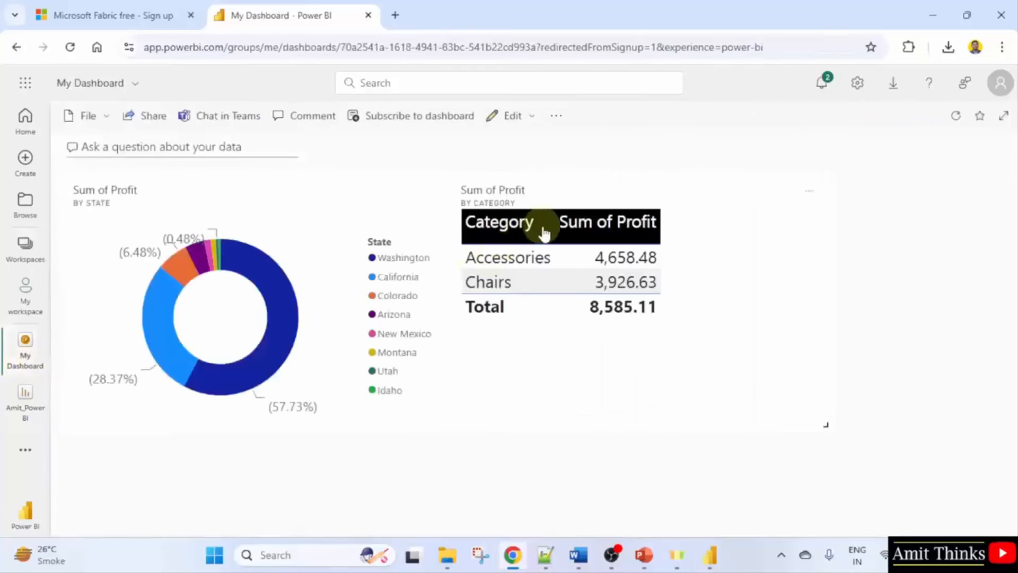
mouse_move(245, 271)
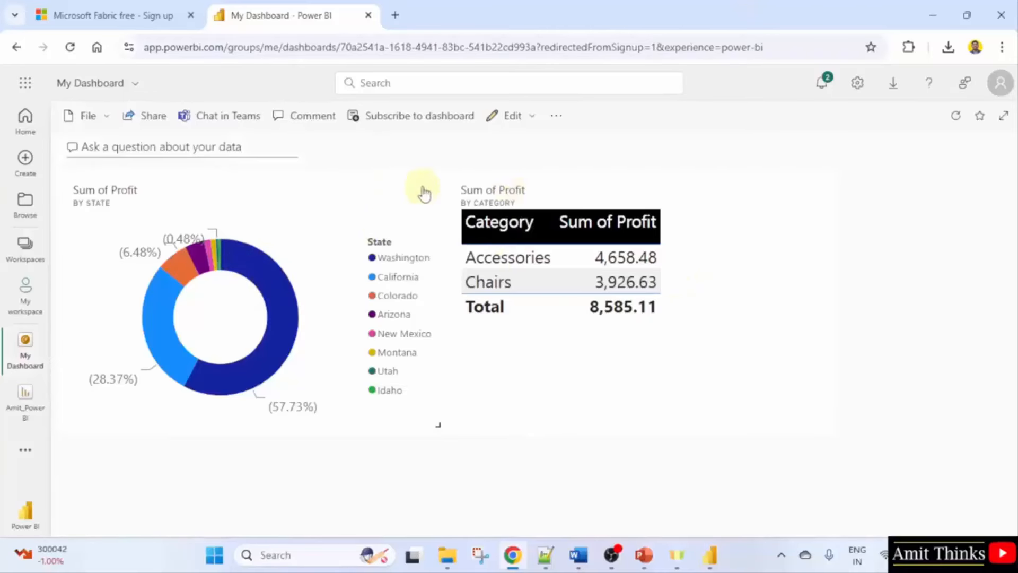
left_click(368, 201)
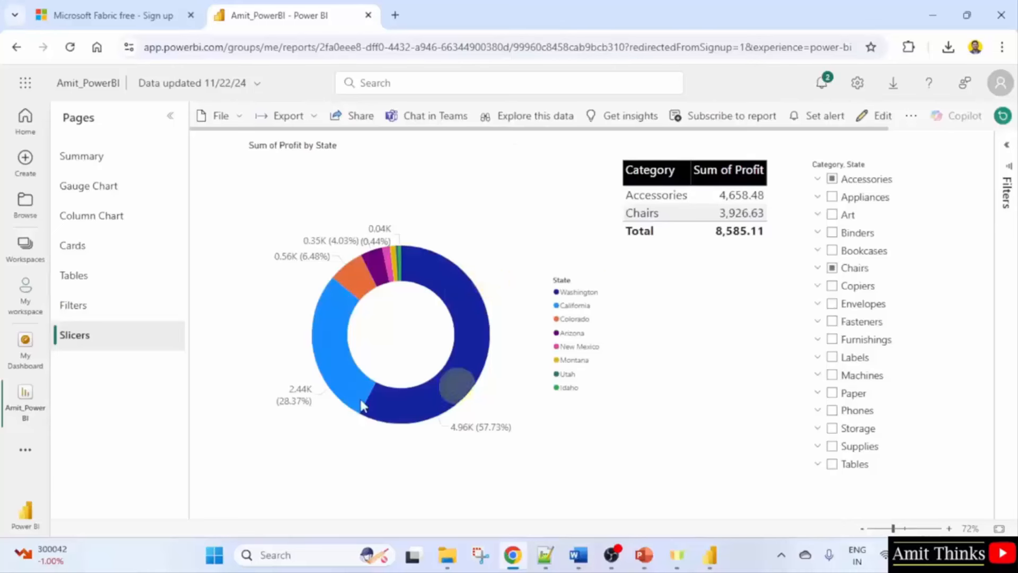
left_click(25, 365)
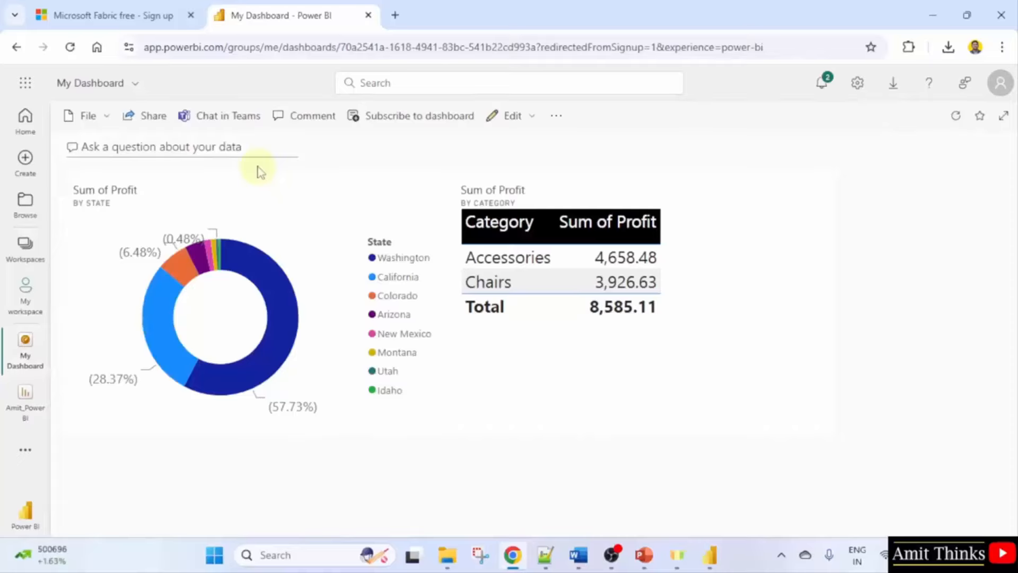
left_click(26, 299)
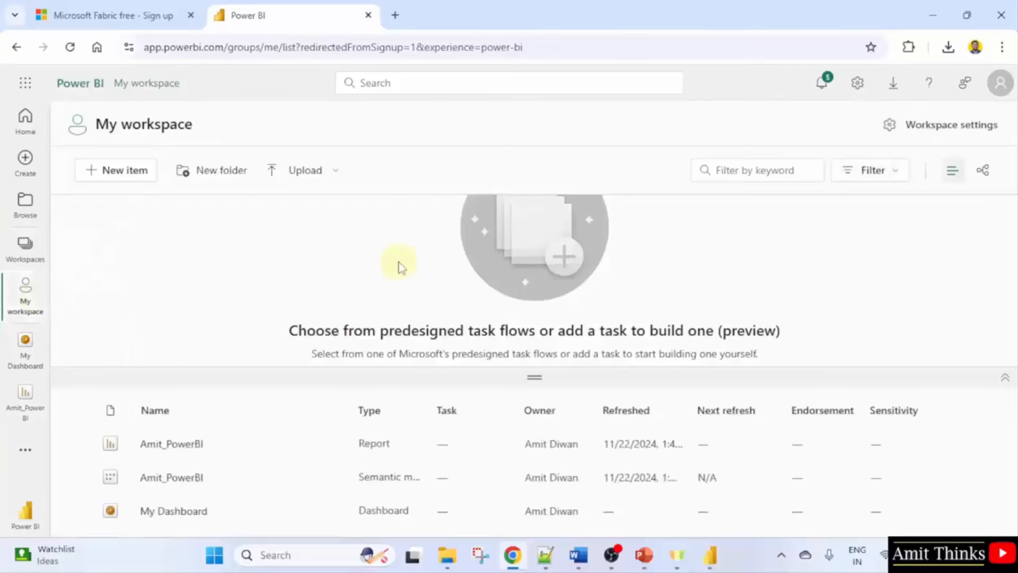
Filter My workspace items to Type Dashboard and open My Dashboard.
left_click(898, 178)
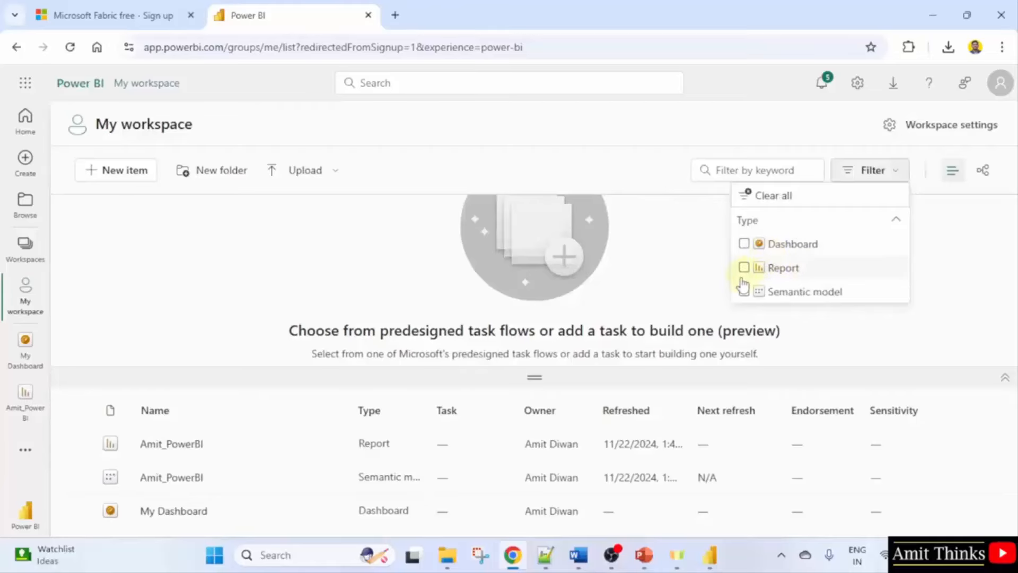
left_click(541, 326)
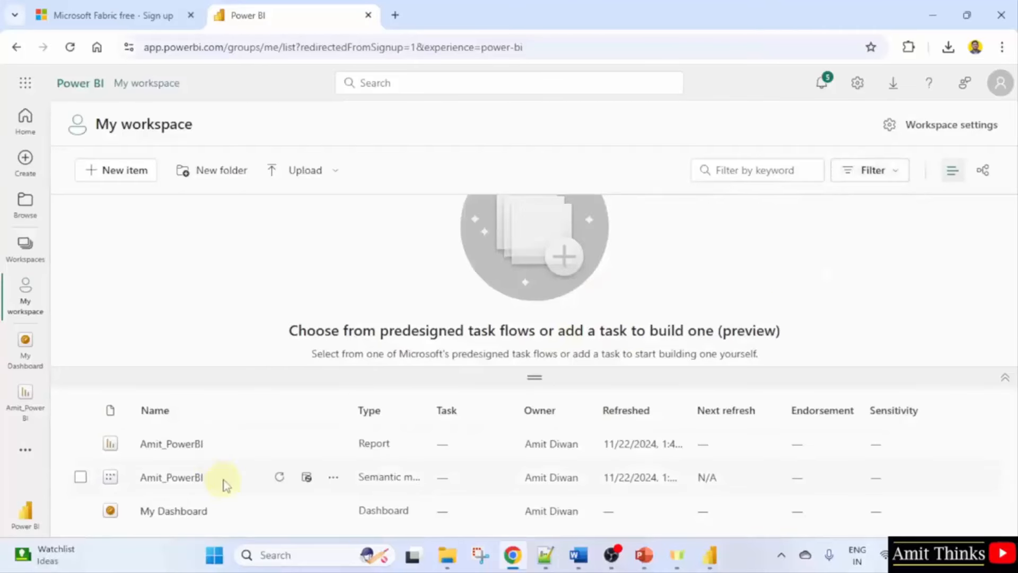
left_click(872, 175)
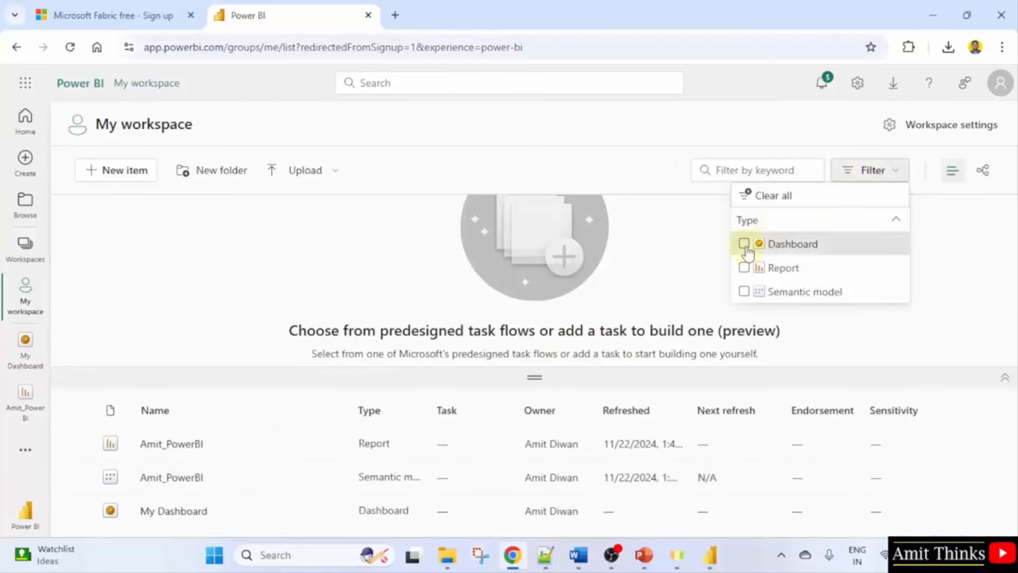
left_click(744, 244)
left_click(699, 286)
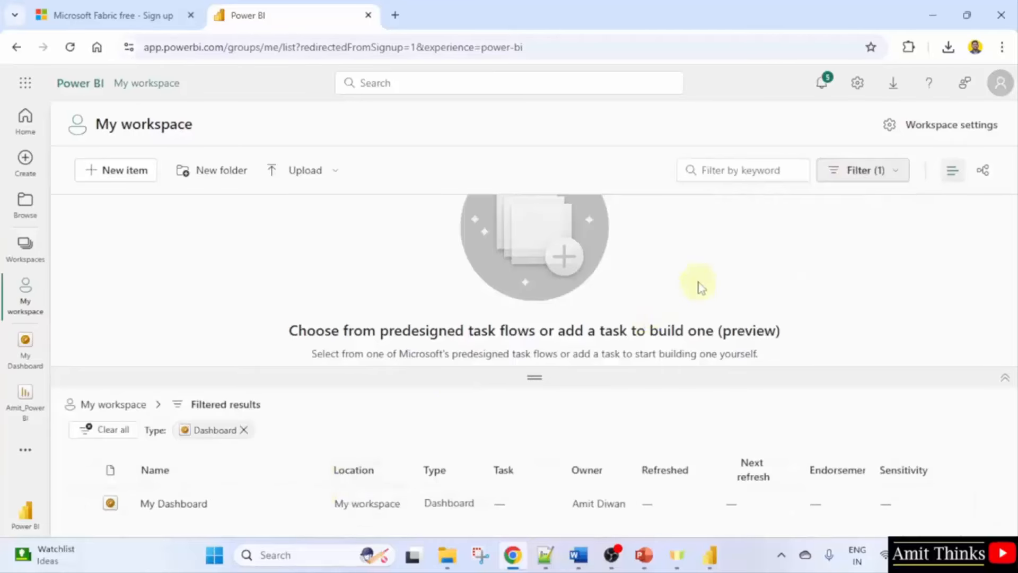
left_click(194, 506)
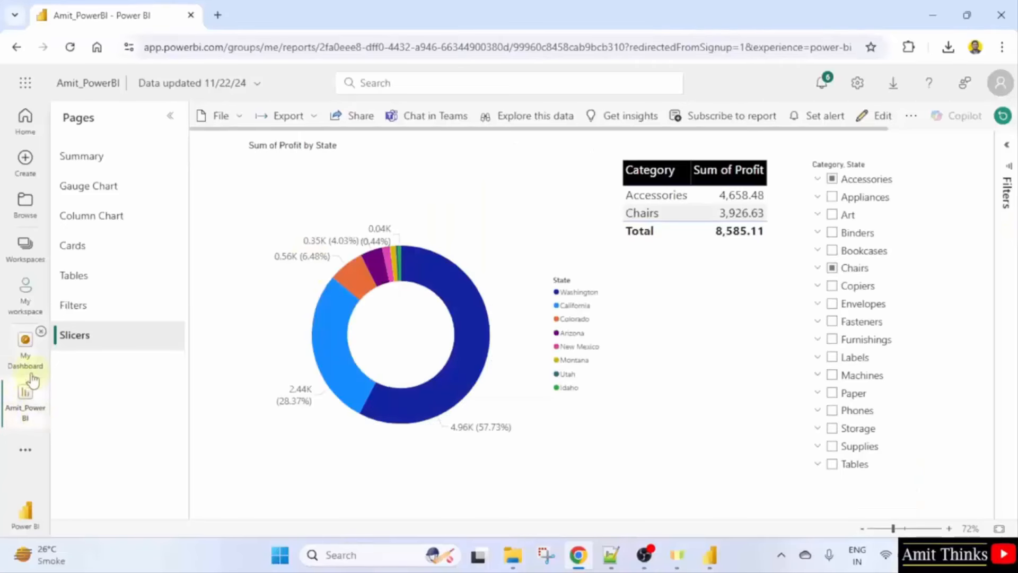
Open the Amit_PowerBI report from My workspace to show its My Store Report Summary page.
left_click(28, 306)
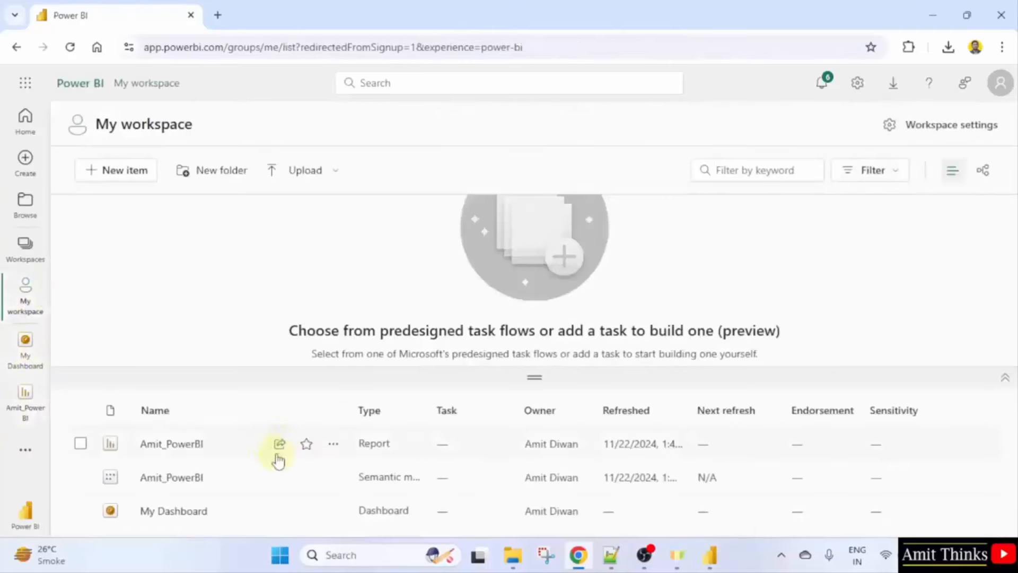
left_click(198, 445)
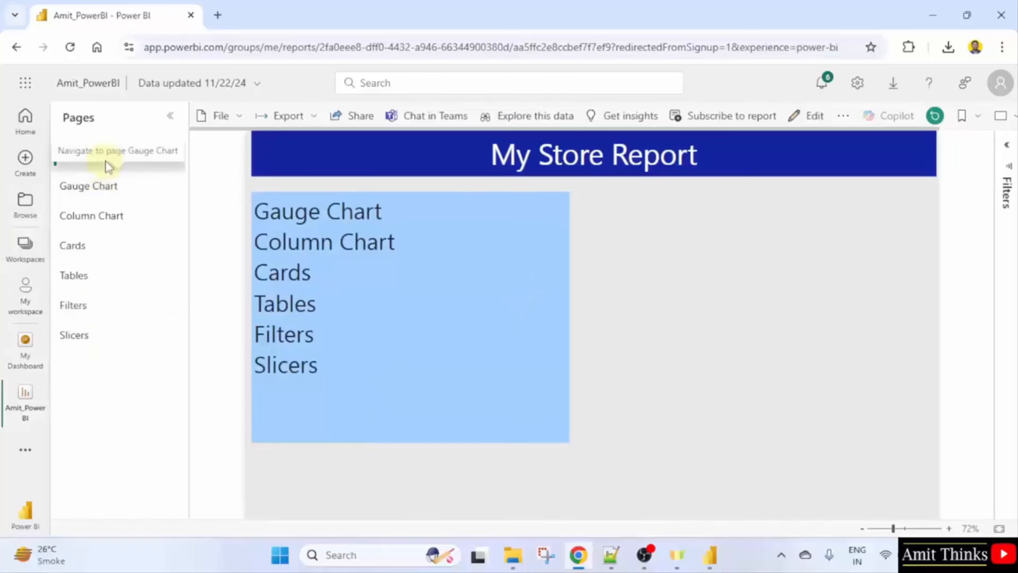
From the Summary page's Subscribe option, start the 60-day free trial ending 1/21/2025 and dismiss the notice.
left_click(90, 186)
left_click(85, 156)
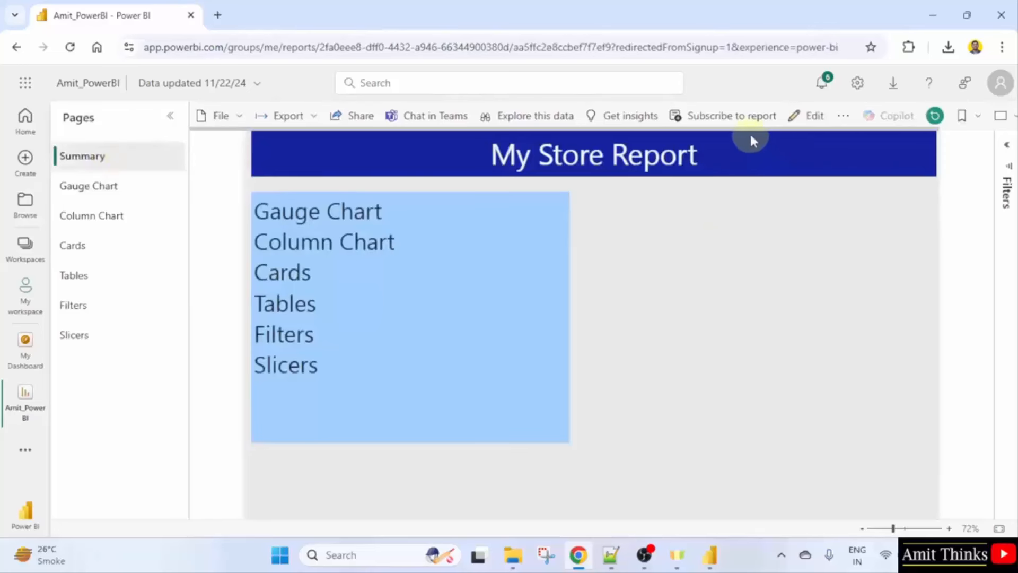
left_click(757, 120)
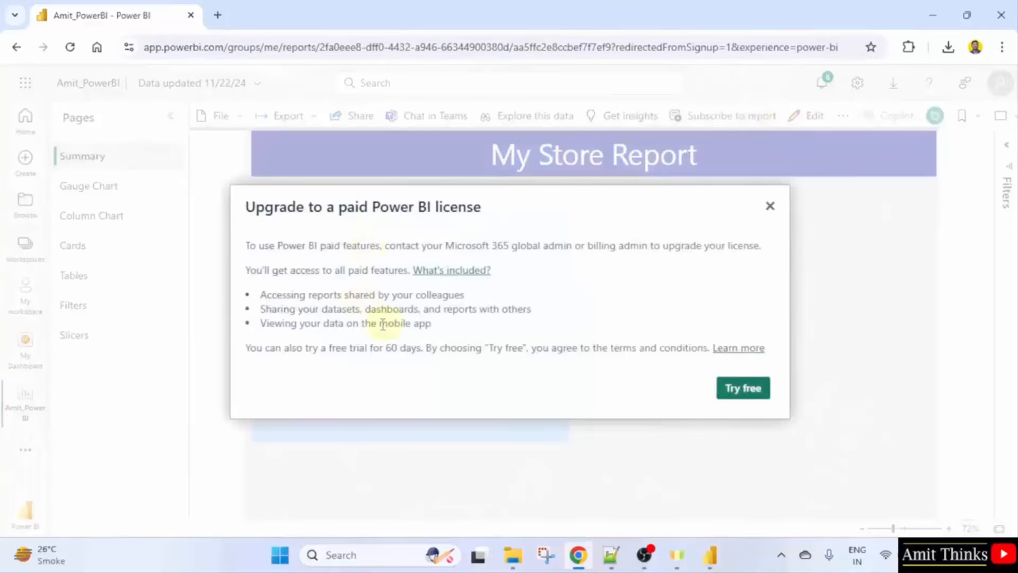
left_click_drag(263, 300, 462, 306)
left_click(334, 328)
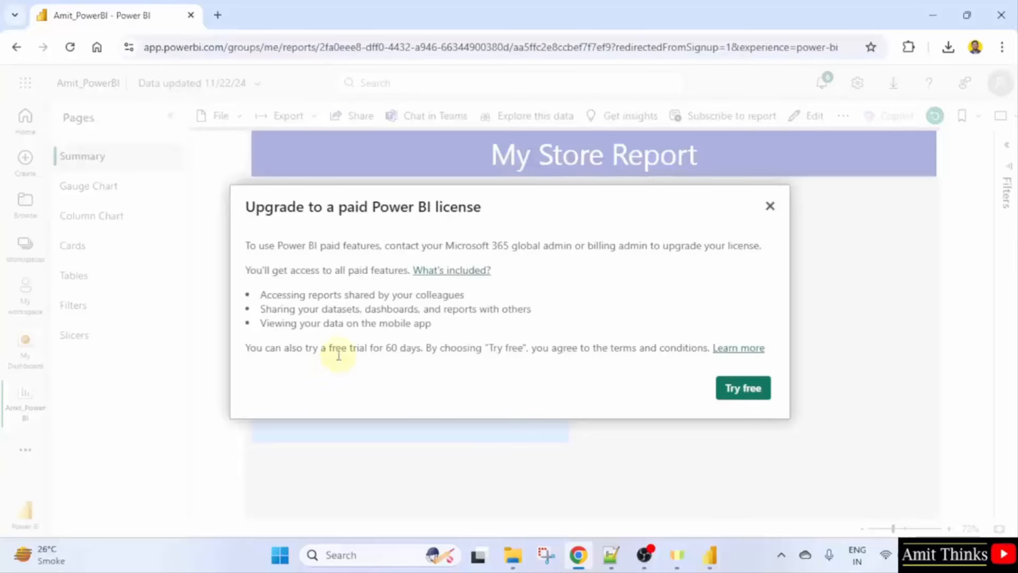
left_click_drag(338, 354, 447, 350)
left_click(447, 350)
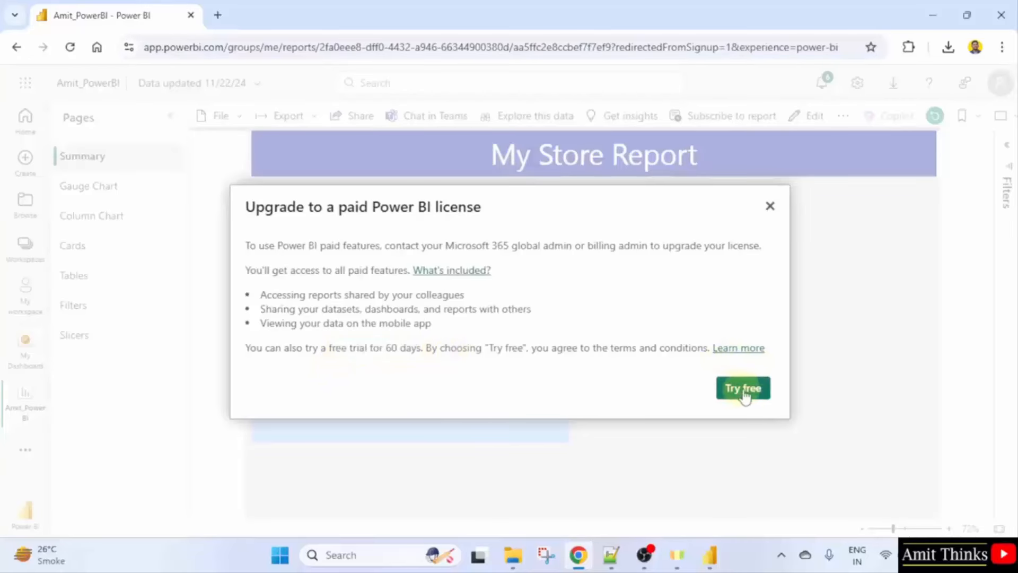
left_click(766, 396)
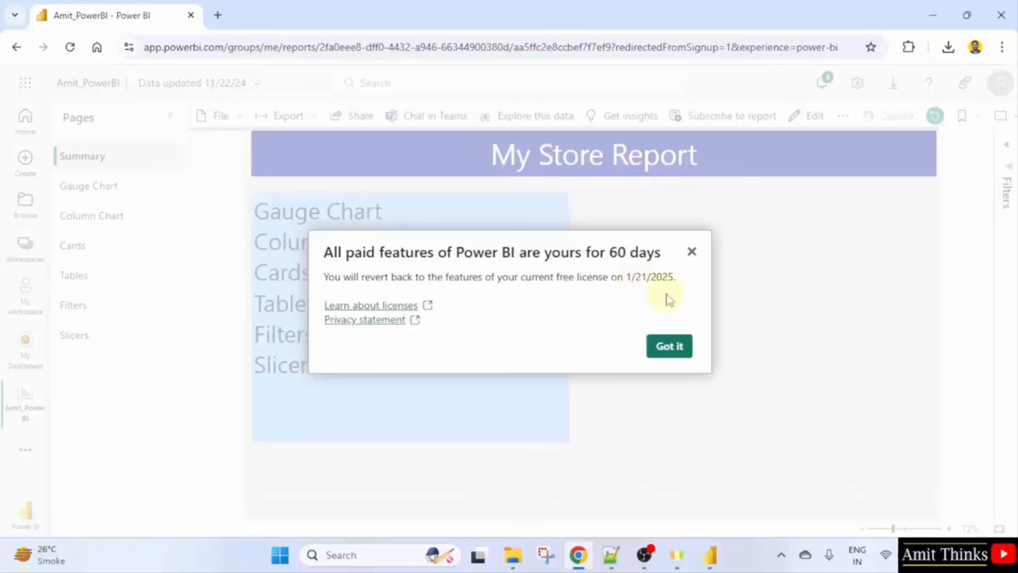
left_click_drag(630, 282, 675, 279)
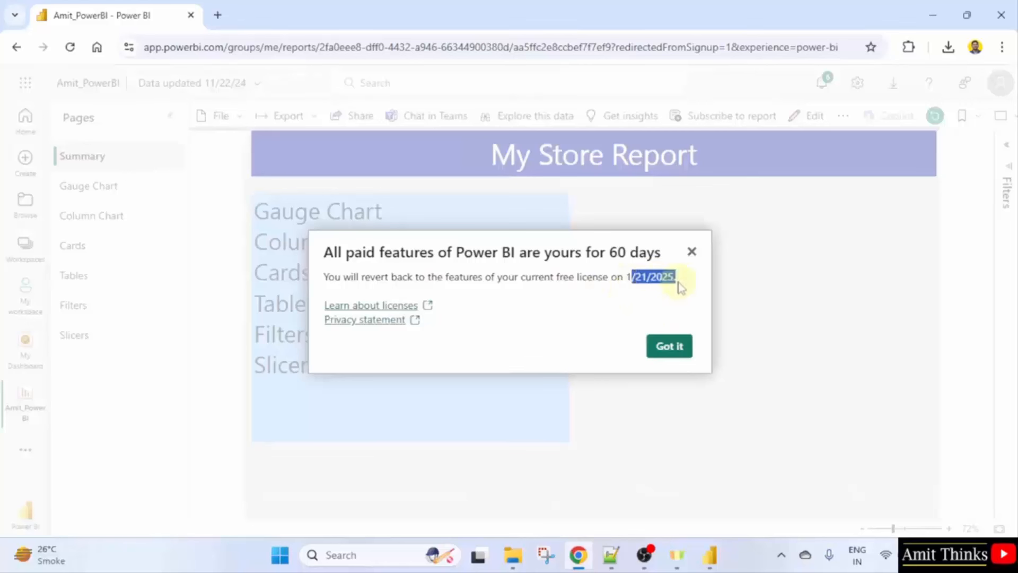
left_click(645, 295)
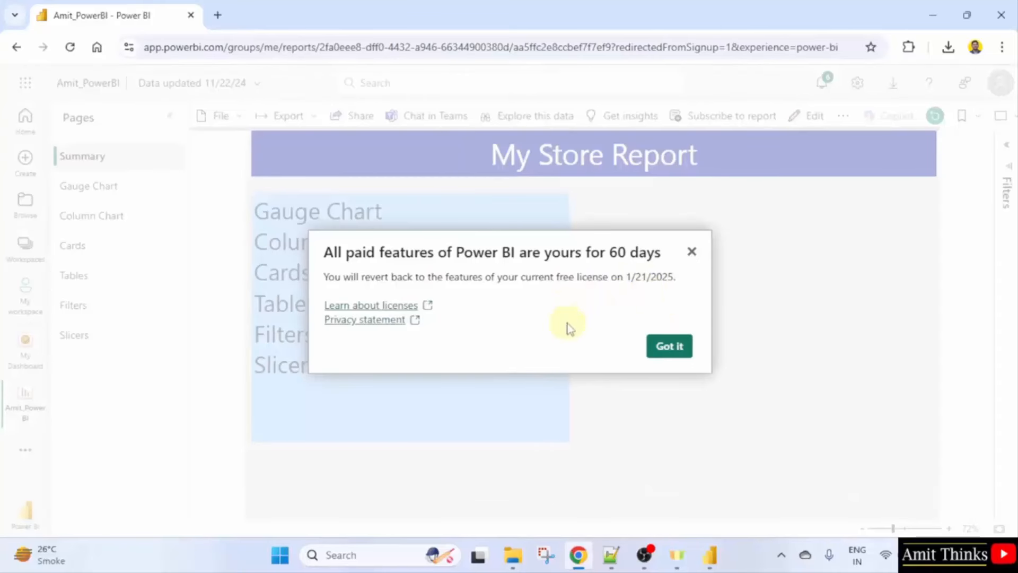
left_click(679, 348)
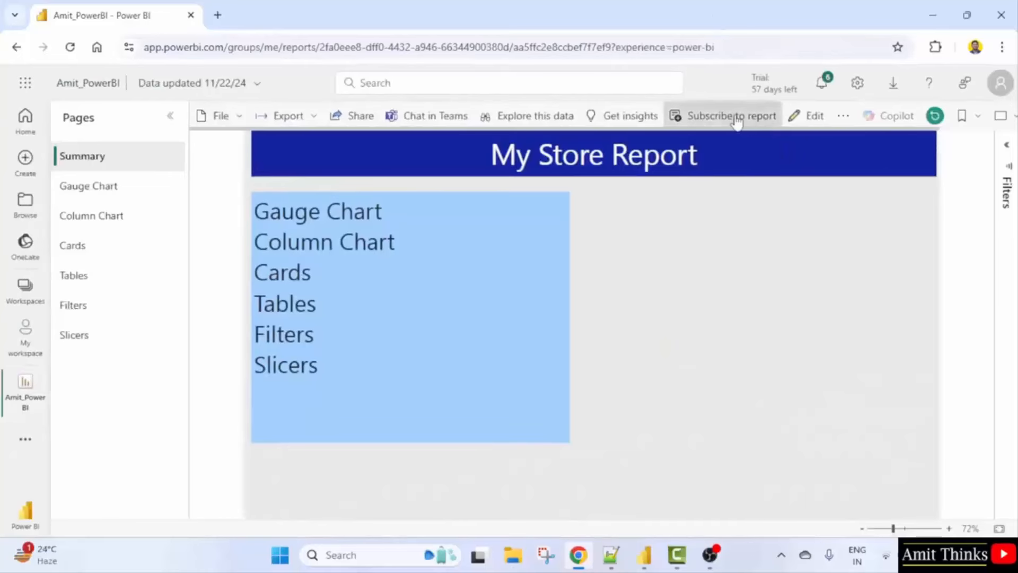
Create a subscription named Weekly Report, leaving Attach full report set to None.
left_click(736, 122)
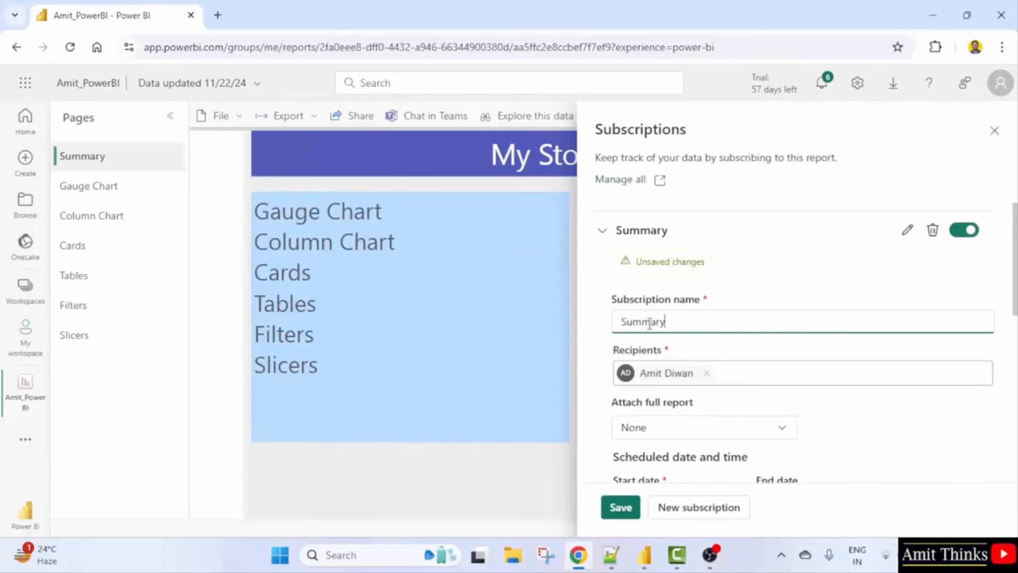
key("BackSpace")
key("BackSpace")
key("BackSpace")
key("BackSpace")
key("BackSpace")
key("BackSpace")
type("Report")
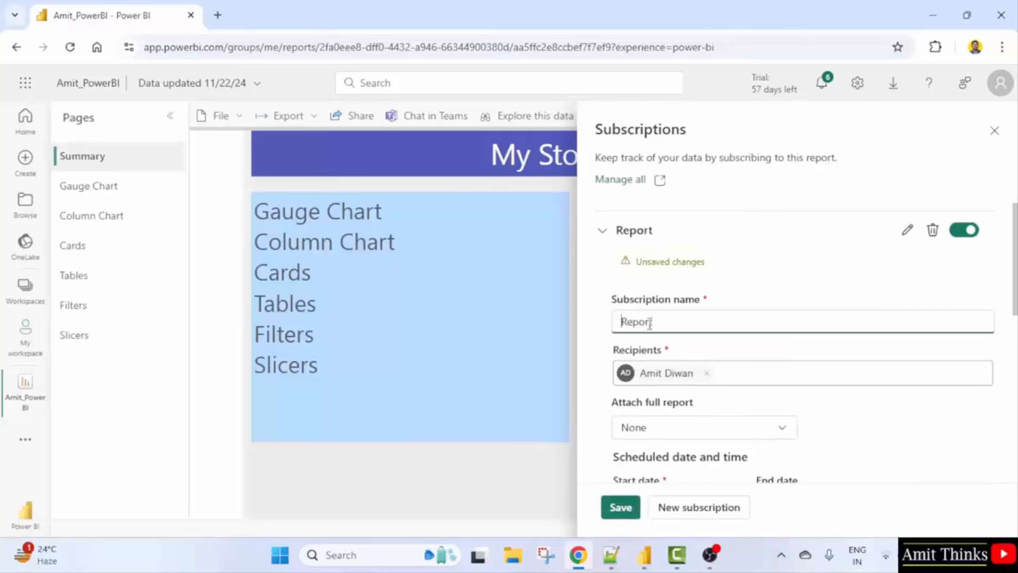
type("Weekly")
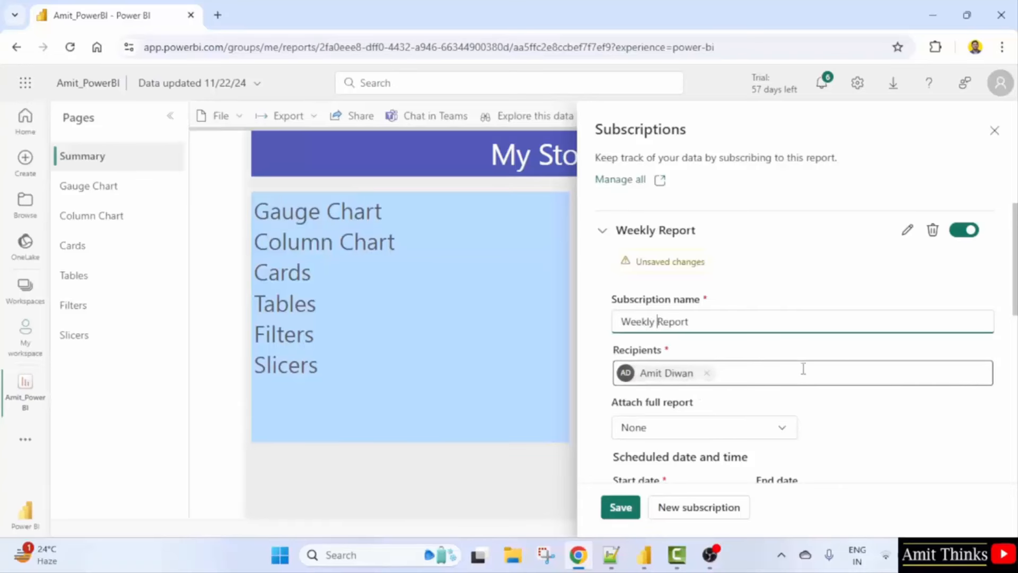
scroll(816, 361, "down", 1)
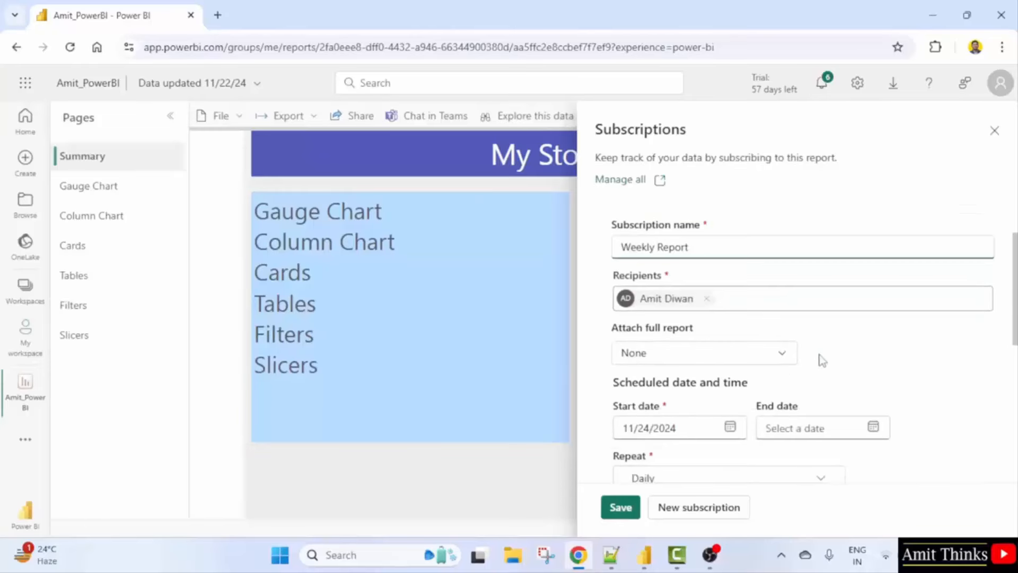
left_click(782, 362)
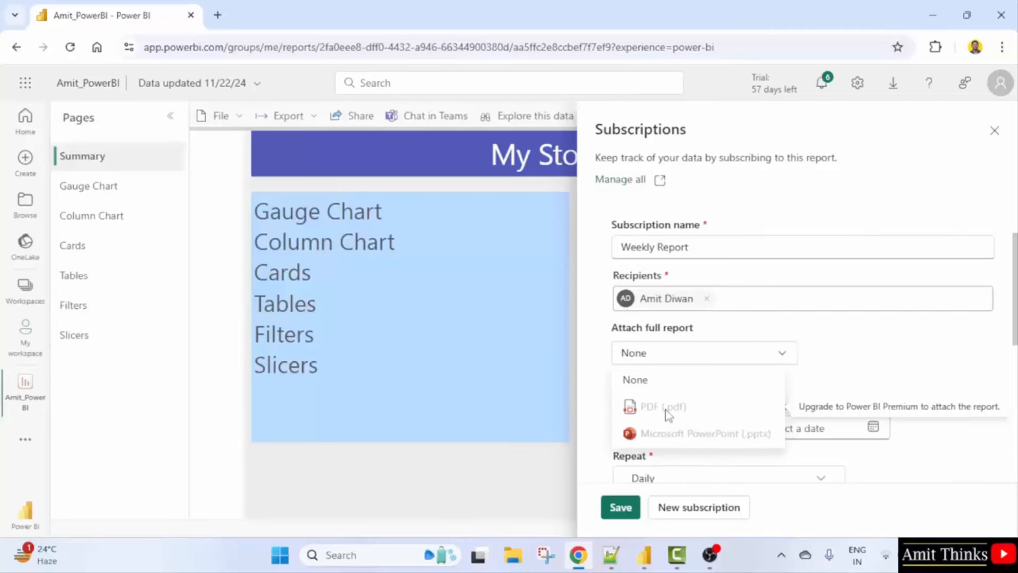
left_click(836, 352)
scroll(836, 353, "down", 2)
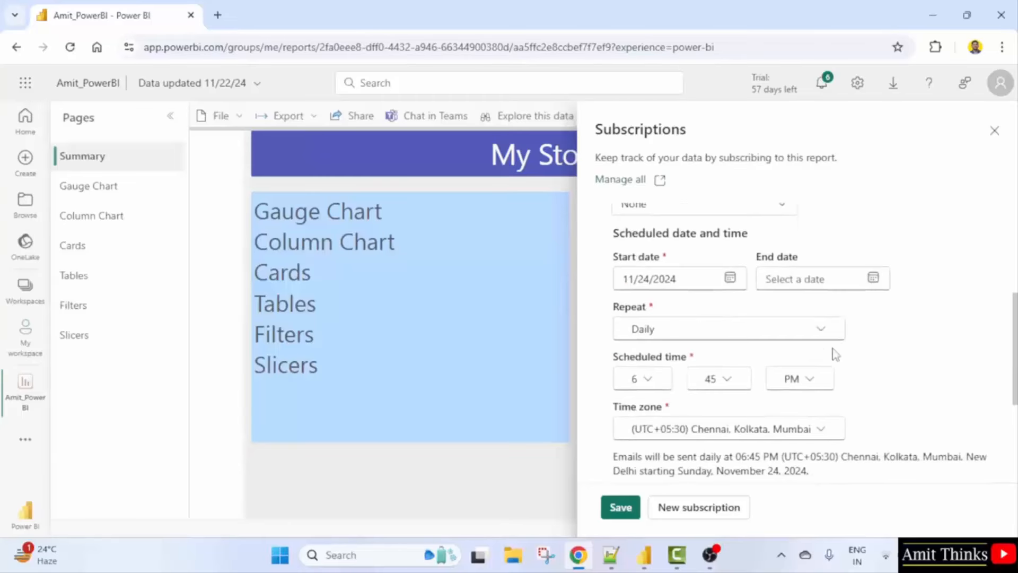
Set the subscription to repeat weekly on Monday.
left_click(694, 330)
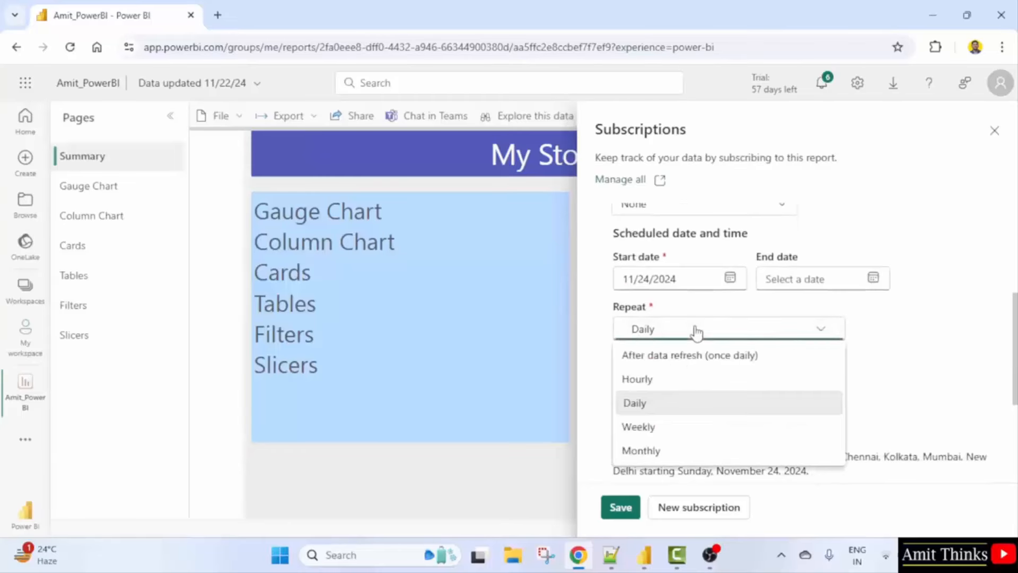
left_click(720, 432)
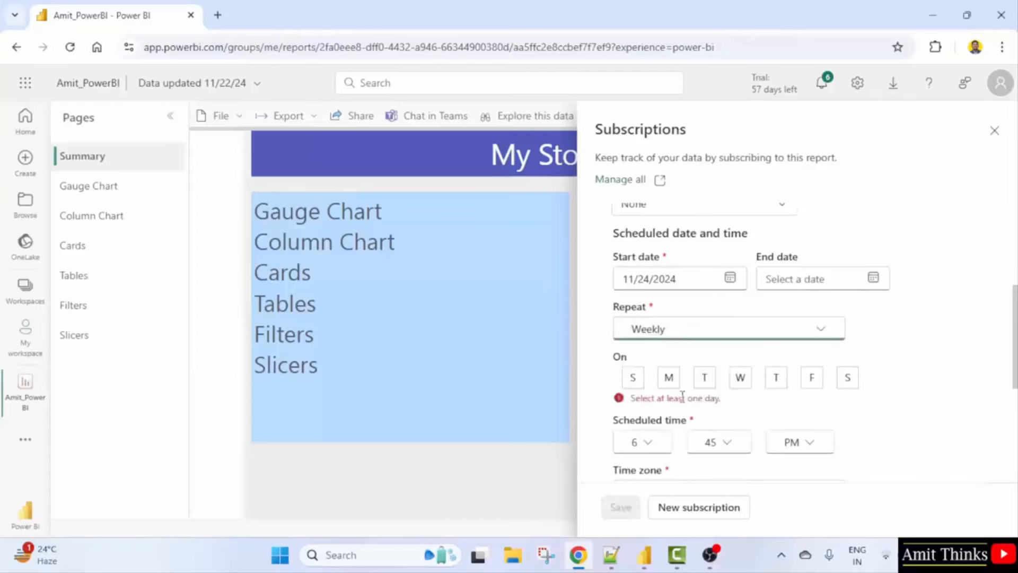
left_click(673, 380)
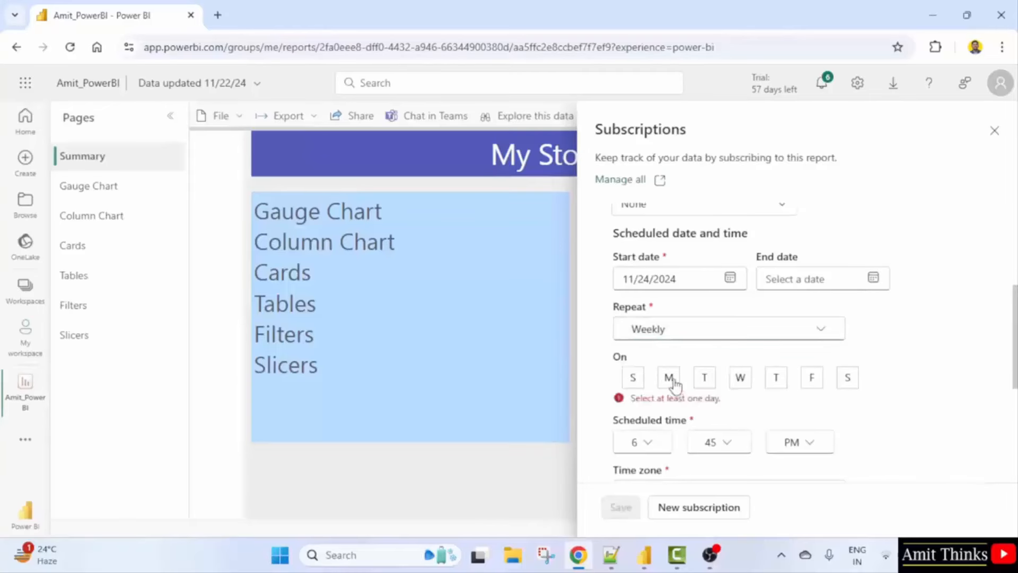
left_click(669, 377)
scroll(898, 383, "down", 2)
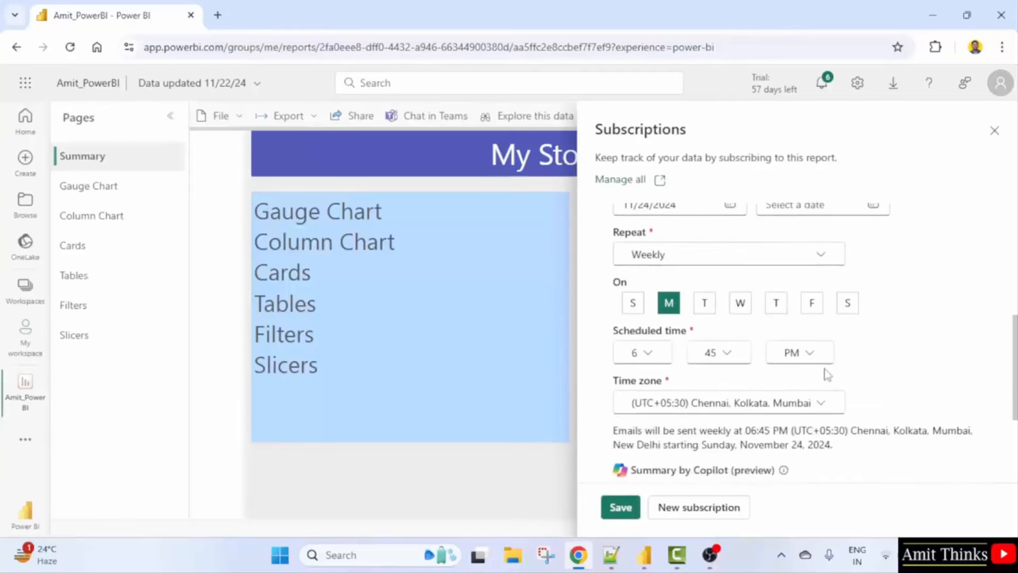
Set the send time to 10:00 AM in the (UTC+05:30) Chennai, Kolkata, Mumbai time zone.
left_click(651, 359)
scroll(665, 298, "down", 2)
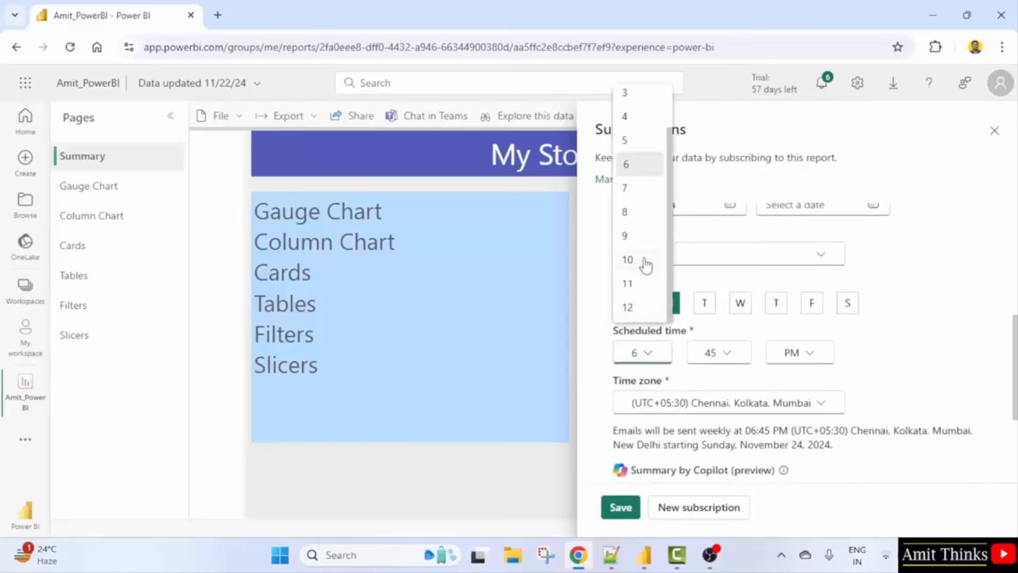
left_click(644, 265)
left_click(745, 358)
left_click(736, 381)
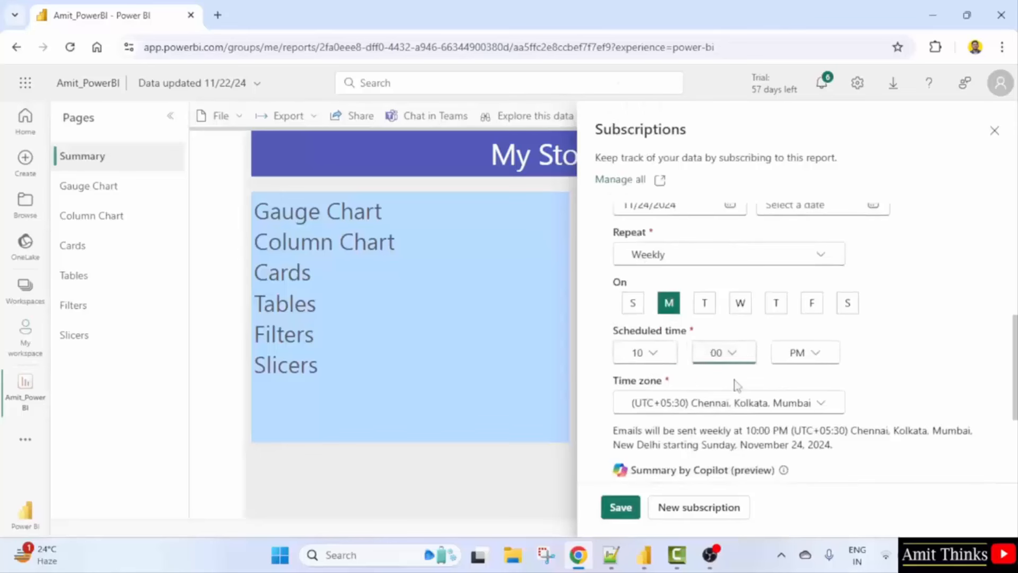
left_click(808, 362)
left_click(817, 383)
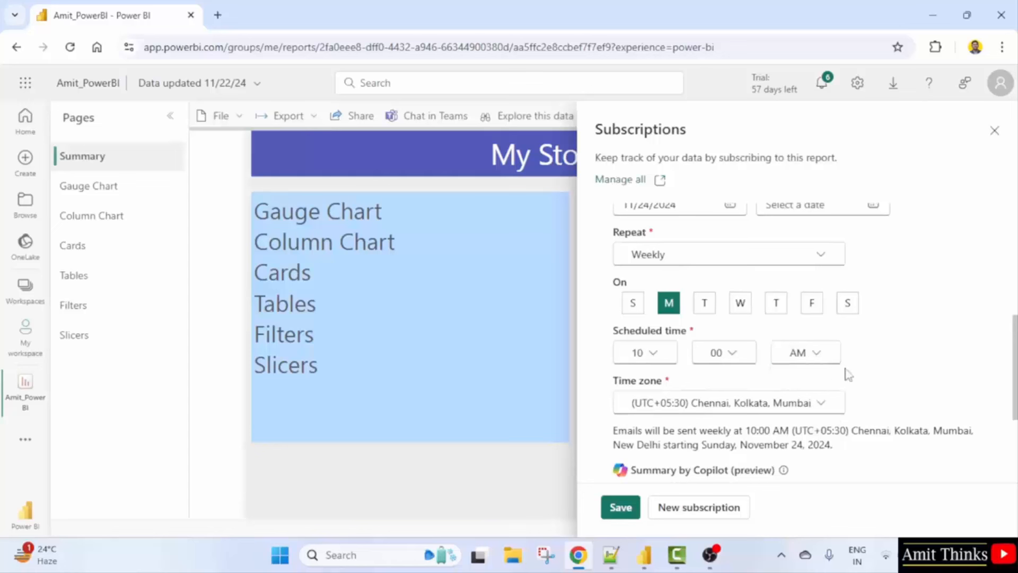
scroll(864, 374, "down", 2)
left_click(711, 330)
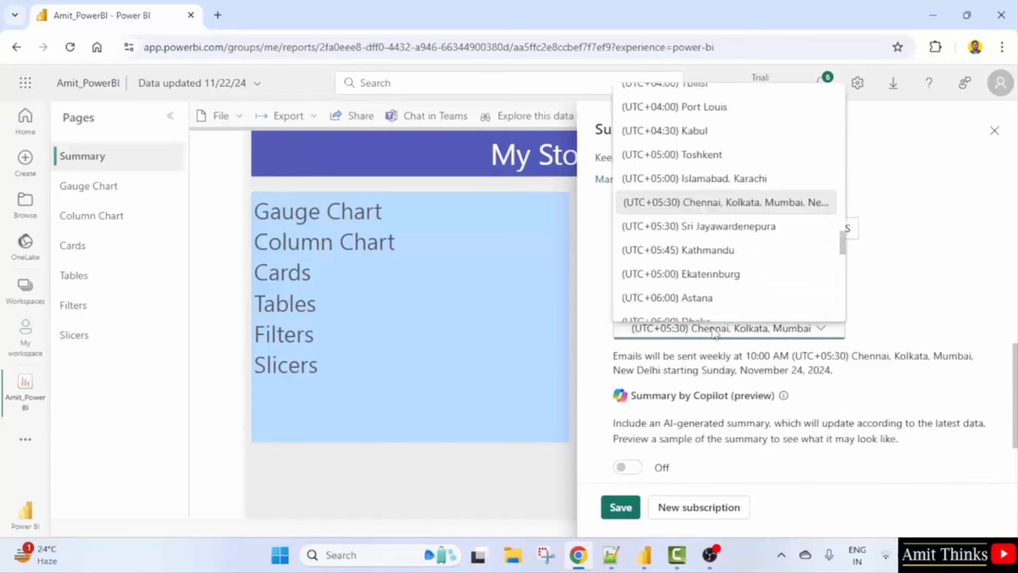
left_click(882, 317)
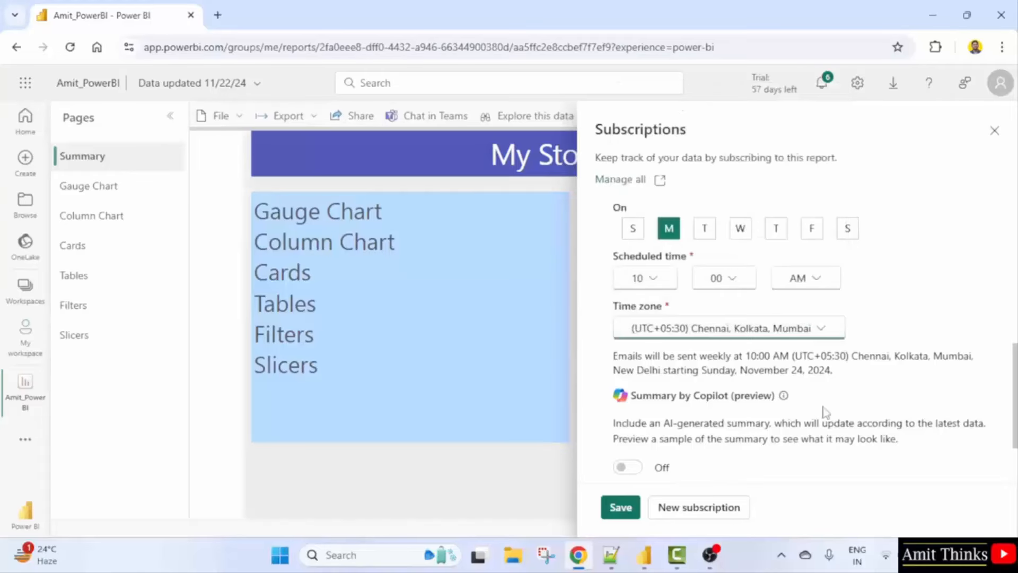
scroll(821, 413, "down", 2)
Enter the subject 'Weekly Report (Sales)' and a message starting 'Dear All,' under More options.
left_click(620, 410)
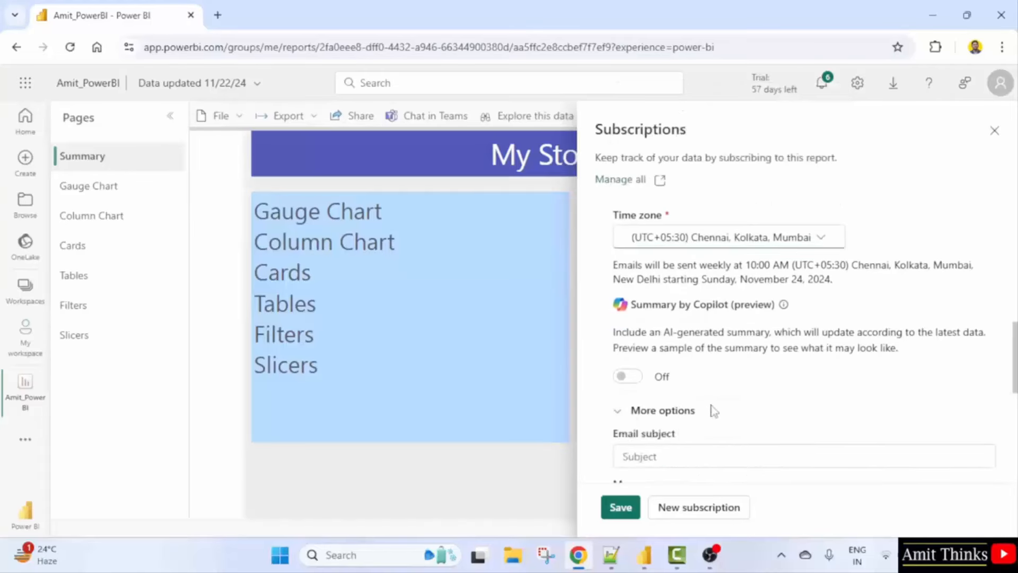
scroll(713, 411, "down", 2)
left_click(679, 381)
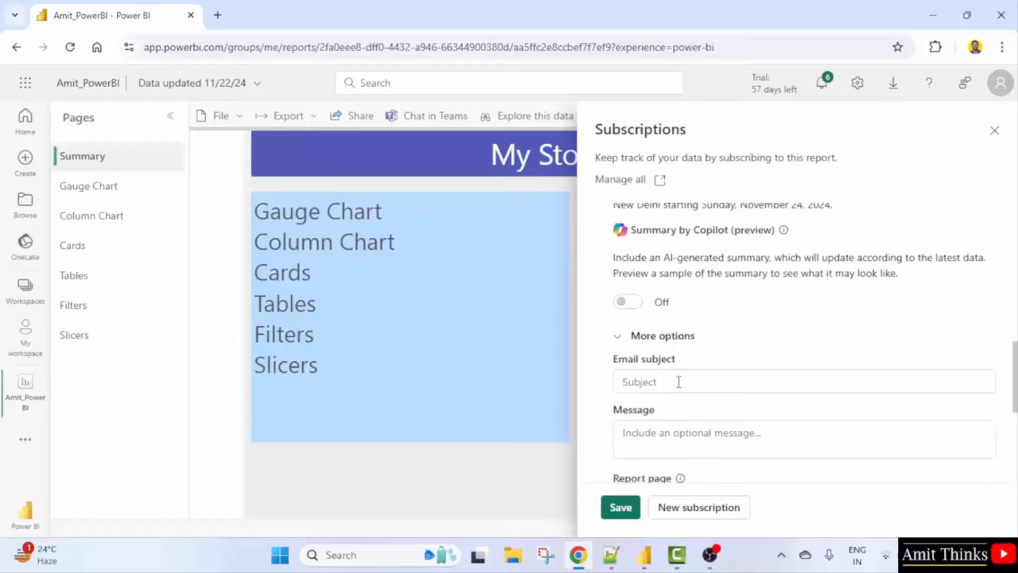
type("Weekly Report (Sales")
scroll(679, 382, "down", 2)
left_click(714, 350)
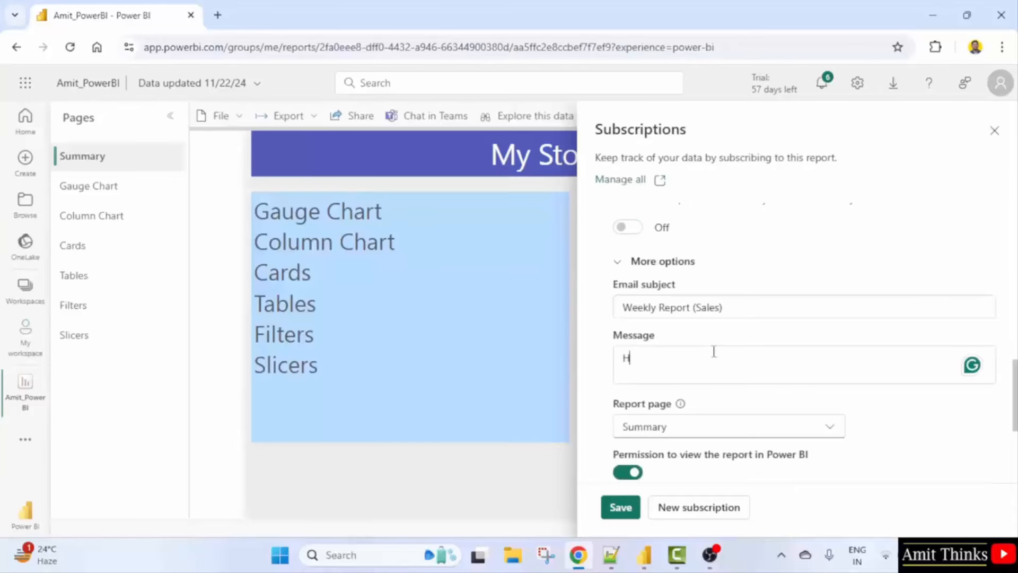
type("Dea")
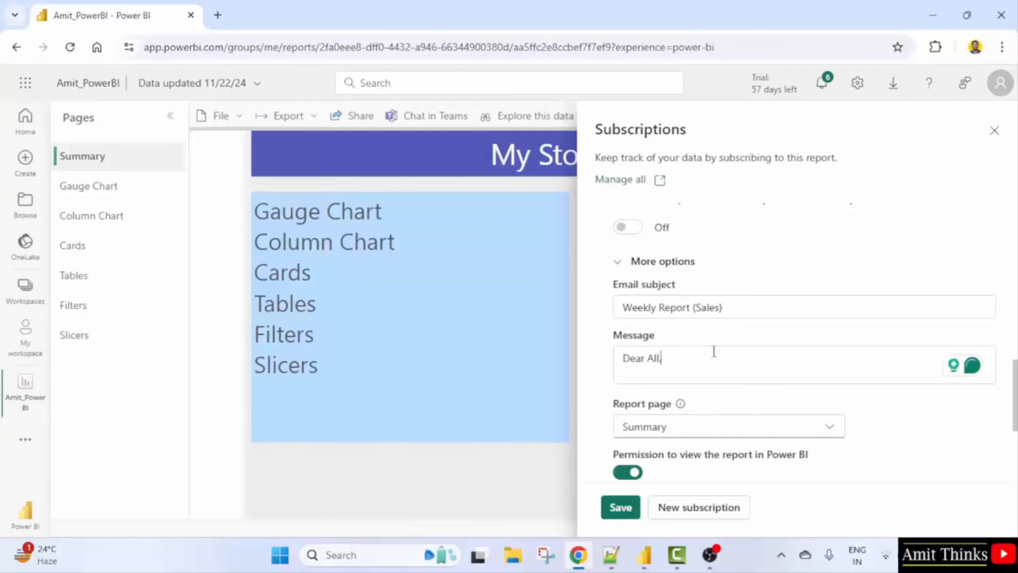
type("r All,")
key("Return")
key("Return")
type("ATtach")
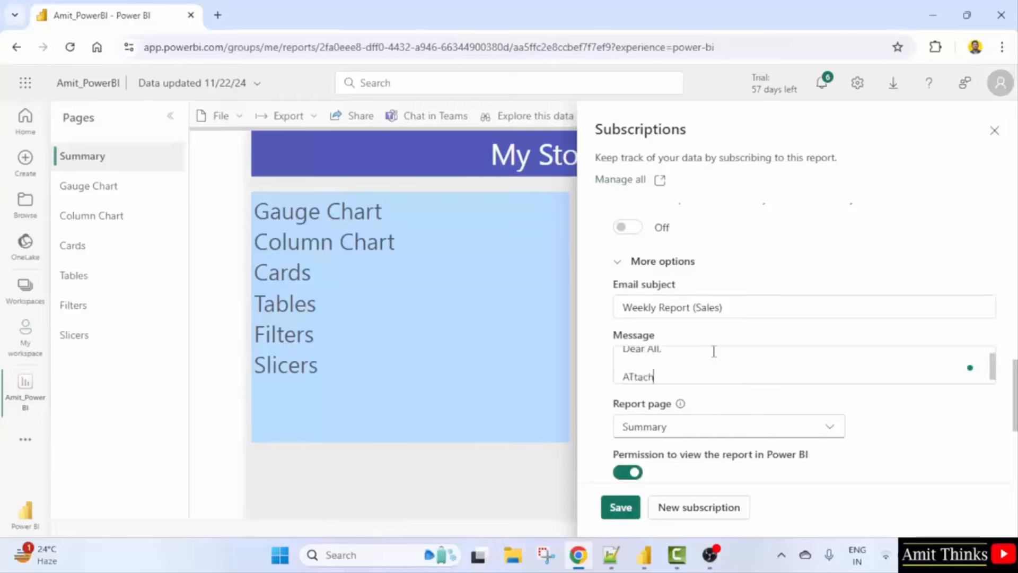
type("tt")
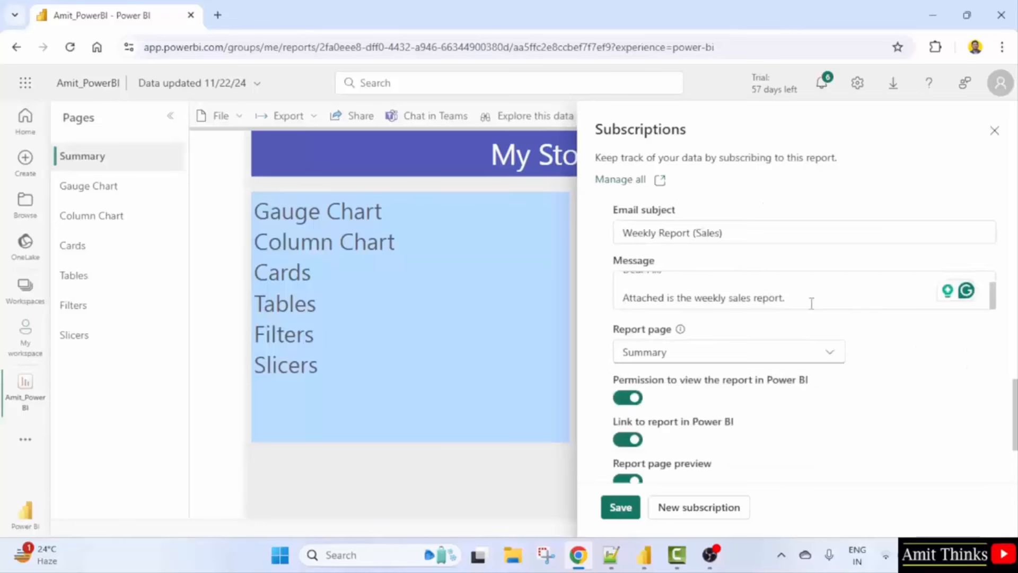
scroll(811, 304, "up", 1)
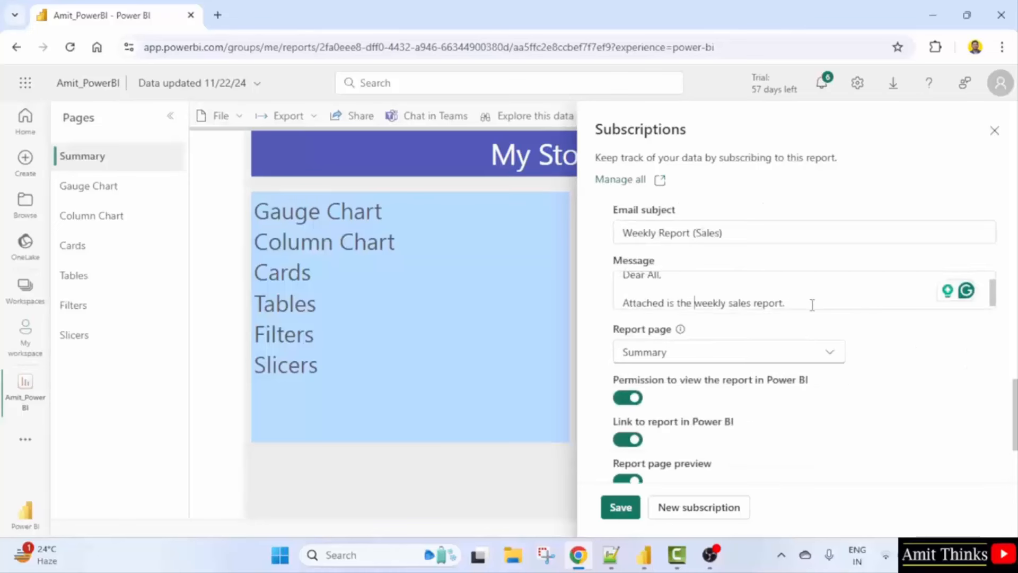
scroll(814, 307, "down", 1)
scroll(813, 298, "down", 1)
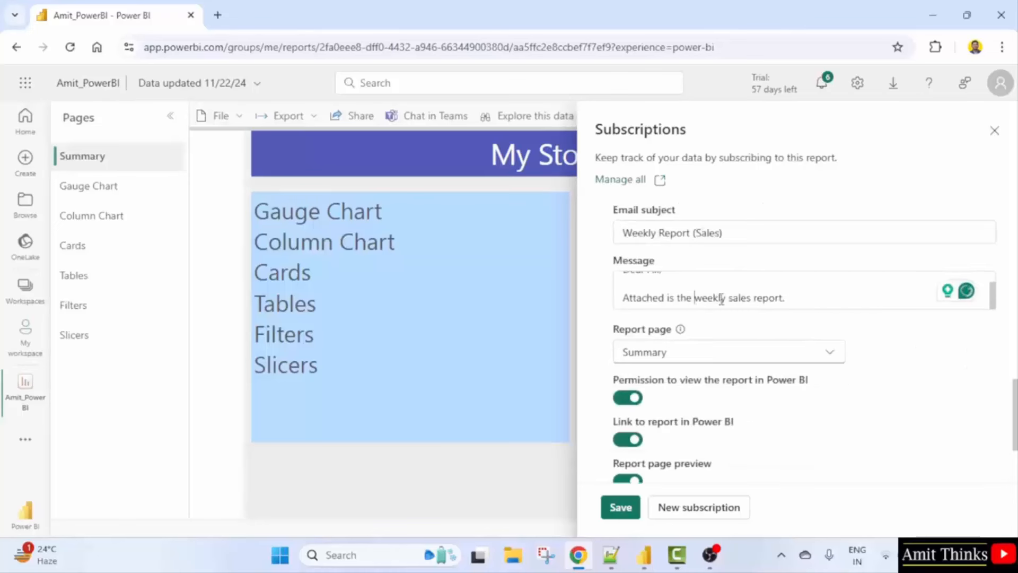
Choose Slicers as the report page and save the weekly subscription.
left_click(811, 357)
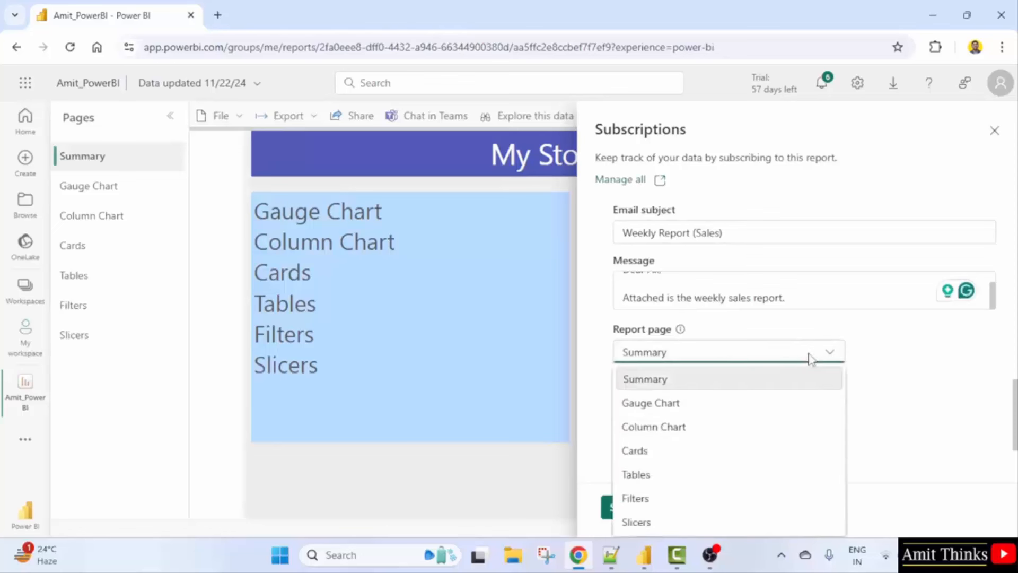
left_click(664, 524)
scroll(692, 403, "down", 2)
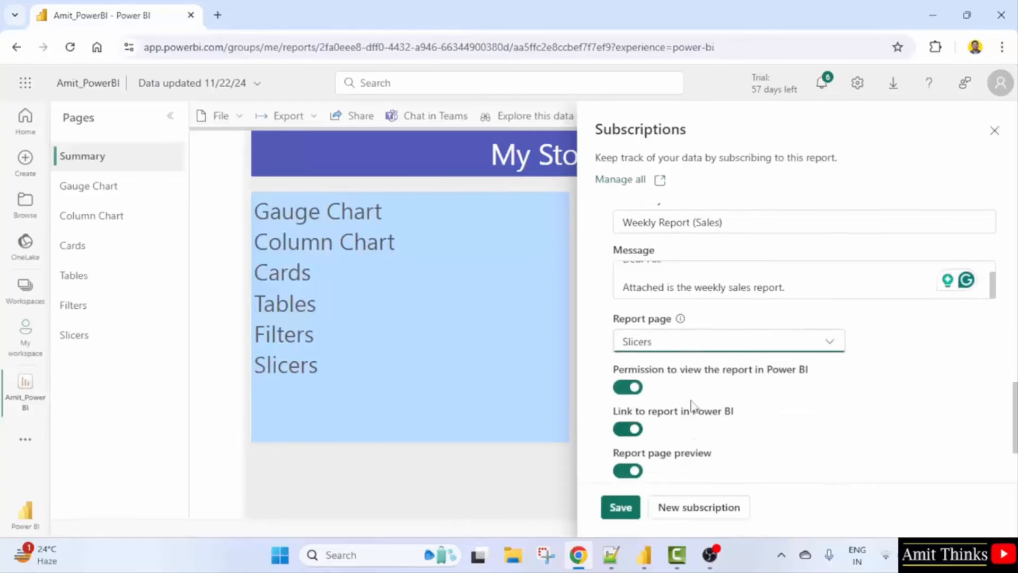
scroll(696, 381, "down", 1)
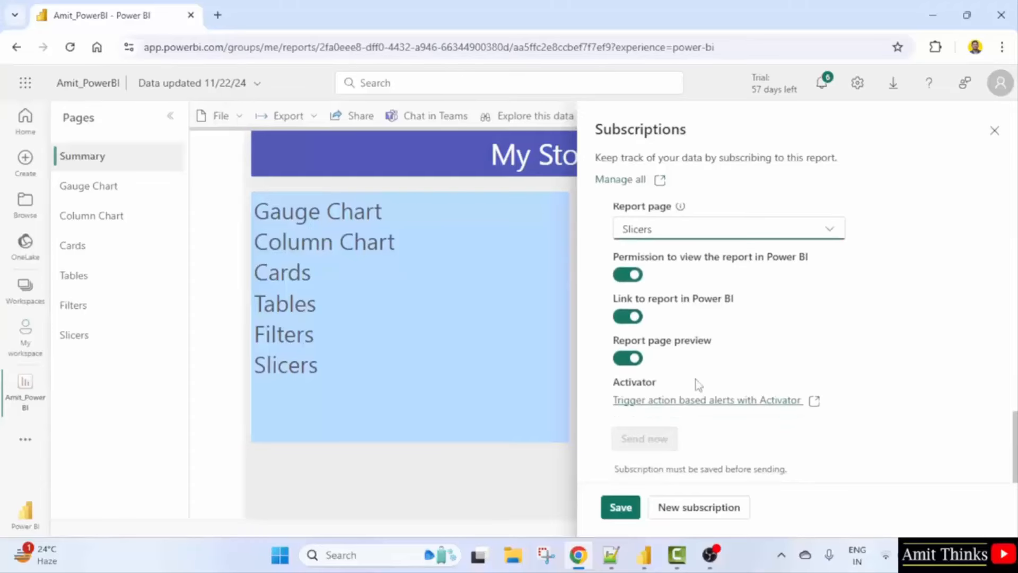
left_click(619, 506)
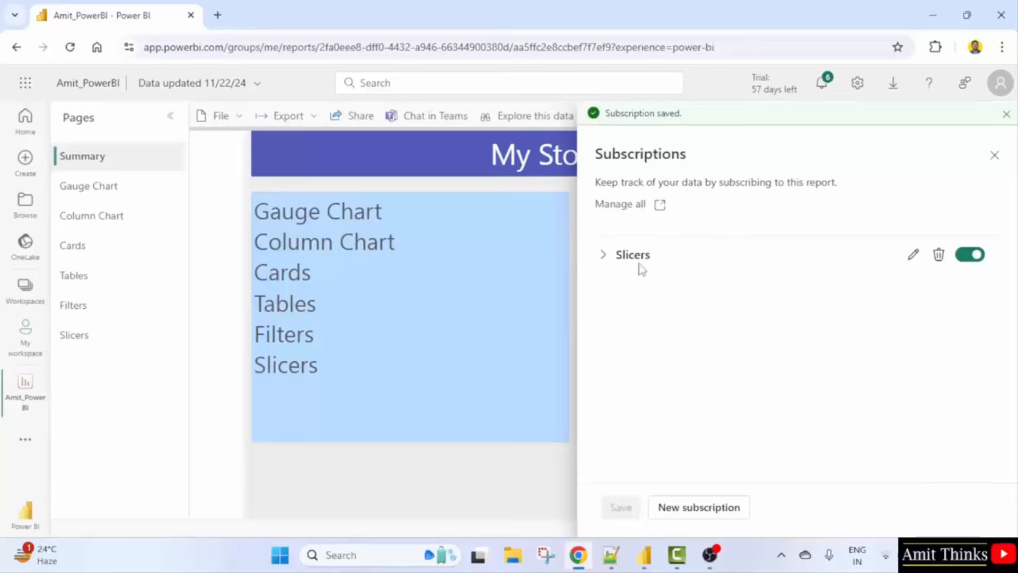
left_click(913, 257)
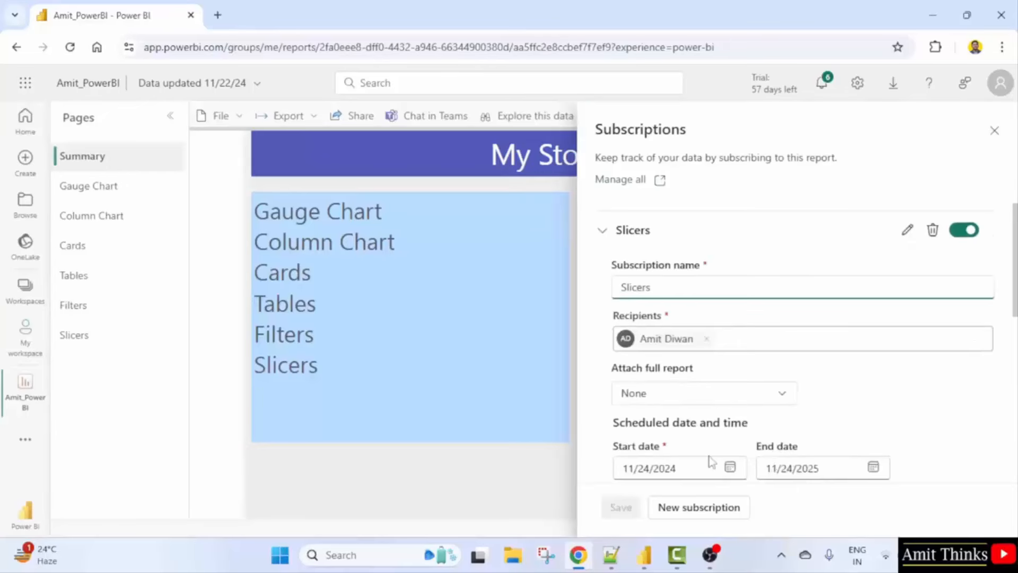
scroll(726, 441, "down", 6)
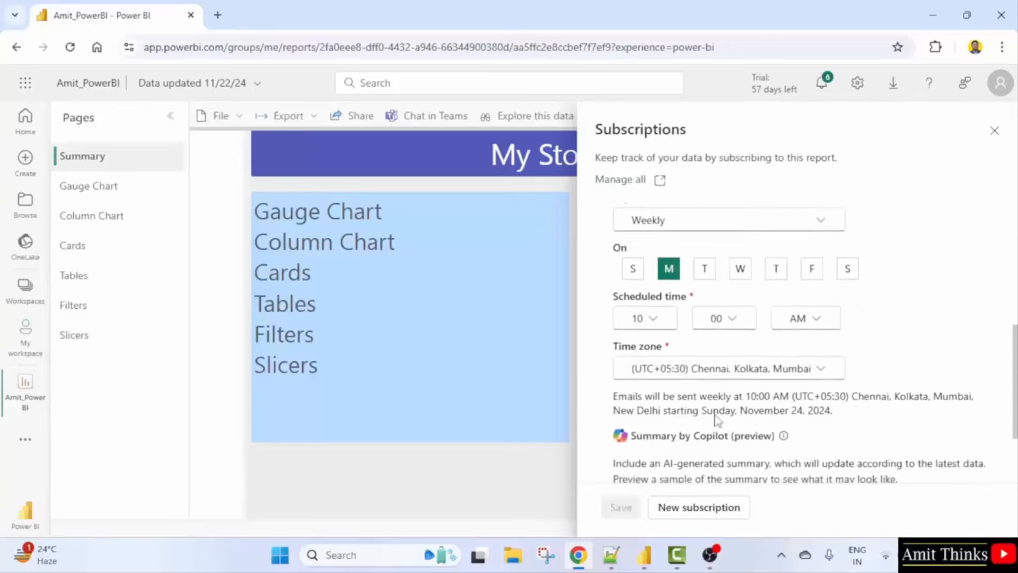
scroll(716, 420, "up", 7)
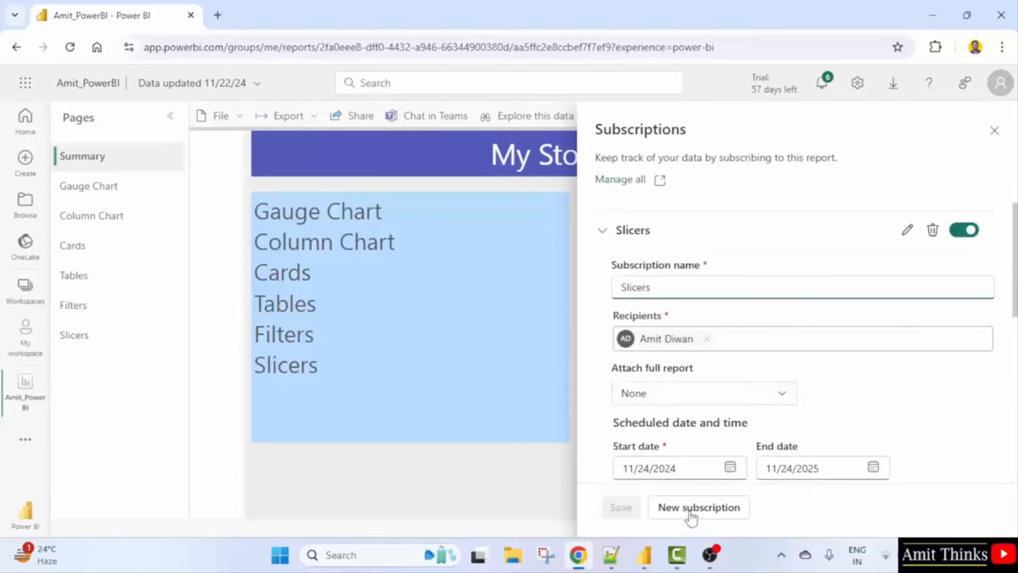
left_click(602, 230)
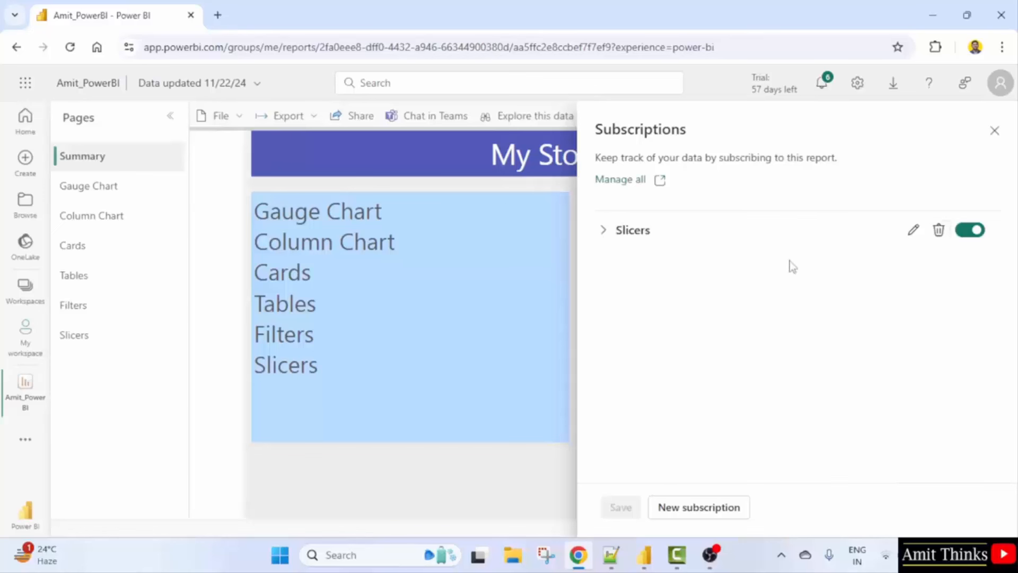
left_click(700, 508)
Keep the default subscription name Summary and the daily 6:45 PM schedule.
double_click(657, 318)
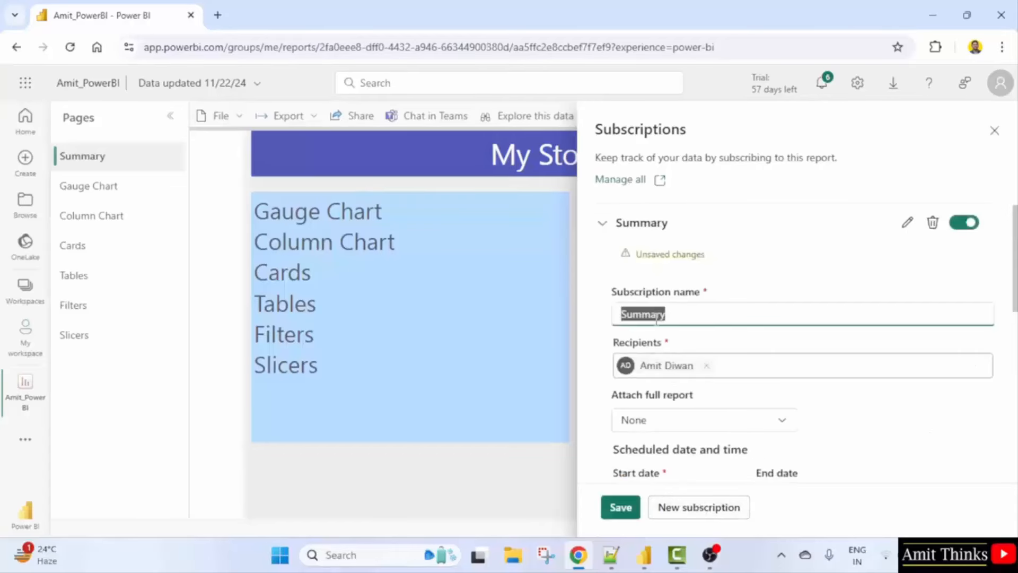
left_click(645, 313)
left_click(677, 312)
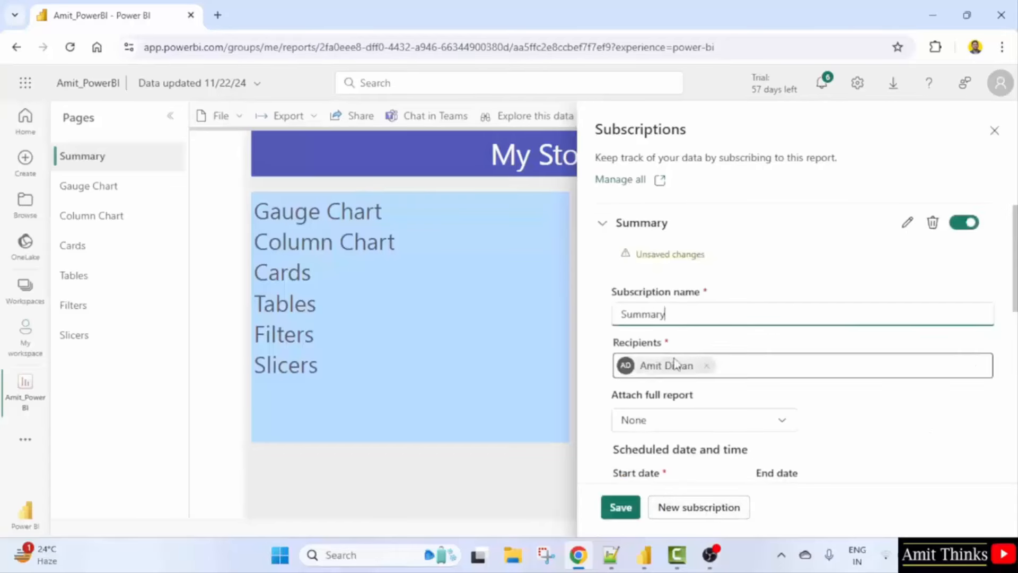
scroll(718, 432, "down", 3)
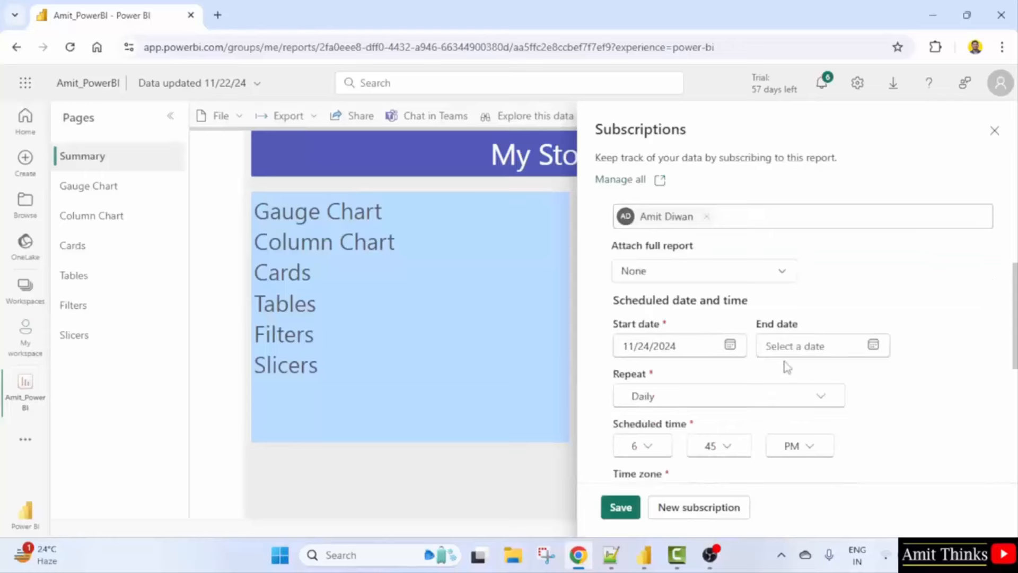
scroll(716, 360, "down", 1)
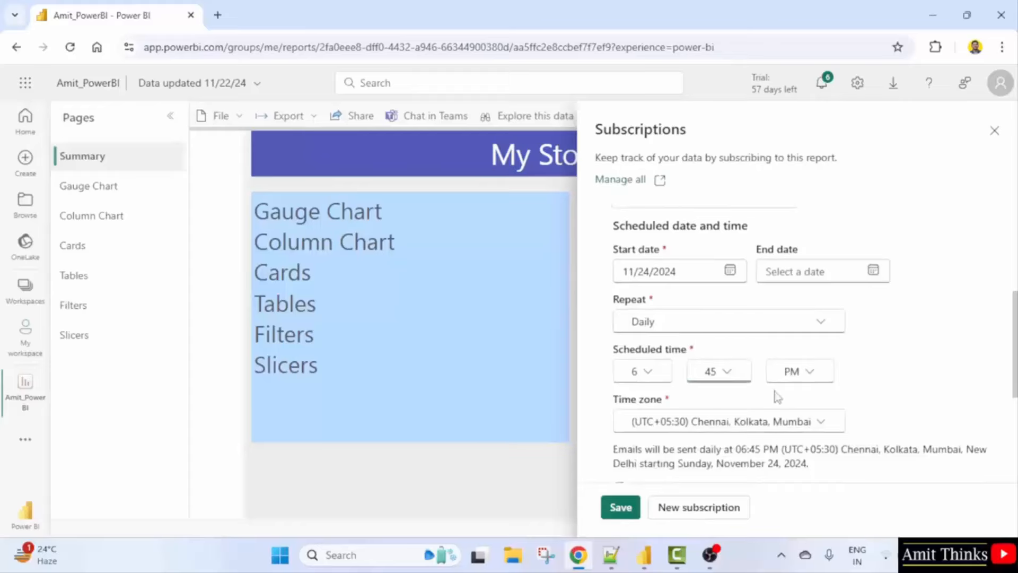
scroll(776, 397, "down", 1)
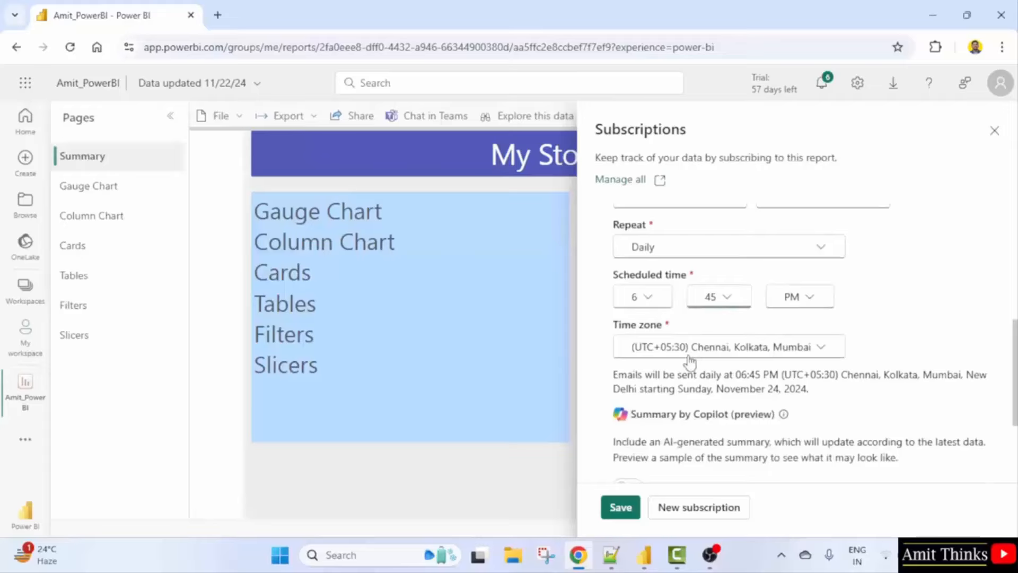
scroll(689, 362, "down", 2)
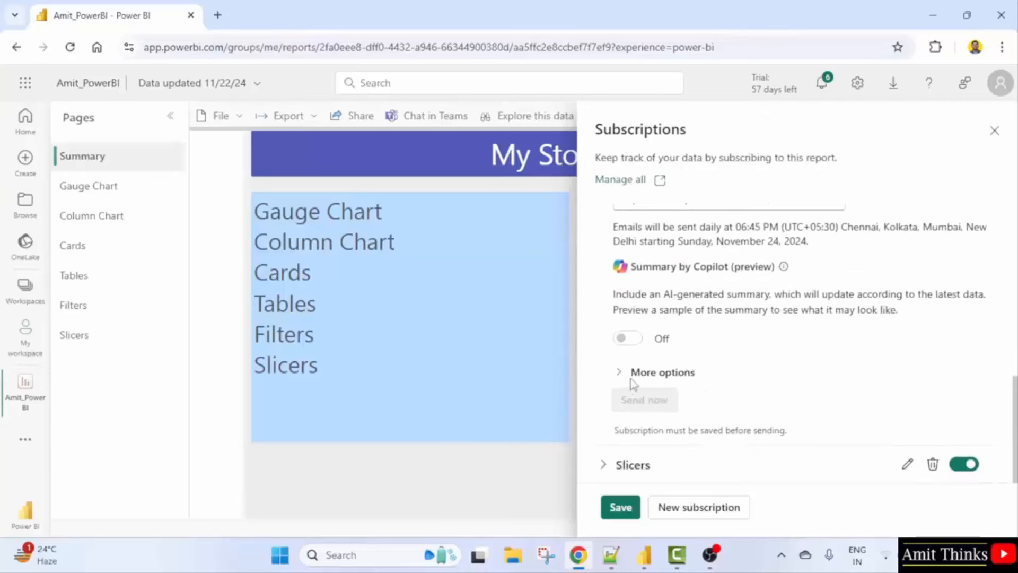
Under More options, set the email subject to 'Daily Reports'.
left_click(626, 372)
scroll(688, 370, "down", 1)
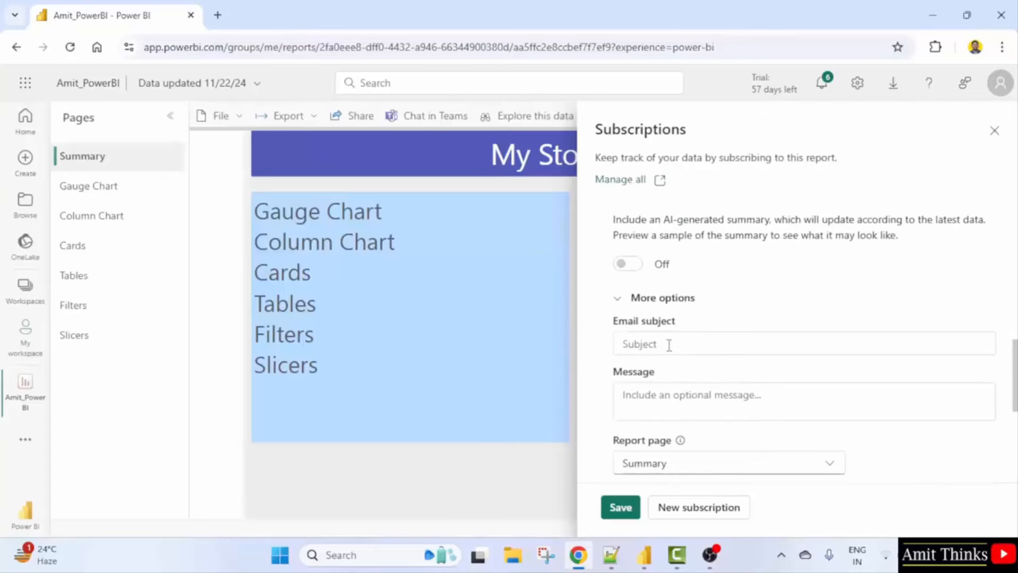
type("Dail Reports")
left_click(641, 344)
type("y")
Write the message 'Dear Team Members,' followed by 'Attached is the sales rep...'.
left_click(676, 392)
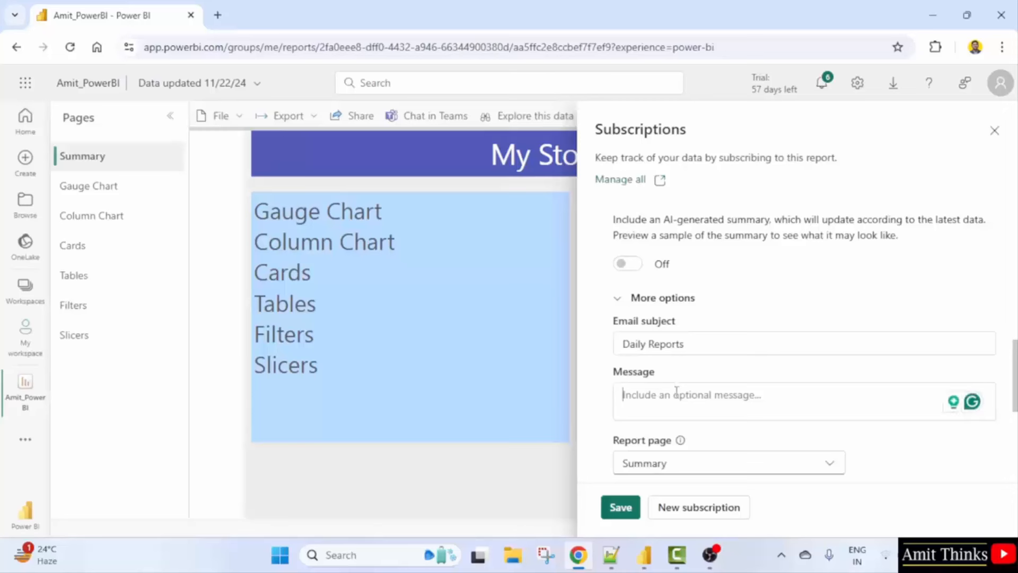
type("Dea")
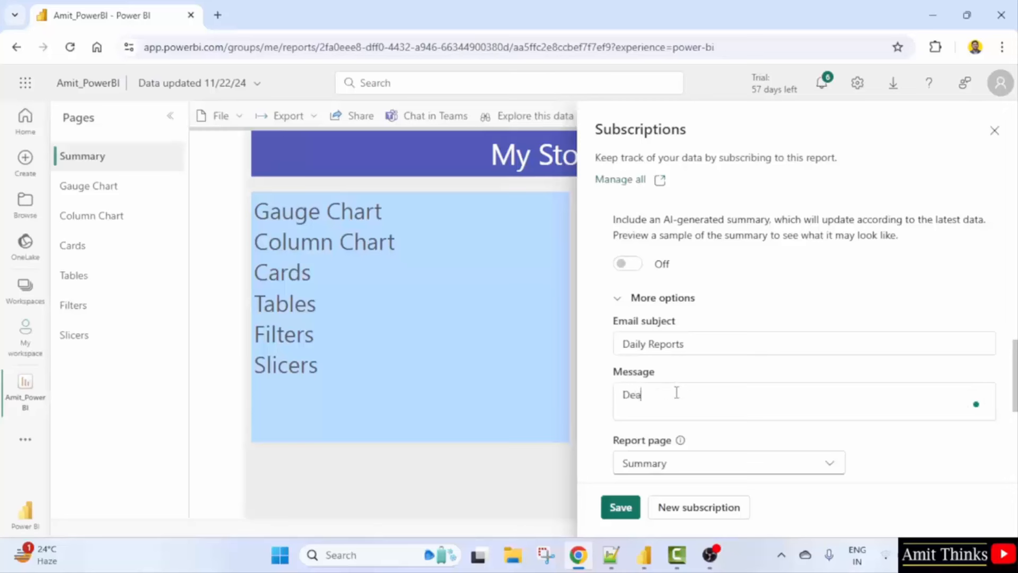
type("r Team Members,")
key("Return")
key("Return")
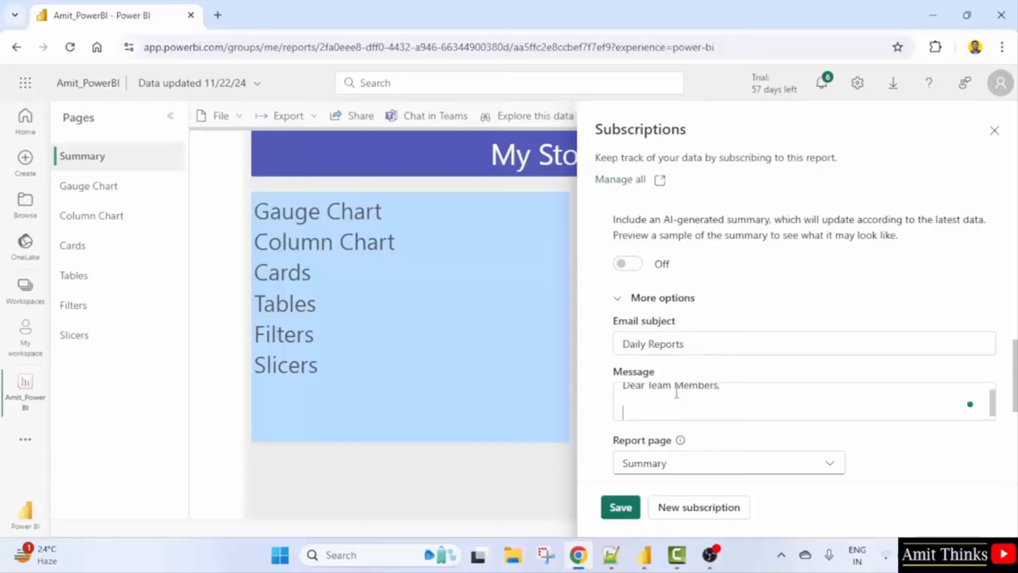
type("Attached is the sales ")
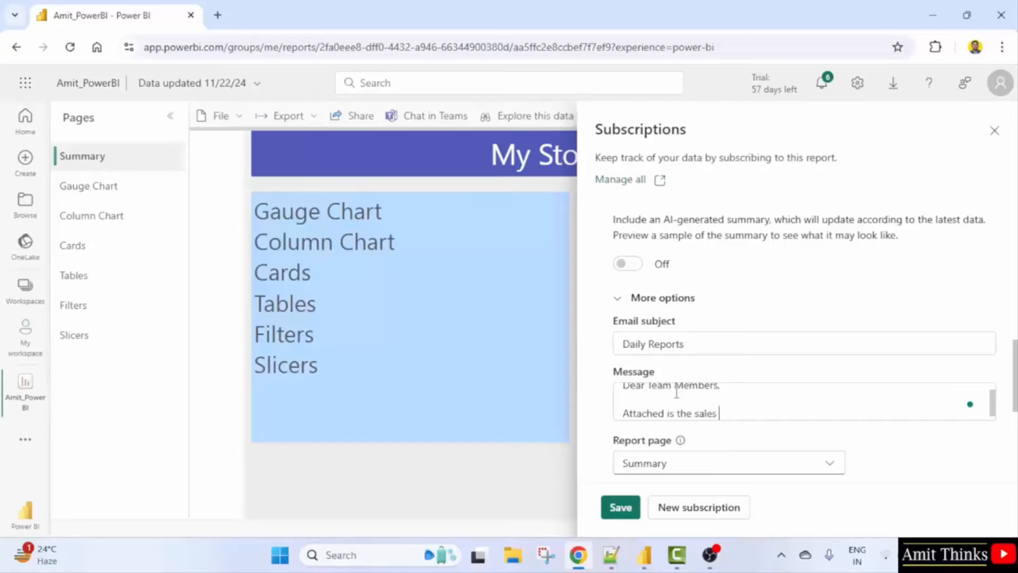
type("report.")
scroll(705, 391, "down", 1)
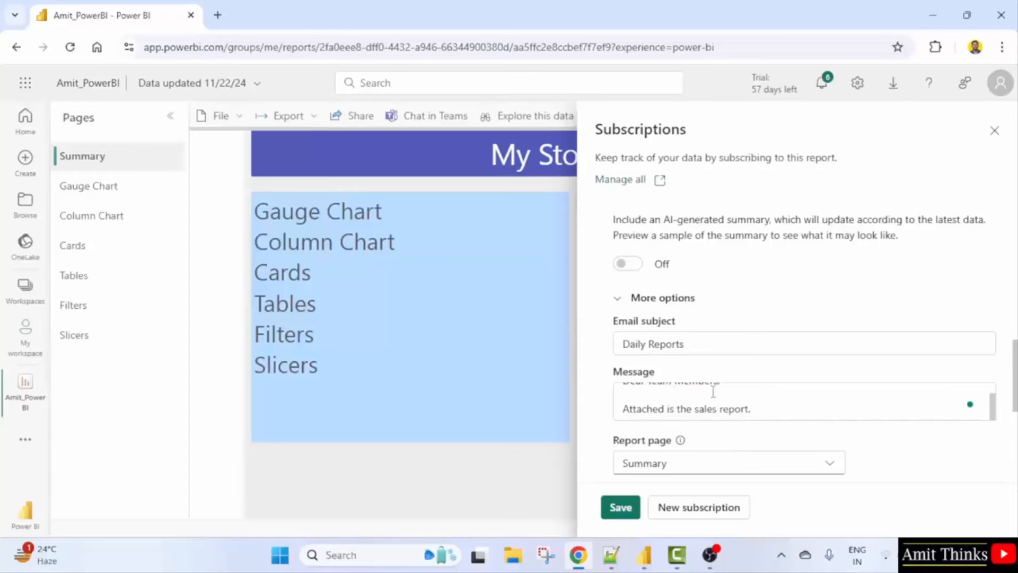
left_click(757, 398)
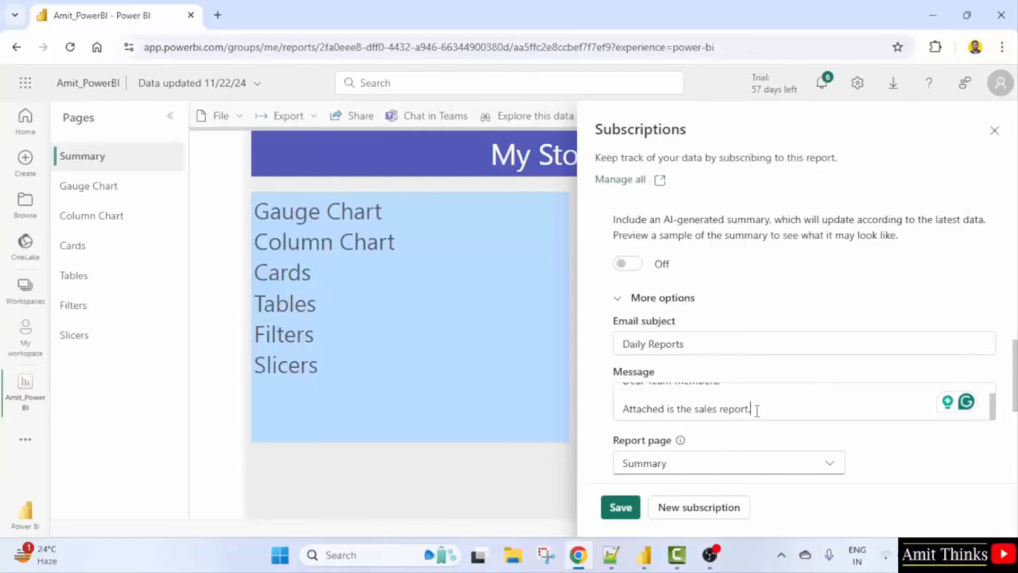
Choose Slicers as the report page and save the daily subscription.
scroll(757, 410, "down", 3)
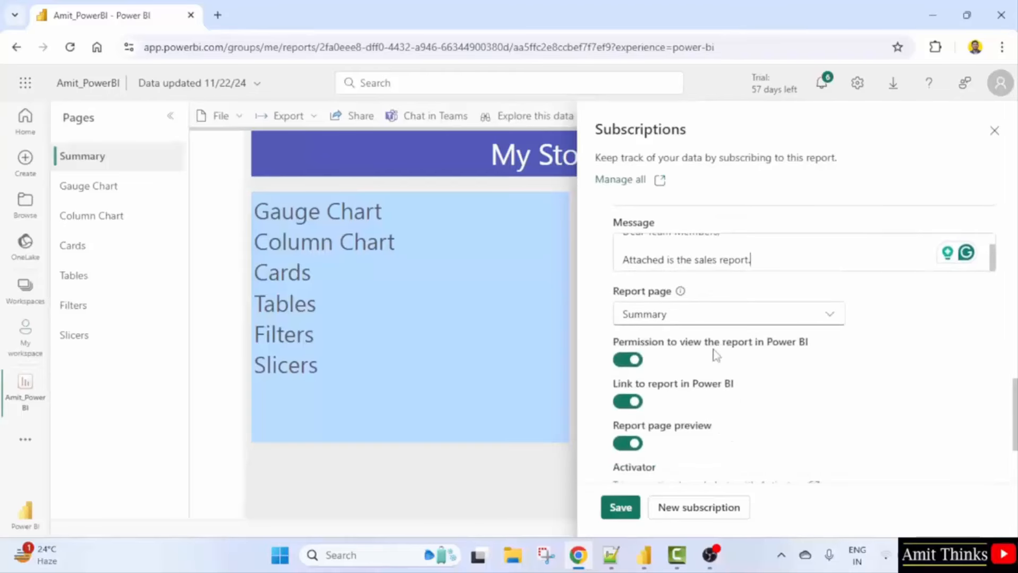
left_click(724, 317)
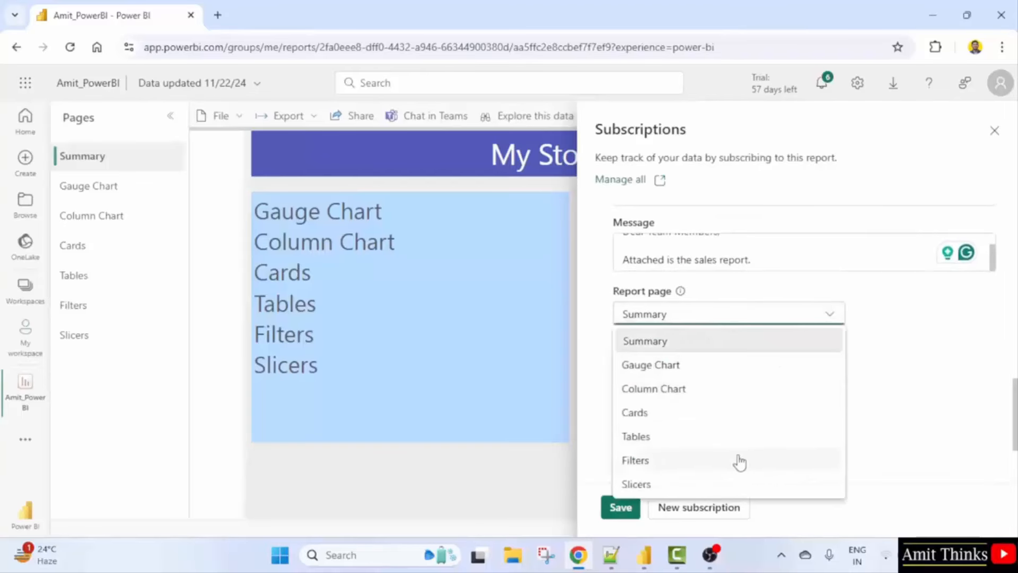
left_click(675, 490)
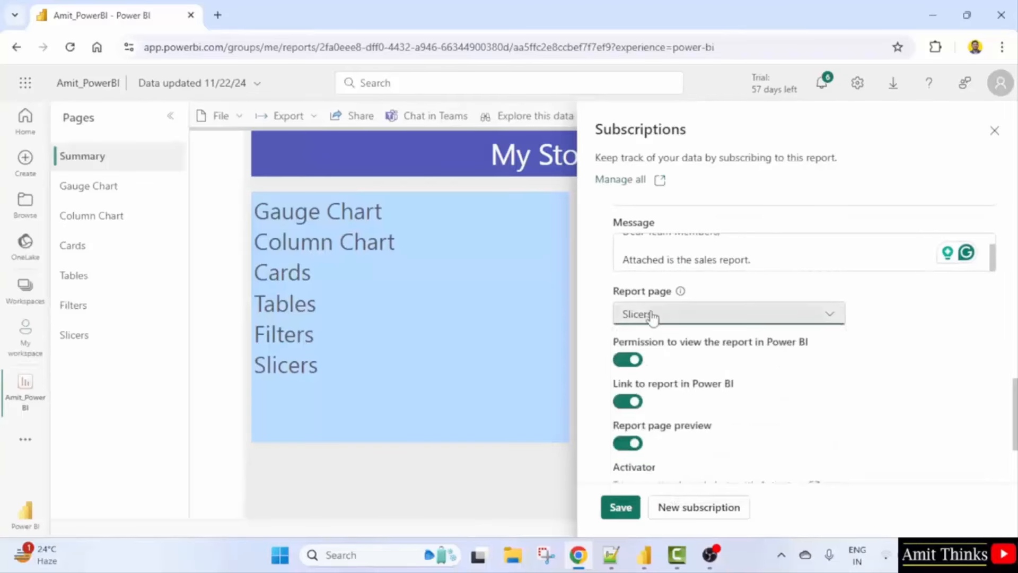
scroll(724, 376, "down", 3)
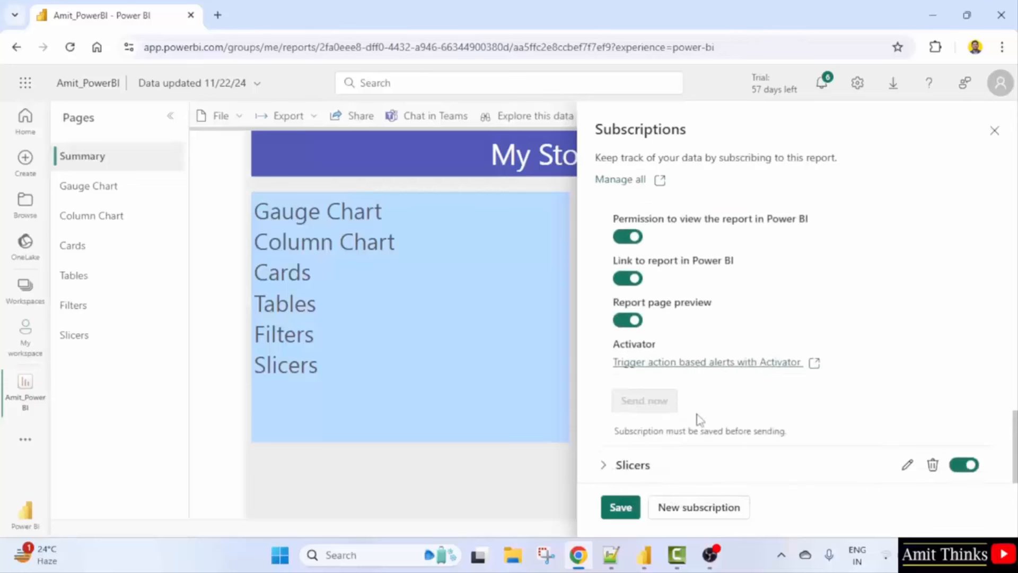
left_click(628, 510)
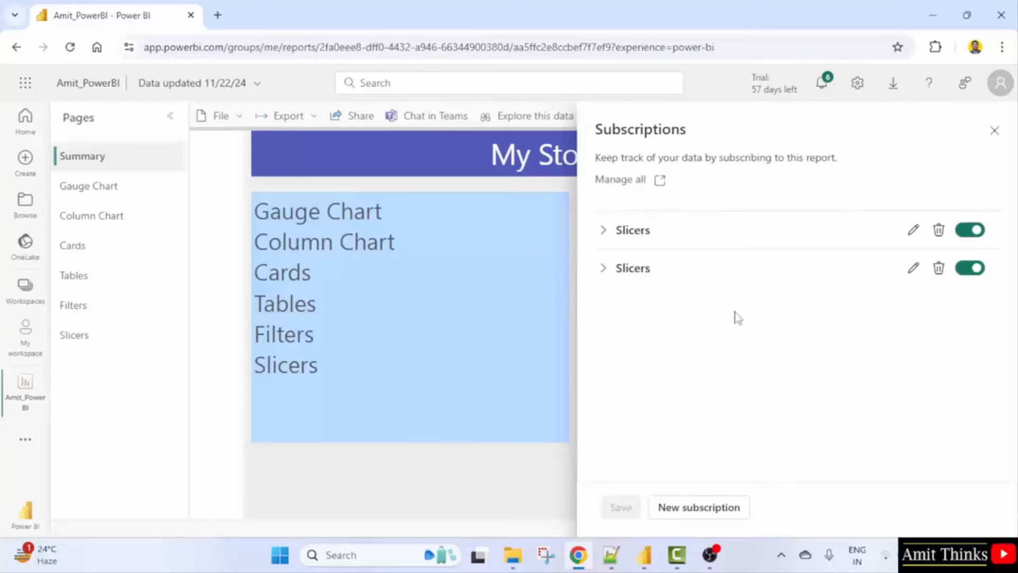
Change the second subscription's scheduled send time to 7:00 PM.
left_click(918, 275)
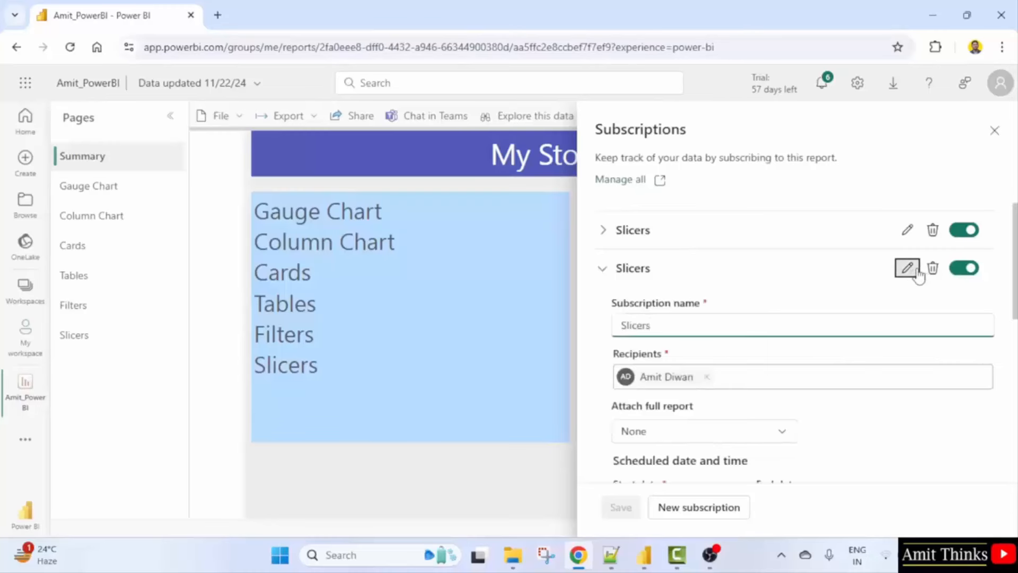
scroll(886, 399, "down", 3)
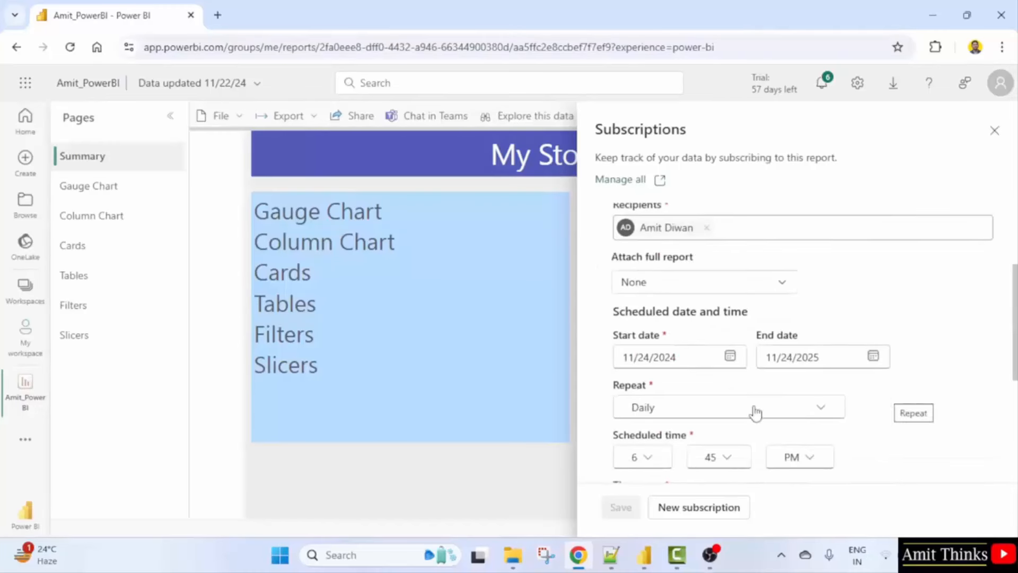
scroll(742, 408, "down", 3)
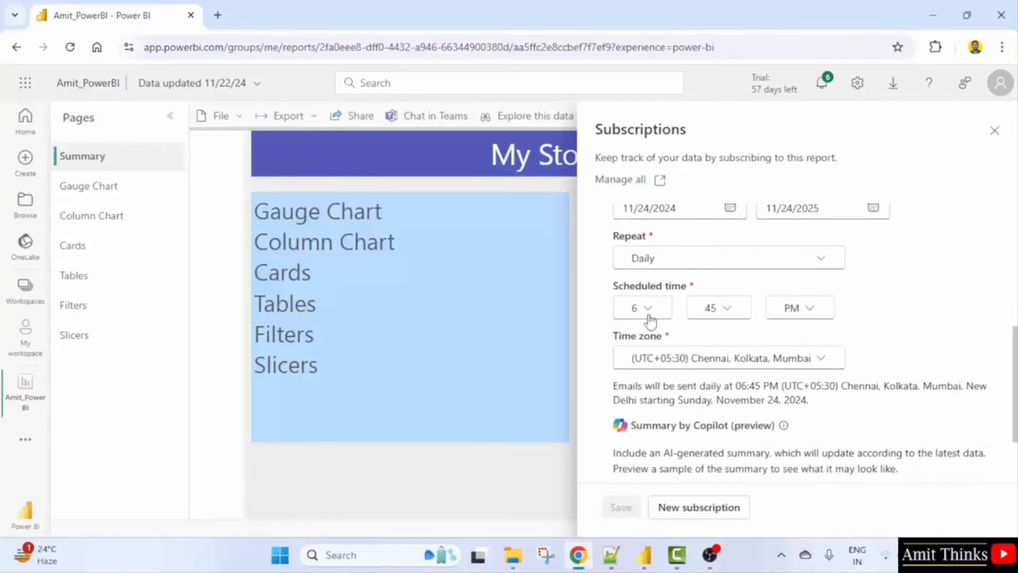
left_click(645, 310)
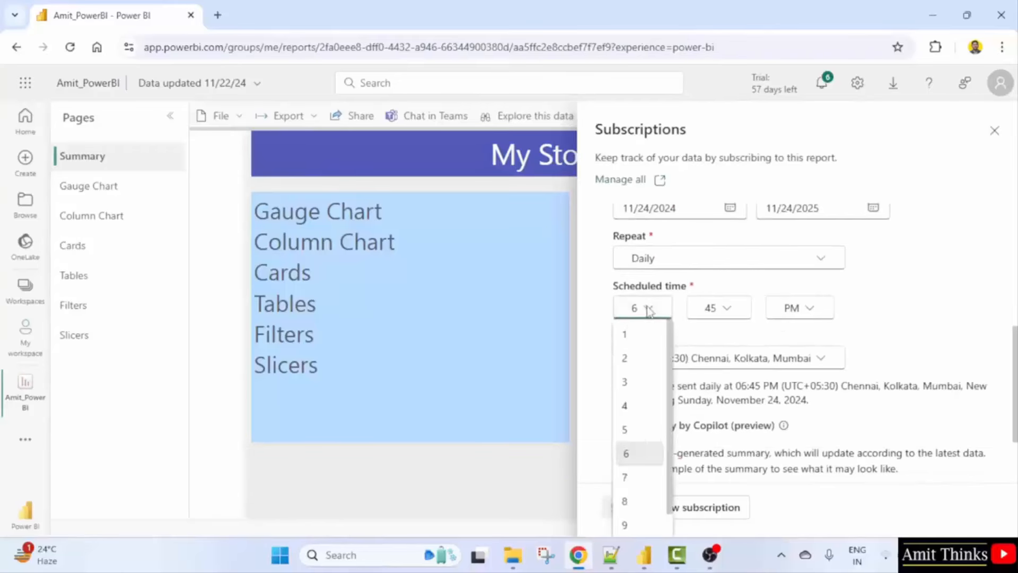
left_click(654, 476)
left_click(734, 310)
left_click(730, 335)
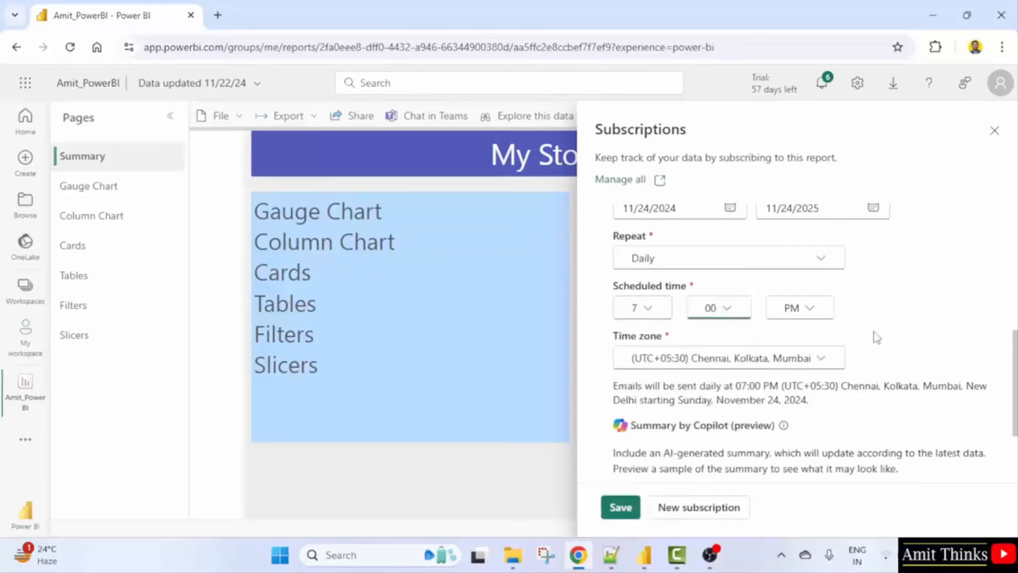
Leave the end date unchanged and keep Attach full report set to None.
scroll(877, 331, "up", 3)
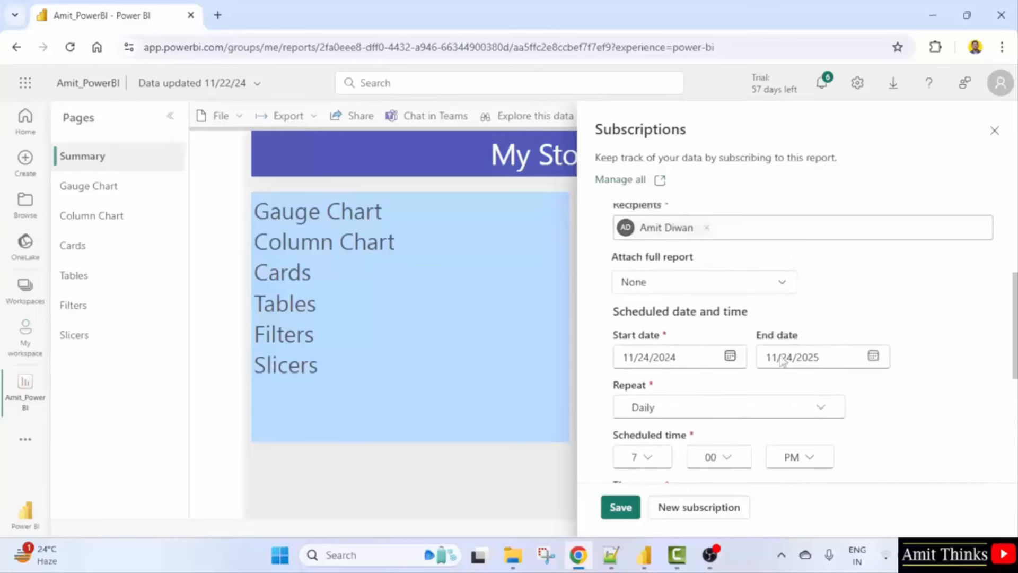
left_click(872, 356)
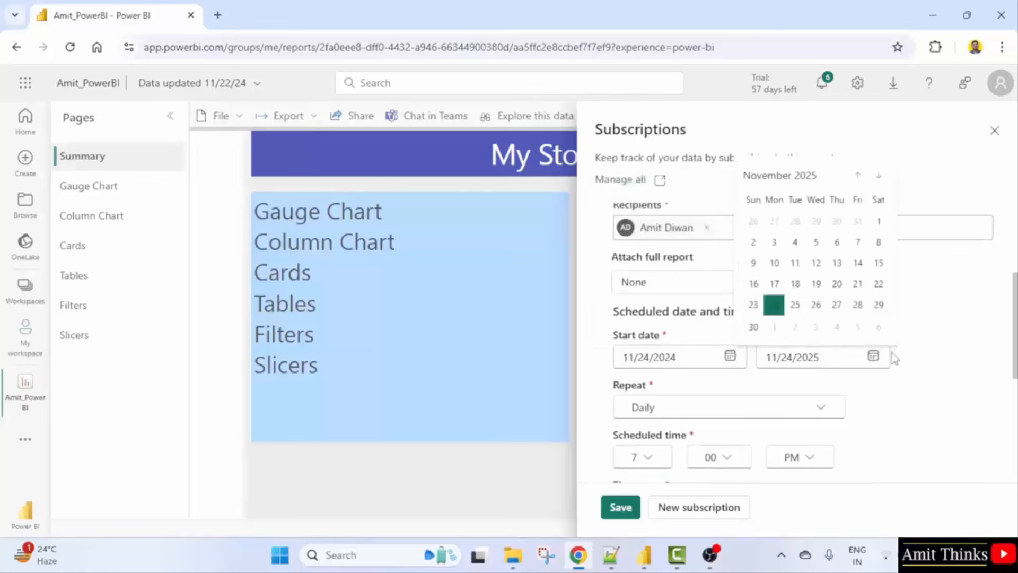
left_click(928, 361)
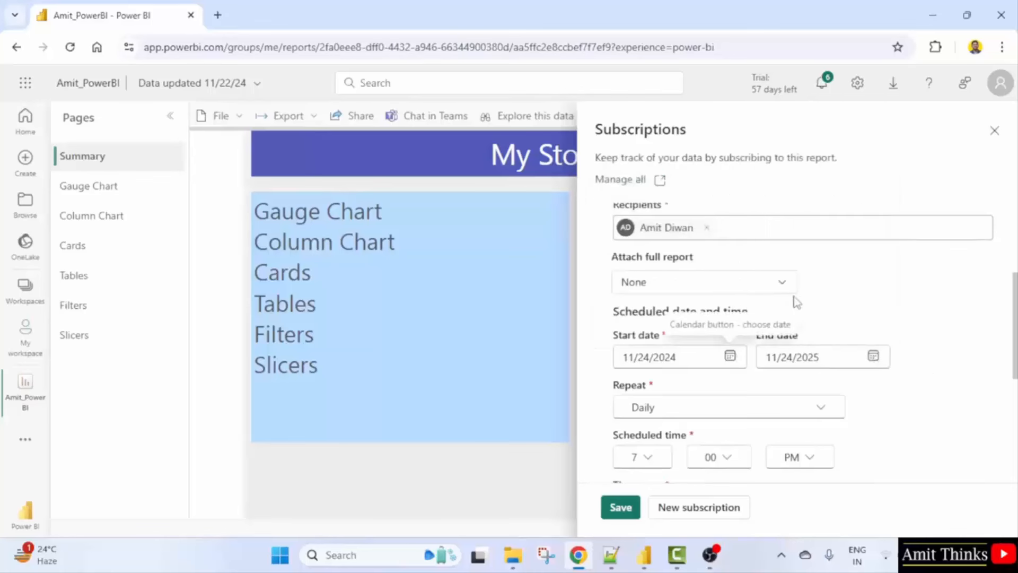
left_click(772, 287)
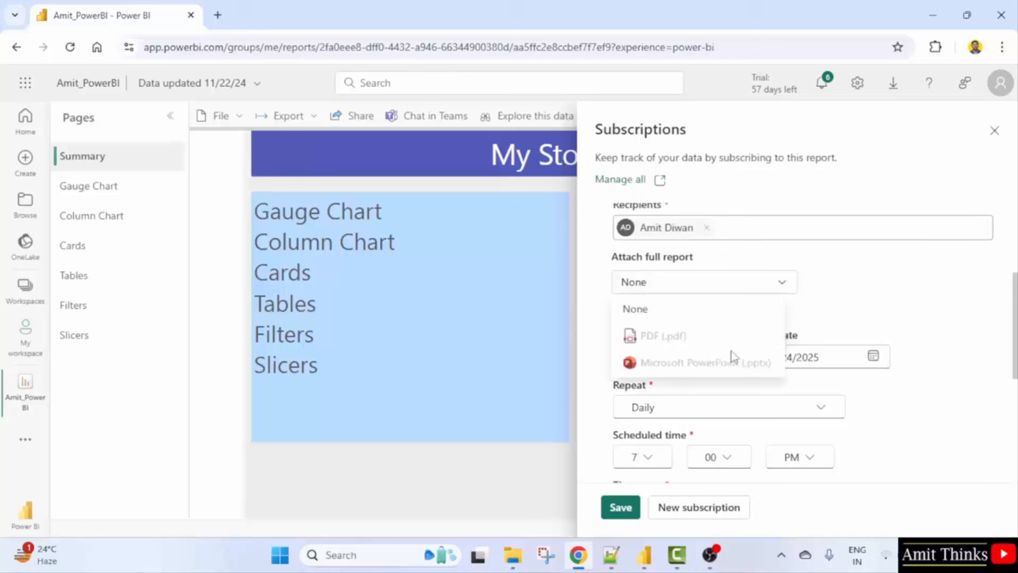
left_click(860, 298)
scroll(891, 395, "down", 3)
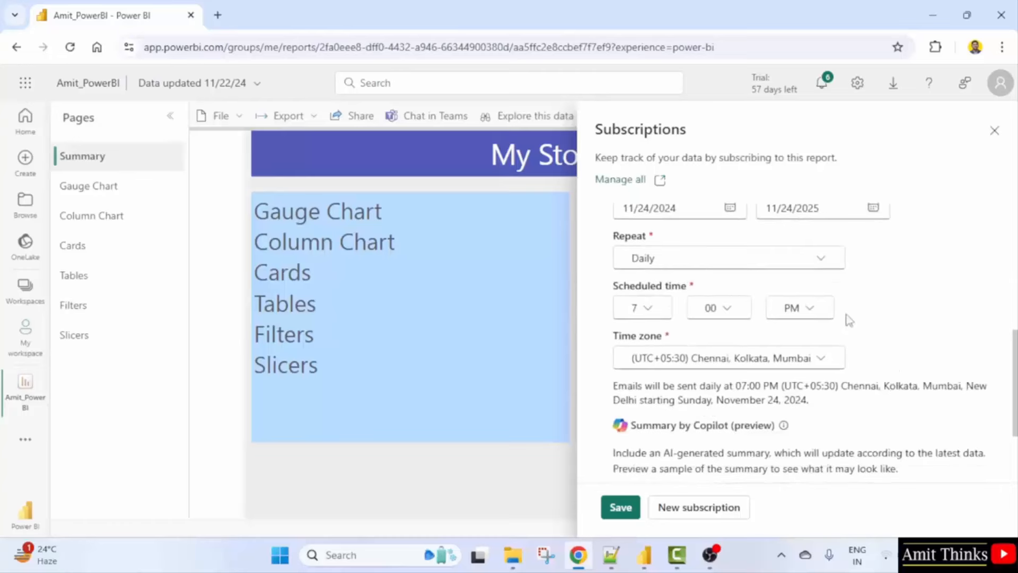
scroll(750, 352, "down", 2)
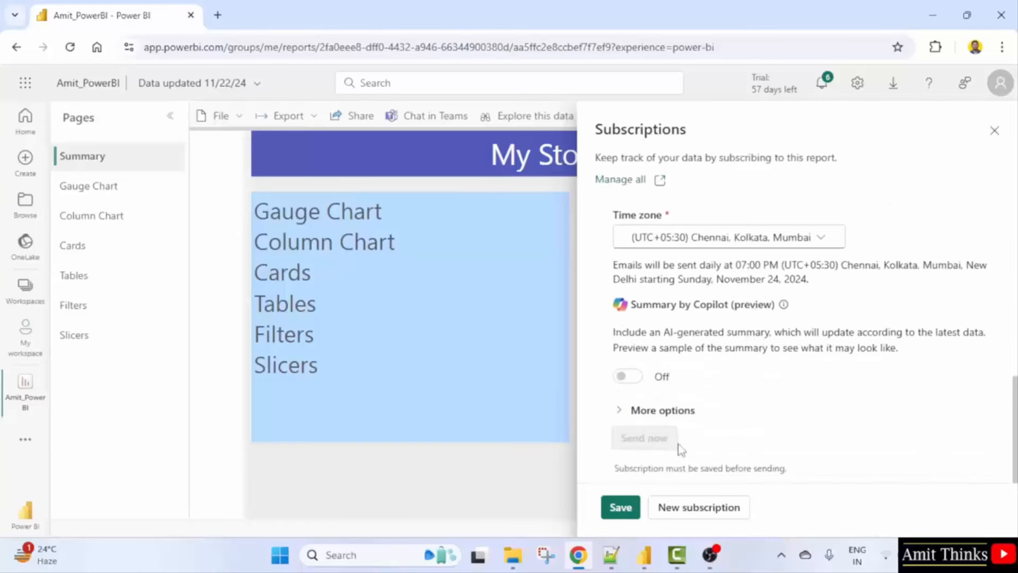
Review the subject and message under More options, then save the subscription.
left_click(672, 410)
scroll(673, 419, "down", 3)
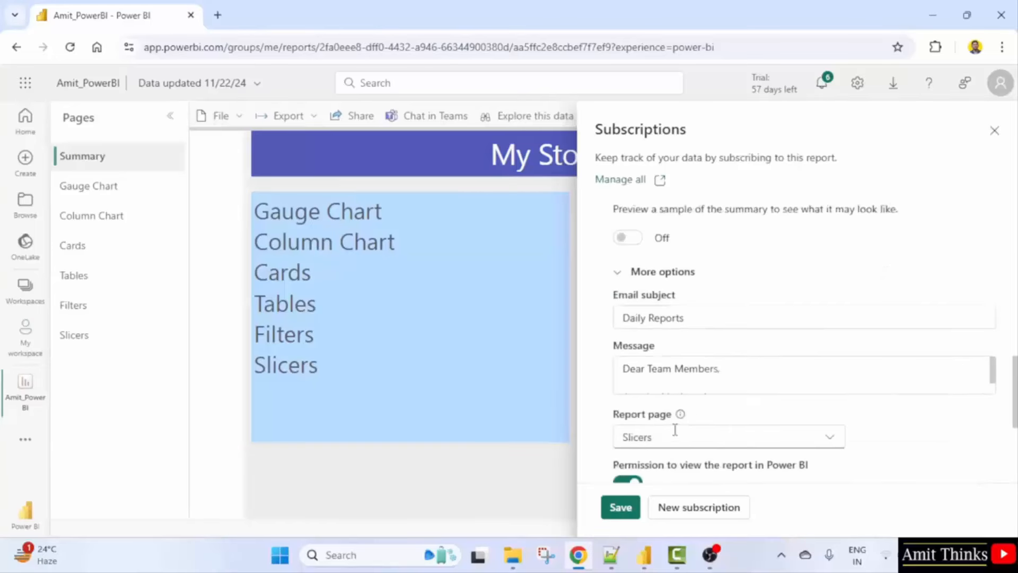
scroll(705, 369, "down", 1)
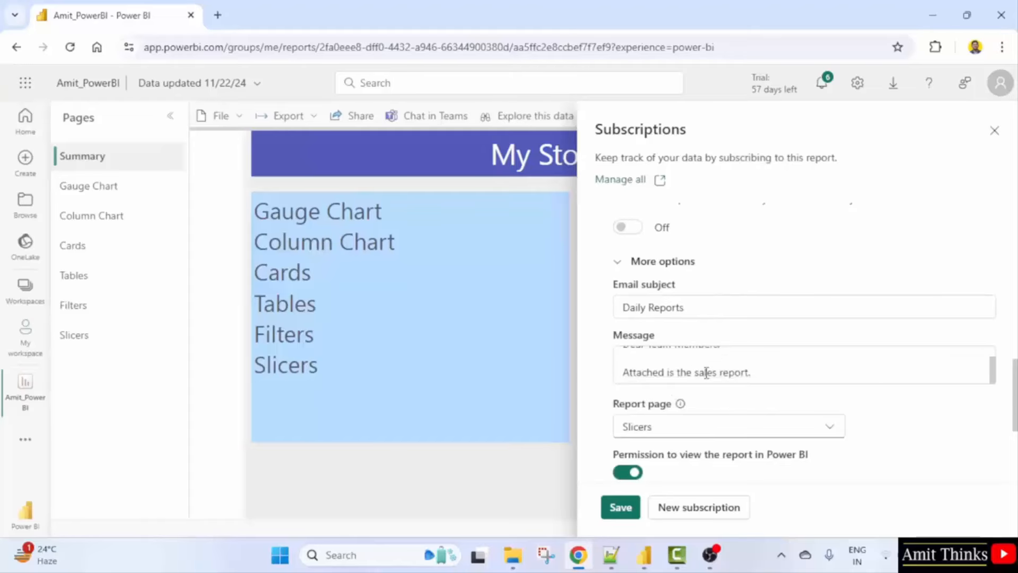
scroll(728, 407, "down", 2)
scroll(728, 407, "down", 2)
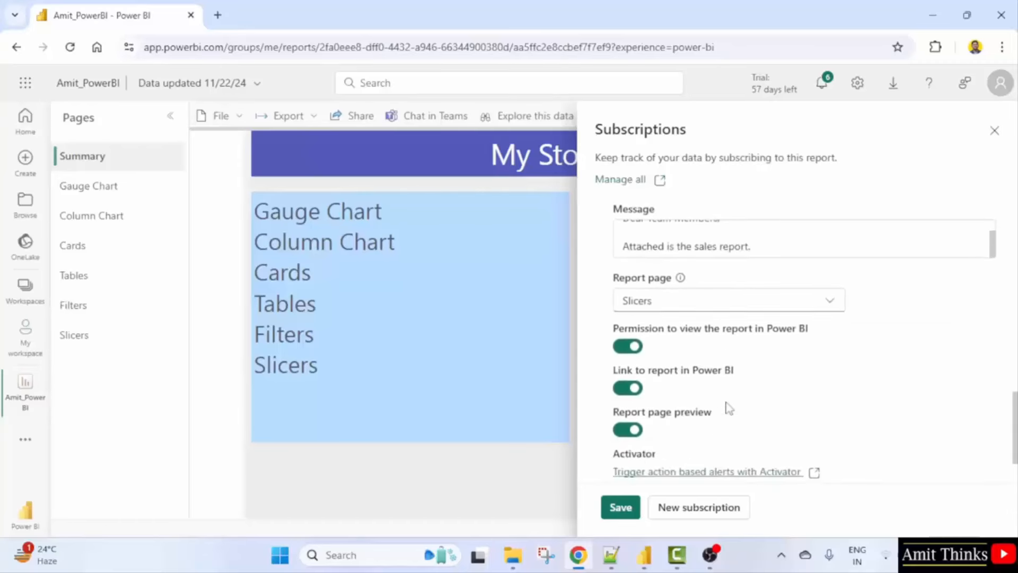
scroll(672, 386, "up", 3)
scroll(671, 386, "down", 4)
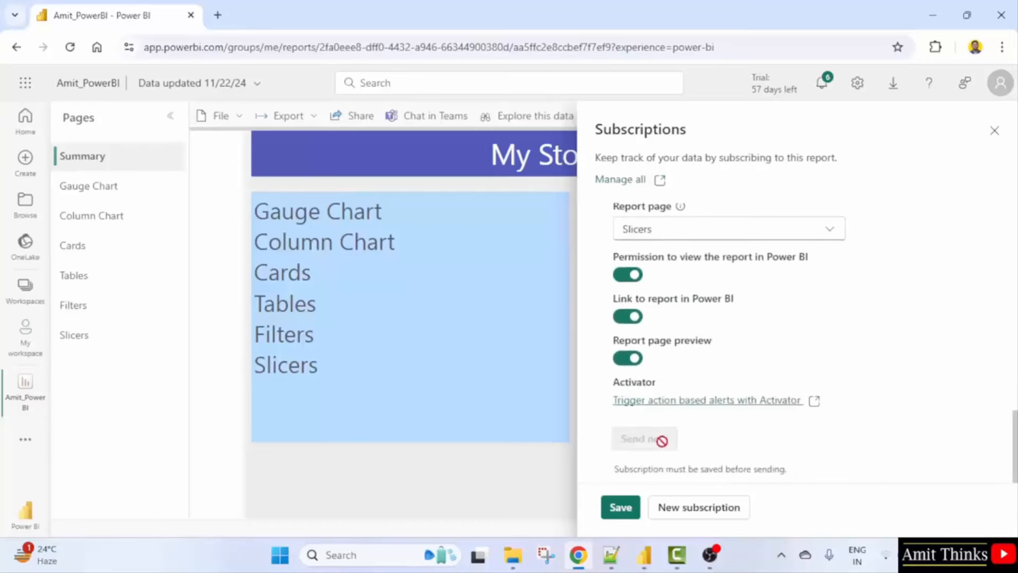
left_click(624, 512)
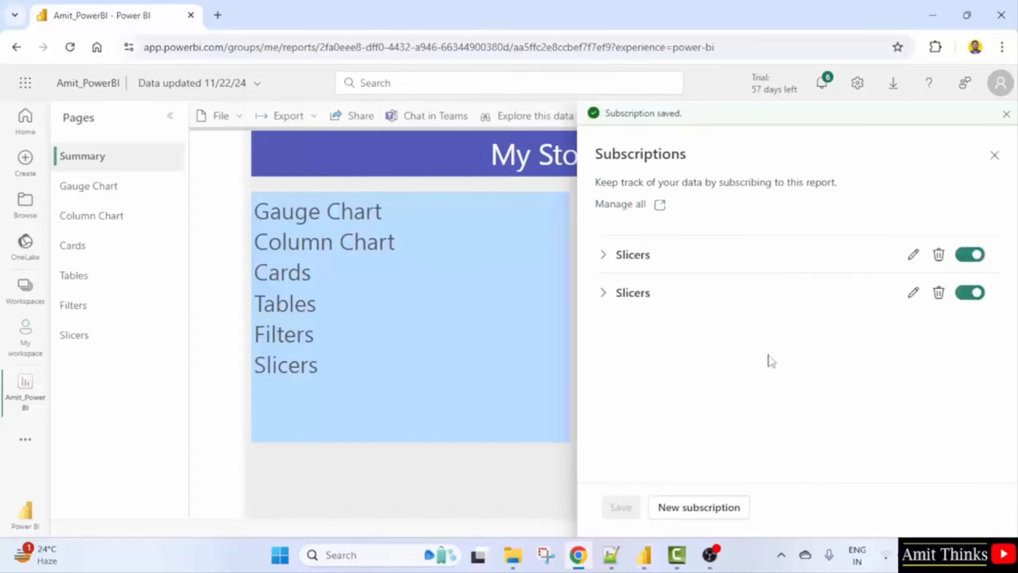
Open the second Slicers subscription for editing and use Send now to email it immediately.
left_click(913, 292)
scroll(743, 368, "down", 5)
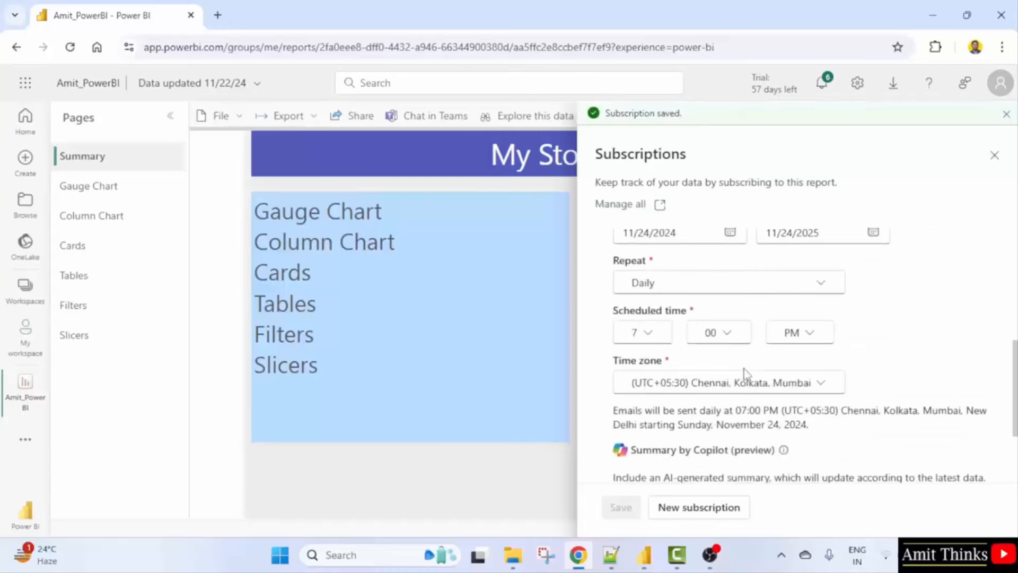
scroll(744, 368, "down", 3)
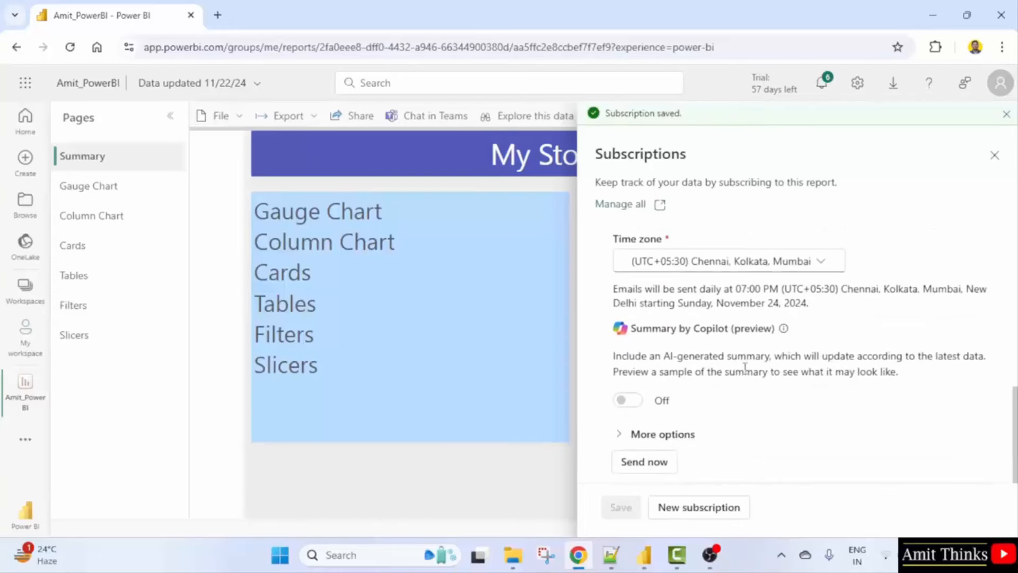
scroll(743, 367, "up", 4)
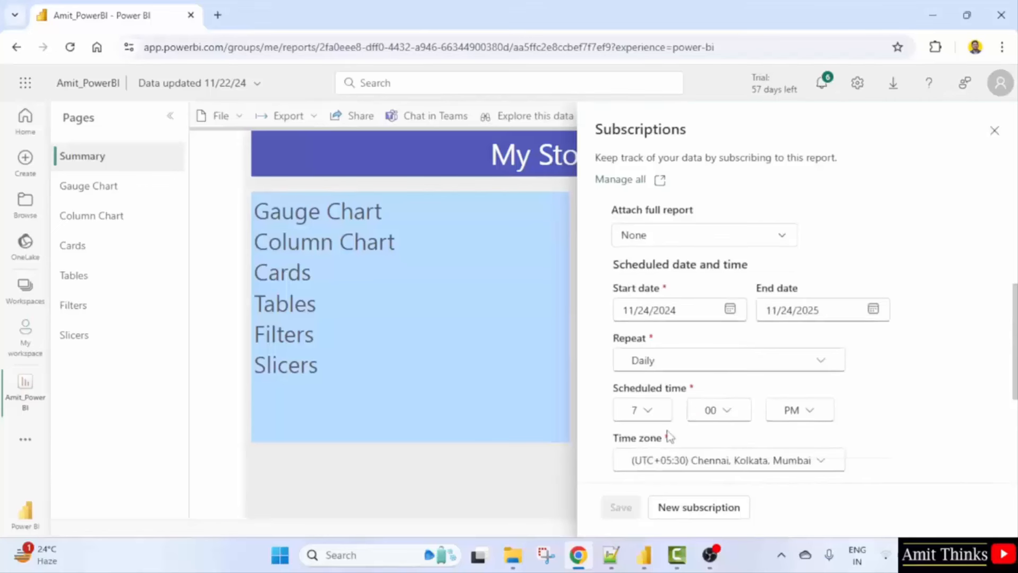
scroll(716, 374, "up", 1)
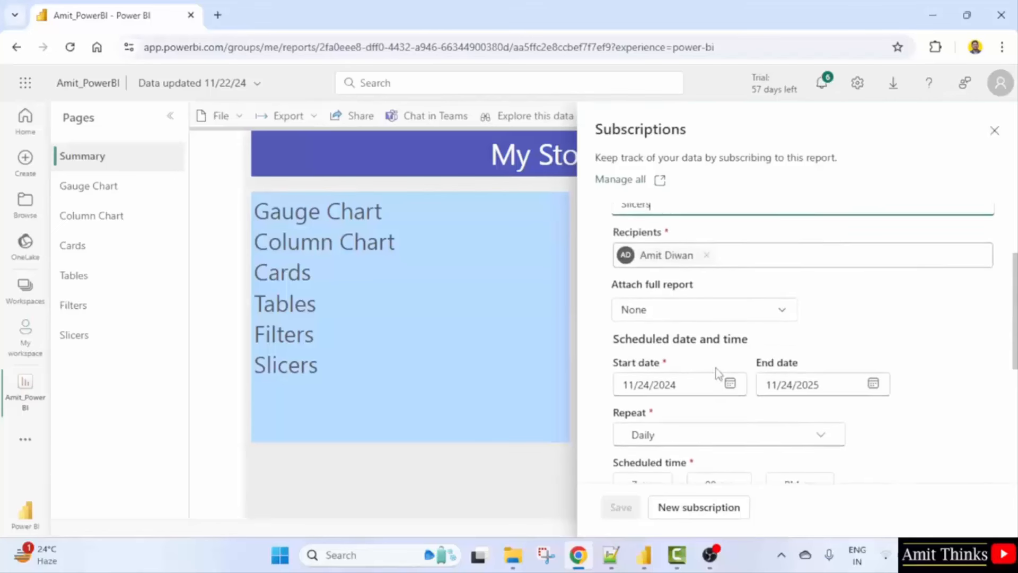
scroll(718, 374, "down", 2)
scroll(718, 374, "down", 2)
scroll(717, 373, "up", 7)
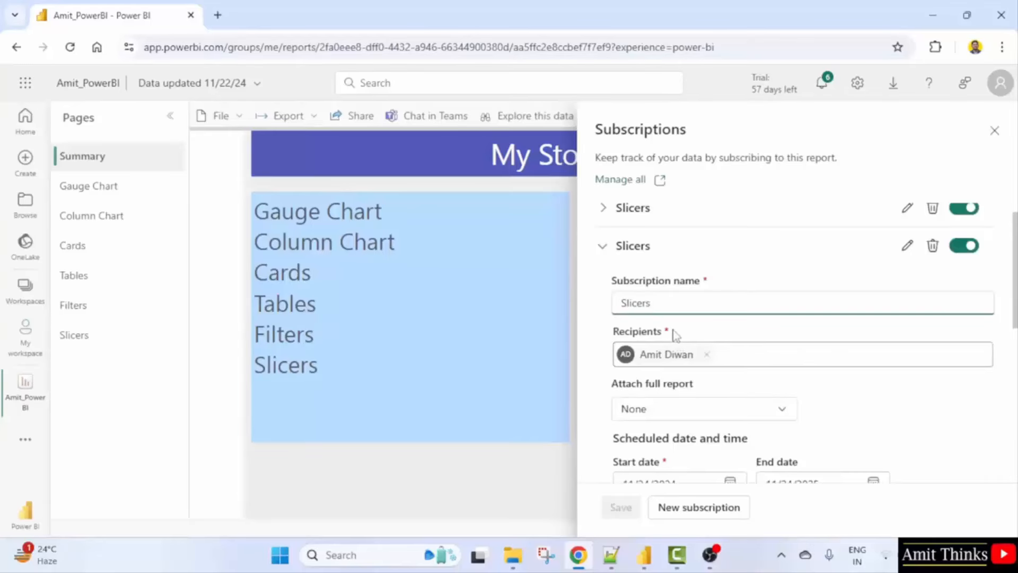
scroll(790, 382, "down", 6)
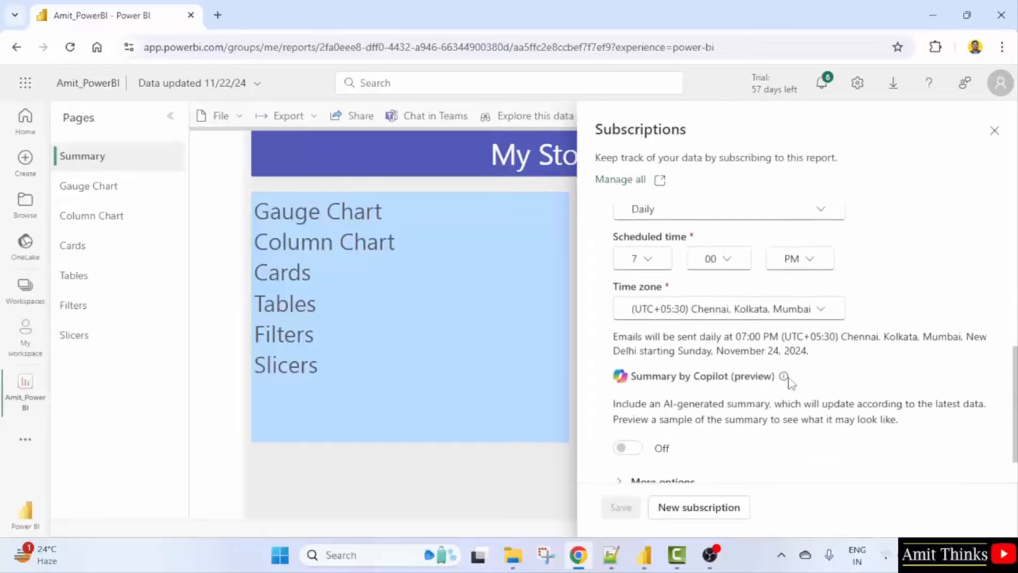
left_click(646, 462)
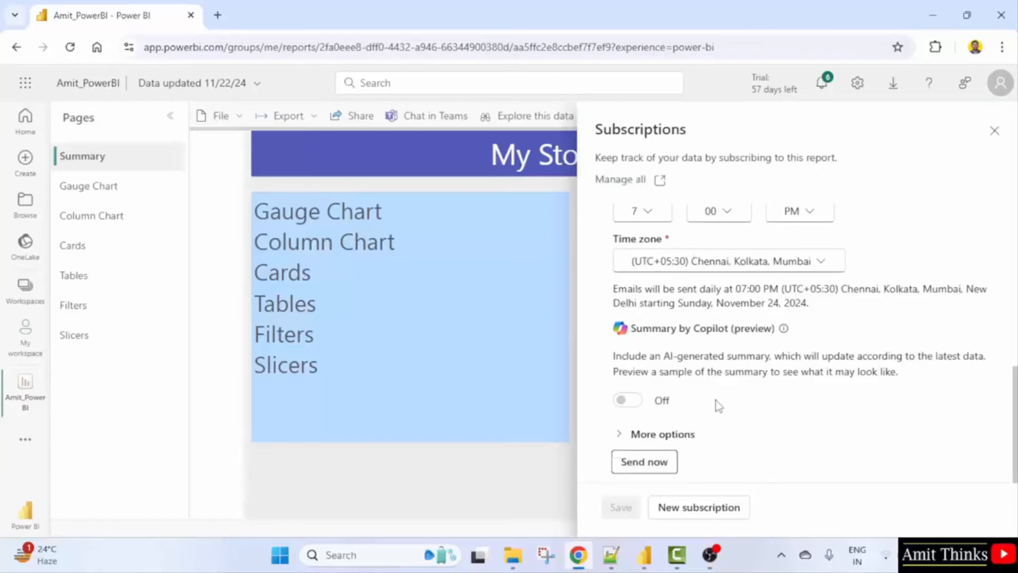
scroll(719, 405, "up", 2)
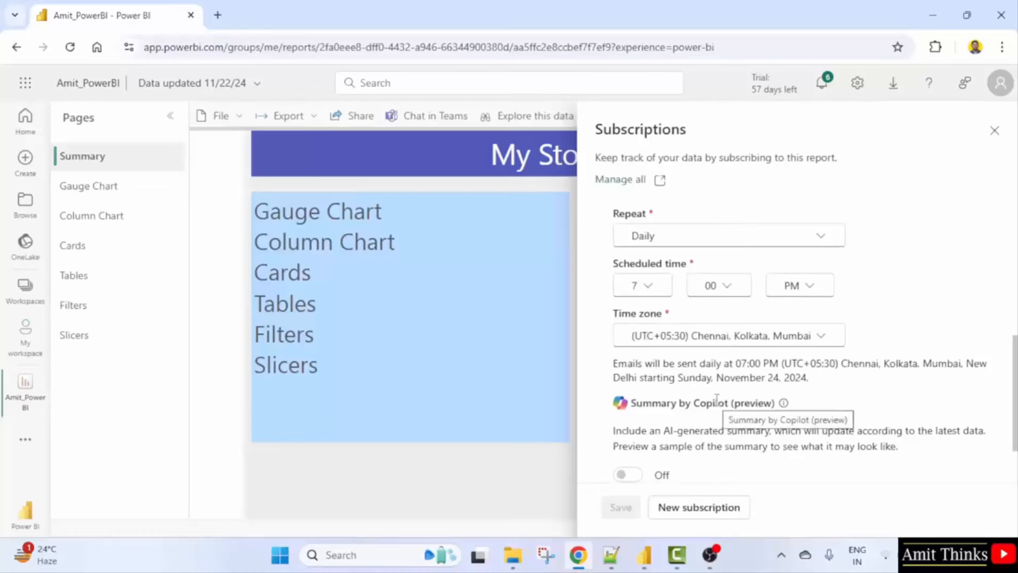
scroll(724, 397, "up", 5)
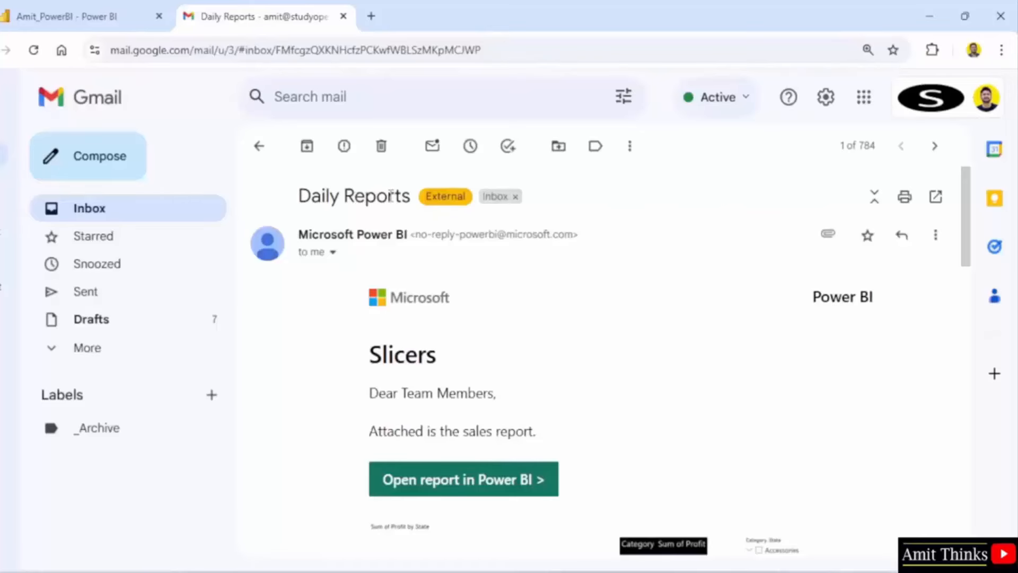
Review the Daily Reports email's subject, message and Slicers chart, then return to Power BI.
left_click_drag(300, 196, 410, 197)
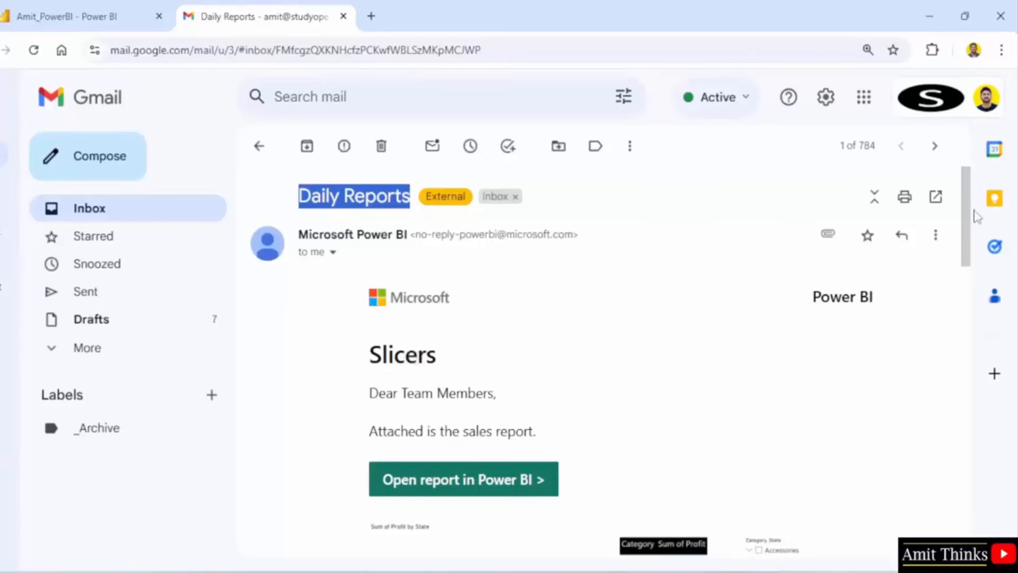
scroll(962, 215, "down", 1)
left_click_drag(373, 343, 545, 382)
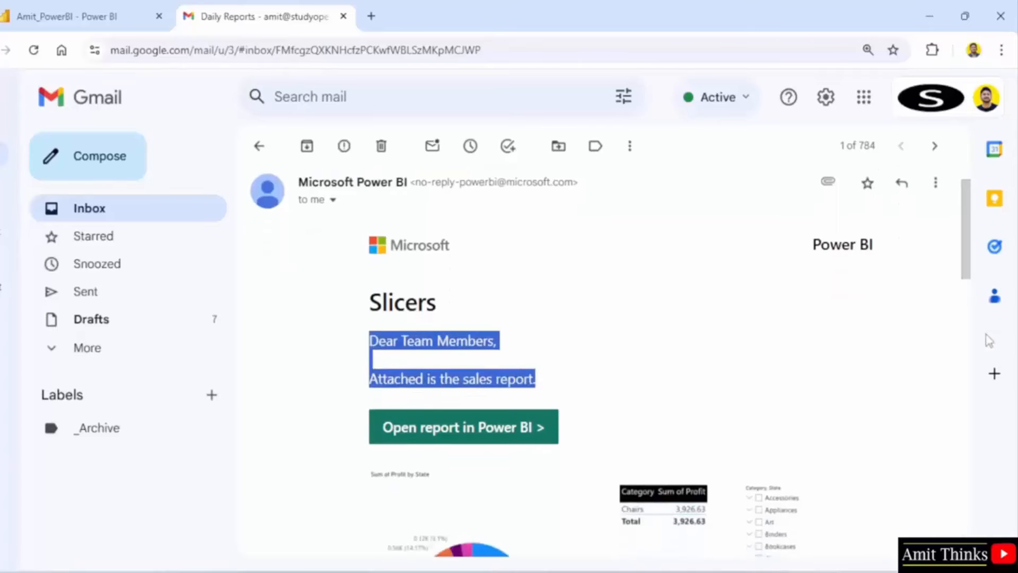
left_click_drag(968, 281, 969, 328)
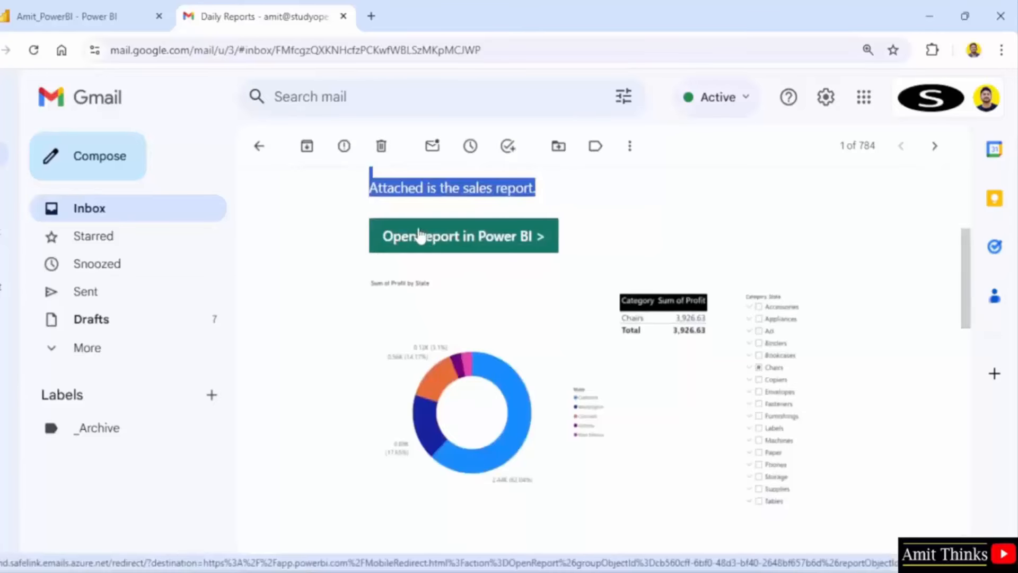
left_click_drag(964, 269, 969, 337)
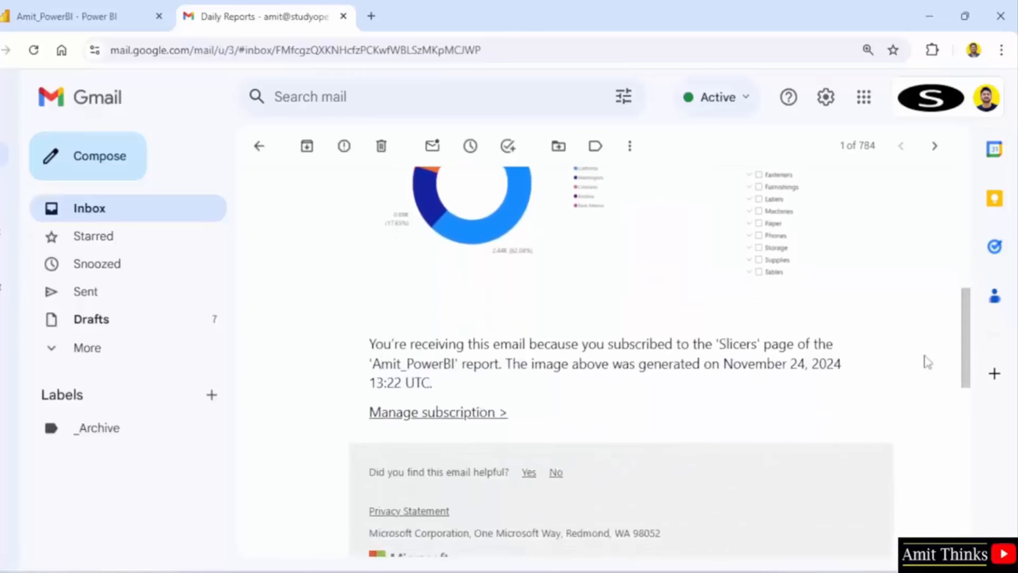
left_click_drag(963, 371, 972, 295)
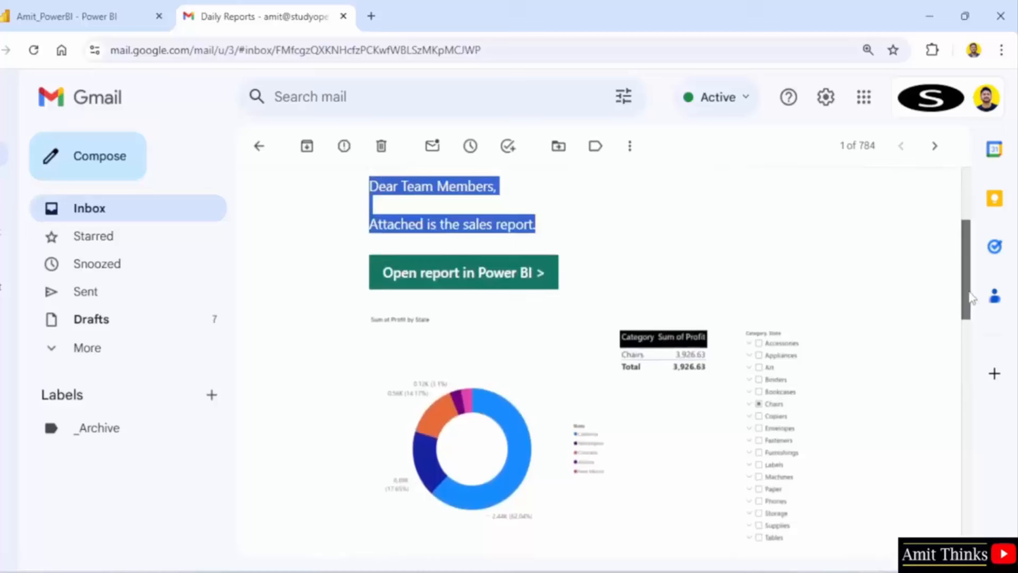
left_click(35, 6)
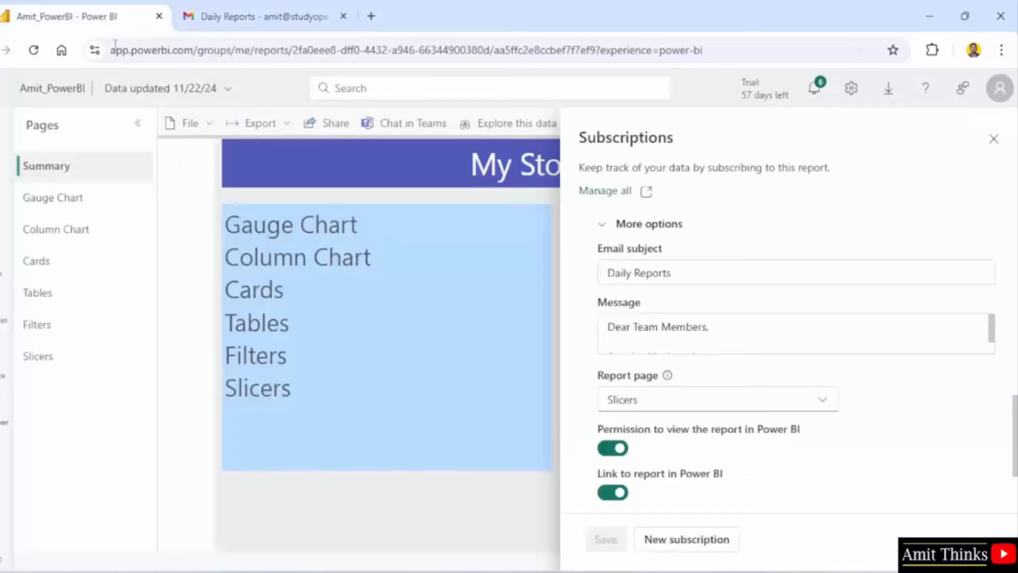
Close and reopen the Subscriptions panel to list both Slicers subscriptions.
left_click(992, 140)
left_click(738, 129)
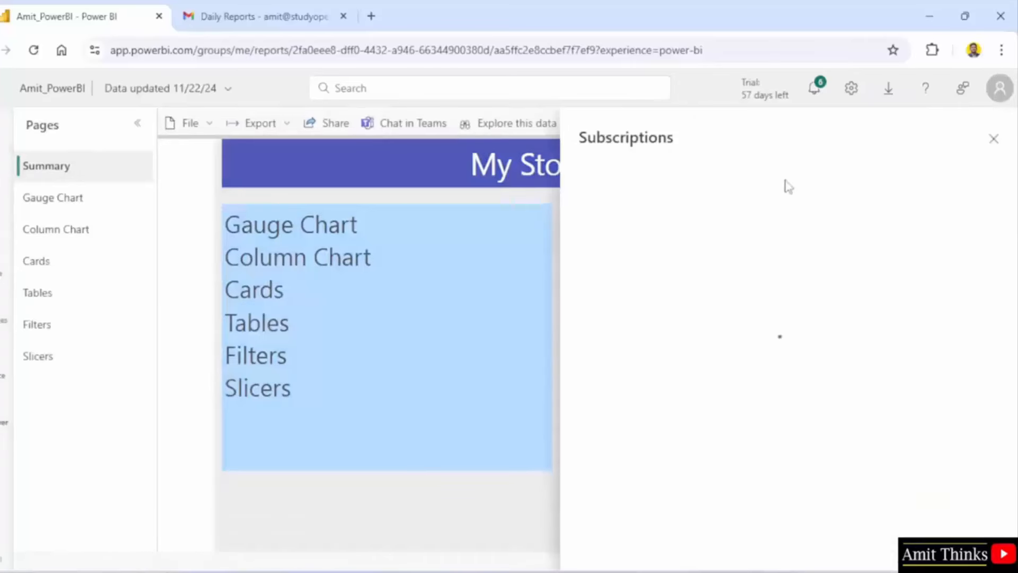
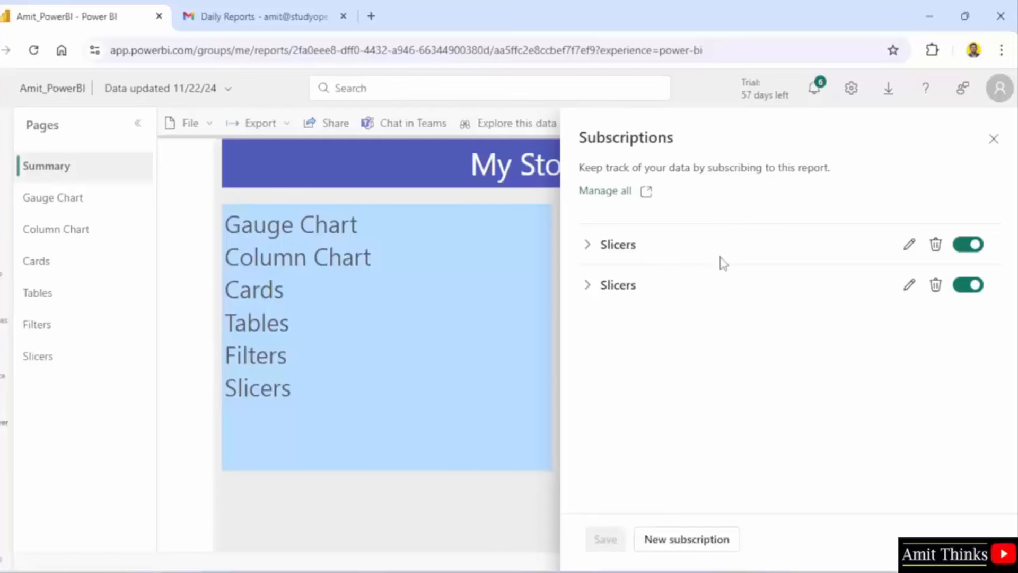
Reopen the second Slicers subscription and confirm its repeat frequency stays Daily.
left_click(909, 284)
scroll(841, 438, "down", 2)
scroll(843, 441, "down", 2)
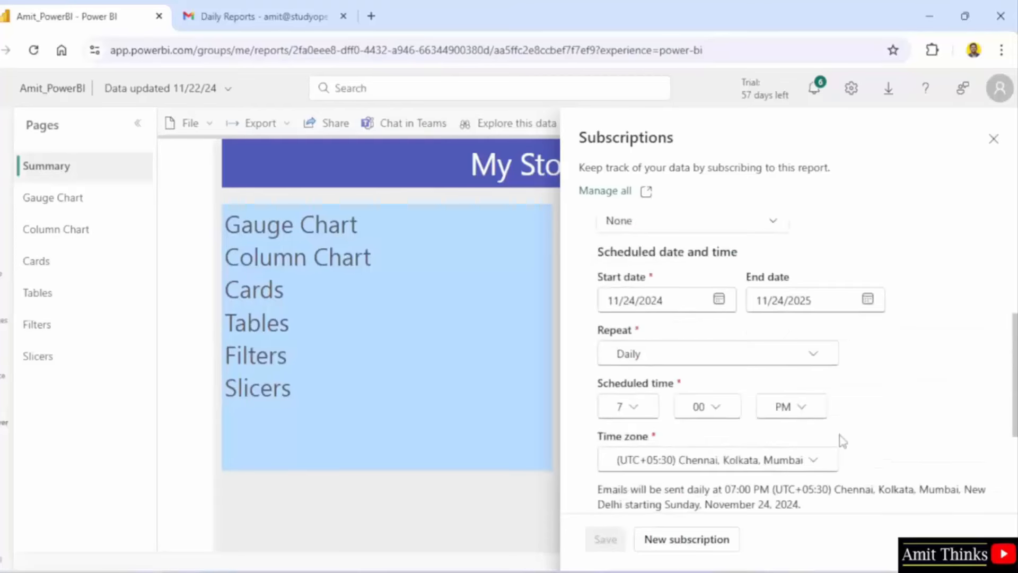
left_click(772, 364)
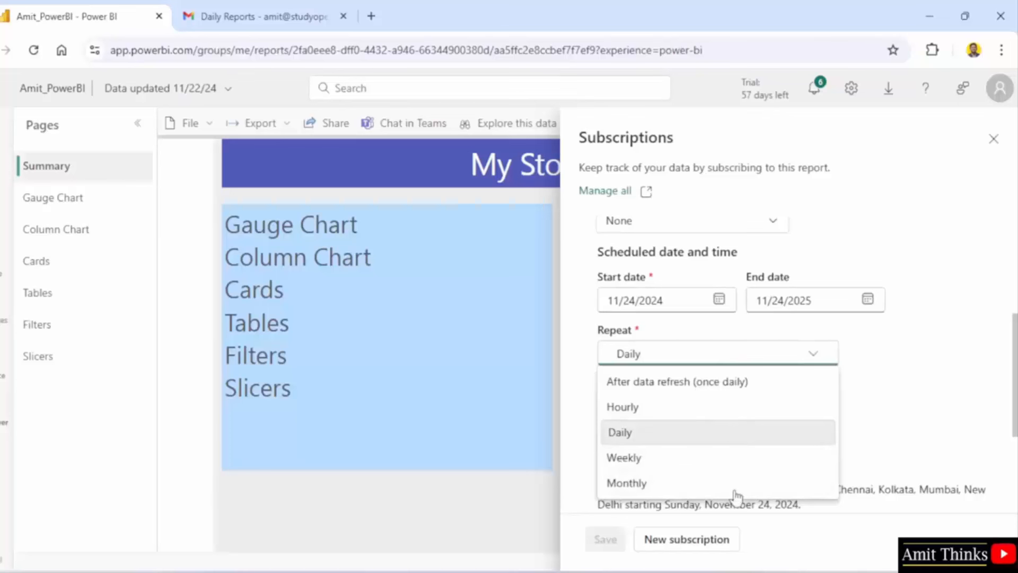
left_click(875, 356)
scroll(874, 352, "up", 2)
scroll(875, 352, "up", 2)
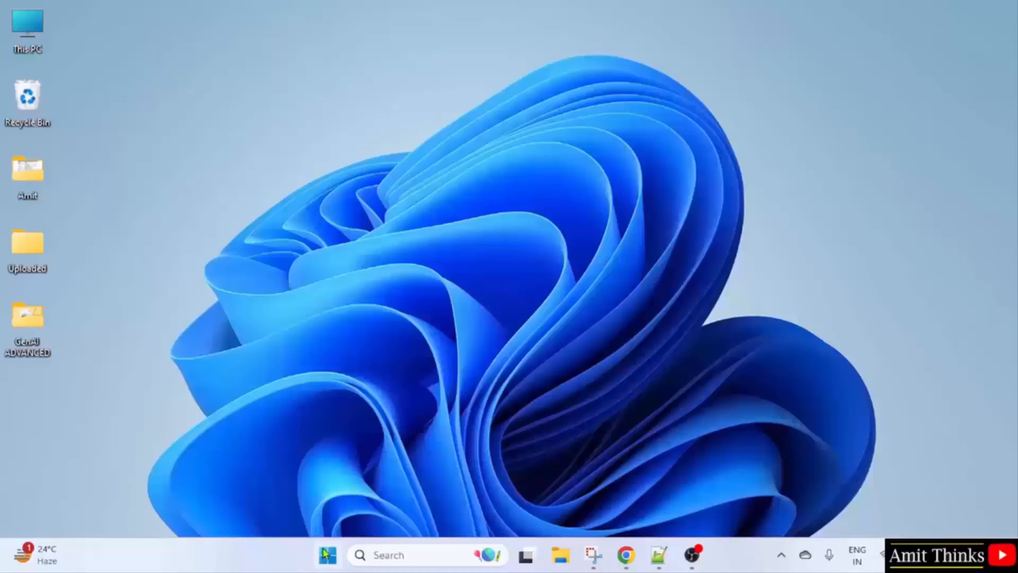
Launch Power BI Desktop by searching 'power' from the Start menu.
left_click(326, 555)
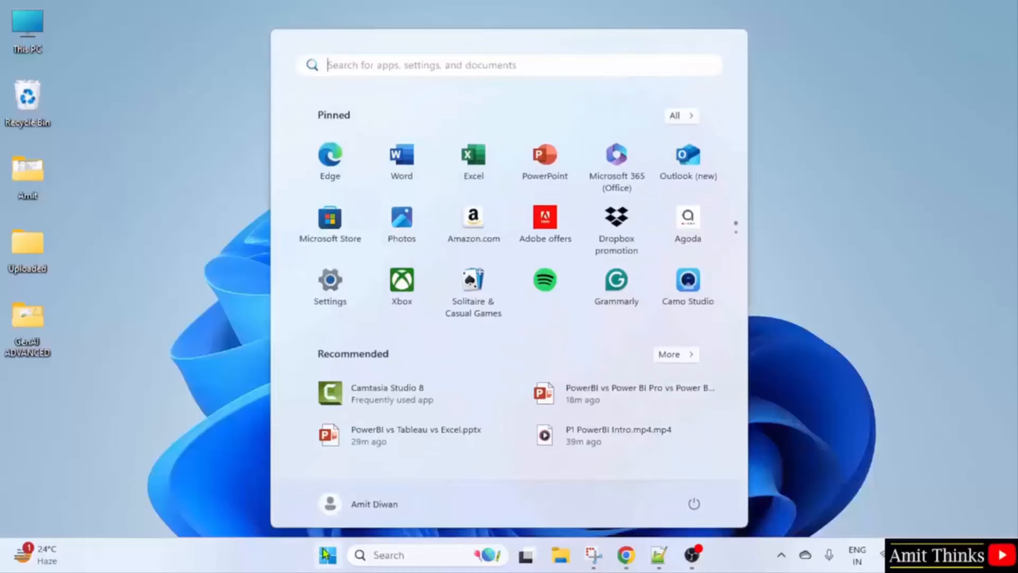
left_click(325, 555)
left_click(325, 554)
type("power")
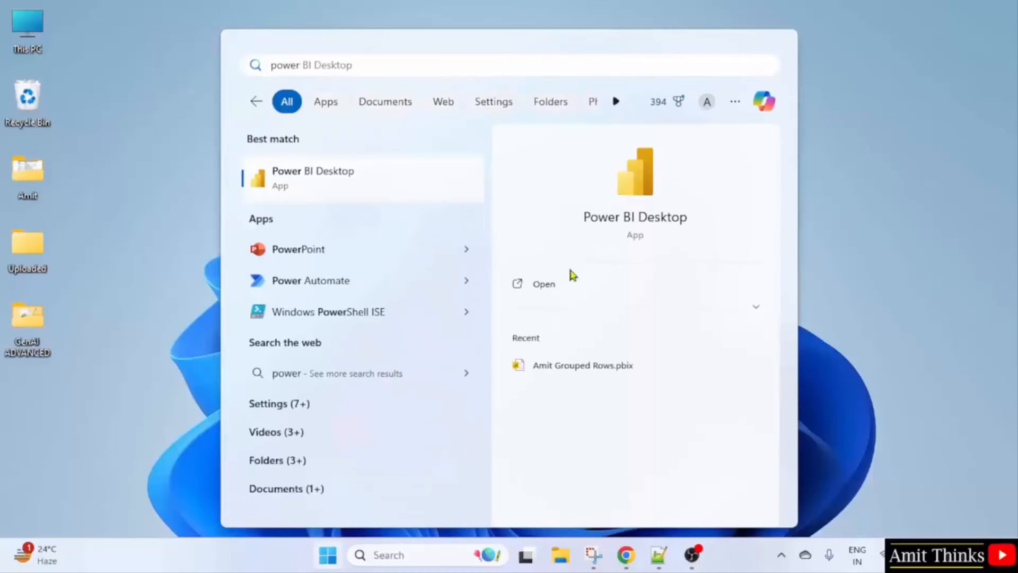
left_click(604, 291)
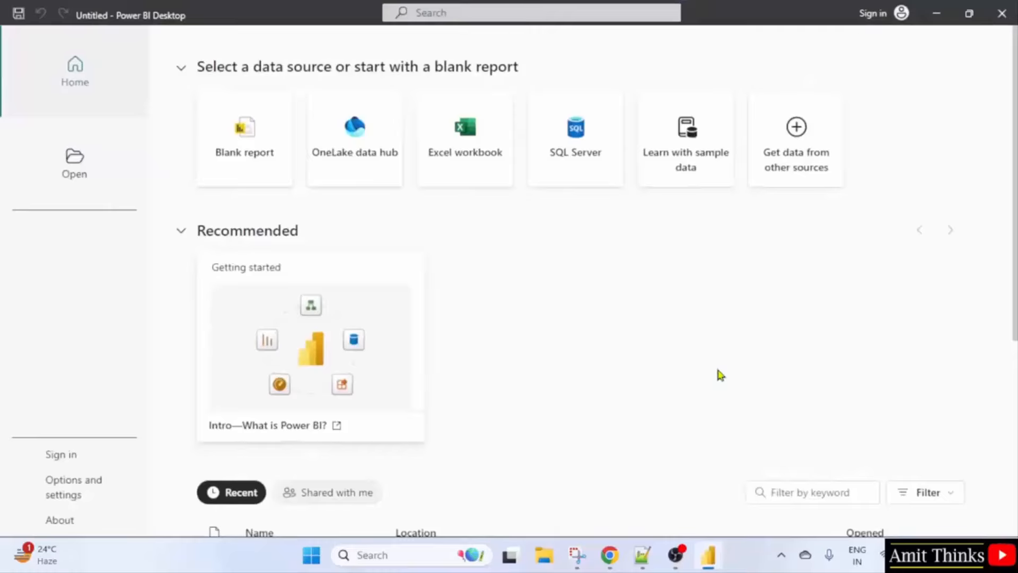
Confirm in the About dialog that the version is 2.129.905.0 (May, 2024), then close it.
left_click(111, 520)
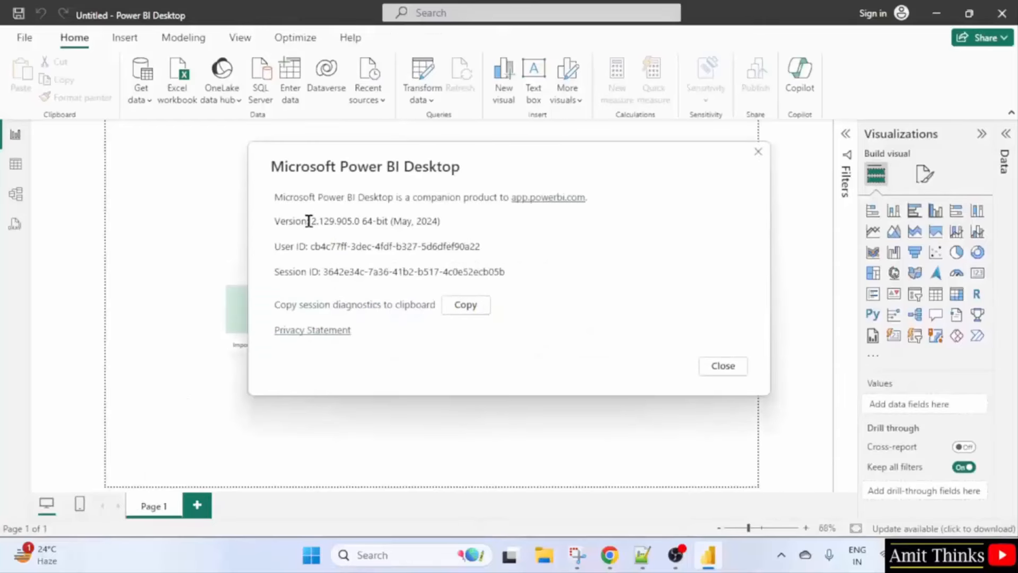
left_click_drag(309, 221, 348, 232)
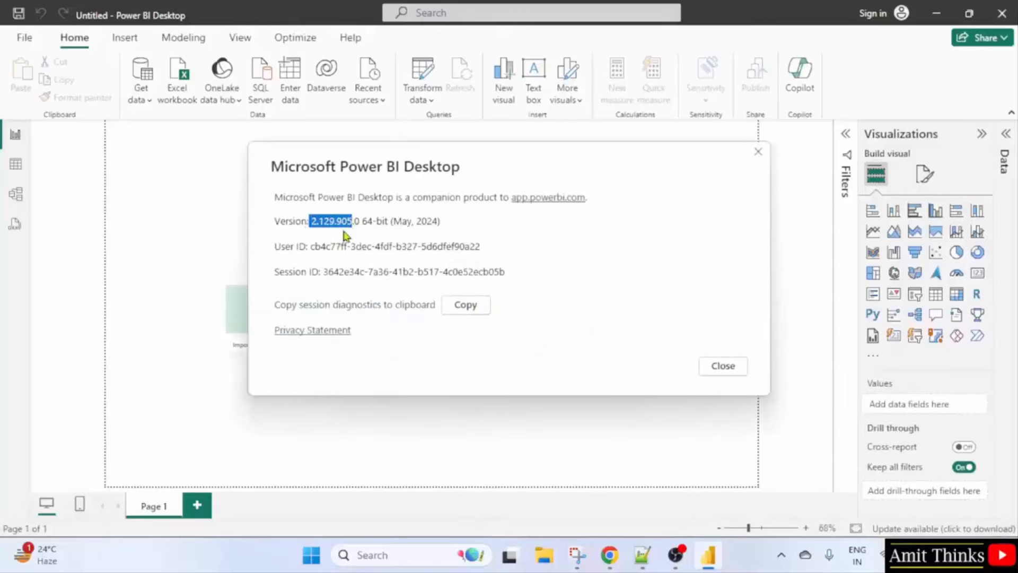
left_click(759, 153)
Minimise Power BI and search Google for 'download power bi'.
left_click(936, 14)
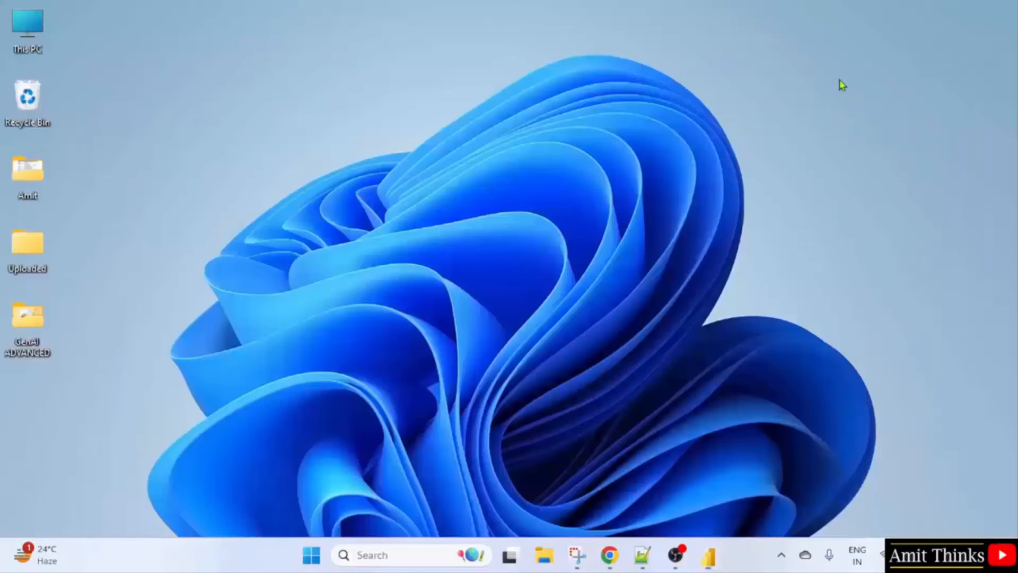
left_click(610, 555)
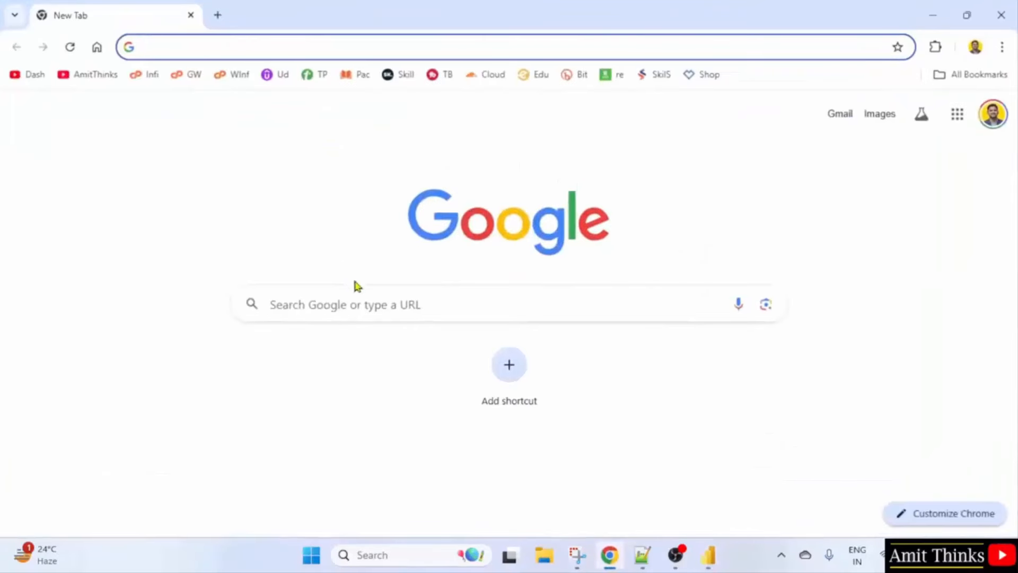
left_click(351, 291)
type("download power bi")
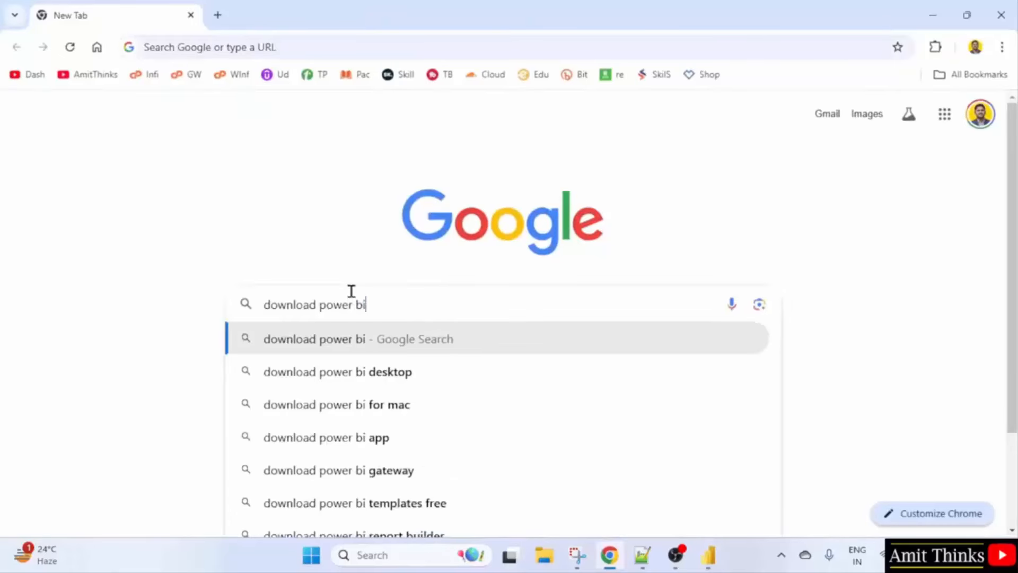
key("Return")
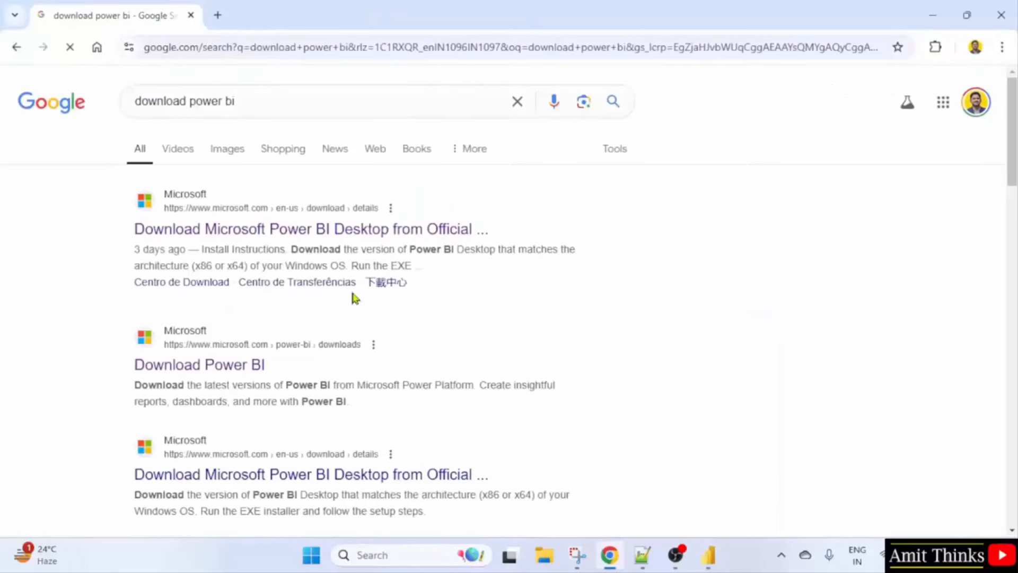
Download the English 64-bit installer PBIDesktopSetup_x64.exe from Microsoft Download Center.
left_click(356, 235)
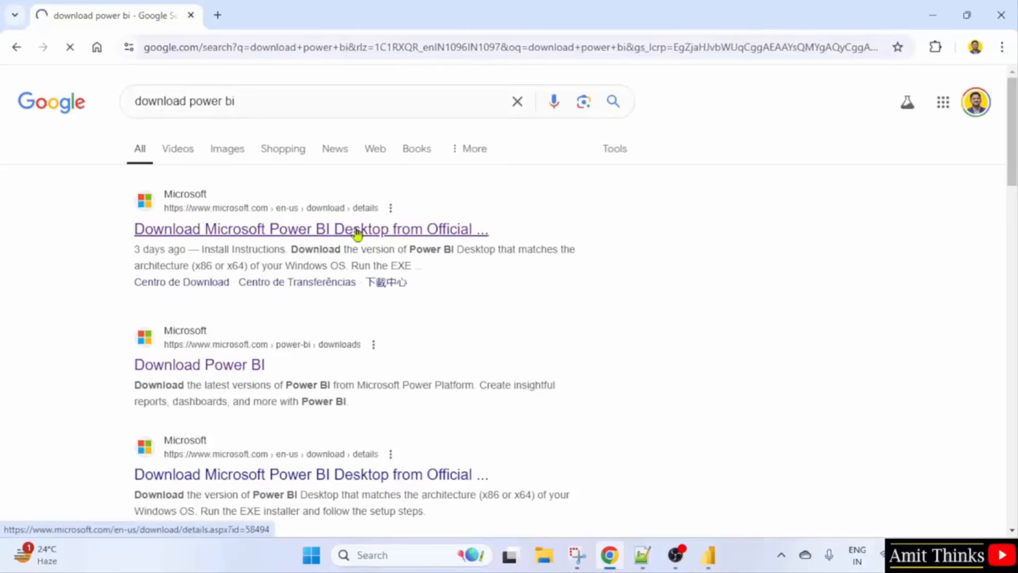
scroll(472, 279, "down", 1)
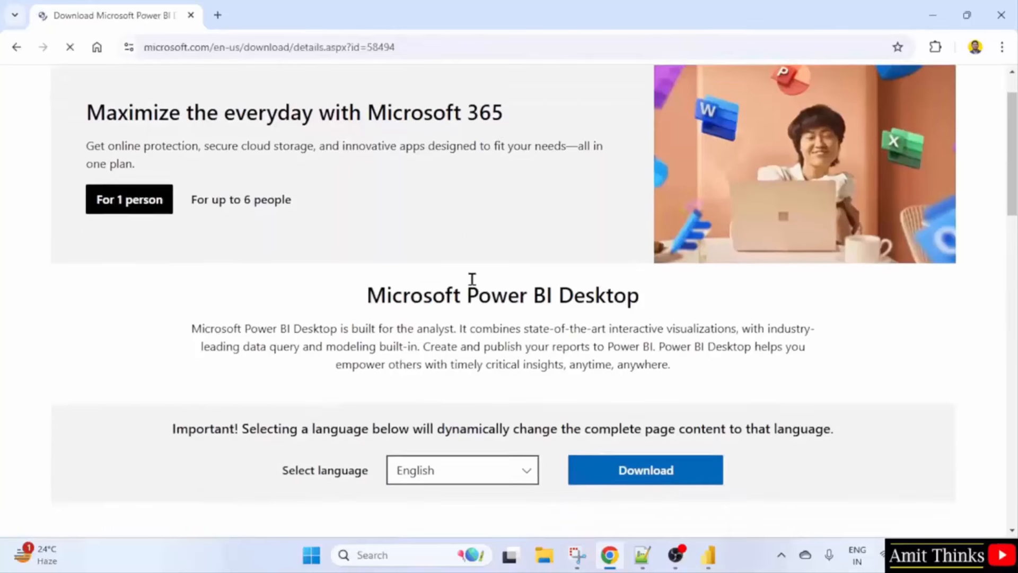
scroll(472, 279, "down", 2)
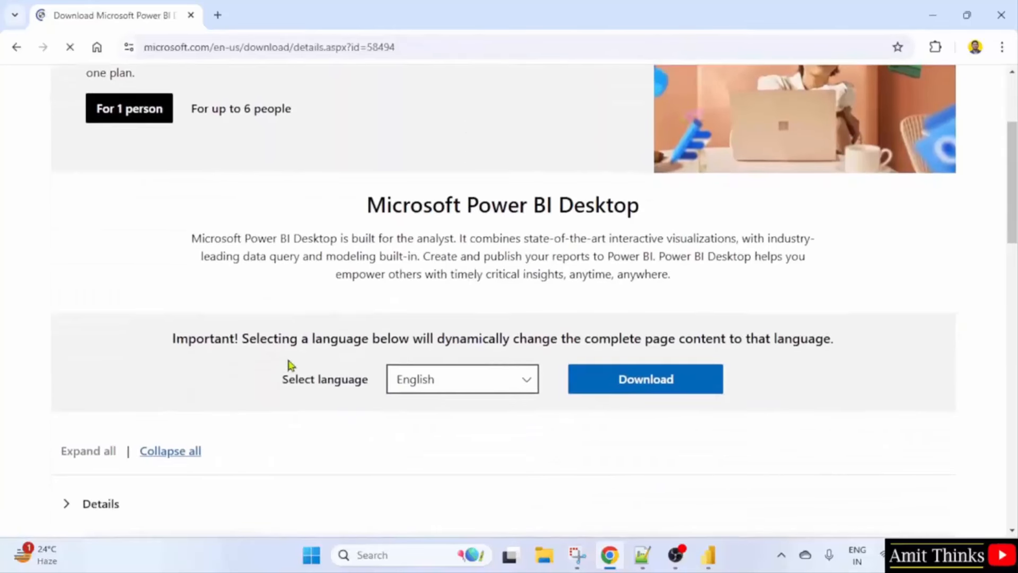
left_click(443, 379)
left_click(443, 380)
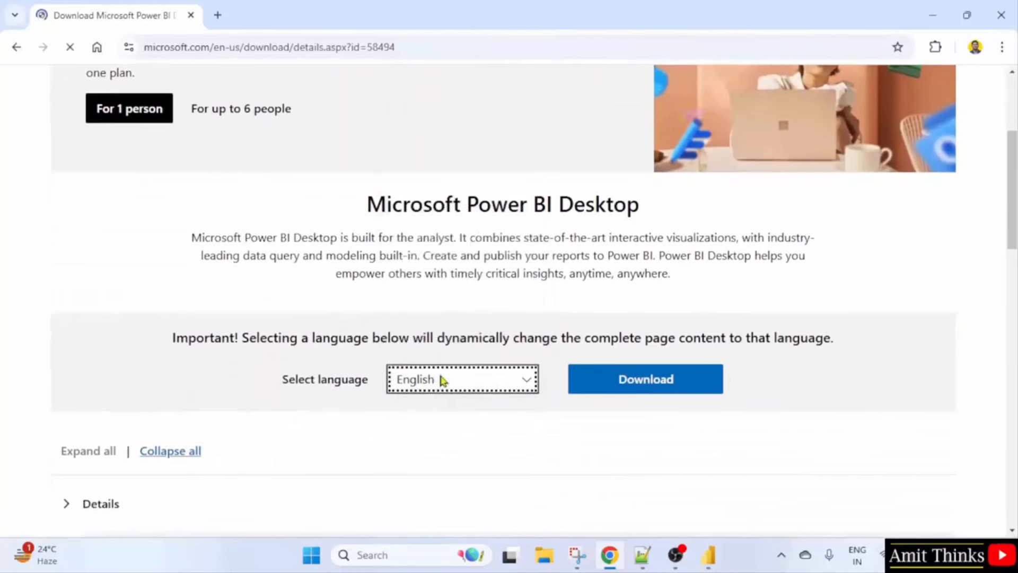
left_click(654, 386)
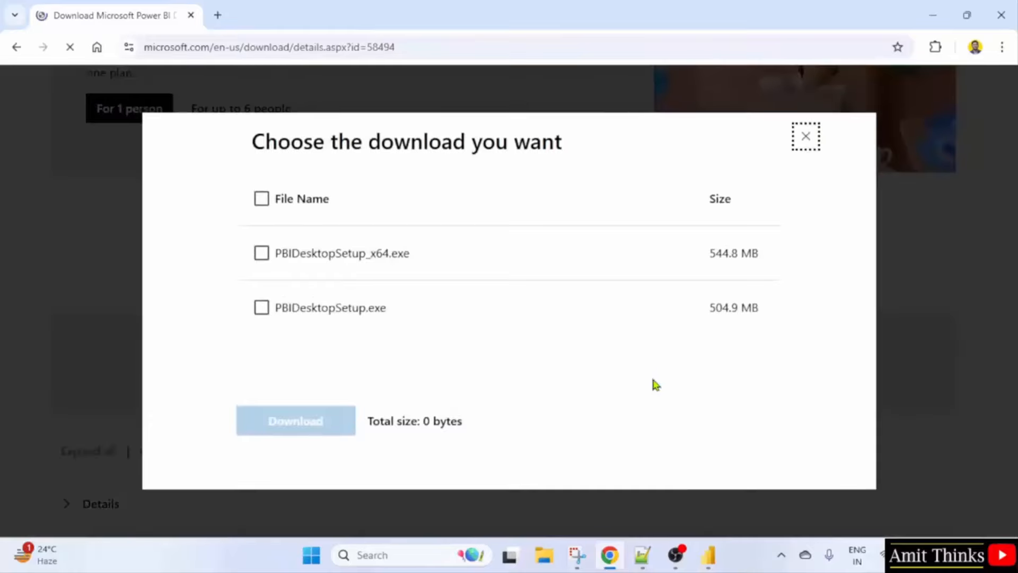
left_click(263, 255)
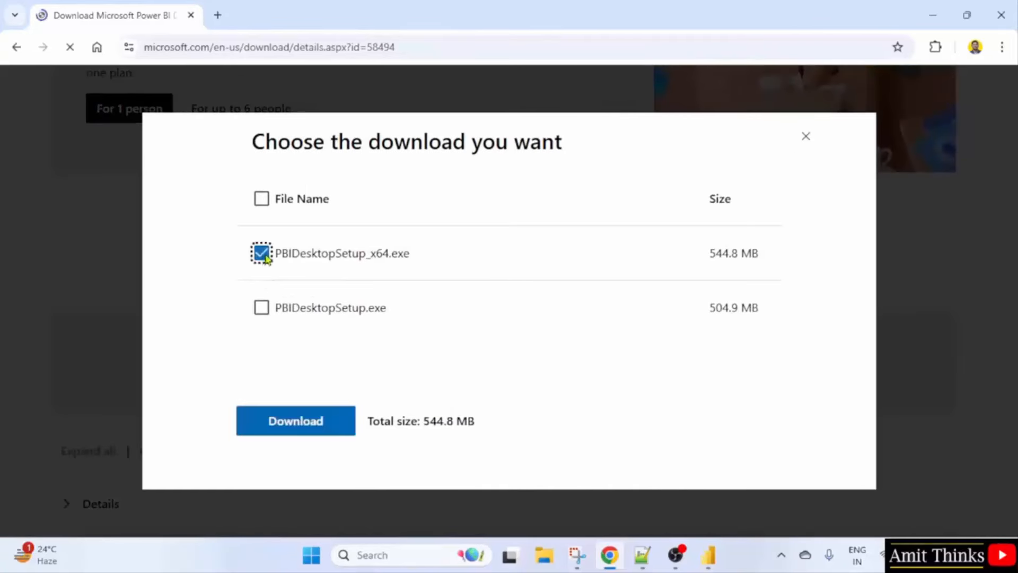
left_click(304, 432)
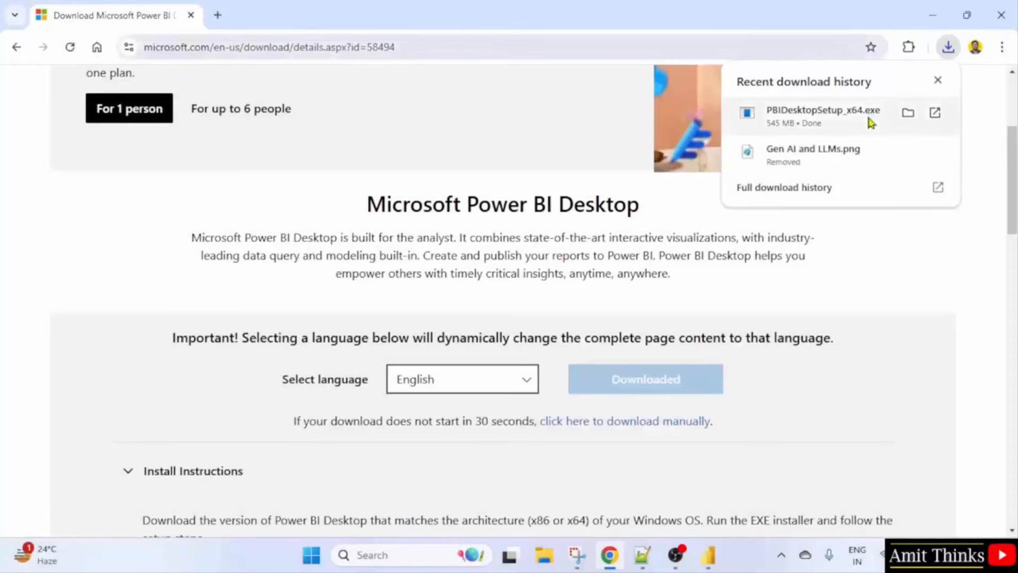
left_click(935, 17)
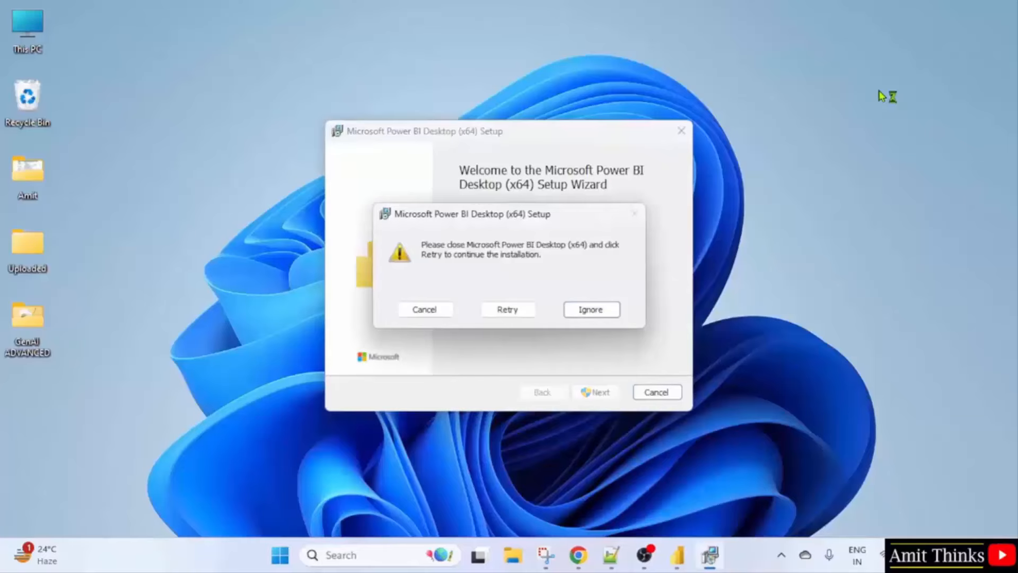
Close the running Power BI, retry setup and accept the license terms.
left_click(678, 555)
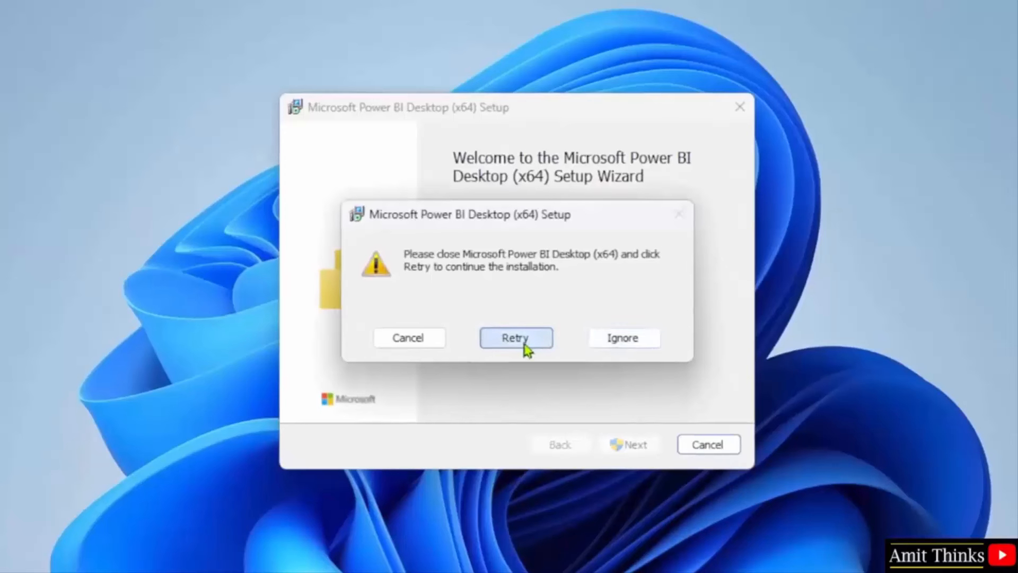
left_click(523, 341)
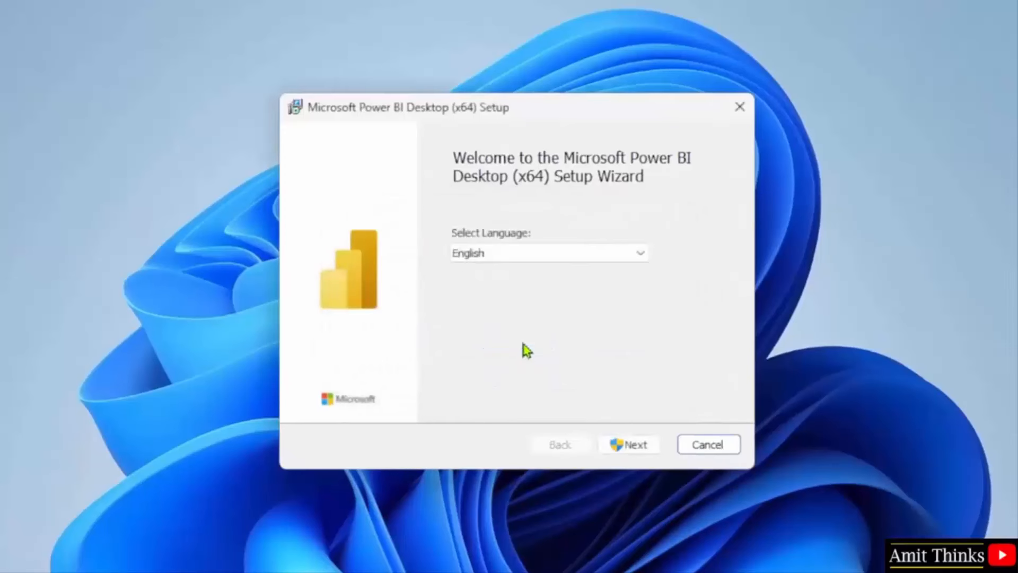
left_click(646, 449)
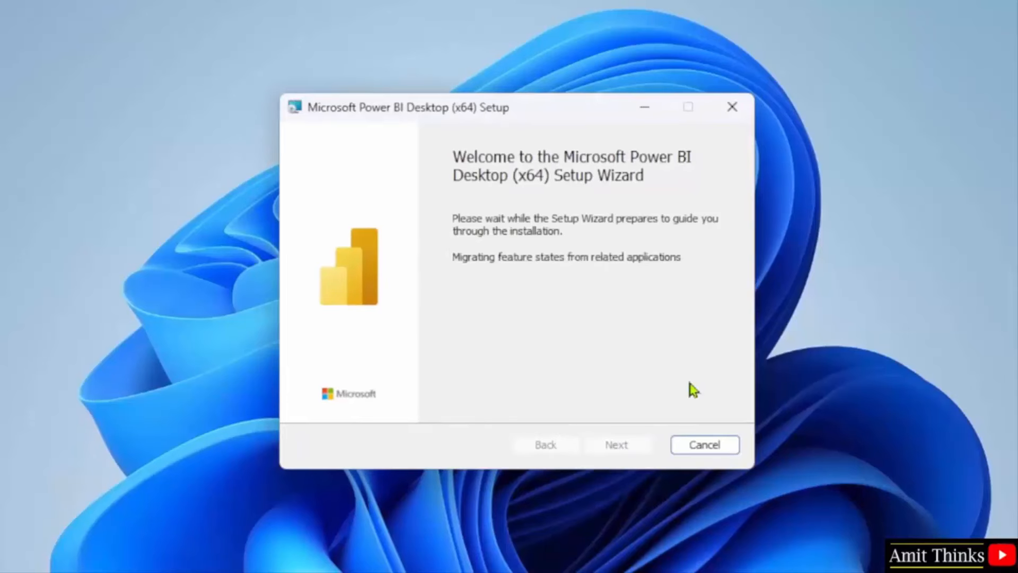
left_click(623, 440)
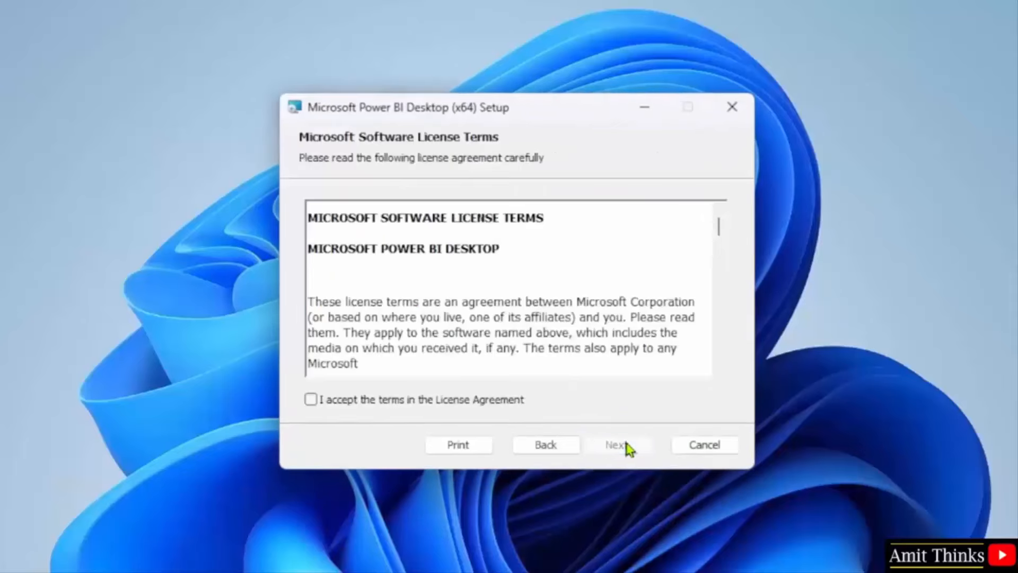
left_click(374, 407)
left_click(620, 448)
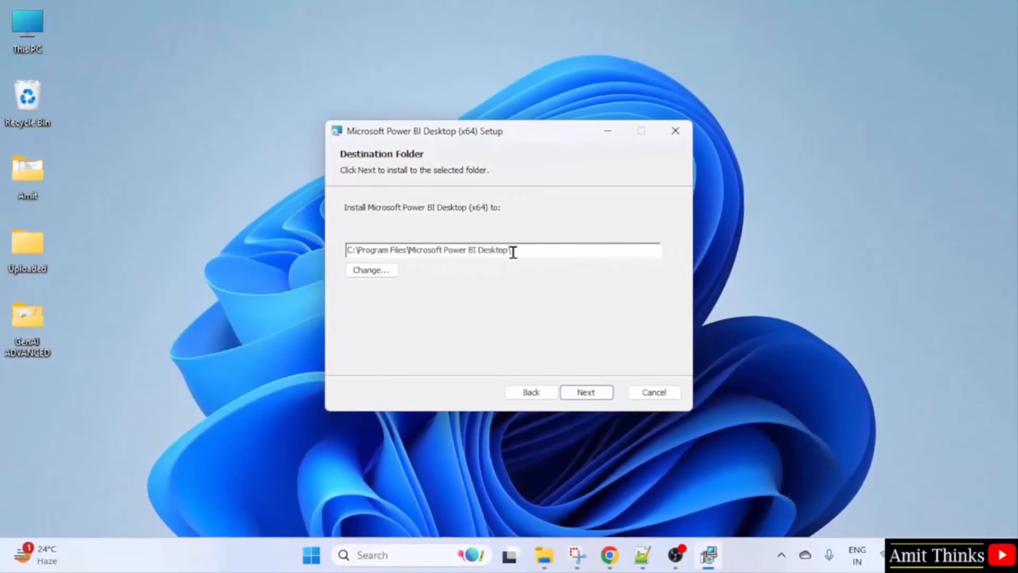
Check that C:\Program Files\Microsoft Power BI Desktop exists in File Explorer.
left_click(544, 554)
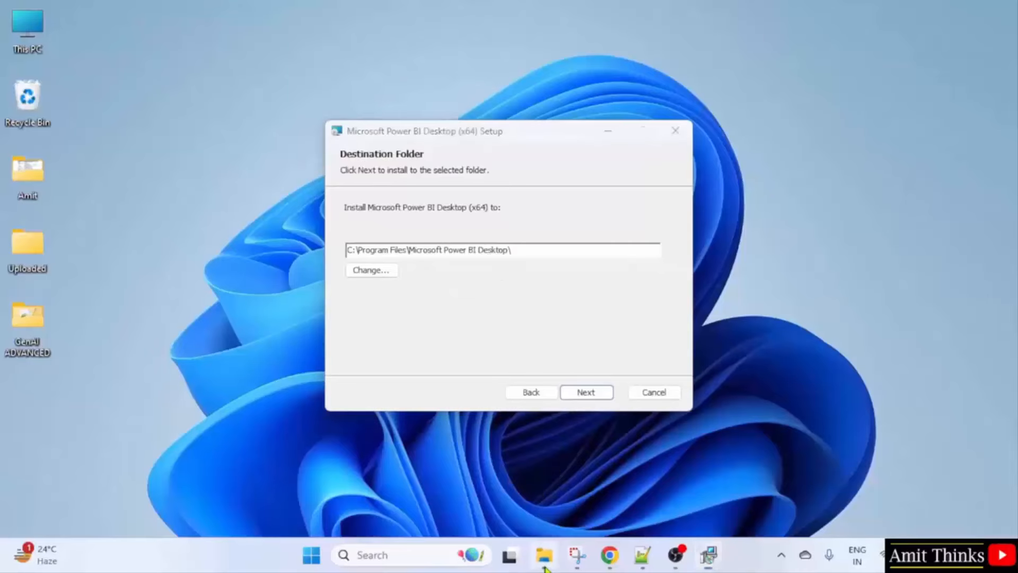
double_click(200, 158)
double_click(216, 234)
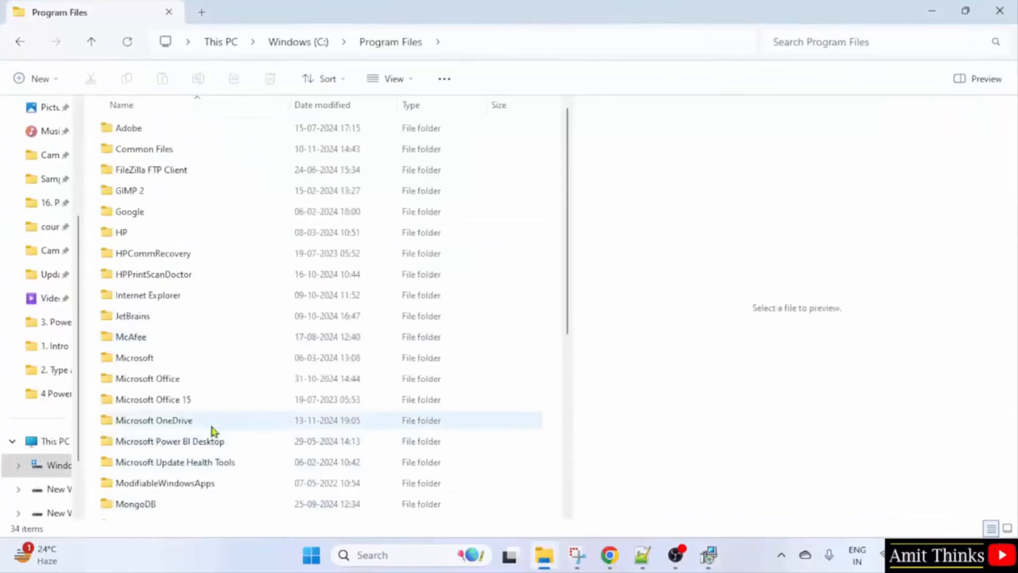
left_click(259, 445)
scroll(318, 318, "down", 2)
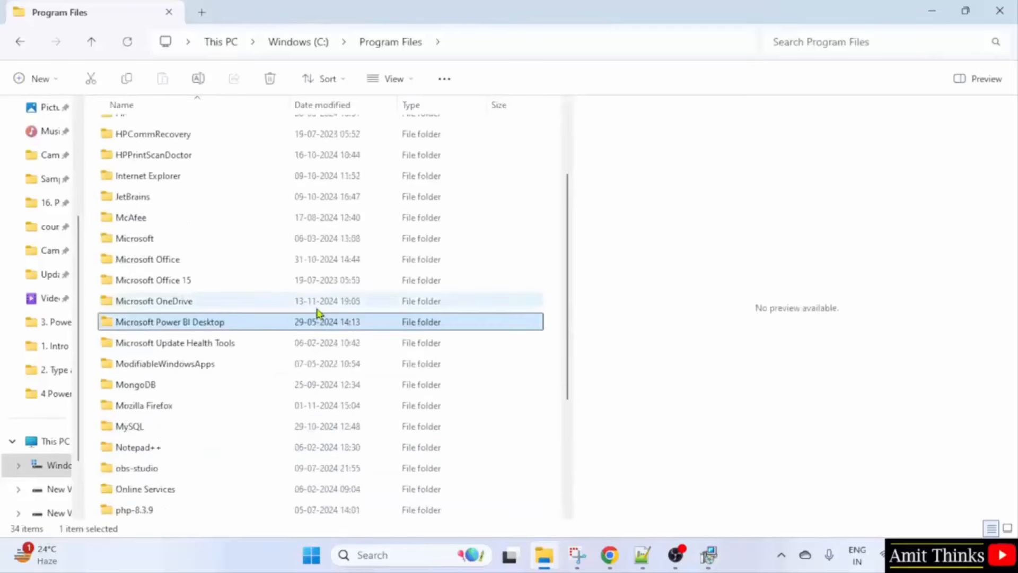
left_click(931, 13)
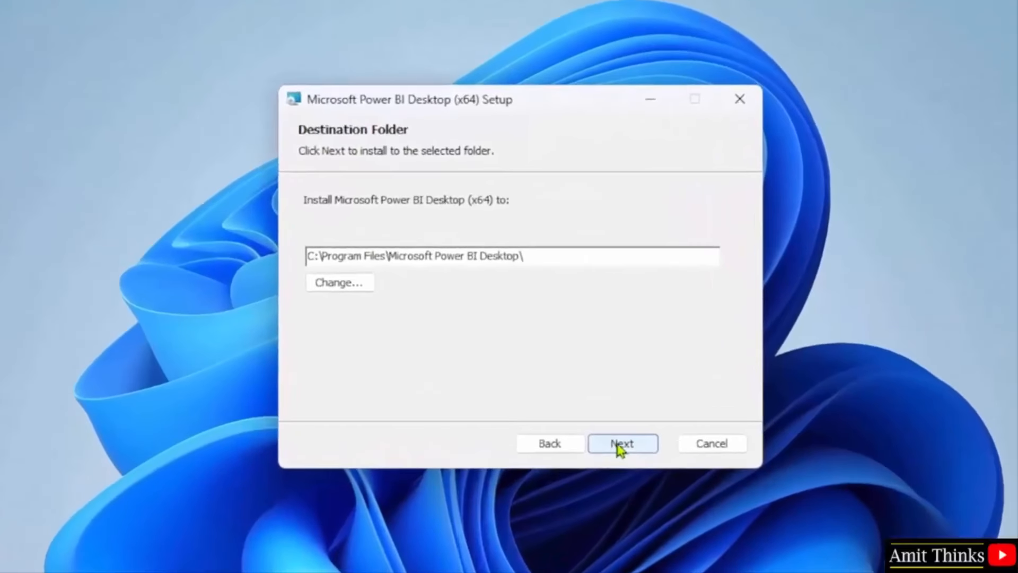
Install into the default Microsoft Power BI Desktop folder and finish with Launch checked.
left_click(620, 448)
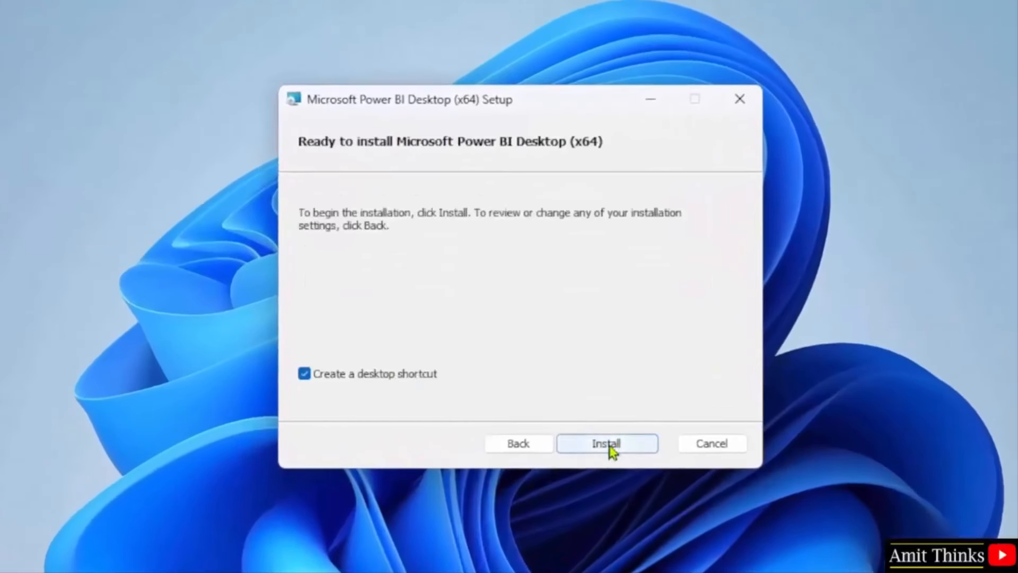
left_click(610, 446)
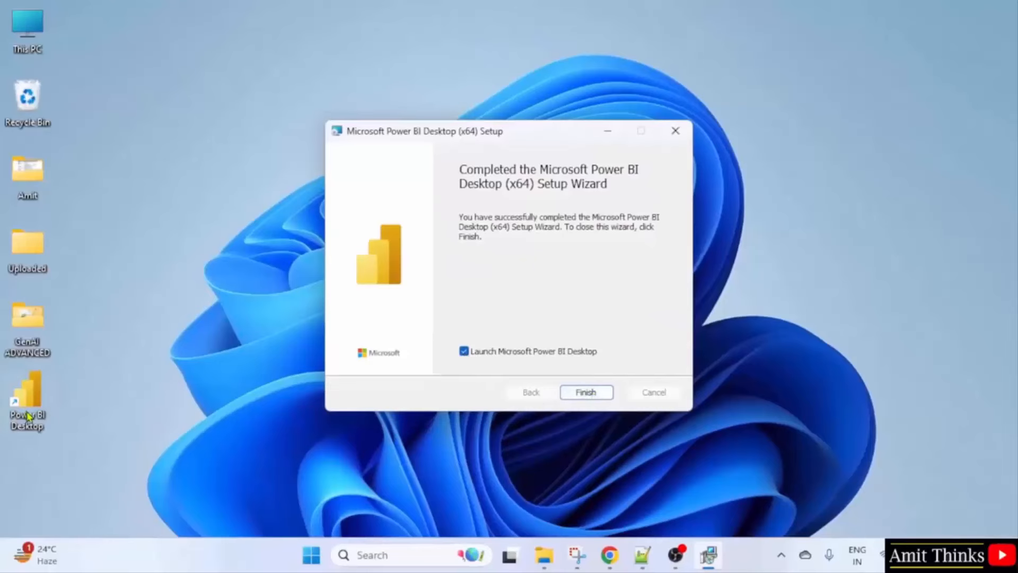
left_click(586, 393)
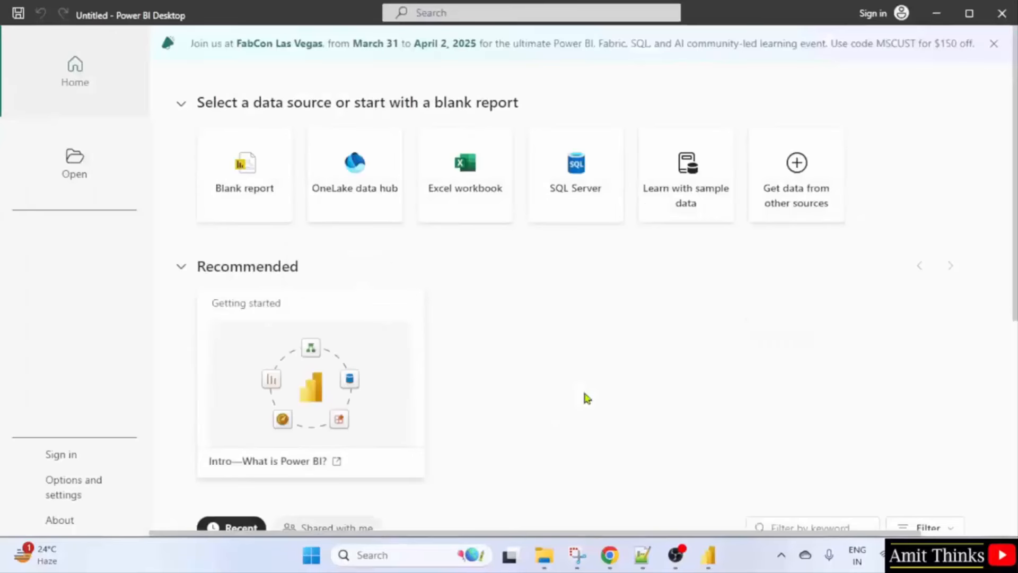
Confirm the About dialog shows version 2.138.782.0 64-bit (November, 2024), past the feature announcements.
scroll(557, 359, "down", 6)
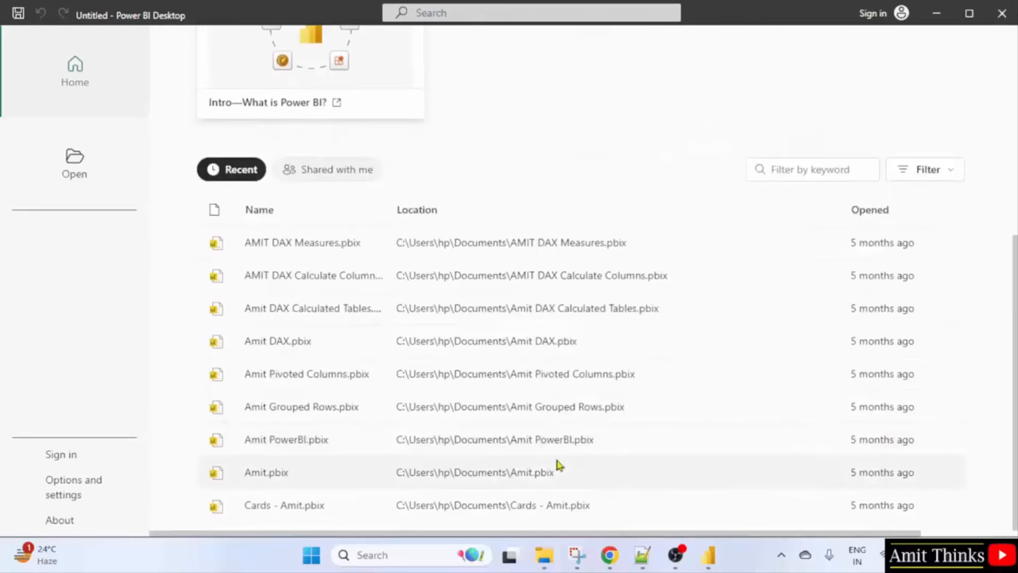
scroll(557, 465, "up", 7)
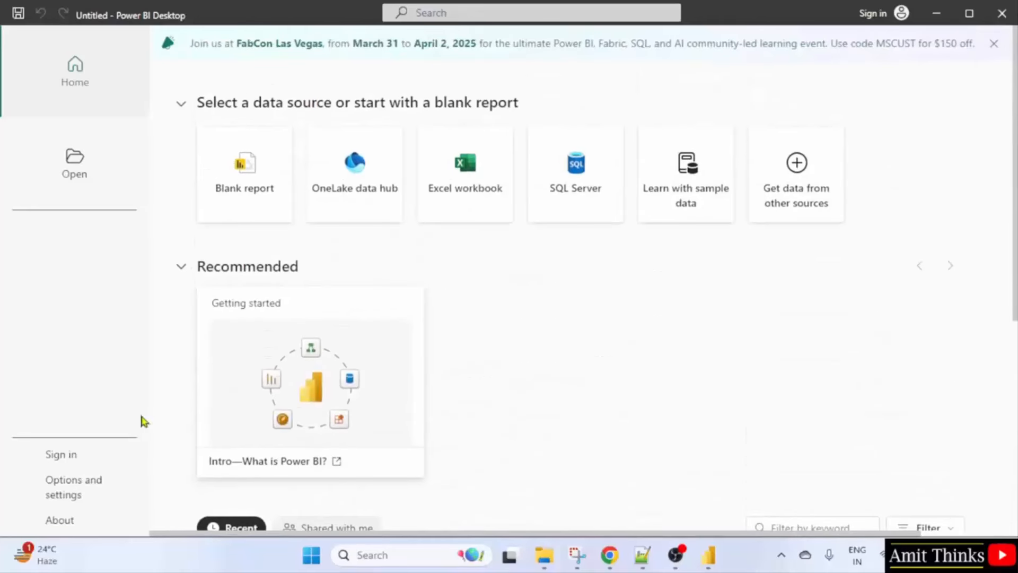
left_click(75, 524)
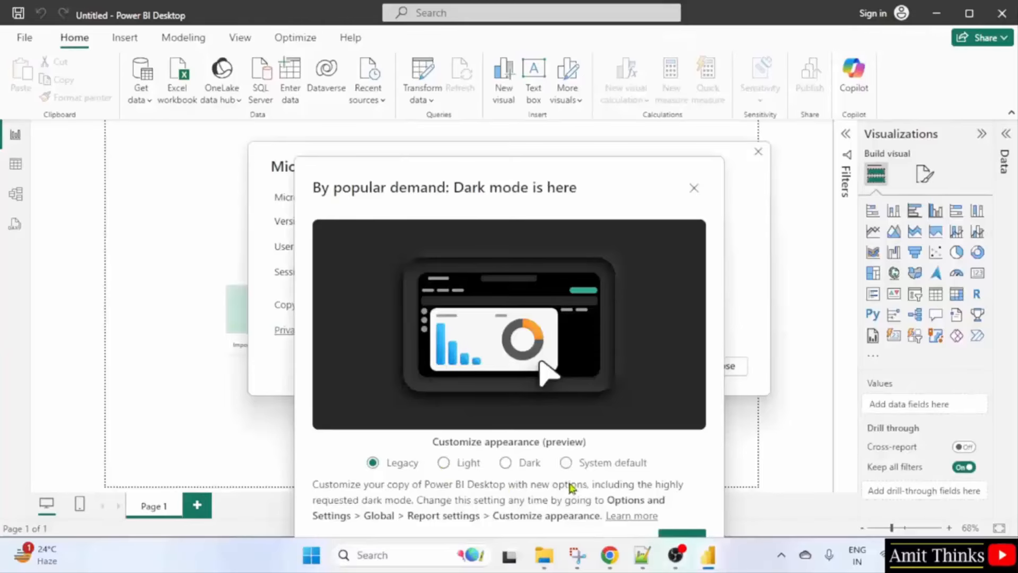
left_click(681, 536)
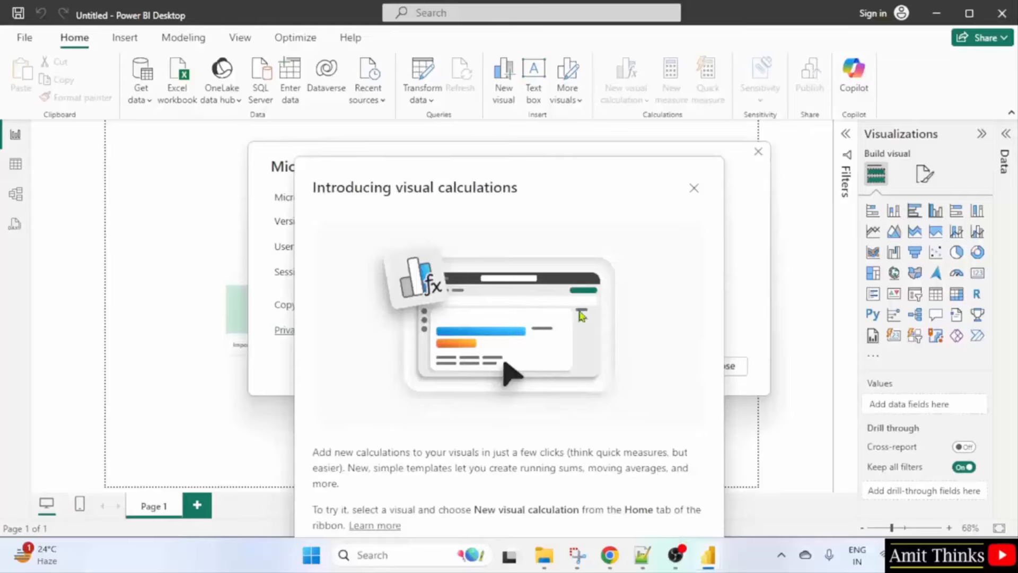
left_click(694, 188)
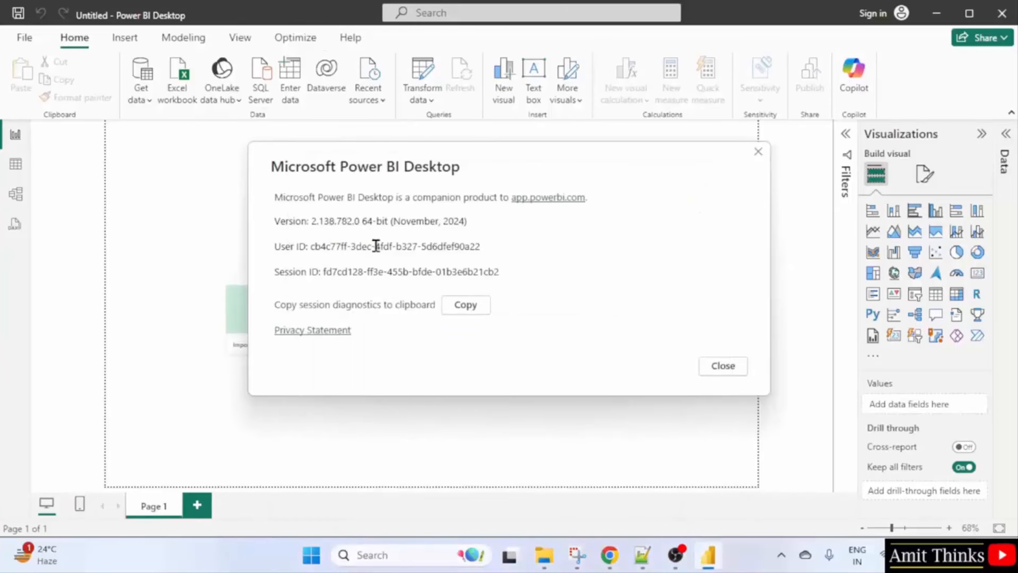
left_click(724, 366)
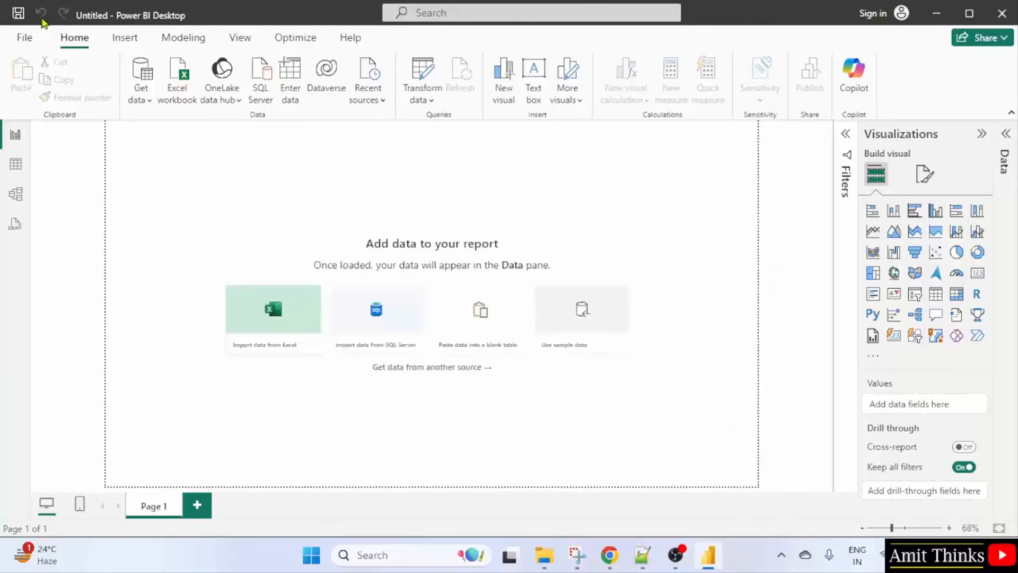
View the File page, dismiss the FabCon banner, and close Power BI Desktop.
left_click(24, 37)
scroll(409, 311, "down", 5)
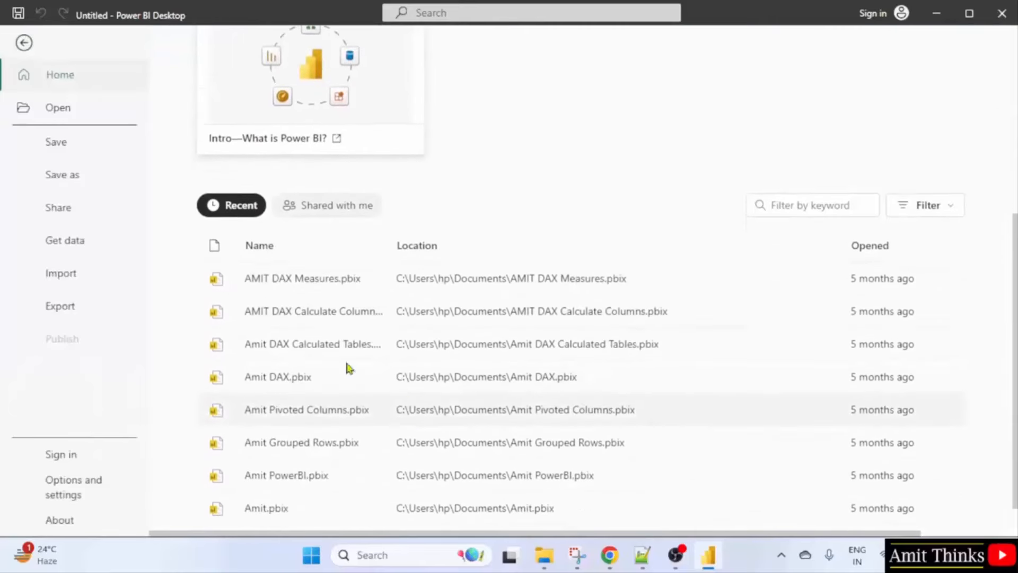
scroll(347, 255, "up", 5)
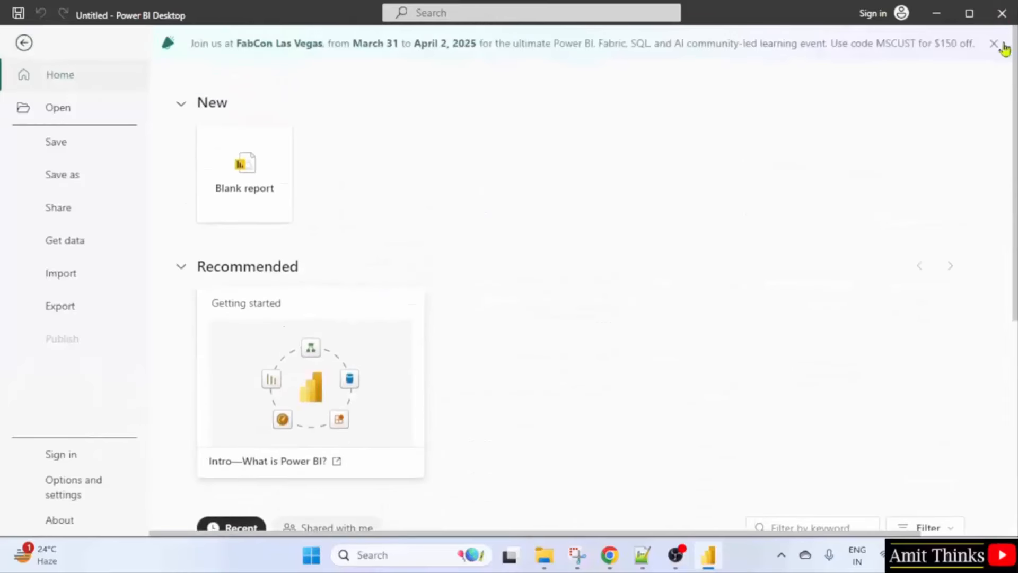
left_click(994, 44)
left_click(1007, 25)
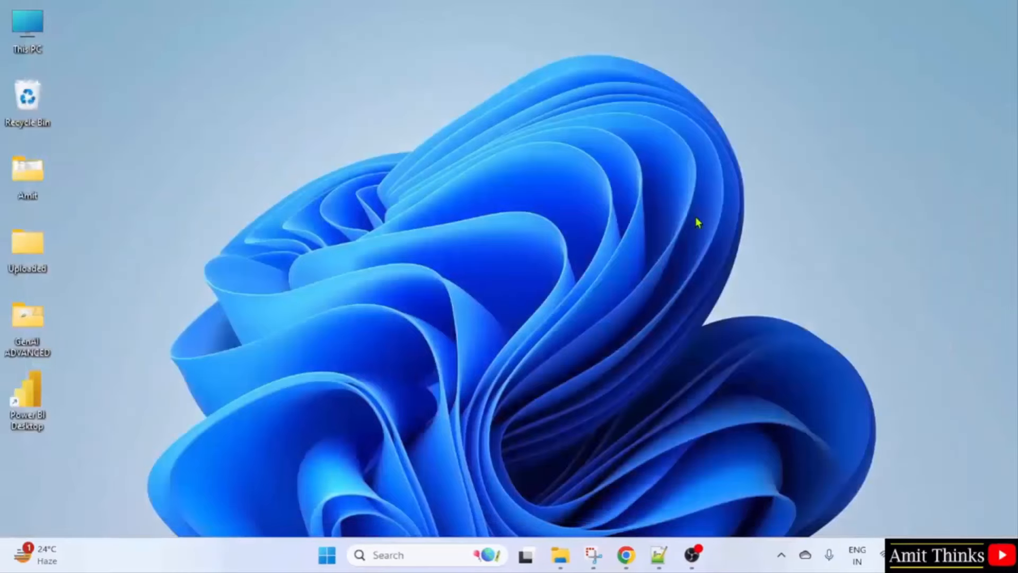